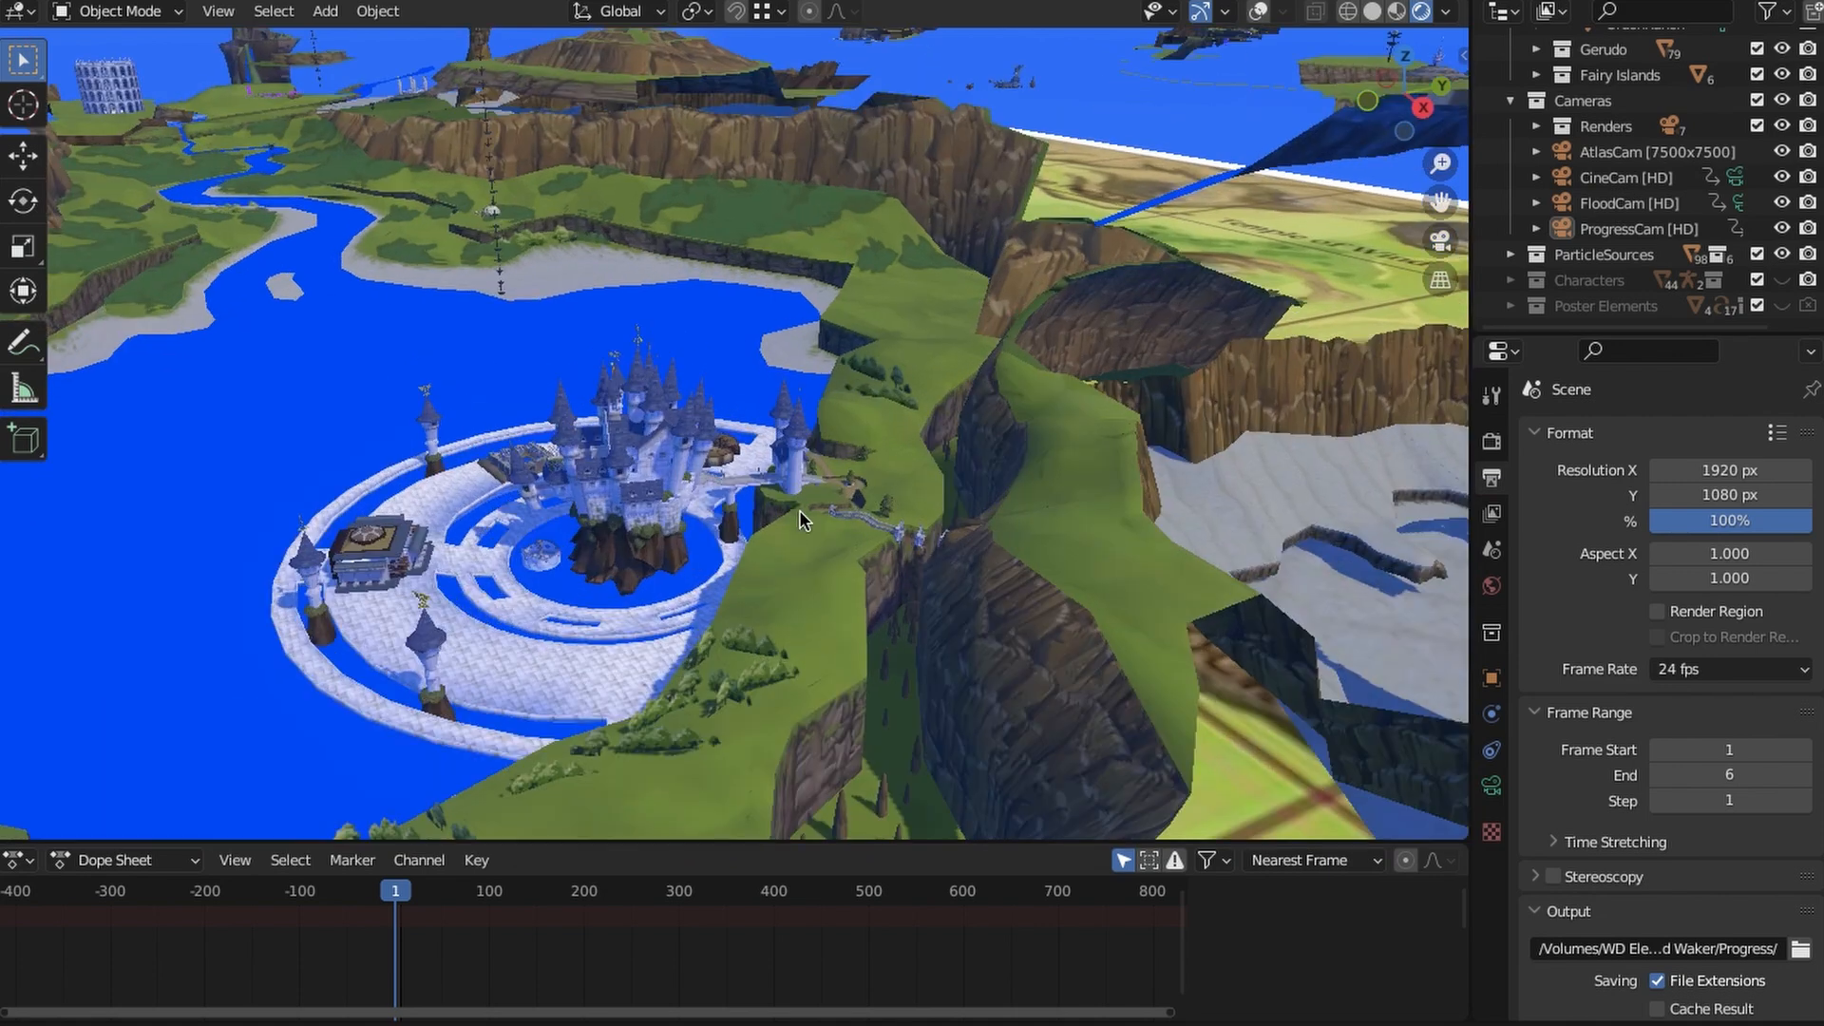
- Examine the lake around Hyrule Castle and the cliffs and canyon beside it
middle_click_drag(801, 515, 400, 680)
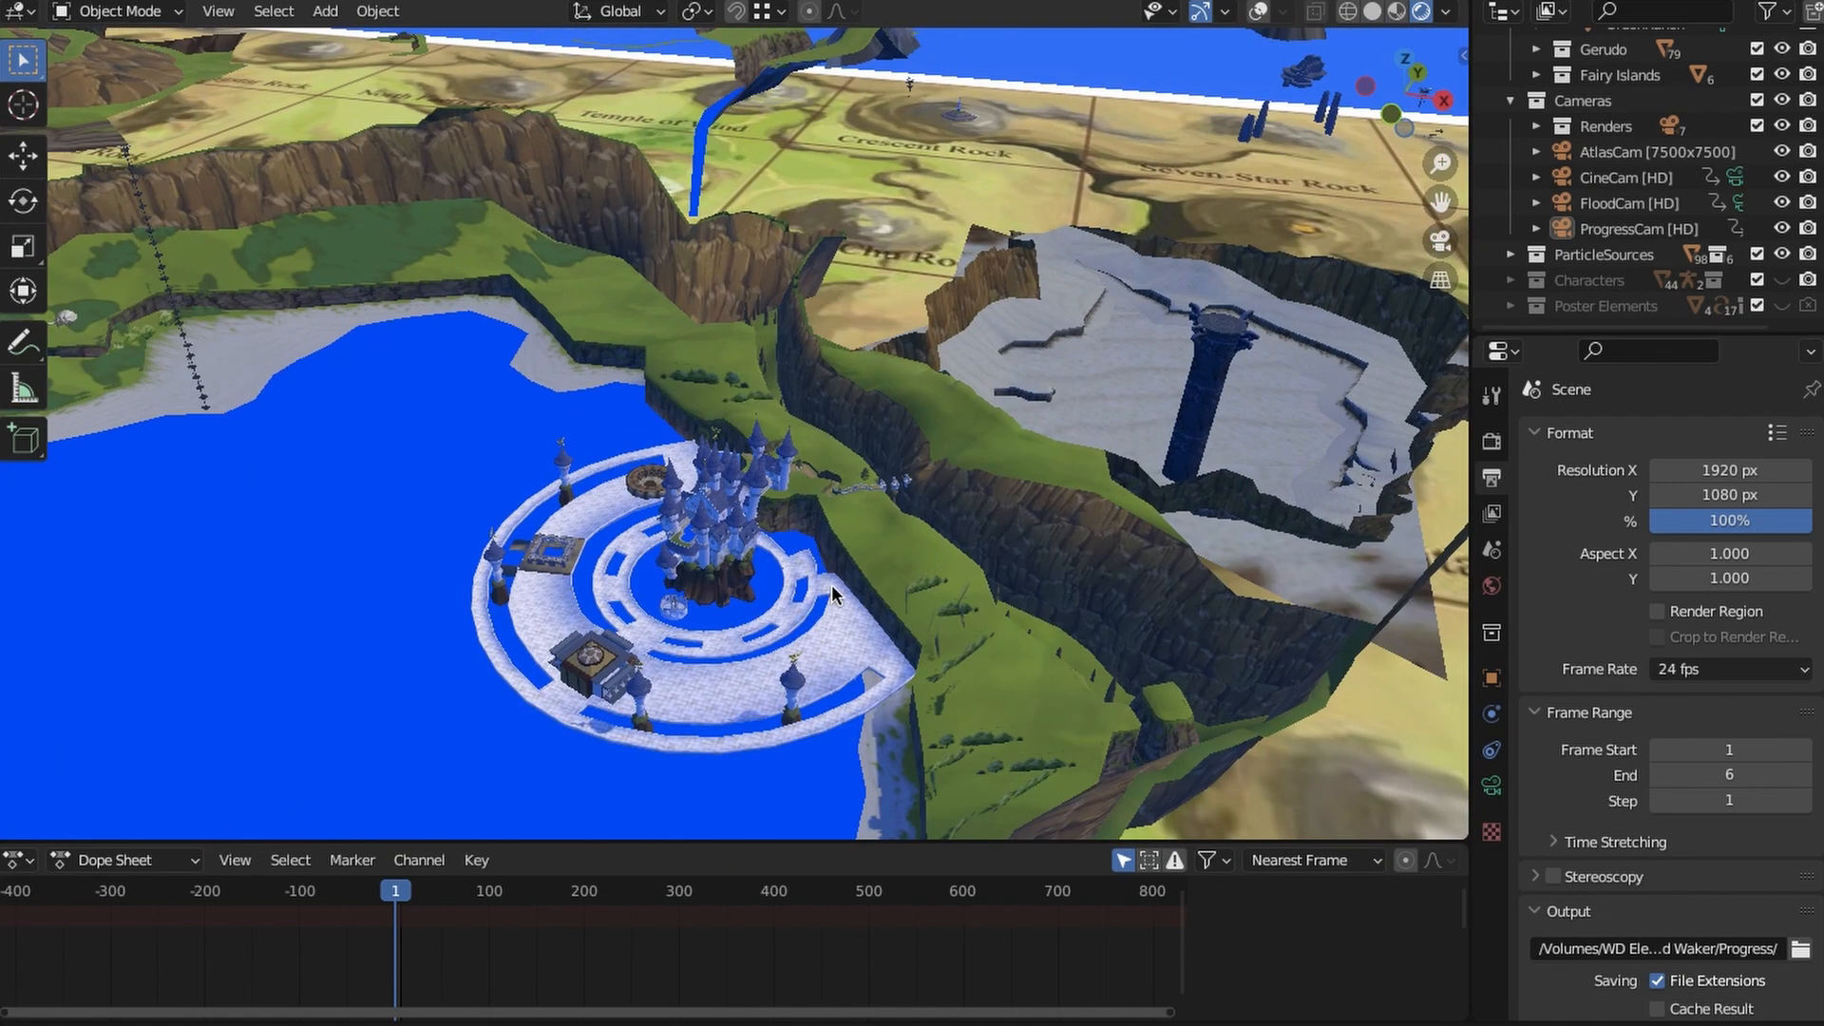
scroll(608, 703, "up", 5)
middle_click_drag(617, 741, 823, 591, "shift")
scroll(823, 591, "up", 2)
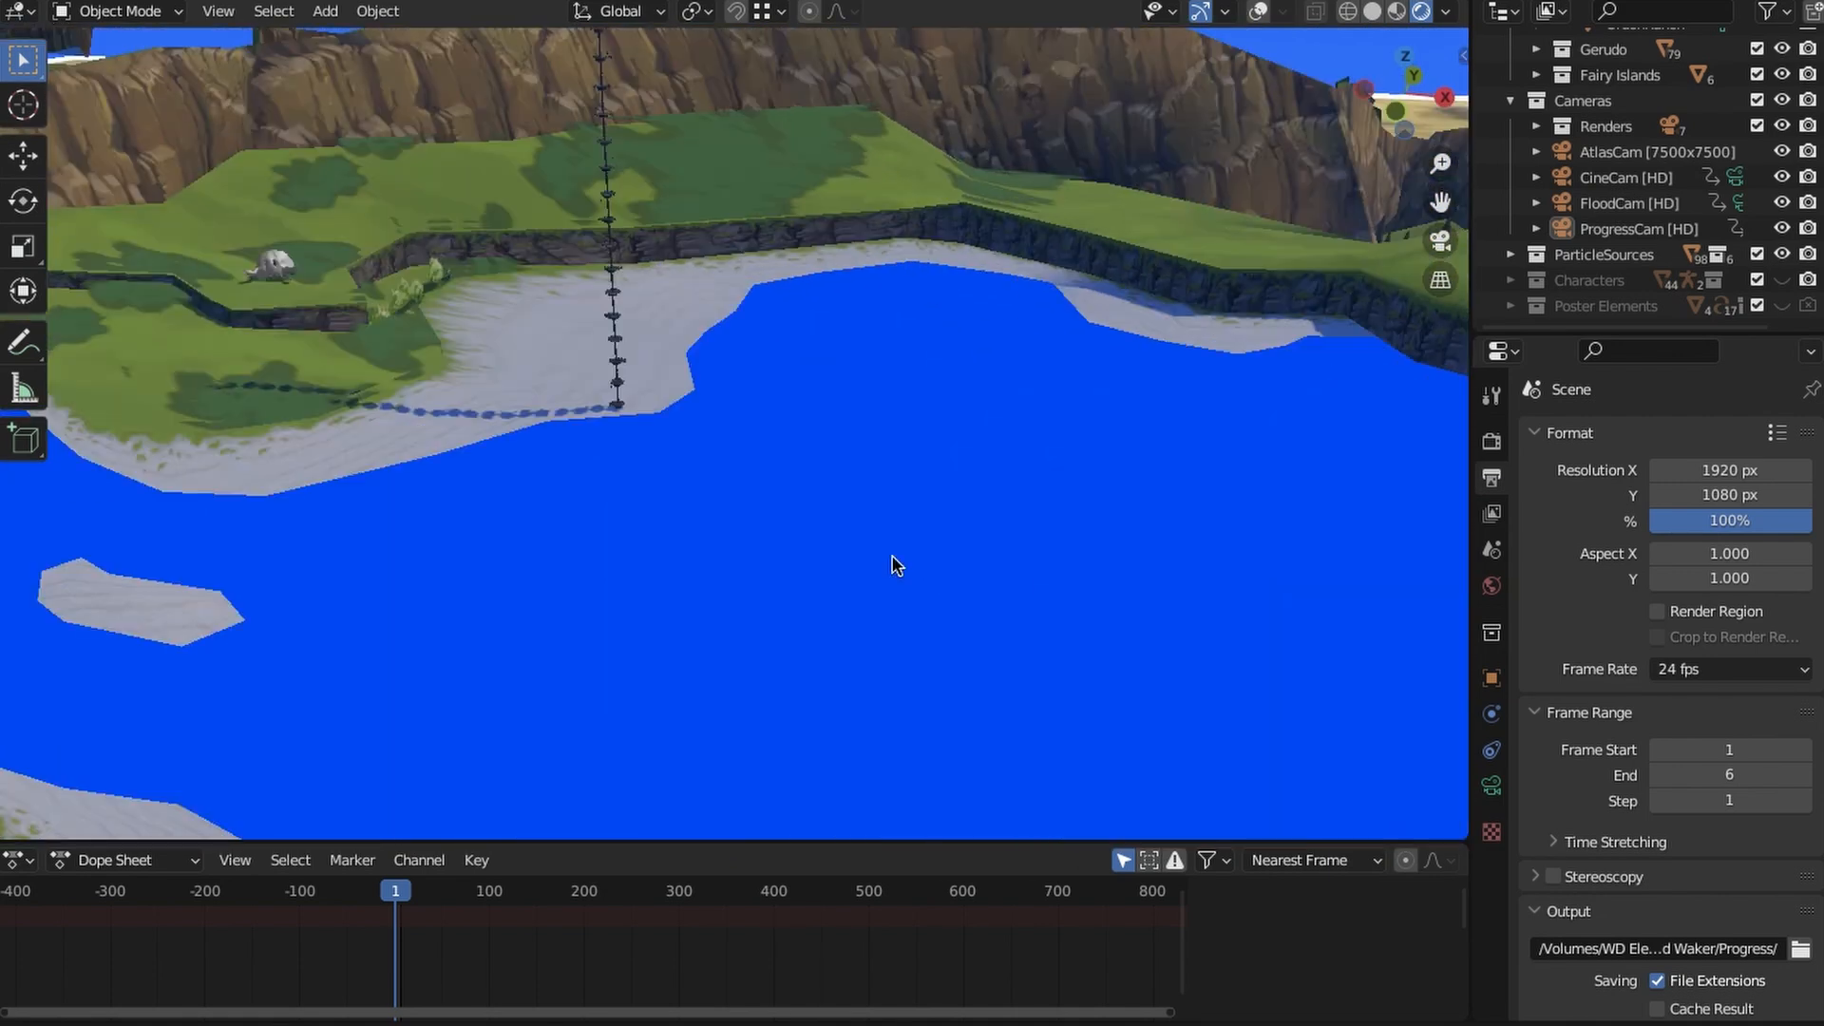
middle_click_drag(891, 562, 465, 475, "shift")
scroll(731, 561, "up", 3)
scroll(758, 578, "down", 3)
middle_click_drag(1026, 598, 656, 525, "shift")
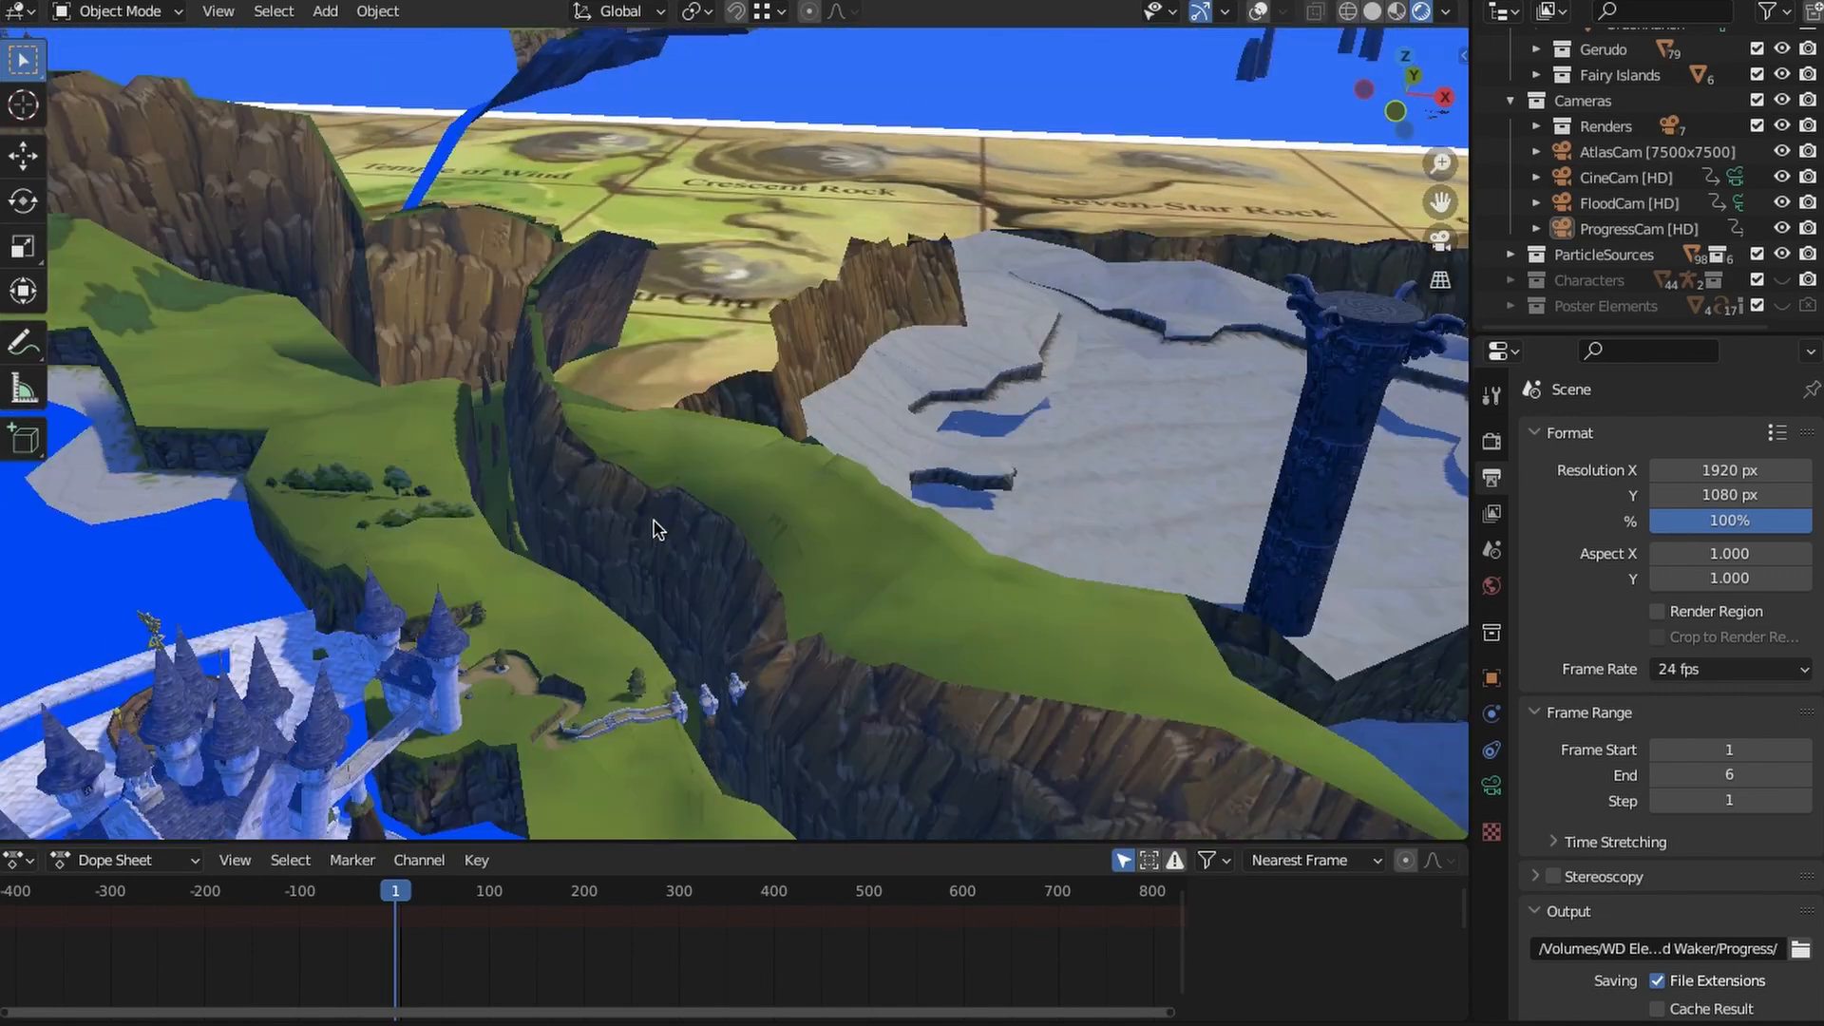
scroll(805, 500, "down", 7)
middle_click_drag(1064, 616, 777, 570, "shift")
scroll(767, 485, "up", 4)
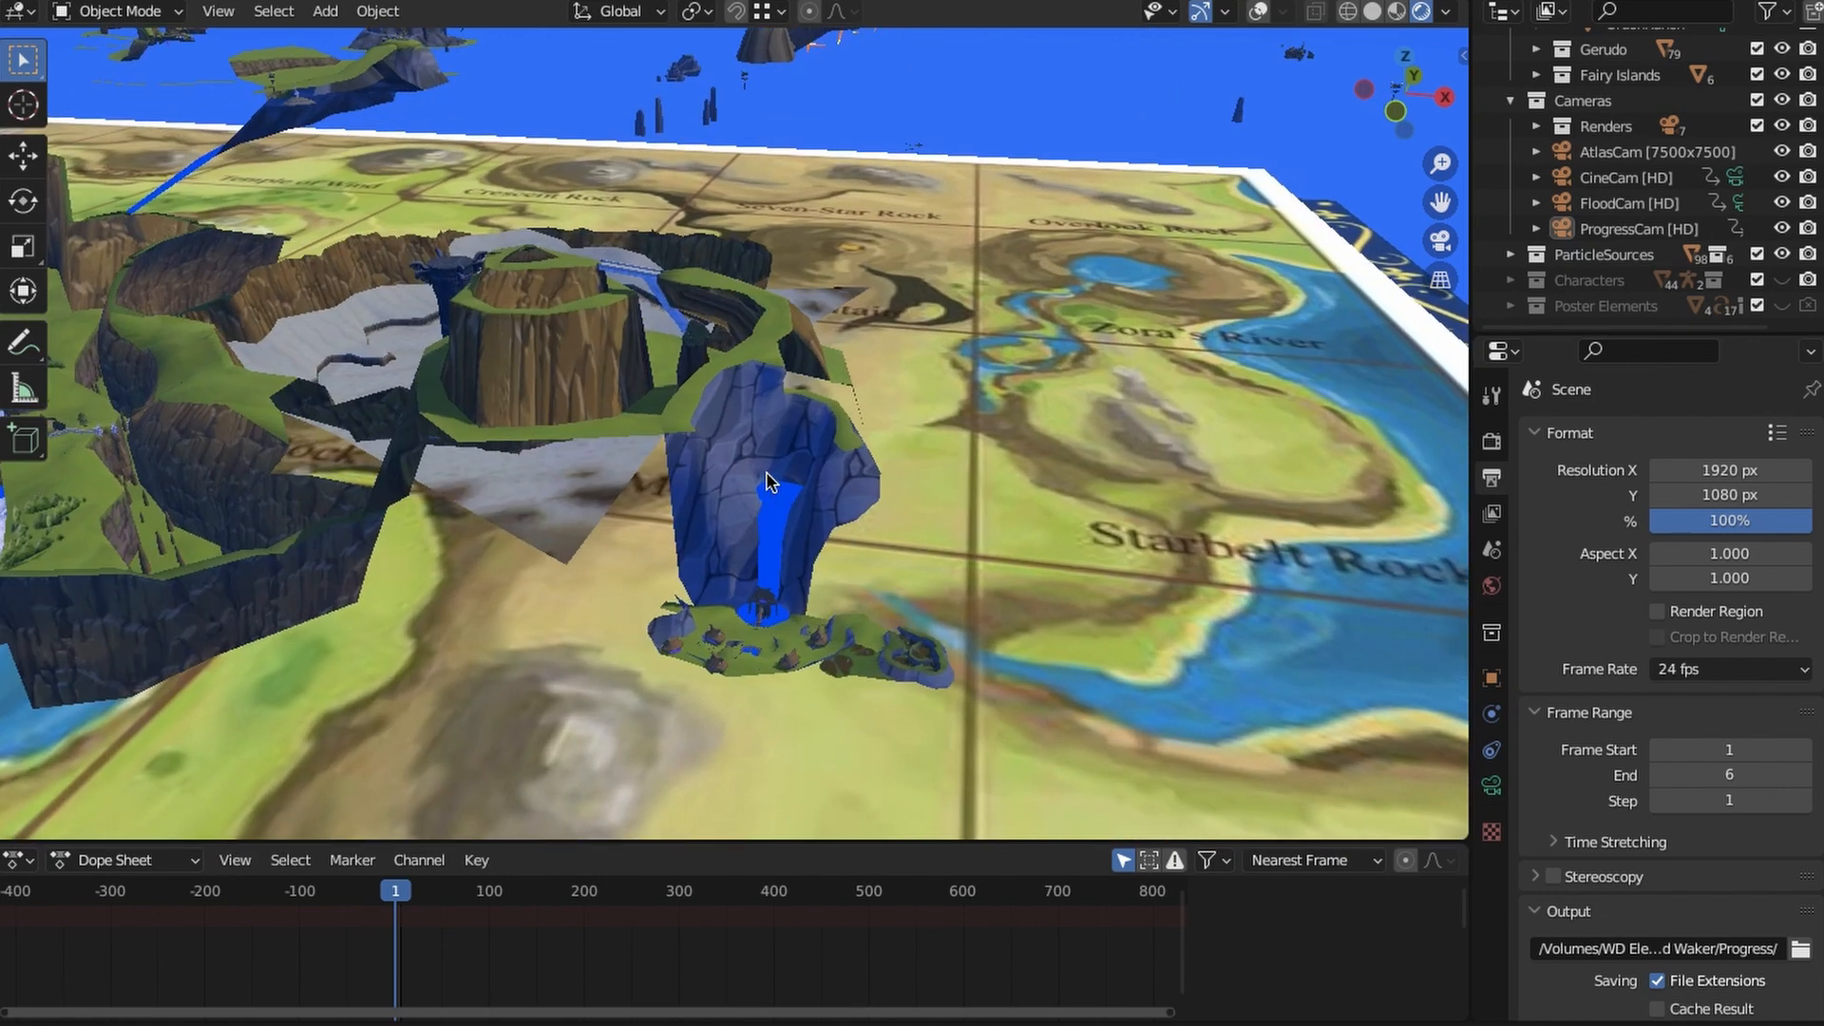
- Survey the map from the waterfall rock near Farore's Peak across the icy mountain to the Southern Coast
middle_click_drag(825, 656, 790, 464, "shift")
scroll(790, 464, "up", 6)
scroll(794, 494, "down", 7)
scroll(800, 571, "down", 2)
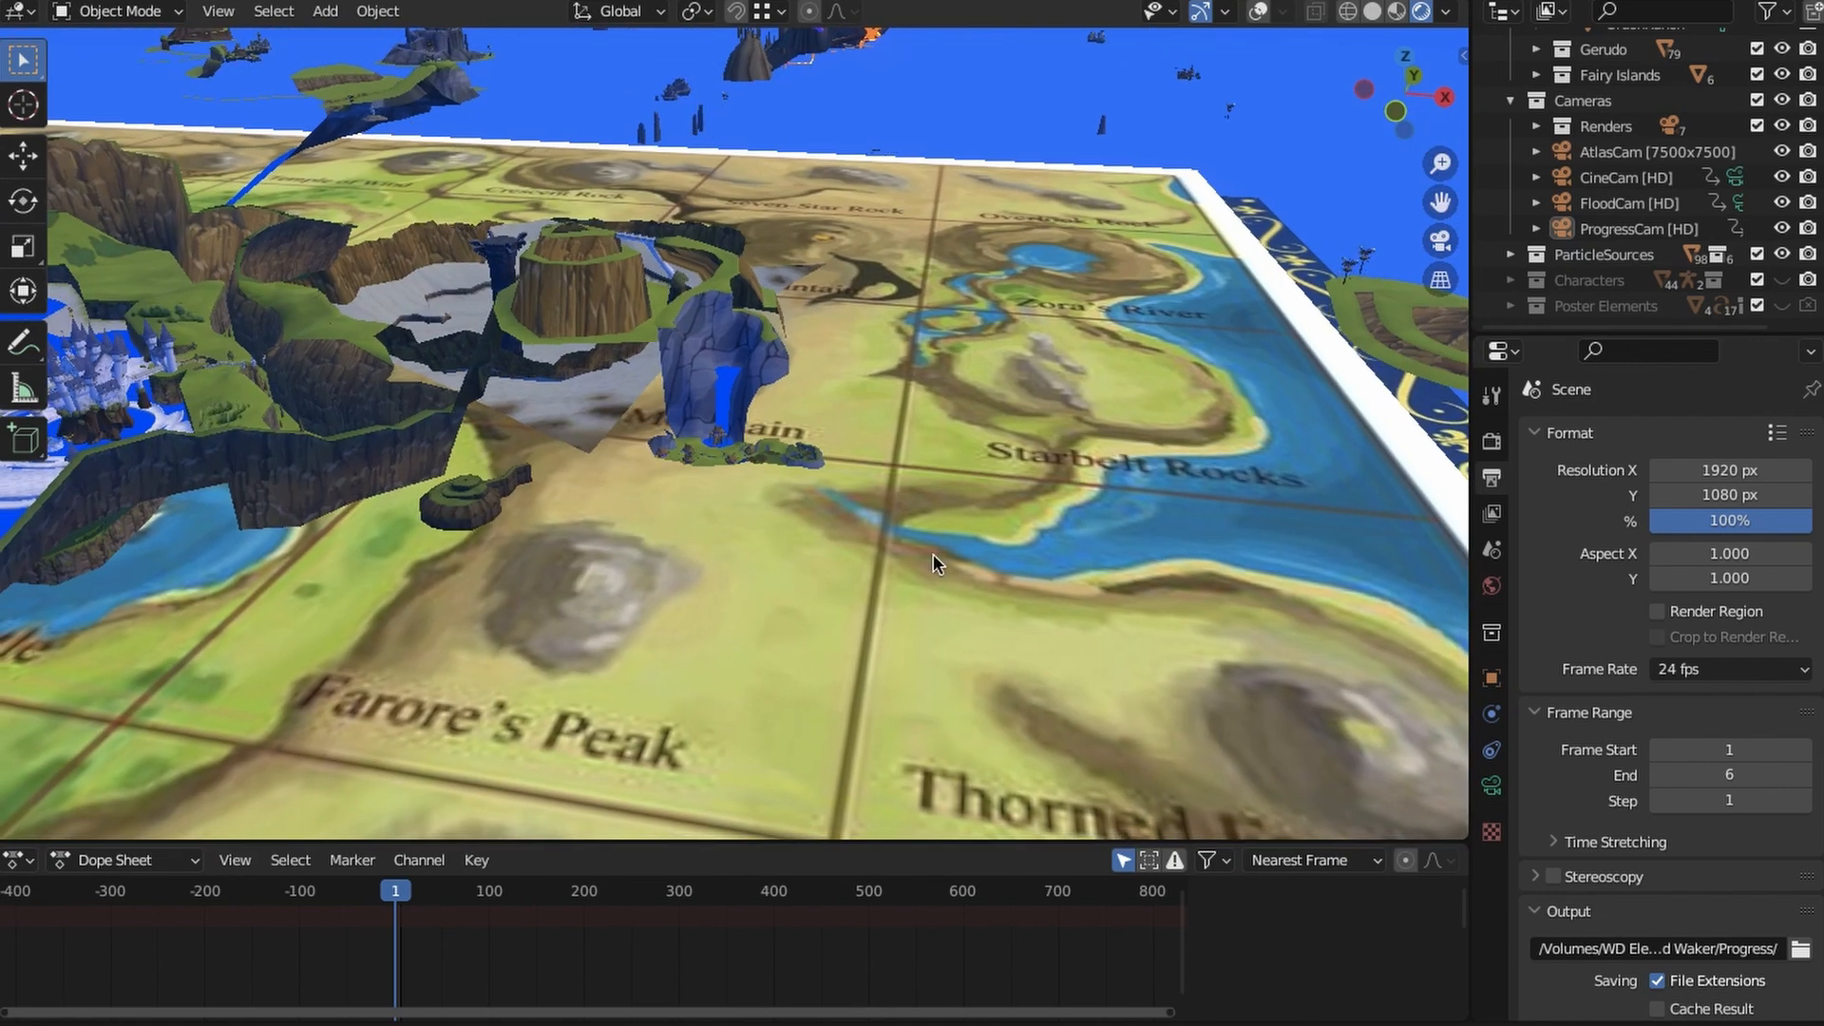
middle_click_drag(933, 555, 1415, 503, "shift")
scroll(745, 640, "down", 4)
middle_click_drag(745, 641, 1302, 563, "shift")
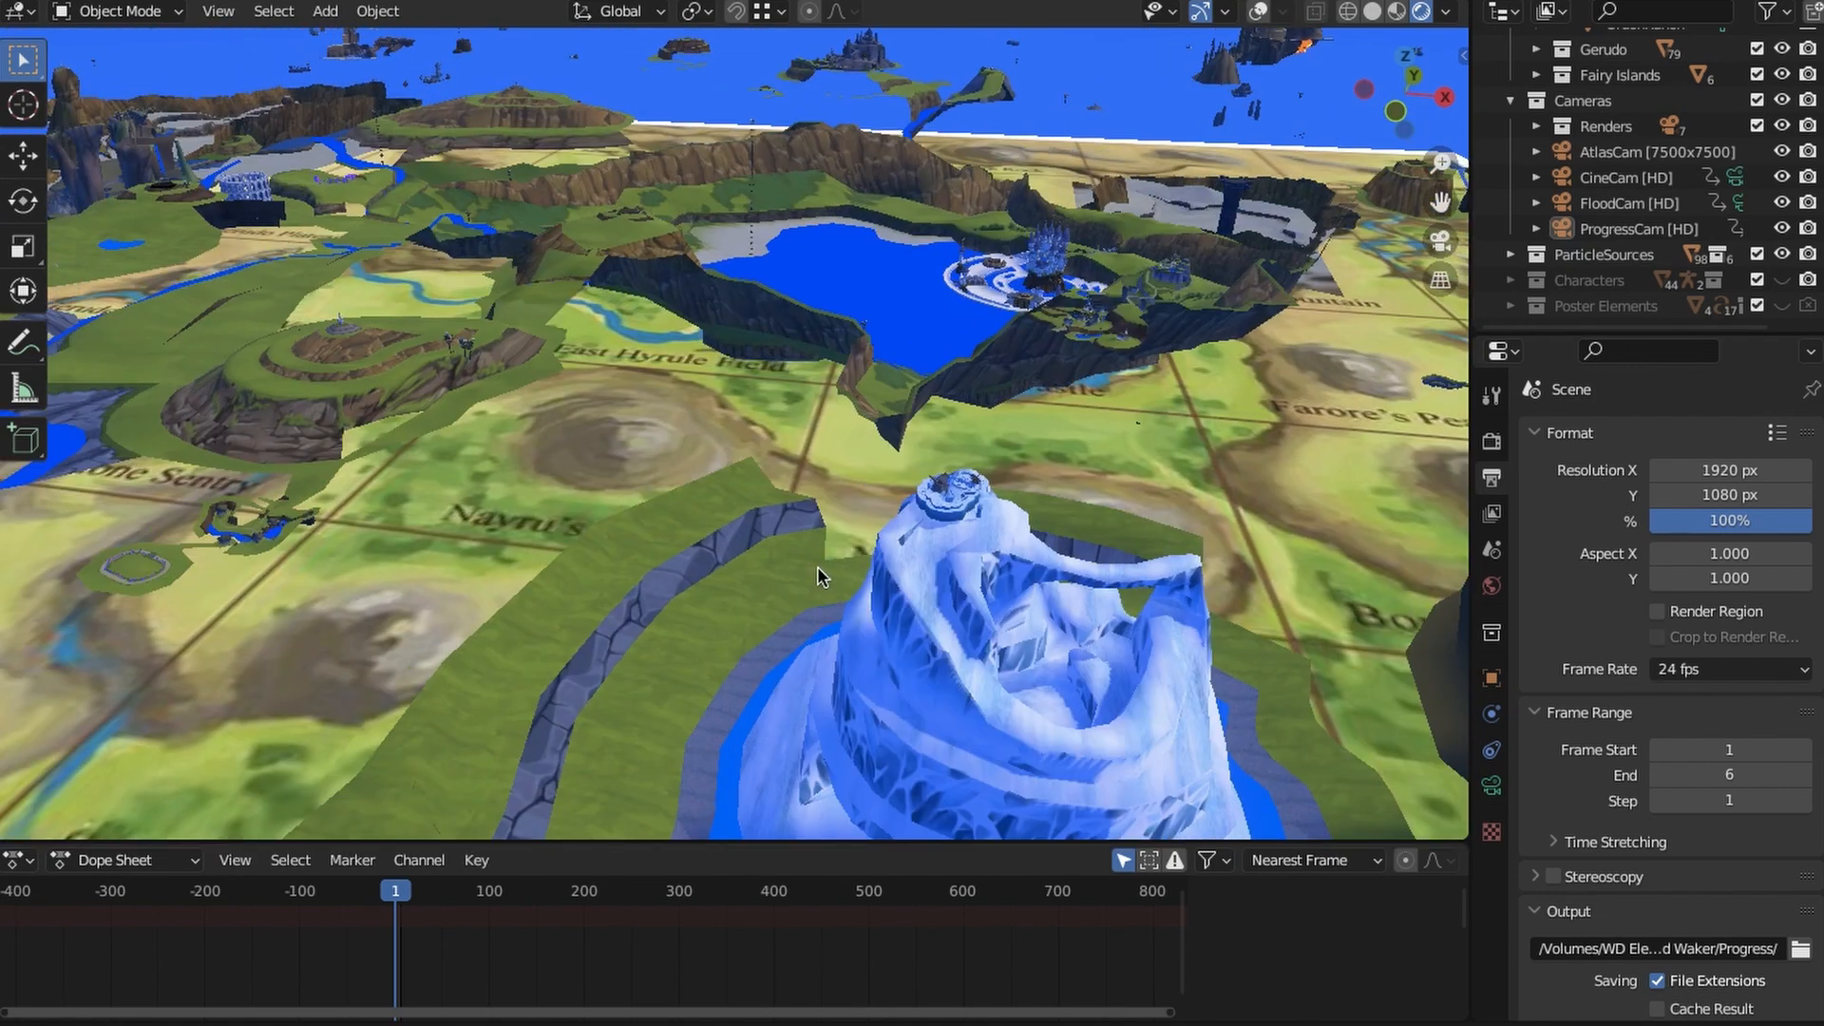
middle_click_drag(1055, 632, 1092, 520, "shift")
scroll(926, 523, "up", 6)
scroll(929, 547, "down", 5)
scroll(929, 570, "down", 6)
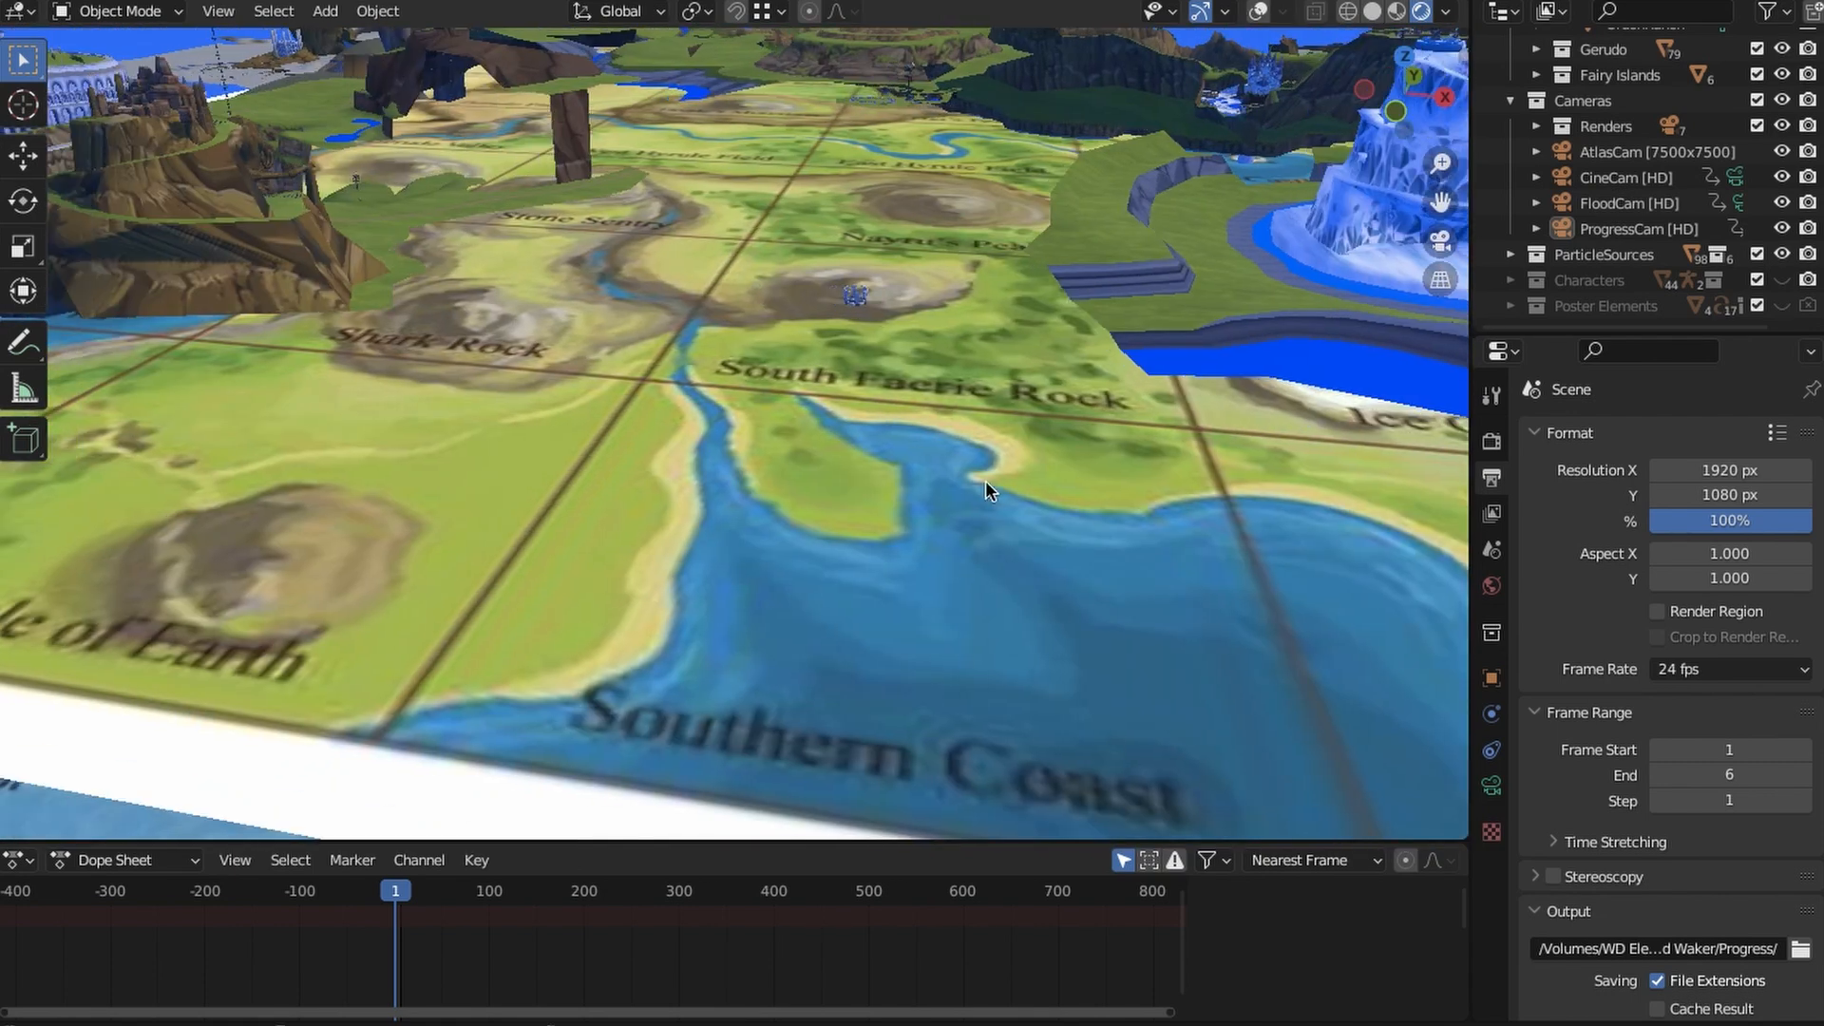
scroll(950, 499, "down", 4)
middle_click_drag(854, 522, 708, 581, "shift")
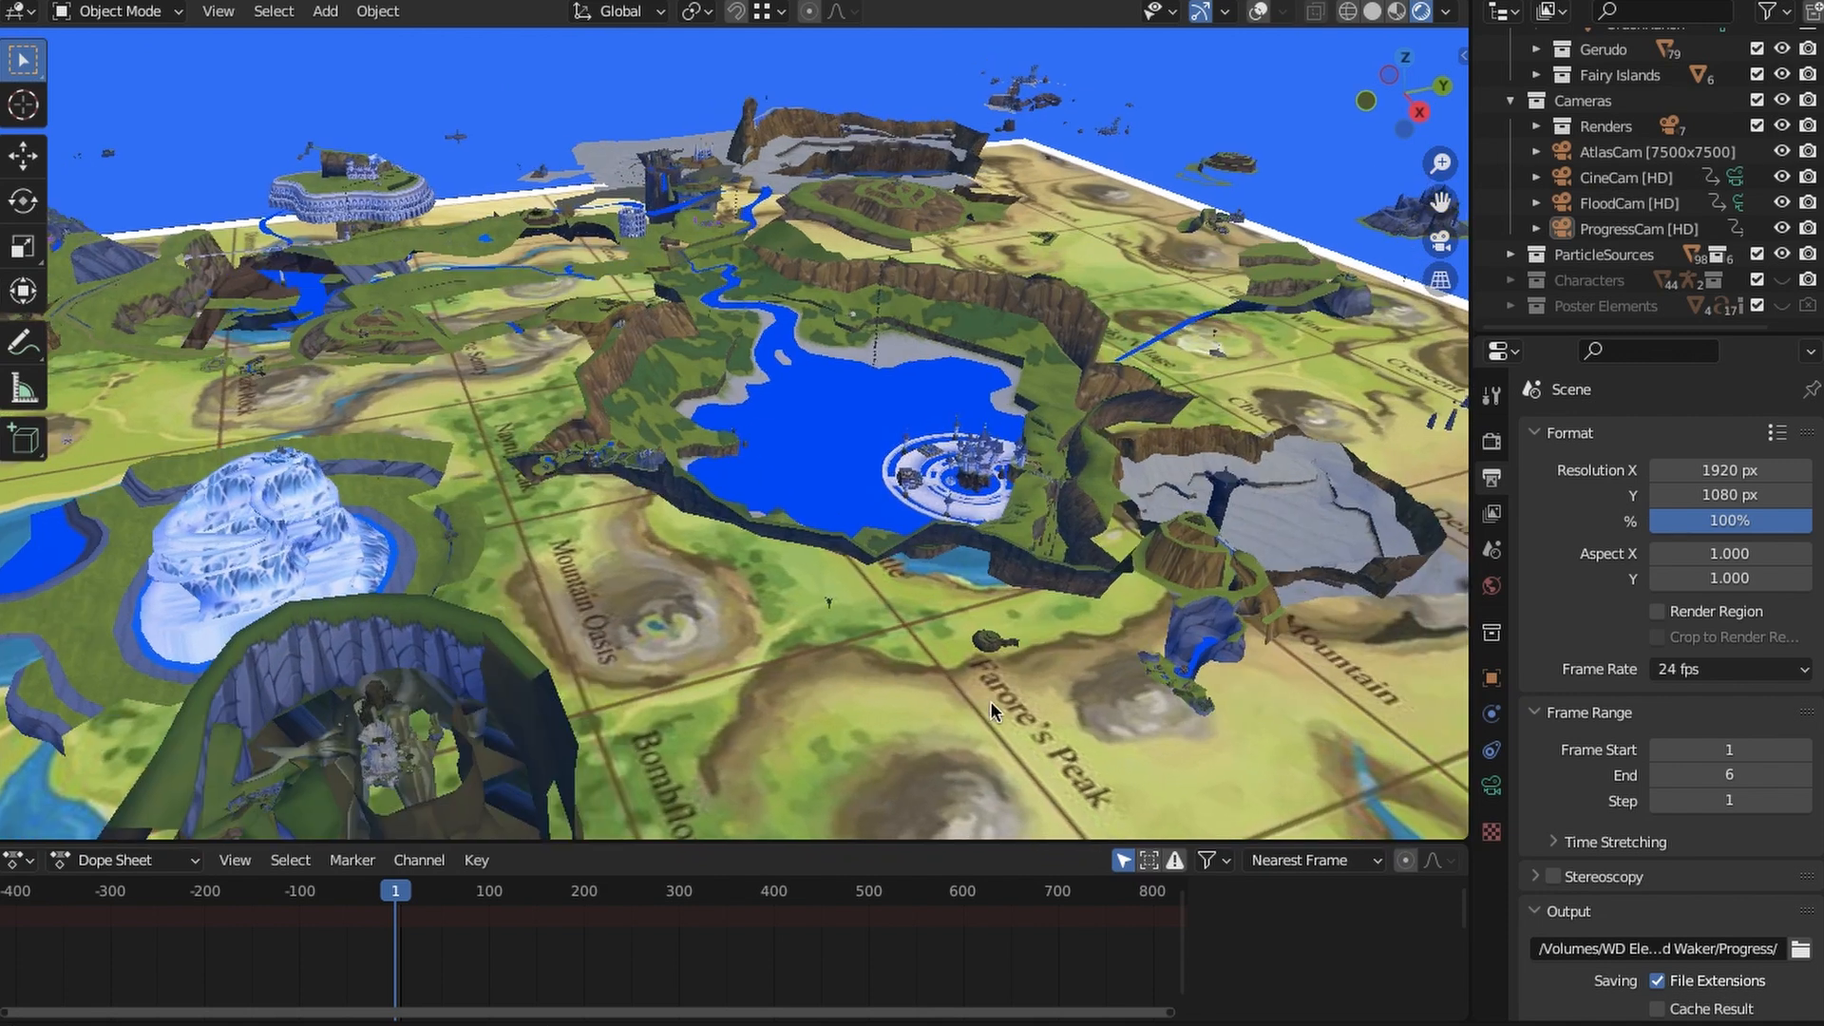
- Inspect the round arcaded tower in the field from outside and through its arches
middle_click_drag(409, 484, 673, 619, "shift")
scroll(865, 656, "up", 2)
scroll(859, 591, "up", 2)
scroll(864, 610, "up", 2)
scroll(797, 575, "up", 2)
scroll(798, 634, "down", 6)
scroll(673, 619, "up", 8)
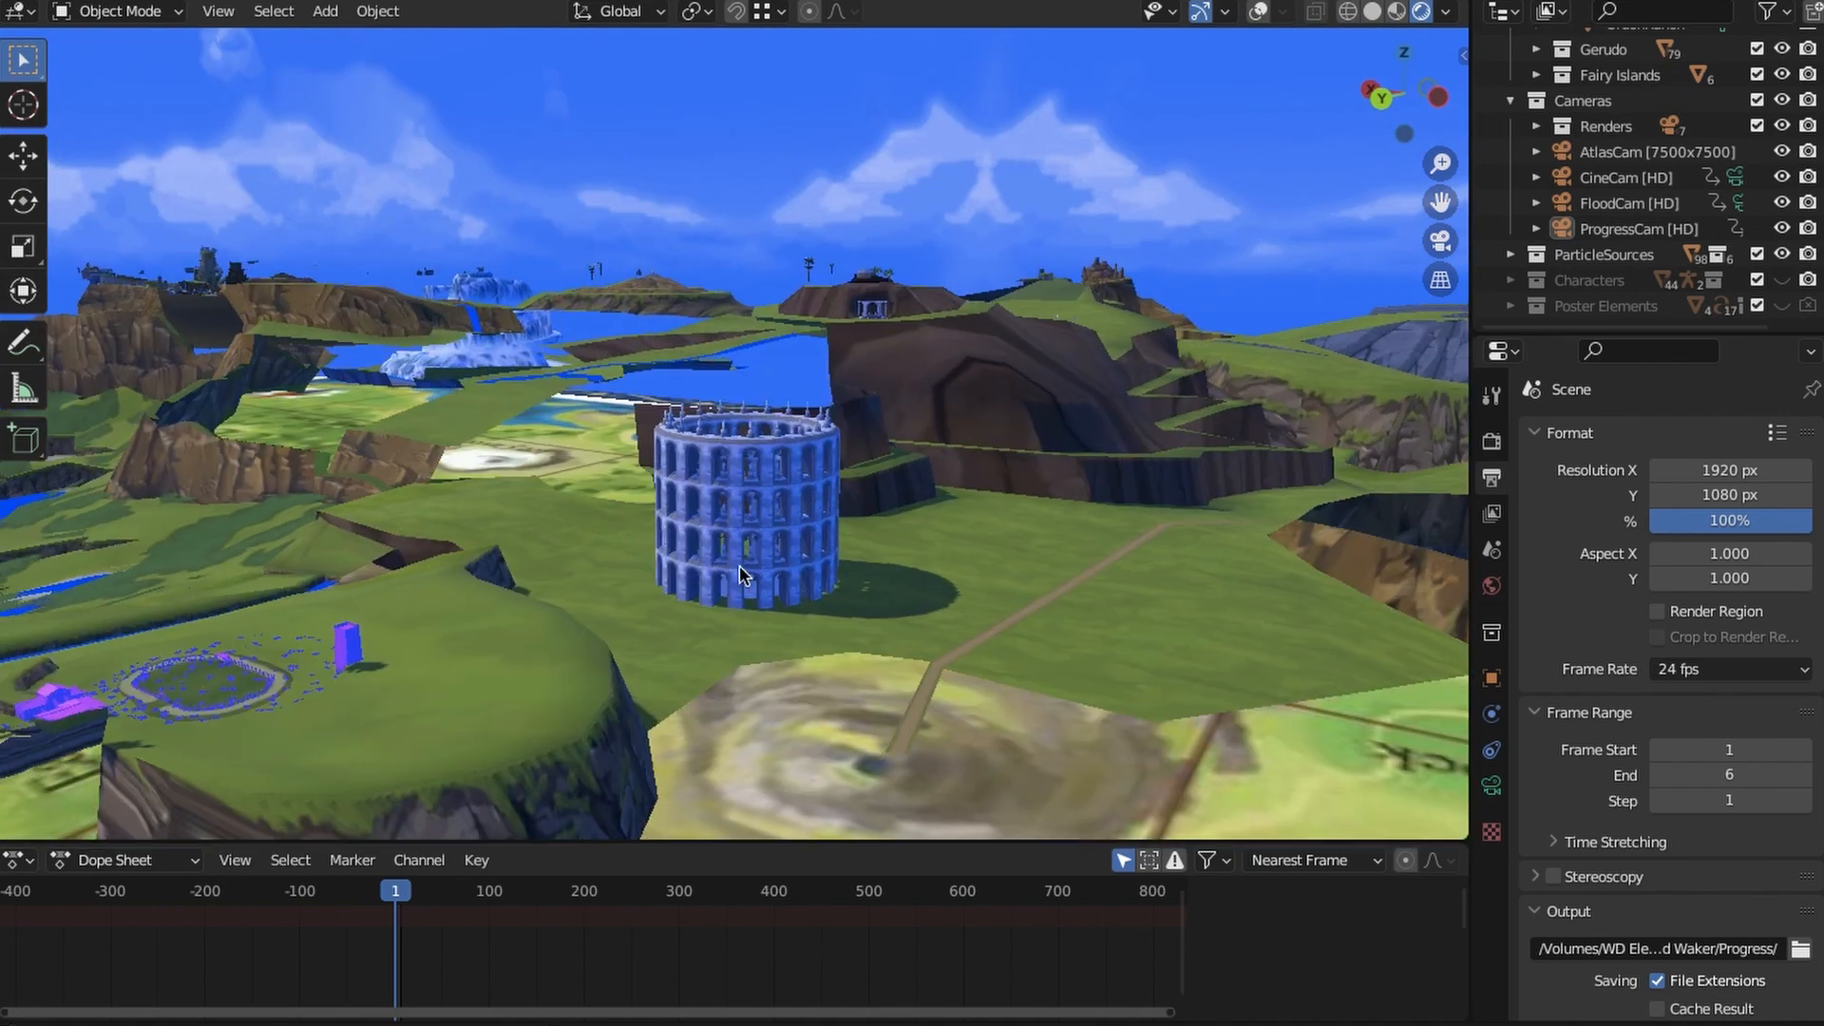
scroll(858, 563, "up", 10)
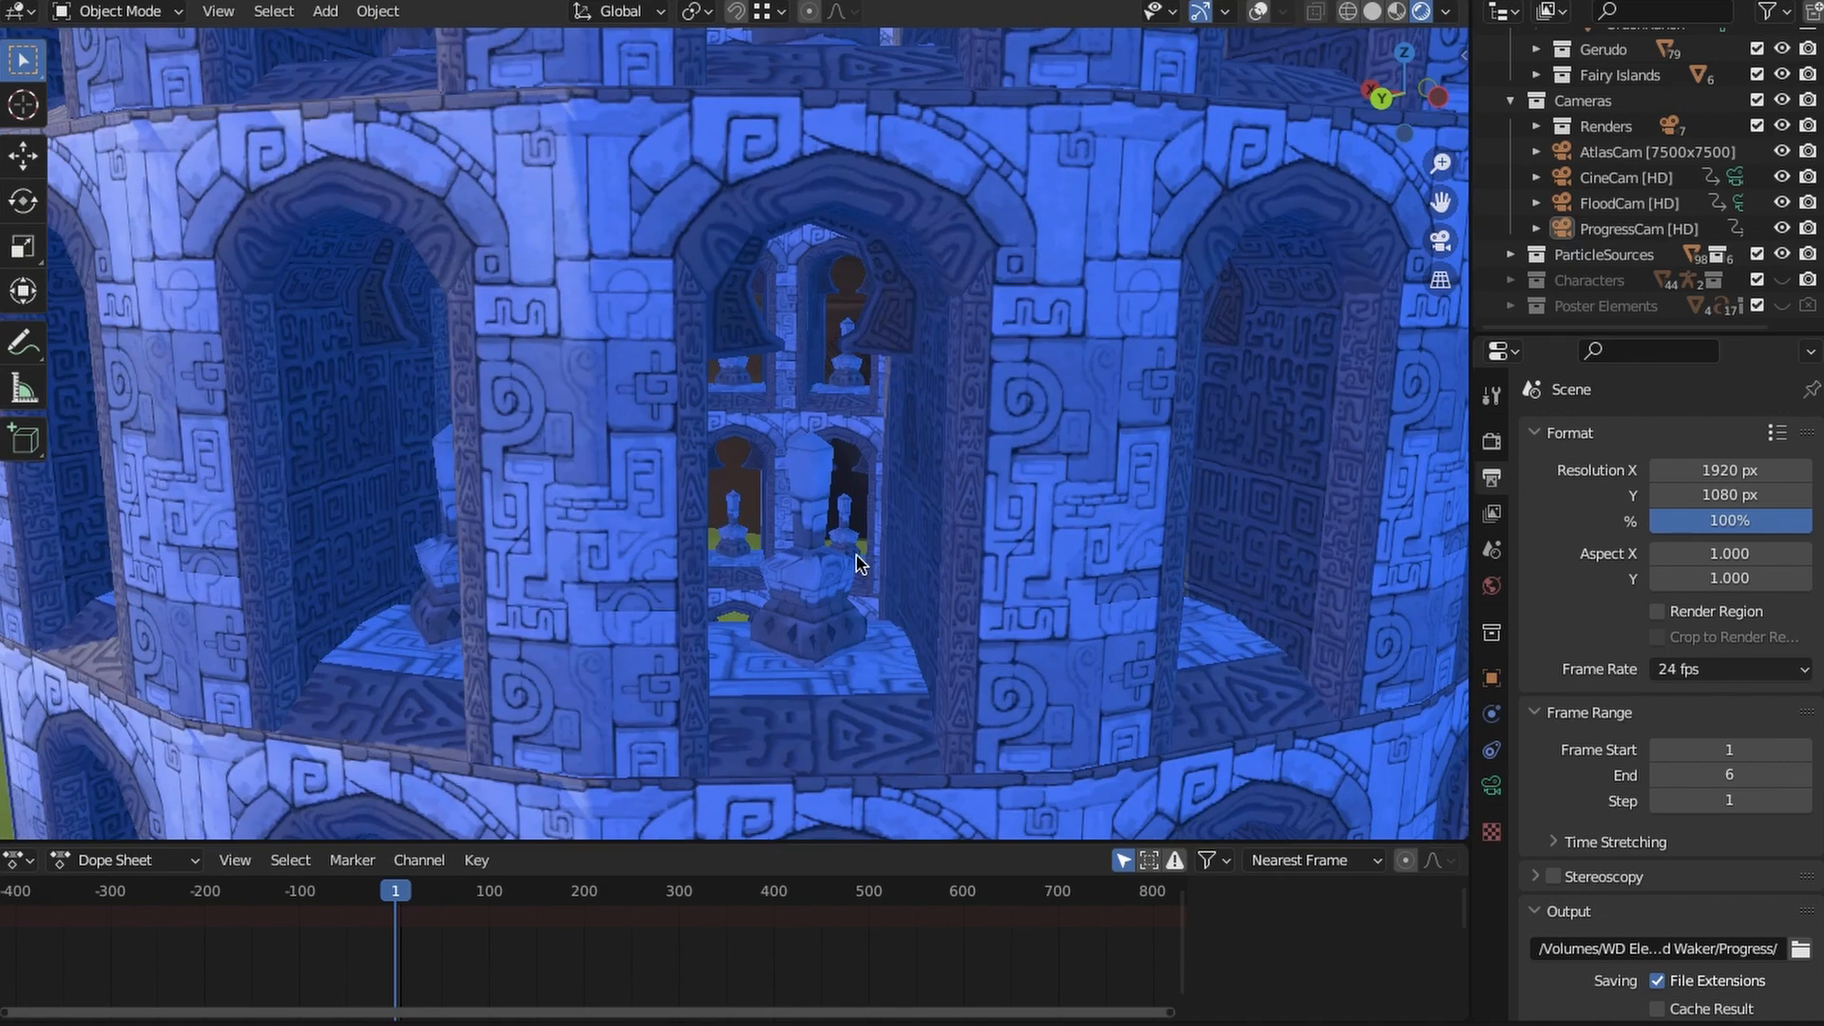
scroll(850, 521, "up", 3)
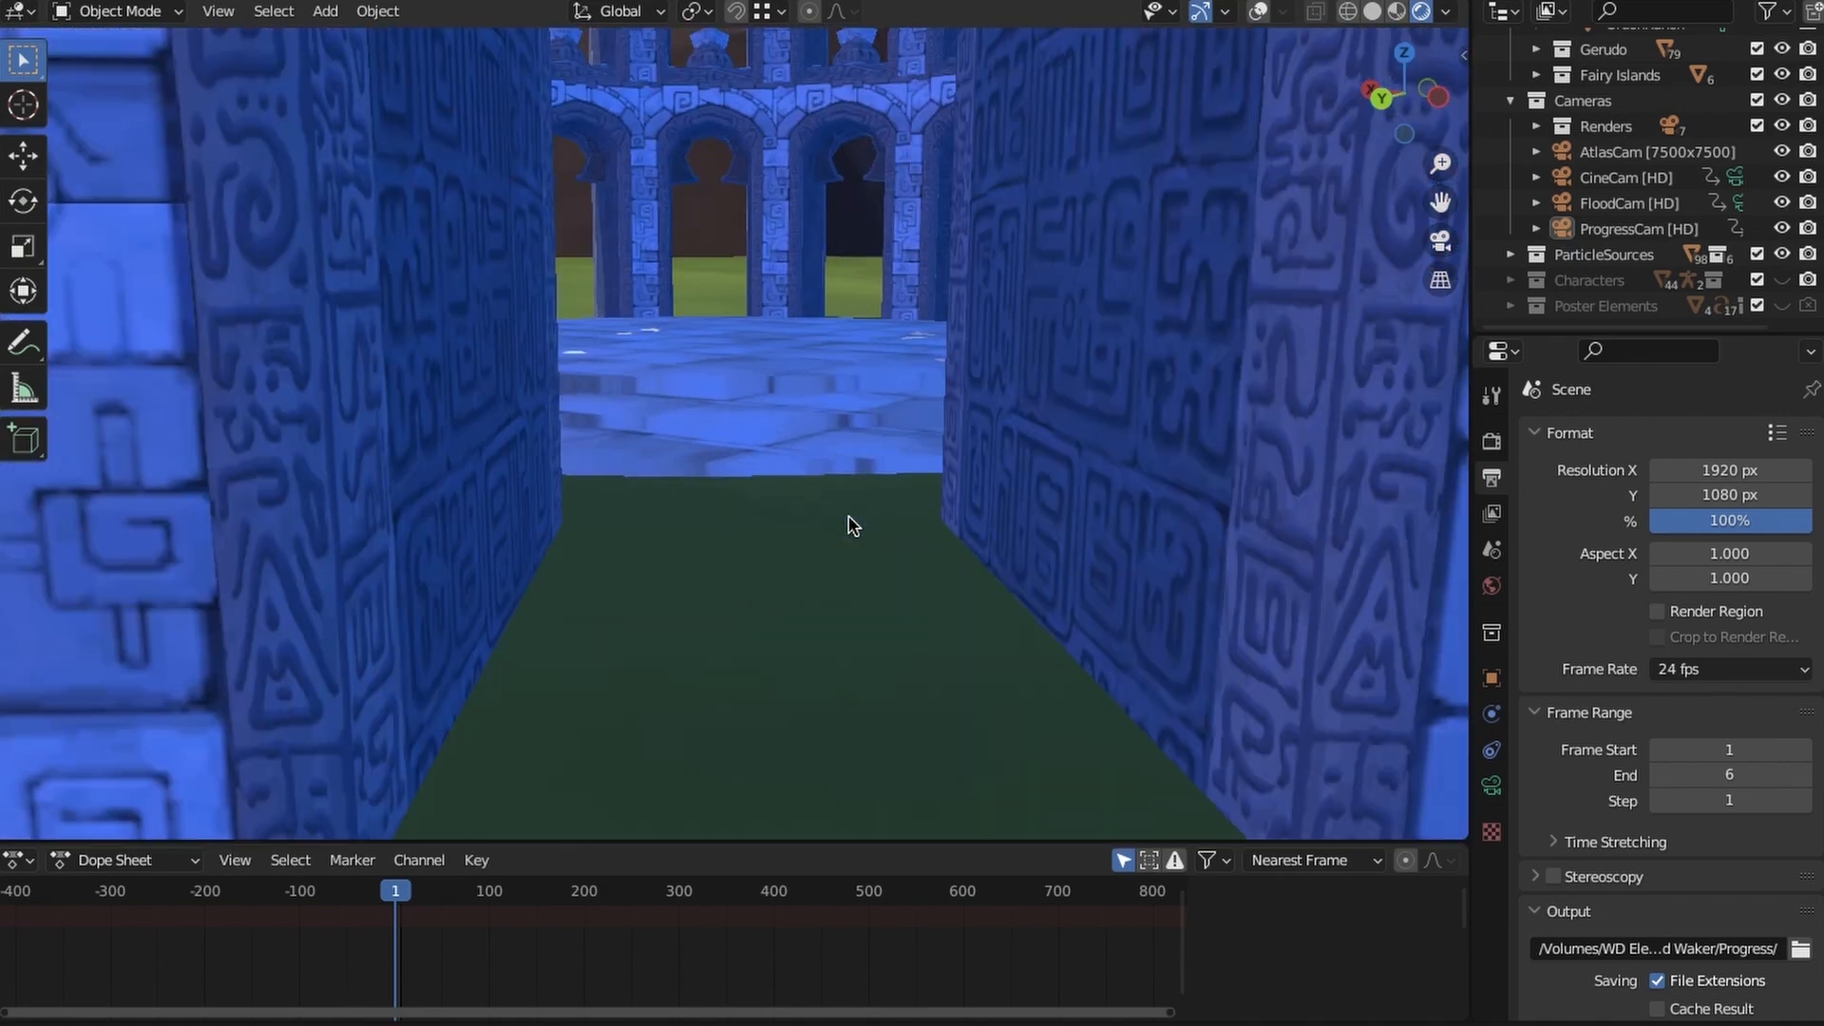
scroll(854, 553, "down", 8)
mouse_move(849, 501)
middle_mouse_down("shift")
mouse_move(842, 627)
mouse_move(854, 513)
middle_mouse_up("shift")
scroll(854, 521, "down", 6)
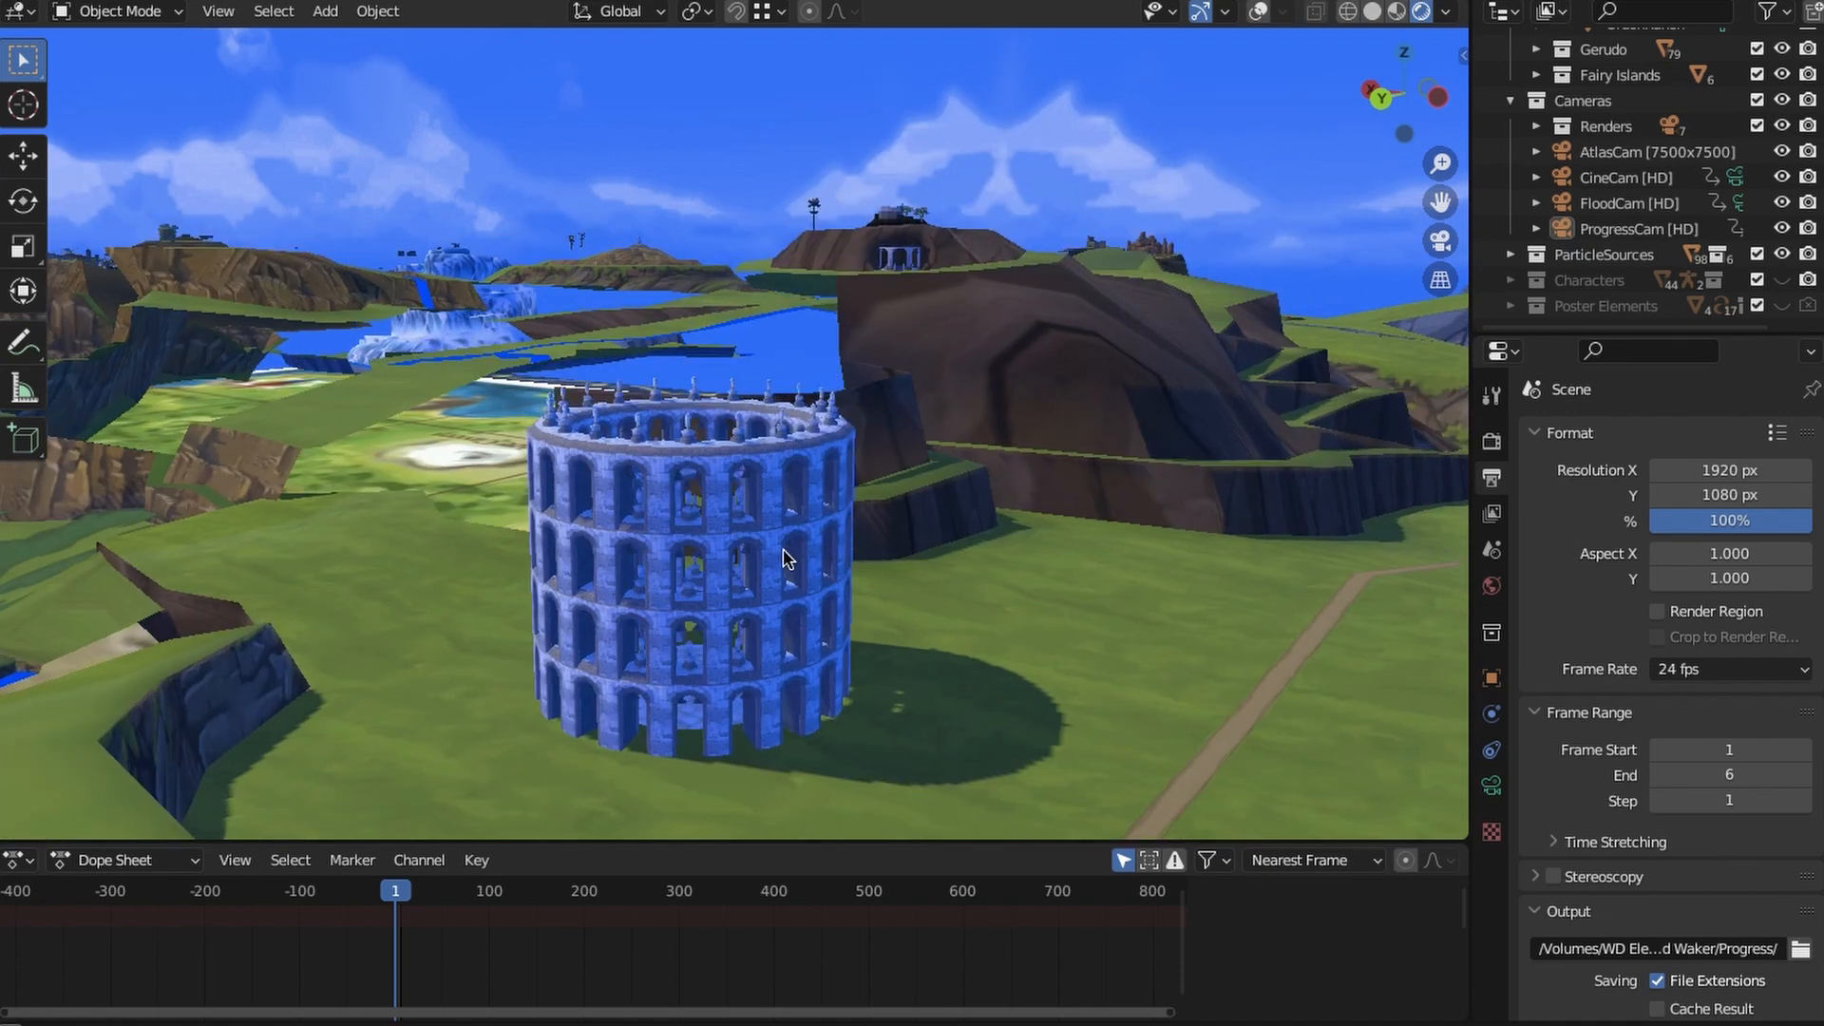
- View the entire Hyrule map centred in a straight top view
middle_click_drag(786, 564, 810, 600)
scroll(810, 599, "down", 6)
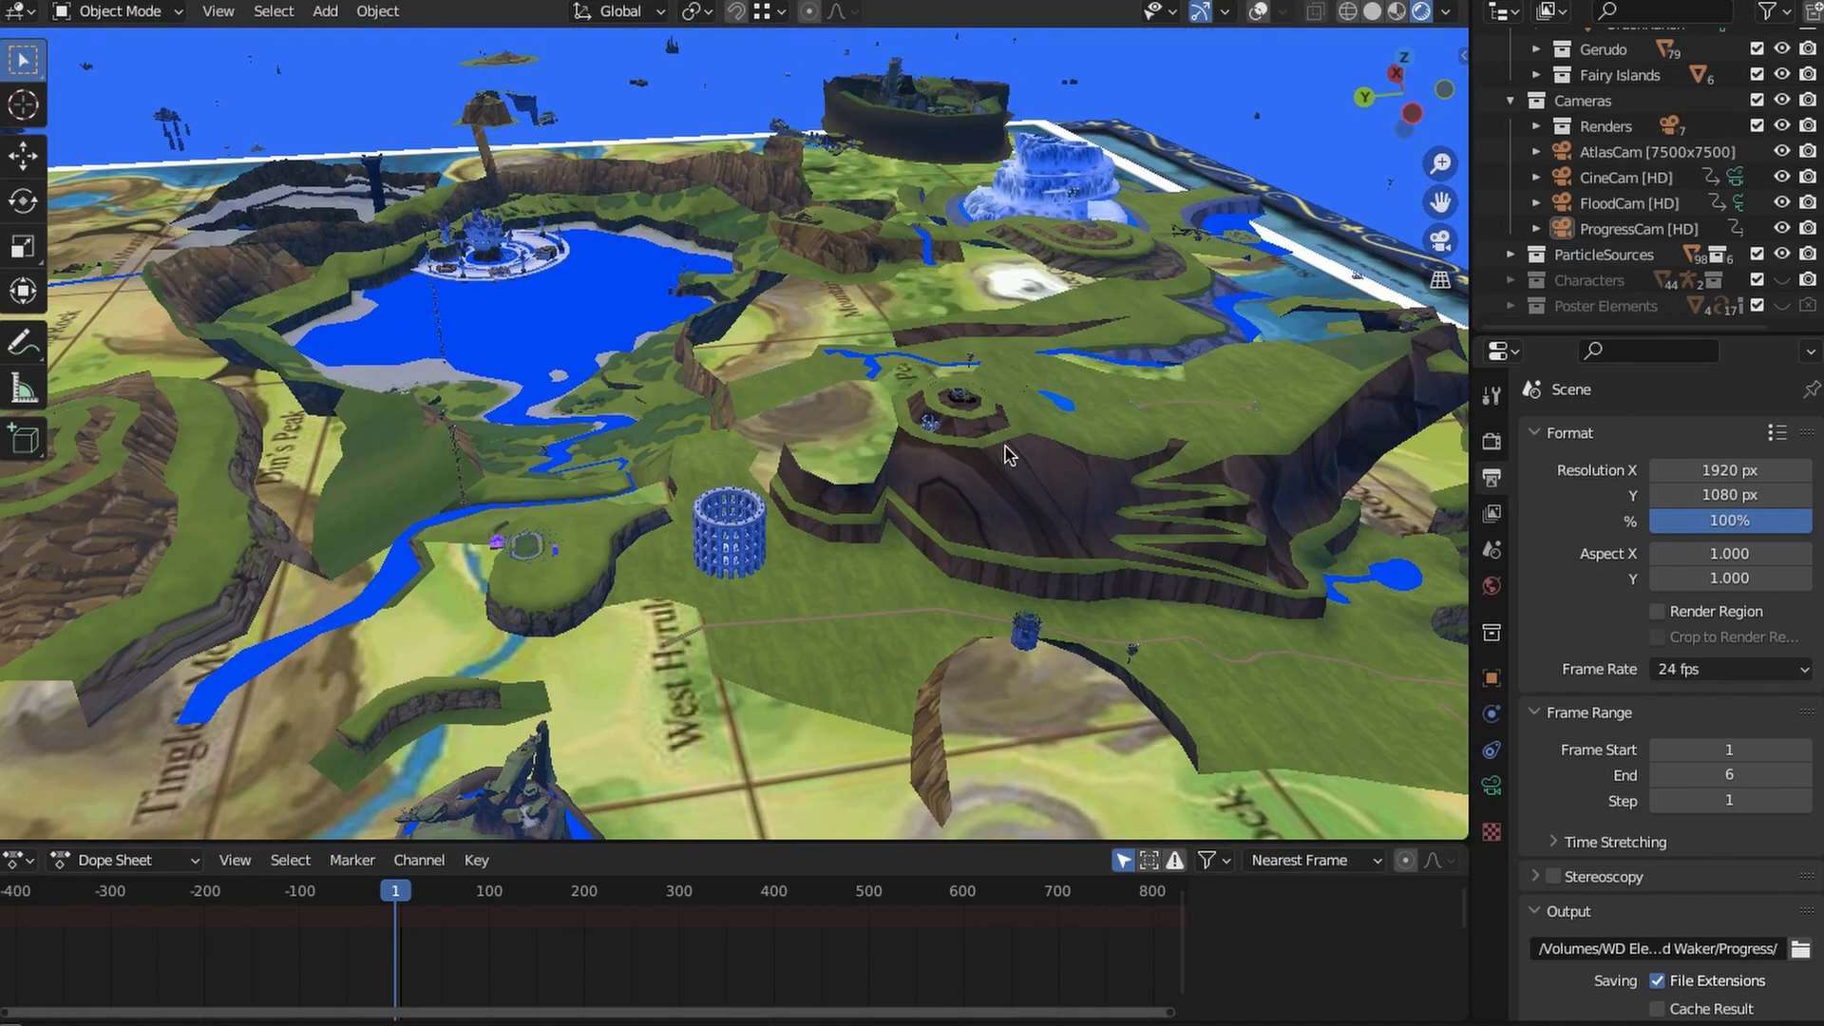
middle_click_drag(900, 511, 711, 631)
scroll(927, 475, "down", 5)
scroll(936, 412, "down", 3)
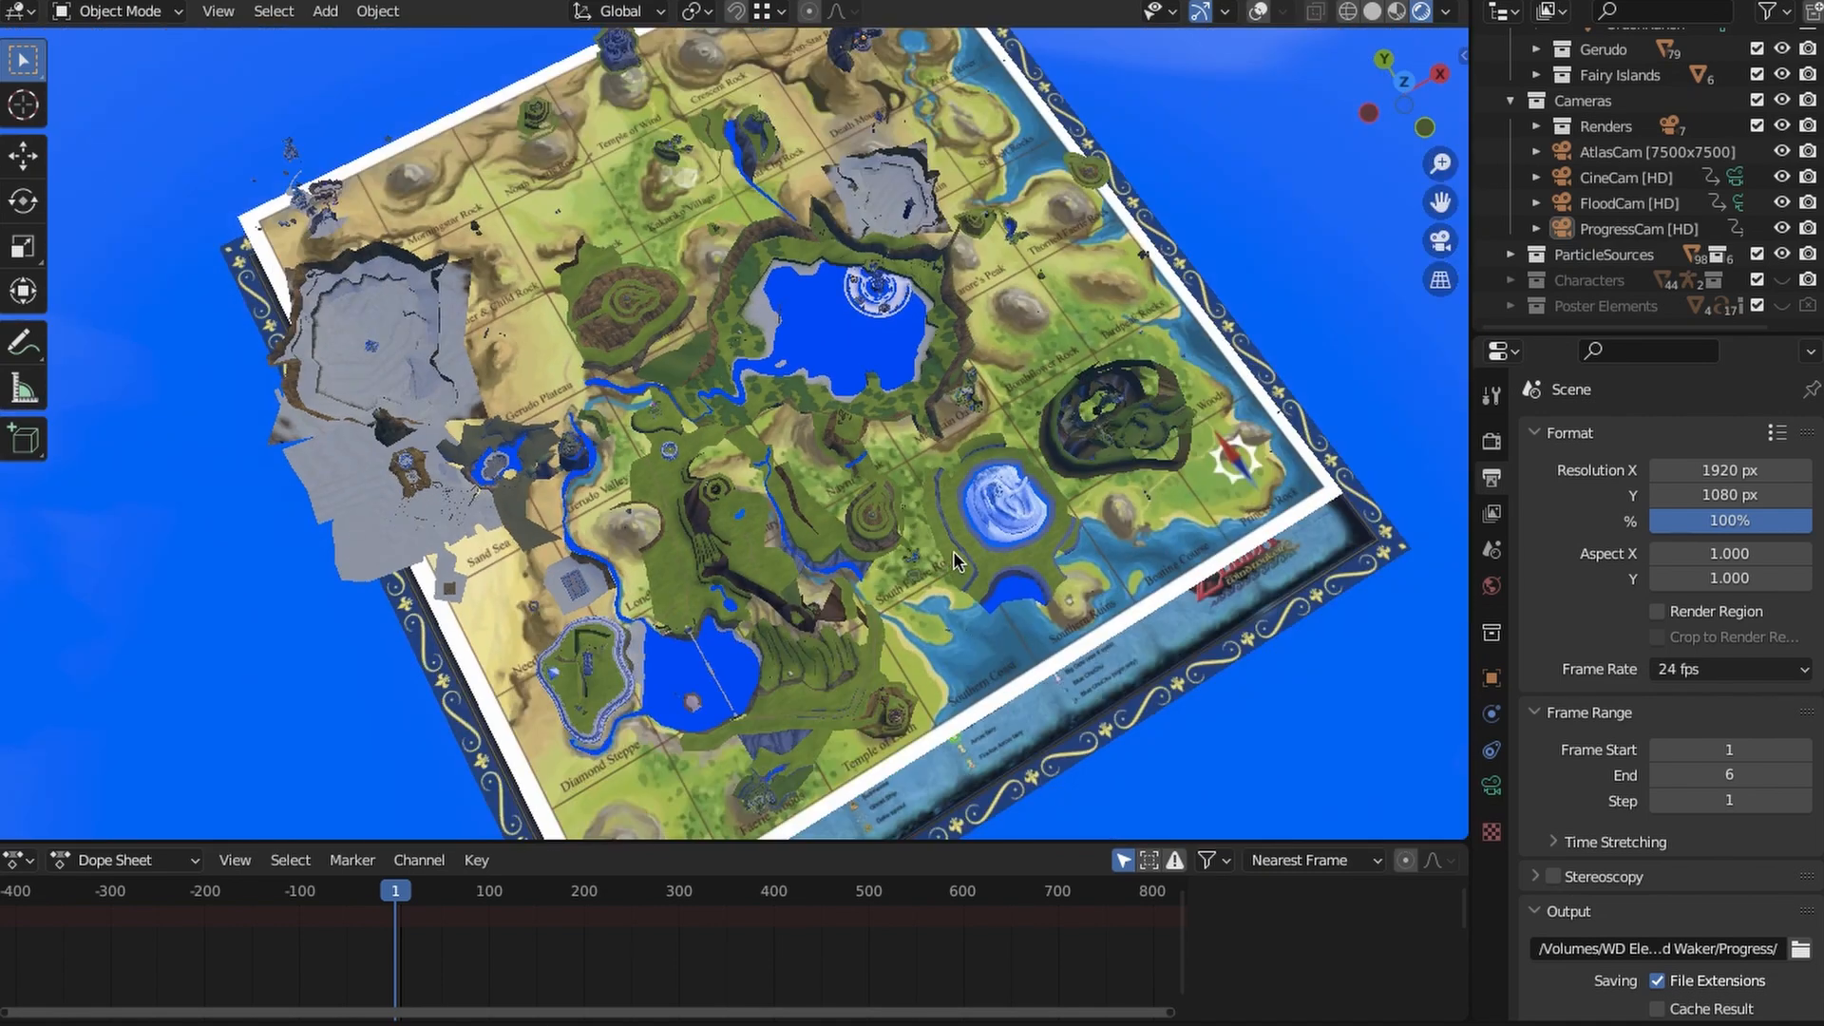
middle_click_drag(954, 551, 838, 635)
scroll(864, 513, "down", 1)
middle_click_drag(880, 475, 854, 552, "shift")
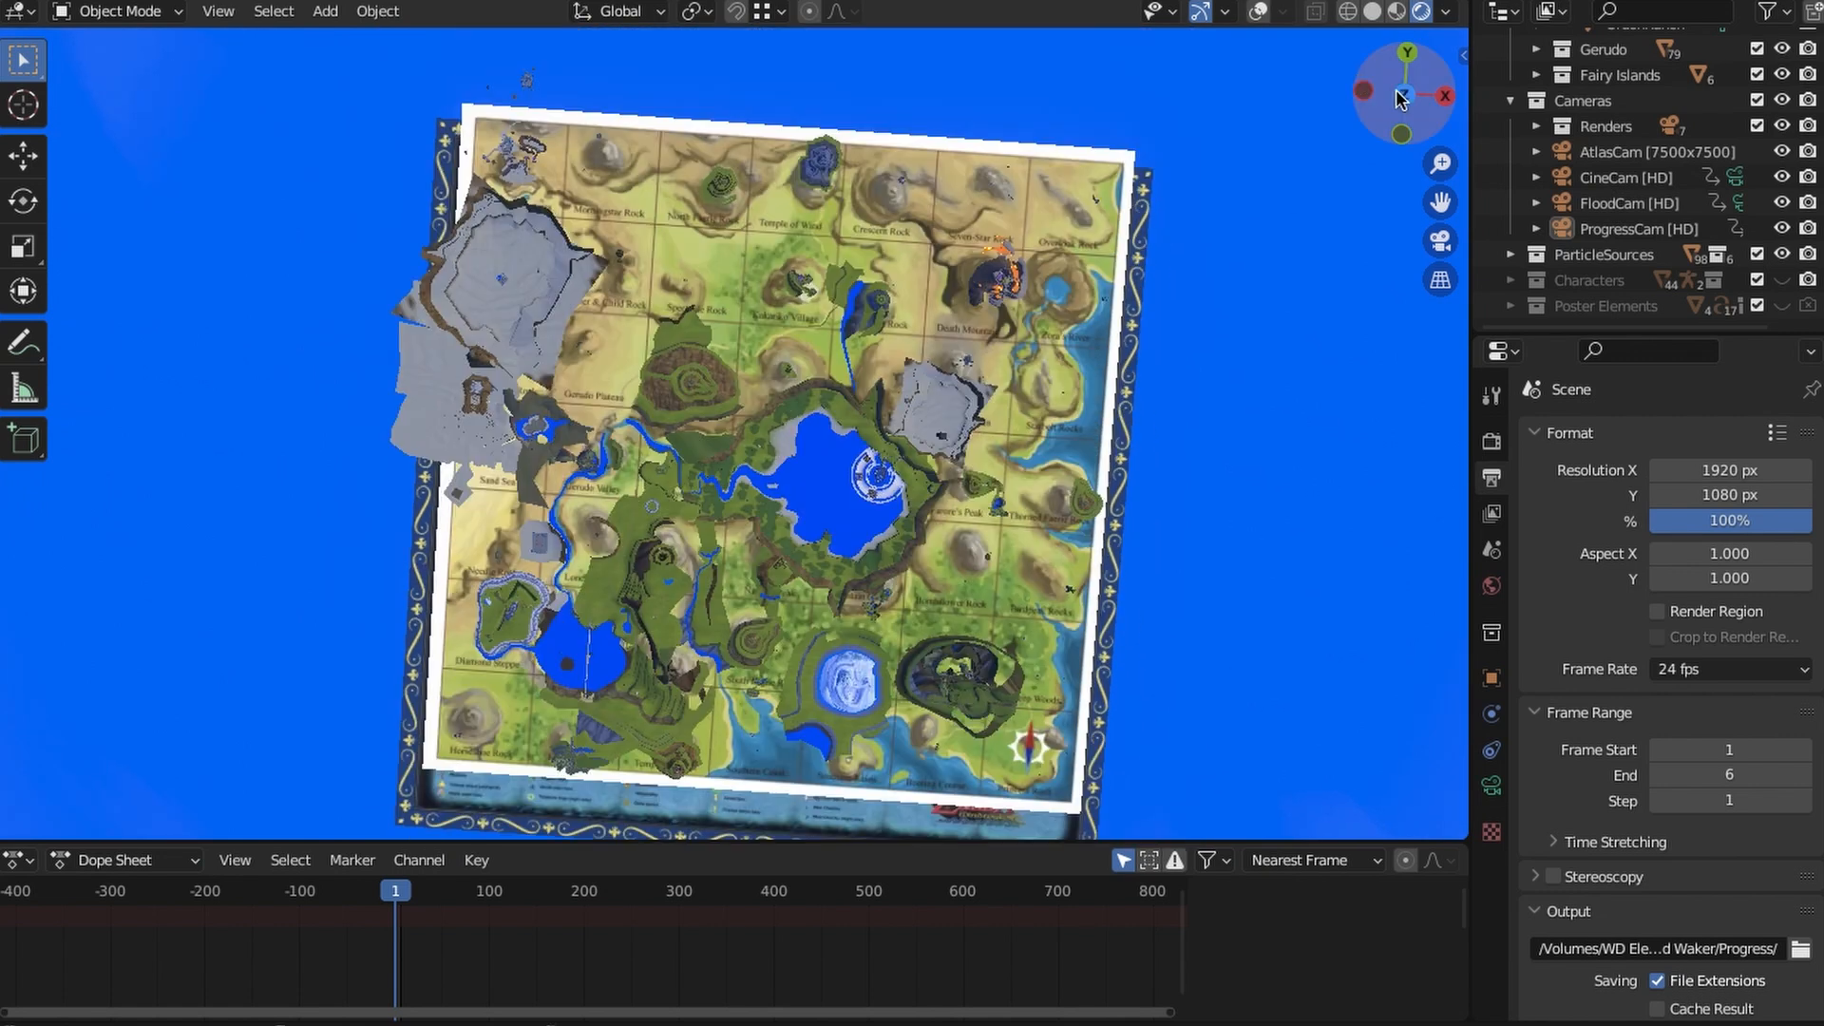
left_click(1404, 94)
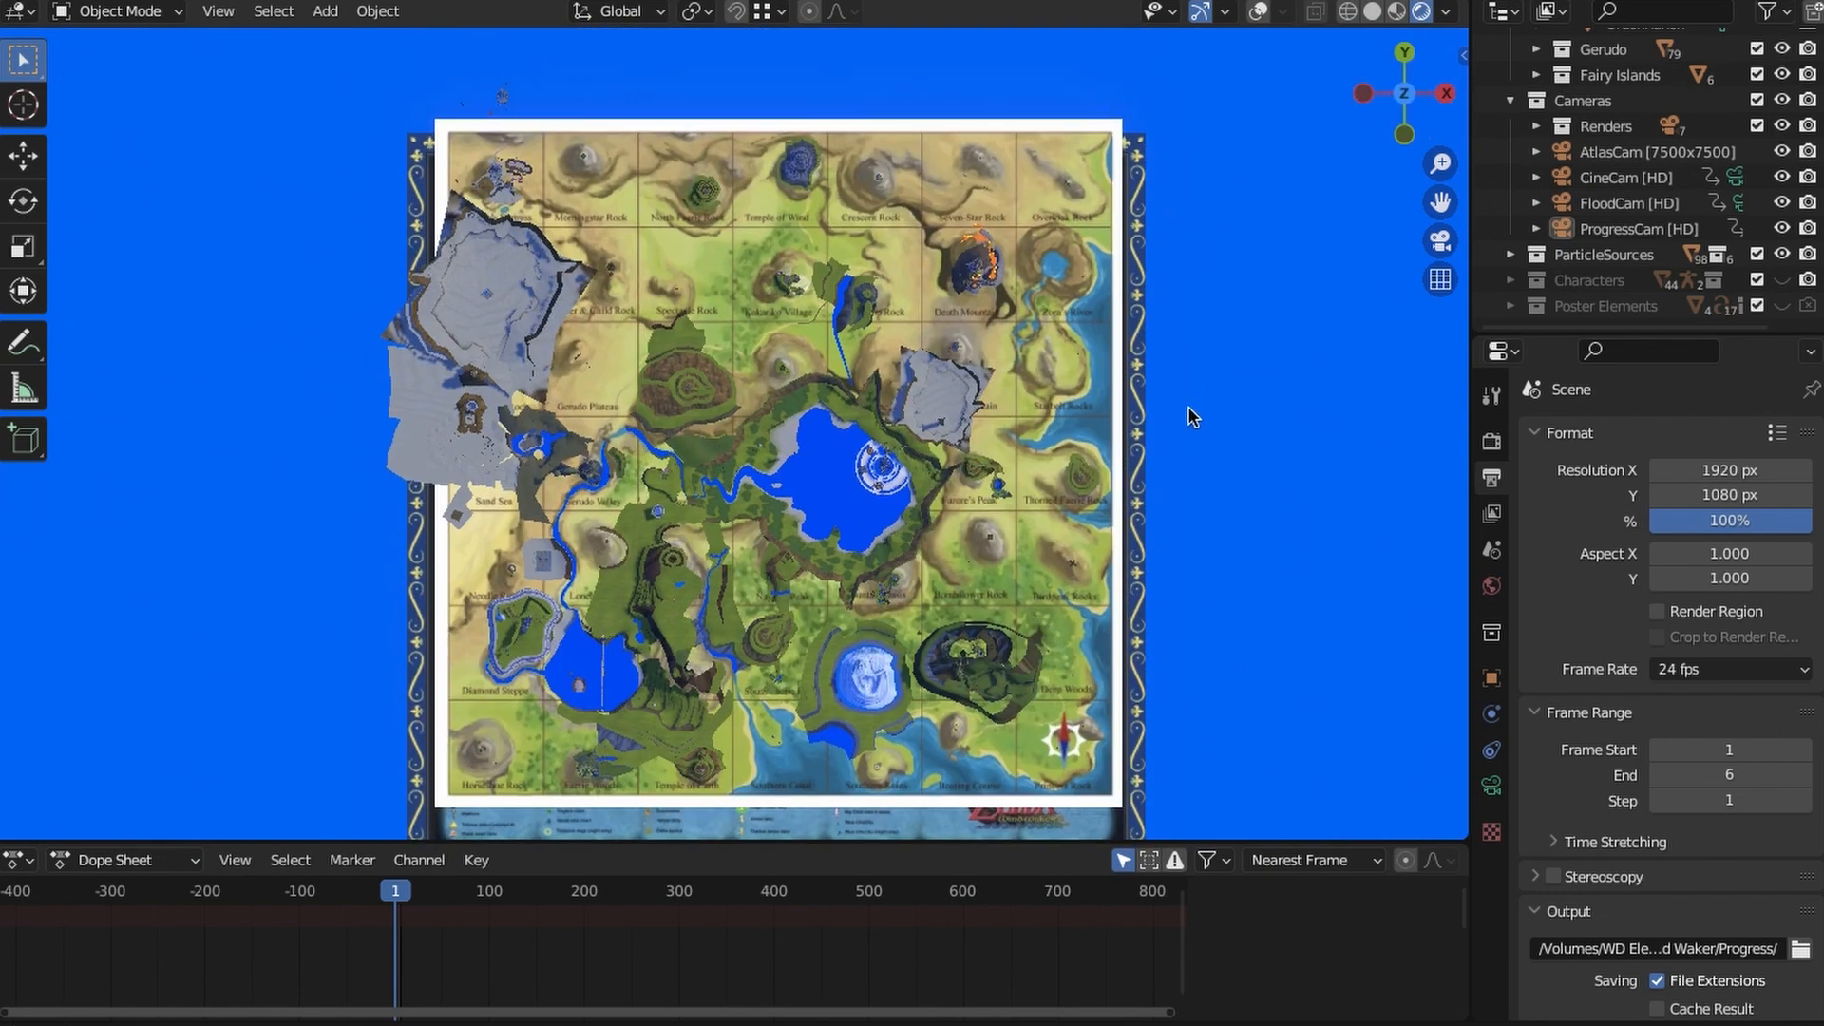
mouse_move(1189, 409)
middle_mouse_down("shift")
mouse_move(1194, 391)
mouse_move(1209, 403)
mouse_move(1196, 416)
middle_mouse_up("shift")
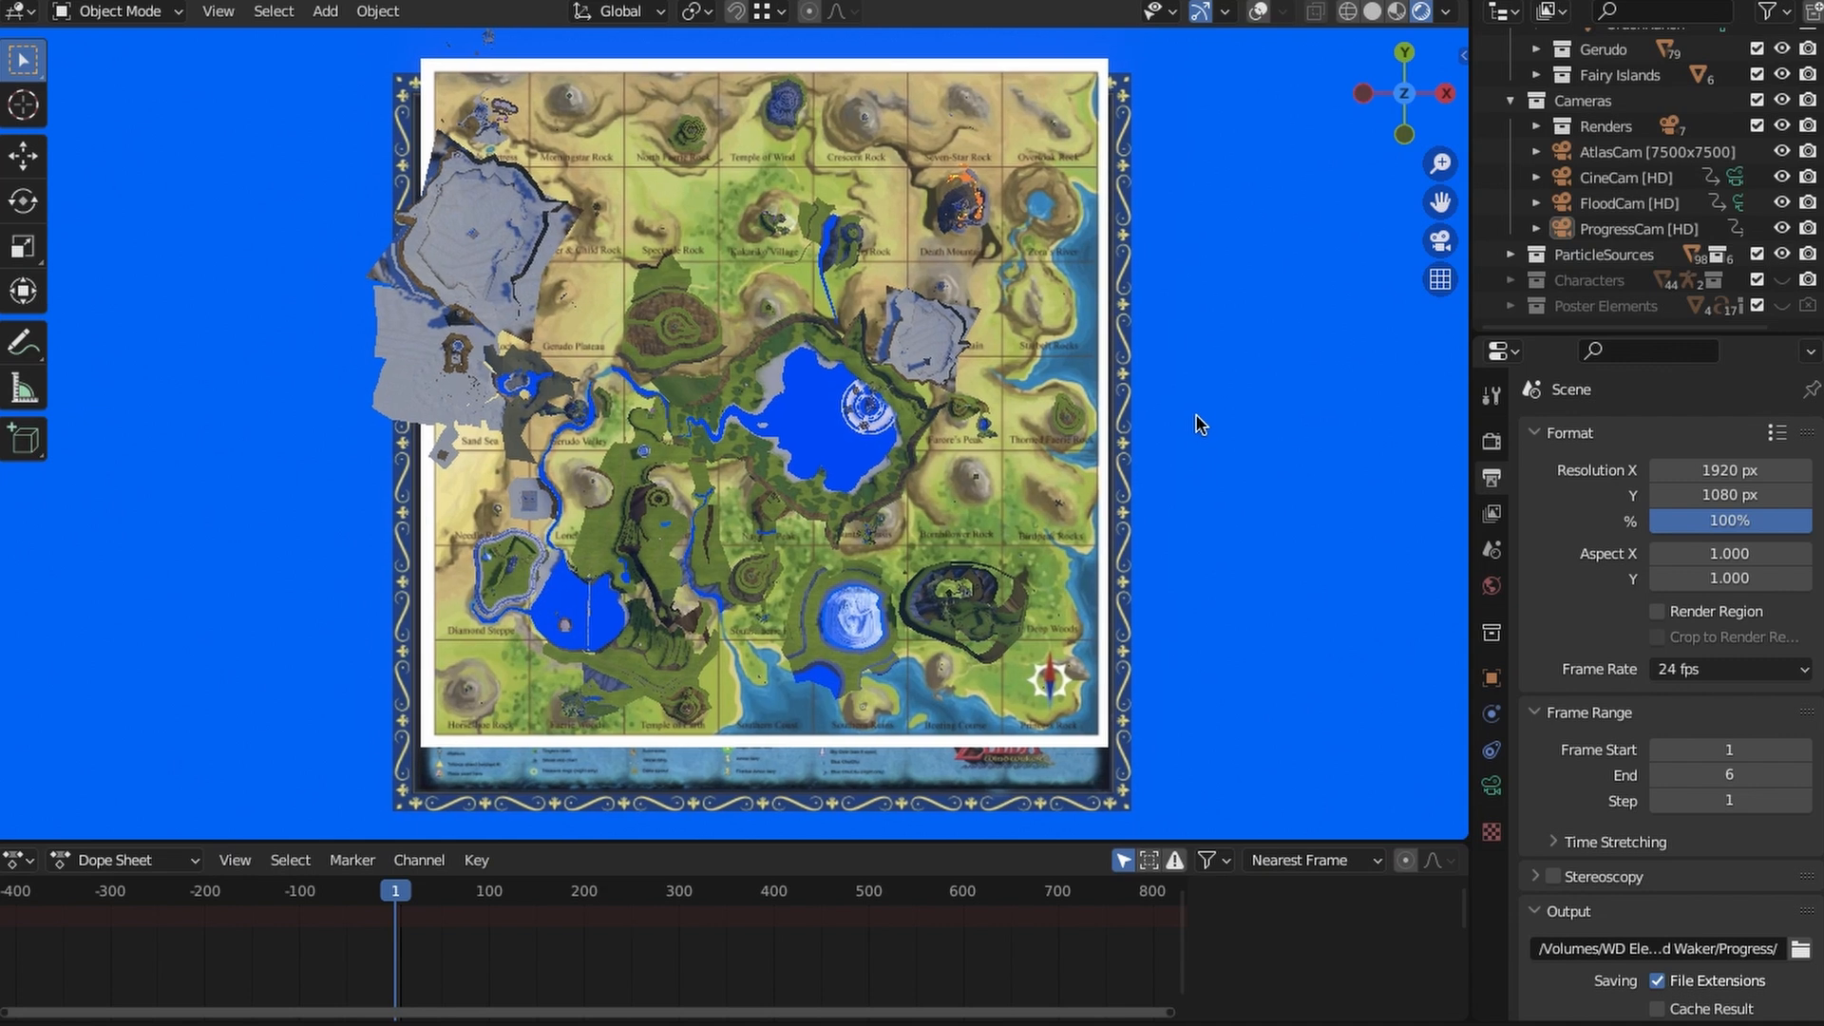
- Show the overlays in Solid shading and hide the region collections from Eldin to Fairy Islands
left_click(1356, 433)
scroll(1635, 180, "up", 6)
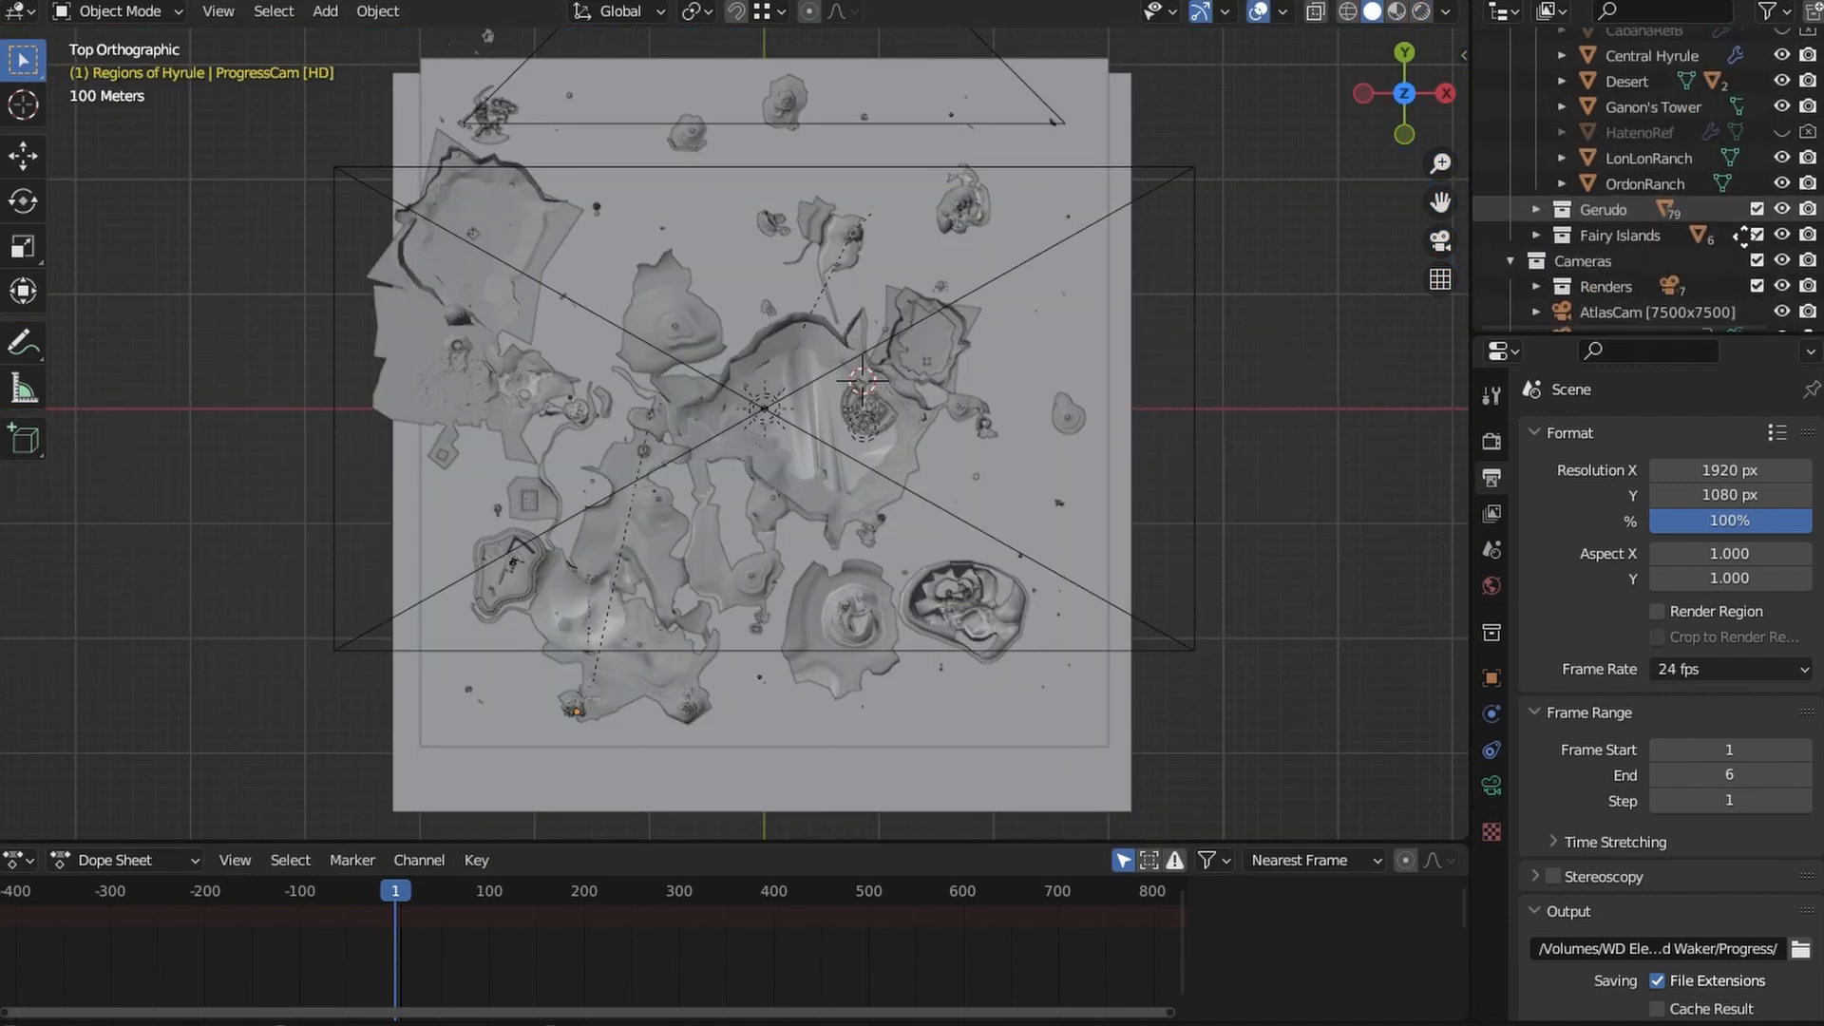
middle_click_drag(1572, 128, 1572, 189)
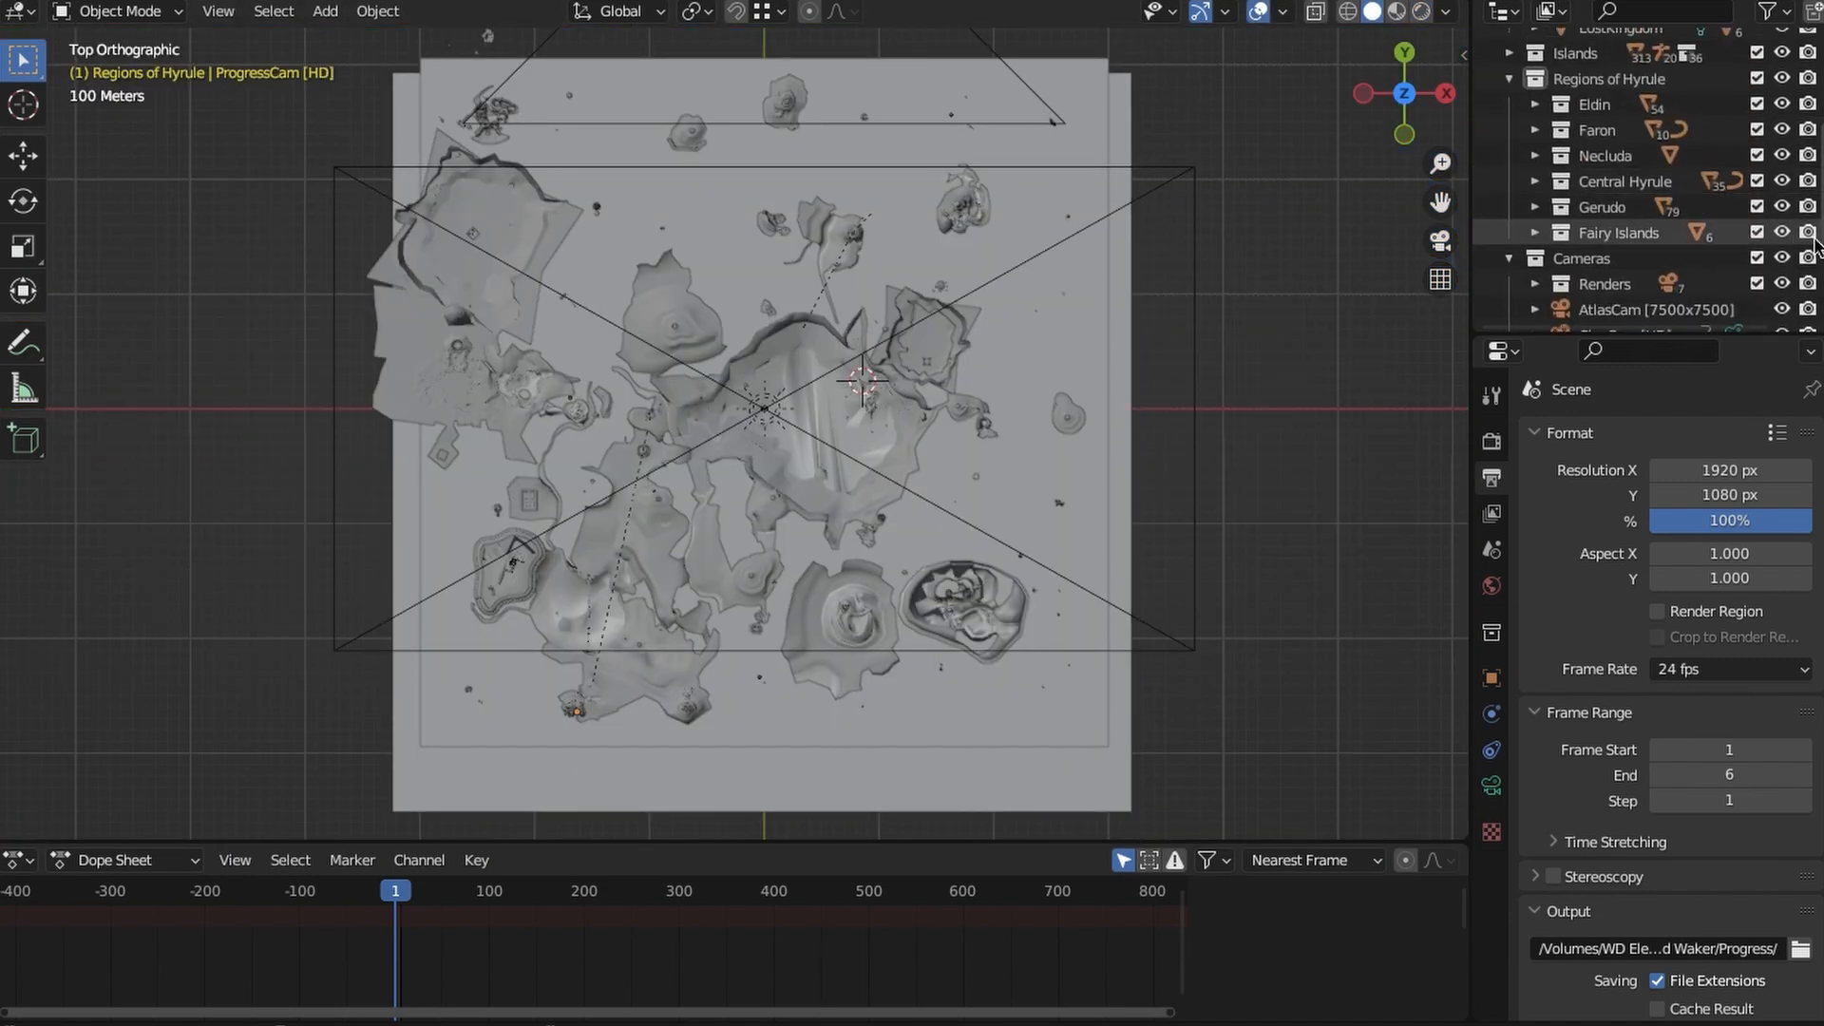
left_click_drag(1784, 234, 1785, 104)
middle_click_drag(1731, 323, 1731, 244)
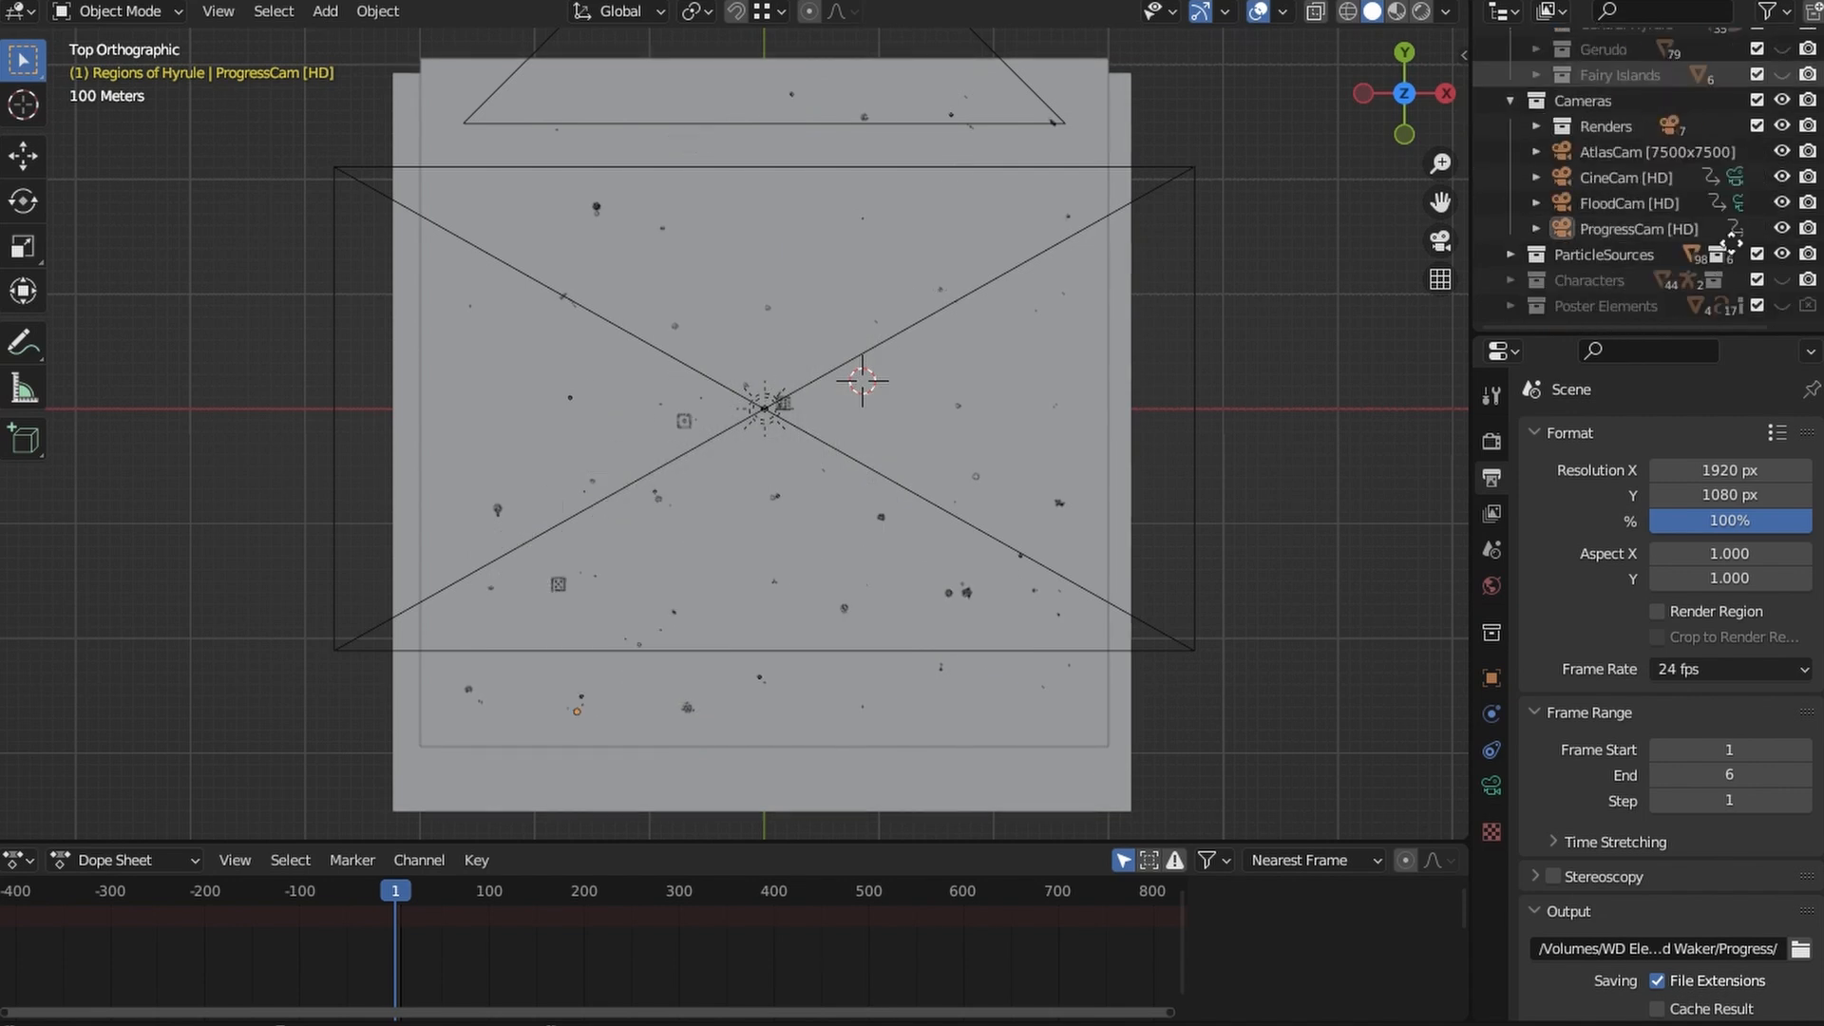
- Hide the Nature, Platforms and Grass particle sources, select the Tri-1 pedestal and activate the Move tool
left_click(1509, 255)
scroll(1787, 200, "down", 5)
scroll(1786, 180, "up", 6)
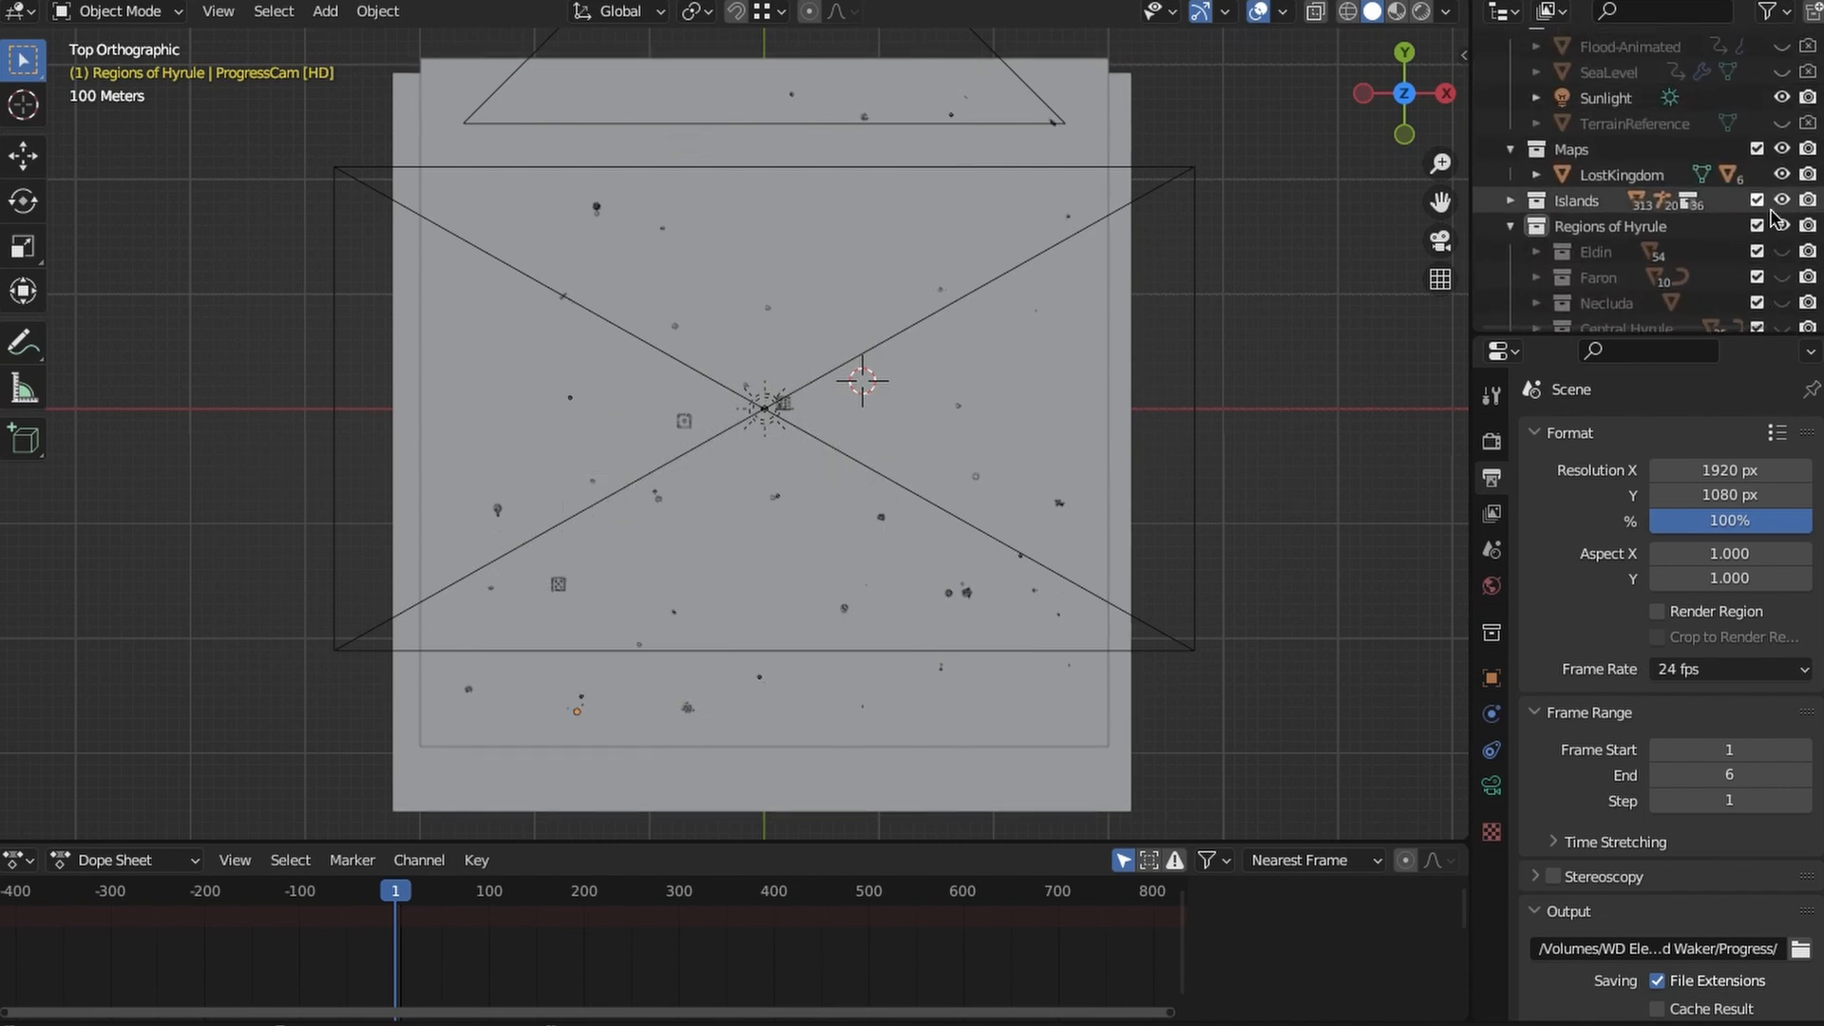
left_click(29, 165)
middle_click_drag(572, 462, 722, 387, "shift")
- Unhide the Faron and Central Hyrule region collections
mouse_move(1696, 99)
middle_mouse_down()
mouse_move(1701, 65)
mouse_move(1701, 116)
middle_mouse_up()
left_click(1787, 121)
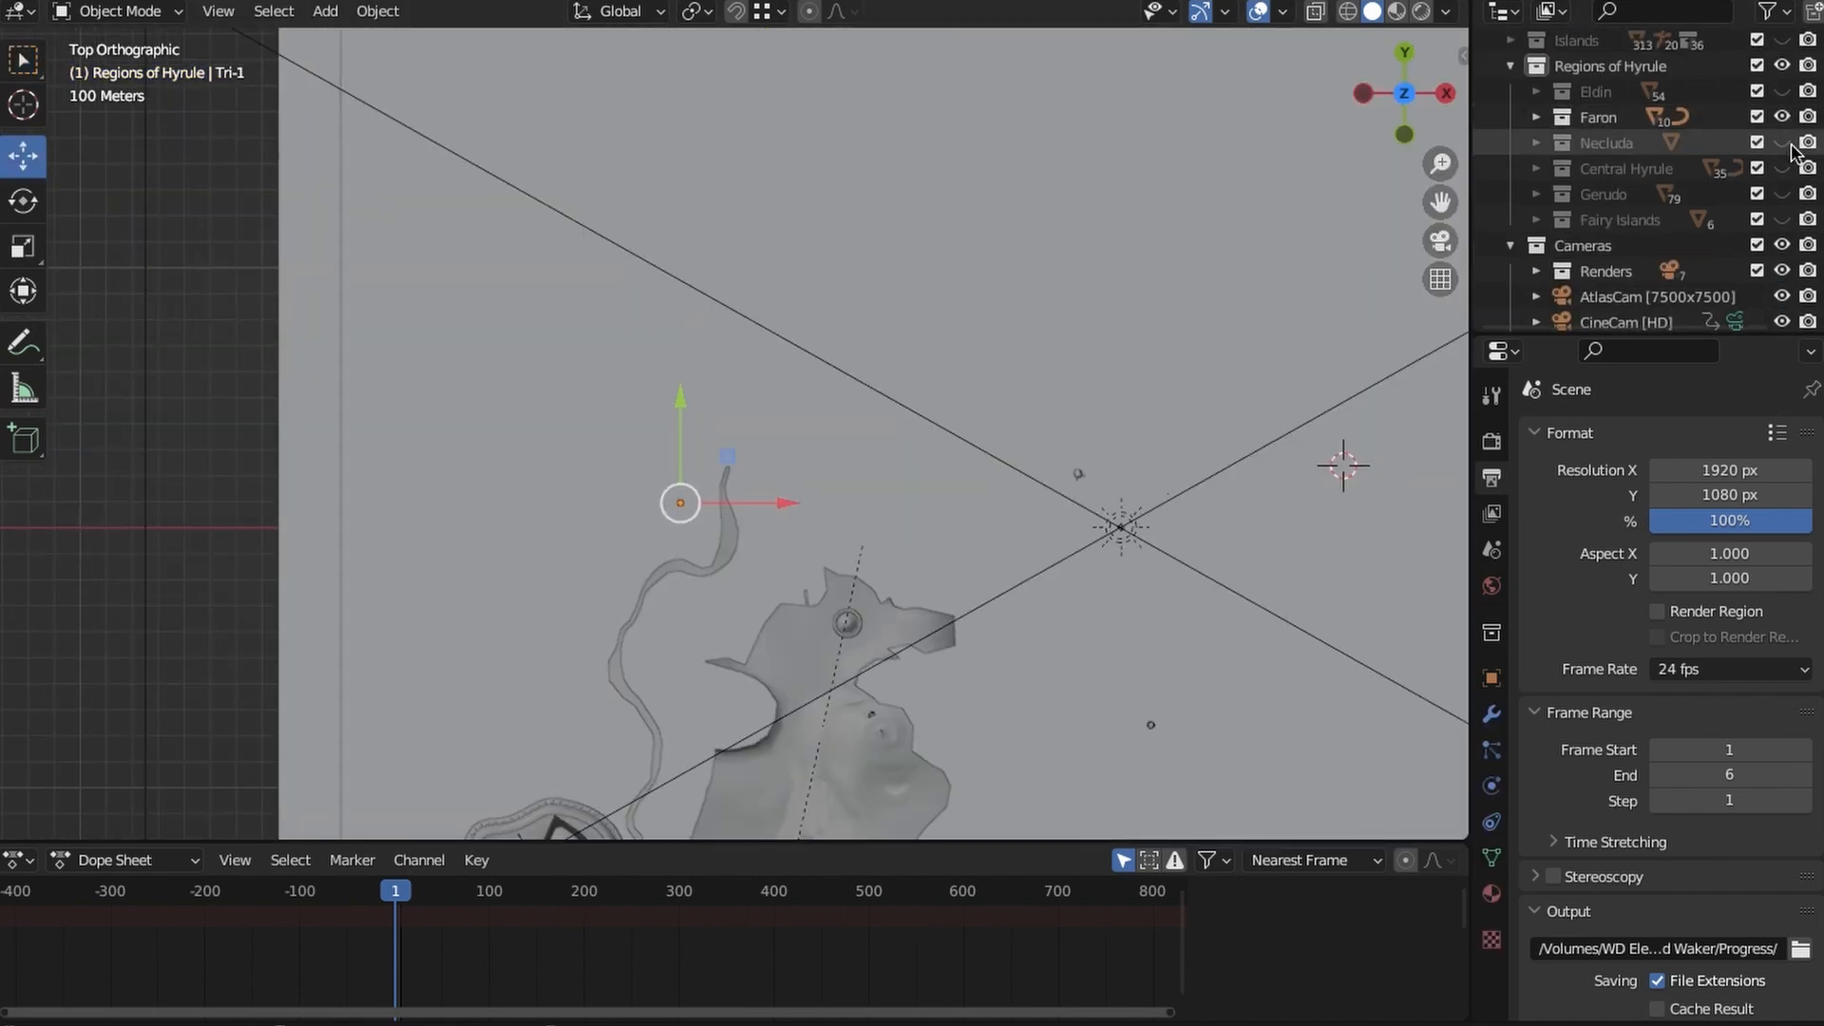
left_click(1785, 170)
middle_click_drag(1263, 418, 1229, 335, "shift")
- Select the Tri-2 pedestal and locate it on the map
scroll(1624, 285, "down", 6)
left_click(1636, 277)
middle_click_drag(858, 822, 900, 931, "shift")
scroll(1729, 111, "up", 6)
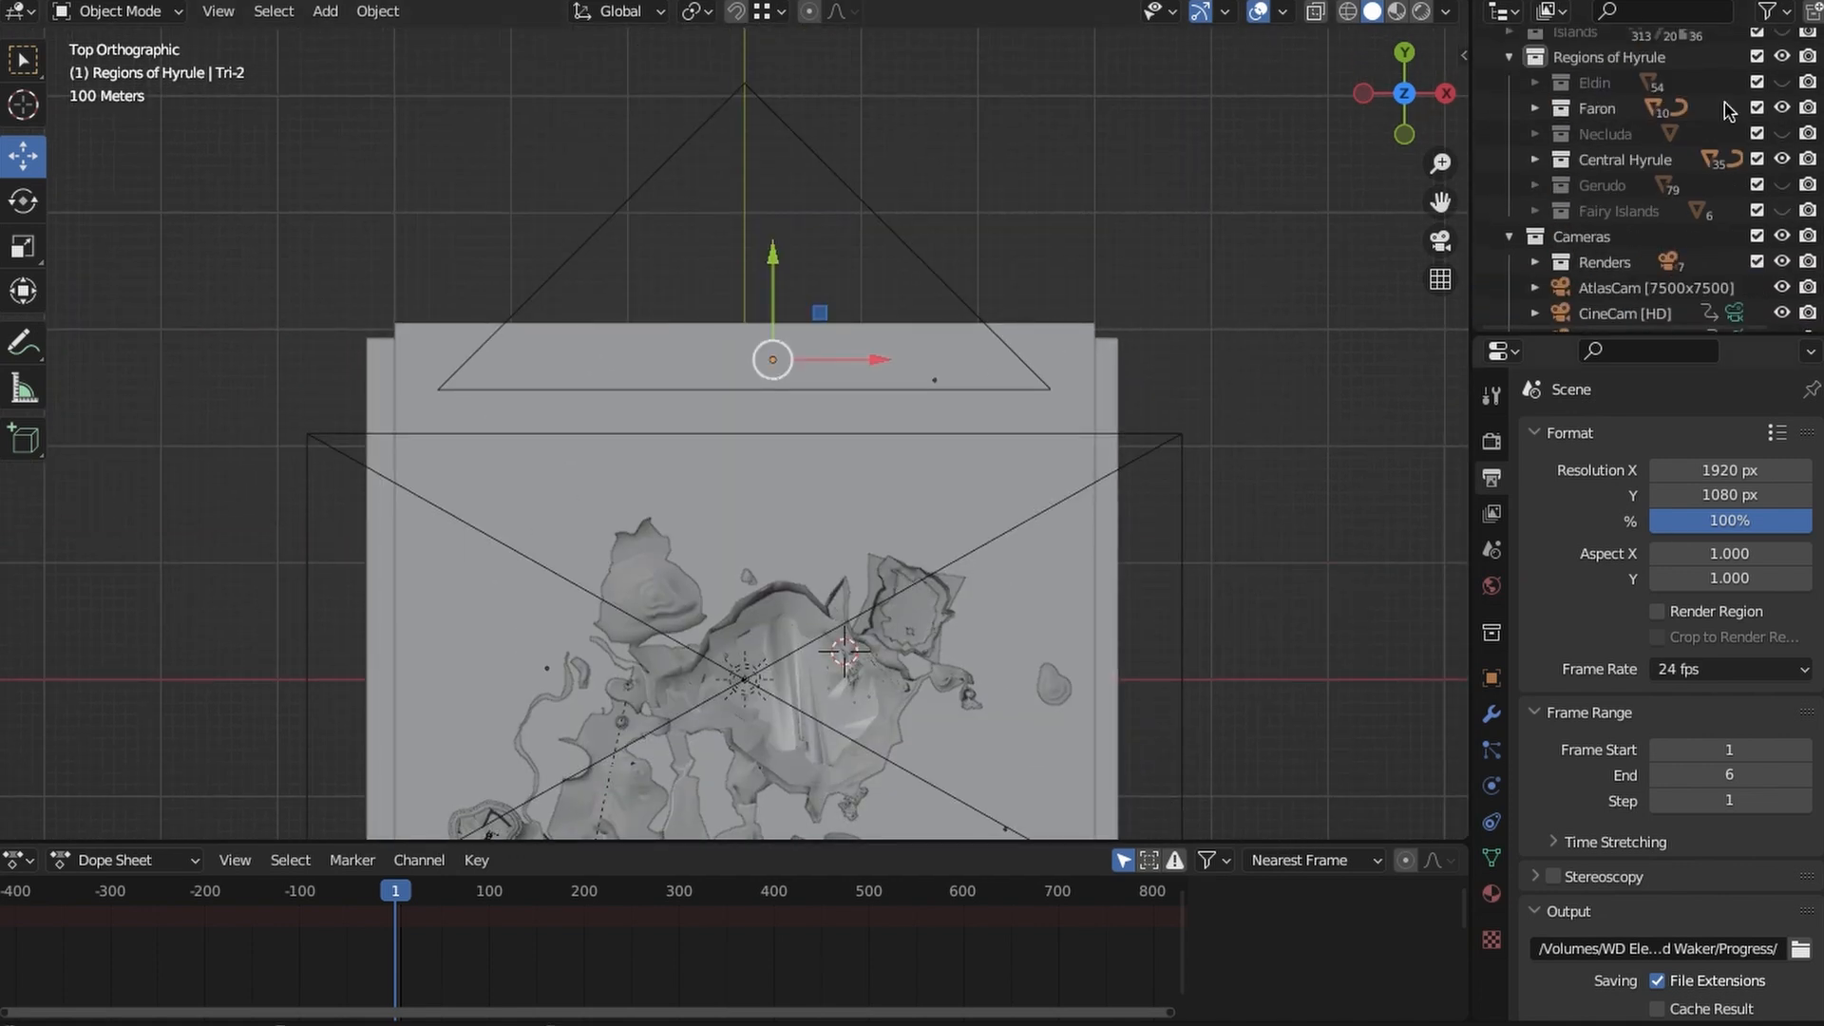
- Unhide the Eldin region and select the Wind Temple - Exterior mesh
middle_click_drag(965, 310, 977, 406, "shift")
scroll(977, 406, "up", 14)
middle_click_drag(1229, 671, 680, 345, "shift")
left_click(681, 343)
middle_click_drag(965, 345, 864, 418, "shift")
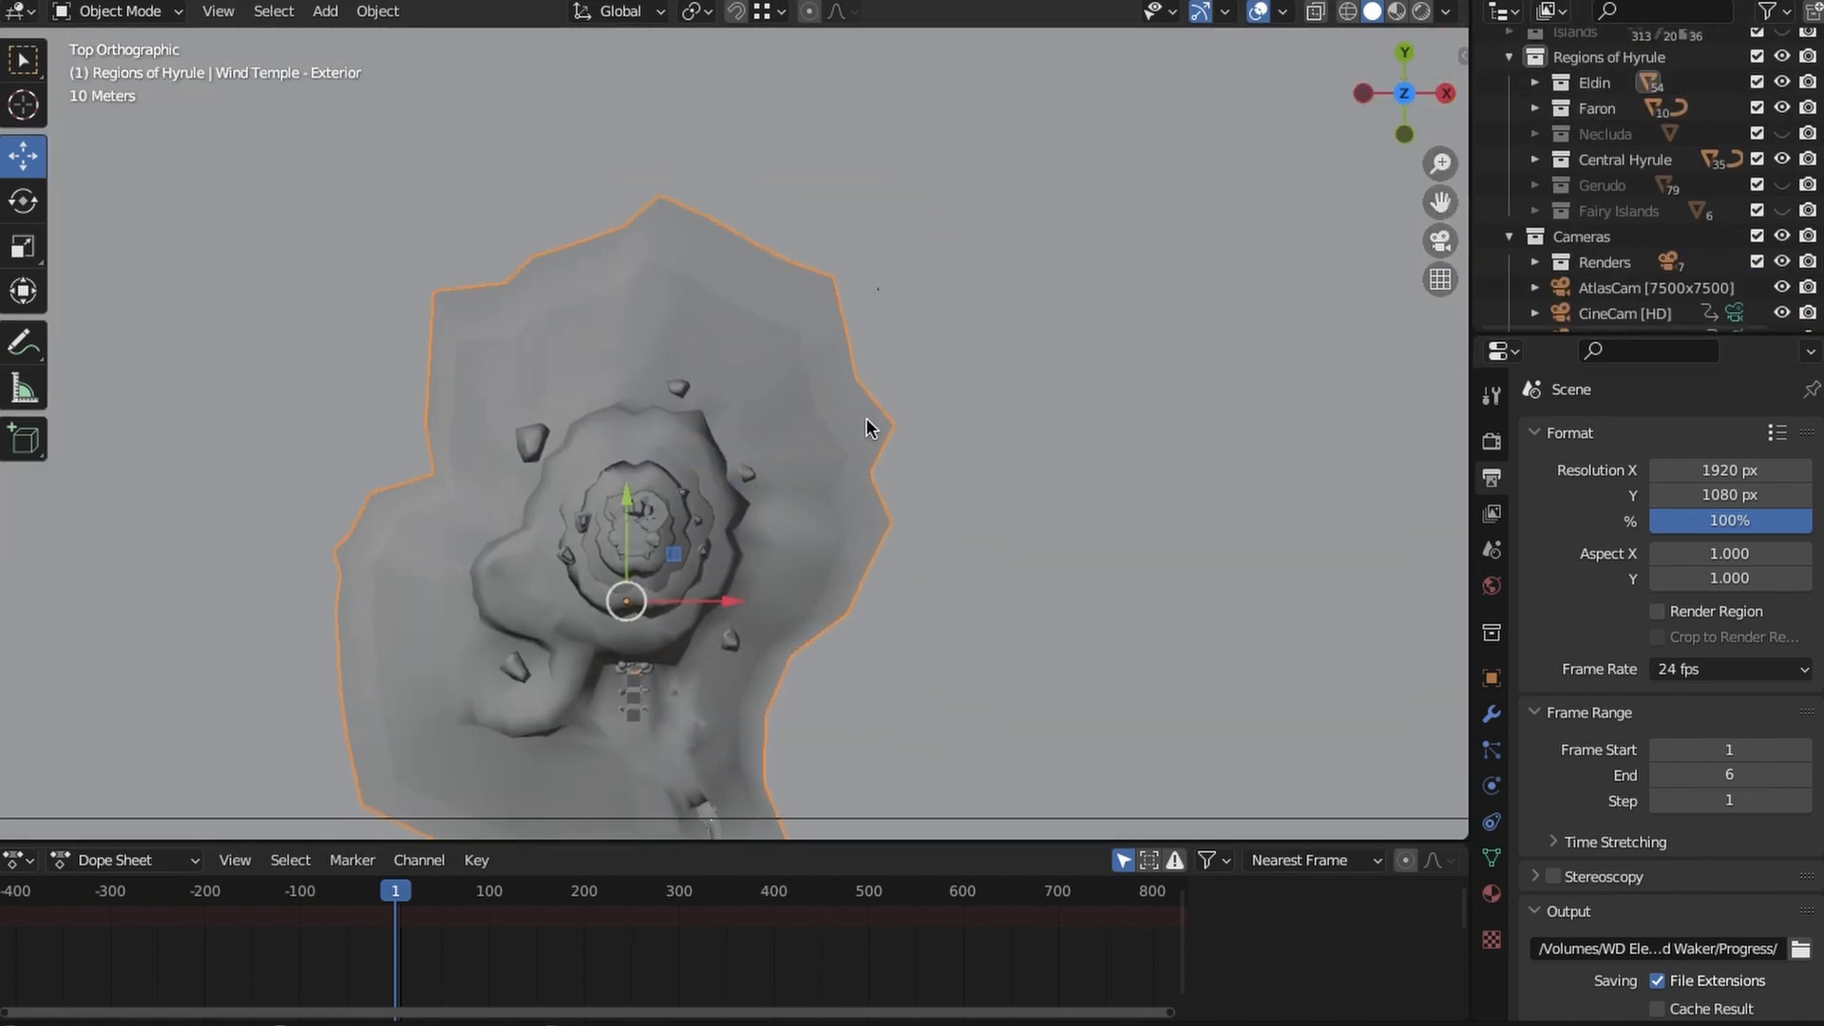
scroll(864, 418, "up", 3)
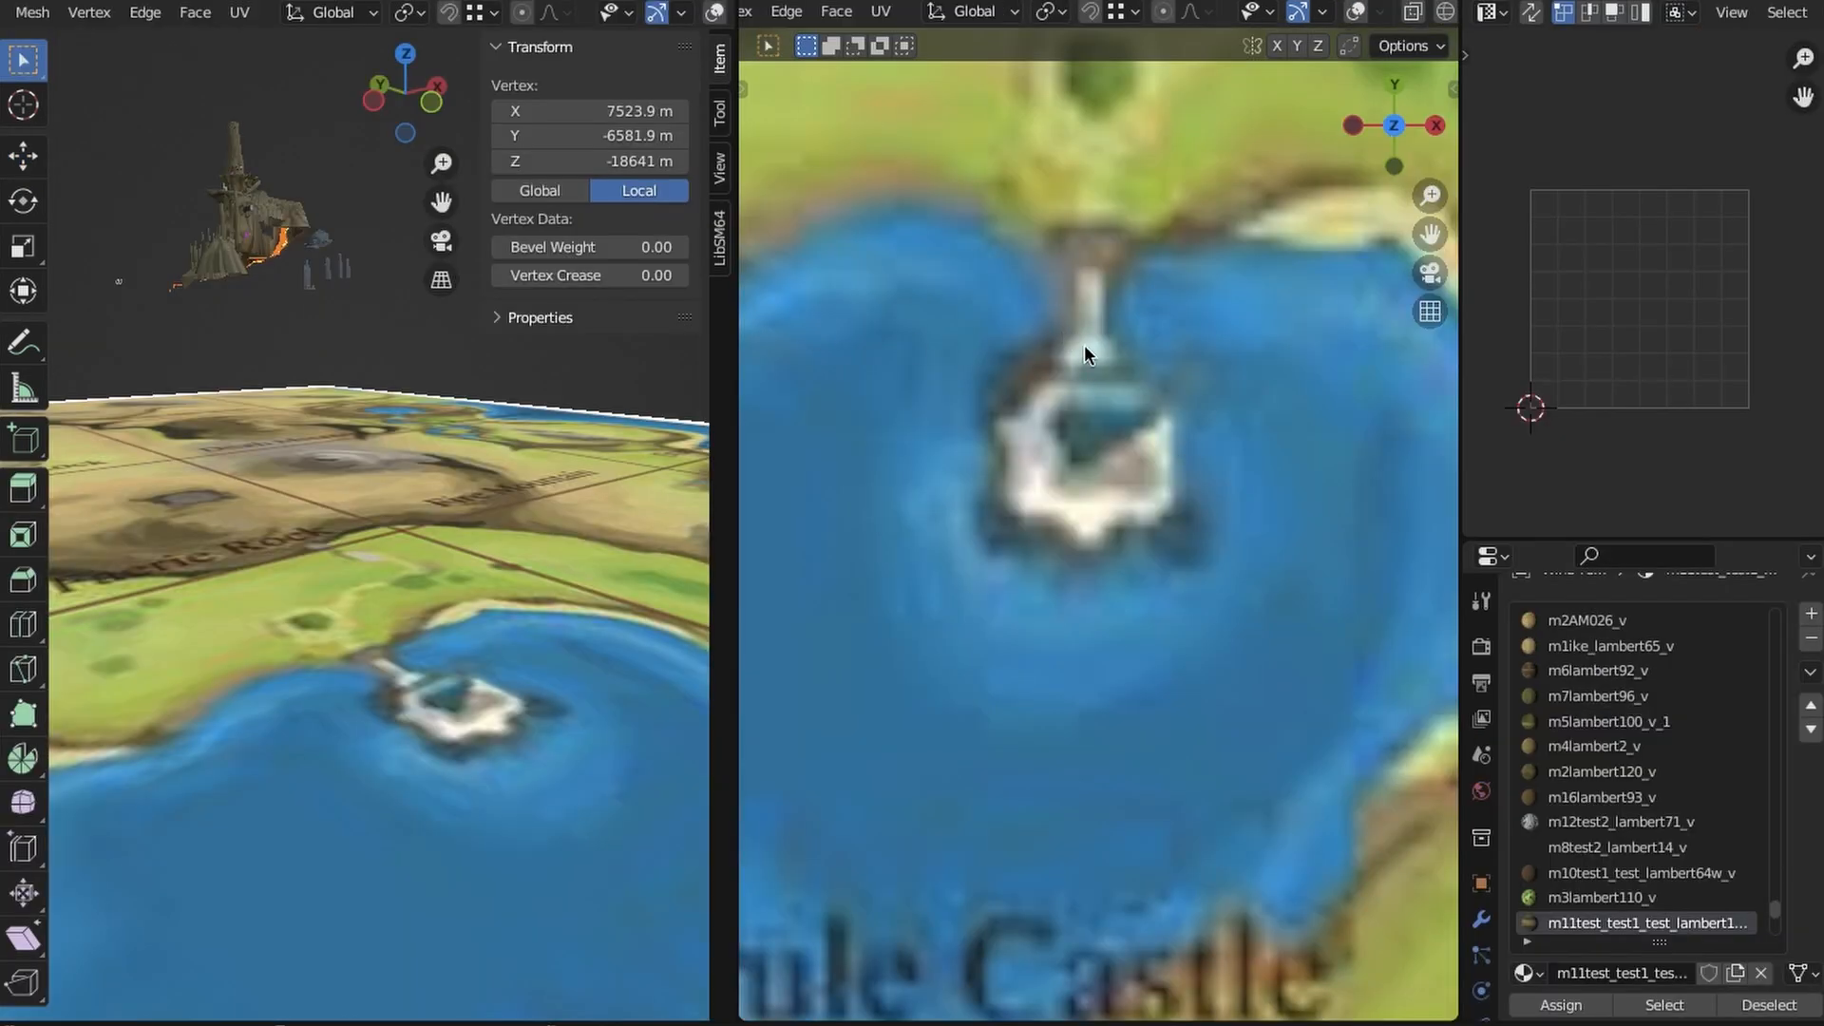
- Set the perspective viewport to a top view and centre both viewports on the Temple of Wind
scroll(1087, 348, "down", 10)
middle_click_drag(1040, 245, 1135, 489, "shift")
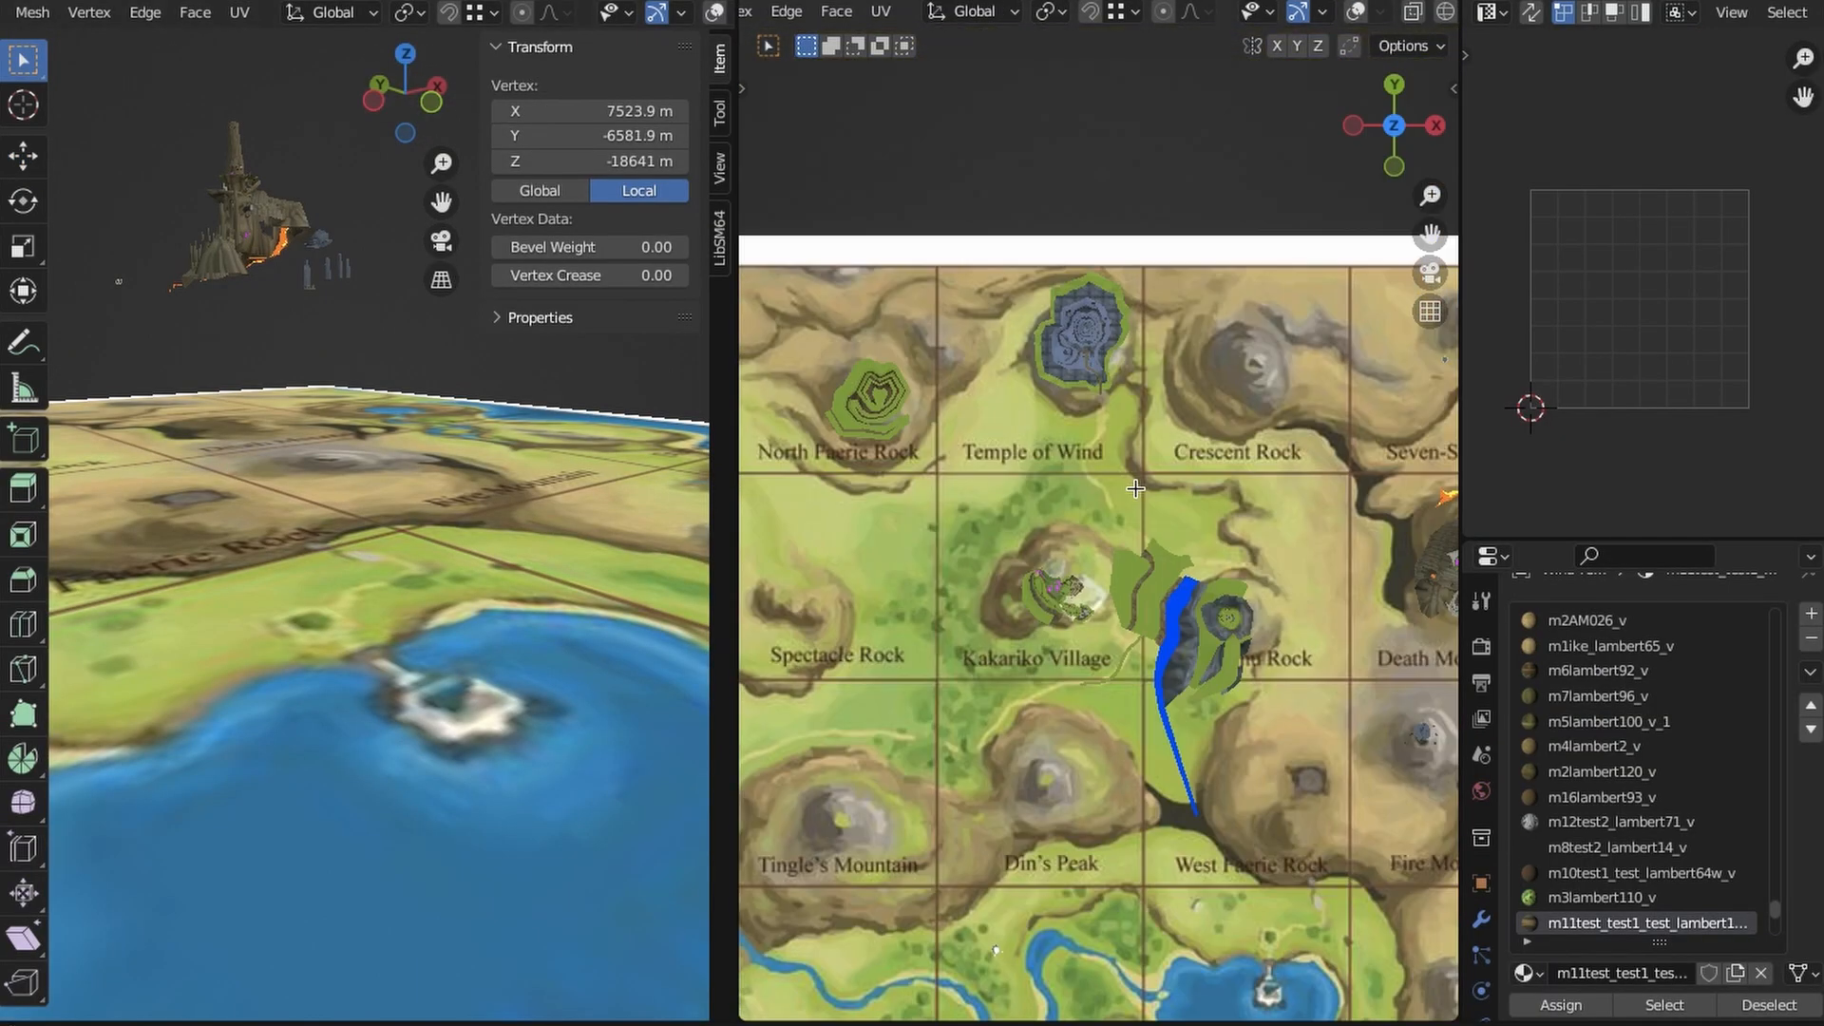
middle_click_drag(1059, 307, 1124, 419, "shift")
scroll(1123, 419, "up", 3)
left_click(409, 55)
middle_click_drag(301, 203, 504, 703, "shift")
scroll(476, 589, "down", 3)
scroll(475, 570, "up", 3)
- Examine the Wind Temple exterior's mesh from above with the map viewport's overlays temporarily shown
left_click(1356, 11)
middle_click_drag(1198, 345, 1121, 394, "shift")
scroll(1121, 394, "up", 1)
mouse_move(326, 603)
middle_mouse_down("shift")
mouse_move(330, 497)
mouse_move(517, 326)
mouse_move(311, 575)
middle_mouse_up("shift")
scroll(312, 575, "up", 2)
scroll(399, 580, "up", 8)
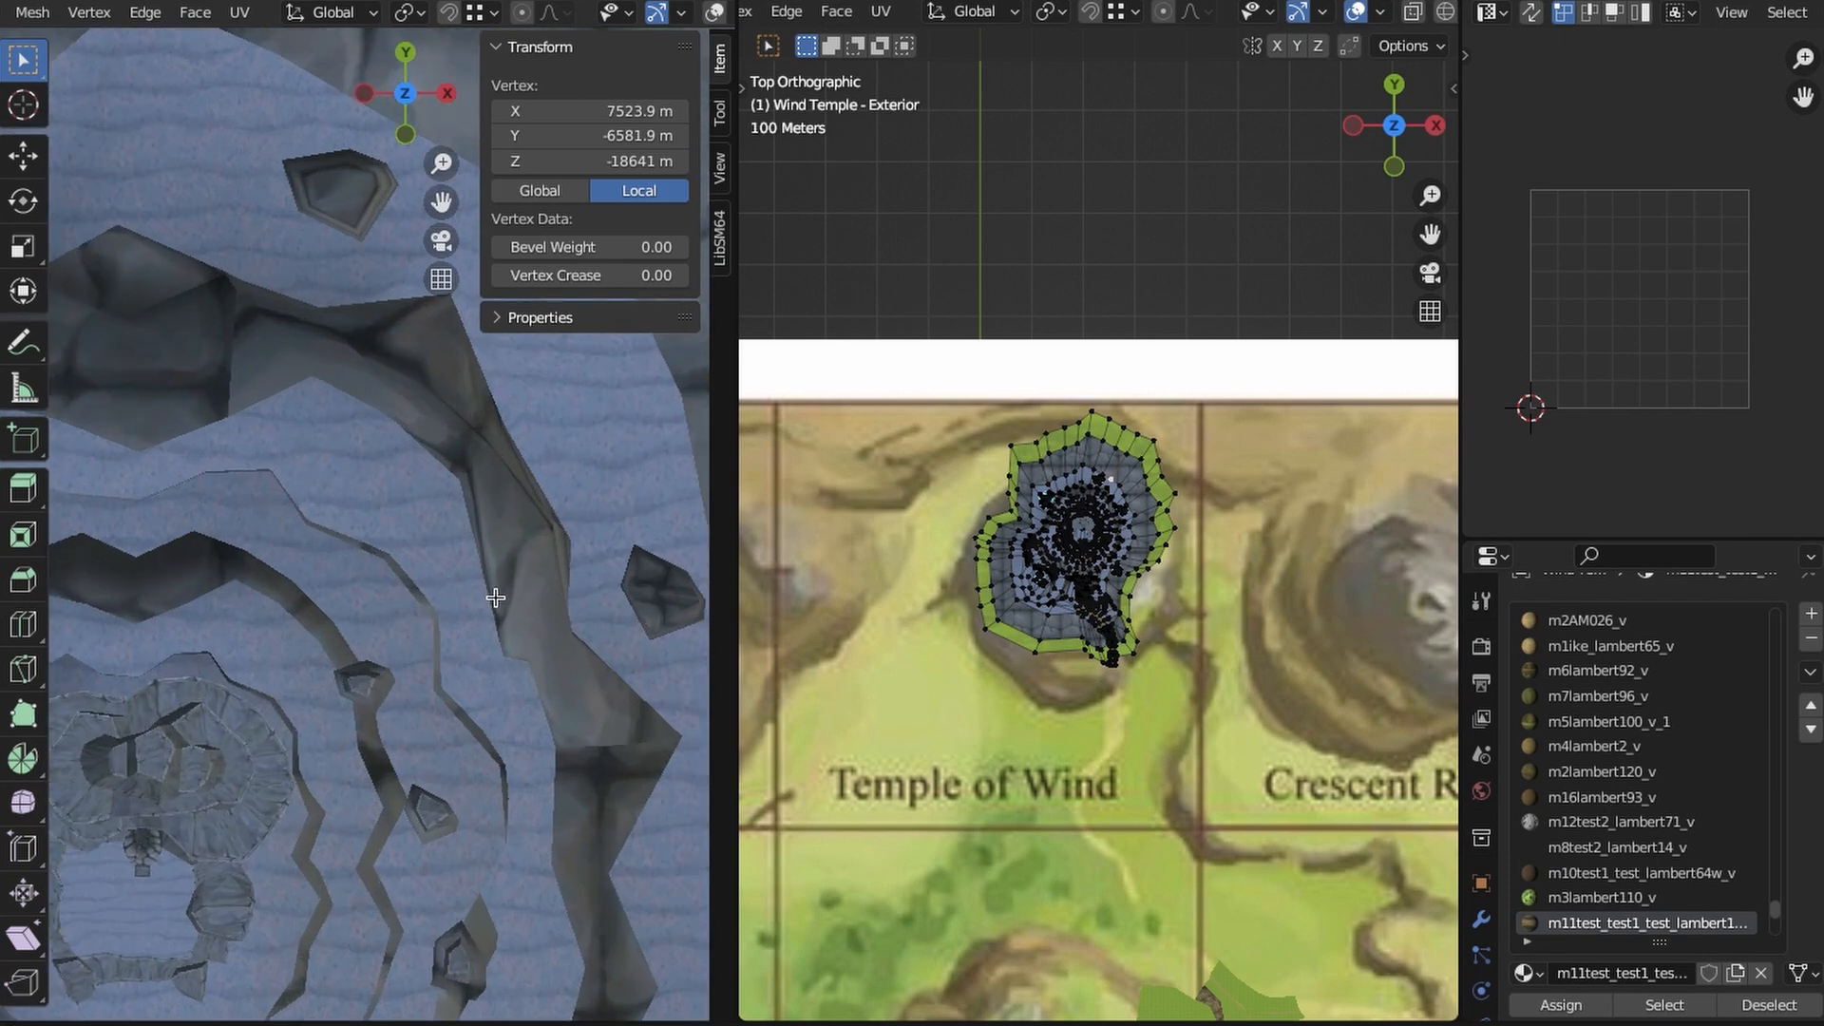
scroll(1220, 417, "up", 3)
middle_click_drag(1220, 417, 1098, 593)
left_click(1404, 93)
scroll(1121, 532, "up", 8)
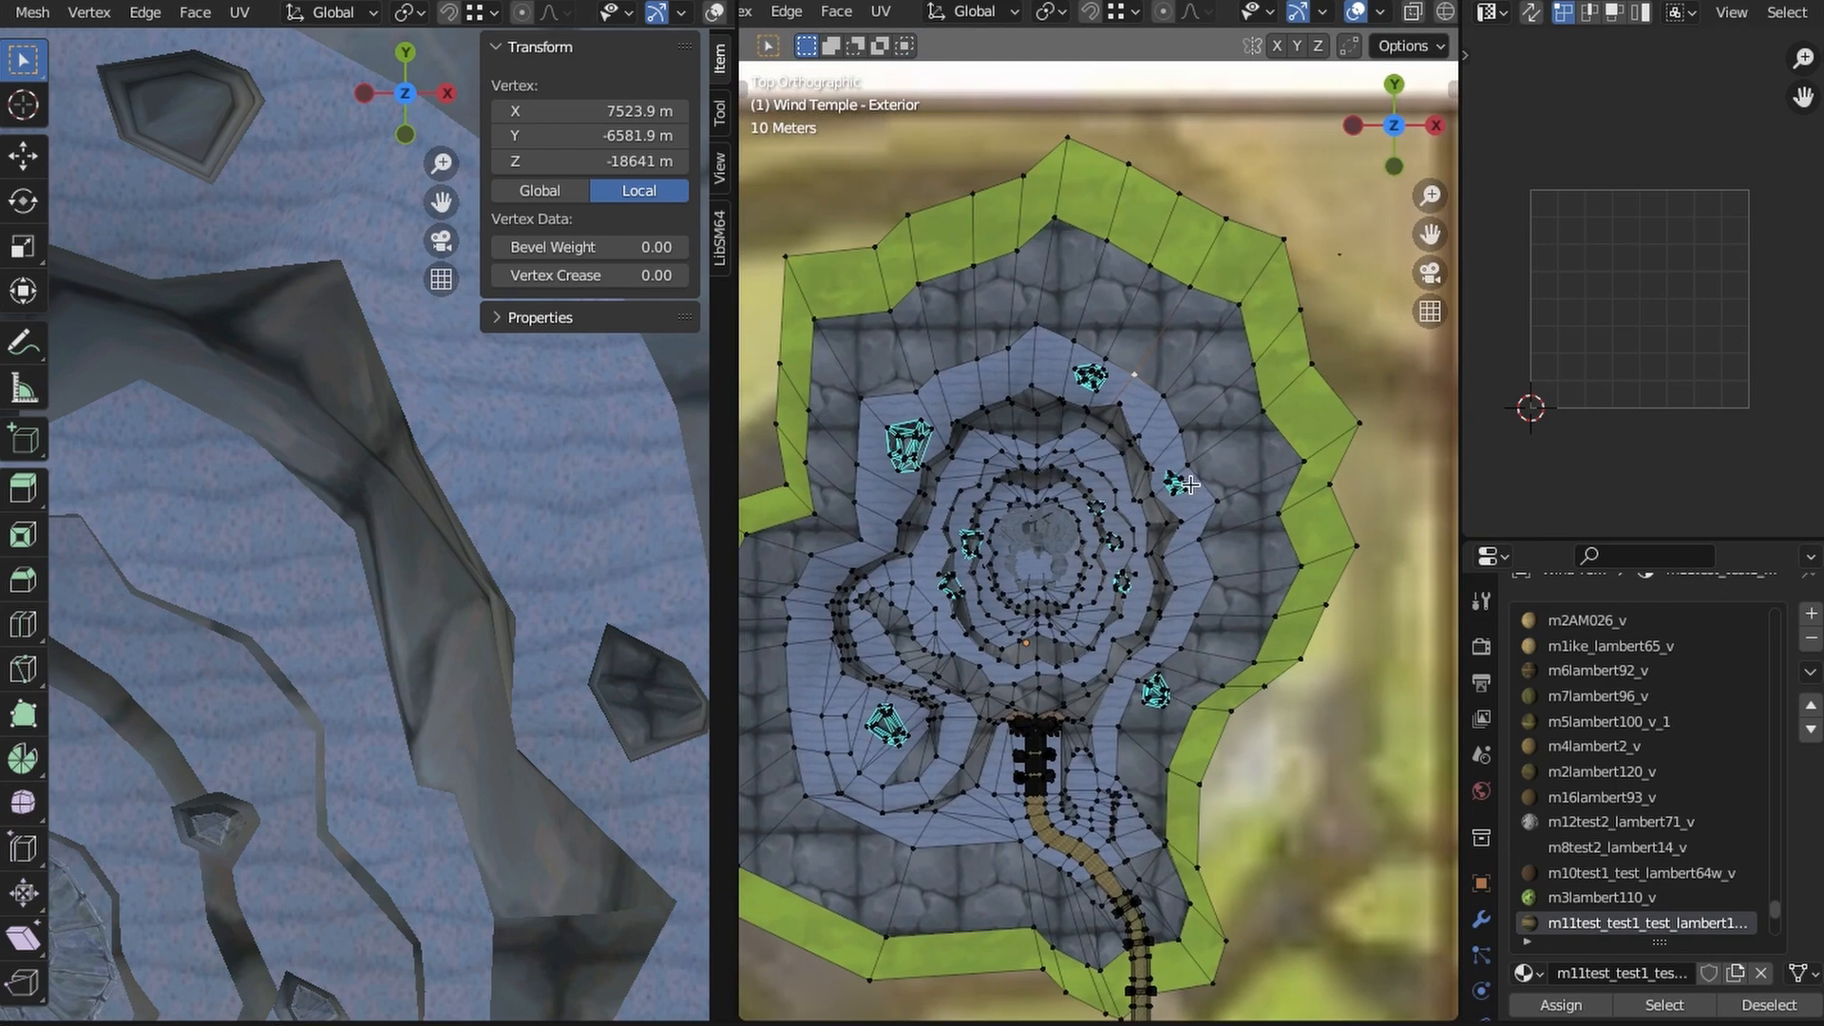
scroll(1161, 555, "down", 1)
key("alt+shift+z")
middle_click_drag(1121, 532, 1198, 514, "shift")
- Show the overlays in the close-up viewport and check the pedestal against the temple's cliff before returning to top view
middle_click_drag(570, 456, 437, 427)
scroll(505, 436, "down", 5)
left_click(714, 14)
middle_click_drag(185, 468, 381, 574, "shift")
scroll(381, 574, "up", 10)
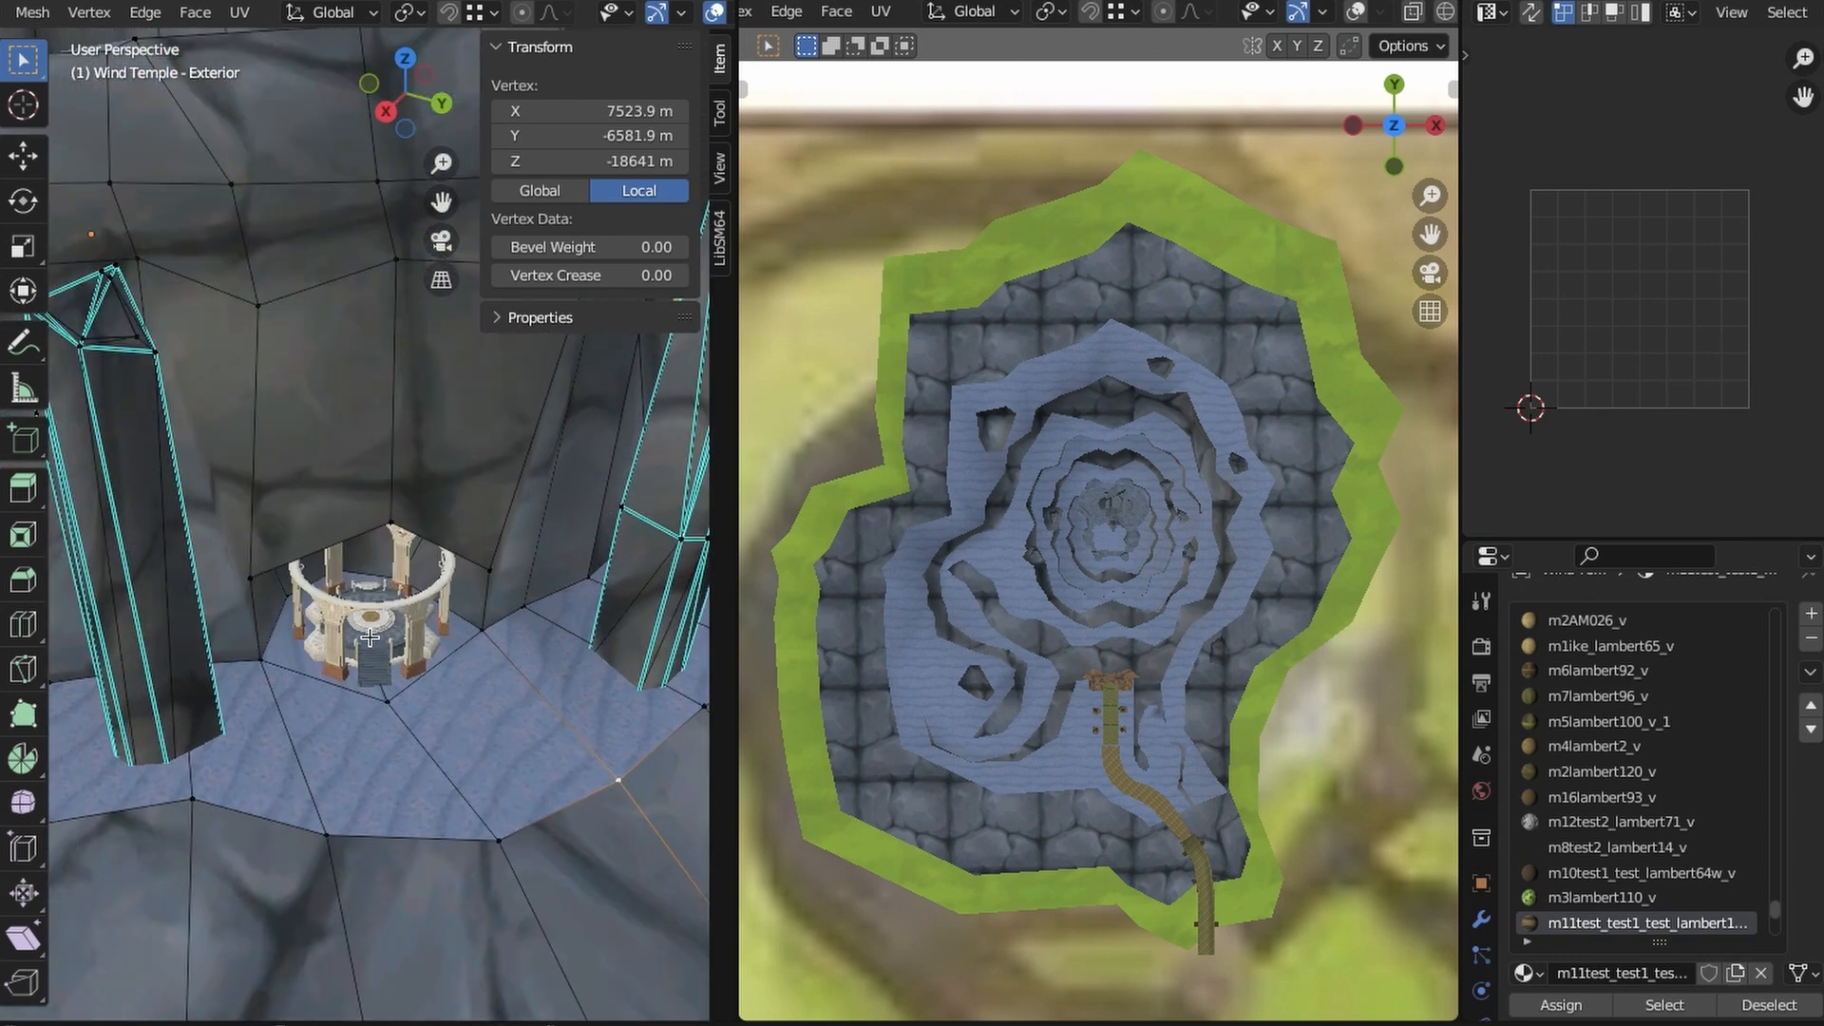
key("KP_7")
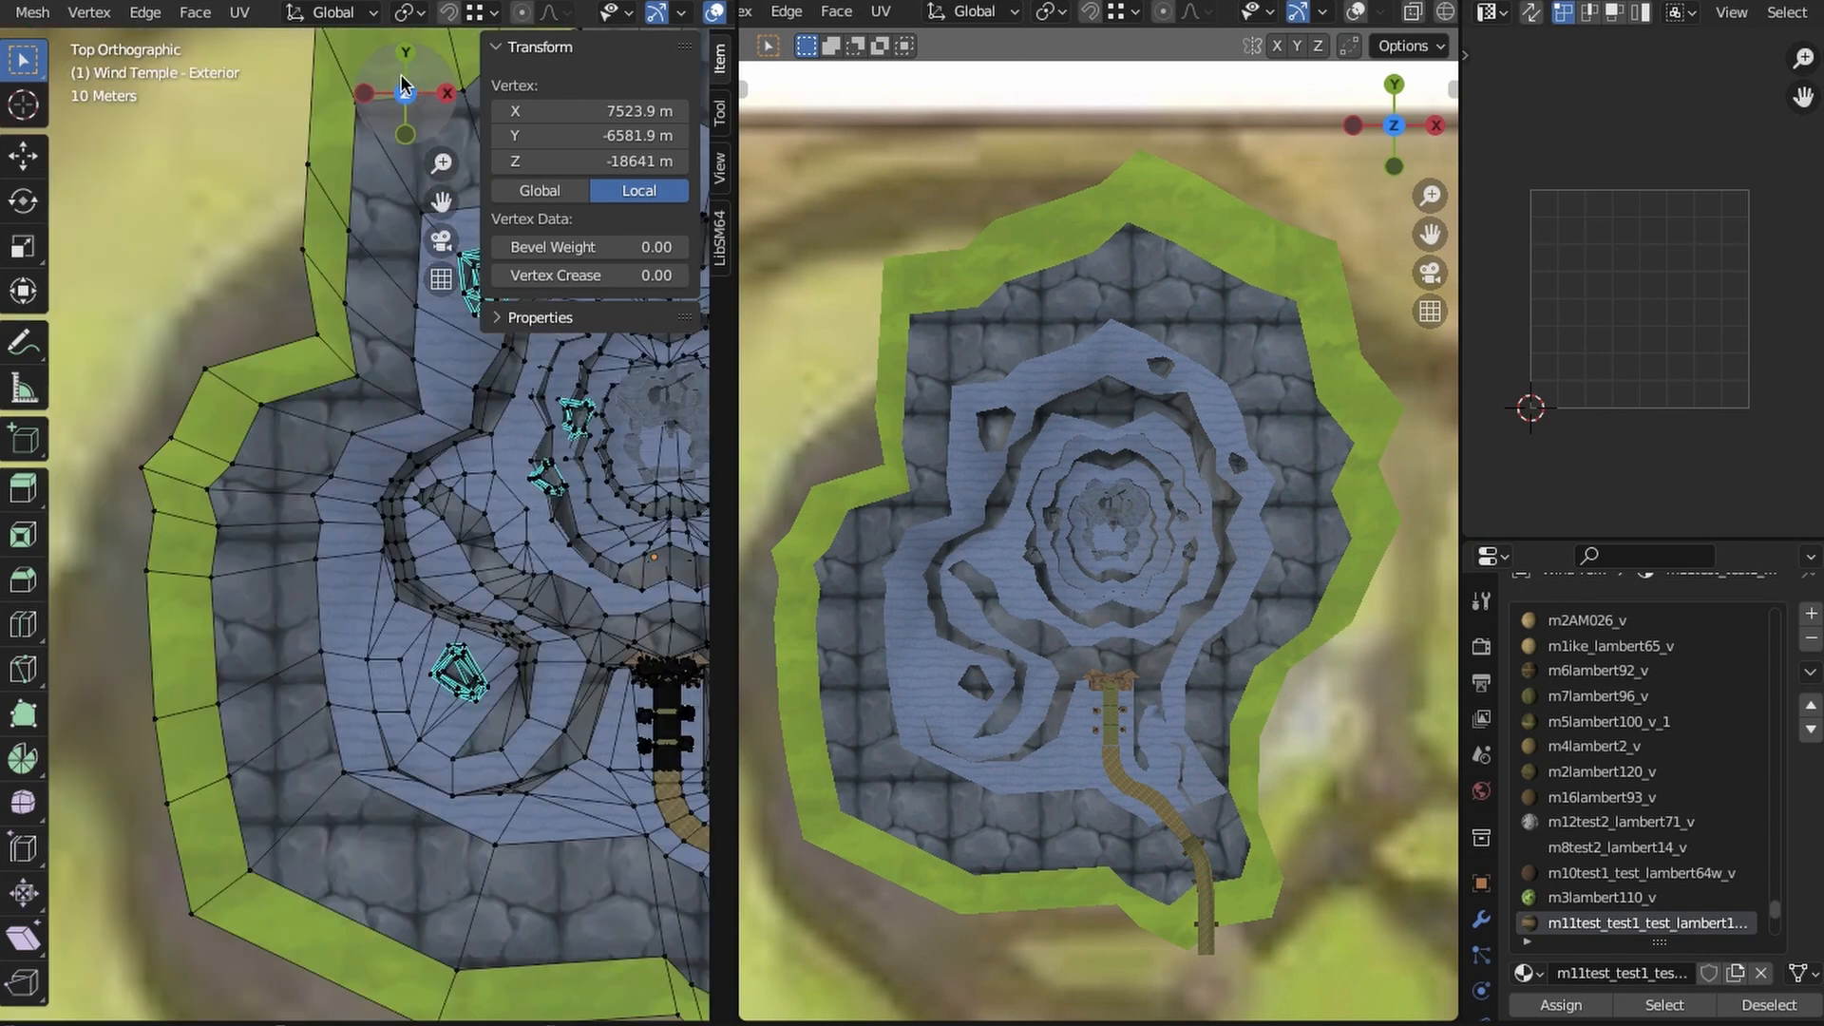
- Switch the close-up viewport to Wireframe shading and select the mesh vertex at the edge of the pedestal
scroll(465, 503, "up", 5)
key("z")
left_click(421, 523)
scroll(421, 524, "up", 3)
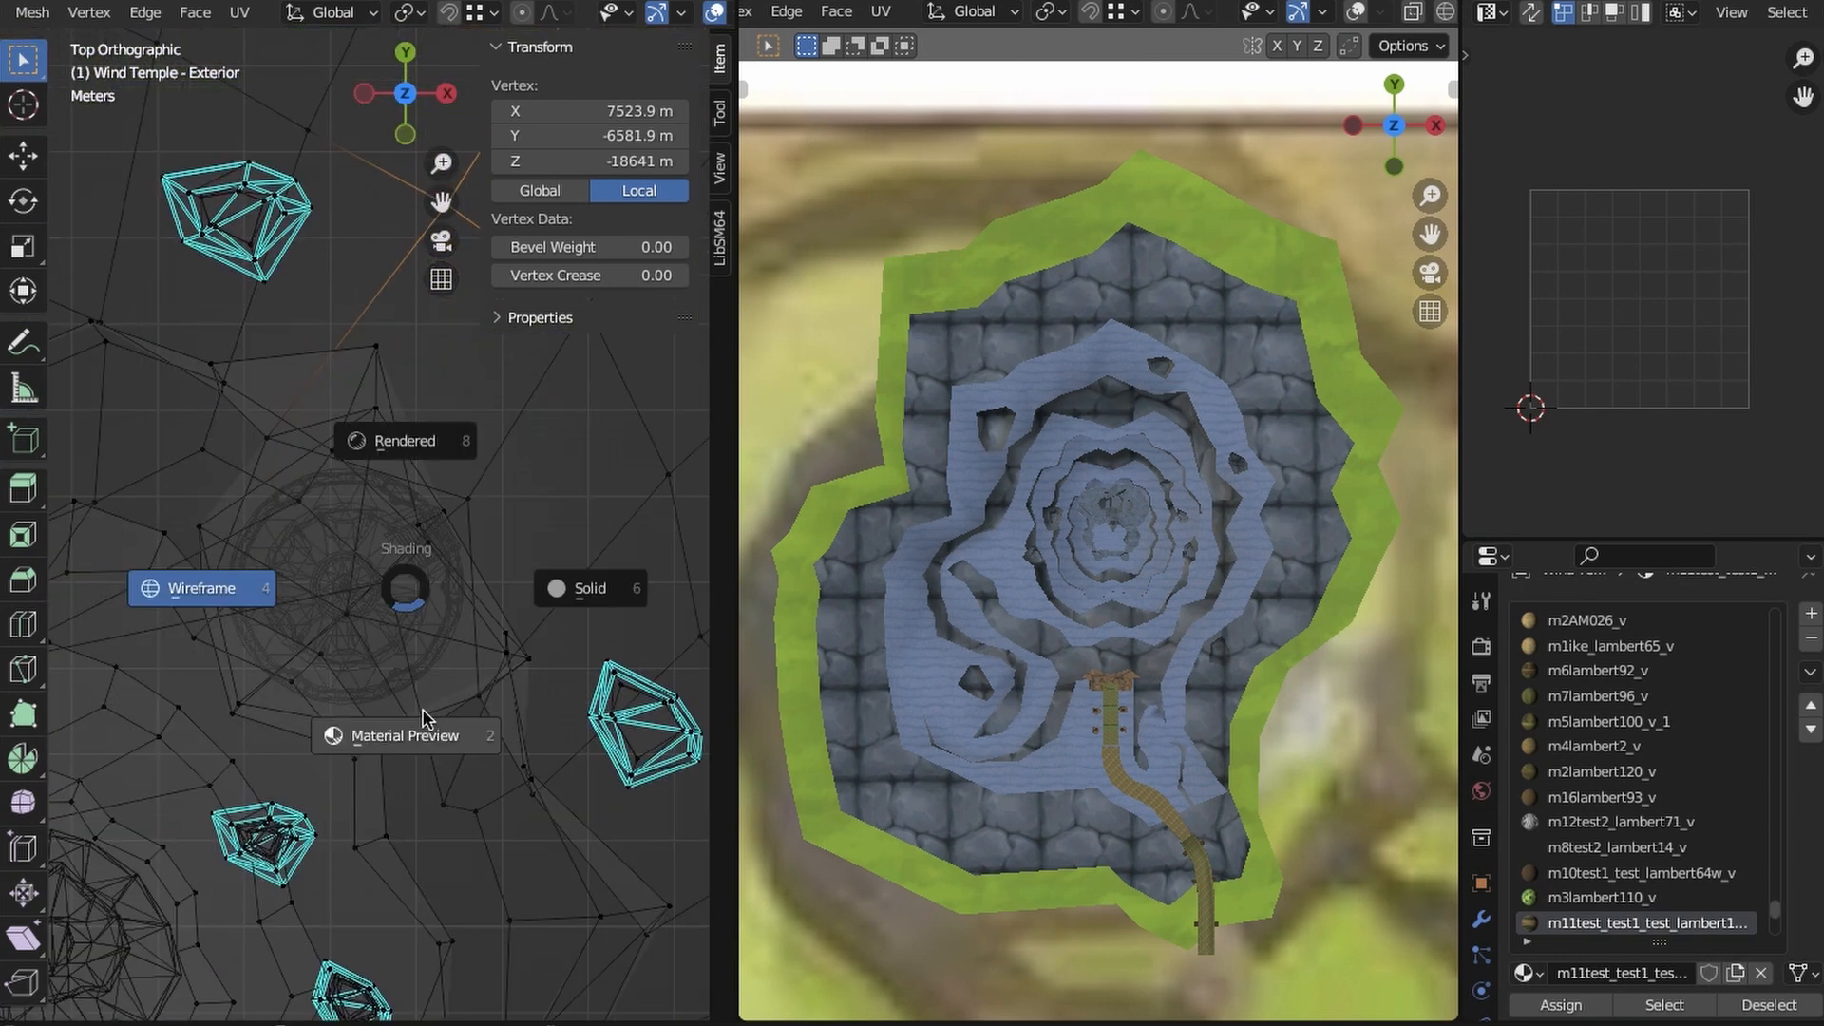
left_click(423, 719)
scroll(361, 381, "up", 5)
left_click(243, 548)
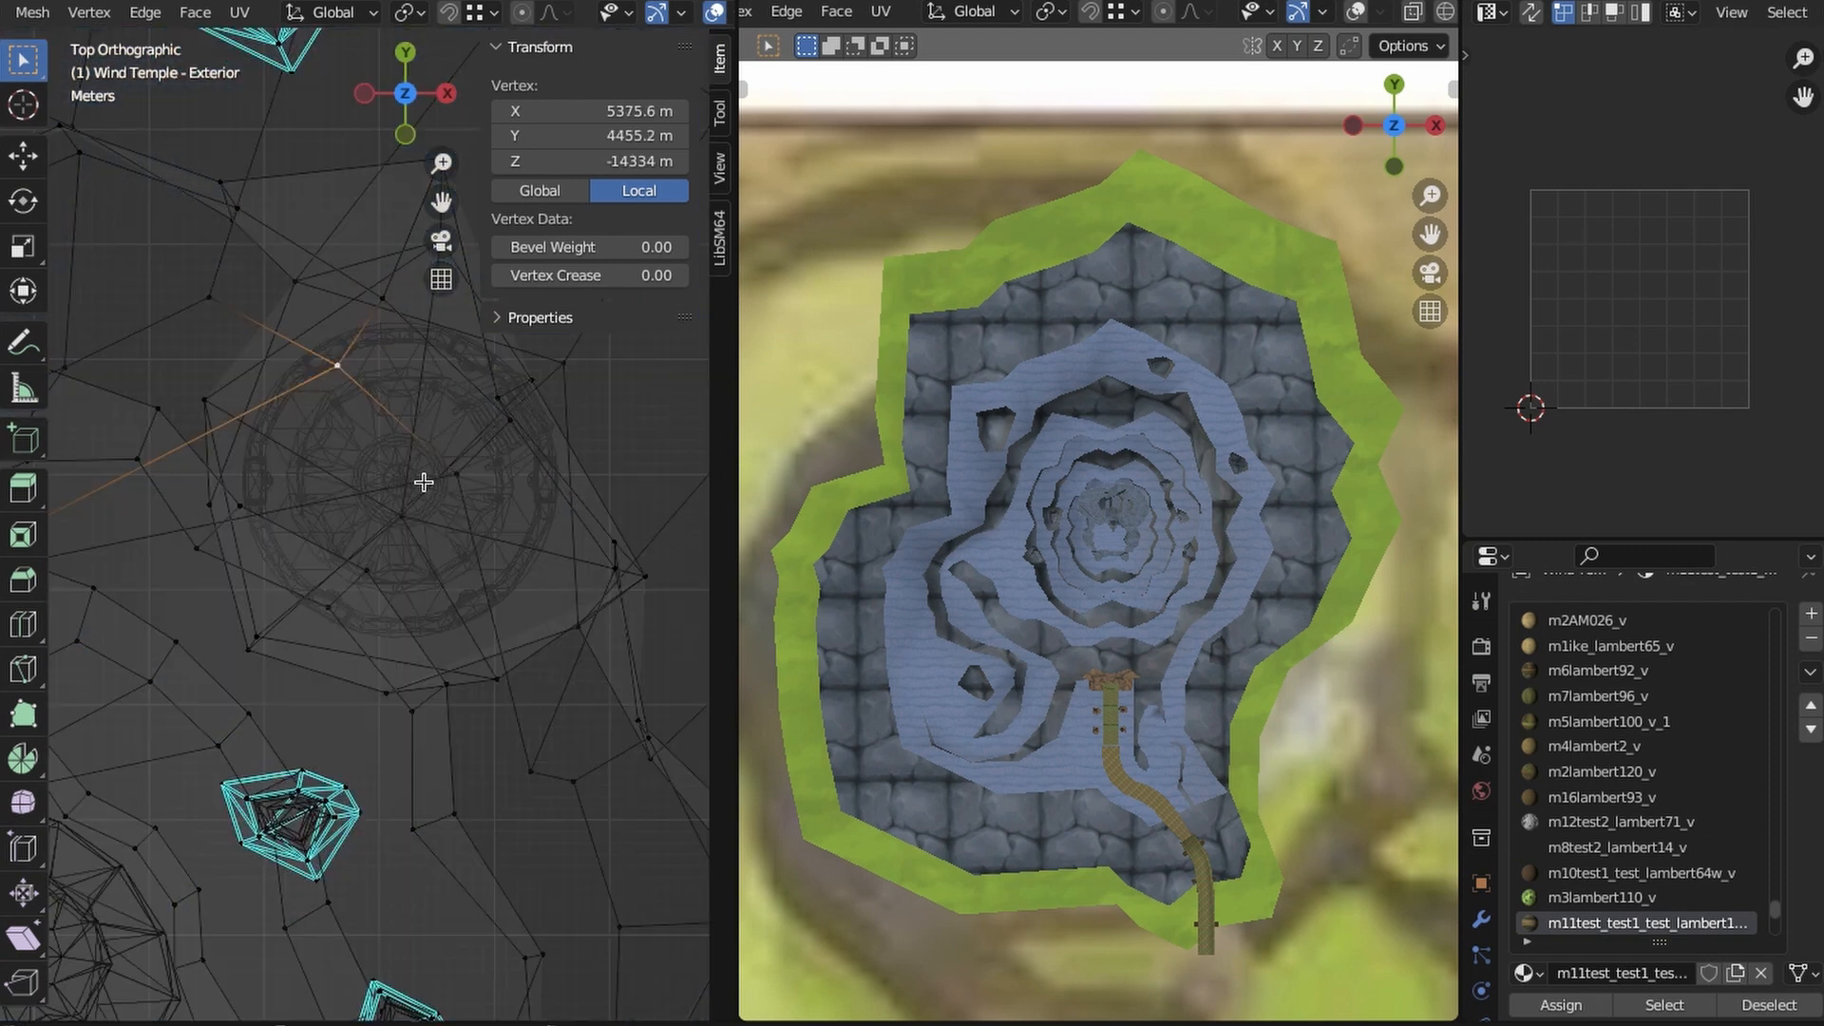
- Select the mesh vertex inside the pedestal's outline and activate the Move tool
left_click(413, 653)
key("z")
left_click(532, 567)
left_click(23, 156)
key("z")
left_click(336, 601)
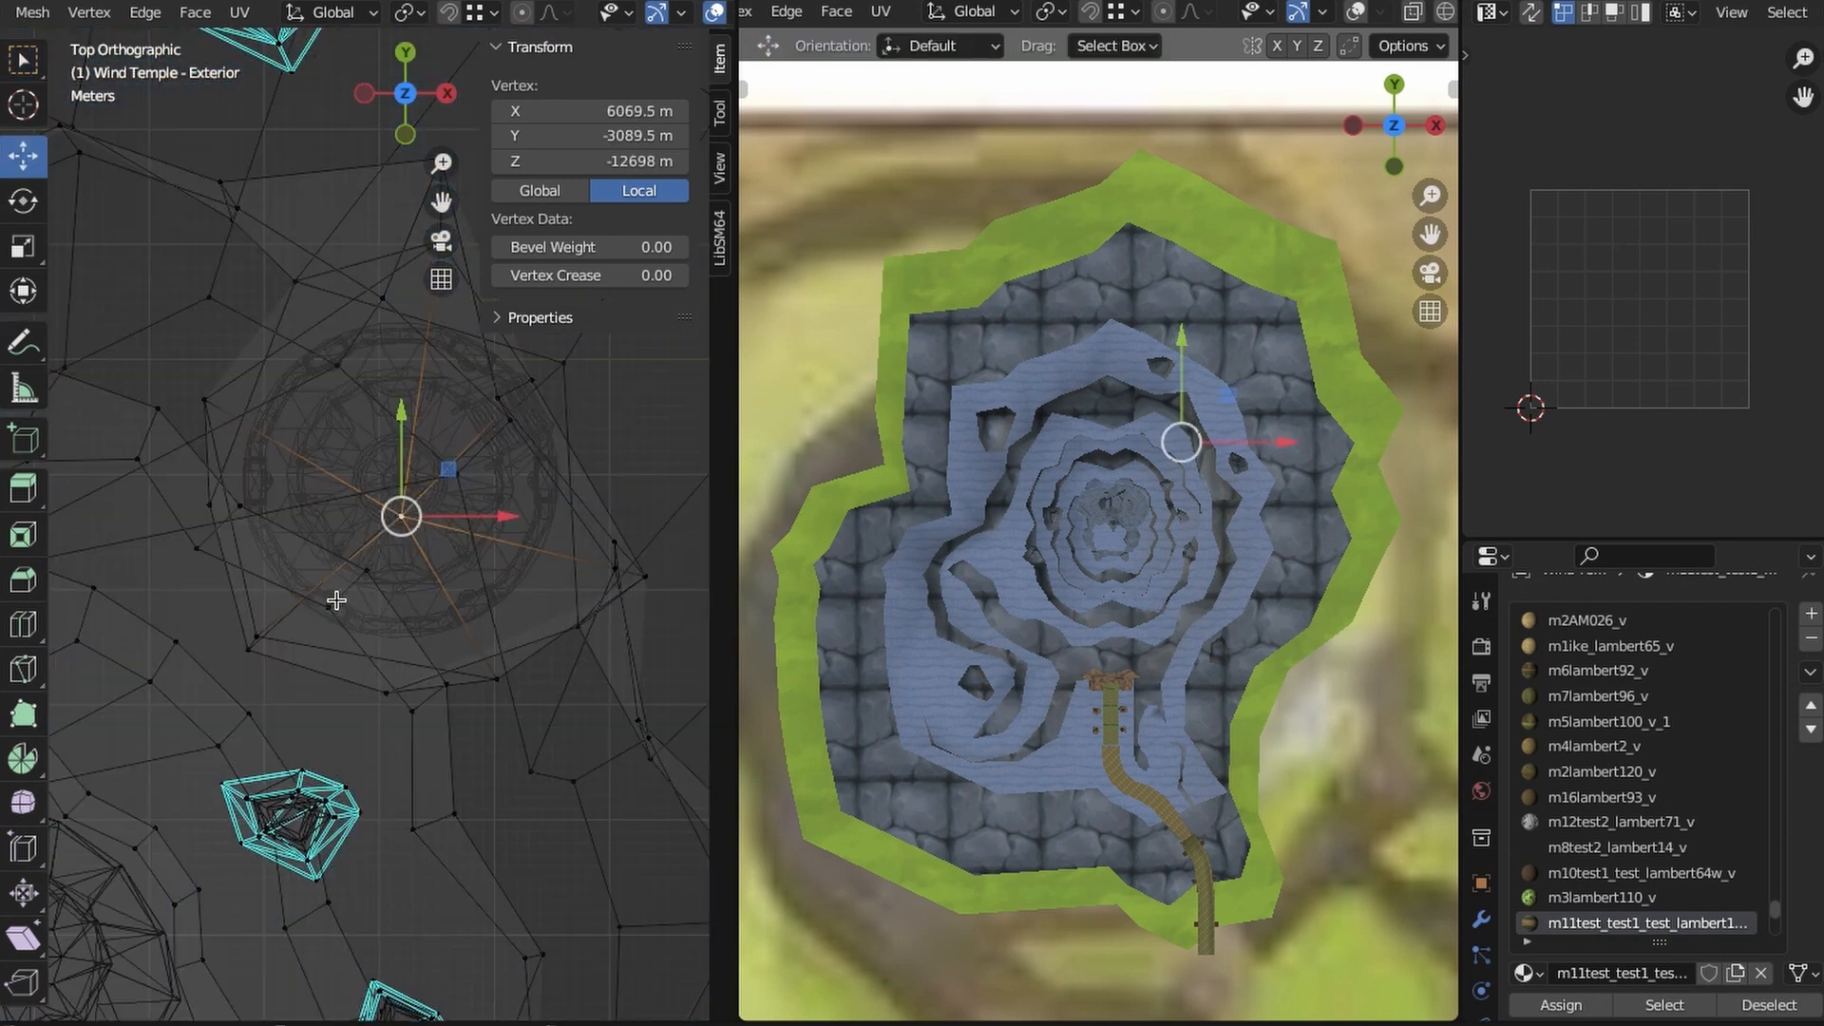
- Examine the plateau and cliff mesh around the pedestal in Material Preview shading, from above and from beneath
left_click(457, 681)
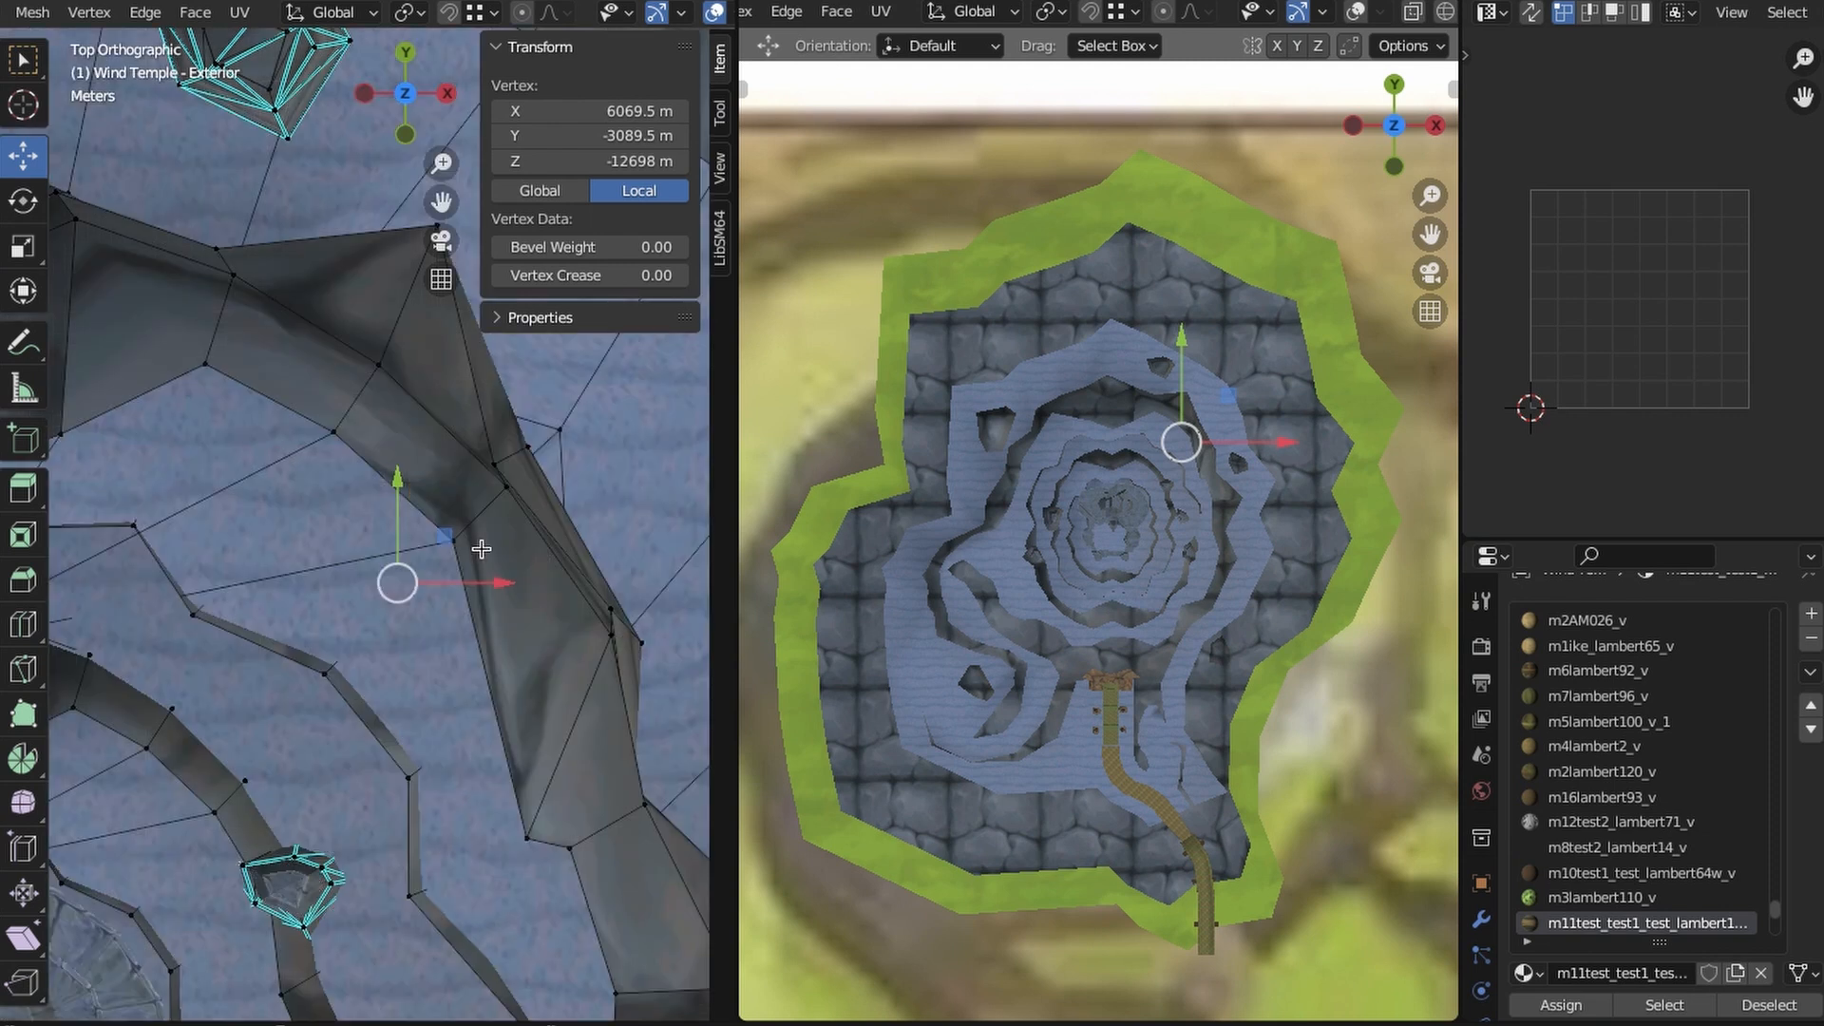
left_click(262, 603)
left_click(332, 433, "shift")
middle_click_drag(86, 589, 292, 482, "shift")
middle_click_drag(380, 570, 450, 564)
scroll(390, 798, "down", 6)
scroll(386, 802, "up", 7)
scroll(456, 613, "down", 3)
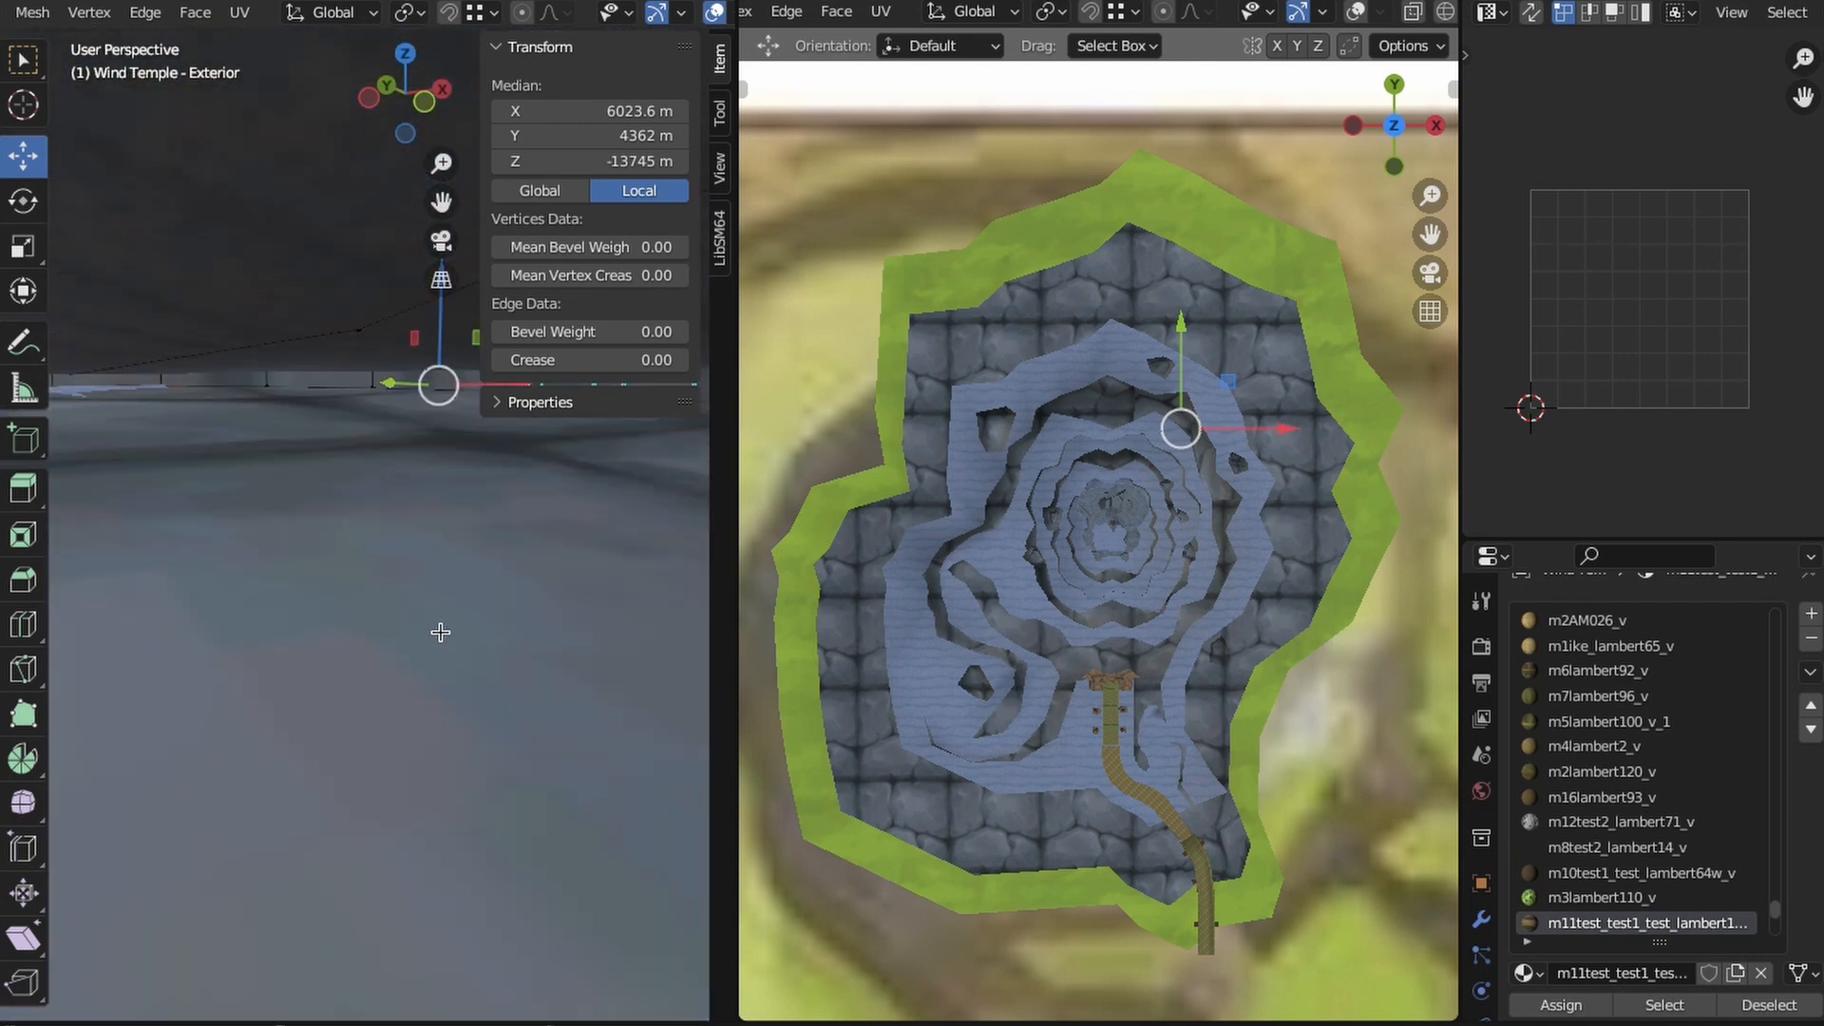
mouse_move(440, 631)
middle_mouse_down()
mouse_move(423, 619)
mouse_move(379, 733)
mouse_move(383, 632)
mouse_move(447, 826)
mouse_move(472, 604)
mouse_move(459, 855)
mouse_move(488, 802)
mouse_move(458, 623)
middle_mouse_up()
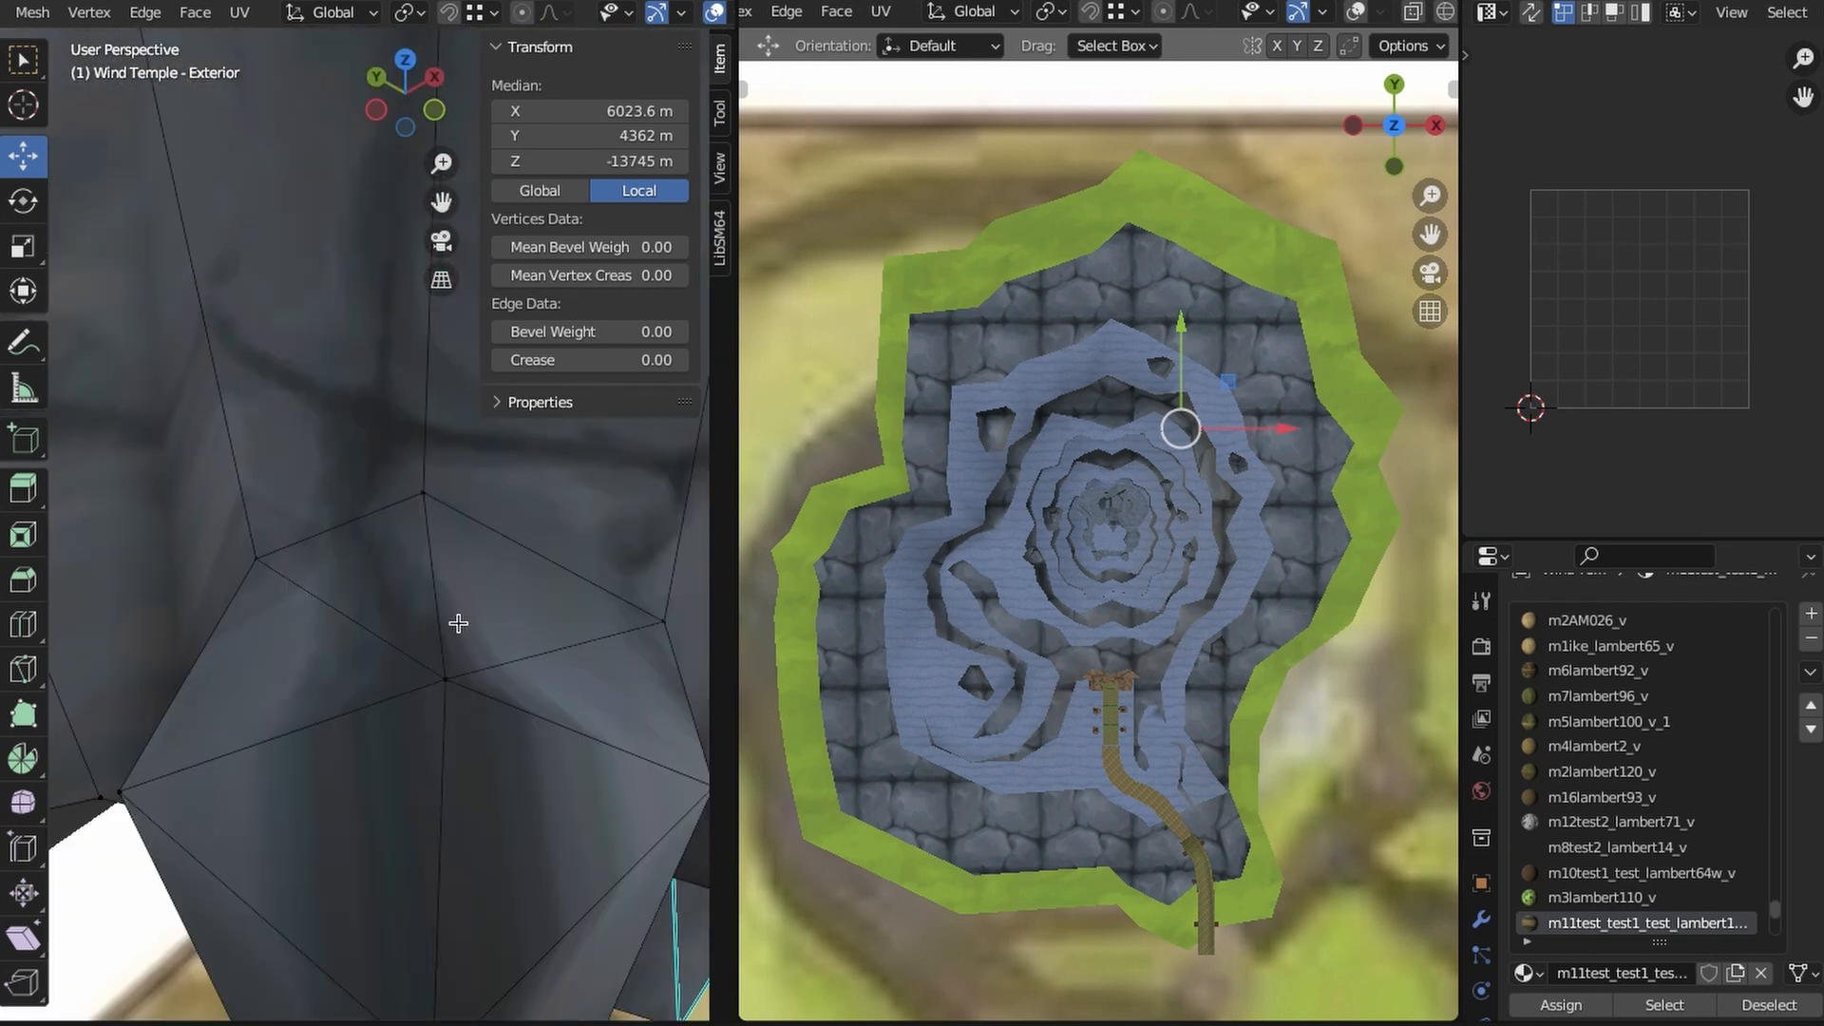
- Inset the faces capping the rock column around the pedestal and delete the inner faces to open a hole
left_click(454, 682, "shift")
left_click(661, 629, "shift")
left_click(103, 762, "shift")
middle_click_drag(468, 912, 589, 910)
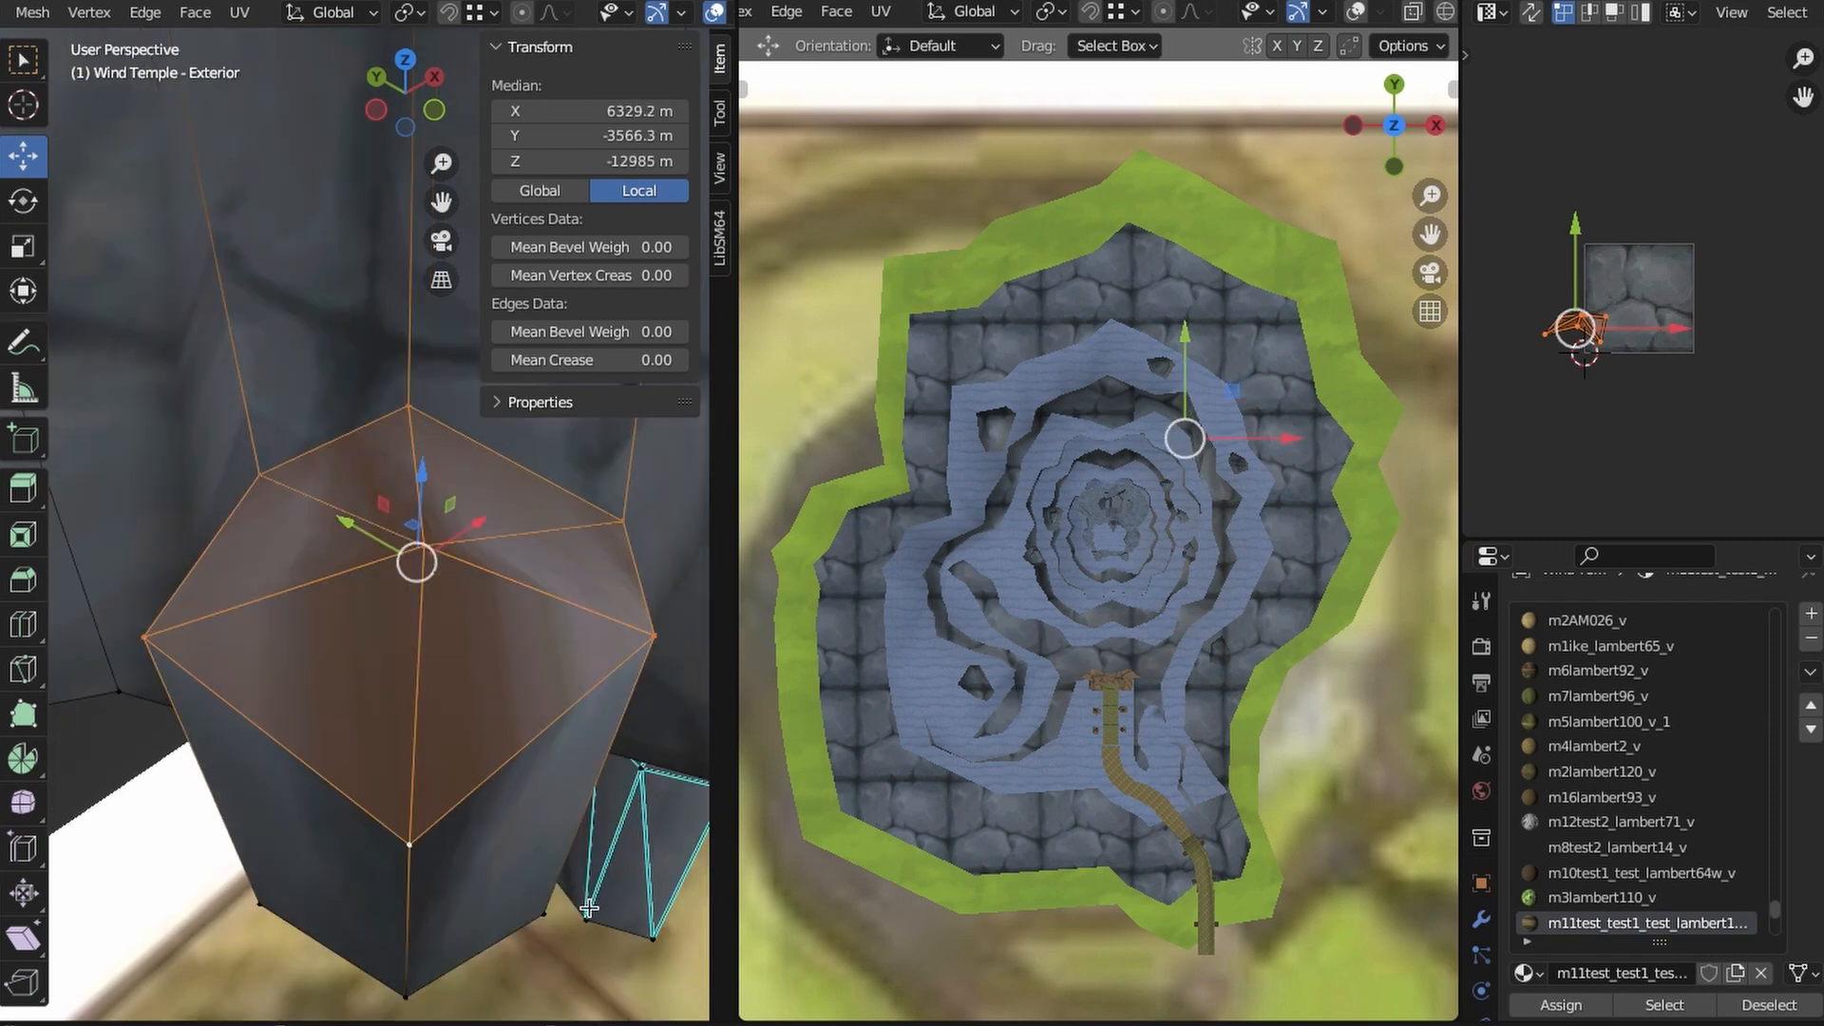
key("x")
left_click(516, 706)
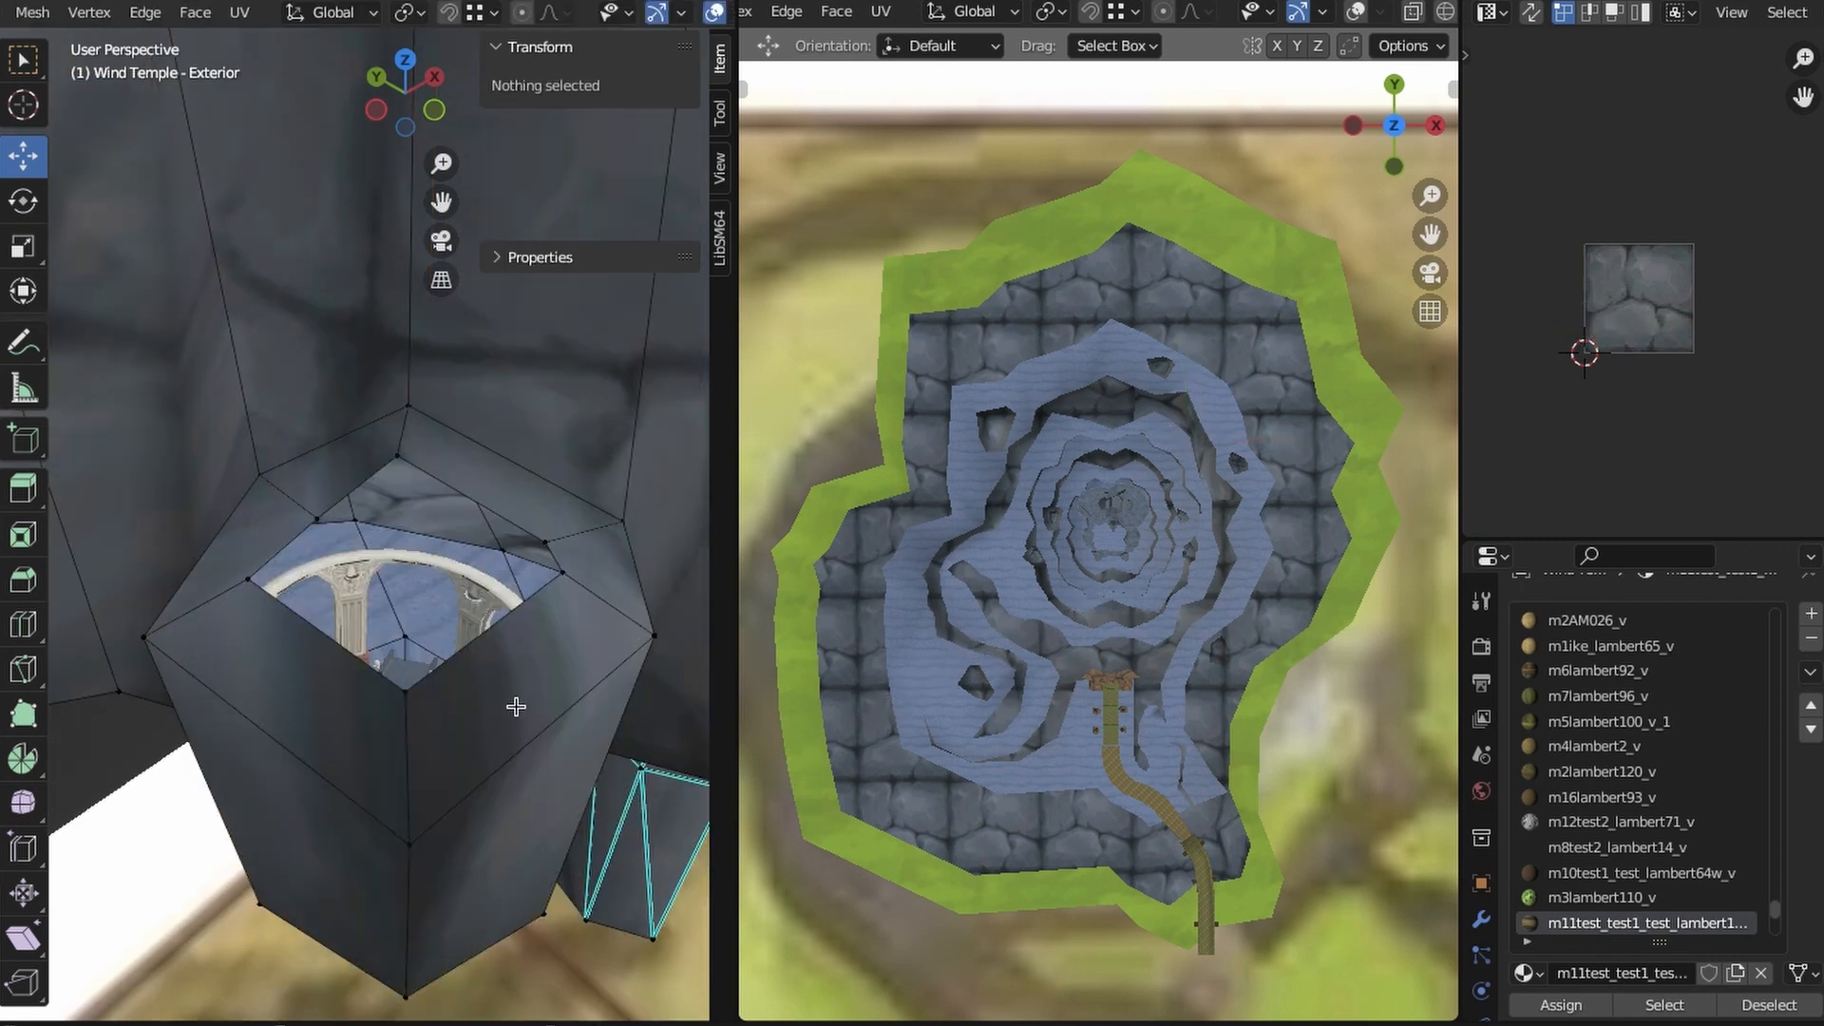
- Select the hole's inner edge loop and resize it against the pedestal's outline in top Wireframe view
middle_click_drag(365, 615, 359, 643)
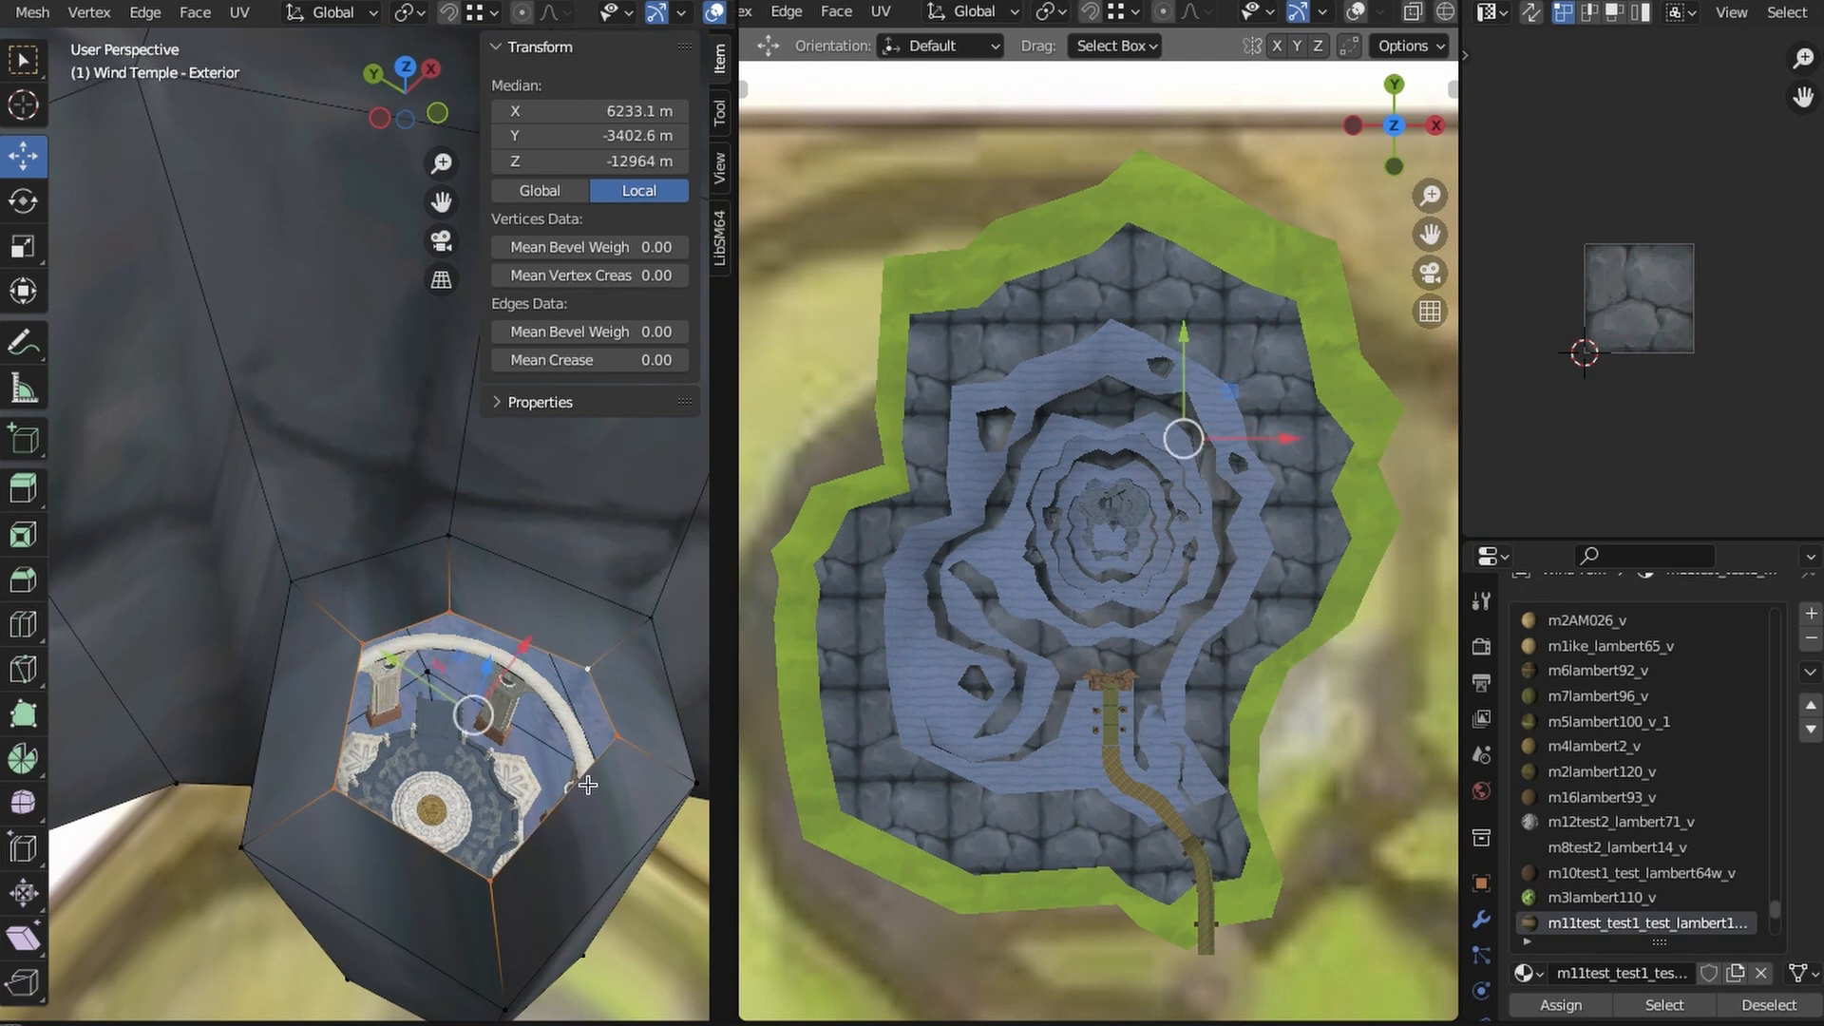
middle_click_drag(589, 785, 551, 580)
left_click(406, 69)
key("z")
left_click(380, 670)
middle_click_drag(366, 737, 569, 585, "shift")
scroll(569, 703, "up", 3)
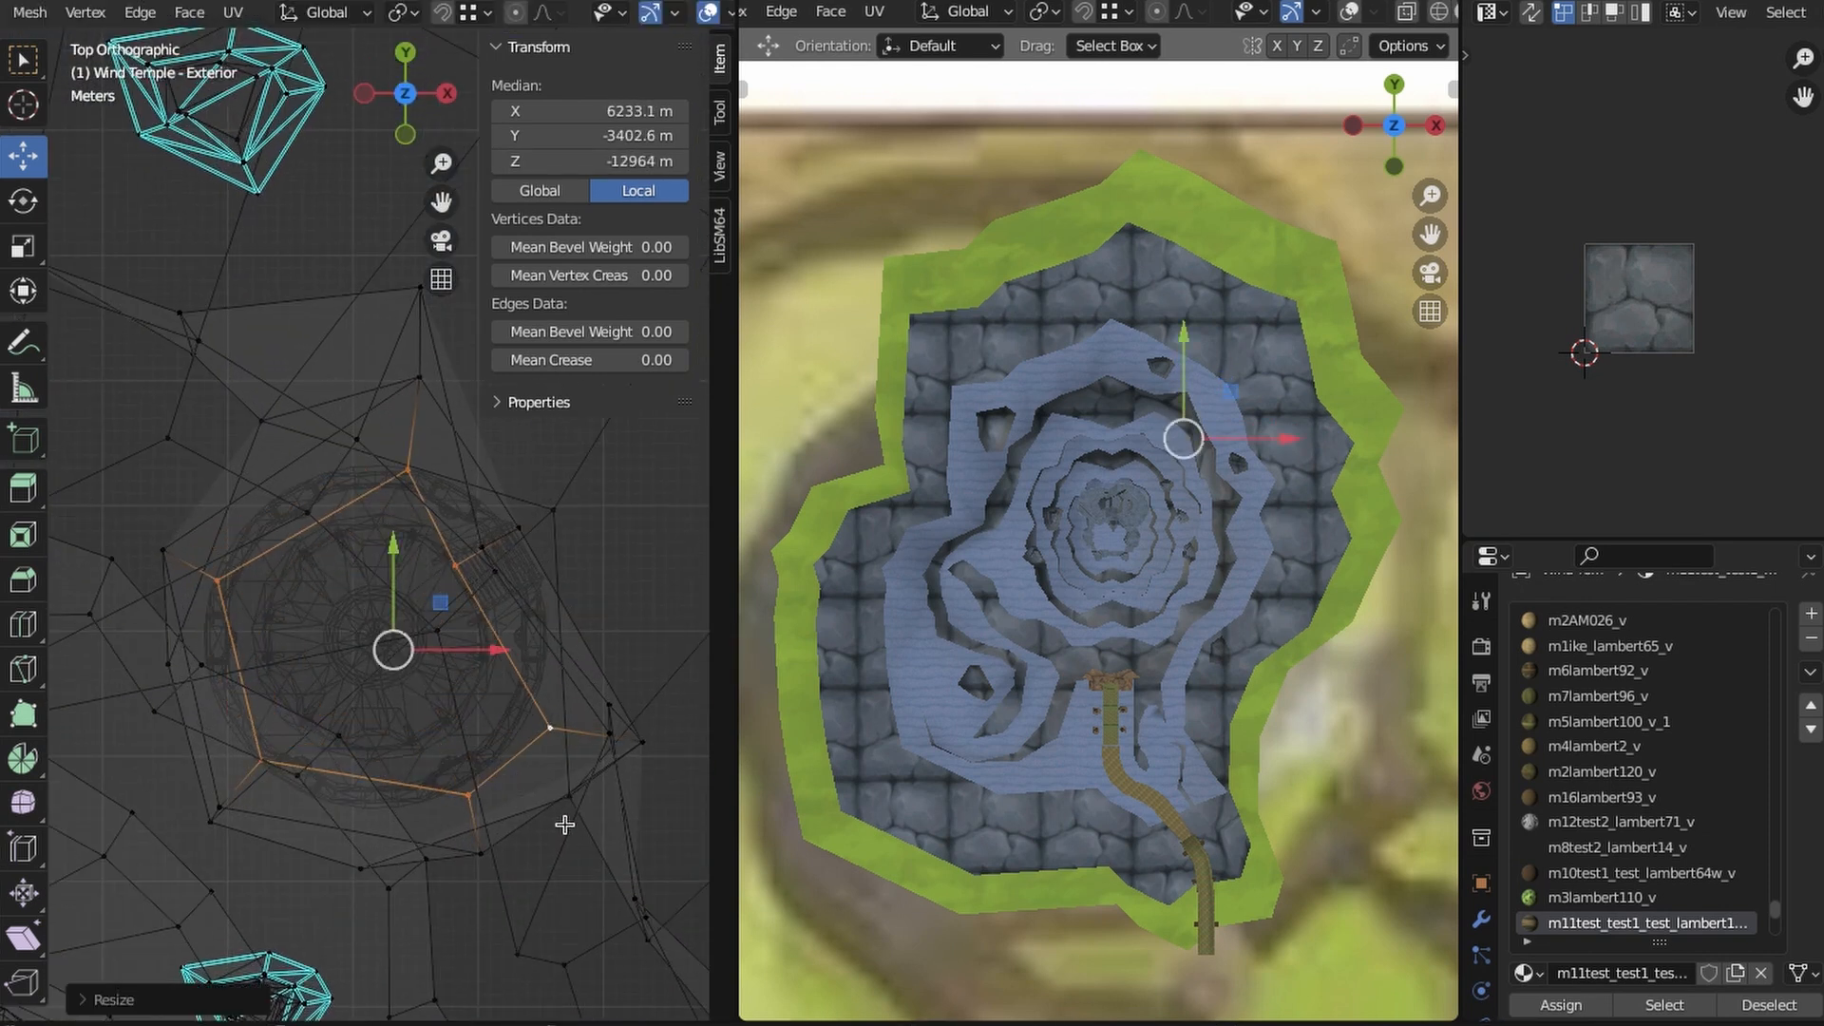
- Move individual vertices of the hole's edge around the pedestal and check the opening in Material Preview shading
left_click(380, 508)
middle_click_drag(380, 508, 371, 708)
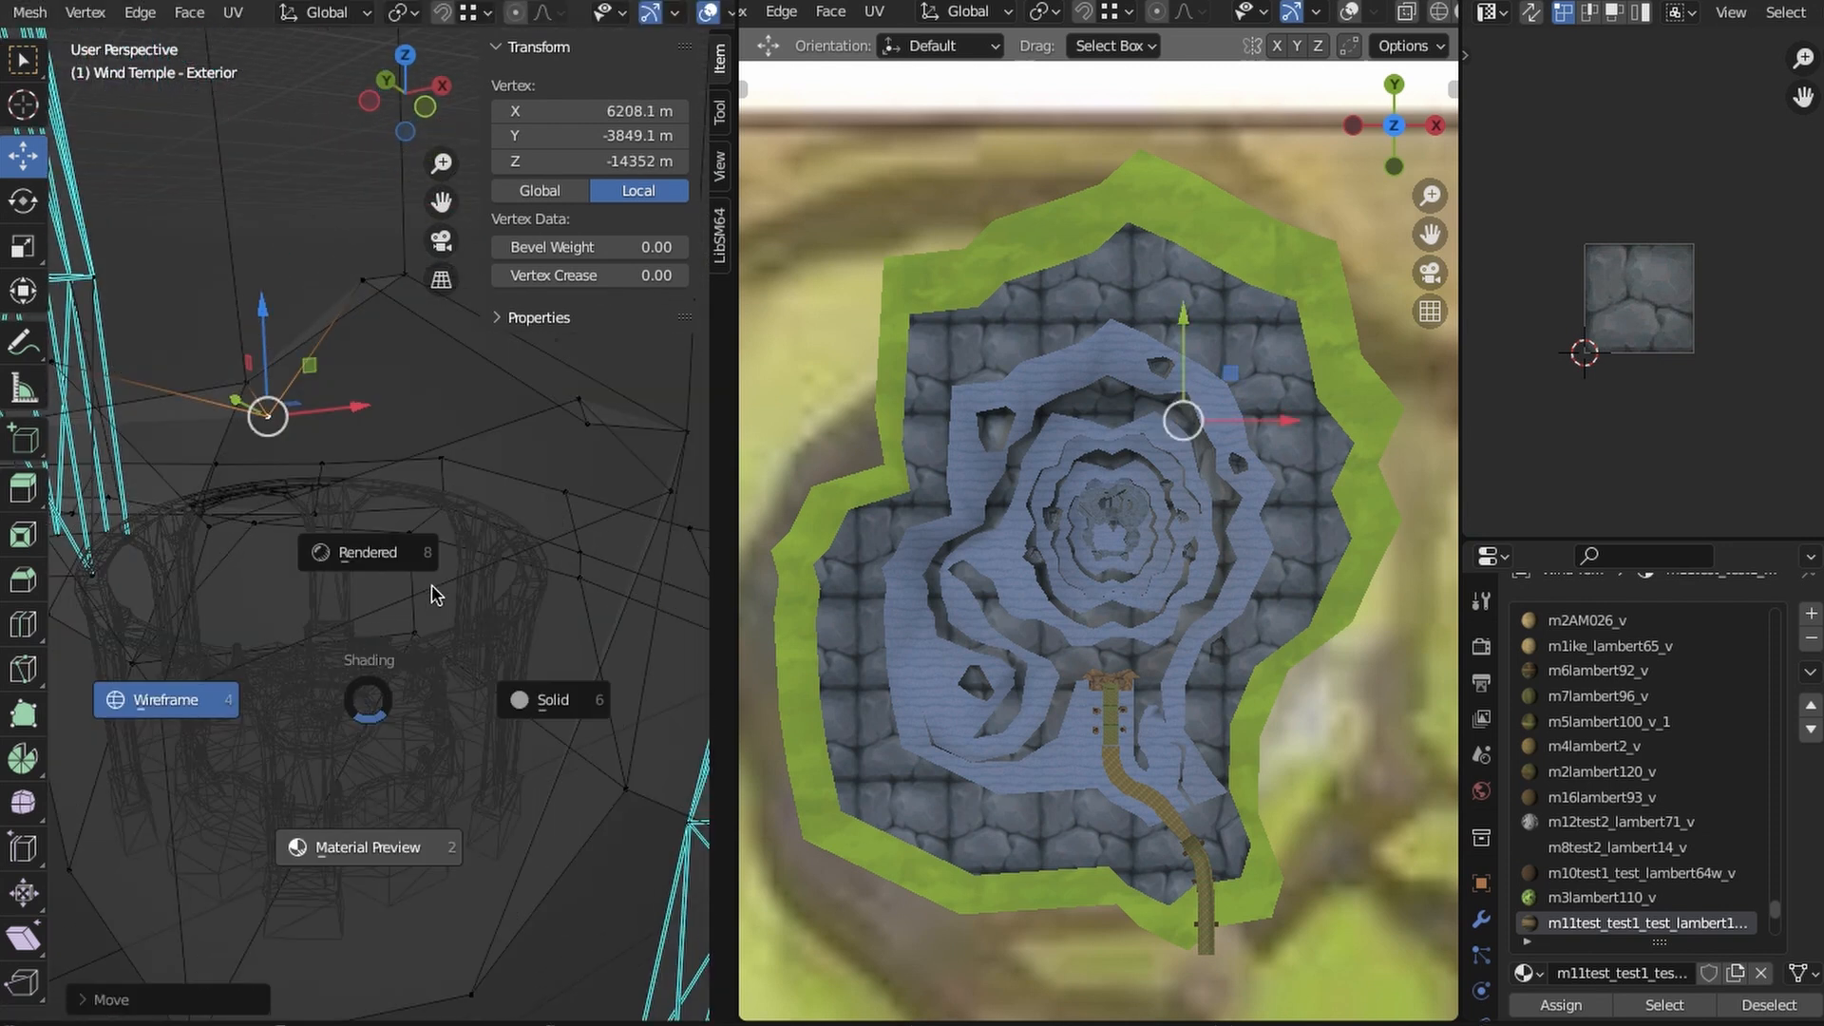
left_click(362, 569)
mouse_move(460, 623)
middle_mouse_down()
mouse_move(419, 745)
mouse_move(432, 546)
middle_mouse_up()
left_click_drag(328, 371, 329, 323)
middle_click_drag(608, 546, 435, 574)
left_click(435, 574)
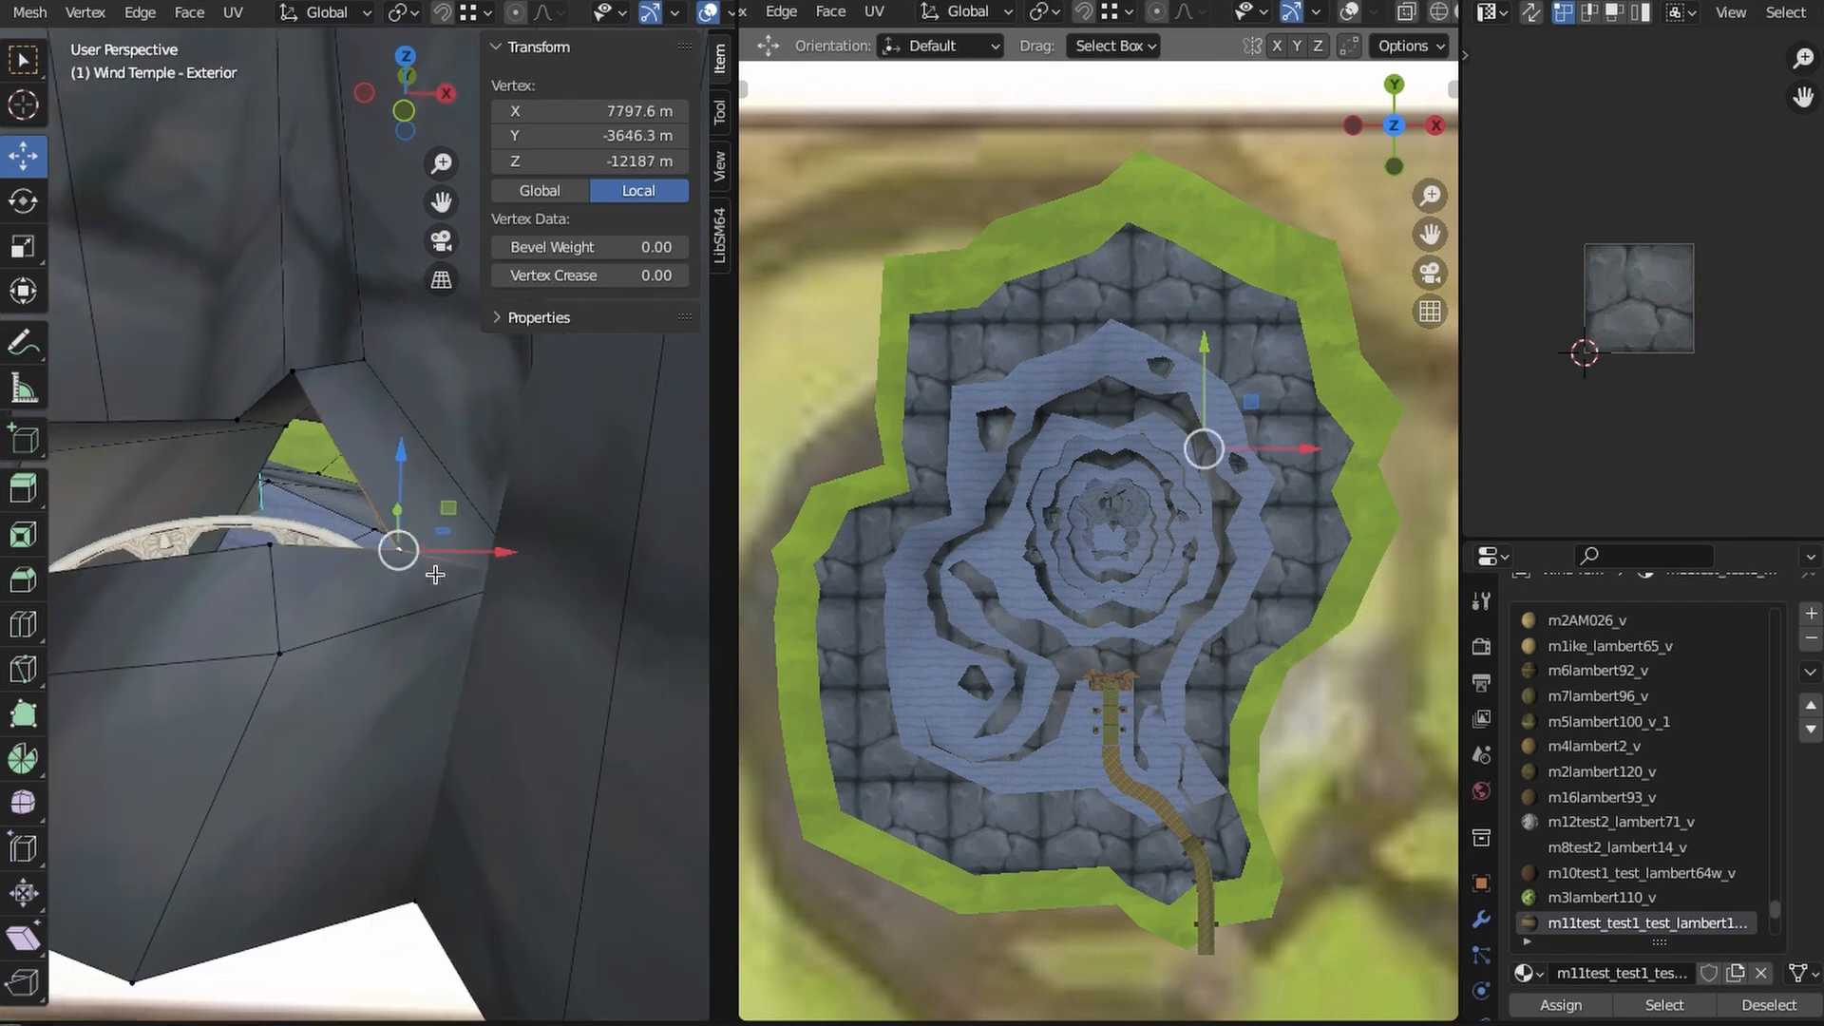
- Select the hole's edge loop and extrude it upward into a level rim
left_click(293, 372, "shift")
middle_click_drag(293, 373, 363, 567)
left_click(305, 372, "shift")
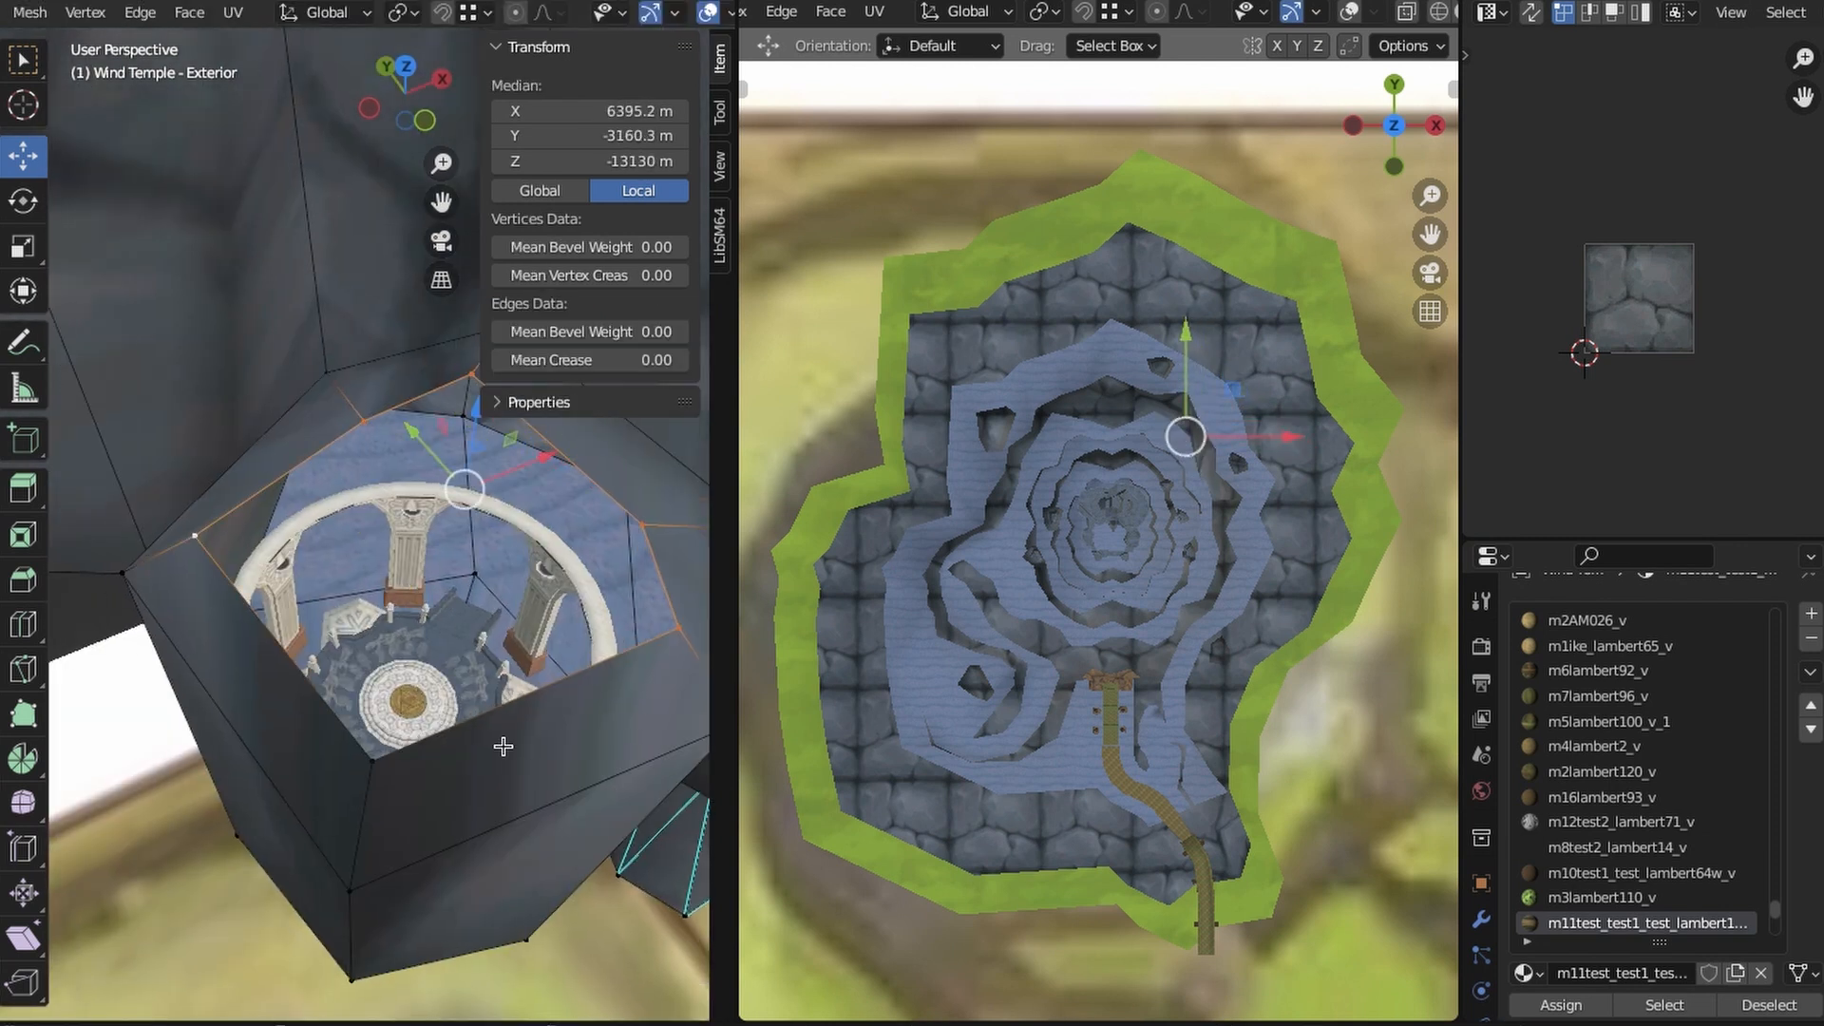
left_click(383, 761, "shift")
middle_click_drag(390, 760, 429, 680)
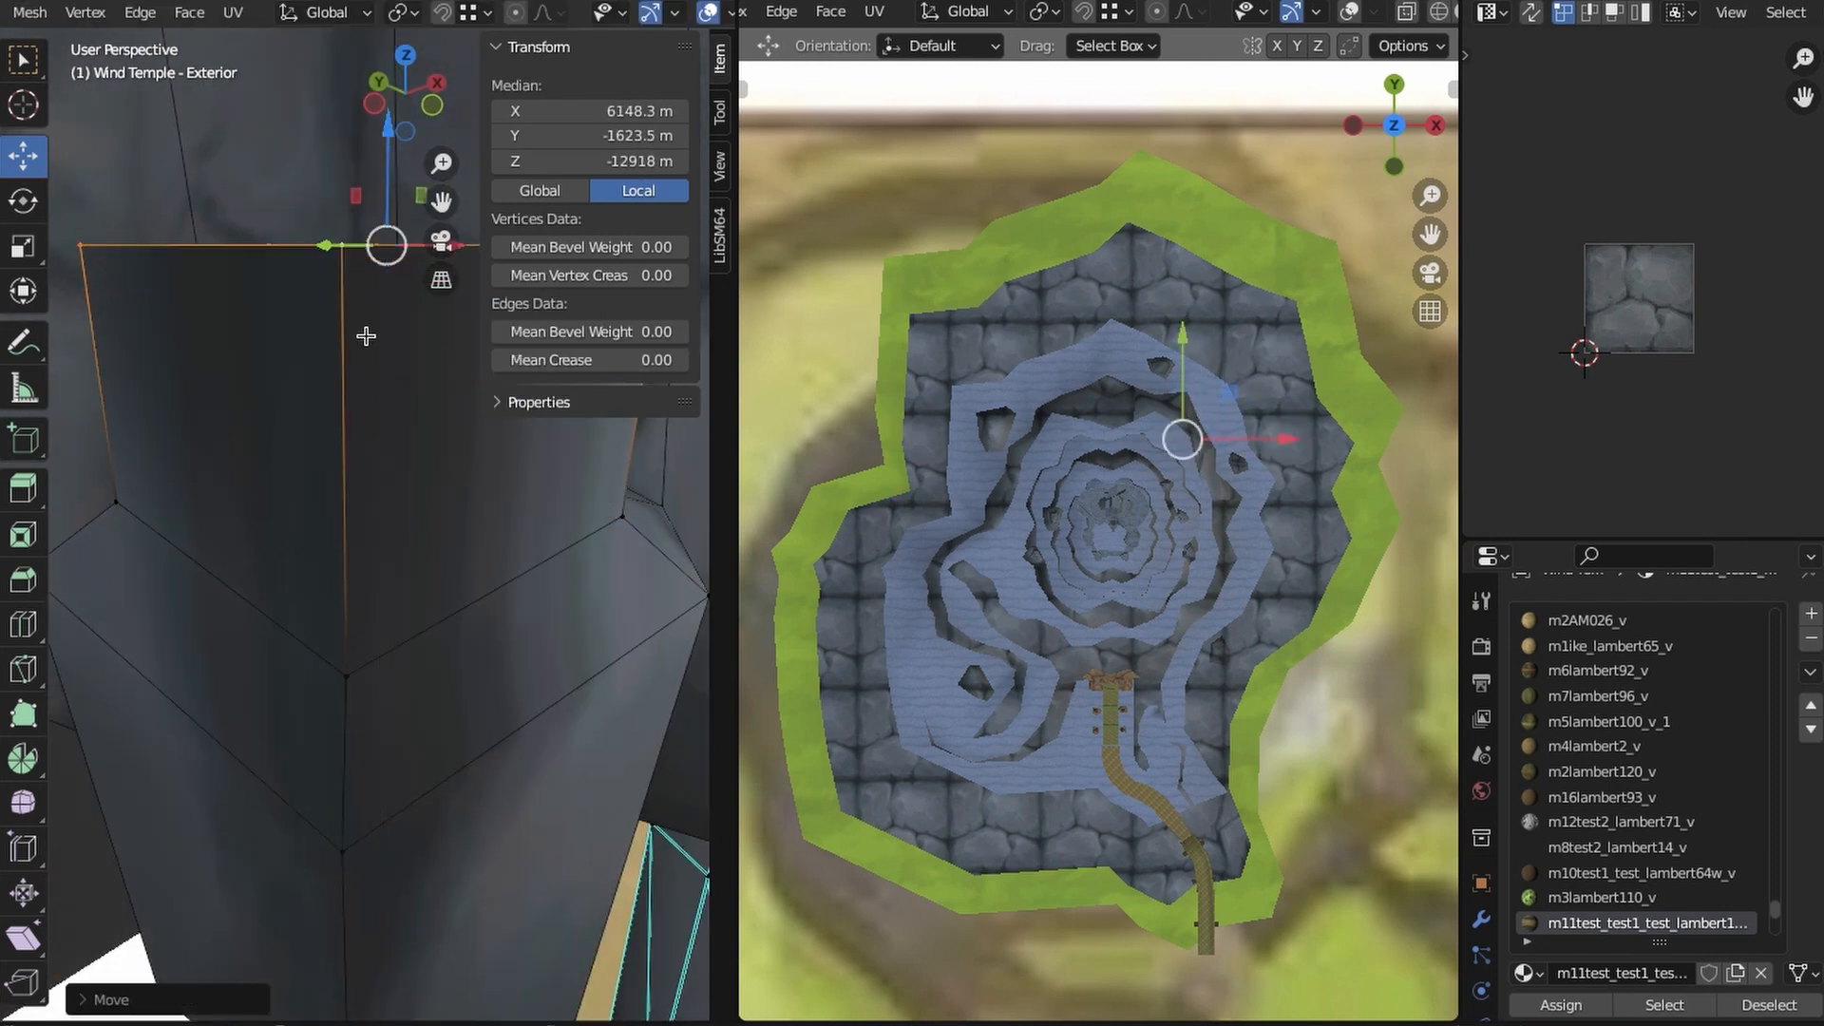
- Resize the rim against the pedestal in top view and raise it until it stands above the plateau
scroll(366, 337, "down", 3)
key("s")
middle_click_drag(367, 532, 377, 578)
left_click(460, 542)
left_click(408, 54)
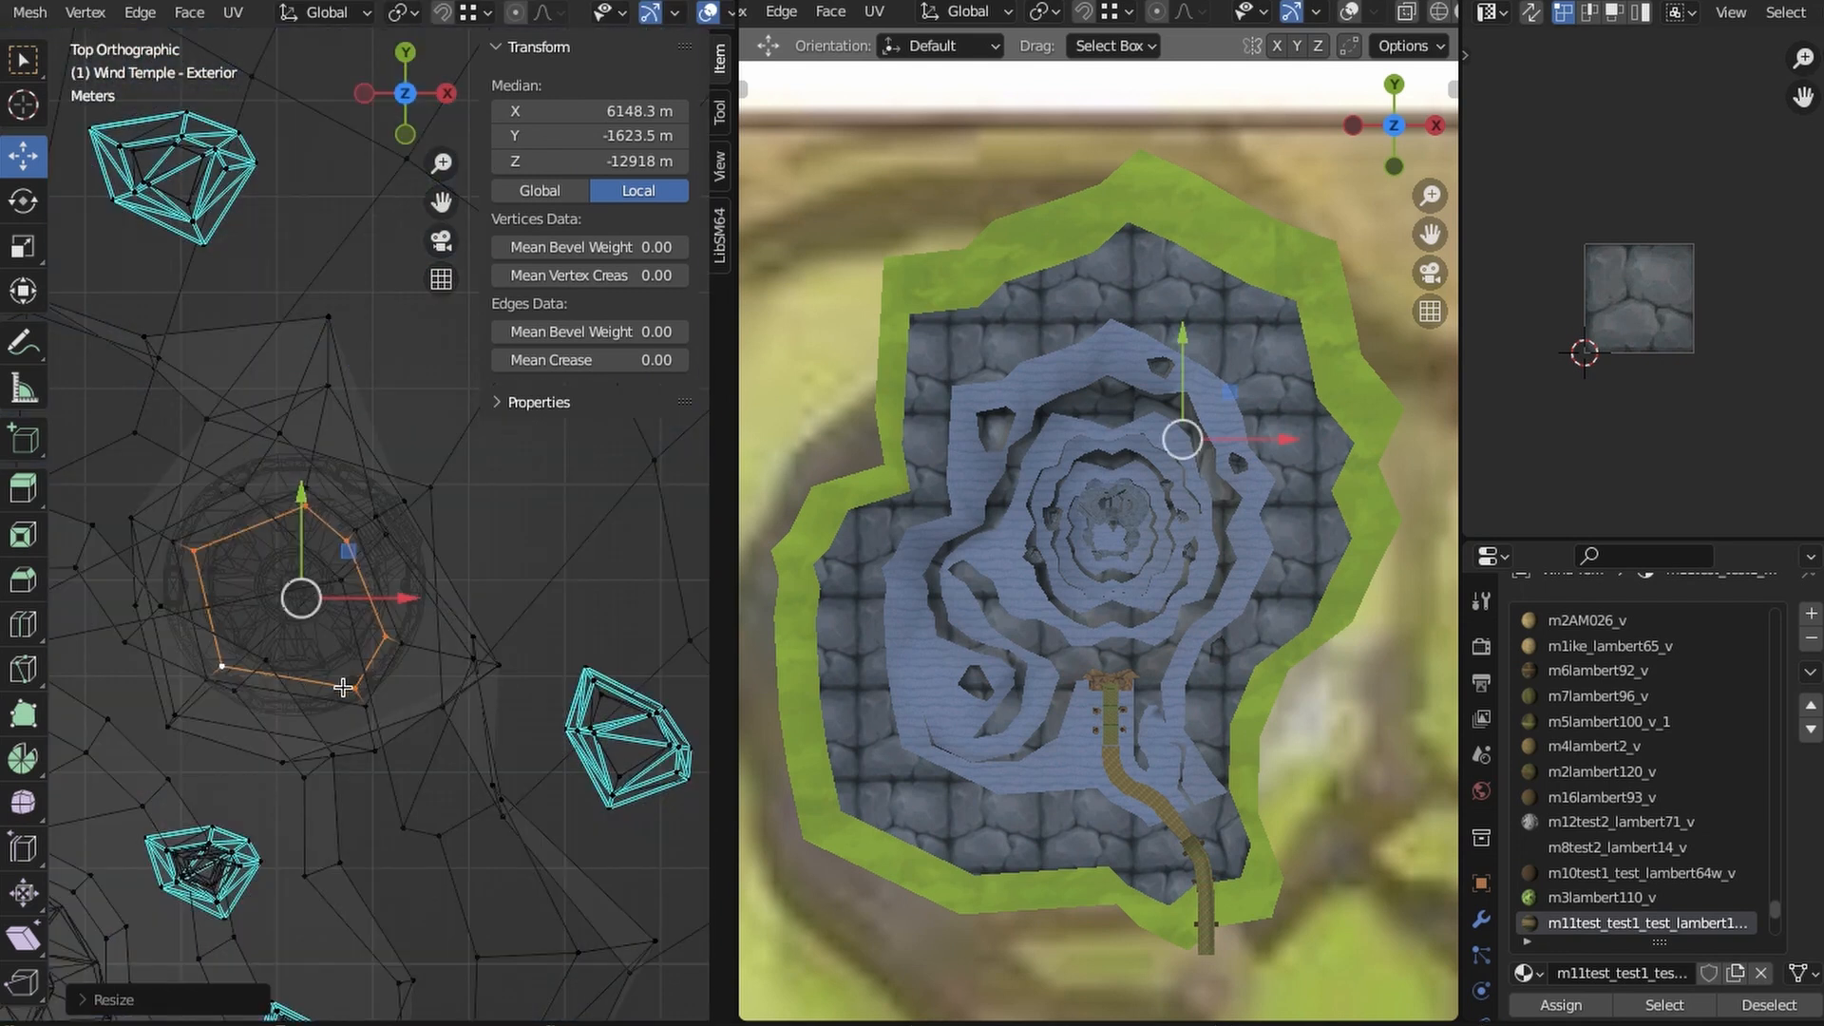
middle_click_drag(358, 701, 317, 515)
left_click_drag(303, 47, 303, 46)
middle_click_drag(261, 447, 369, 514)
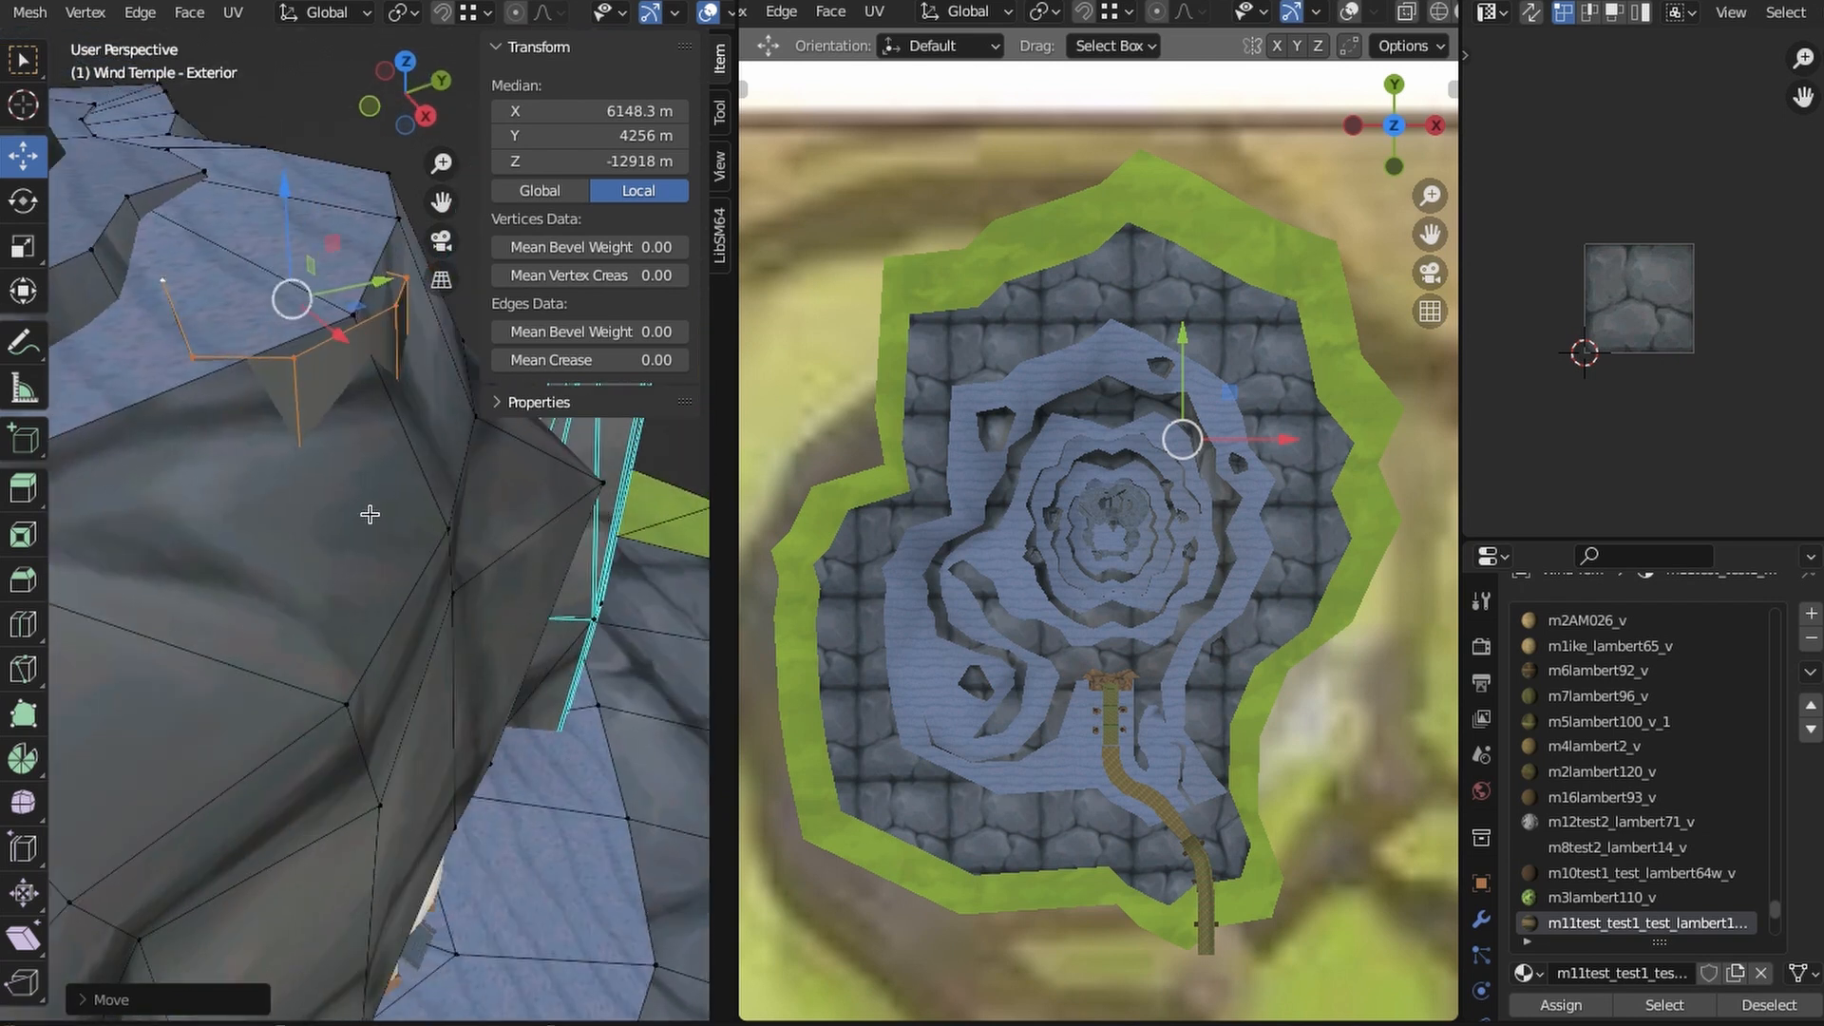
left_click(336, 451)
middle_click_drag(335, 452, 358, 542)
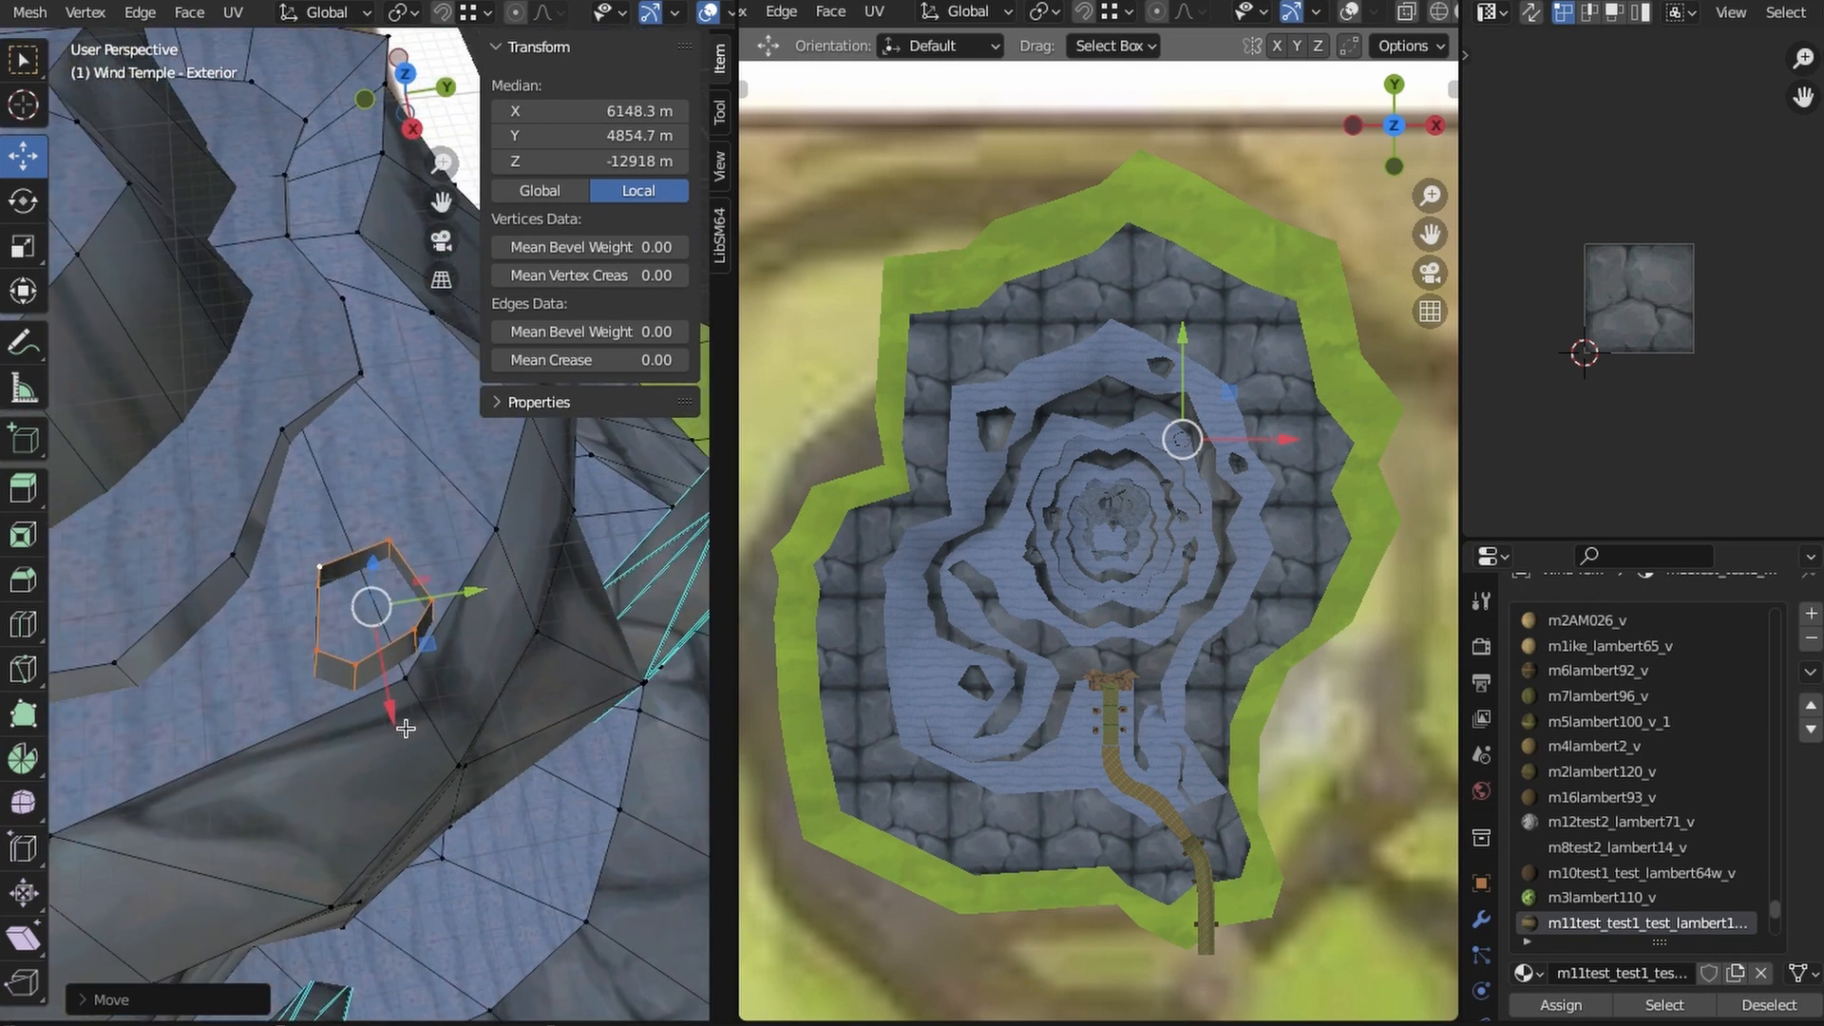
mouse_move(358, 660)
middle_mouse_down()
mouse_move(465, 700)
mouse_move(447, 655)
middle_mouse_up()
- Extrude a smaller ring from the rim, center it over the pedestal and raise it to taper the column
key("KP_7")
key("z")
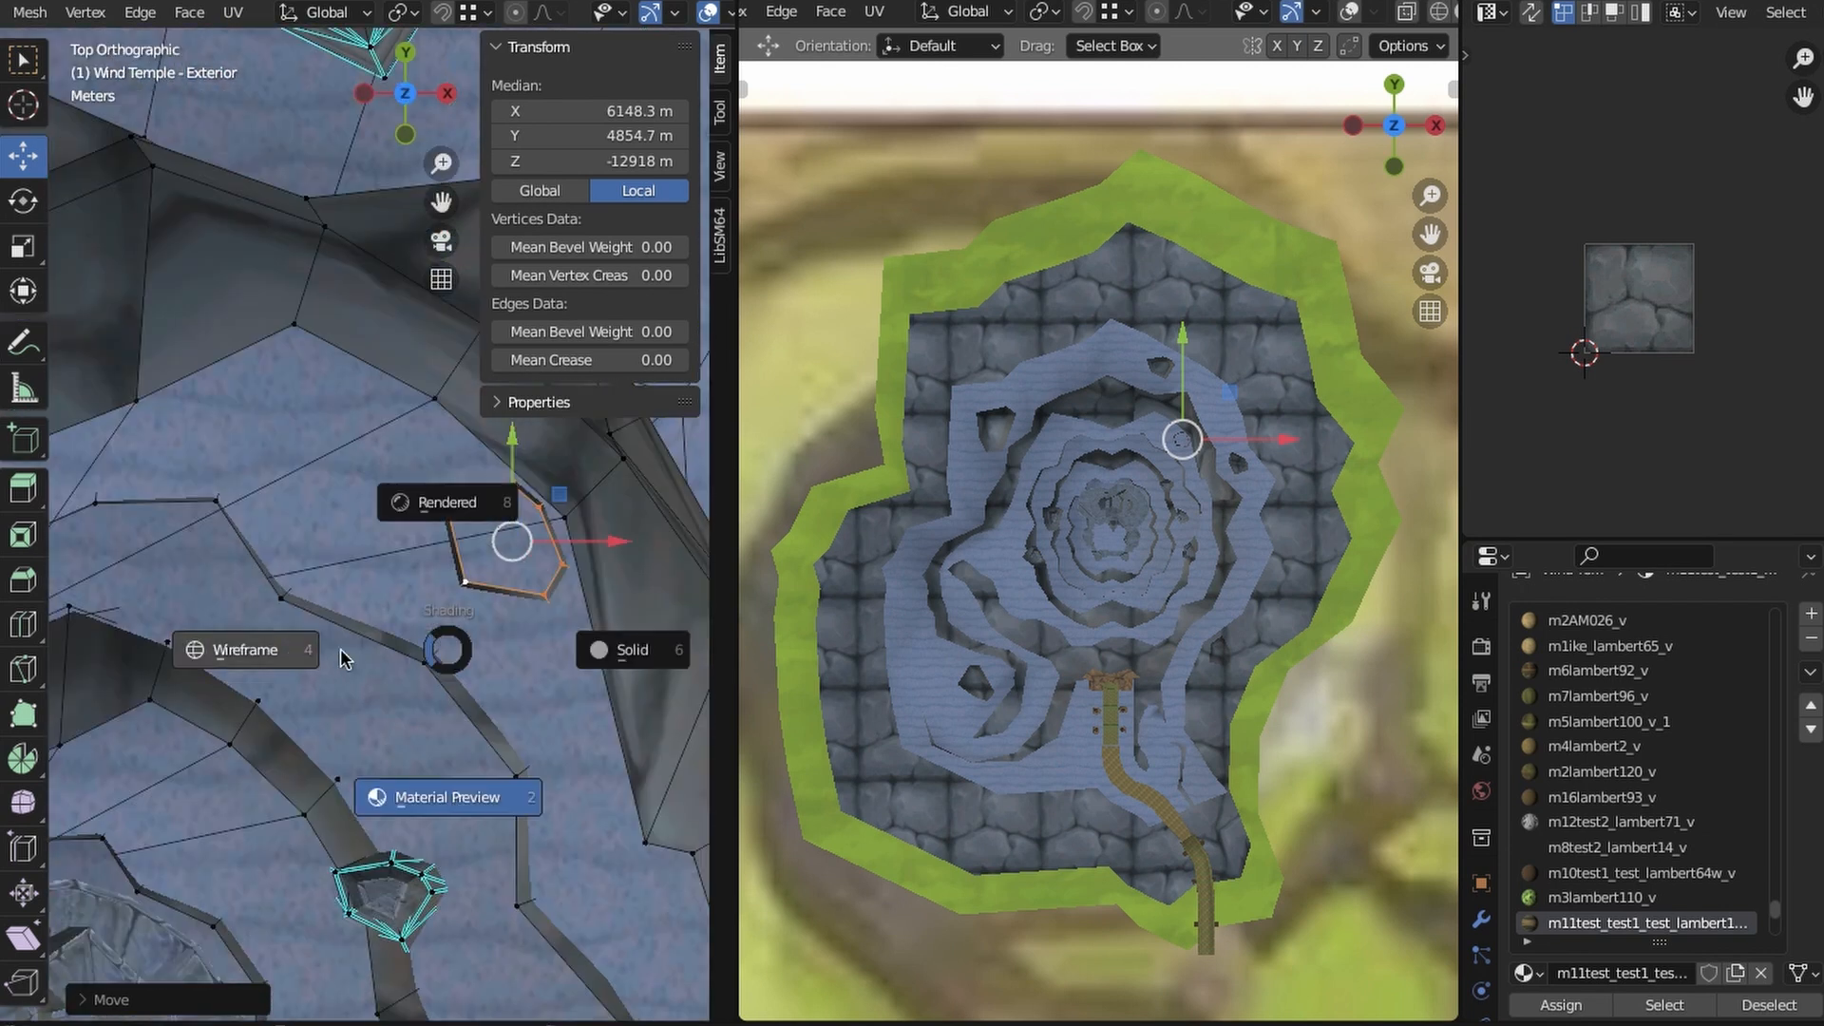
left_click(342, 659)
scroll(475, 655, "up", 1)
middle_click_drag(631, 637, 491, 689, "shift")
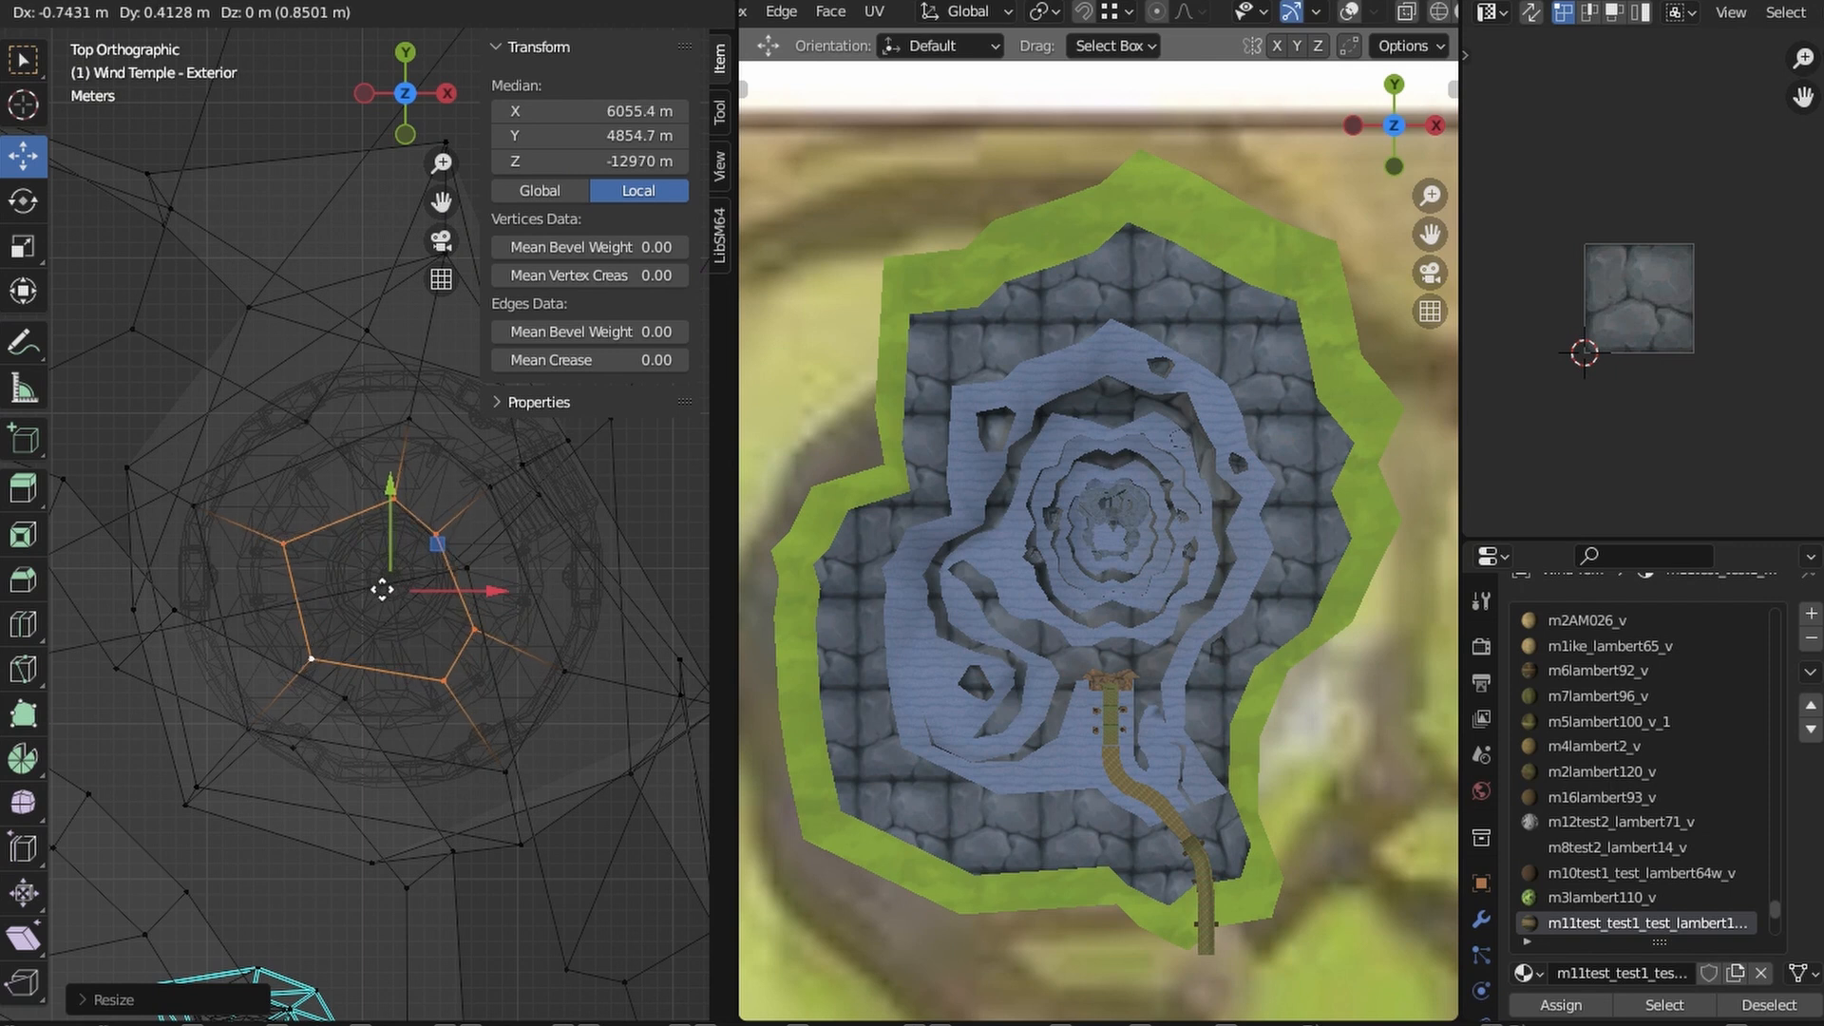
middle_click_drag(378, 589, 212, 349)
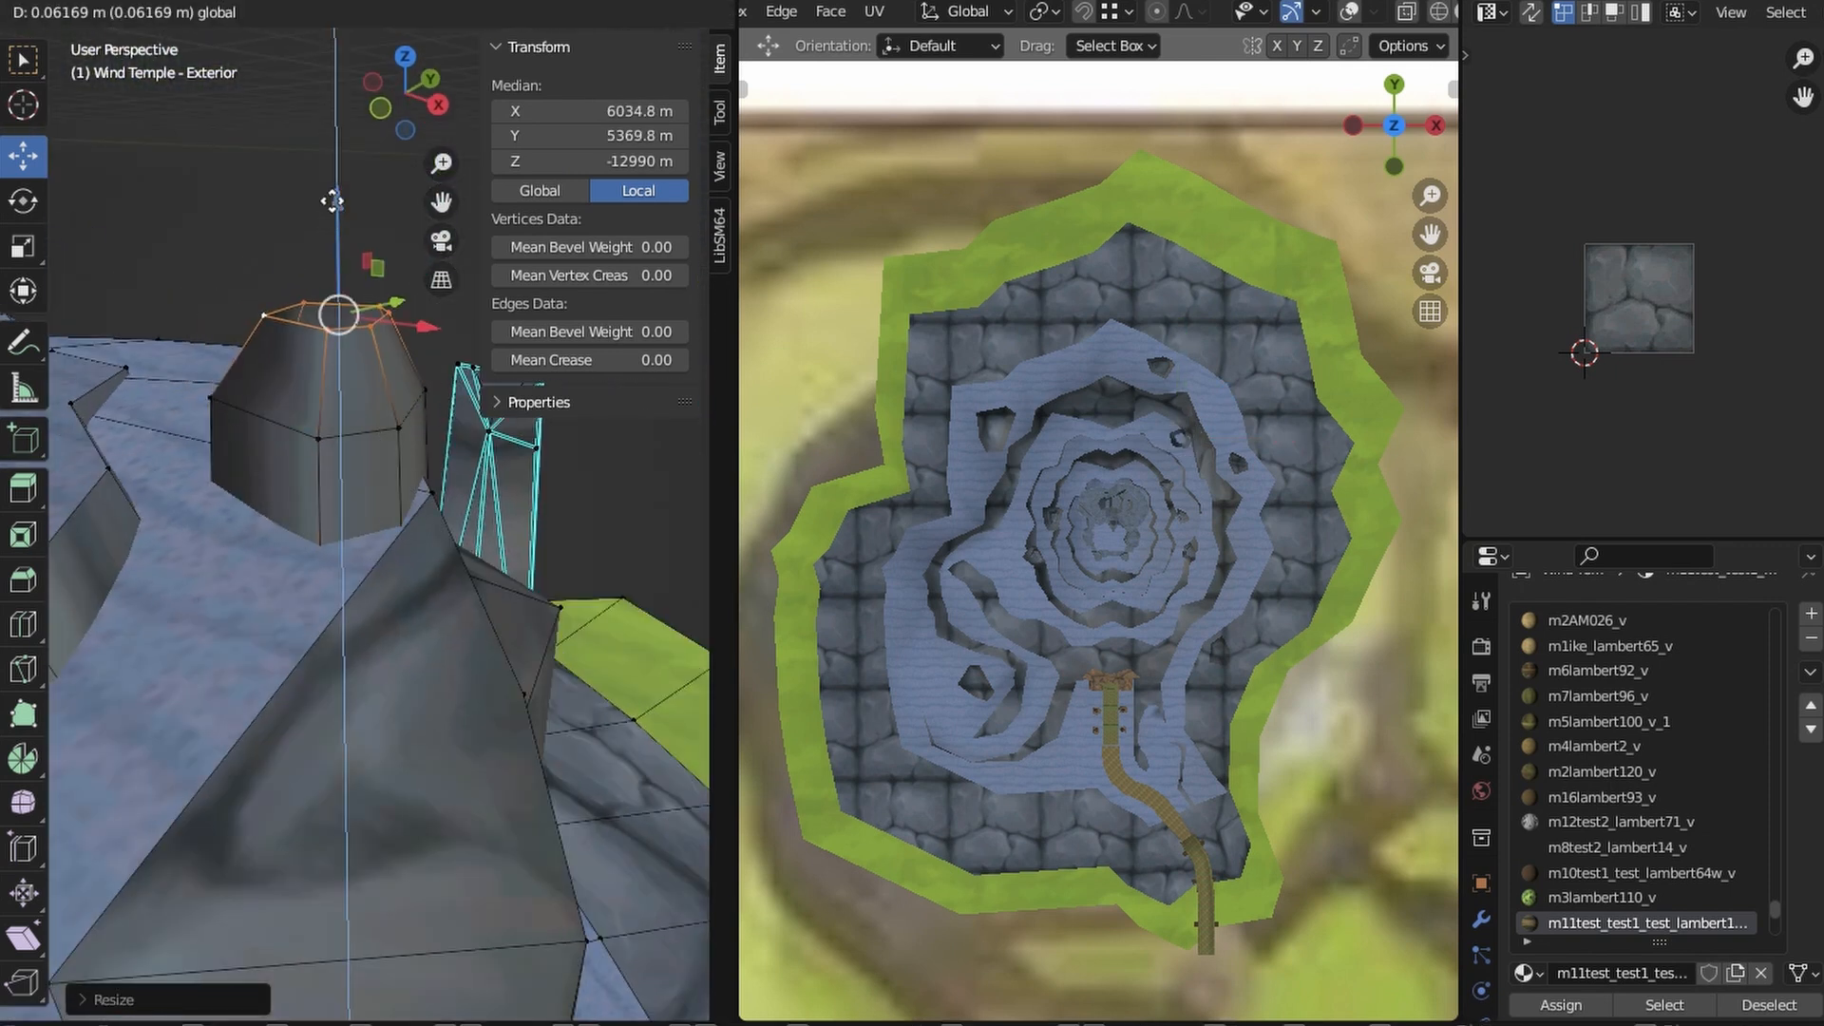
- Extrude an even narrower ring at the column's top and center it over the pedestal in top Wireframe view
left_click(416, 55)
key("z")
left_click(452, 698)
scroll(452, 698, "up", 1)
left_click_drag(366, 646, 381, 630)
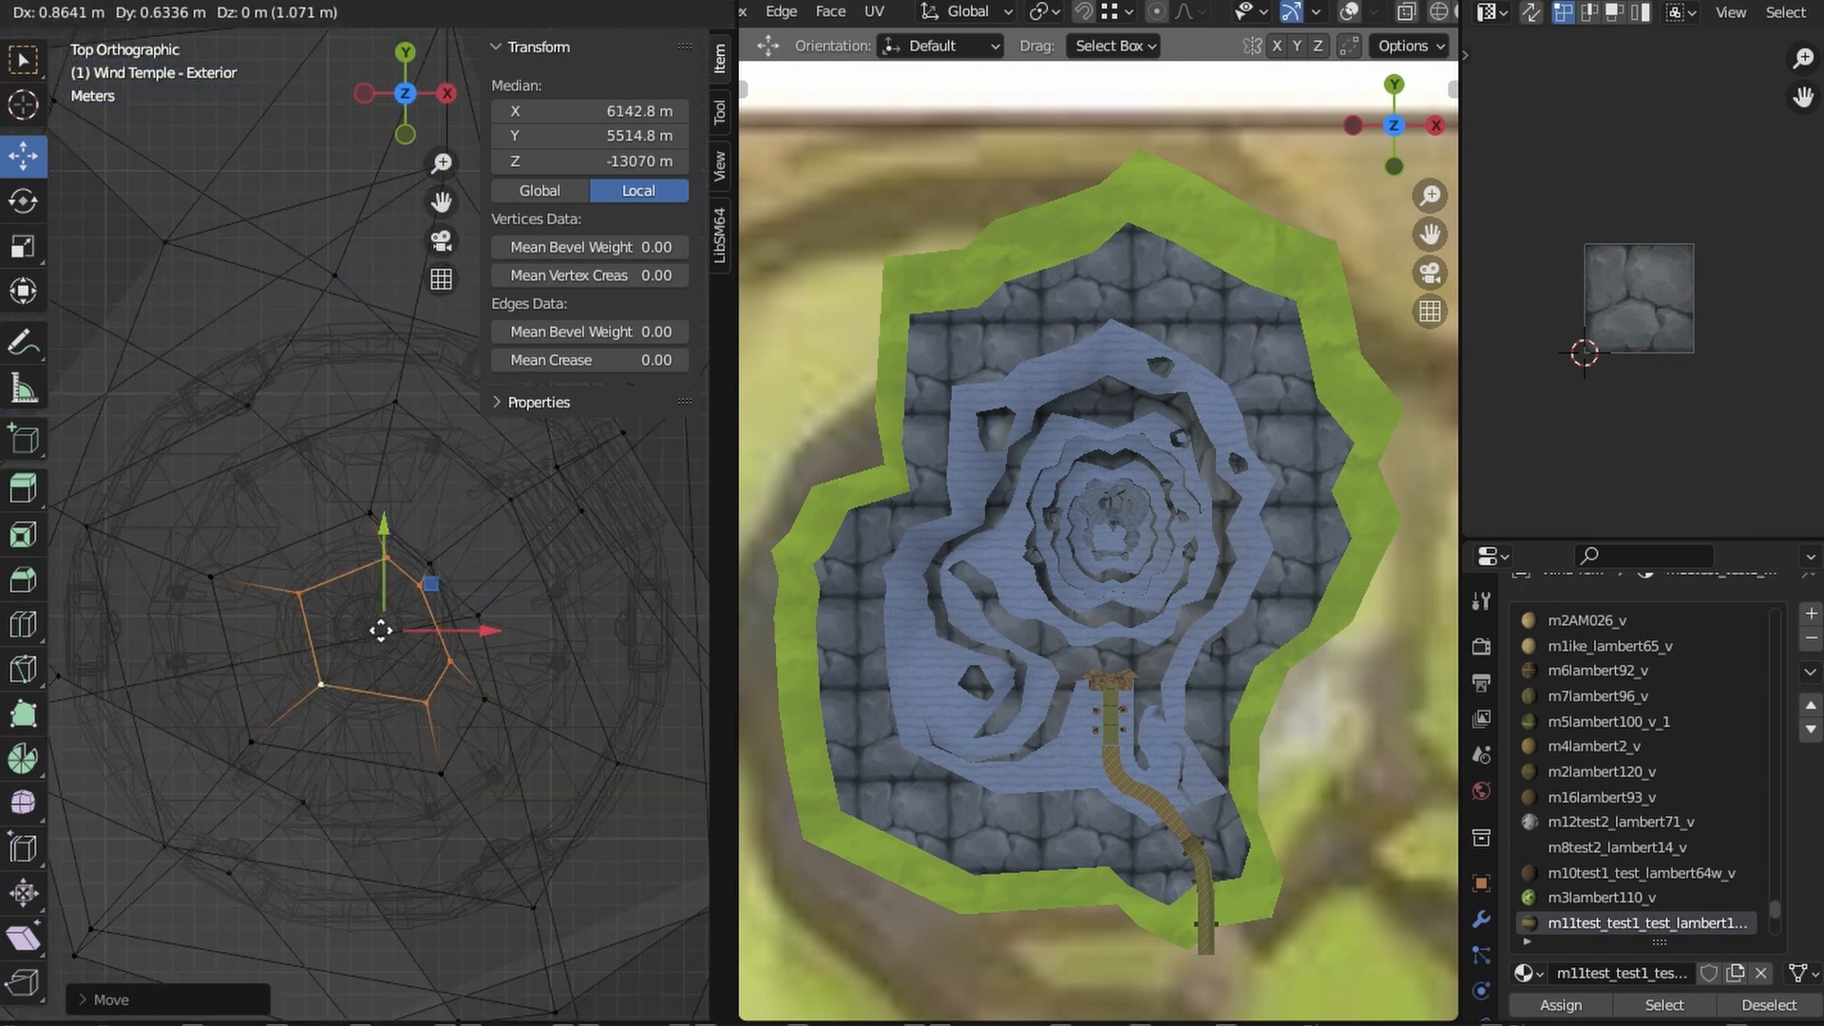
- Extrude the top ring outward, scale it wider than the column and lower it to form an outer shell
left_click(513, 739)
mouse_move(513, 739)
middle_mouse_down()
mouse_move(436, 550)
mouse_move(526, 582)
mouse_move(255, 568)
mouse_move(338, 664)
mouse_move(392, 652)
middle_mouse_up()
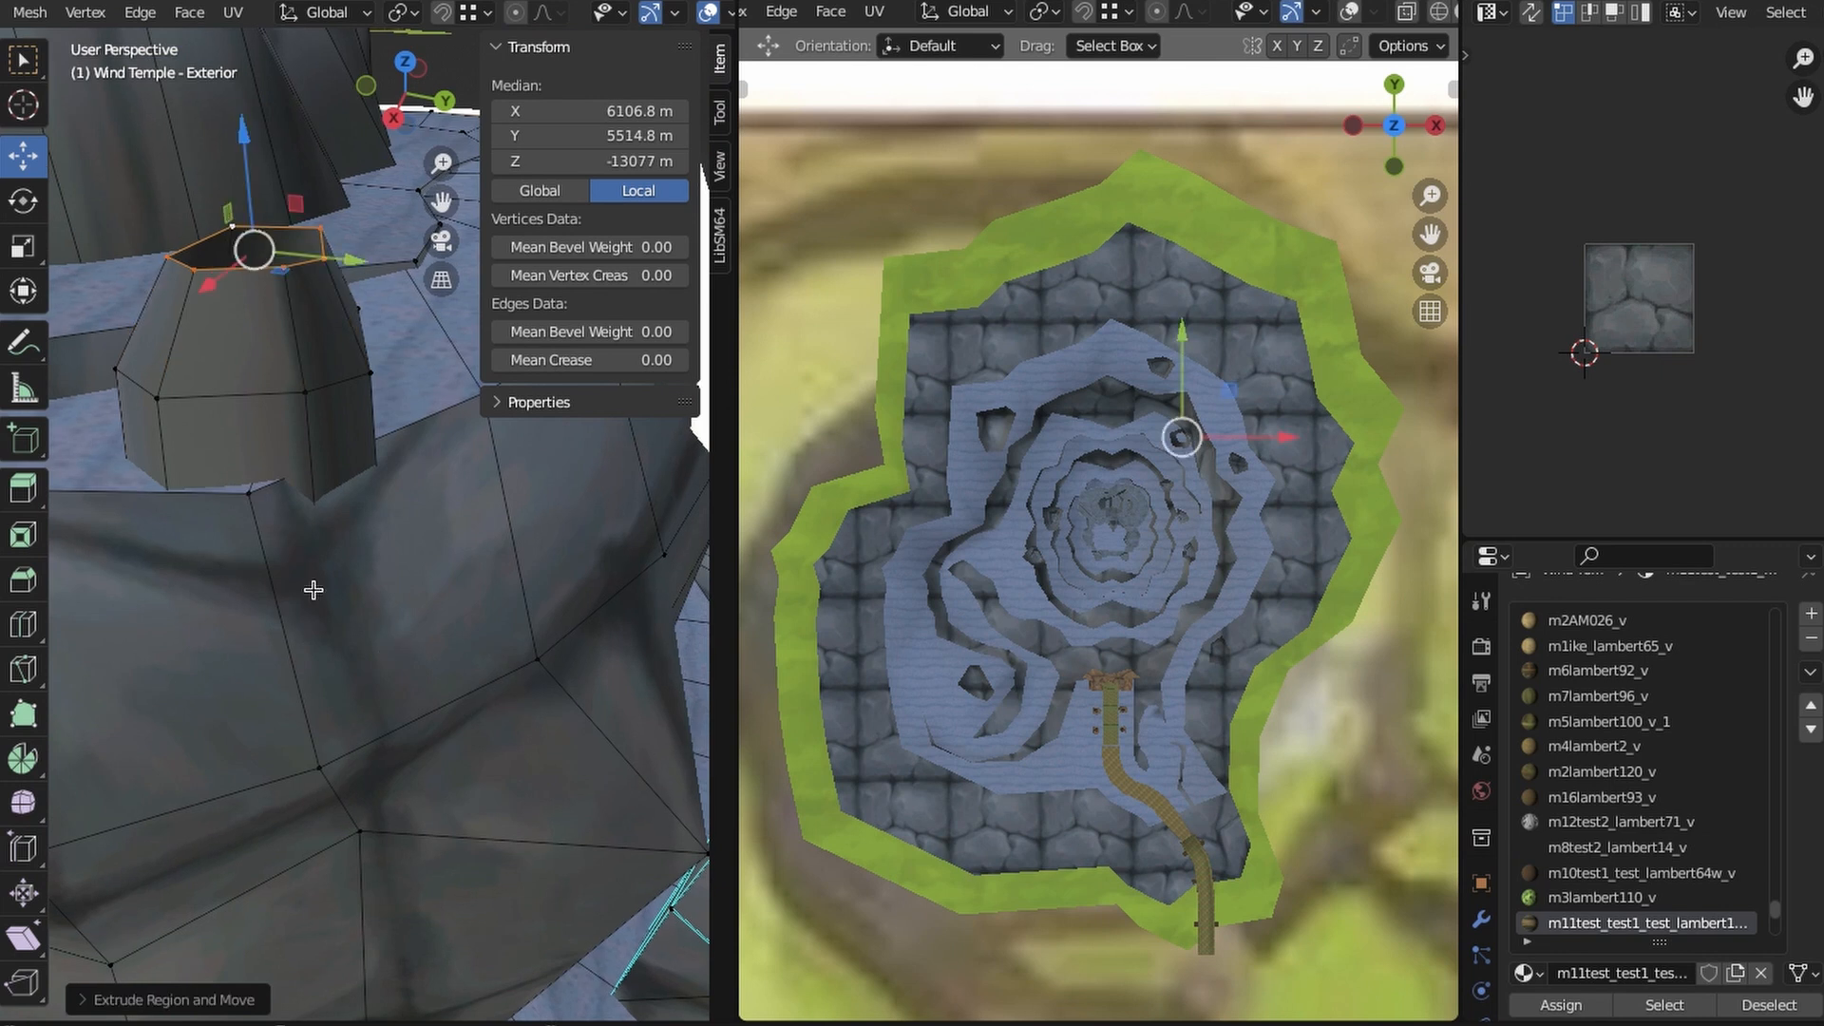
left_click(382, 441)
middle_click_drag(382, 447, 353, 579)
left_click_drag(355, 306, 358, 360)
middle_click_drag(359, 418, 259, 488)
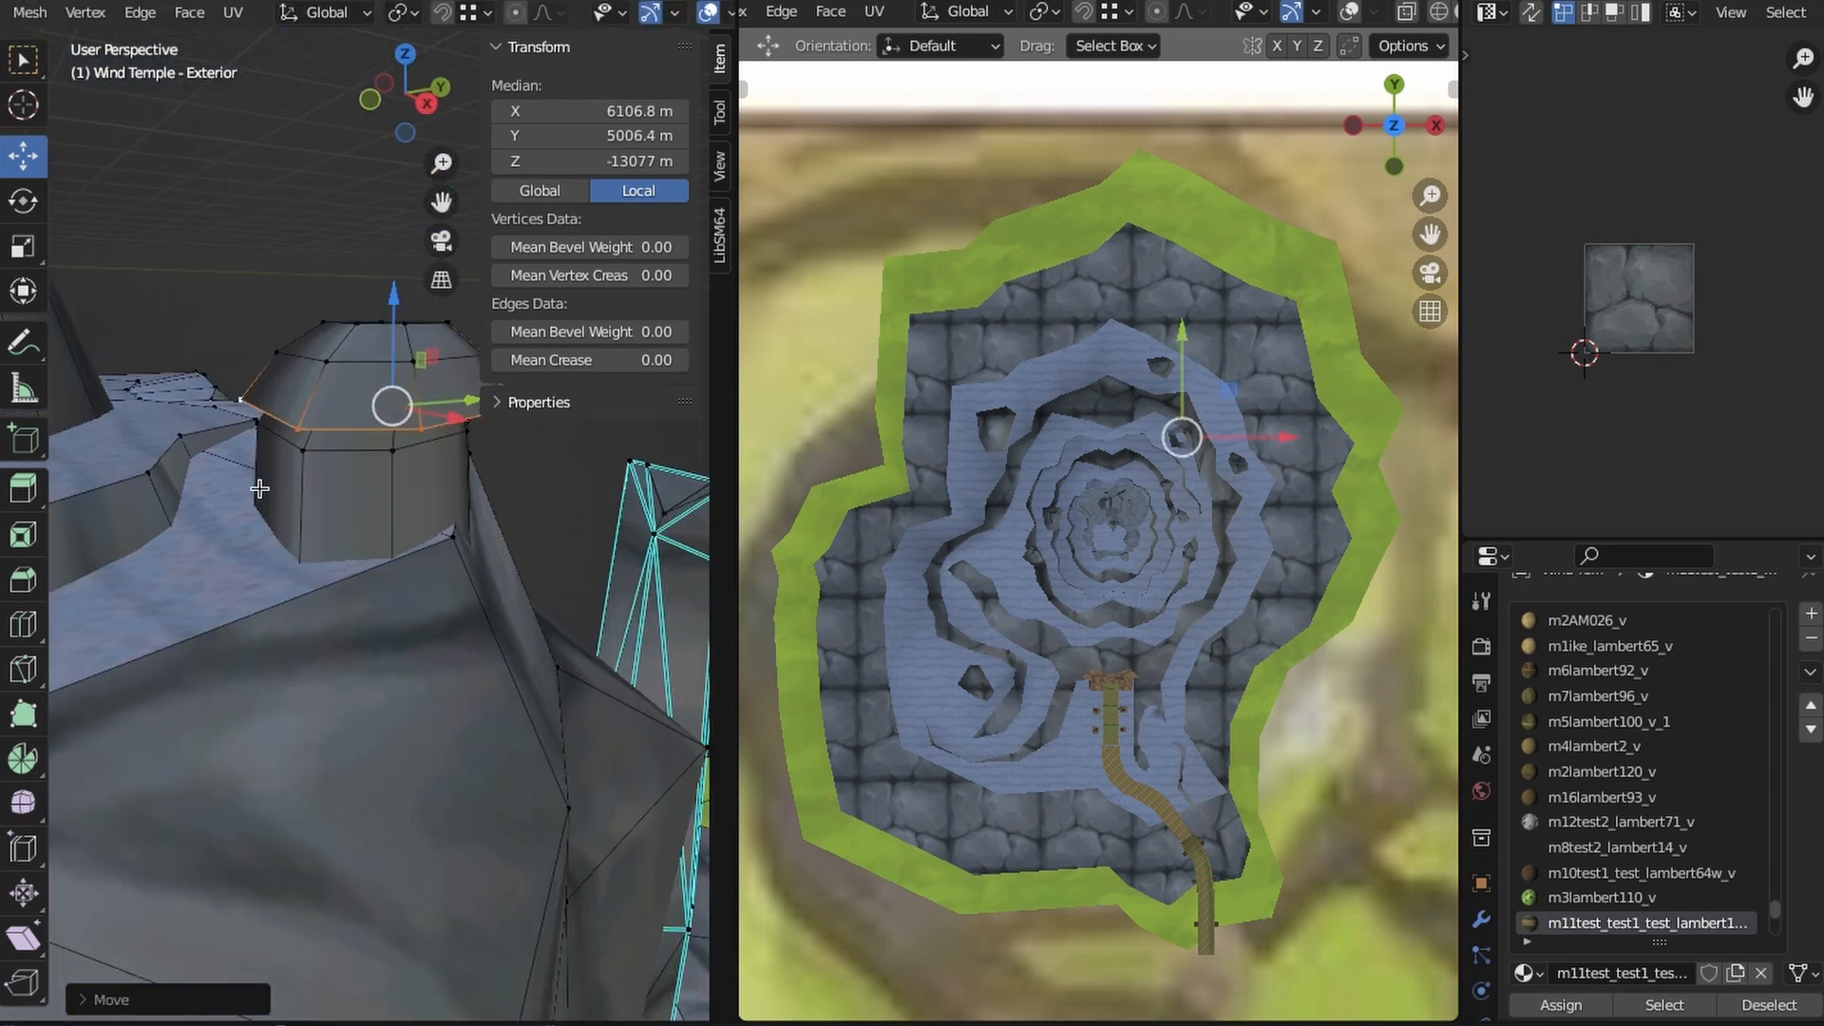
- Extend the outer shell's edge loop down into the plateau and resize it to form the column's outer wall
middle_click_drag(535, 677, 398, 583)
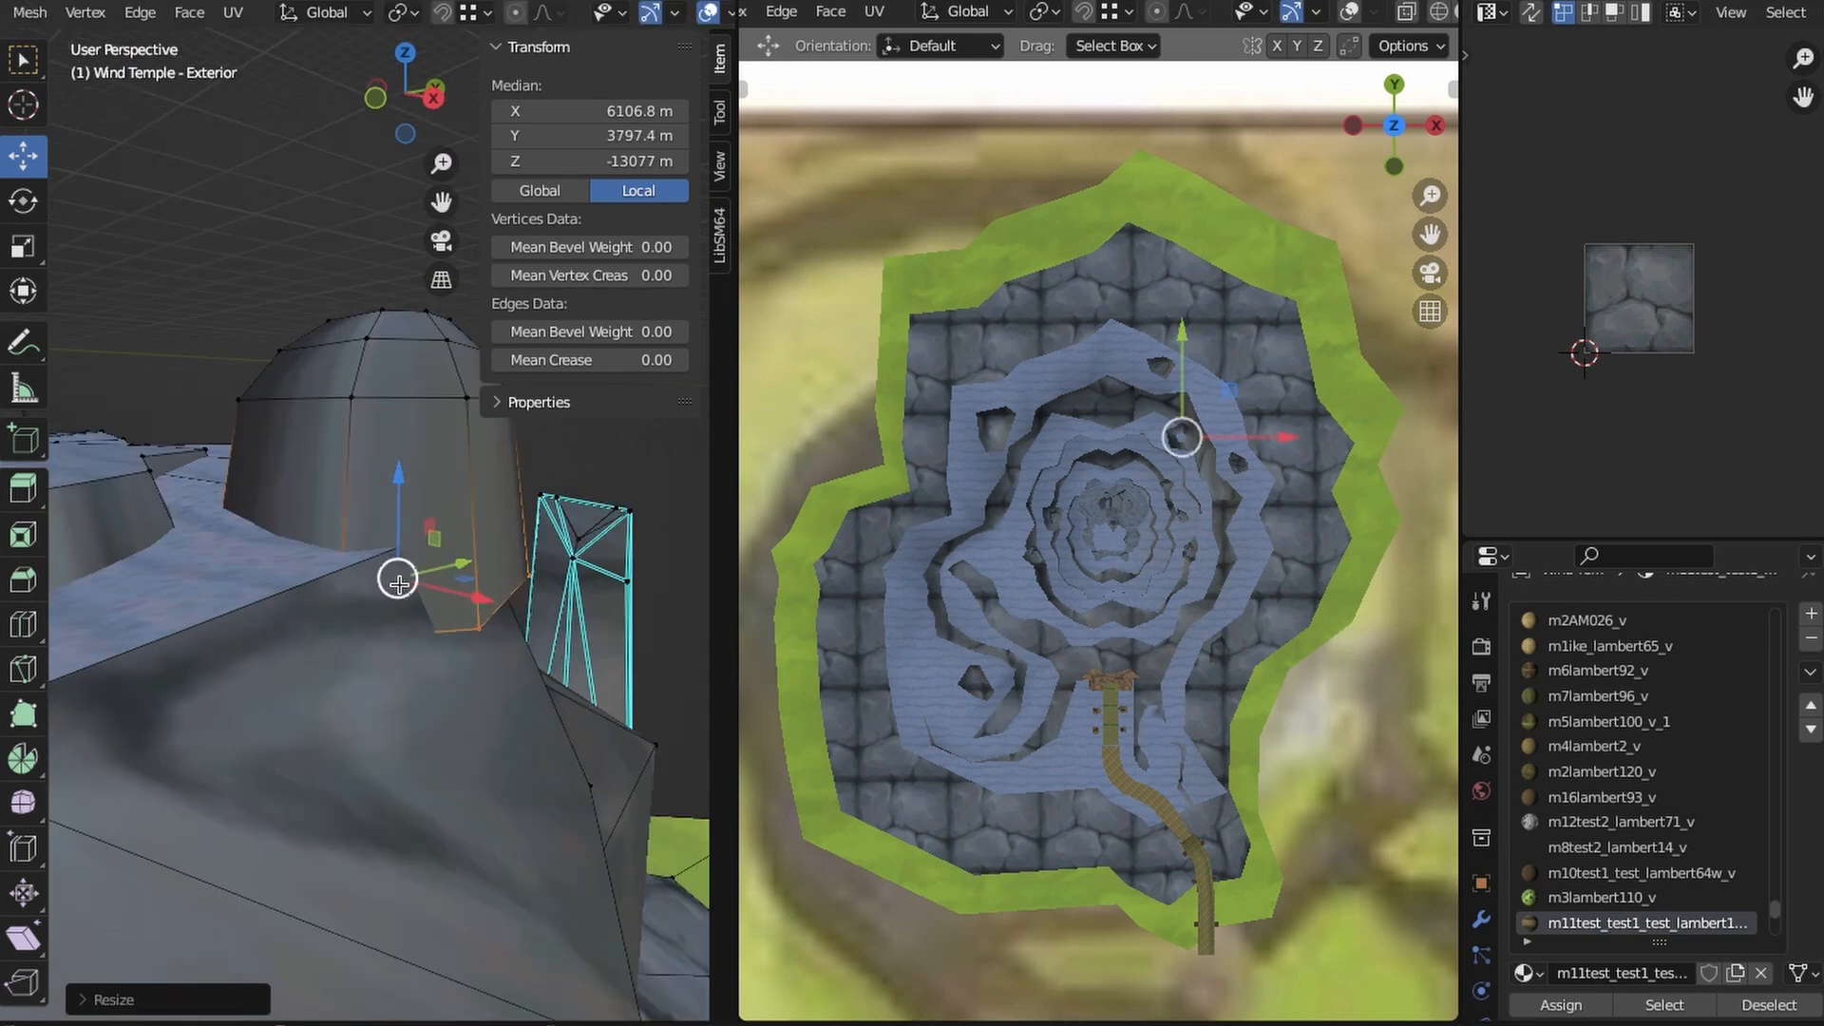
left_click_drag(382, 640, 382, 676)
mouse_move(381, 676)
middle_mouse_down()
mouse_move(344, 758)
mouse_move(136, 696)
mouse_move(413, 743)
mouse_move(326, 535)
middle_mouse_up()
- Select the section of the thin plateau ledge nearest the column and reposition it from the top view
left_click(136, 697)
key("z")
left_click(249, 736)
left_click(346, 607)
key("z")
key("KP_7")
key("z")
middle_click_drag(377, 623, 351, 673, "shift")
left_click(485, 721, "shift")
key("z")
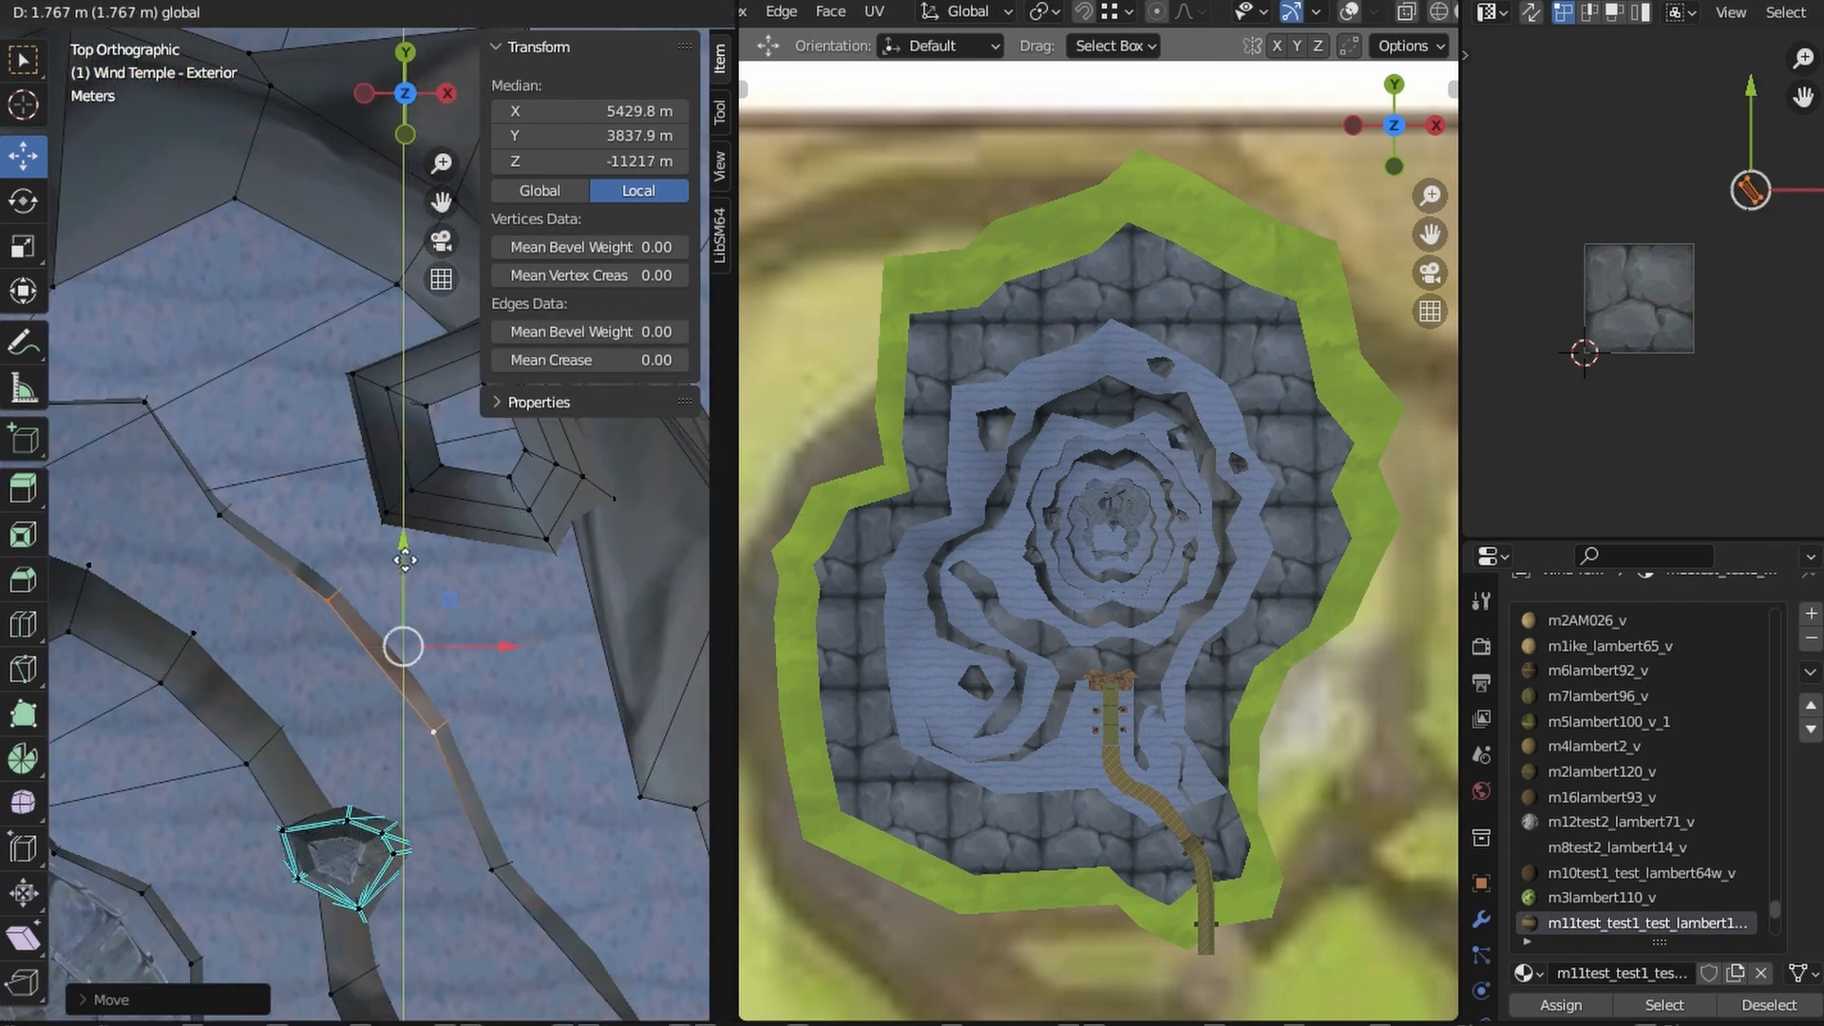
left_click(535, 748)
left_click(489, 634)
middle_click_drag(489, 635, 487, 708, "ctrl")
middle_click_drag(487, 707, 447, 608, "shift")
middle_click_drag(399, 518, 434, 576, "shift")
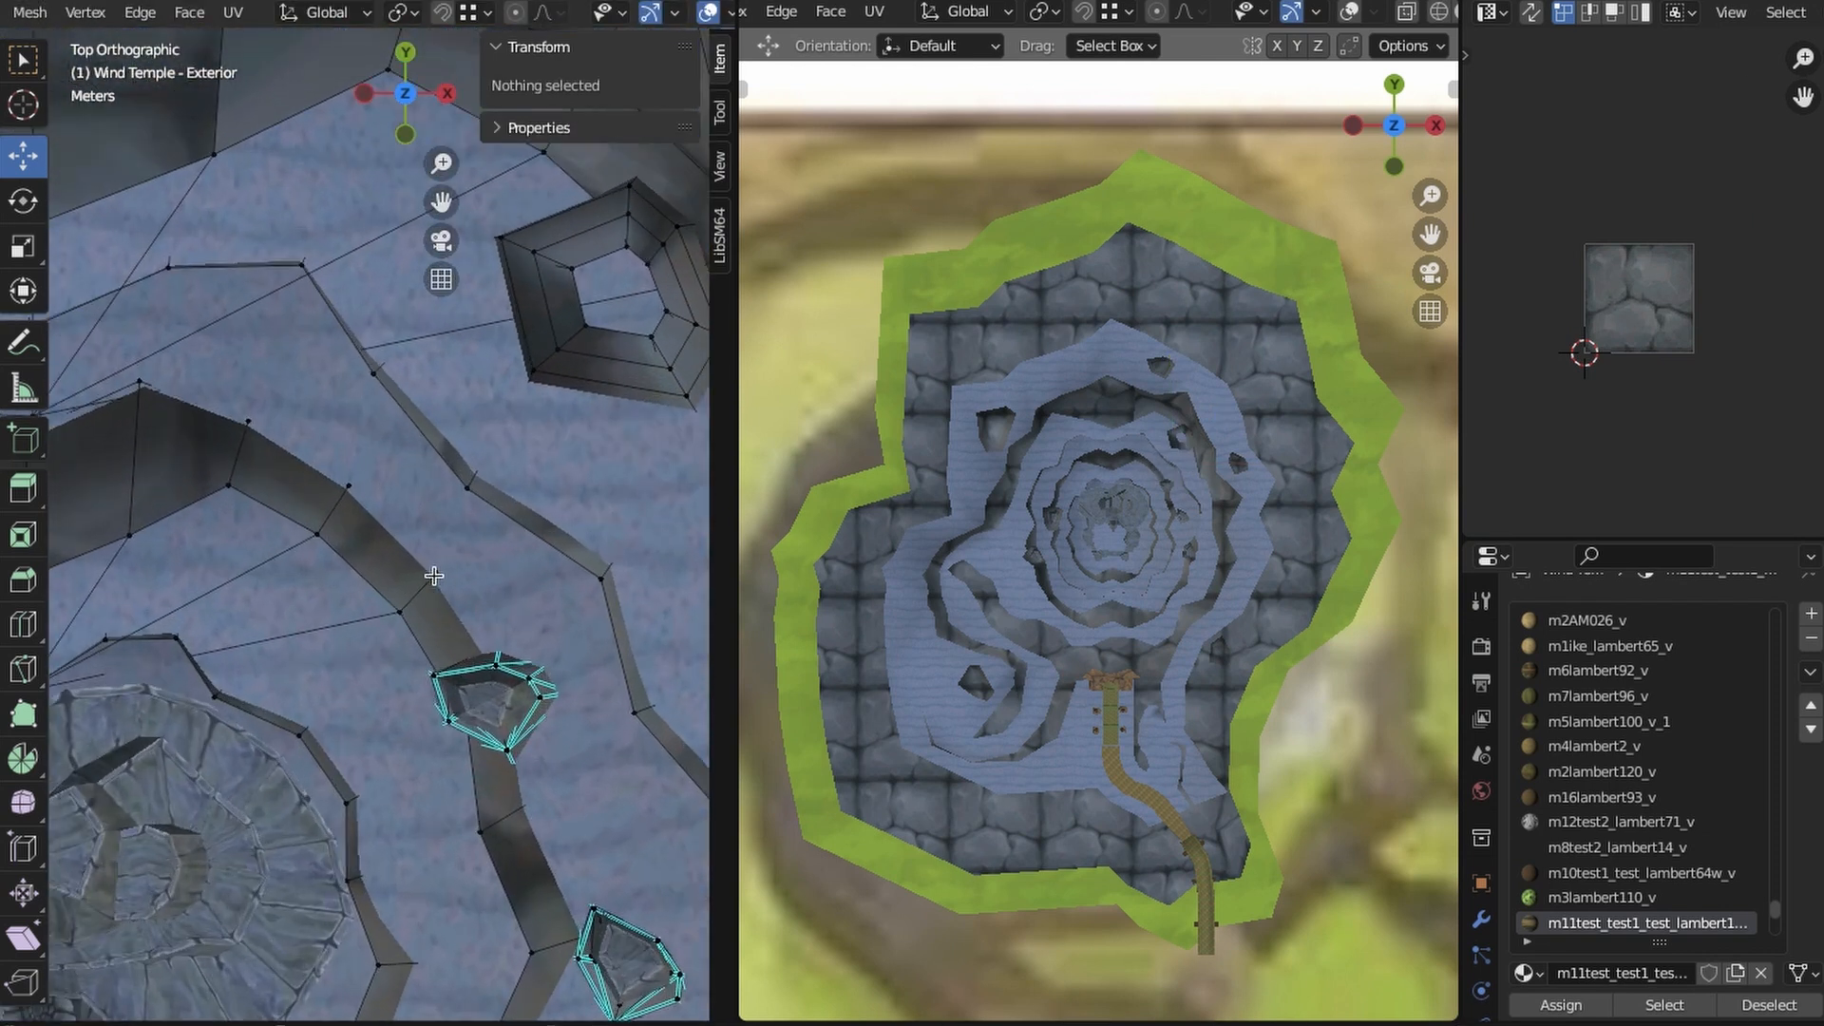
- Examine the plateau mesh around the new column in Wireframe, Solid and Material Preview shading
key("4")
left_click(437, 575, "shift")
key("z")
key("2")
left_click_drag(421, 532, 421, 535)
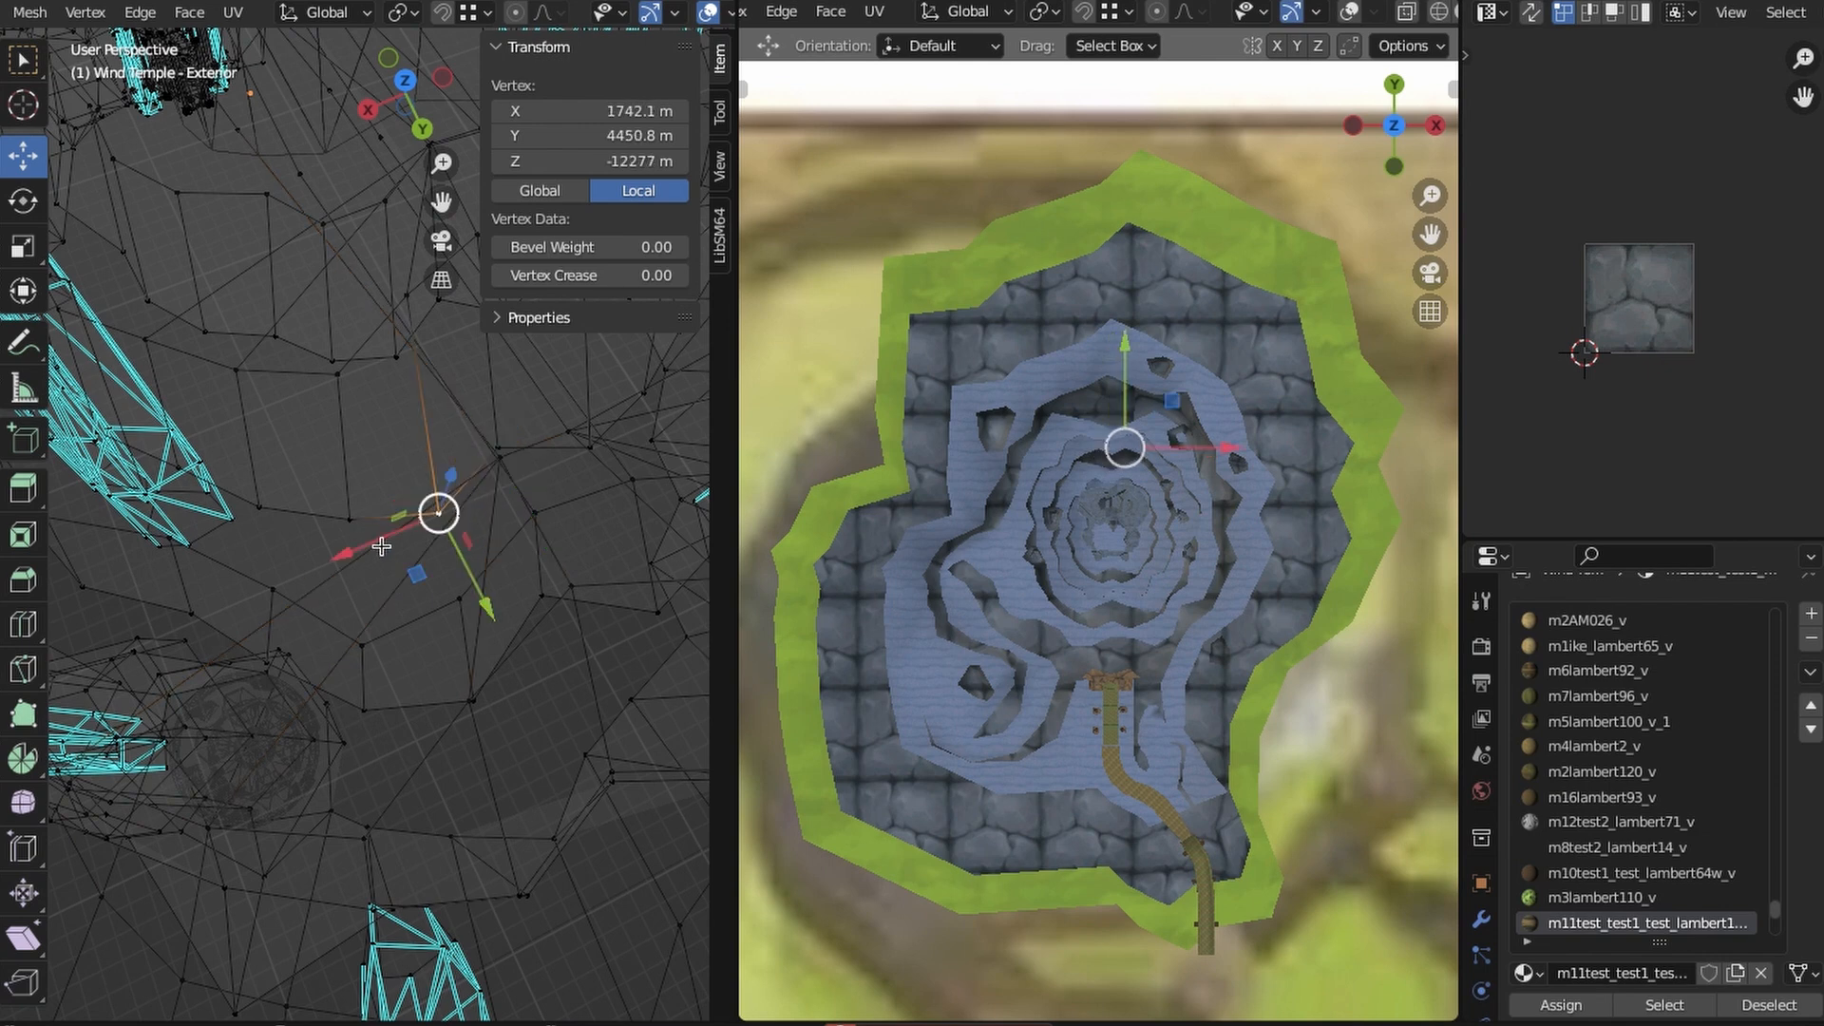
key("z")
mouse_move(381, 547)
middle_mouse_down()
mouse_move(595, 640)
mouse_move(172, 652)
mouse_move(310, 692)
mouse_move(276, 601)
middle_mouse_up()
key("z")
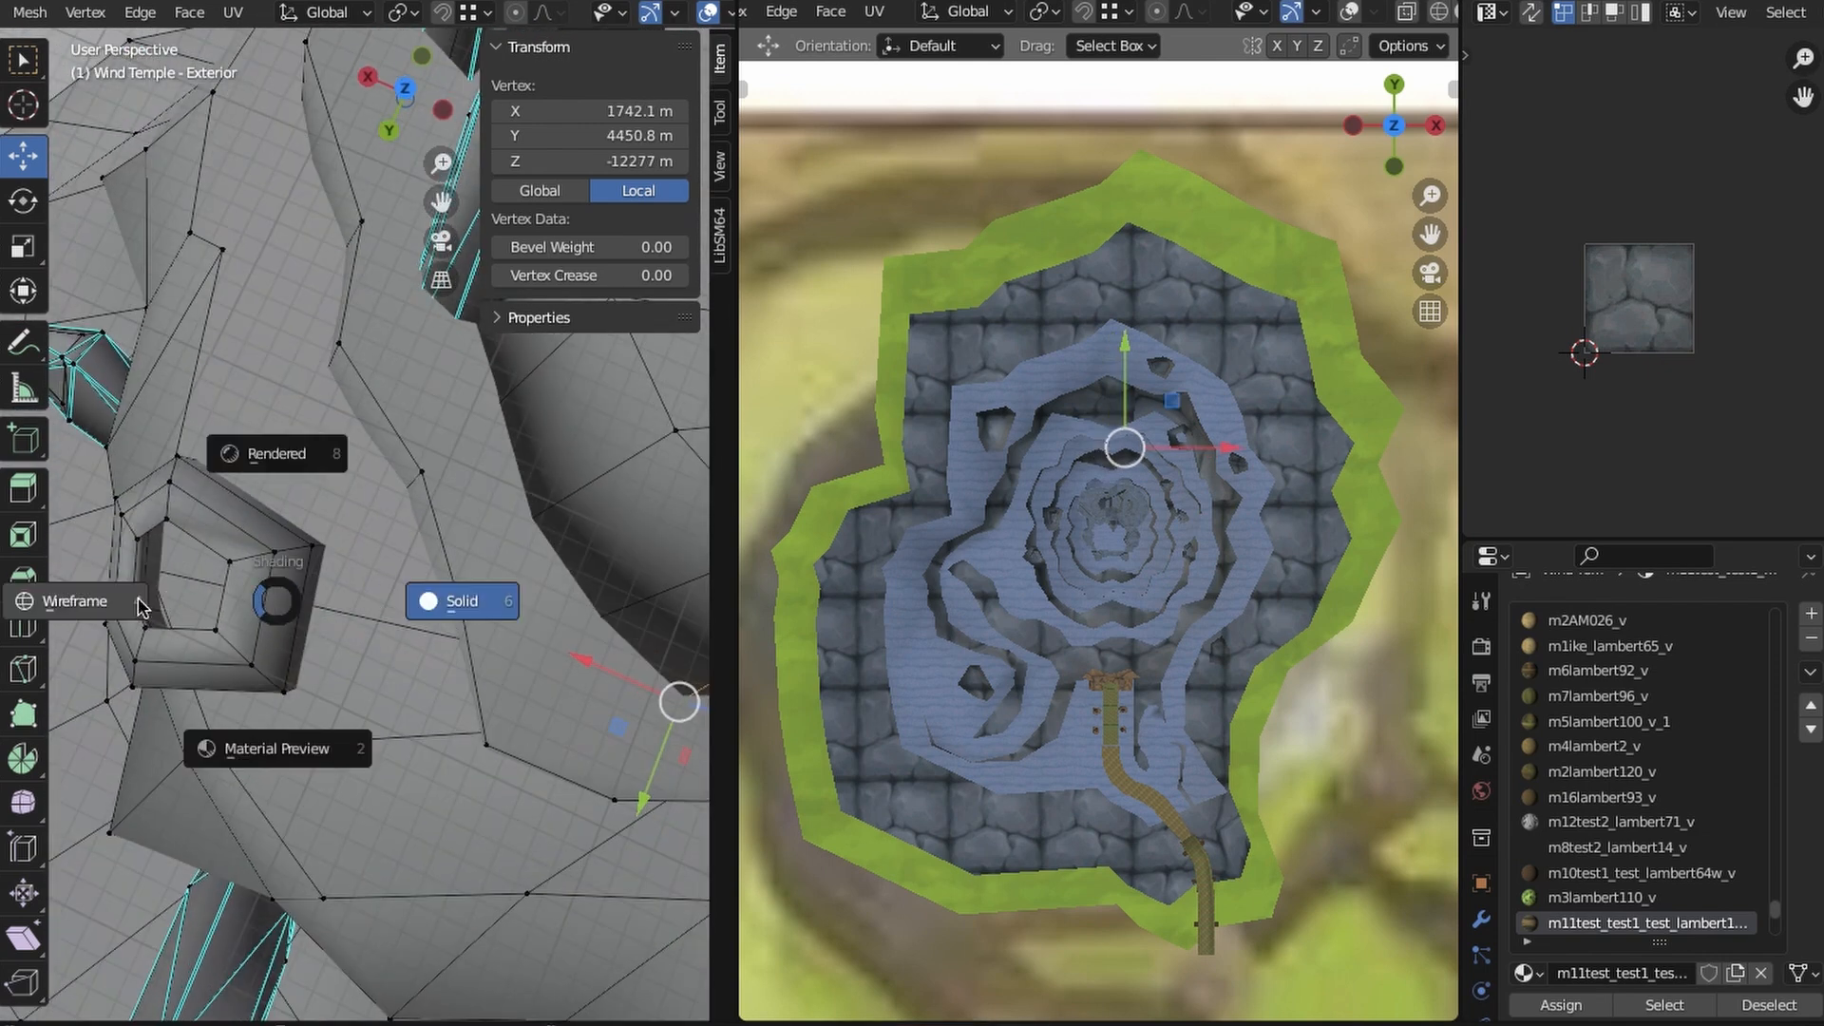
left_click(141, 606)
mouse_move(141, 606)
middle_mouse_down()
mouse_move(501, 566)
mouse_move(333, 505)
middle_mouse_up()
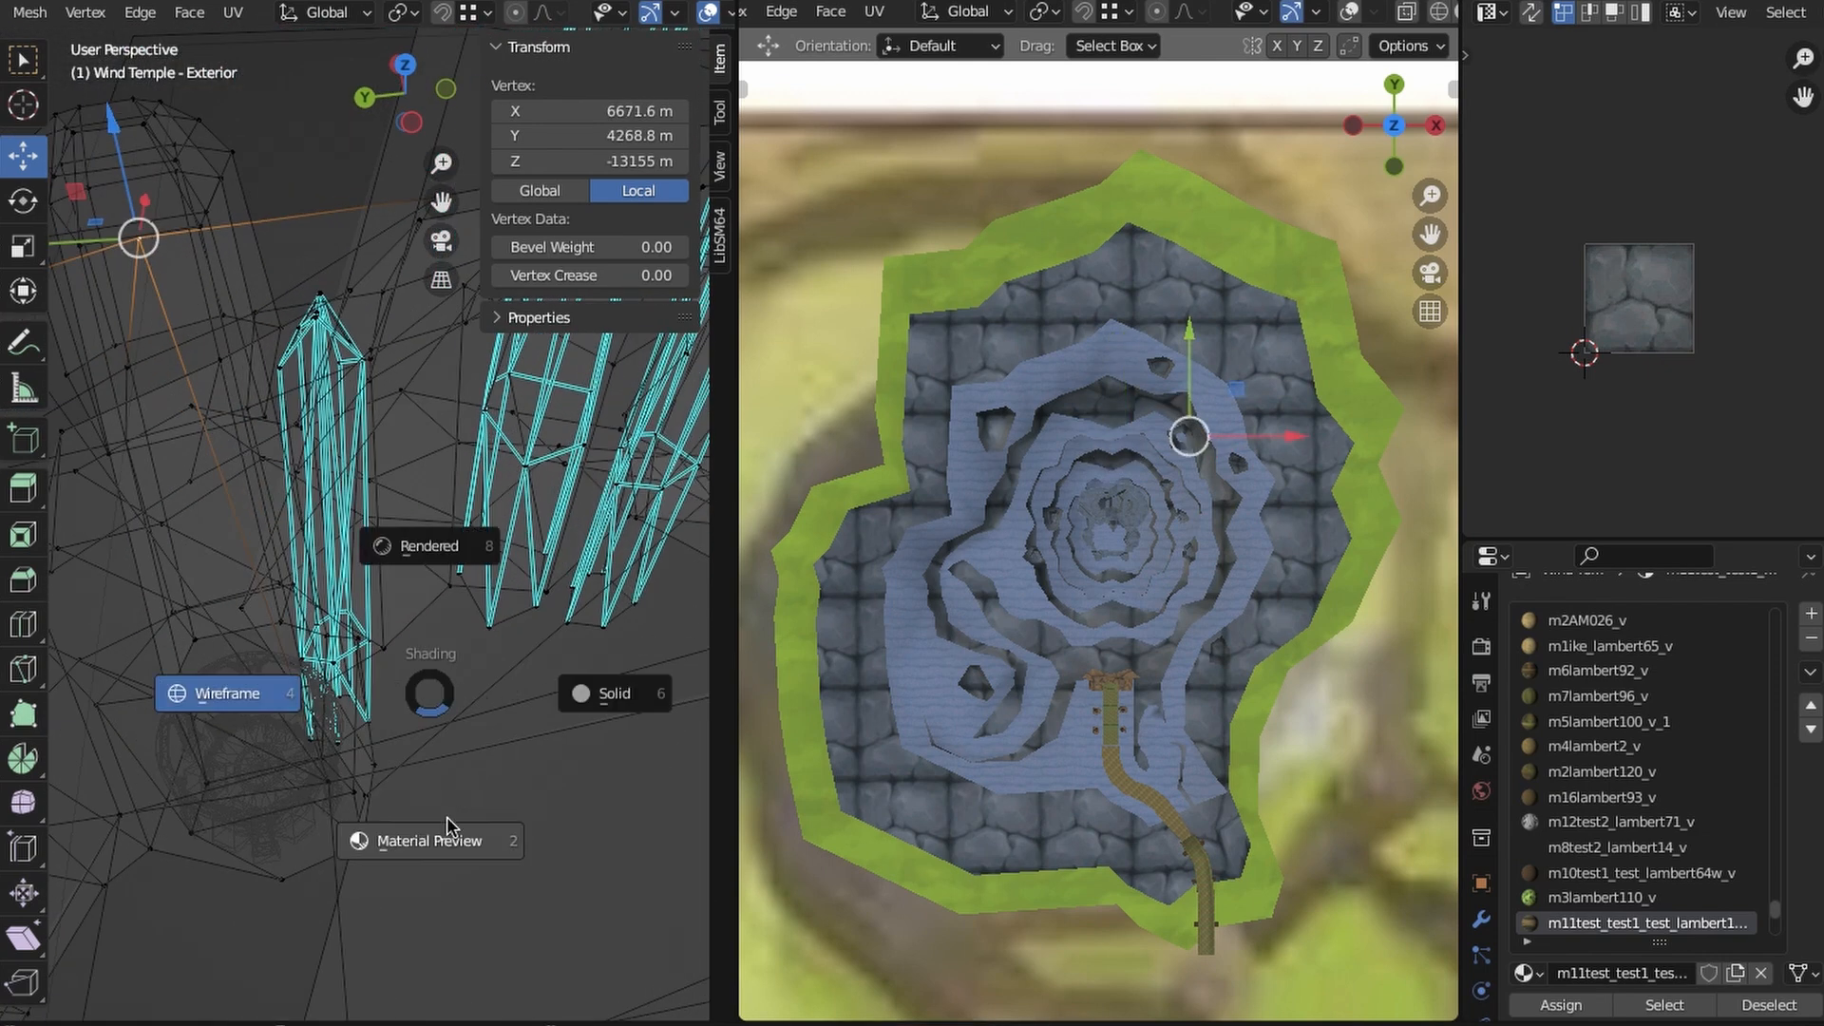
- Select the plateau vertex at the column together with the distant plateau vertex that its edge connects to
mouse_move(446, 825)
middle_mouse_down()
mouse_move(387, 745)
mouse_move(386, 598)
mouse_move(338, 651)
mouse_move(352, 639)
middle_mouse_up()
left_click(301, 411)
middle_click_drag(301, 411, 427, 608)
key("z")
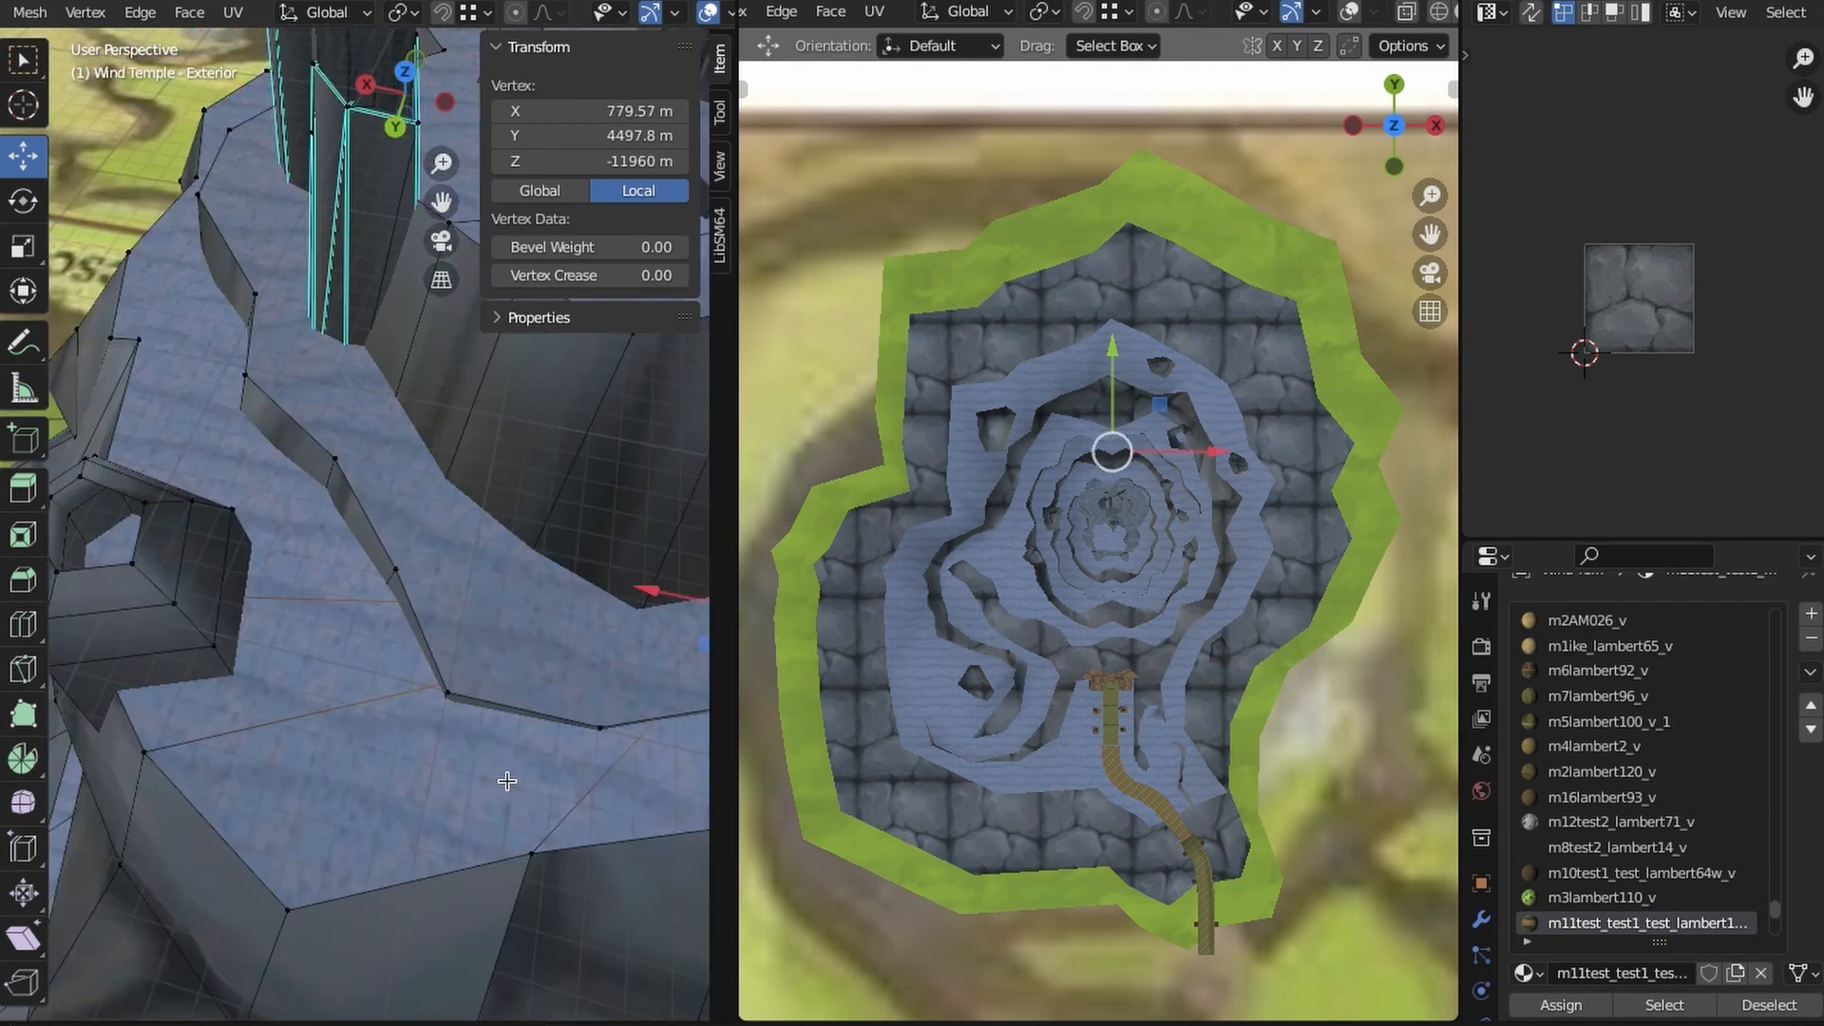
middle_click_drag(507, 781, 561, 761)
key("z")
left_click(427, 761)
mouse_move(427, 761)
middle_mouse_down()
mouse_move(317, 611)
mouse_move(322, 680)
middle_mouse_up()
left_click(318, 611, "shift")
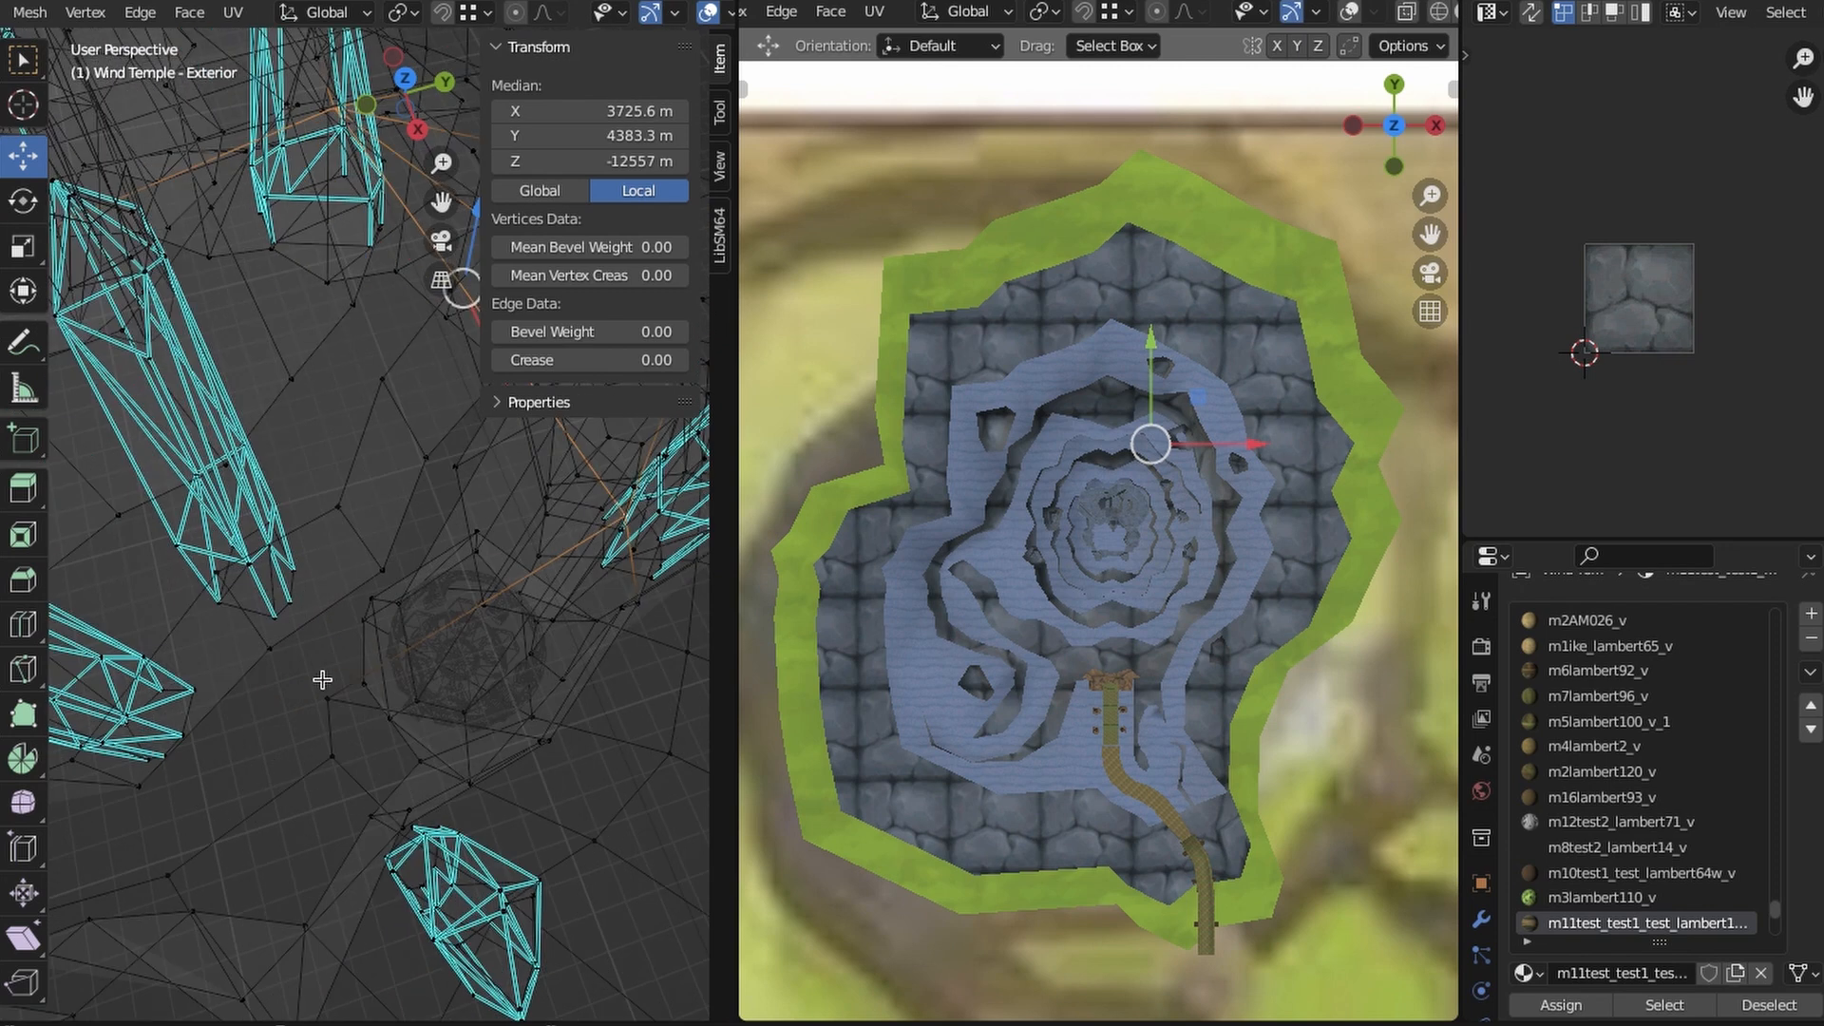
- Select the plateau faces that pass through the column, using Wireframe shading to reach their boundary vertices
left_click(324, 690, "shift")
middle_click_drag(483, 591, 514, 644, "shift")
left_click(297, 678, "shift")
left_click(511, 726, "shift")
mouse_move(511, 725)
middle_mouse_down()
mouse_move(371, 713)
mouse_move(397, 684)
mouse_move(400, 595)
middle_mouse_up()
key("z")
left_click(443, 793, "shift")
key("z")
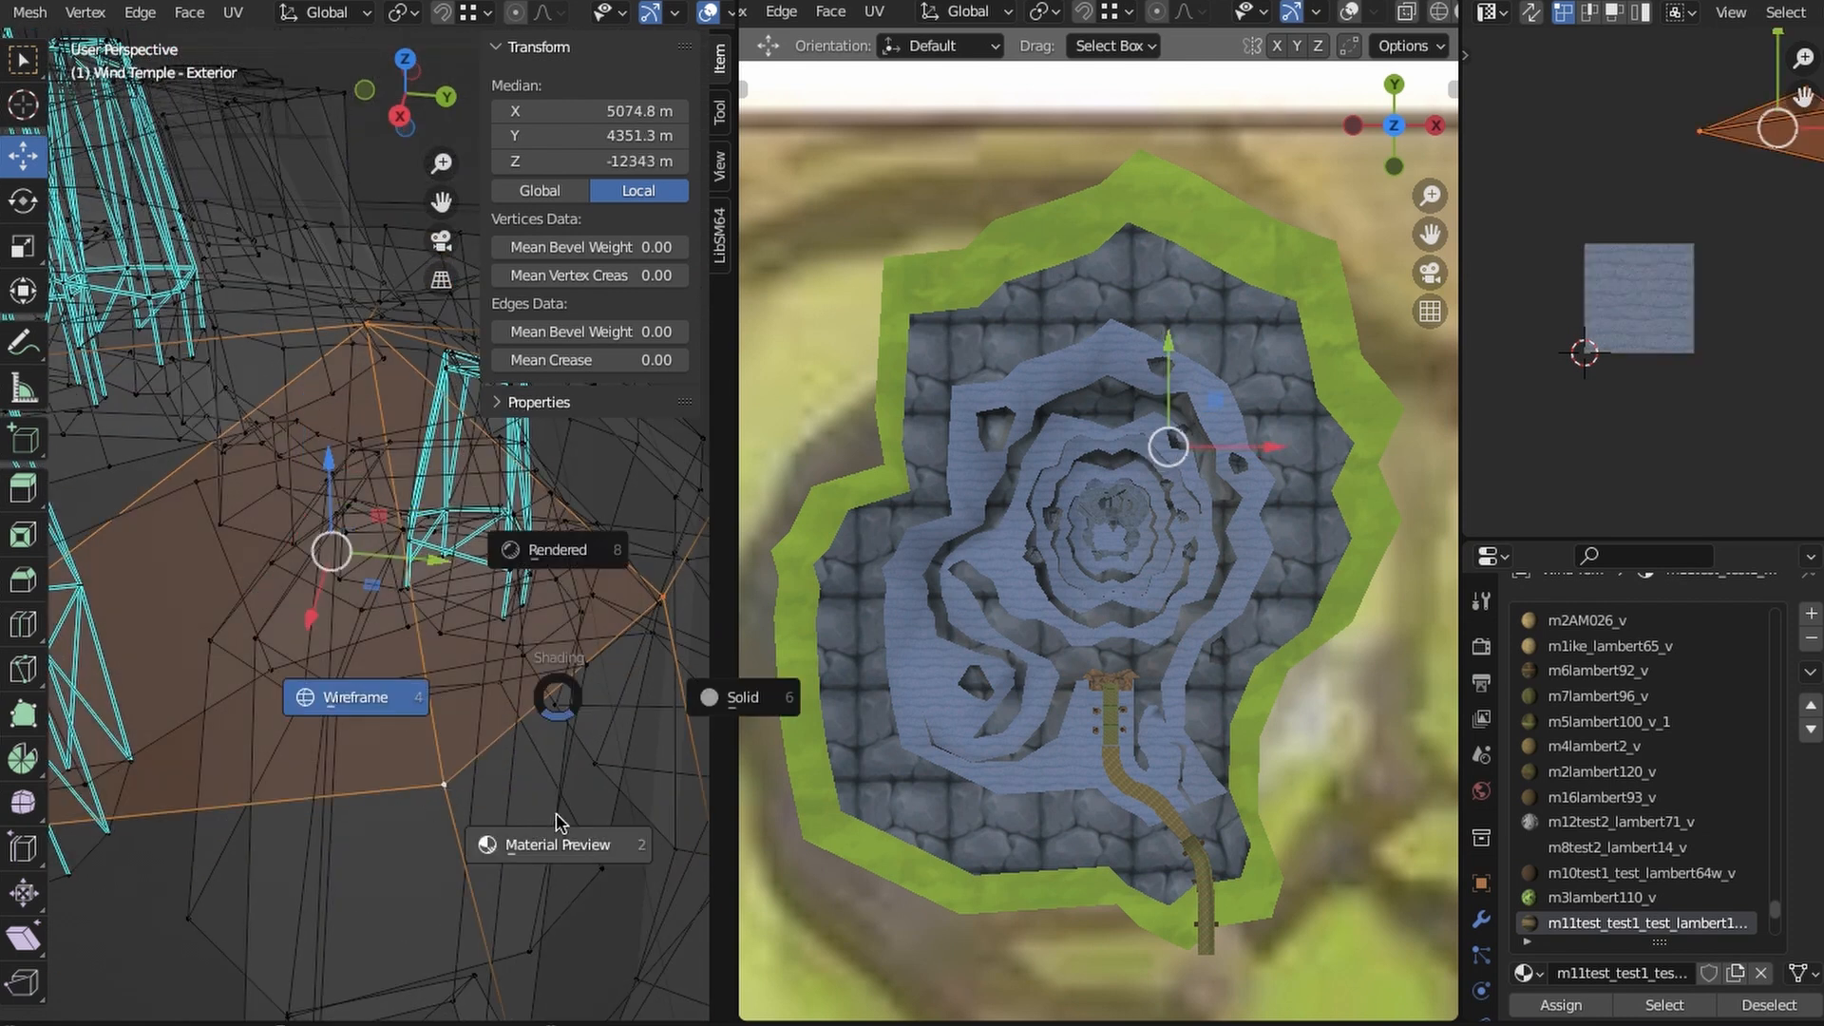
left_click(558, 826)
- Inset the plateau faces, fit the inner area within the column's opening and delete it to cut a hole
middle_click_drag(558, 677, 556, 794)
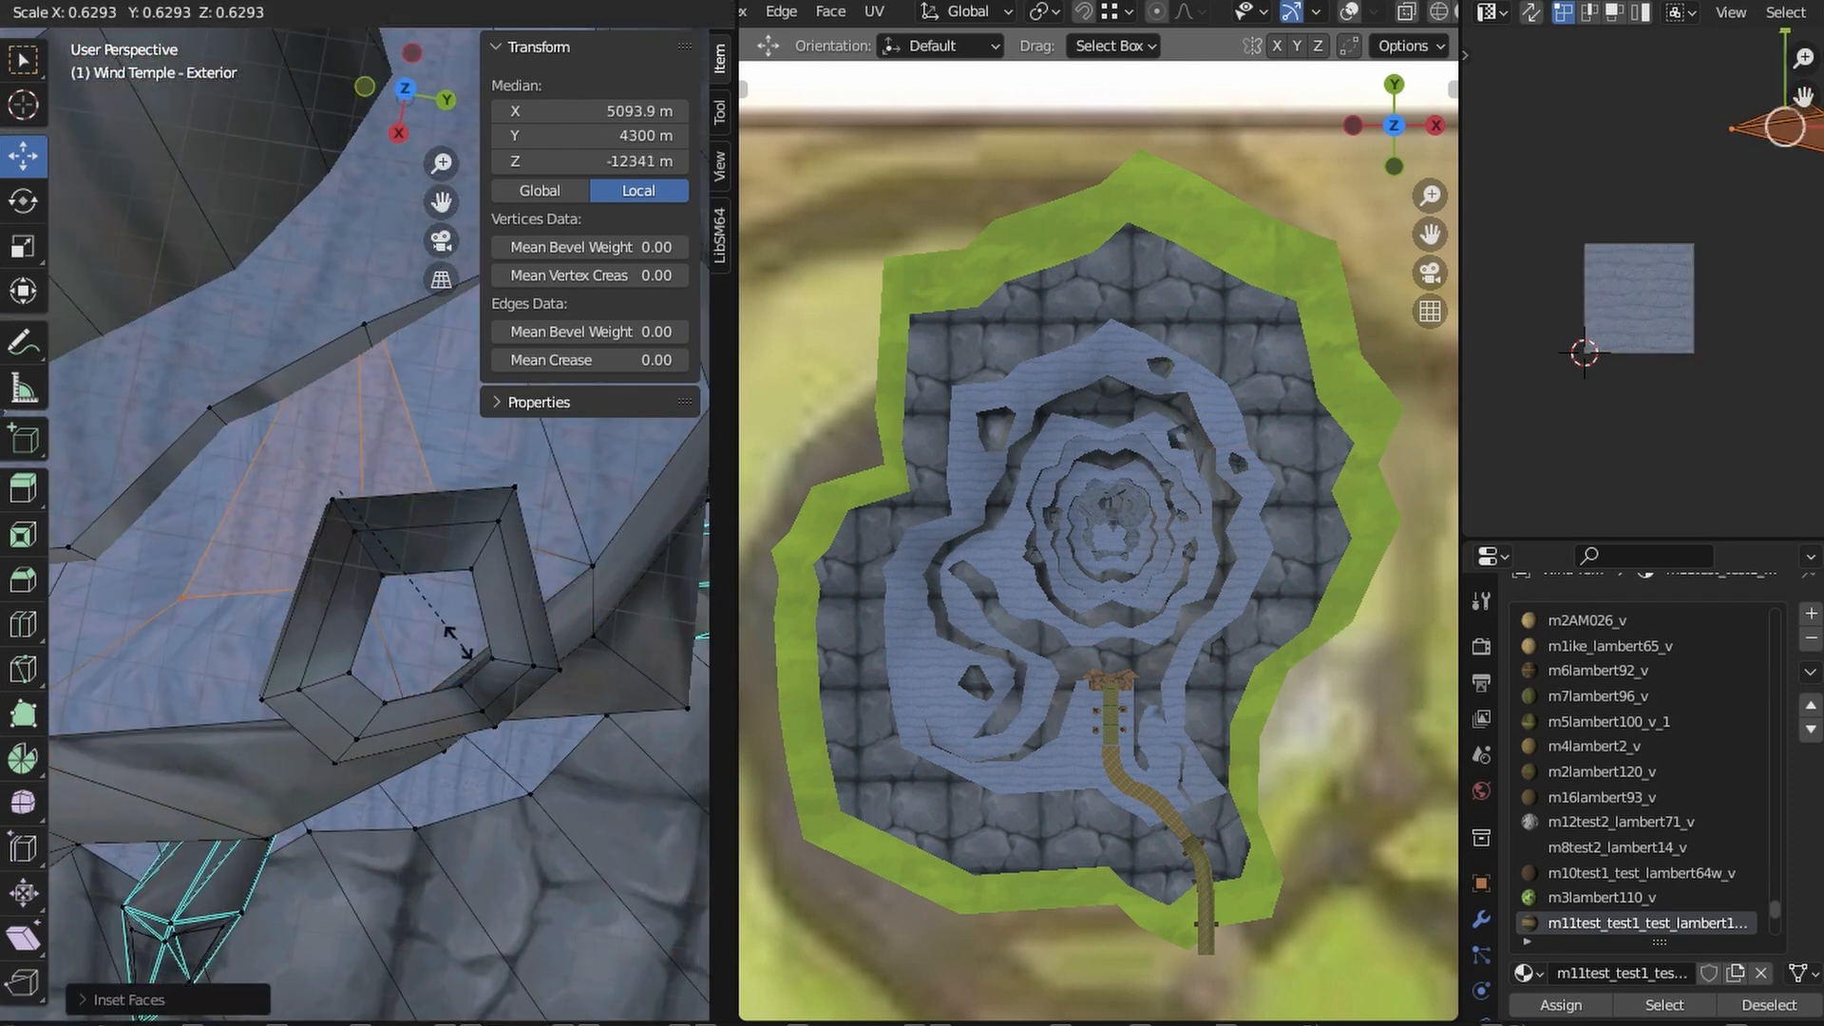
key("x")
left_click(545, 716)
middle_click_drag(545, 717, 427, 631)
- Adjust the plateau hole's vertices against the column's wall in Wireframe shading
left_click(266, 698)
key("z")
left_click(219, 636)
left_click(403, 544, "shift")
left_click(603, 758, "shift")
middle_click_drag(432, 719, 269, 32)
left_click(415, 871, "shift")
left_click(413, 751, "shift")
left_click(404, 770, "shift")
right_click(203, 155)
left_click(203, 155)
- Move a plateau hole vertex along X toward the column's wall in Material Preview shading and select the adjacent one
left_click(271, 570)
key("z")
left_click(435, 743)
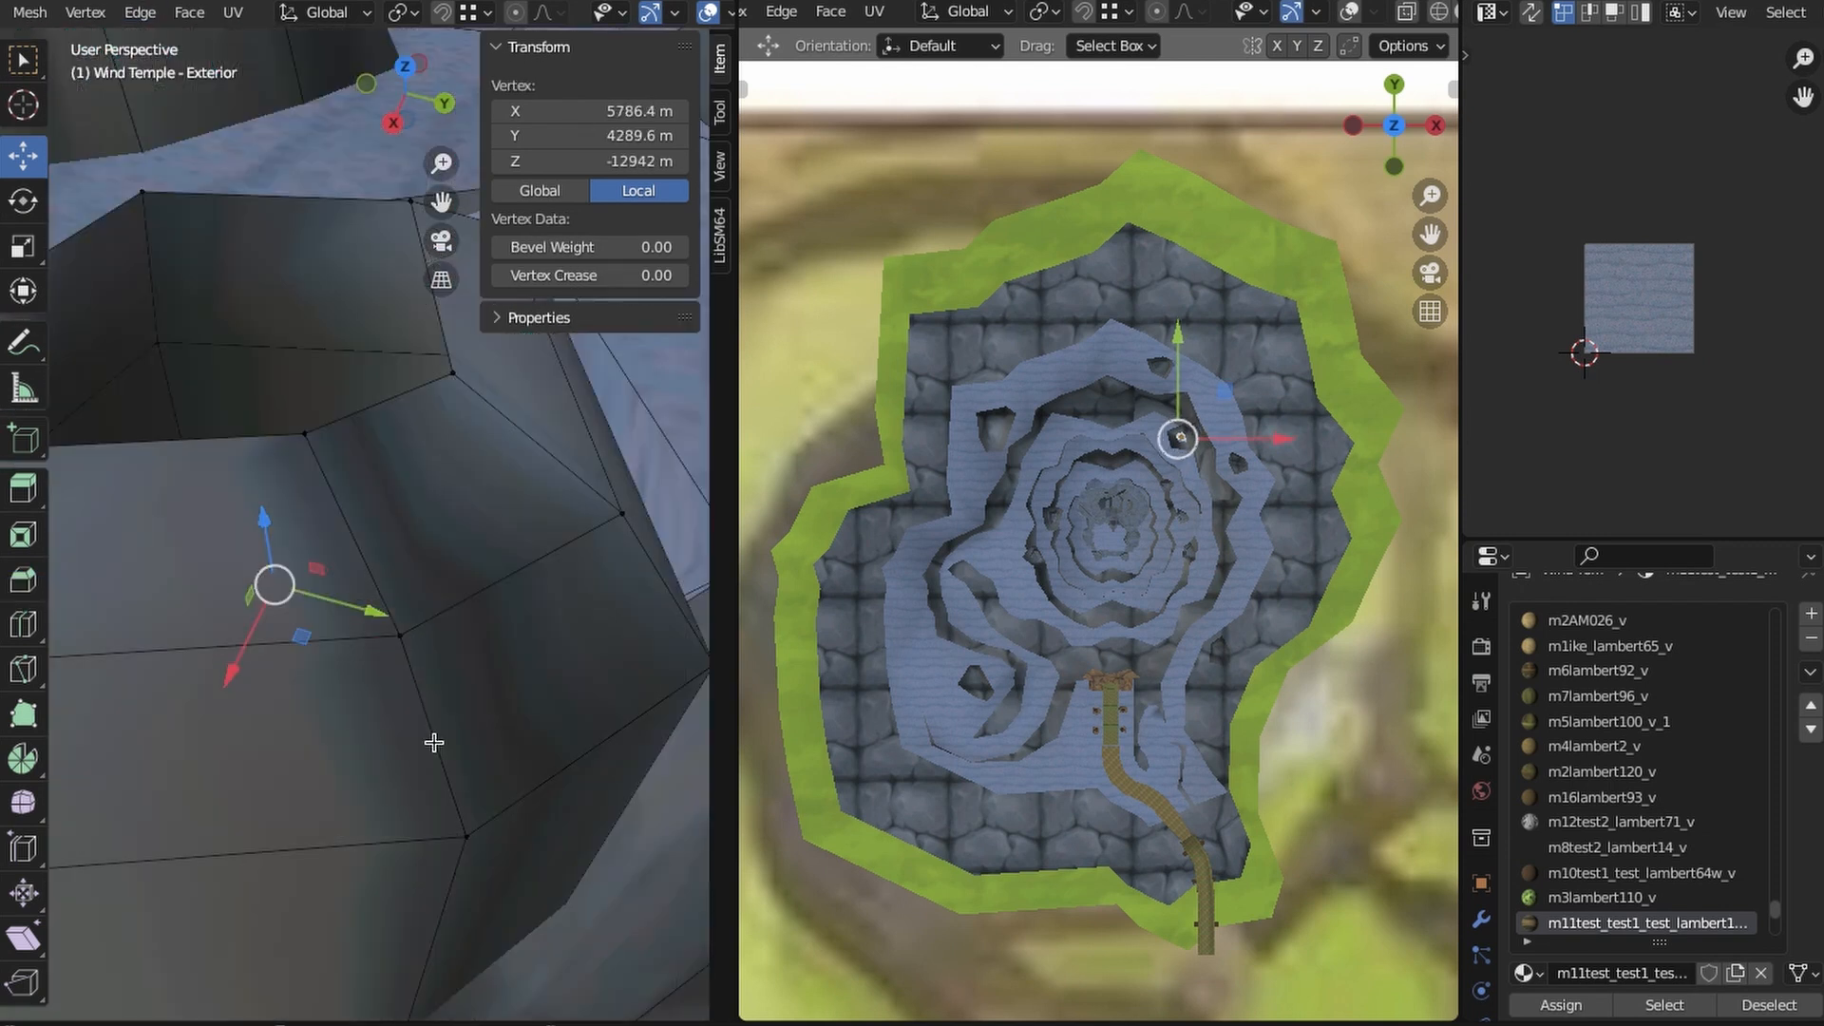
middle_click_drag(434, 743, 504, 549)
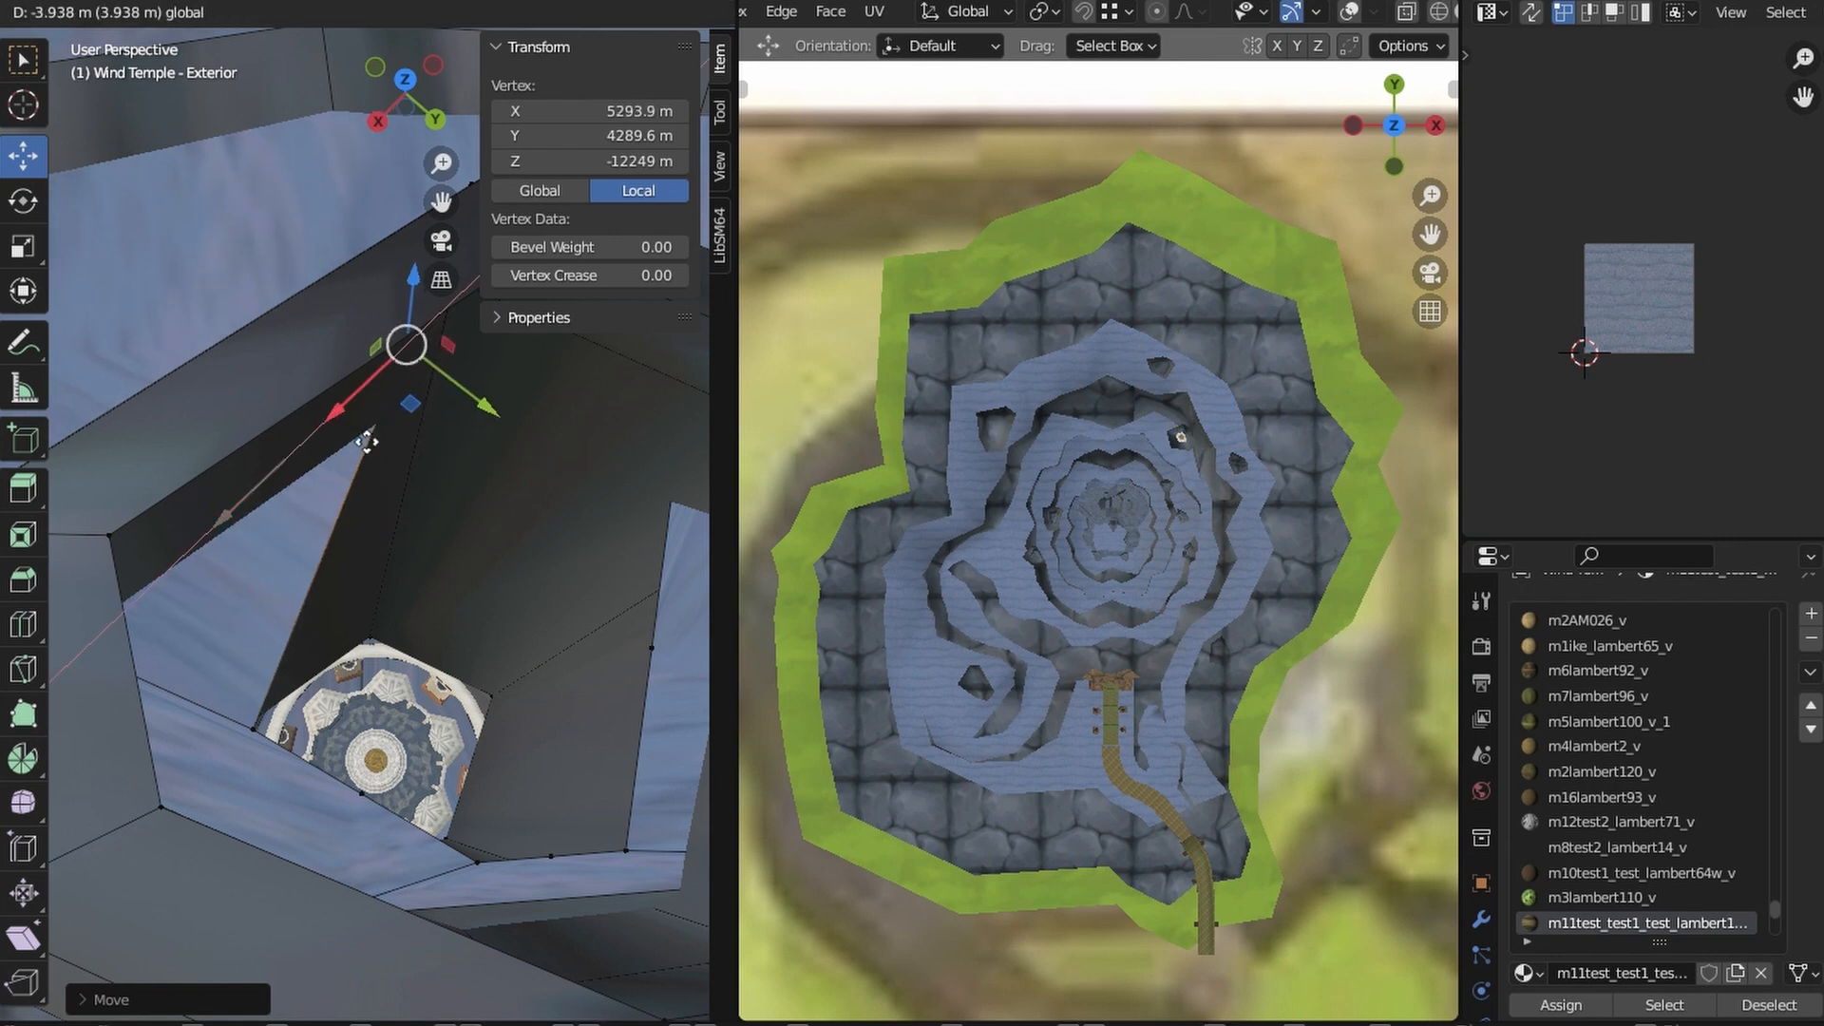
left_click(256, 727)
mouse_move(257, 727)
middle_mouse_down()
mouse_move(143, 729)
mouse_move(271, 725)
middle_mouse_up()
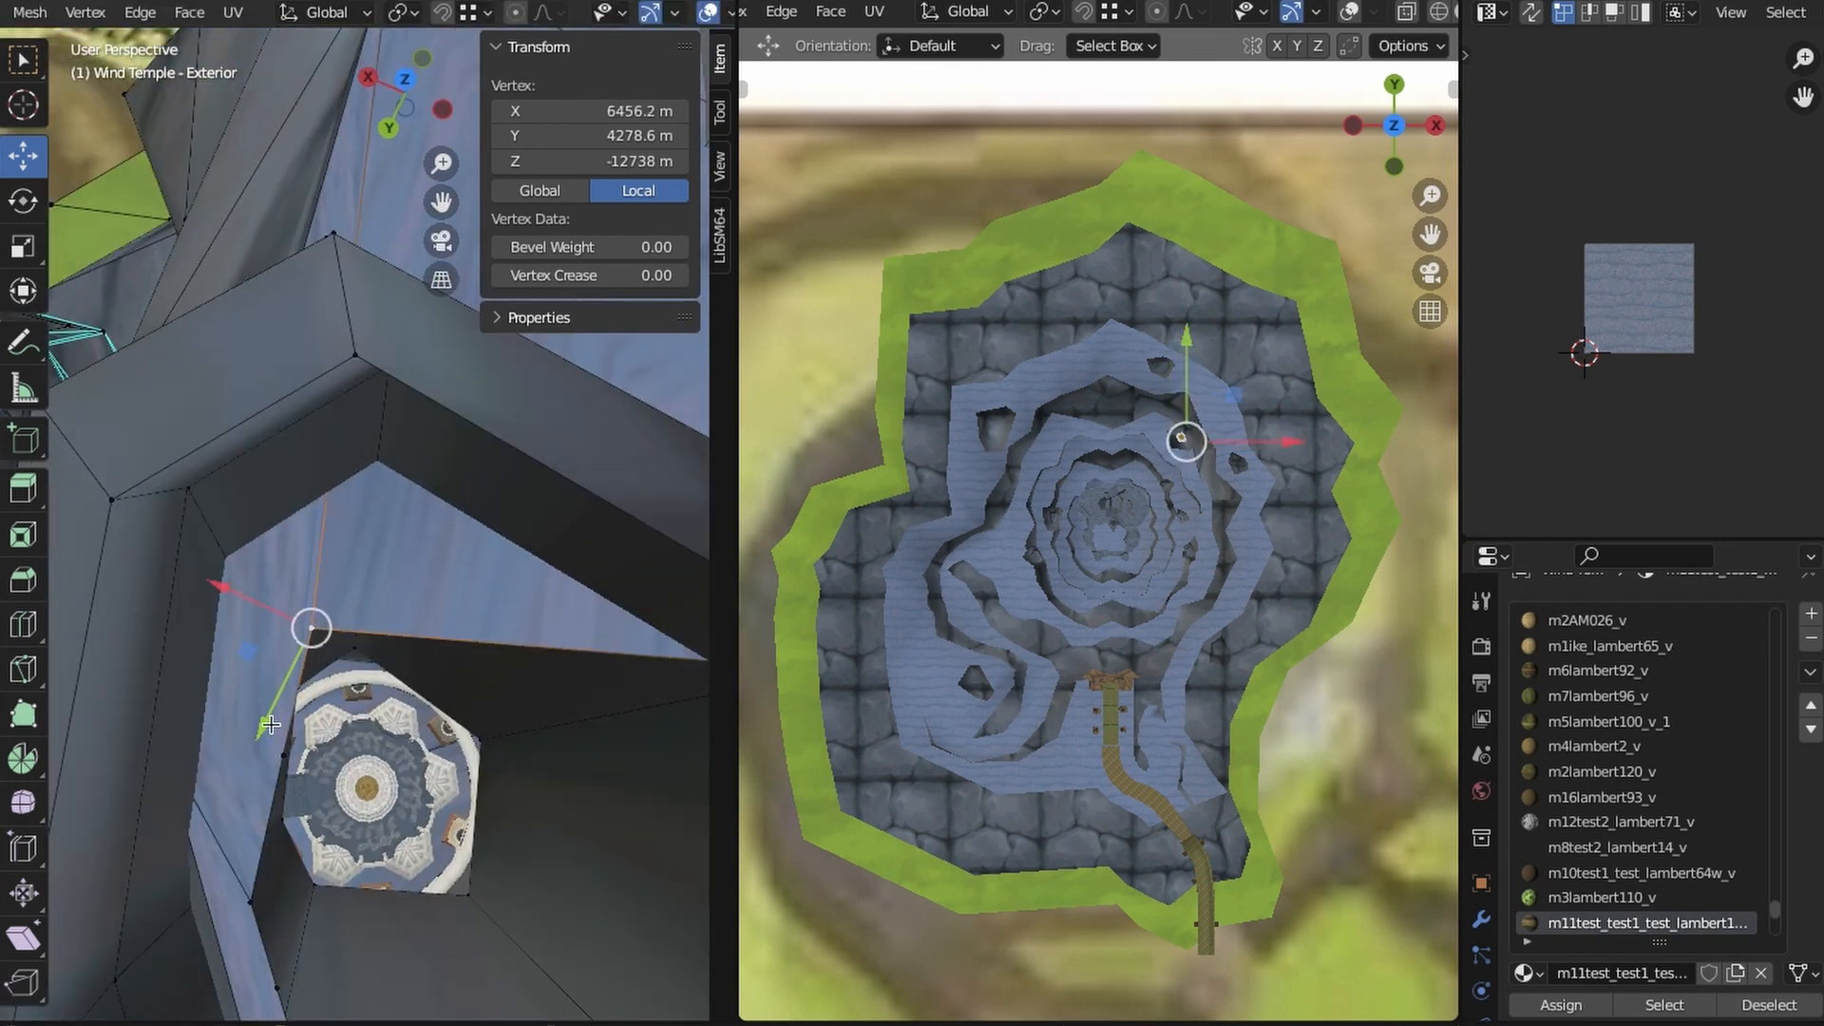
- Move the plateau hole's boundary vertices near its narrow tip against the column's wall
middle_click_drag(307, 570, 356, 579)
left_click(355, 579)
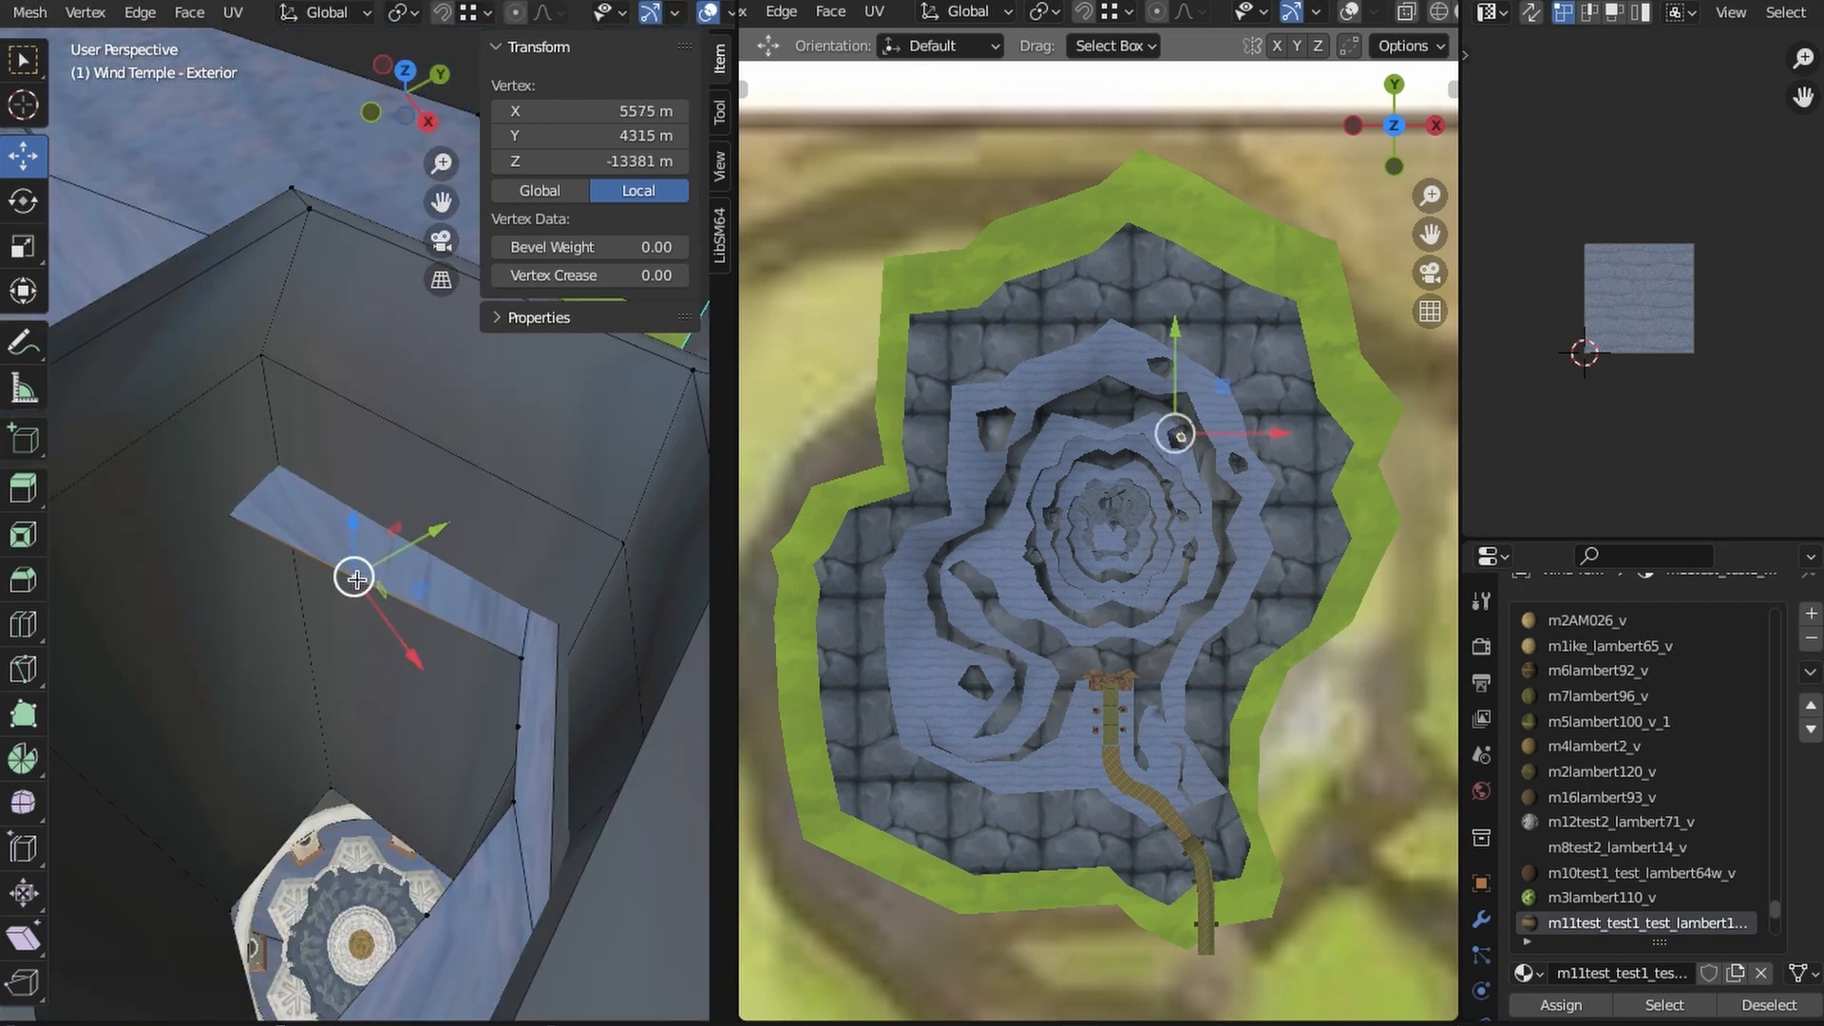
left_click(516, 660)
middle_click_drag(516, 659, 504, 590)
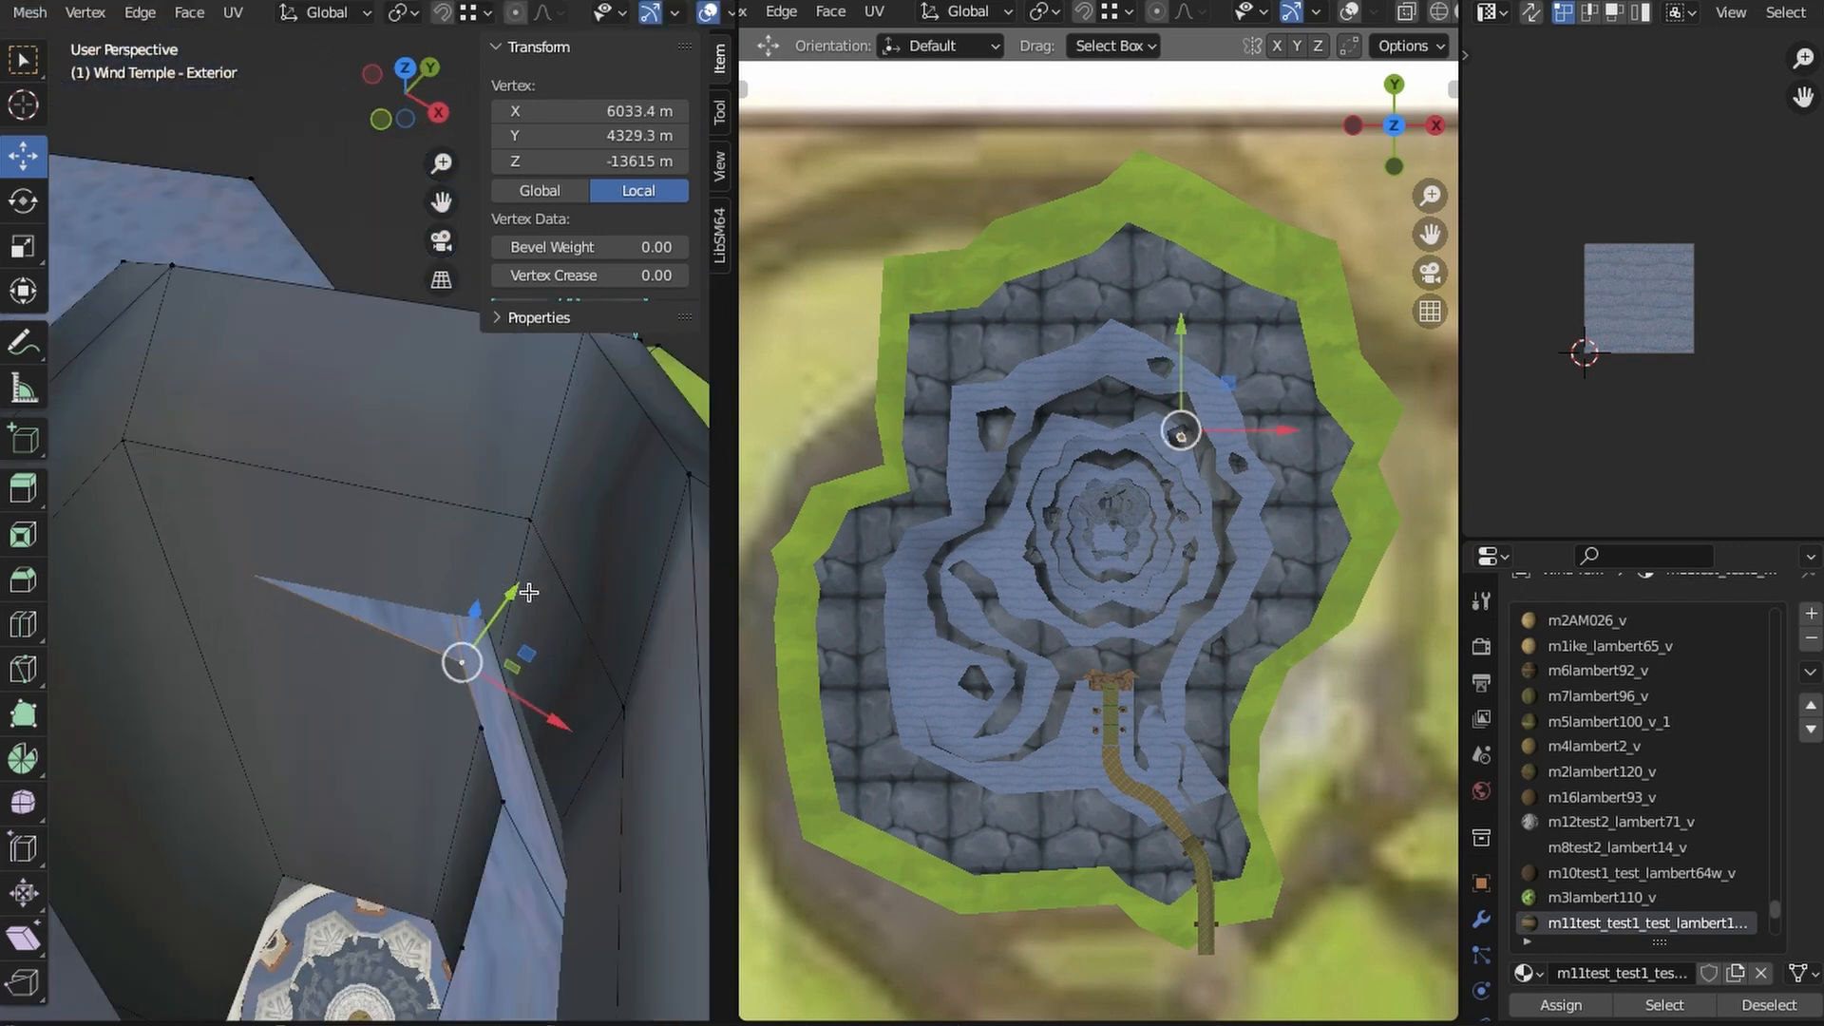
middle_click_drag(523, 568, 226, 715)
left_click(327, 703)
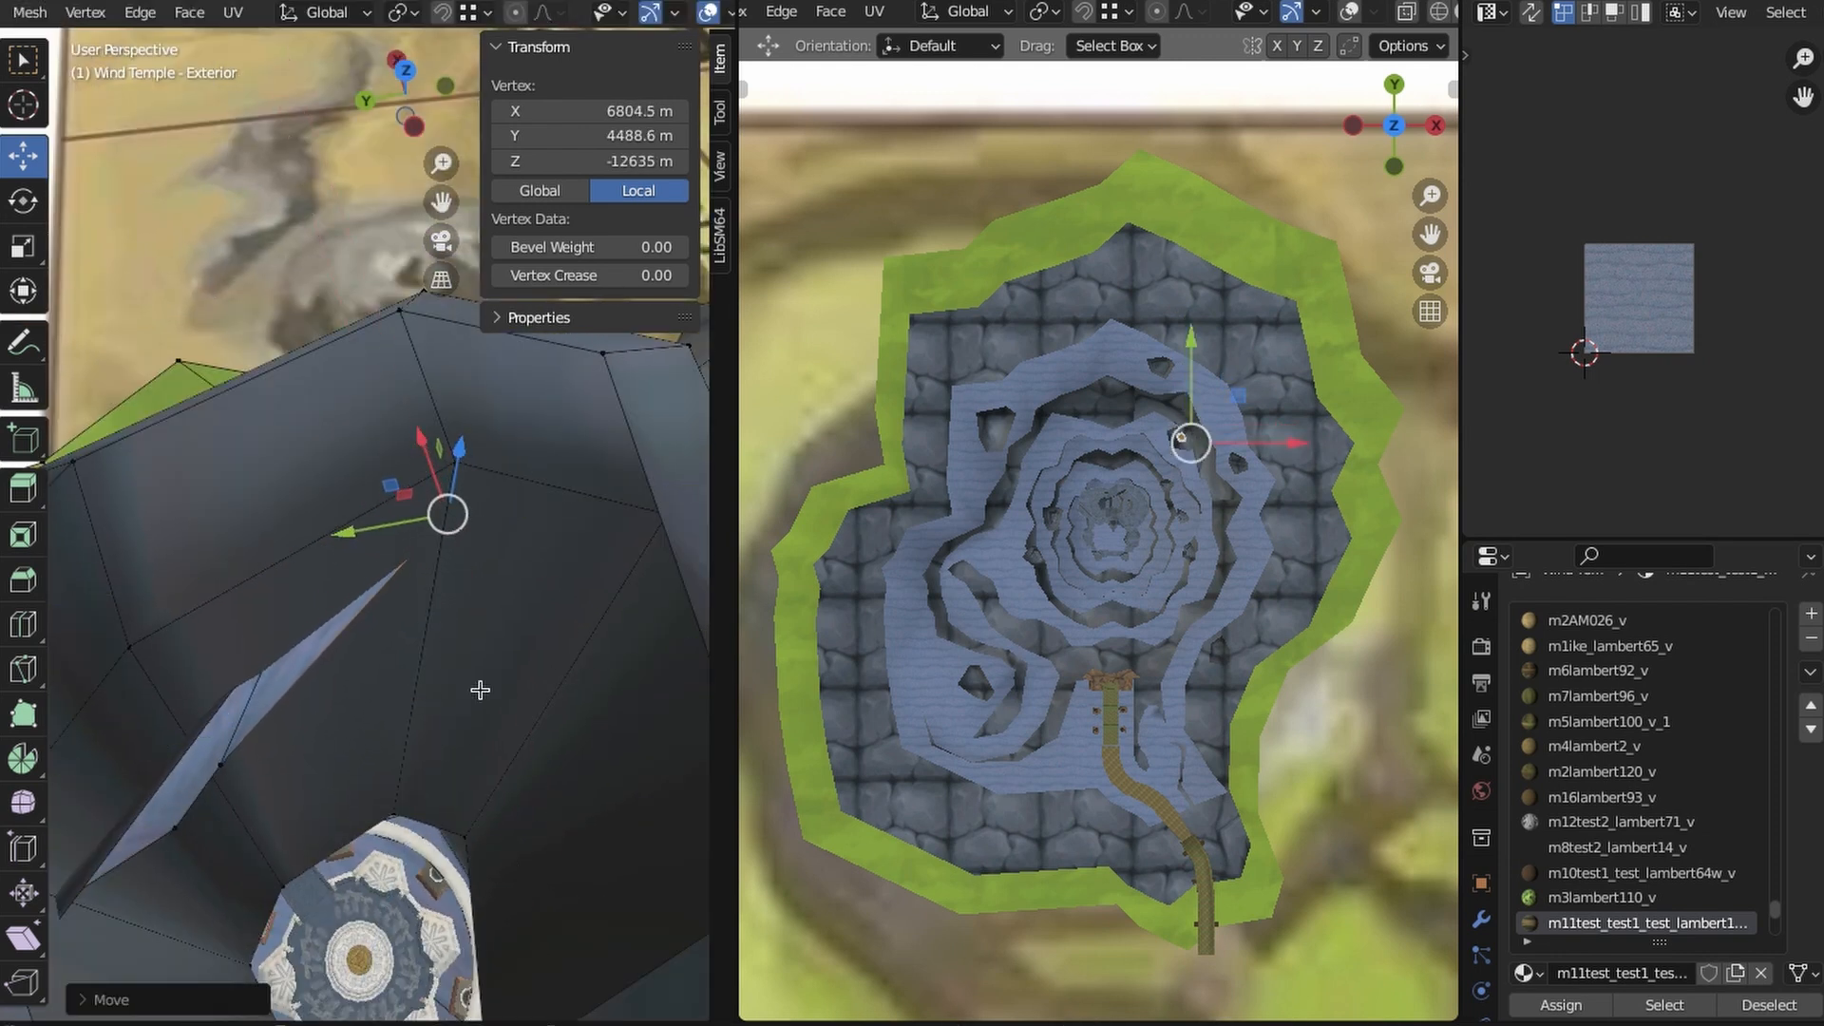
- Pull the remaining plateau hole vertices along Y so the sliver edge tucks into the column's wall
middle_click_drag(480, 689, 279, 673)
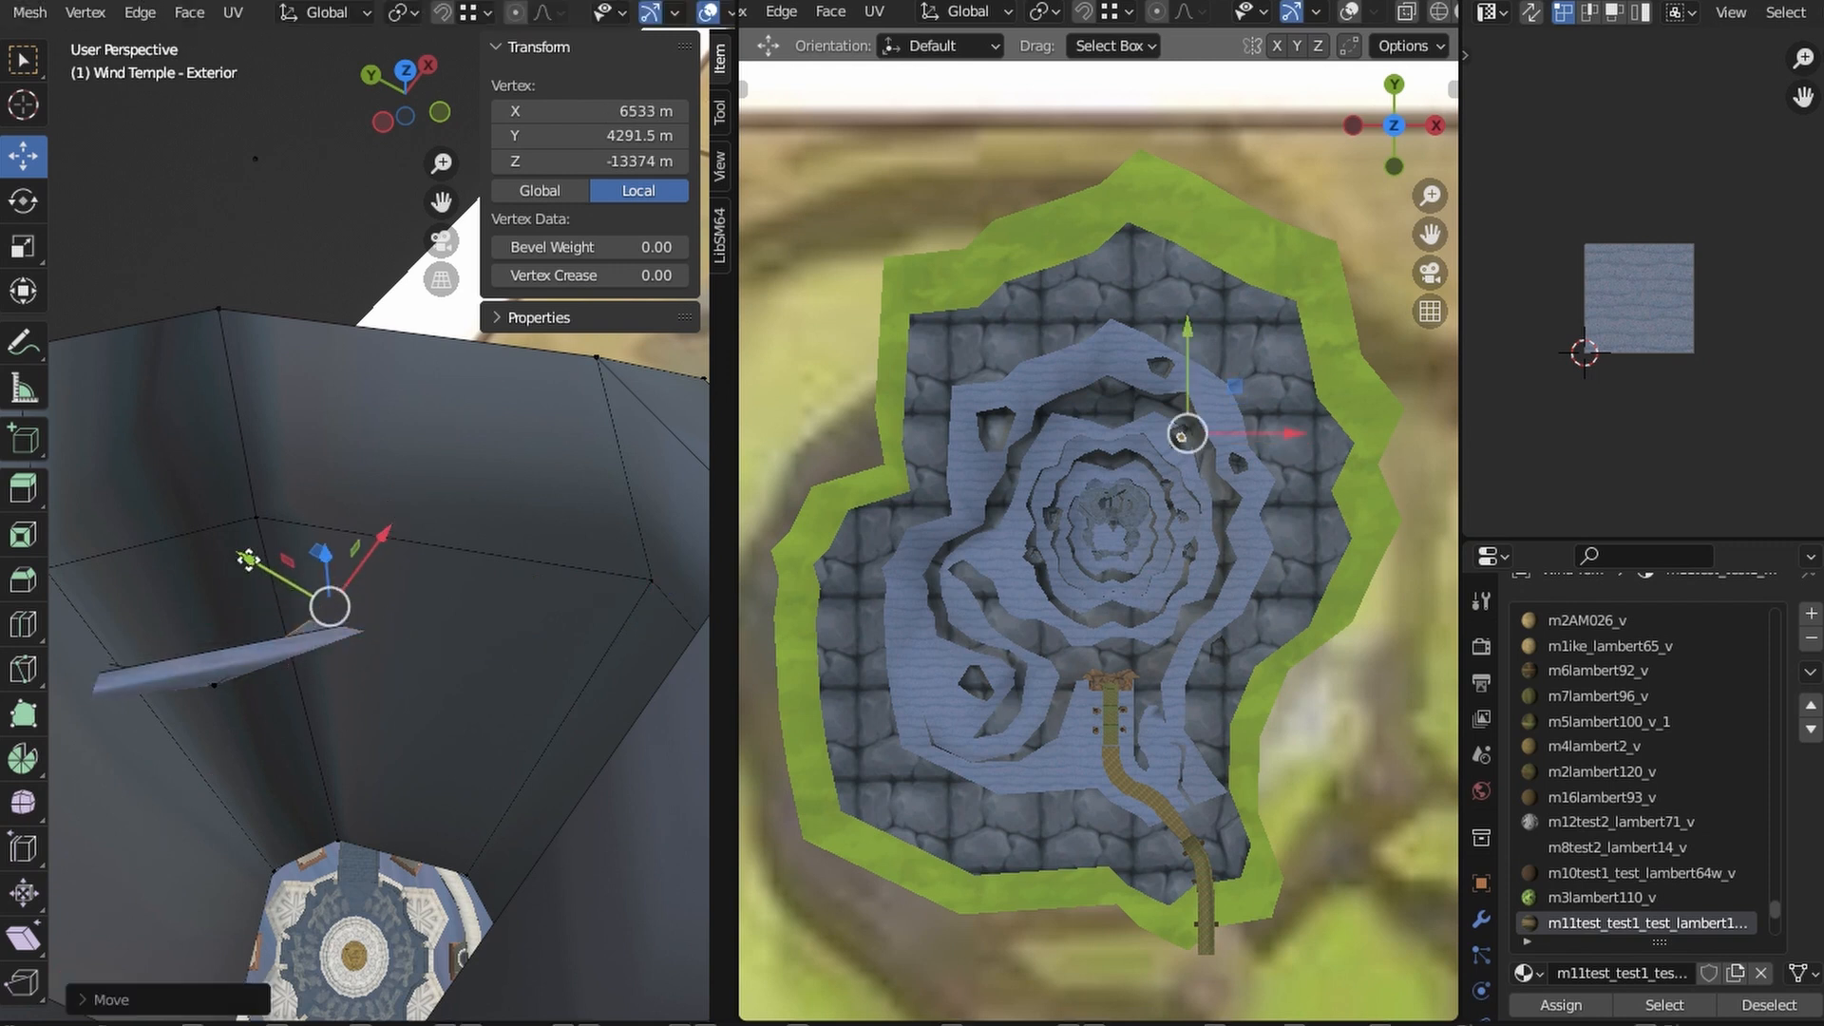
left_click(215, 685)
middle_click_drag(546, 805, 366, 797)
mouse_move(324, 630)
left_mouse_down()
mouse_move(308, 577)
mouse_move(395, 578)
left_mouse_up()
mouse_move(546, 764)
middle_mouse_down()
mouse_move(416, 822)
mouse_move(317, 664)
middle_mouse_up()
- Subdivide the plateau edge between two boundary vertices beside the column, picking them in Wireframe shading
key("z")
left_click(114, 659)
left_click(467, 560)
mouse_move(466, 560)
middle_mouse_down()
mouse_move(408, 636)
mouse_move(615, 522)
middle_mouse_up()
left_click(579, 497, "shift")
left_click(140, 14)
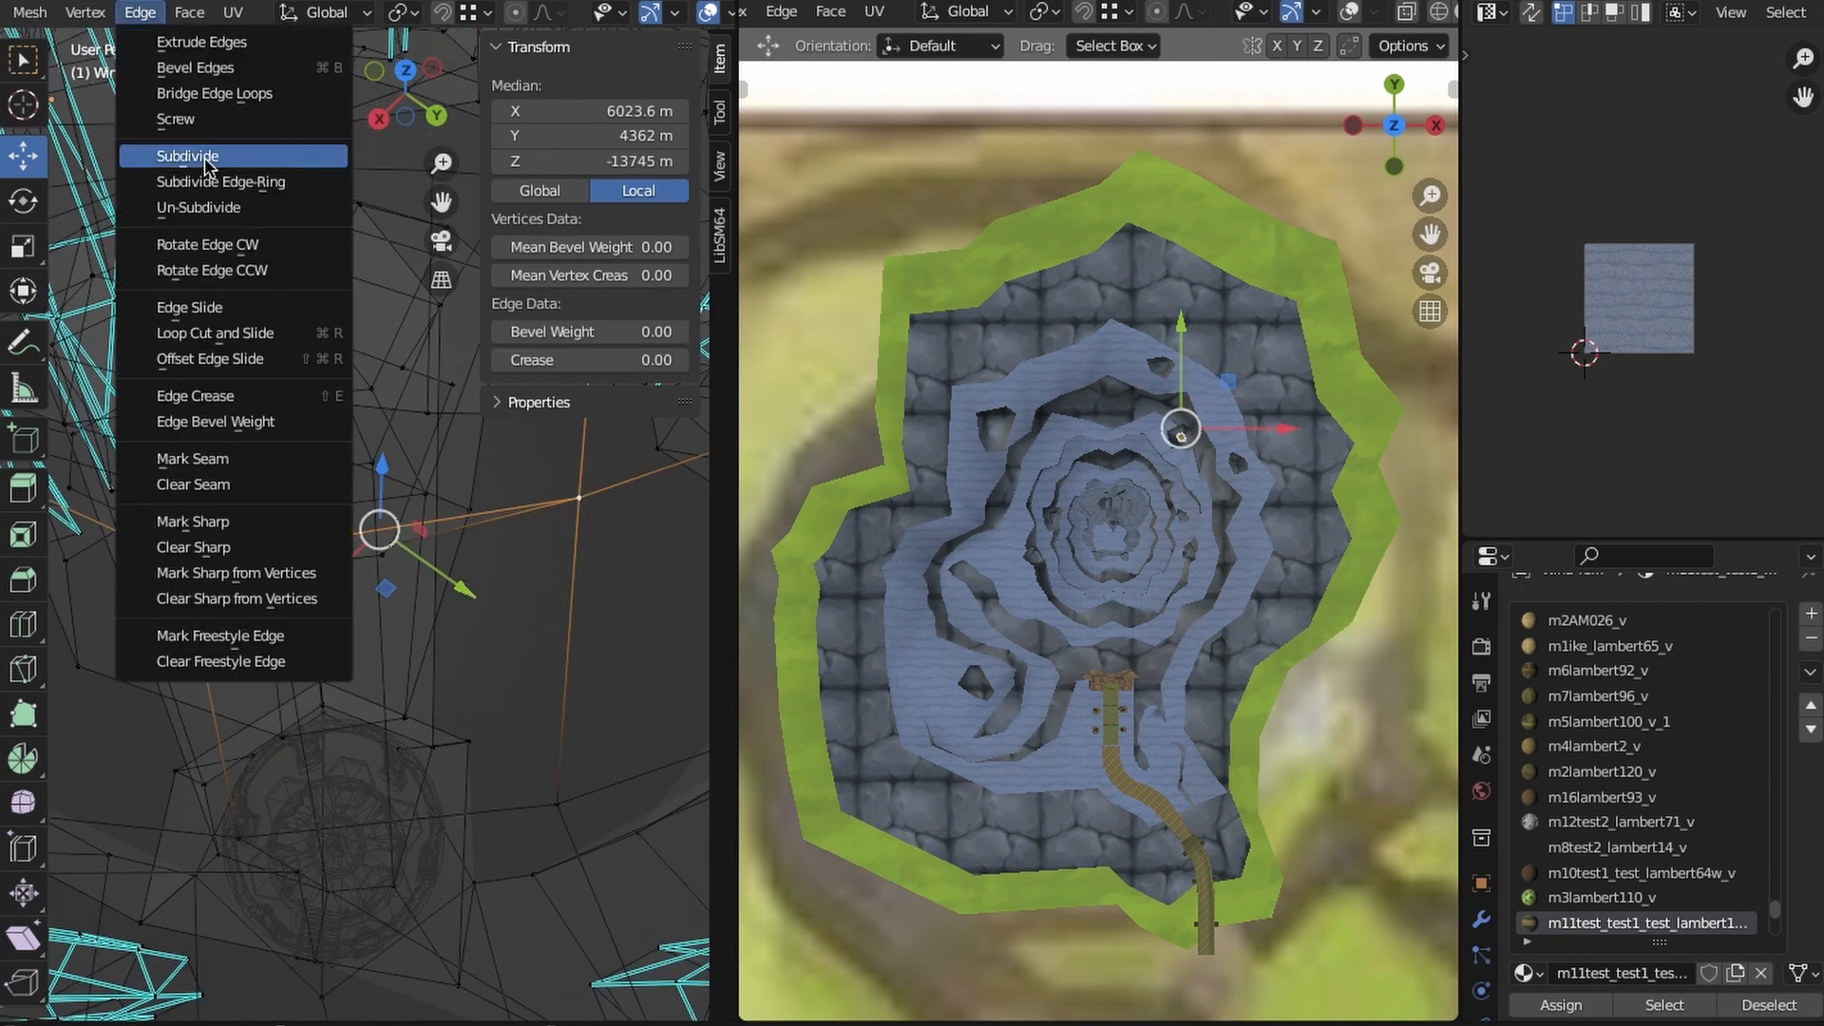
left_click(206, 157)
left_click(404, 715)
middle_click_drag(306, 912, 276, 879)
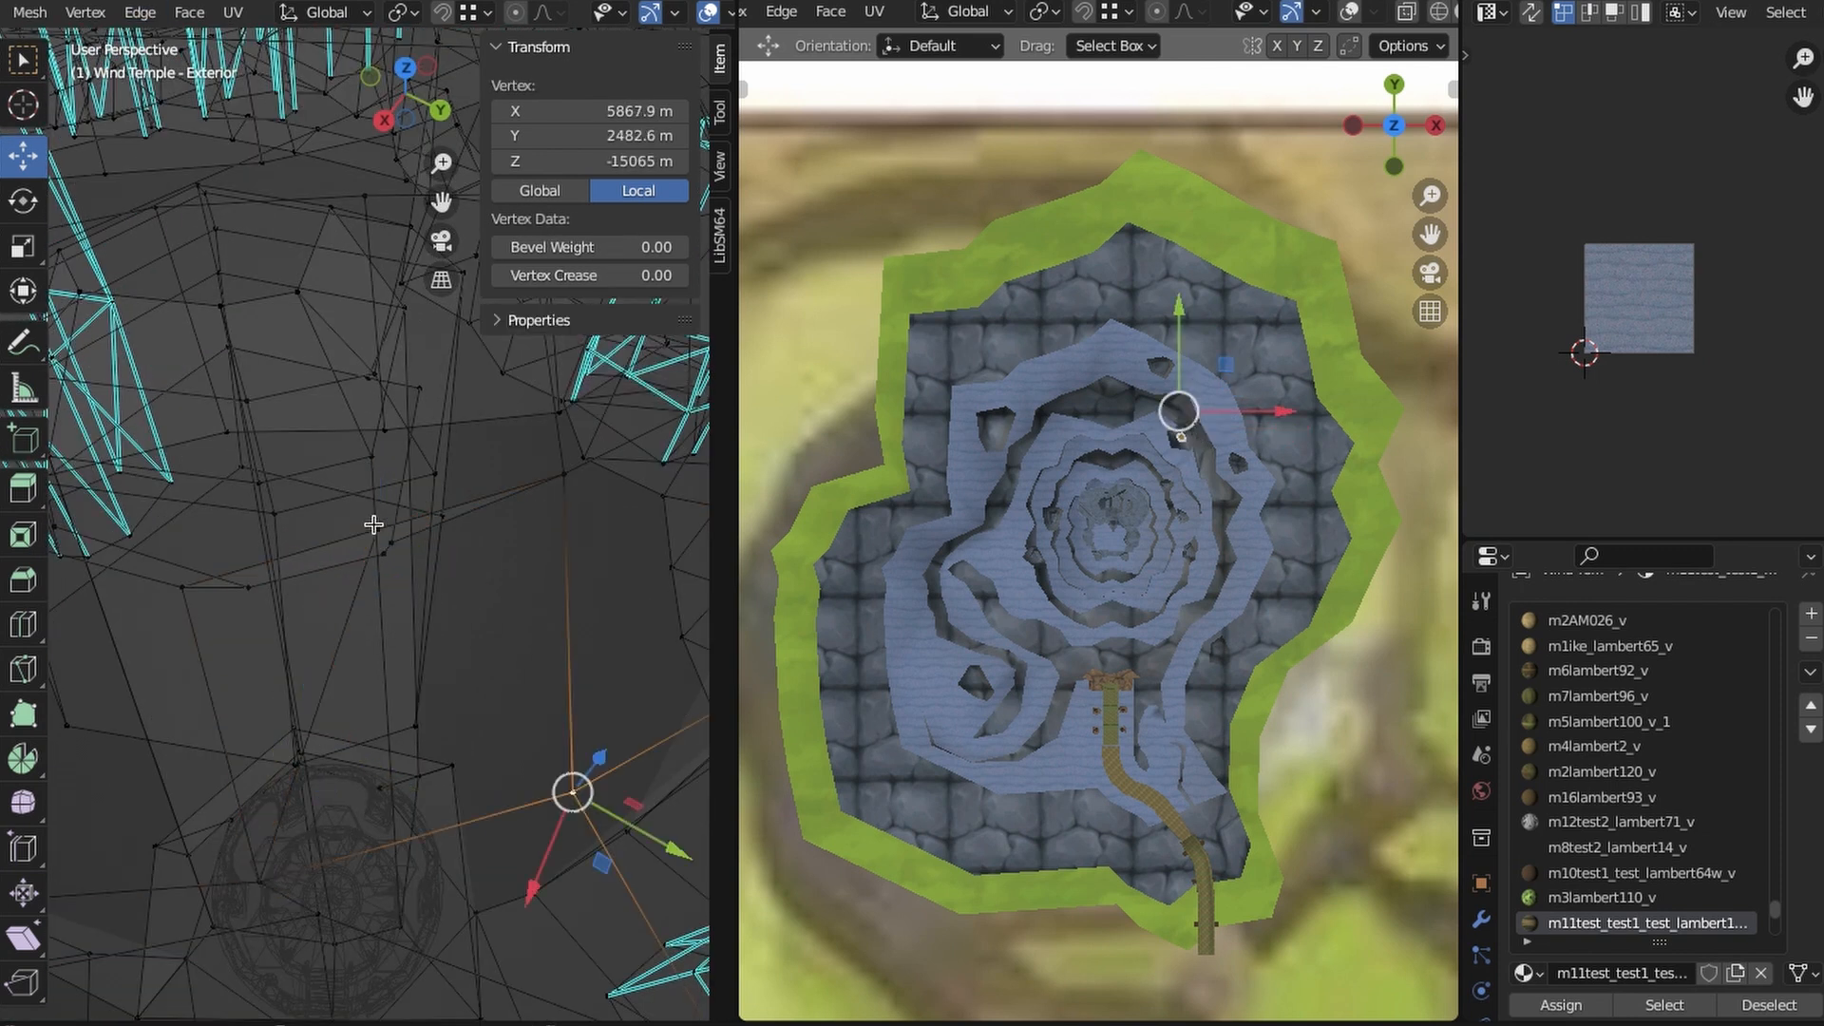
- Select the plateau vertex at the column's lower corner and shift it toward the column's wall
middle_click_drag(423, 583, 379, 531)
left_click(399, 708)
middle_click_drag(413, 774, 381, 636)
left_click_drag(384, 608, 414, 581)
middle_click_drag(504, 666, 459, 753)
left_click(422, 725)
left_click(330, 619)
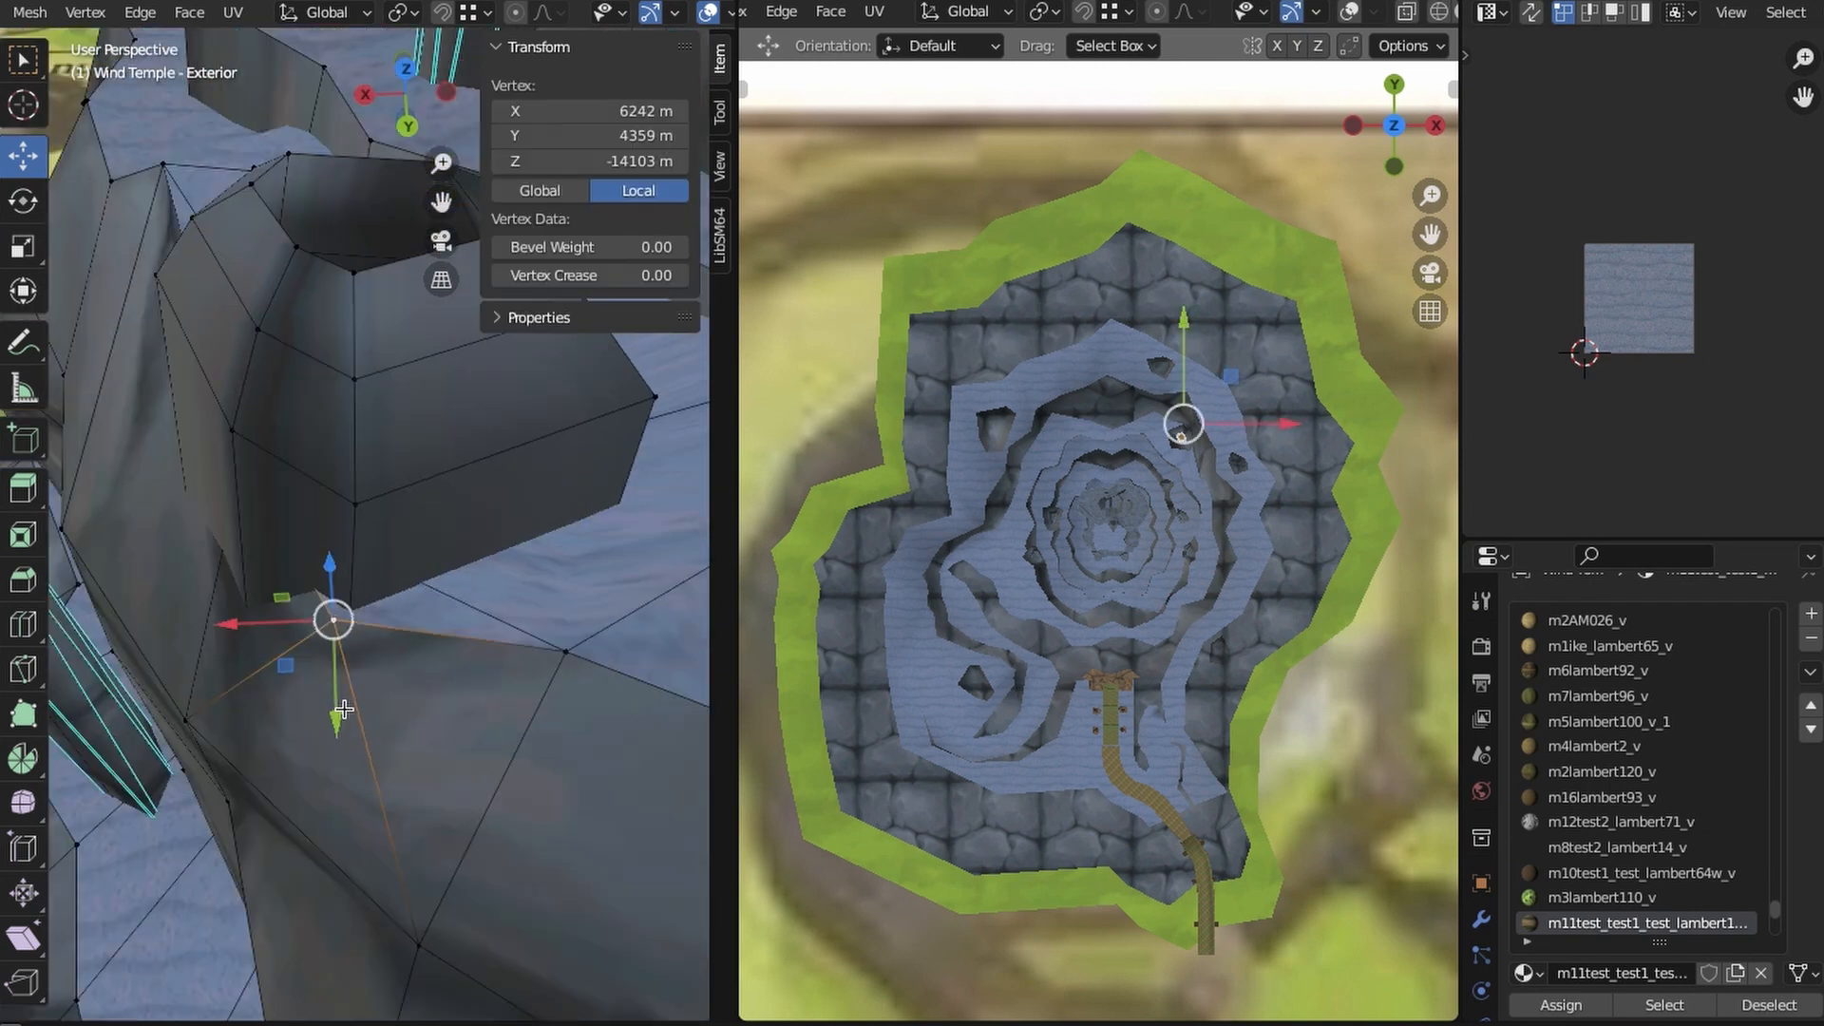
middle_click_drag(340, 712, 308, 724)
middle_click_drag(619, 781, 400, 740)
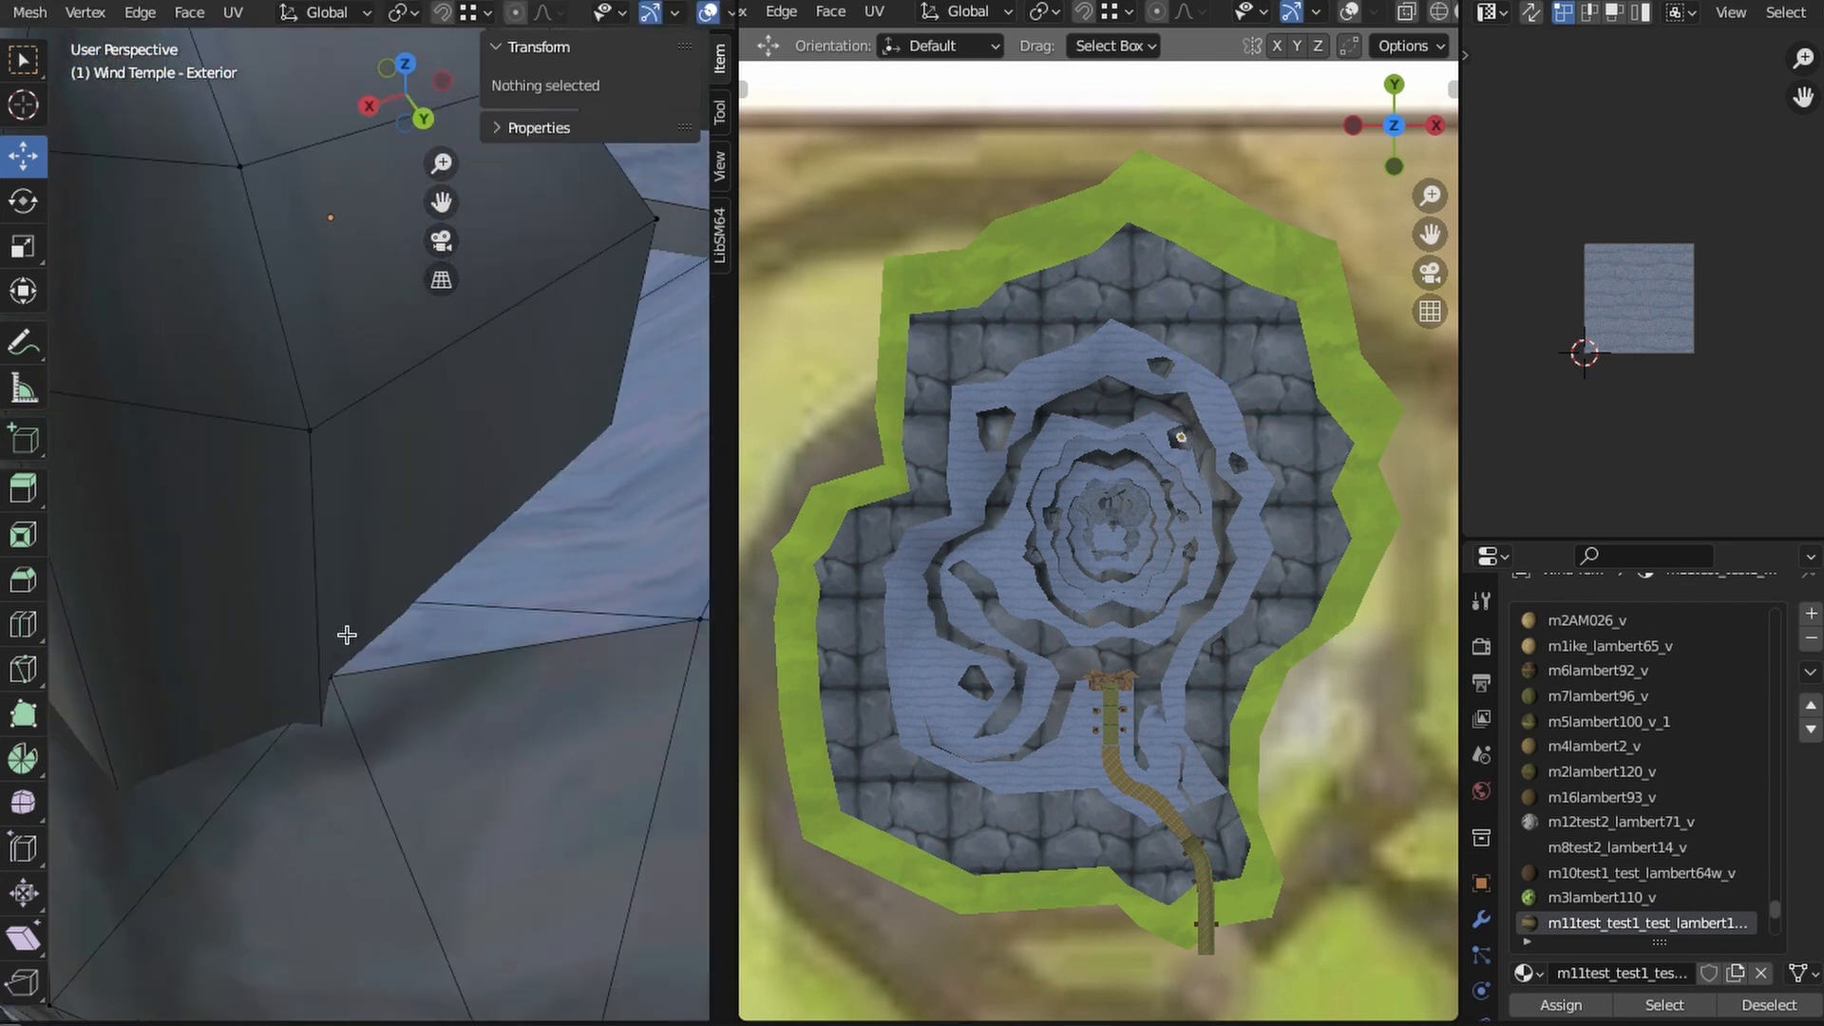
- Check the corner vertex's position in Wireframe shading, clear the selection and return to Material Preview shading
mouse_move(347, 634)
middle_mouse_down()
mouse_move(232, 537)
mouse_move(281, 647)
mouse_move(240, 583)
mouse_move(324, 608)
middle_mouse_up()
key("shift+z")
left_click(241, 582)
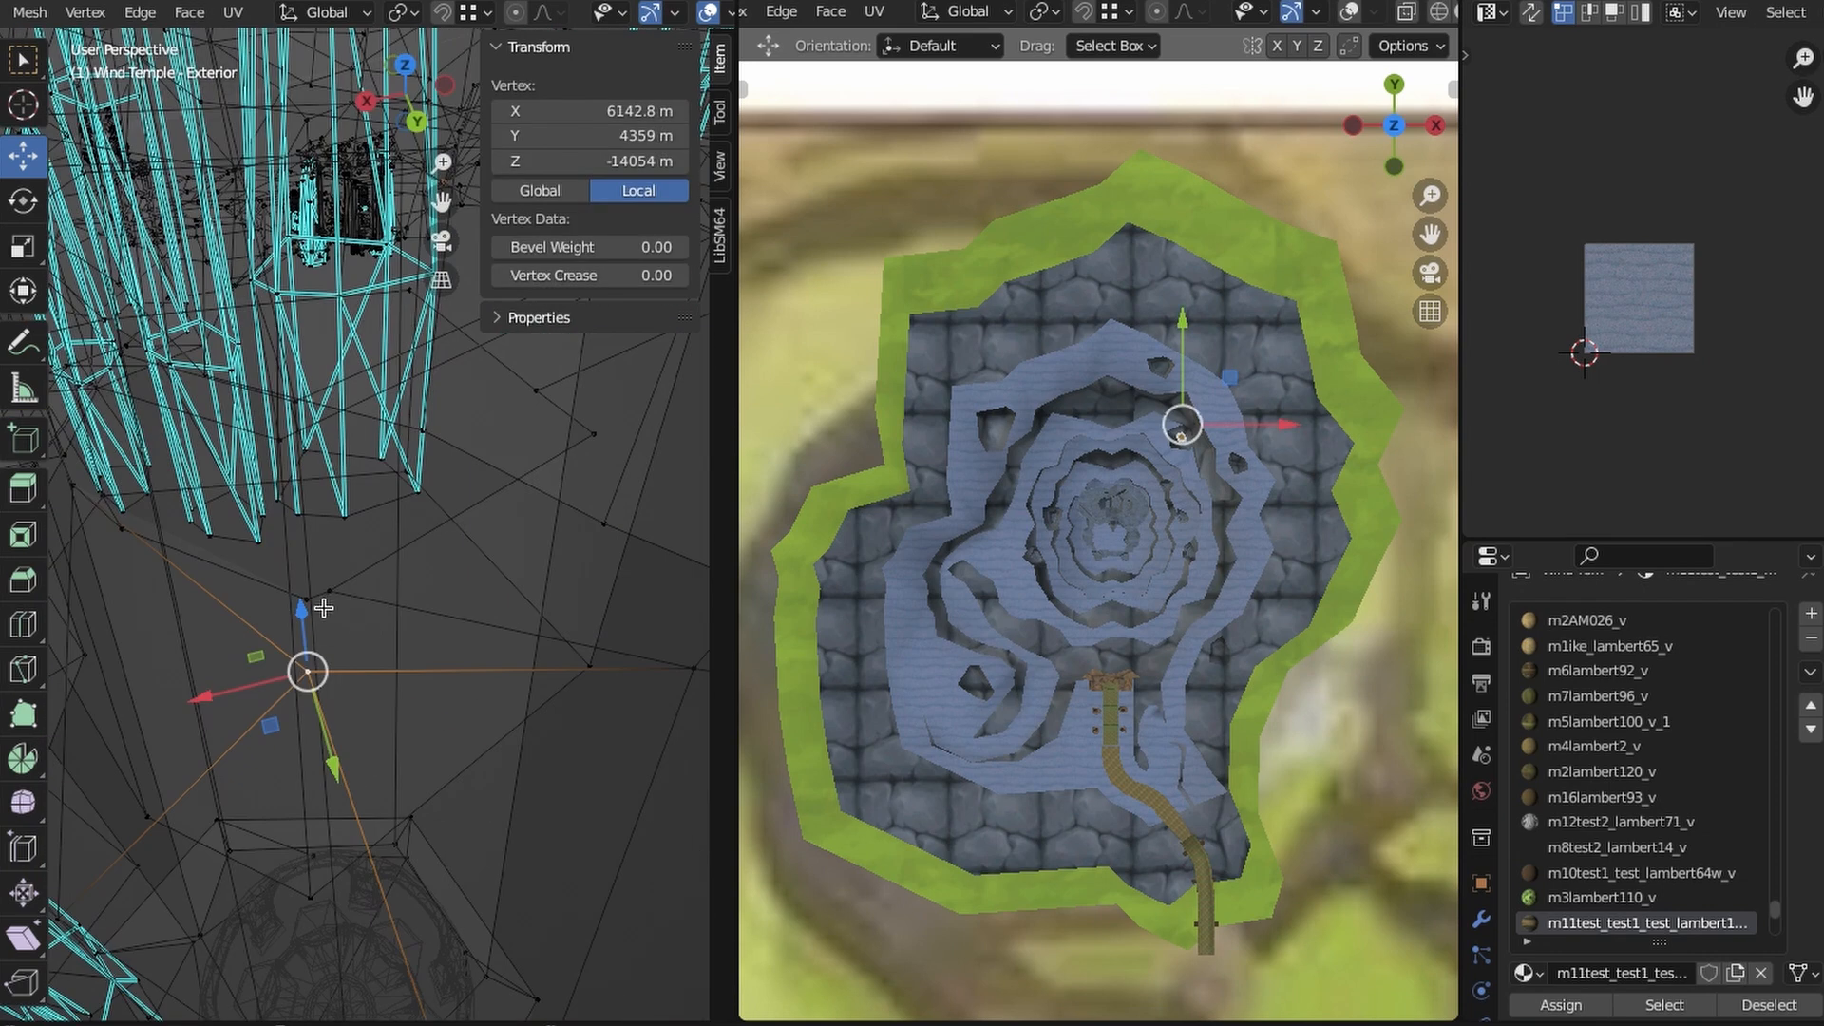
key("alt+a")
key("shift+z")
mouse_move(474, 618)
middle_mouse_down()
mouse_move(407, 716)
mouse_move(285, 697)
mouse_move(431, 562)
mouse_move(399, 763)
mouse_move(399, 660)
mouse_move(337, 731)
middle_mouse_up()
scroll(399, 763, "up", 3)
- Examine the column's opening and the pedestal inside it from the top in both viewports
left_click(406, 83)
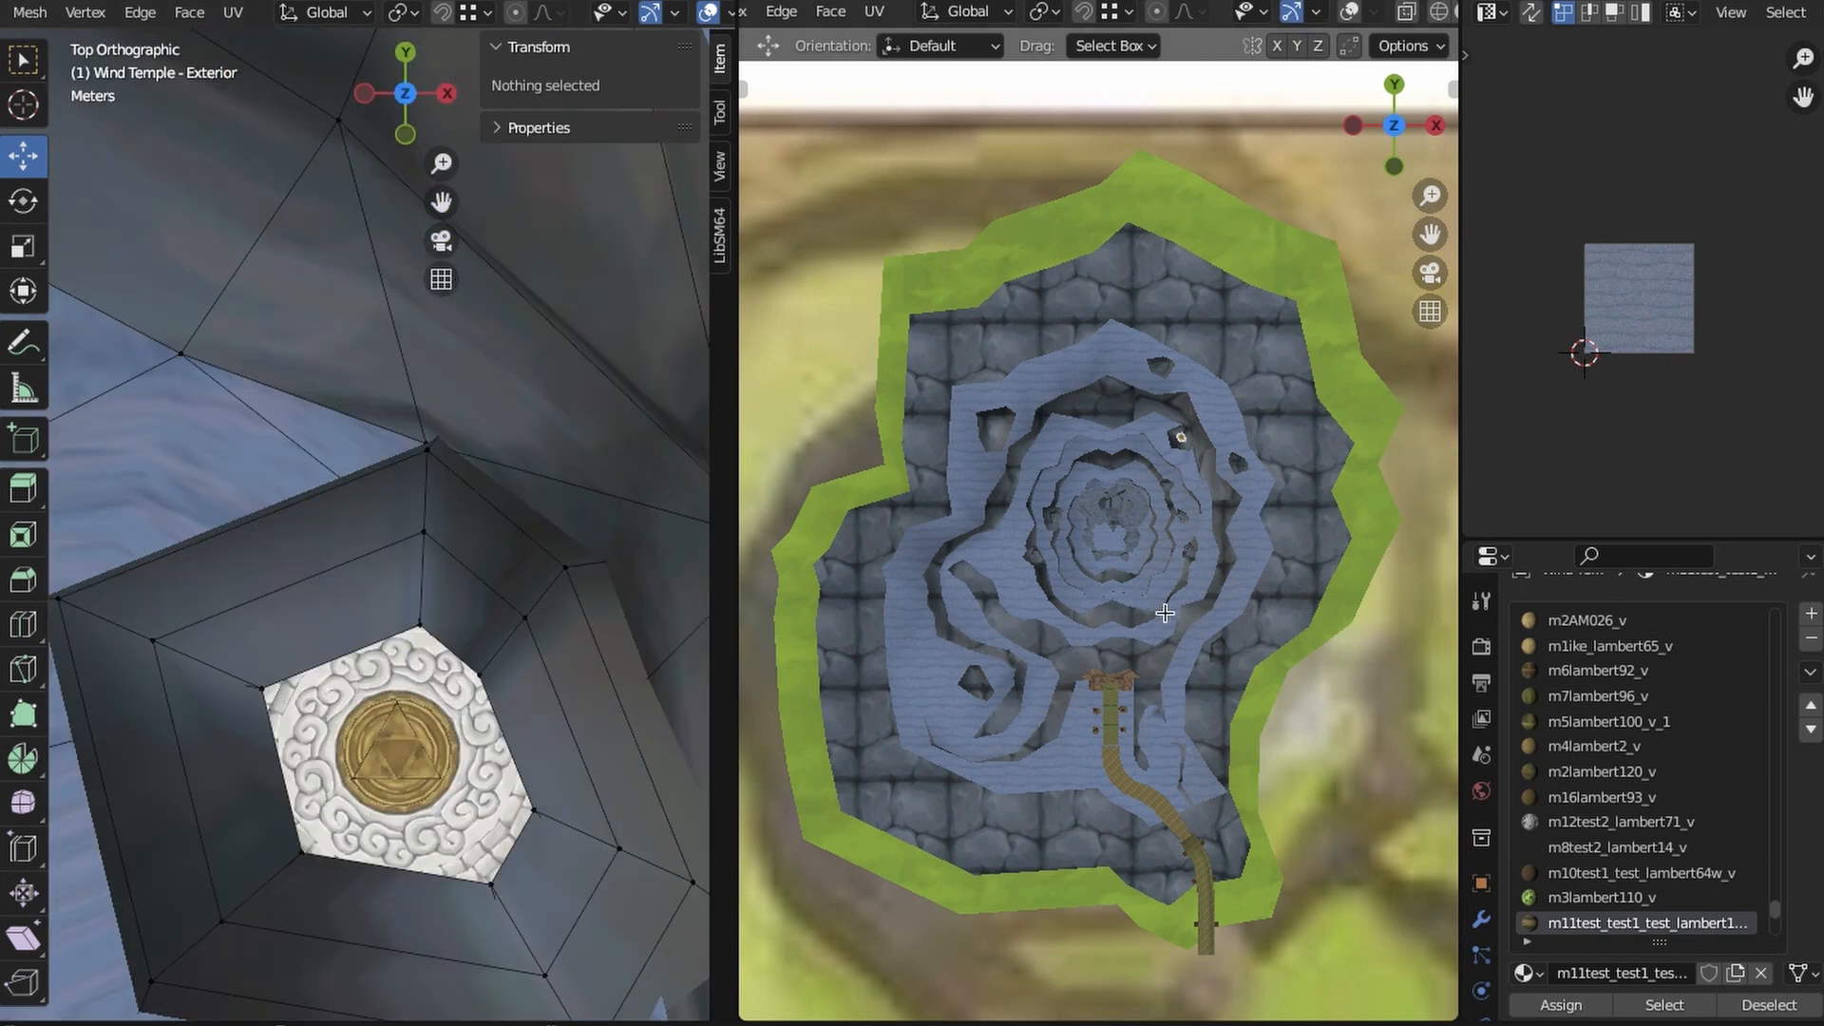
scroll(1204, 470, "up", 7)
middle_click_drag(1203, 470, 1117, 678, "shift")
scroll(1117, 677, "up", 8)
middle_click_drag(950, 608, 1149, 450, "shift")
scroll(1148, 451, "up", 2)
scroll(1069, 831, "up", 1)
middle_click_drag(1069, 831, 1111, 814, "shift")
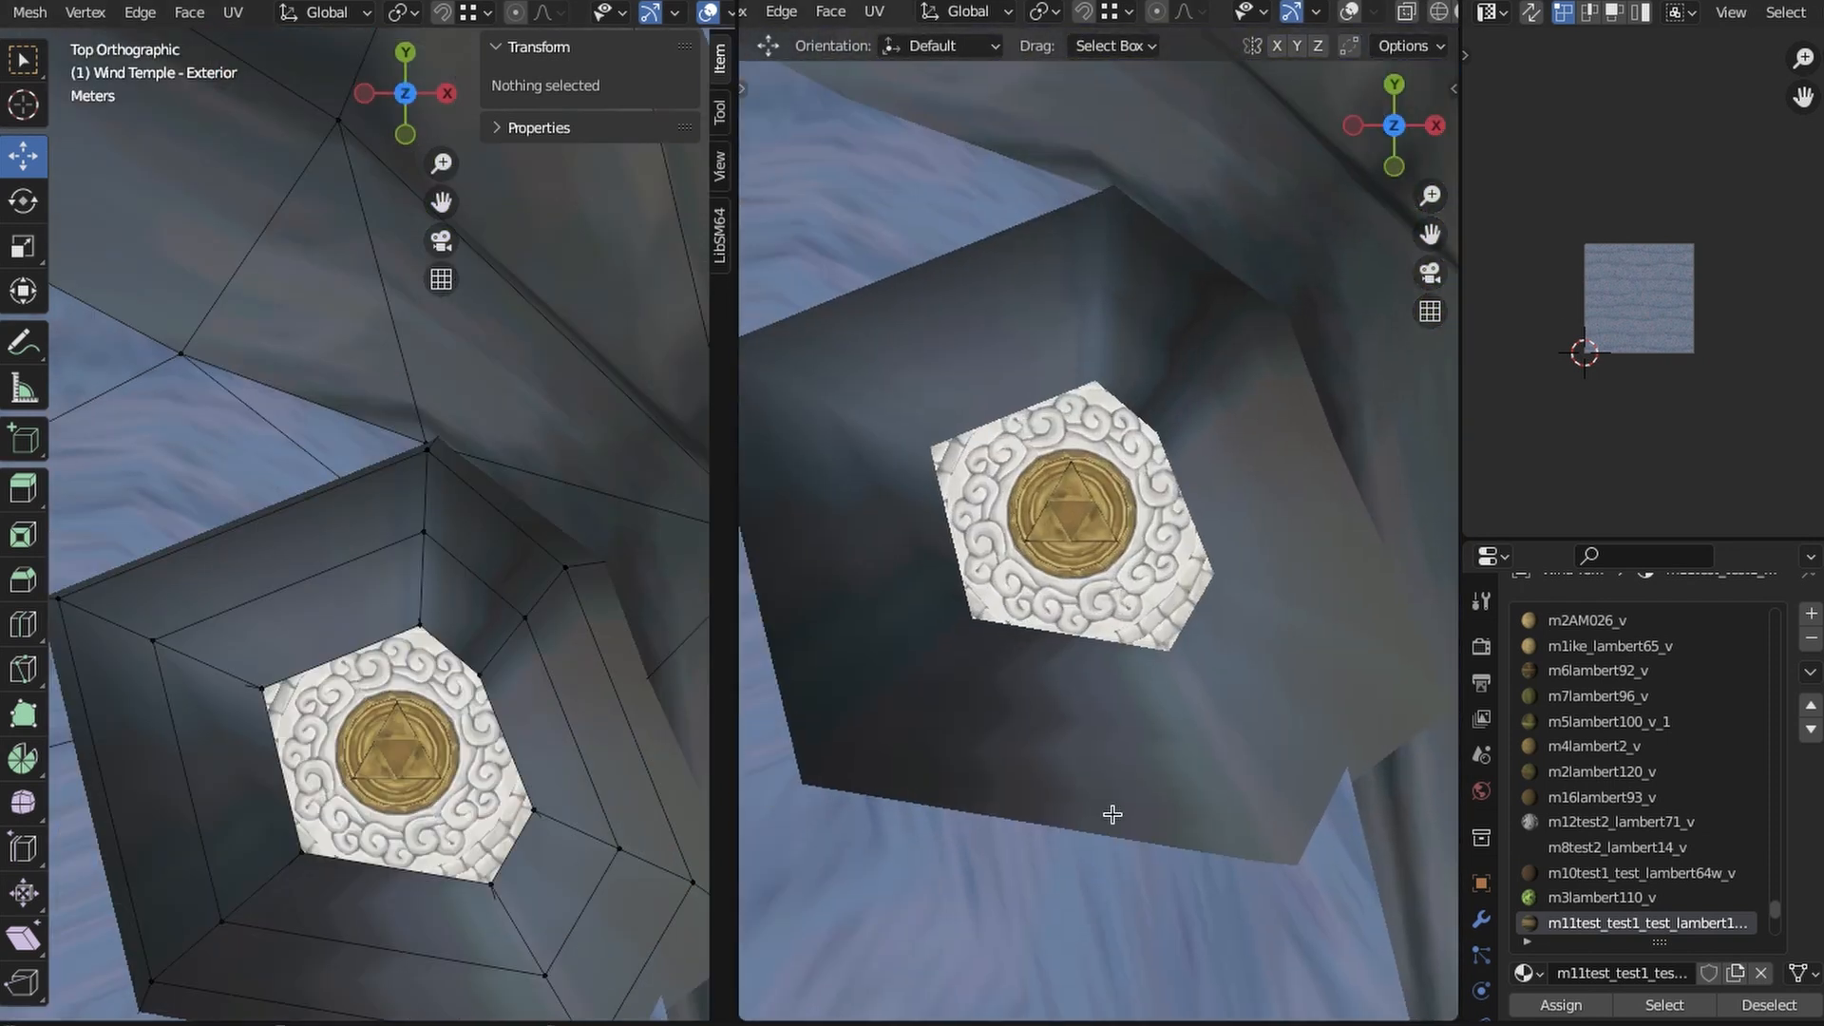
- Select the column's upper faces and rim vertices all the way around
scroll(1112, 814, "down", 4)
middle_click_drag(365, 781, 570, 627)
key("l")
middle_click_drag(570, 722, 381, 473)
left_click(376, 598)
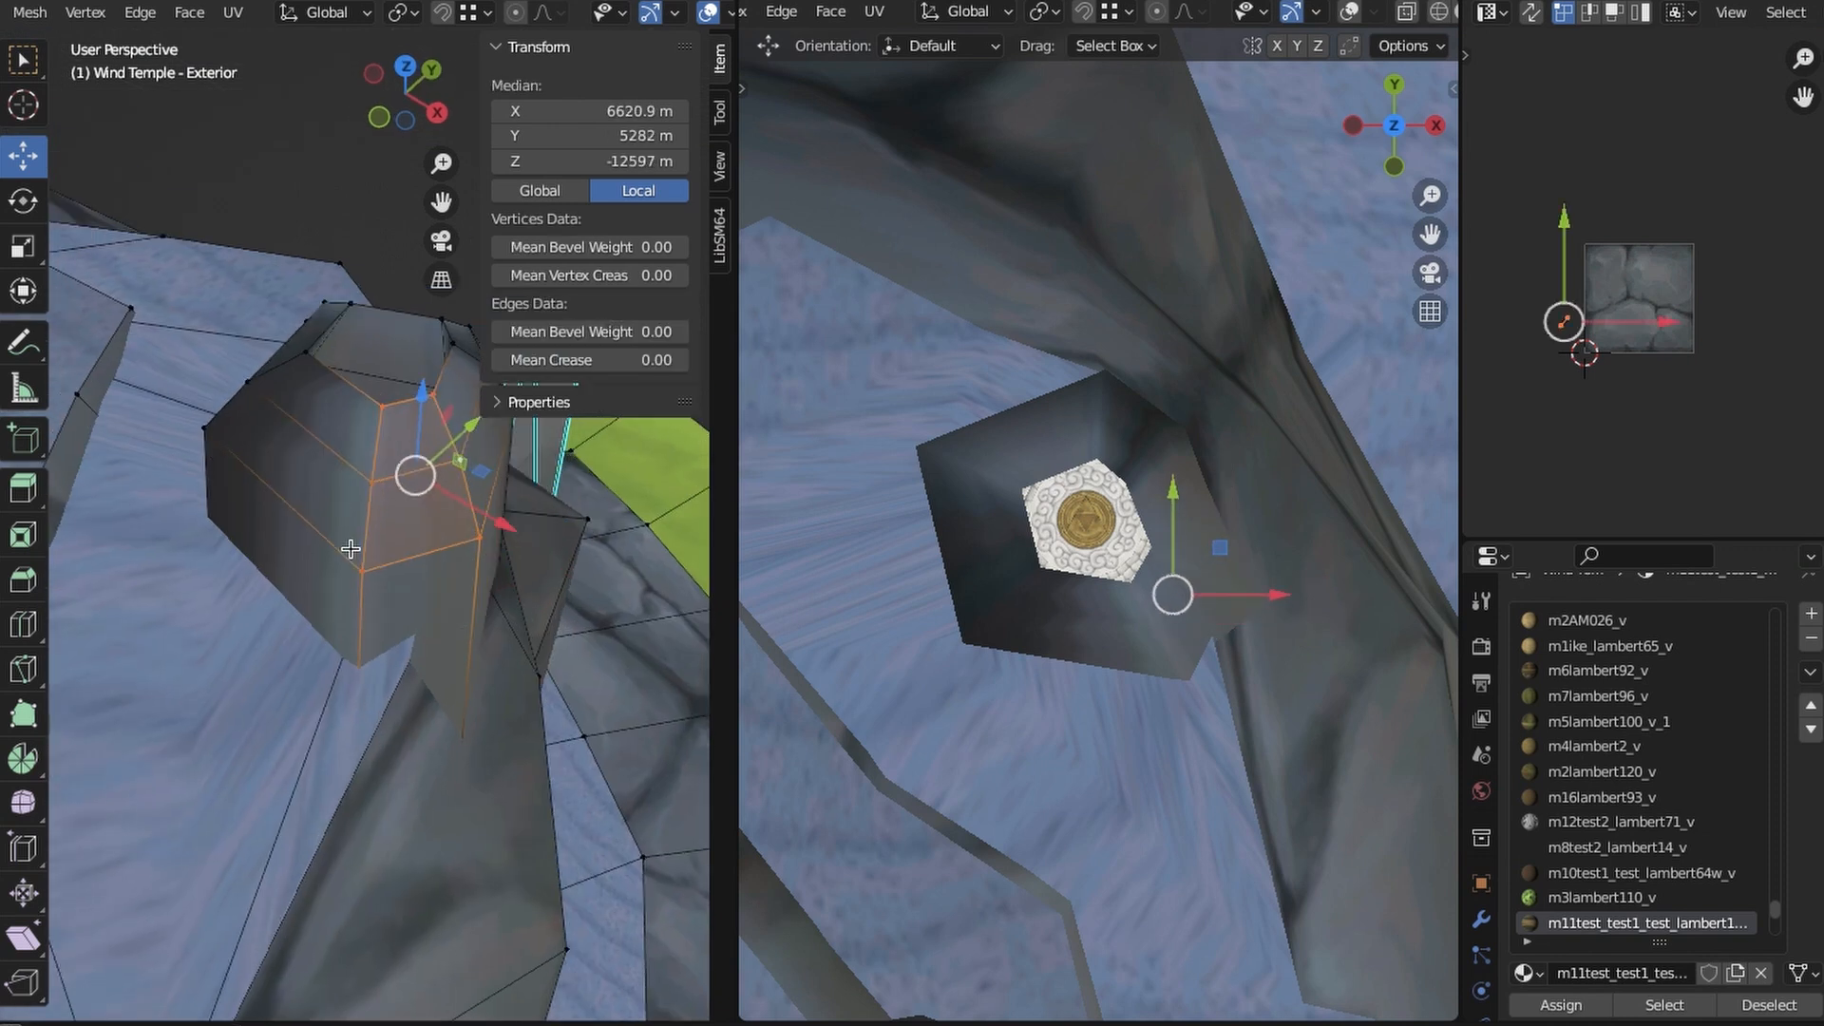
middle_click_drag(350, 550, 218, 598)
left_click(356, 418, "shift")
left_click(477, 505, "shift")
middle_click_drag(504, 532, 423, 740)
left_click(428, 523, "shift")
left_click(374, 499, "shift")
left_click(420, 573, "shift")
left_click(367, 436, "shift")
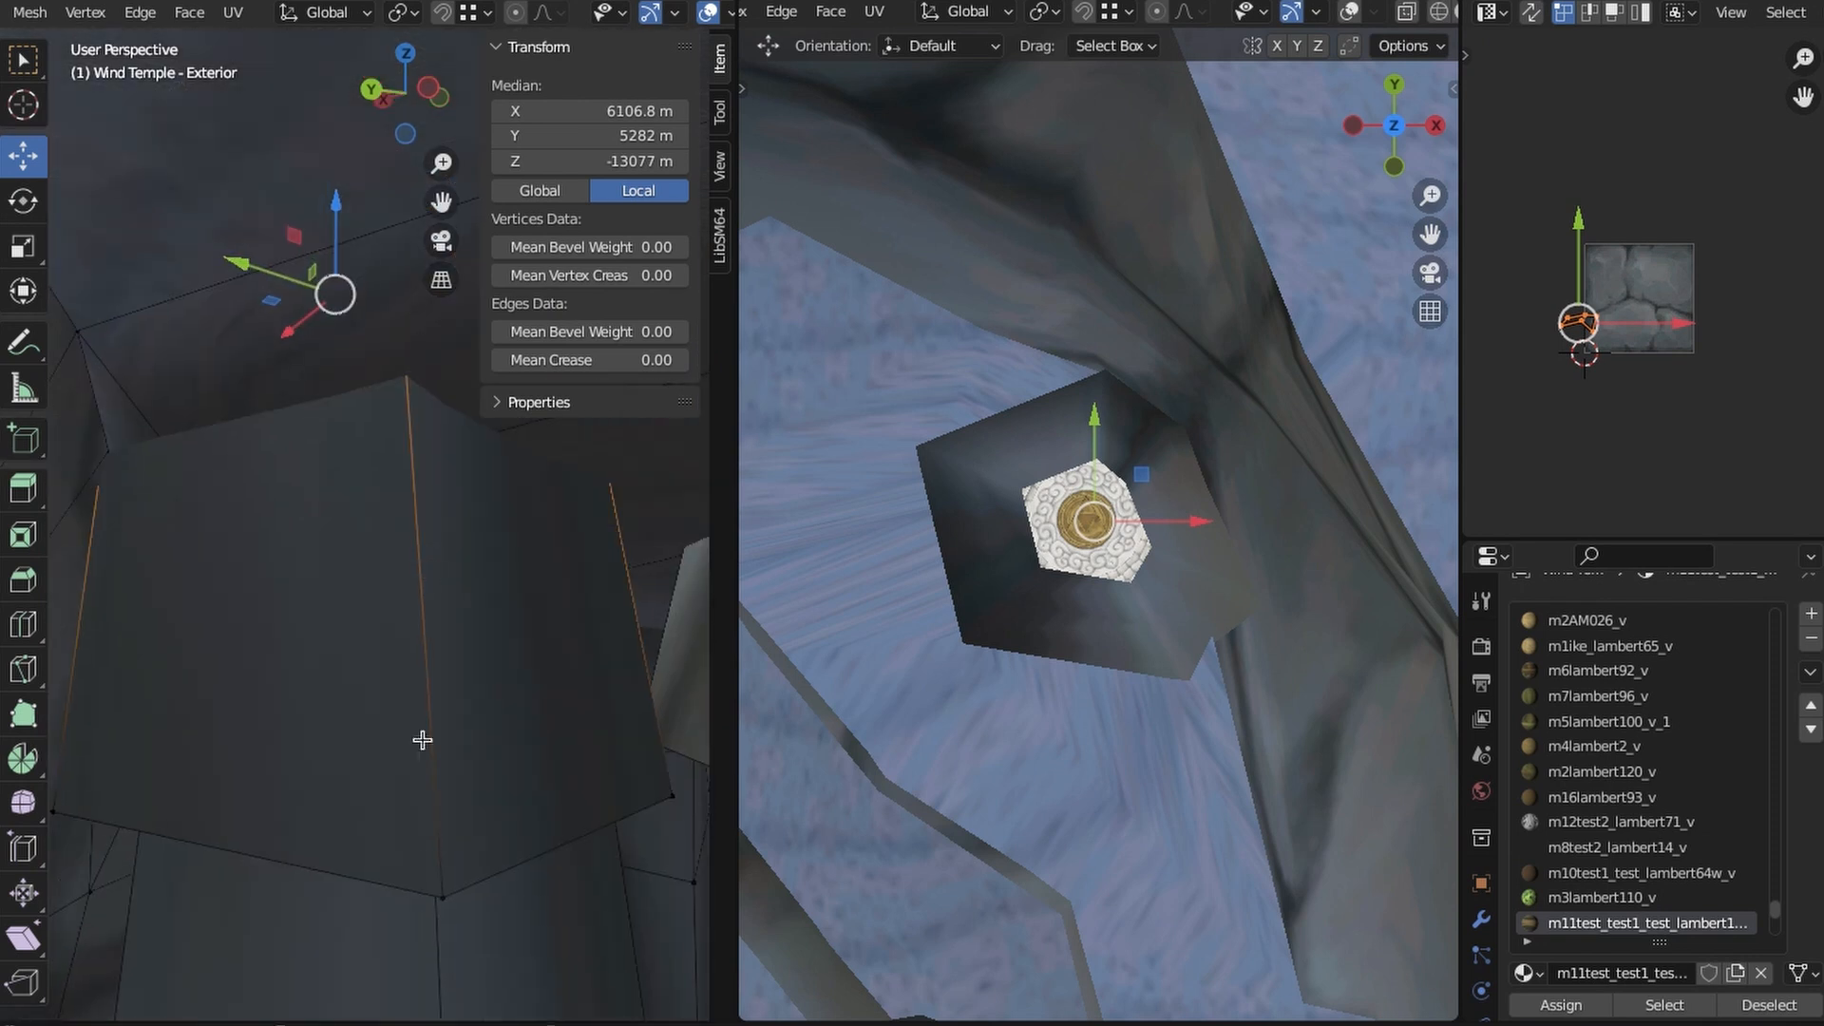
- Add the column's bottom corner vertices to the selection, using Wireframe shading to reach the hidden ones
left_click(440, 889, "shift")
left_click(665, 800, "shift")
left_click(171, 802, "shift")
middle_click_drag(72, 808, 460, 841)
key("shift+z")
left_click(465, 848, "shift")
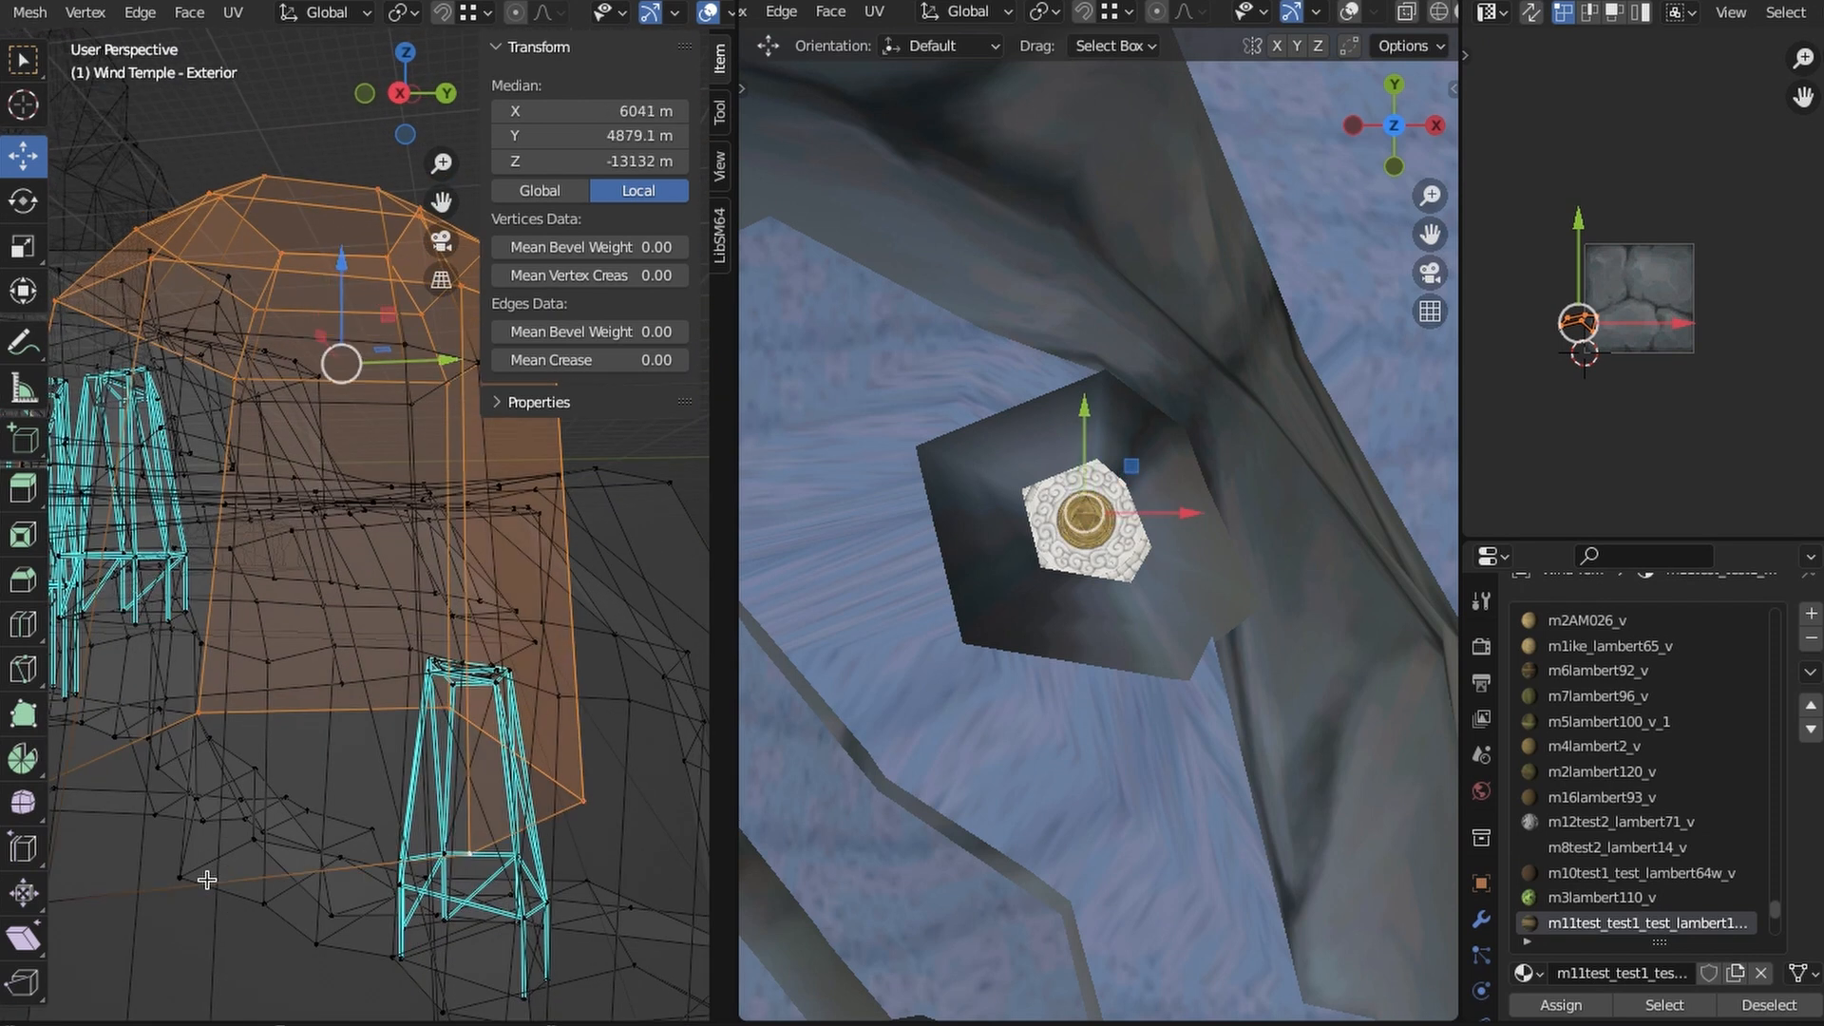
middle_click_drag(207, 880, 321, 869, "shift")
left_click(319, 871, "shift")
left_click(168, 806, "shift")
middle_click_drag(168, 806, 313, 818)
key("shift+z")
- Try a Cube Projection on the column's faces and scale the resulting UVs
left_click(405, 68)
left_click(233, 12)
left_click(311, 170)
middle_click_drag(311, 172, 181, 380, "shift")
key("s")
left_click(1710, 358)
key("s")
left_click(1735, 369)
- Try a Project from View unwrap of the column, then scale and reposition its UVs over the stone texture
left_click(233, 13)
left_click(326, 253)
key("s")
left_click(1716, 350)
key("g")
left_click(1731, 382)
- Unwrap the column with Project from View in top view and scale its UVs over the stone texture
left_click(386, 86)
left_click(233, 12)
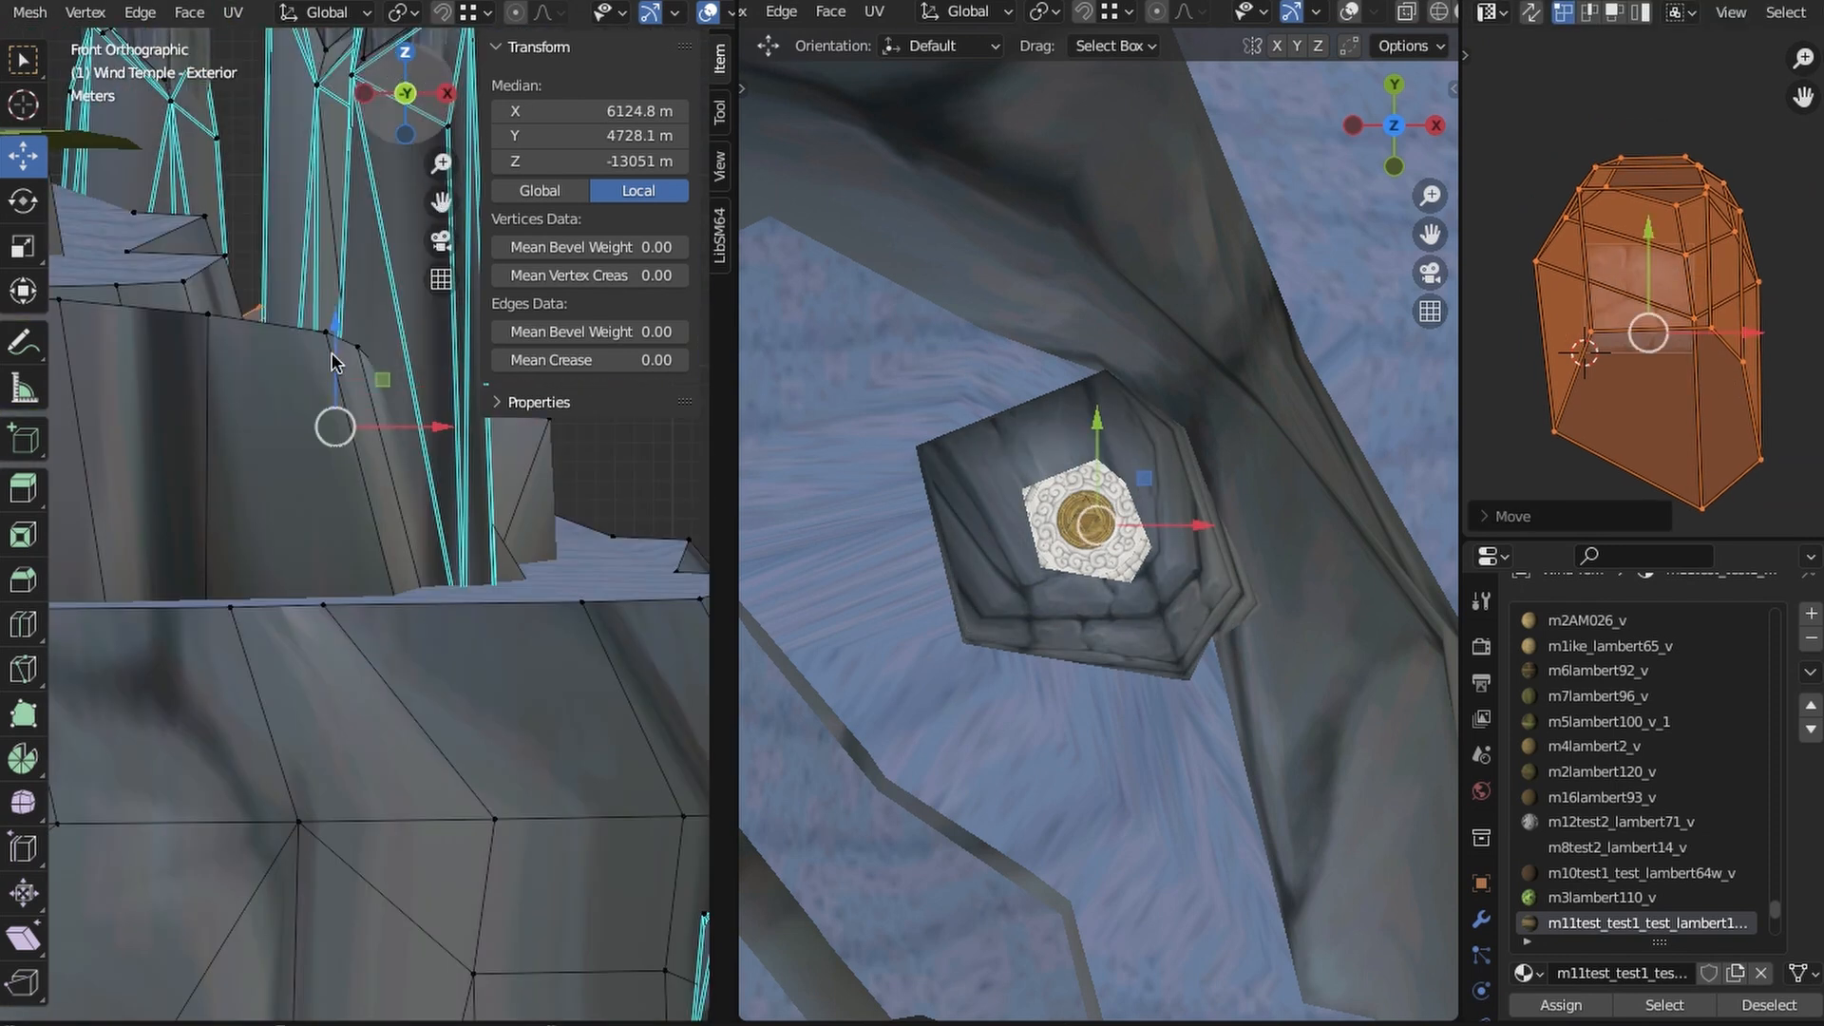
key("KP_7")
left_click(233, 12)
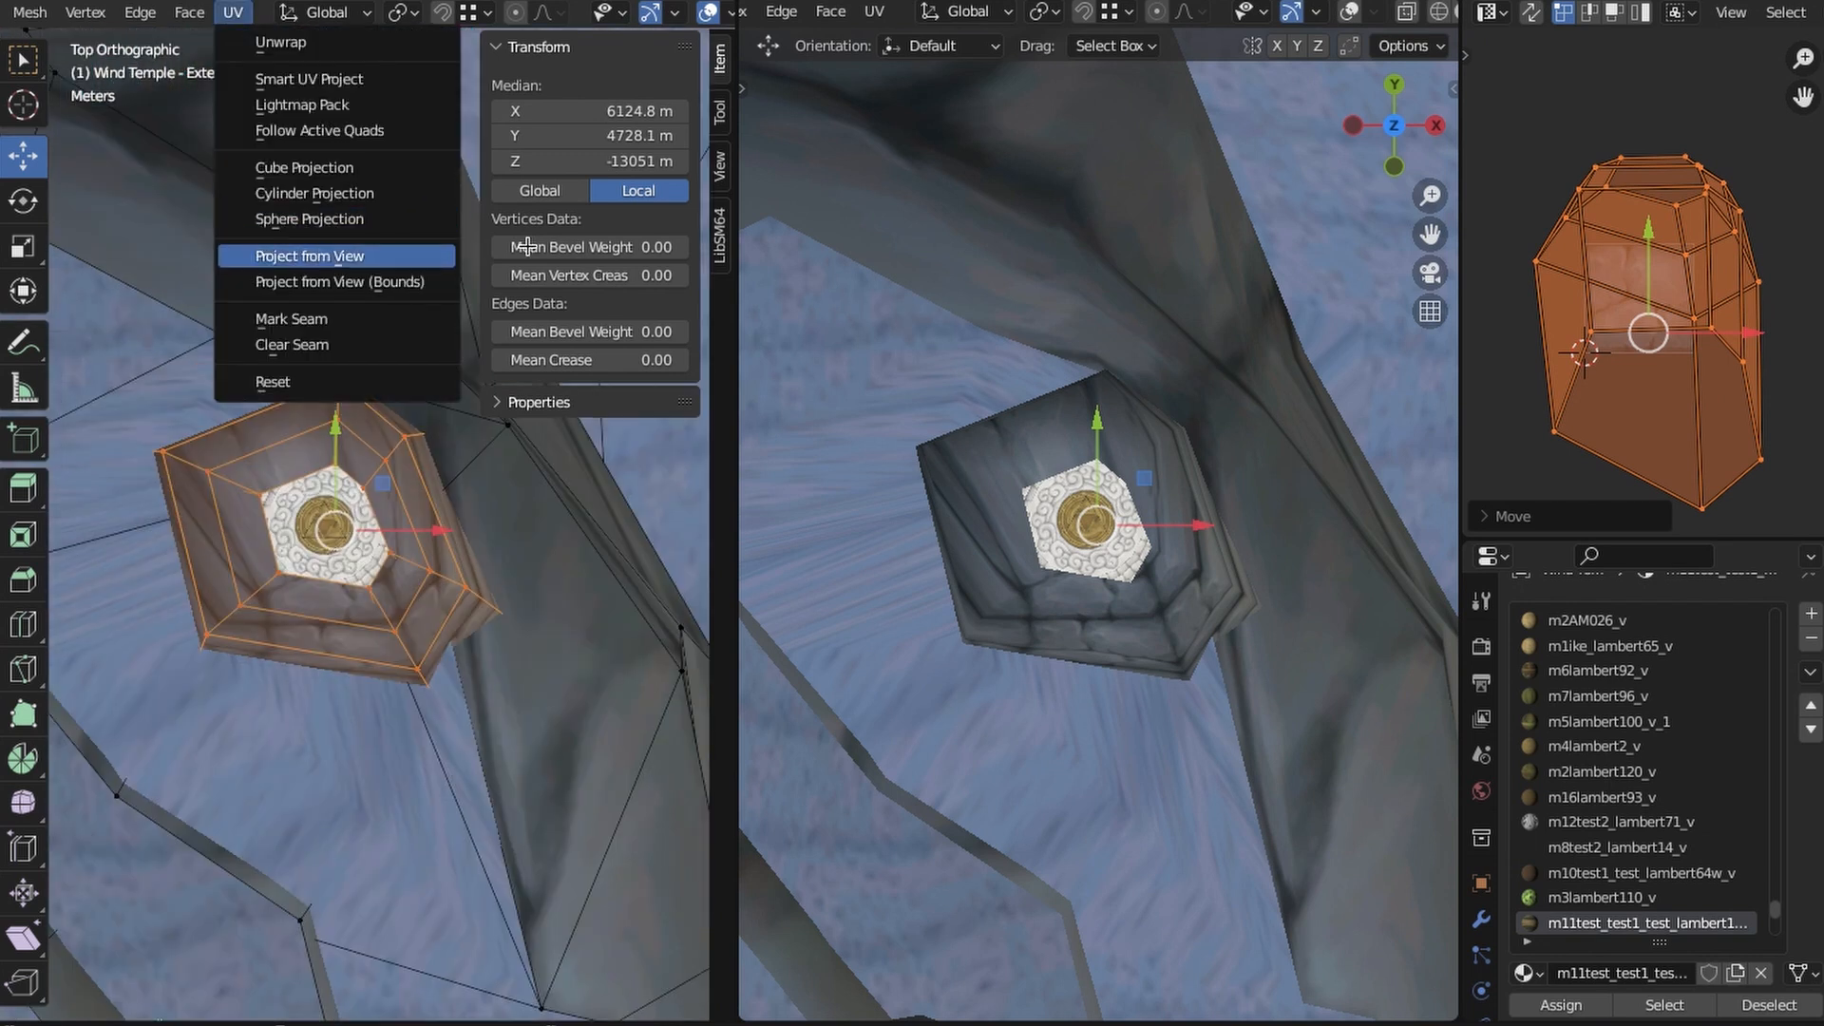
left_click(304, 249)
key("s")
left_click(1346, 396)
- Inspect the retextured column against the surrounding temple from several angles with nothing selected
middle_click_drag(415, 651, 395, 526)
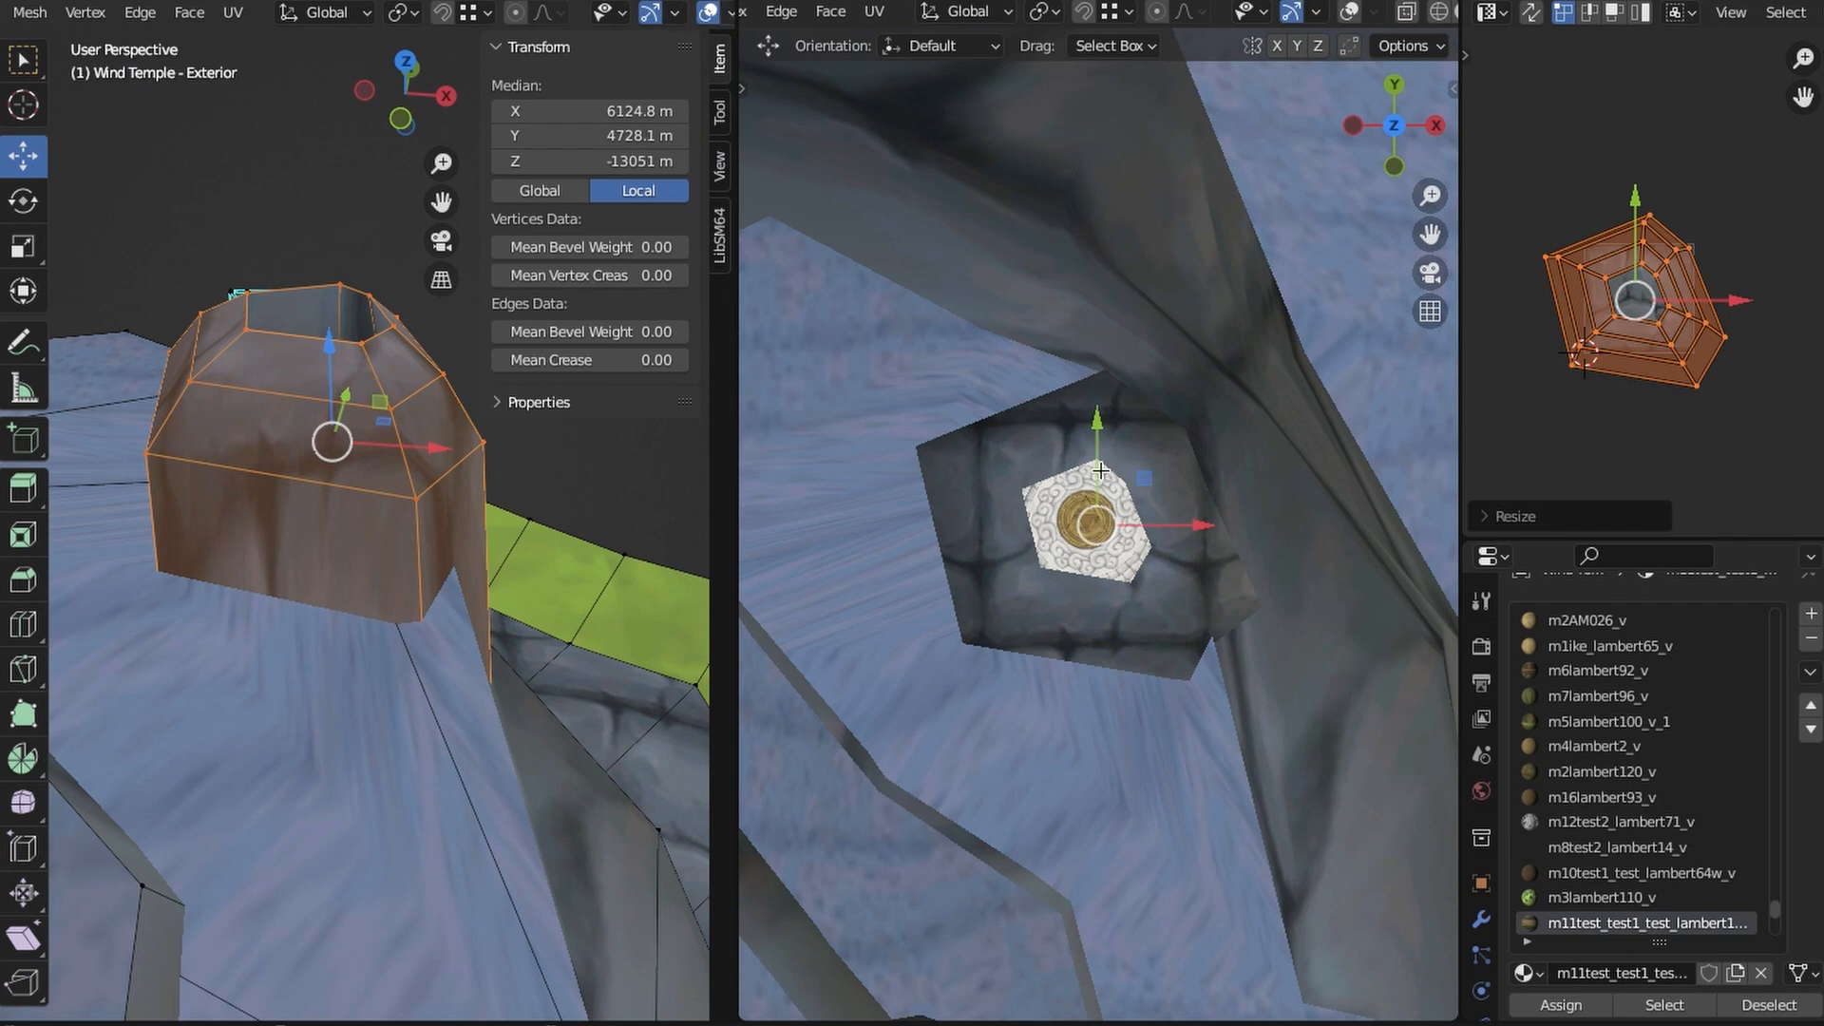
middle_click_drag(1100, 470, 991, 489)
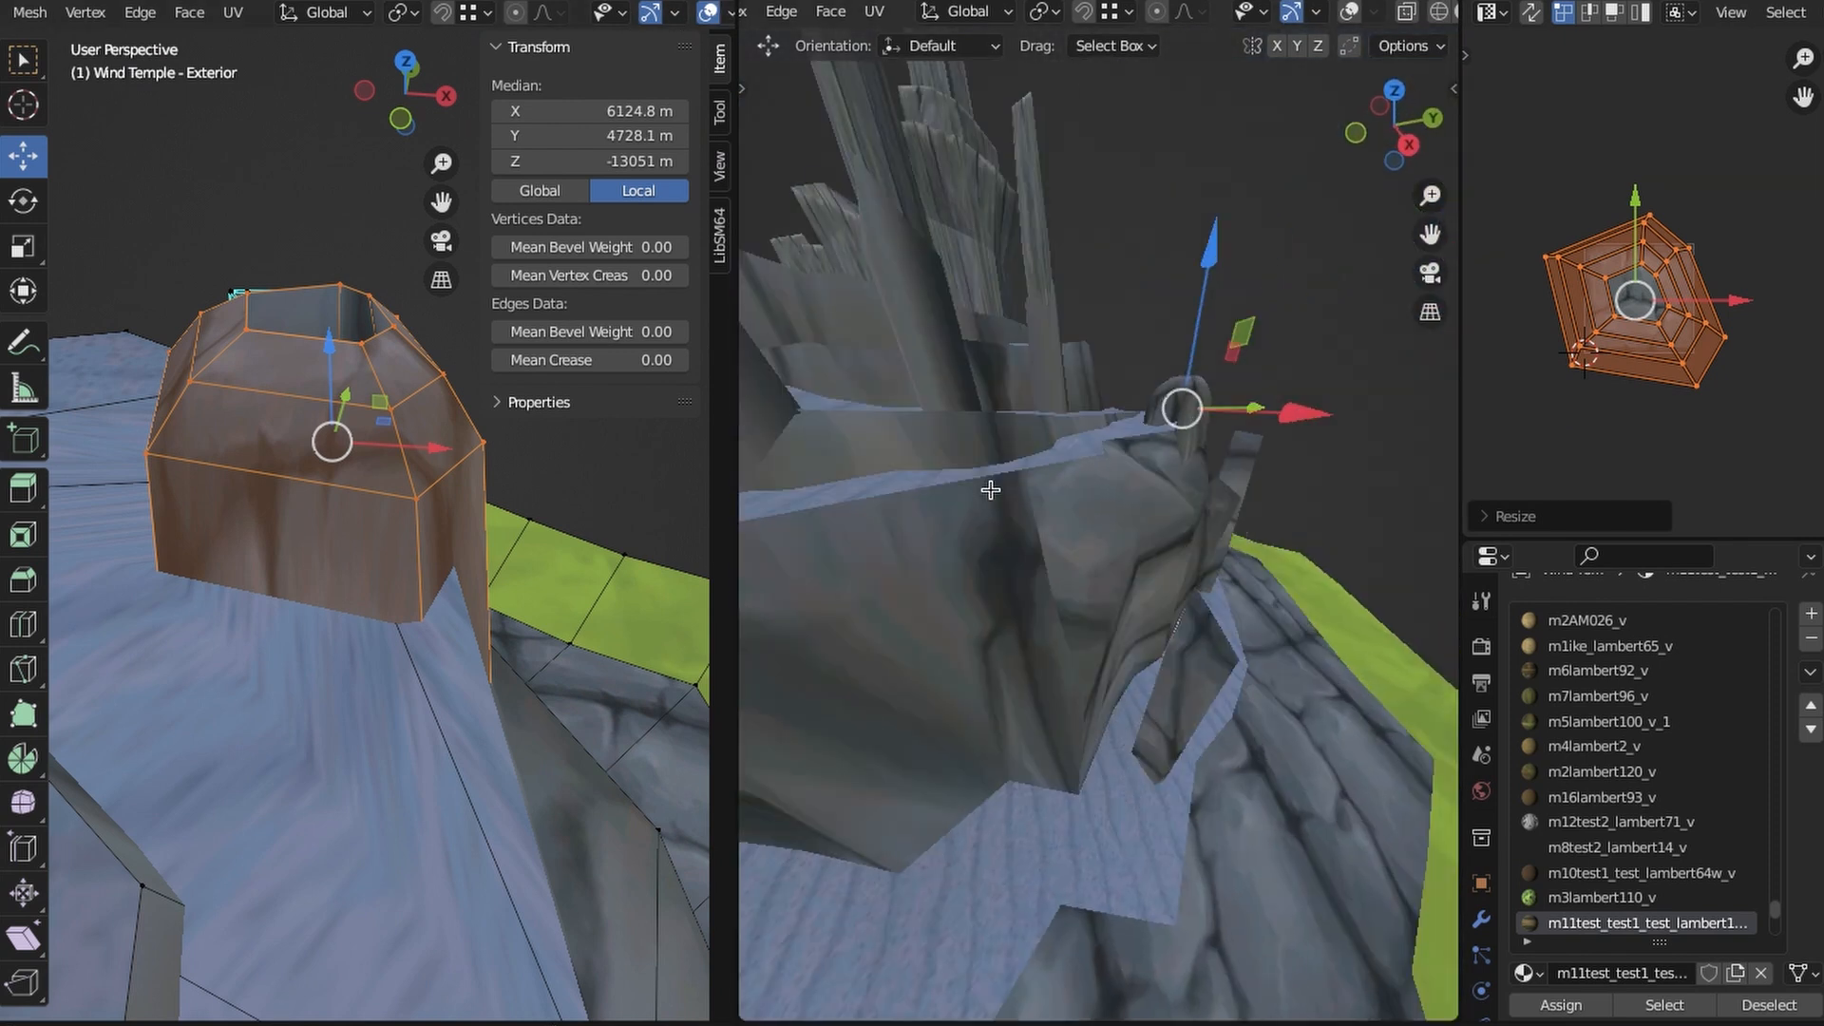
left_click(1389, 88)
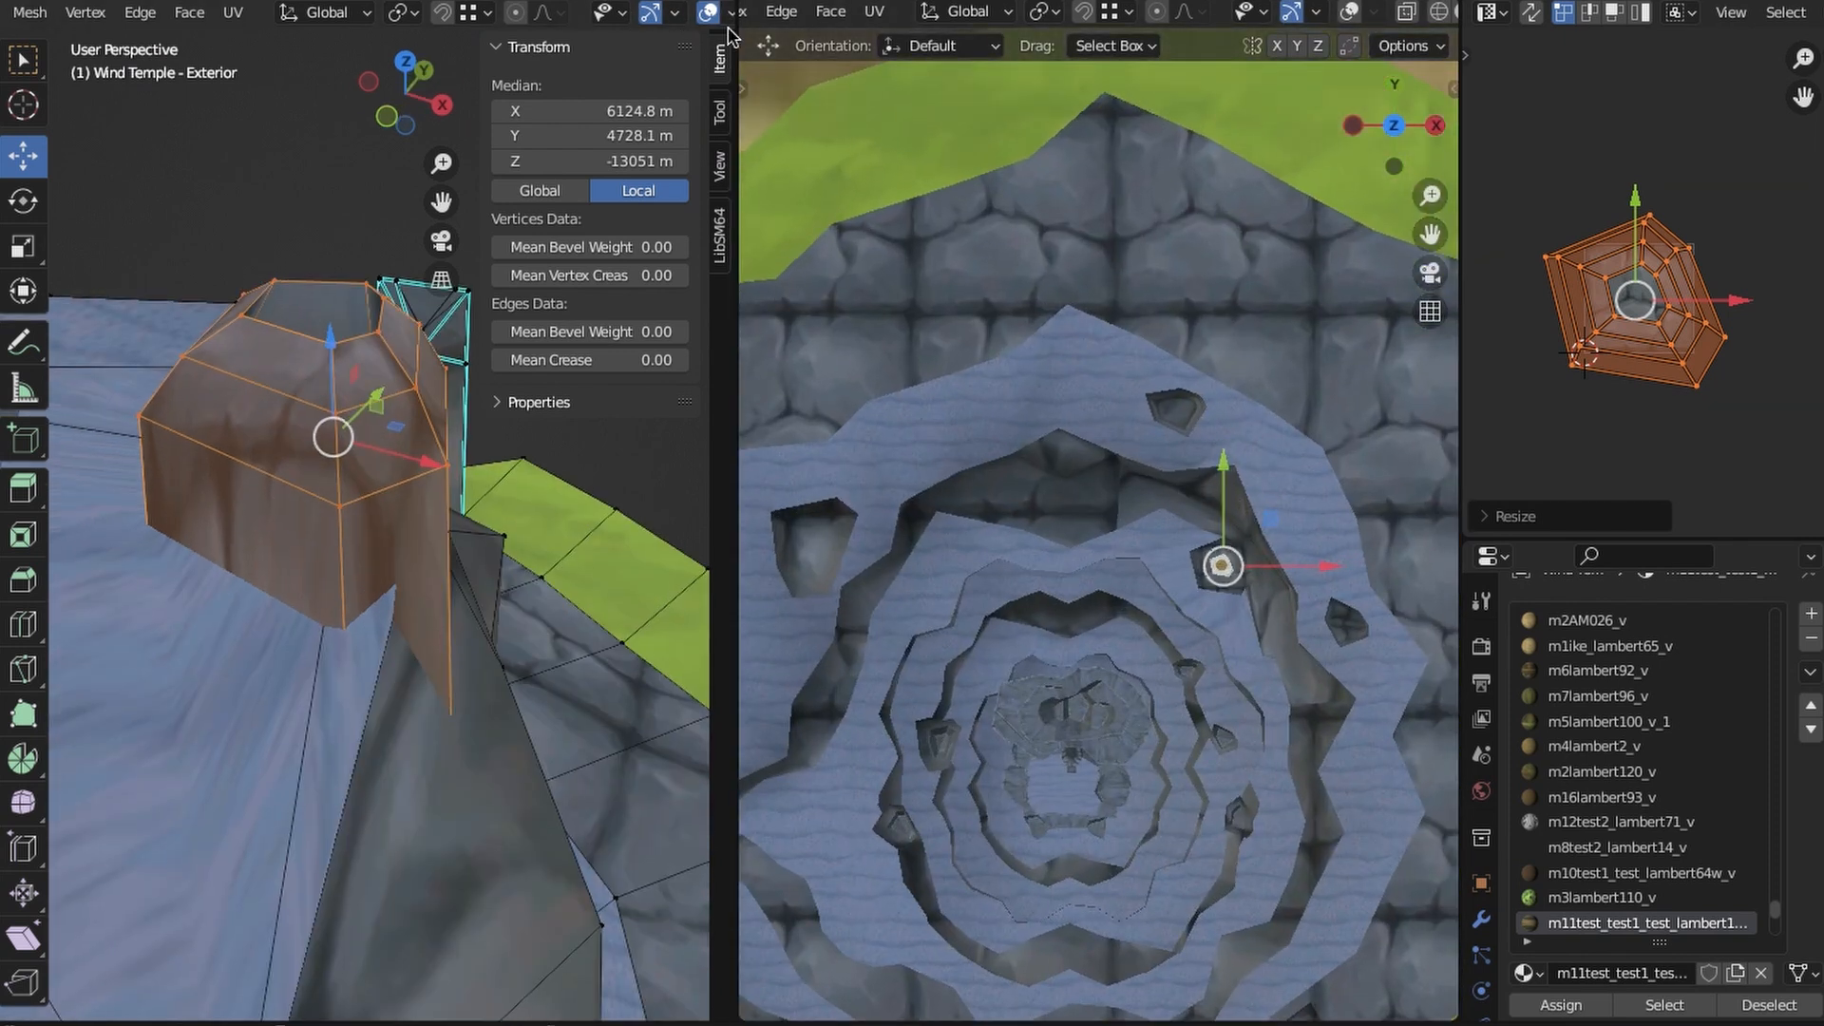
middle_click_drag(446, 581, 381, 520)
key("alt+a")
scroll(456, 570, "up", 10)
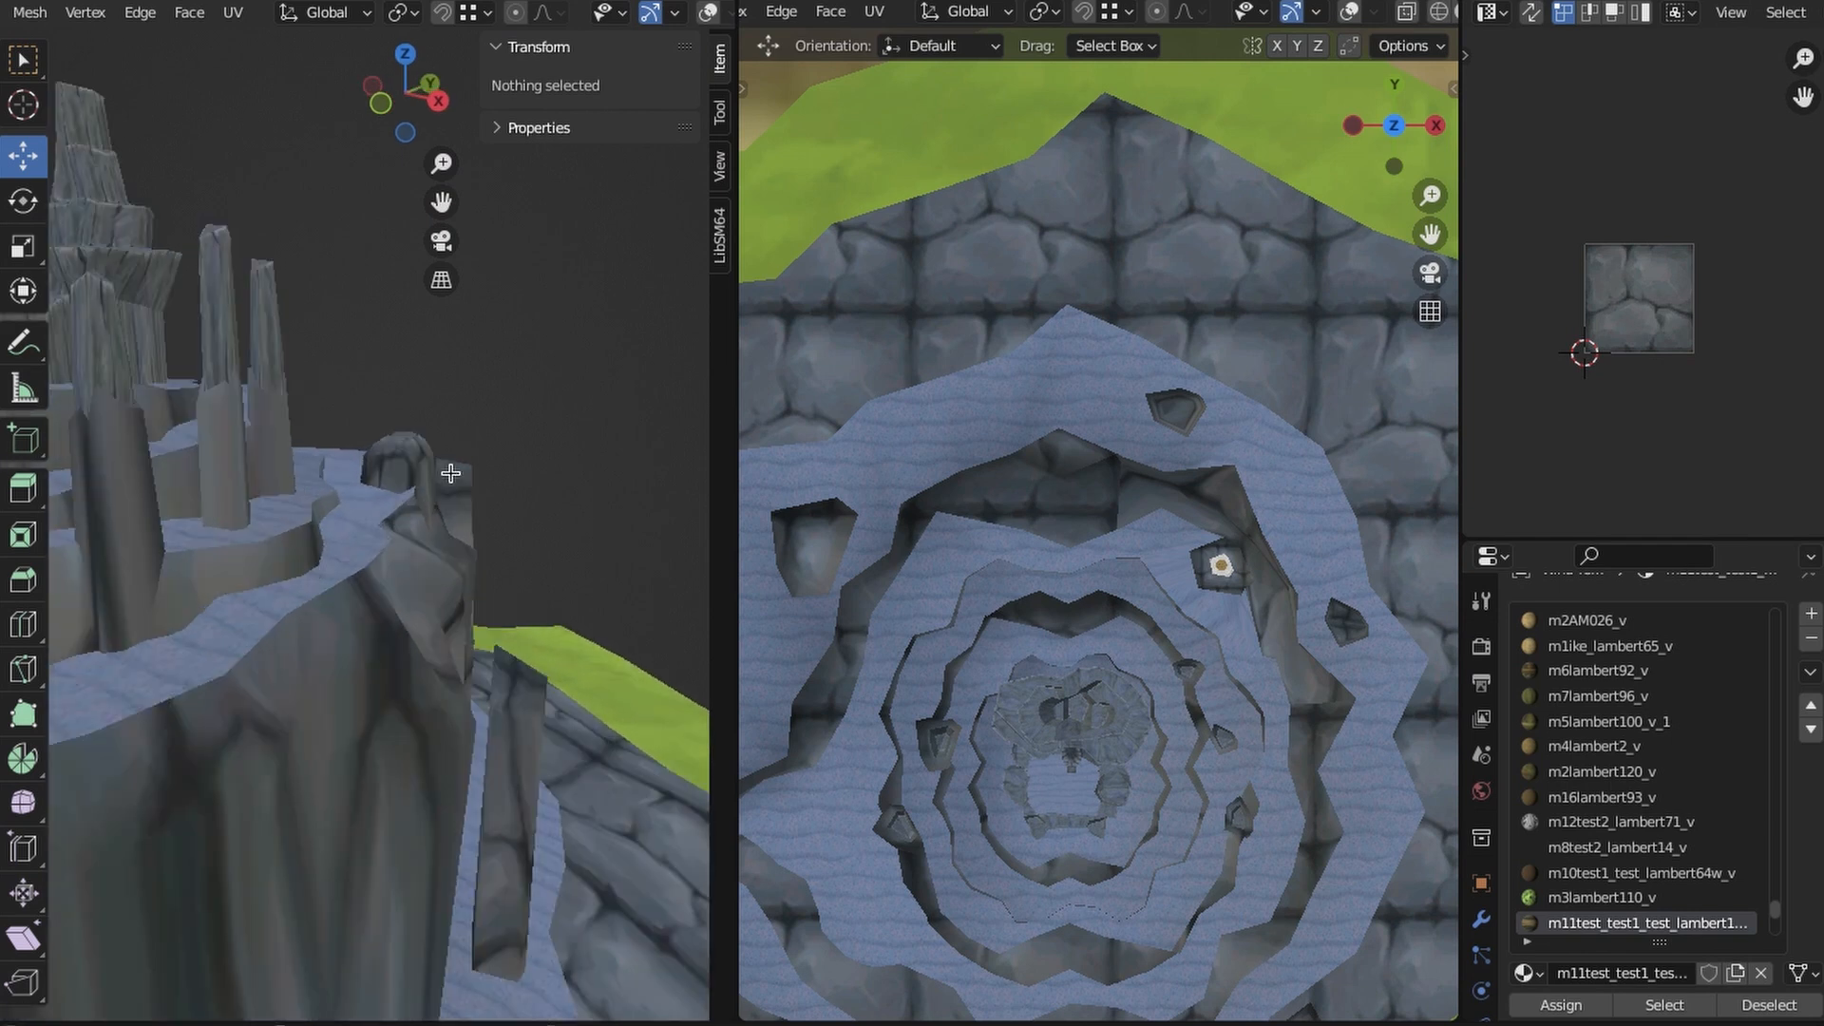
middle_click_drag(420, 690, 670, 33)
scroll(287, 569, "up", 2)
- Reposition the ground vertex at the foot of the entrance wall beside the shard pavilion
middle_click_drag(385, 574, 342, 532)
left_click(245, 472)
left_click(248, 553)
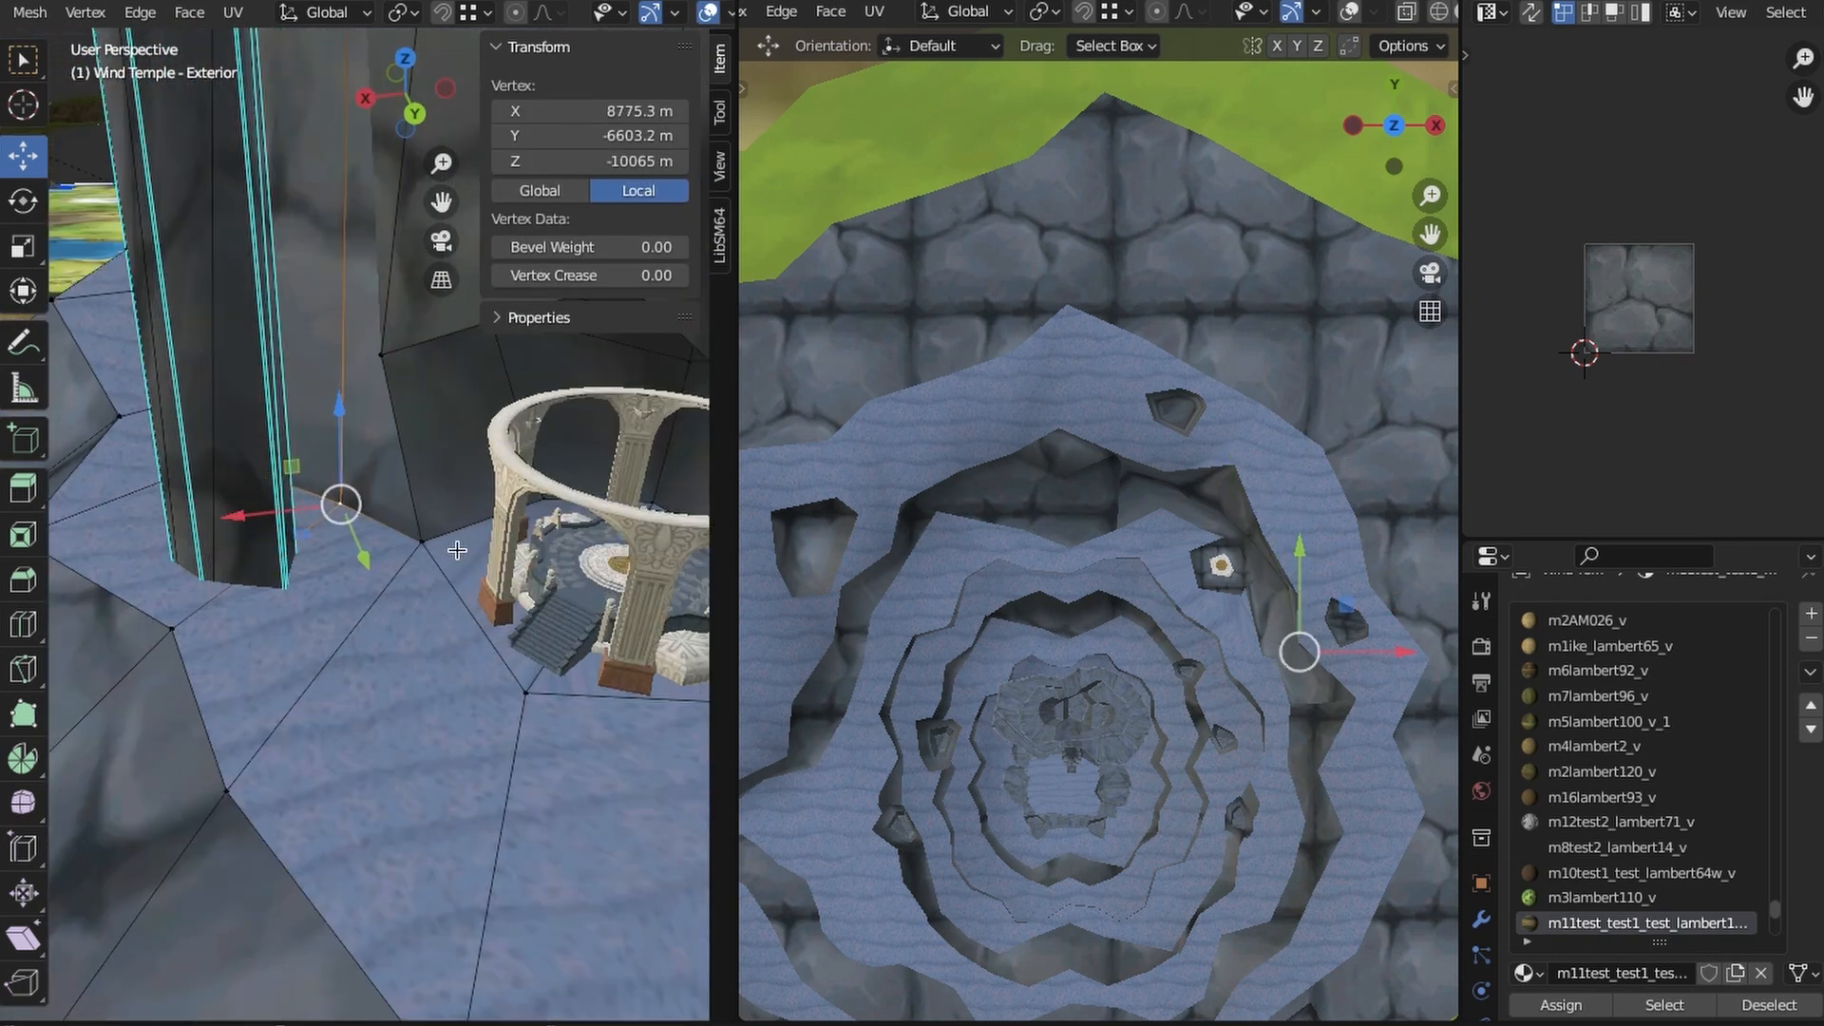
left_click(479, 596)
middle_click_drag(475, 593, 414, 638)
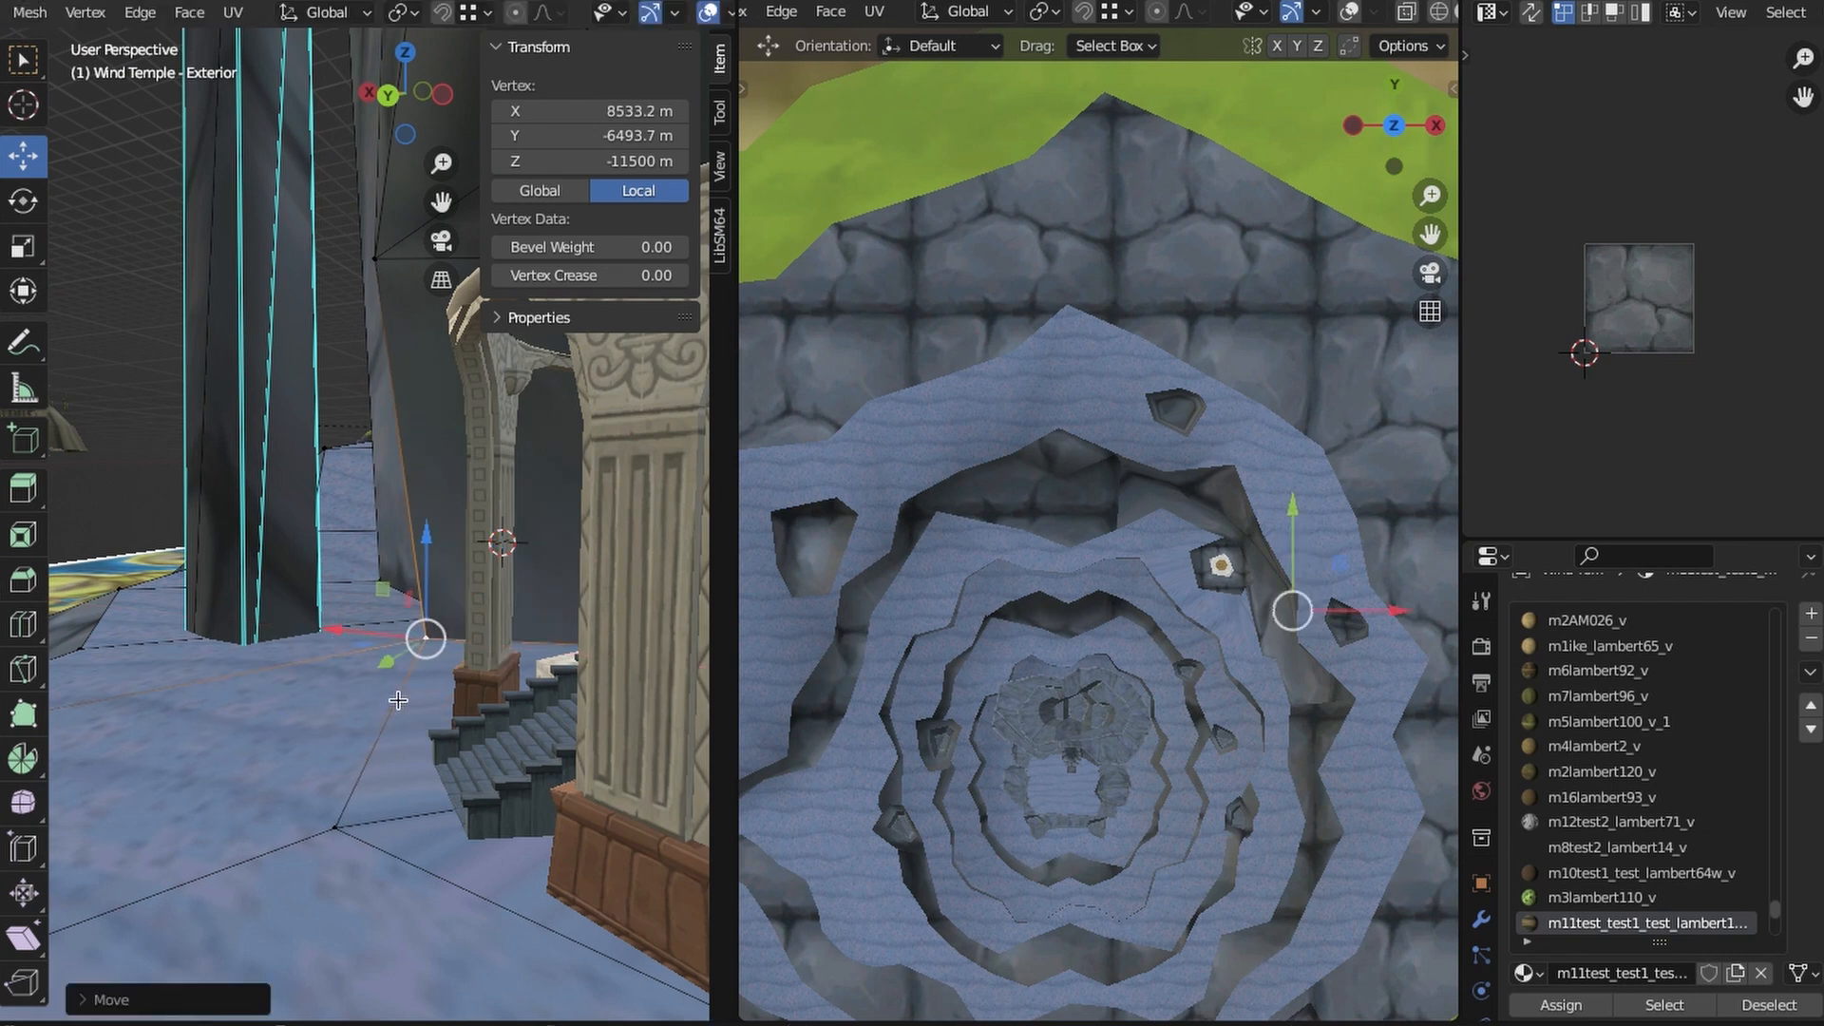
left_click_drag(350, 713, 344, 717)
middle_click_drag(344, 717, 468, 710)
- Subdivide the entrance wall's vertical edge beside the shard pavilion and reposition its new midpoint vertex
middle_click_drag(1254, 631, 1294, 468)
left_click(1429, 312)
scroll(1181, 440, "up", 4)
mouse_move(1222, 574)
middle_mouse_down()
mouse_move(1181, 440)
mouse_move(1203, 597)
middle_mouse_up()
key("alt+a")
middle_click_drag(409, 708, 523, 770)
left_click(376, 615)
left_click(329, 230, "shift")
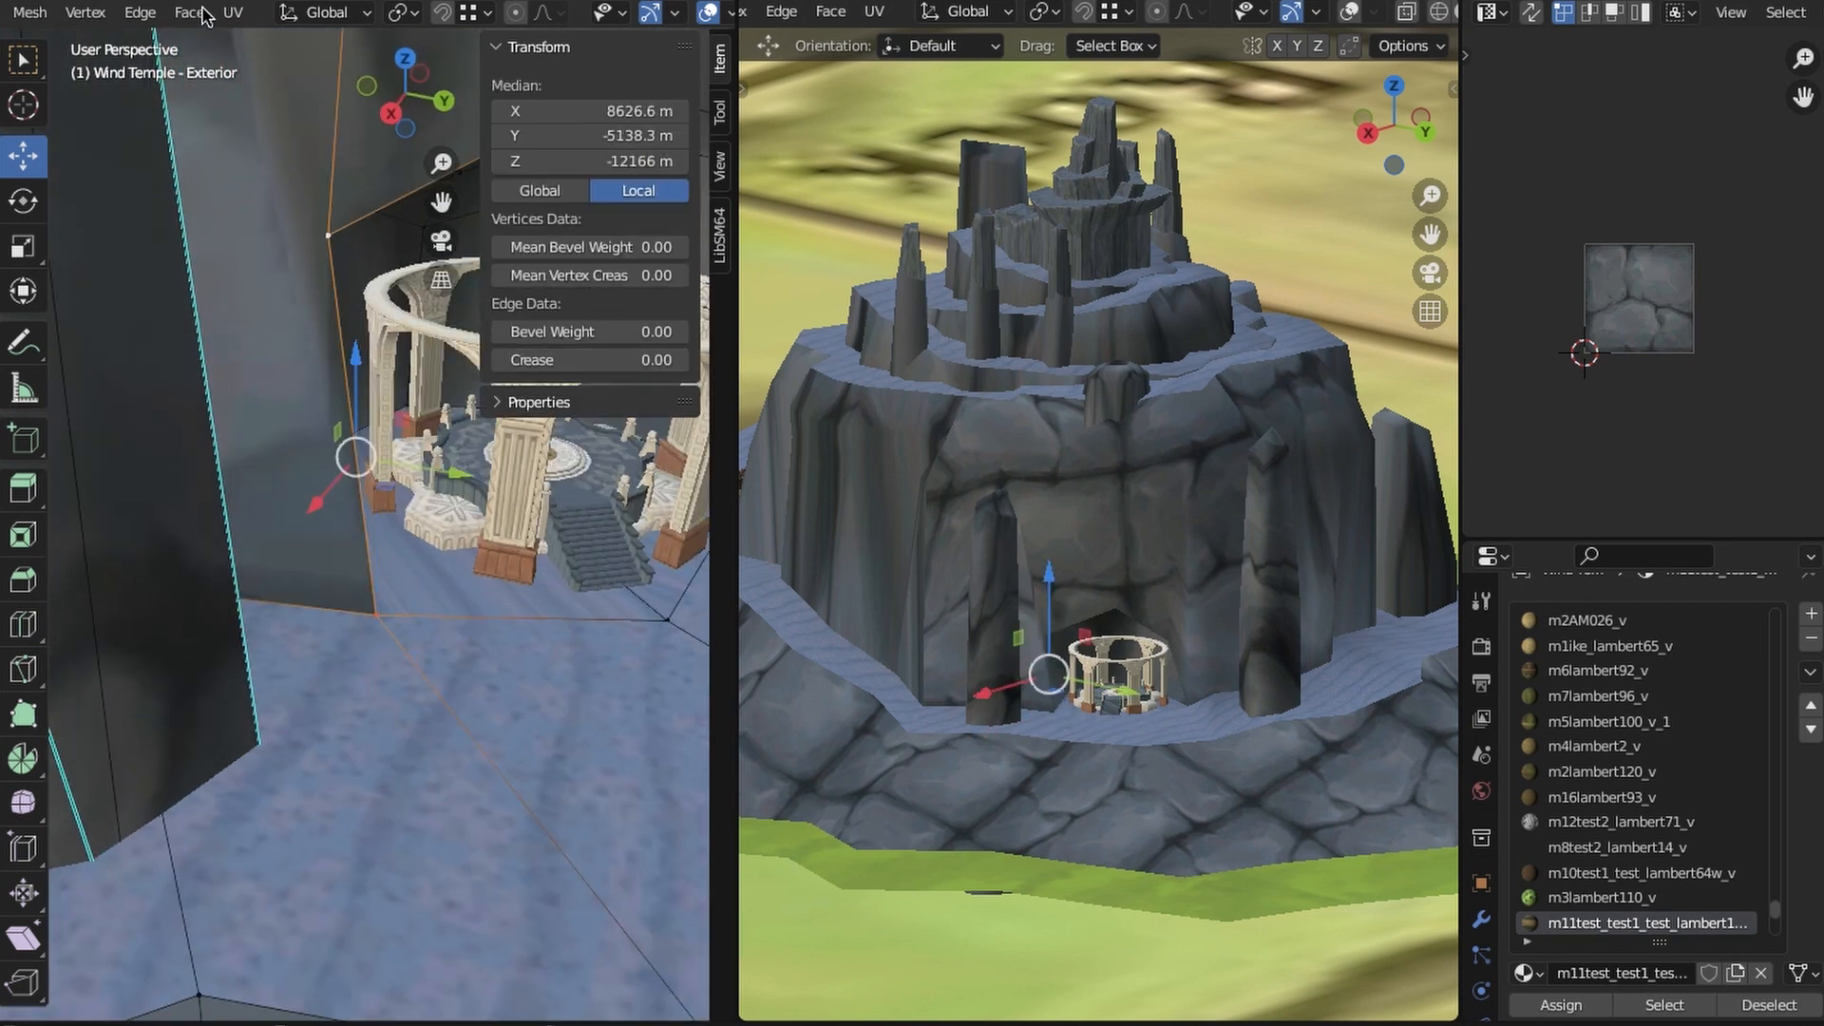
left_click(354, 620)
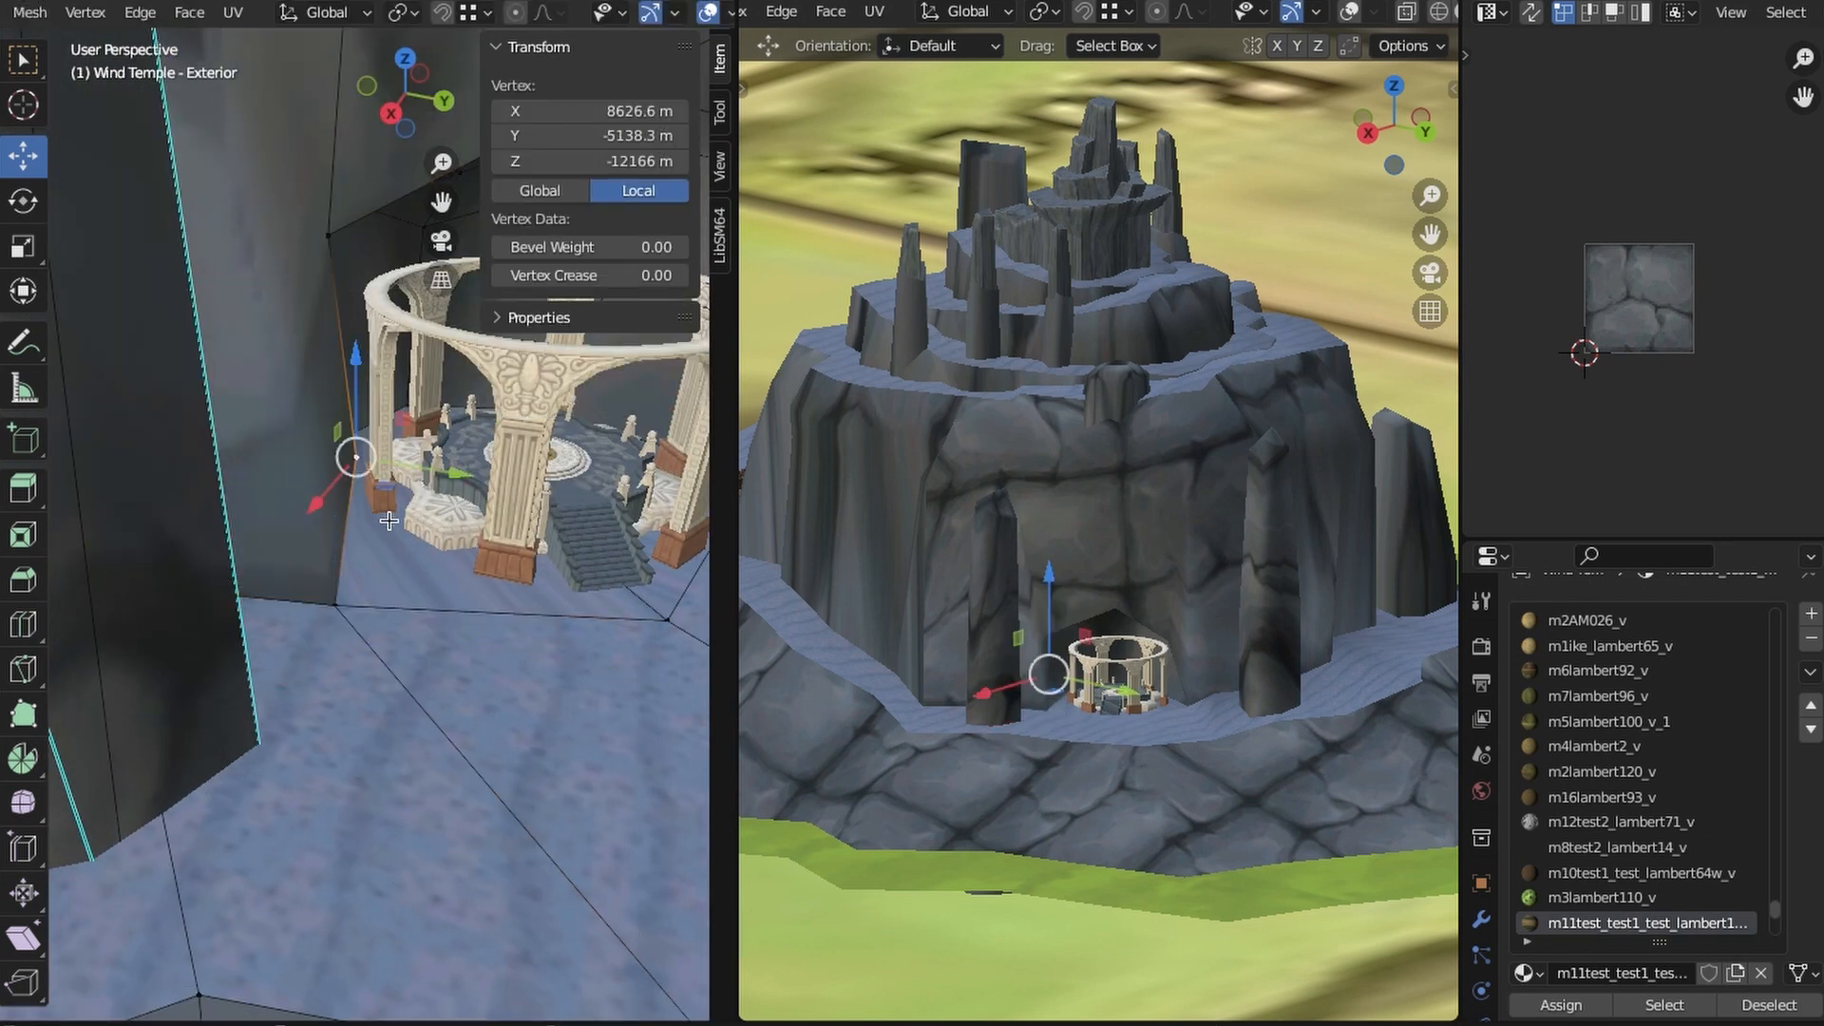
left_click_drag(306, 427, 330, 257)
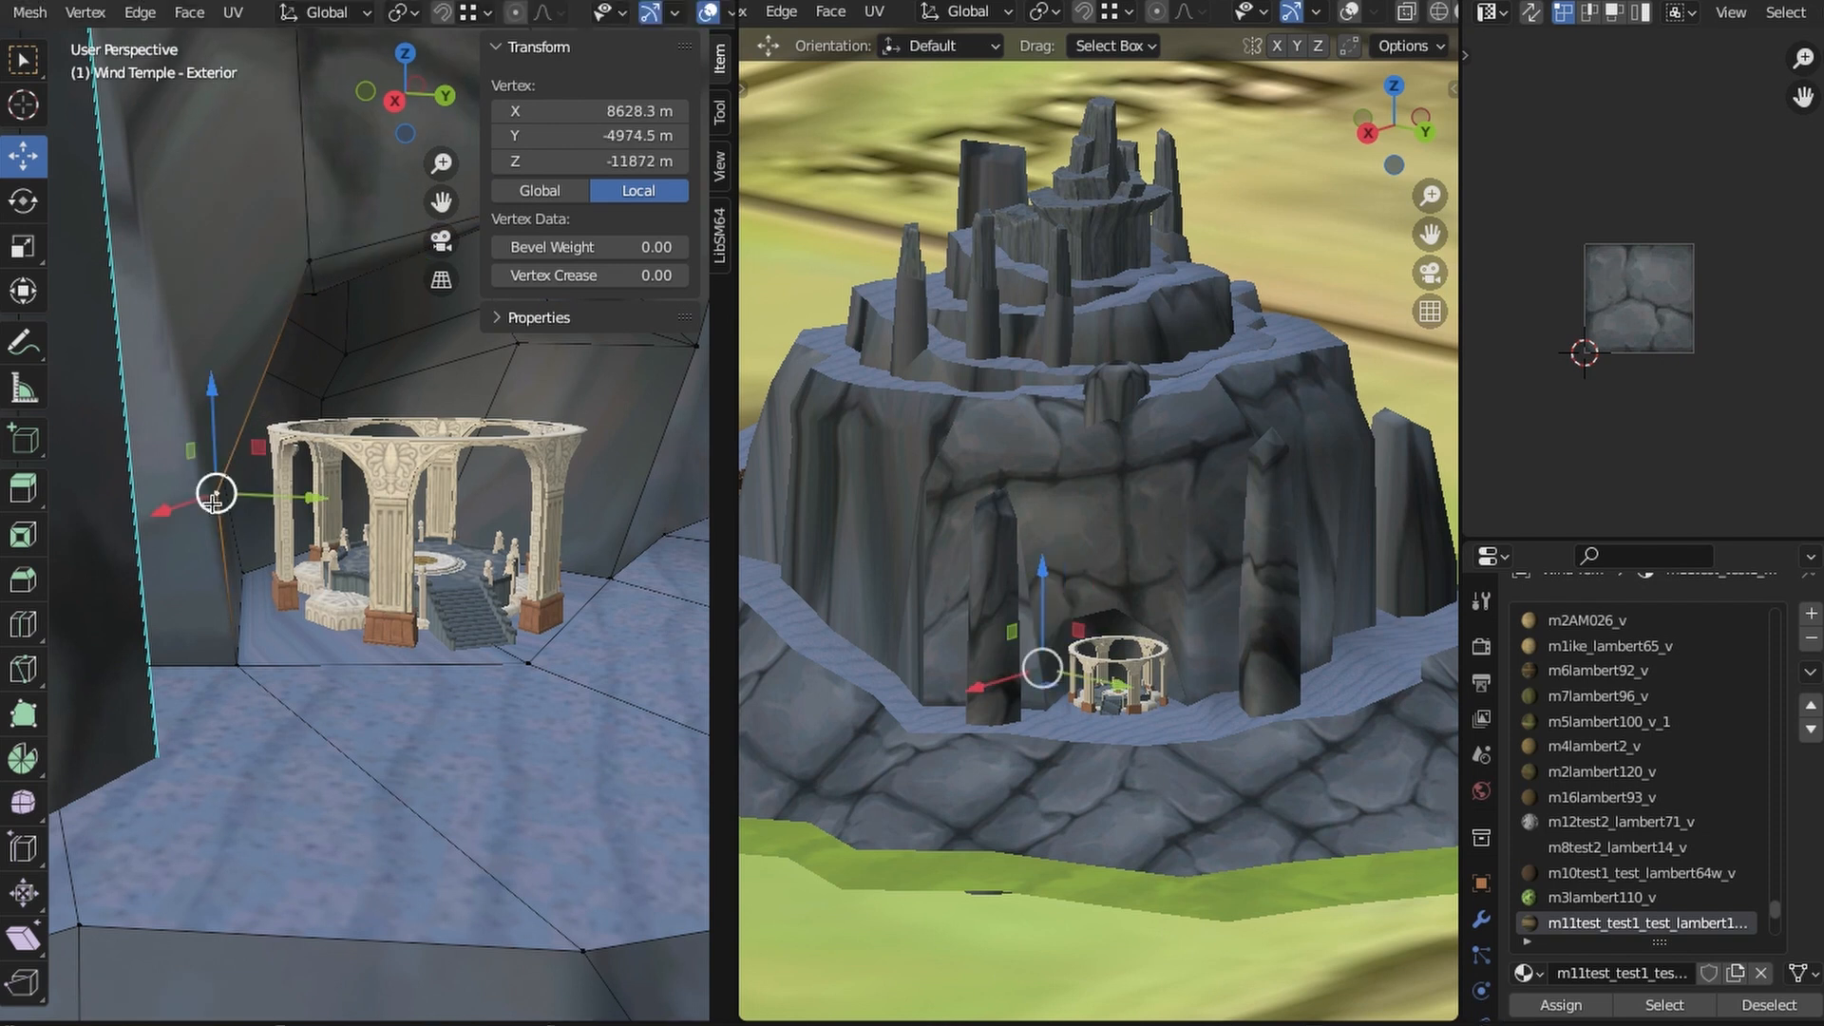
left_click_drag(198, 424, 195, 418)
- Subdivide the matching vertical edge on the opposite side of the temple entrance
middle_click_drag(570, 380, 513, 399)
left_click(537, 401)
left_click(591, 660, "shift")
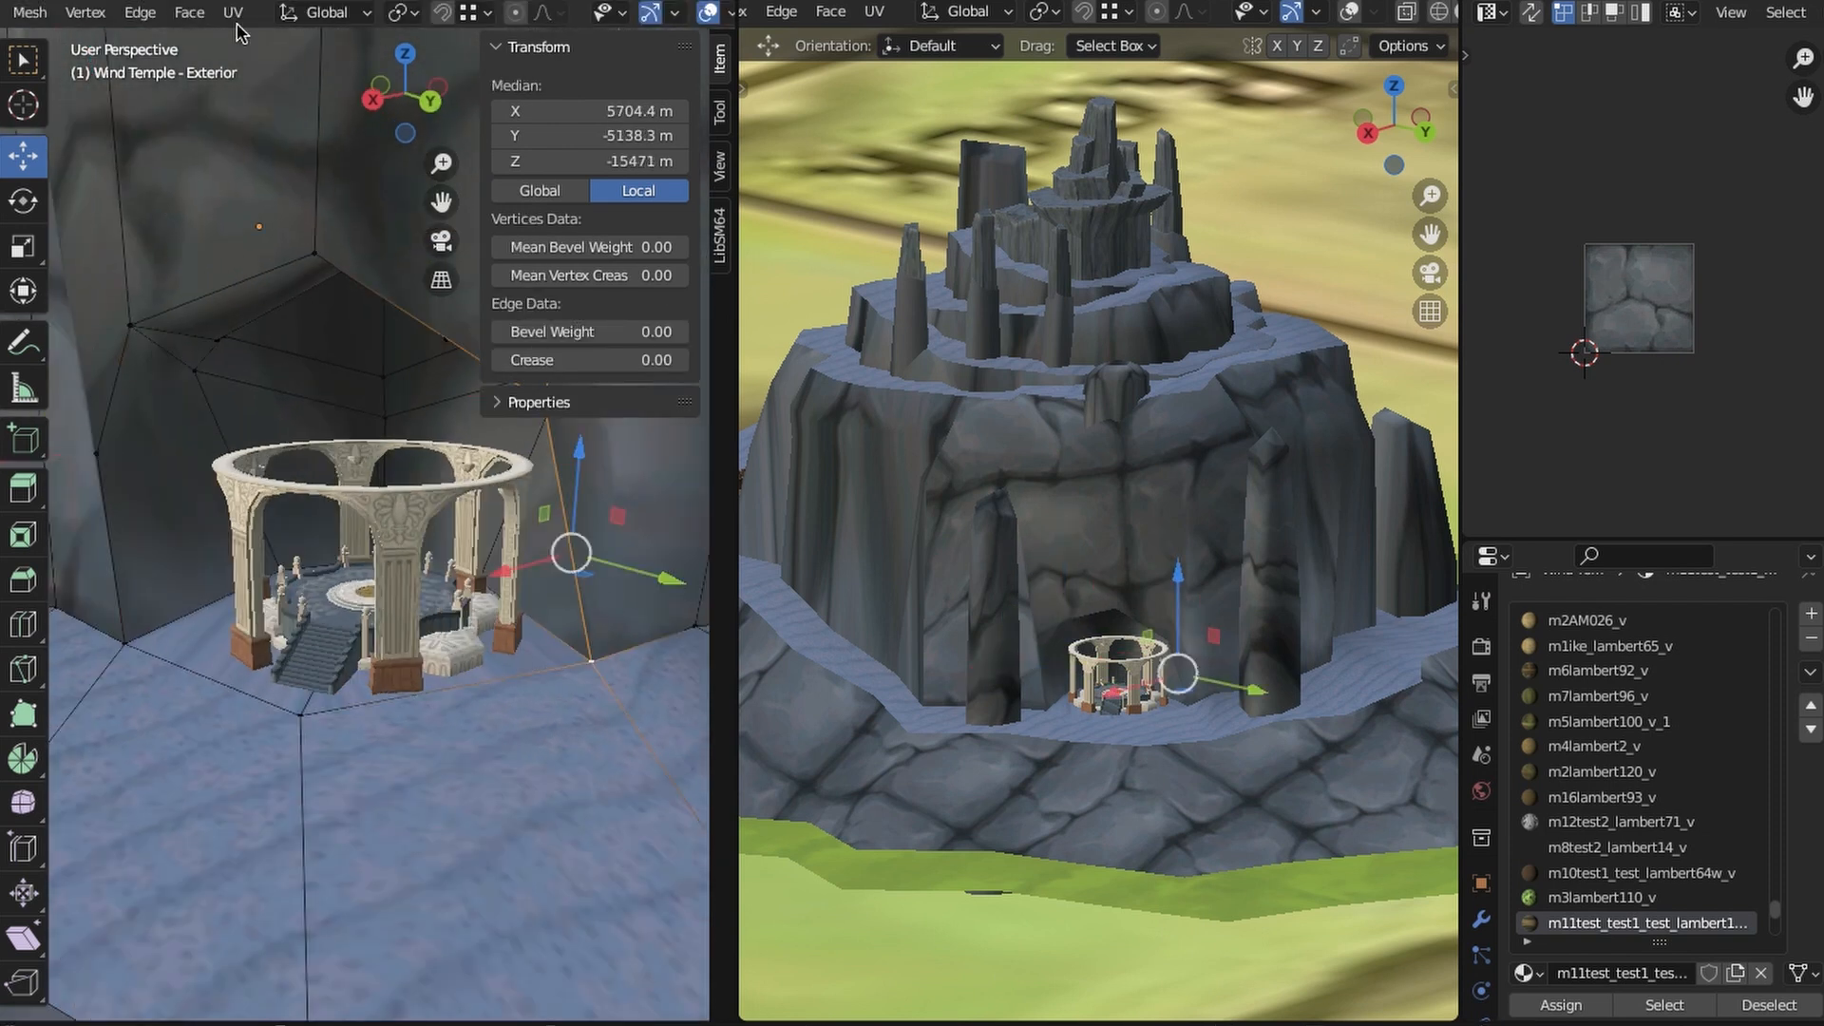
left_click(140, 14)
left_click(227, 157)
- Adjust the bottom vertex of the opposite entrance edge to clear the shard pavilion
left_click(591, 661)
middle_click_drag(591, 660, 524, 716)
left_click_drag(561, 724, 485, 738)
middle_click_drag(485, 738, 424, 655)
left_click(472, 691)
left_click(424, 656)
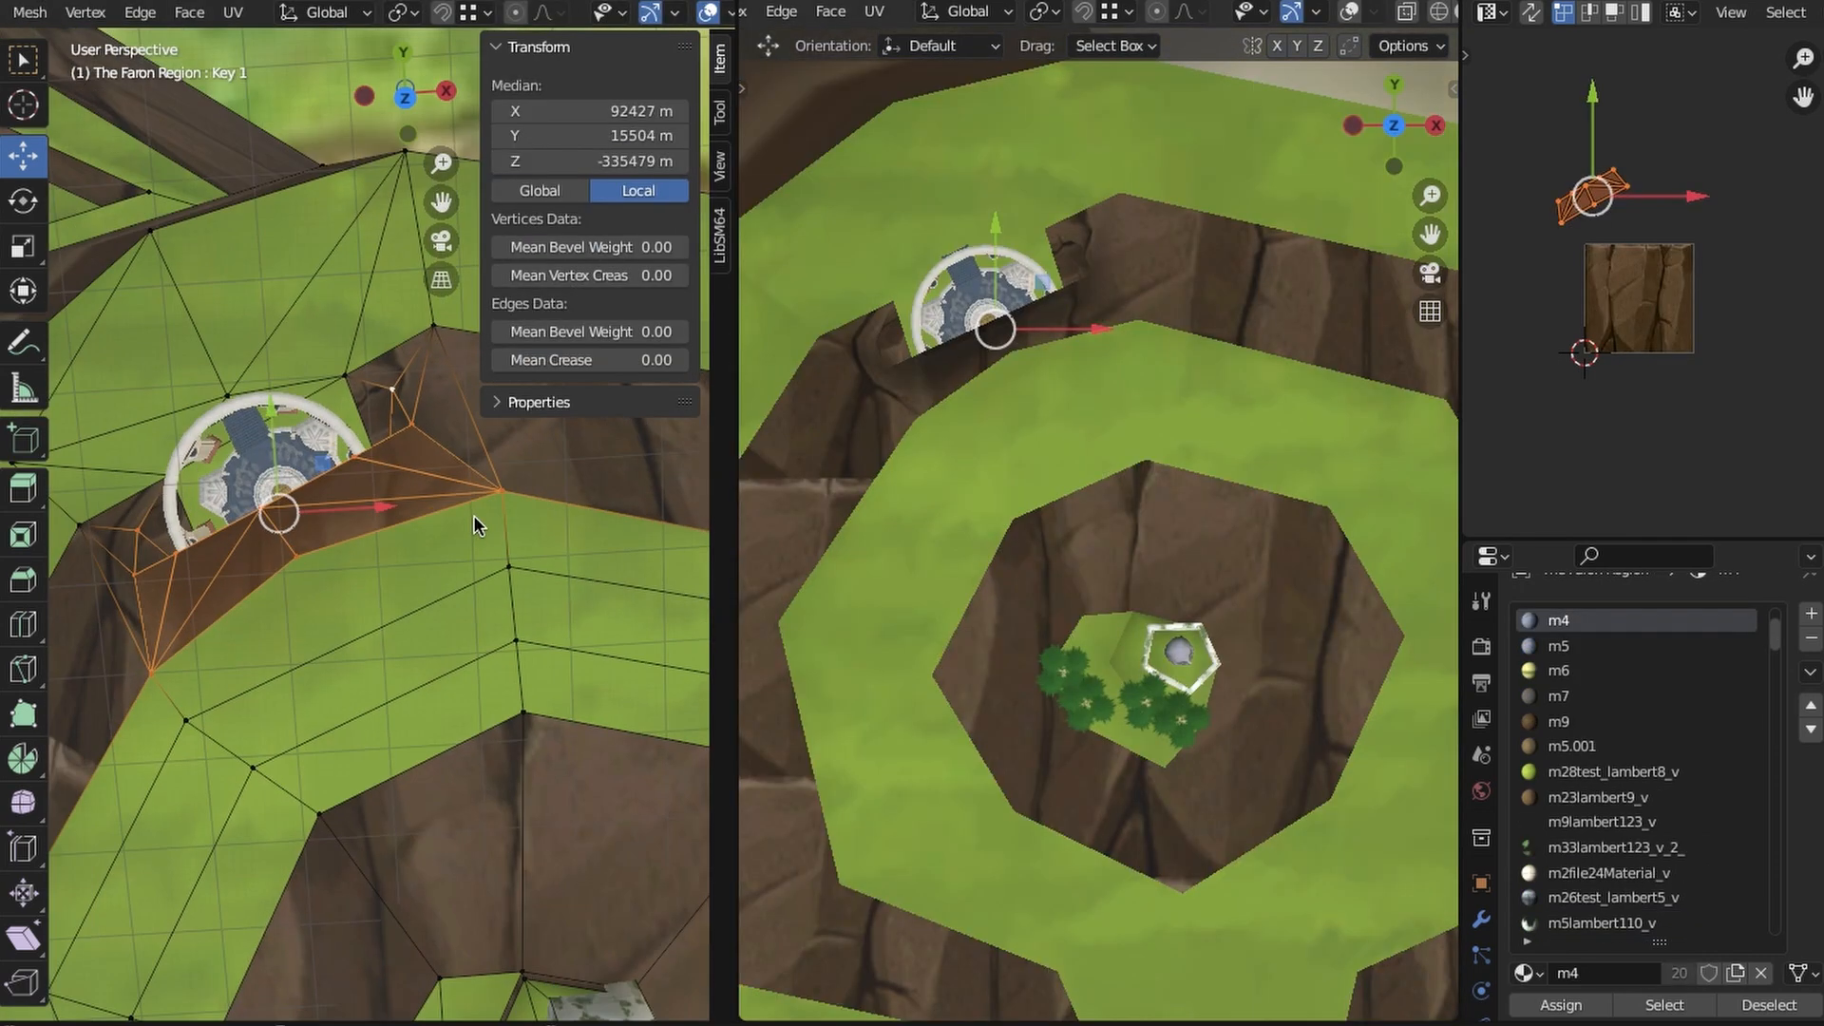
middle_click_drag(475, 518, 444, 583)
left_click(395, 558, "alt")
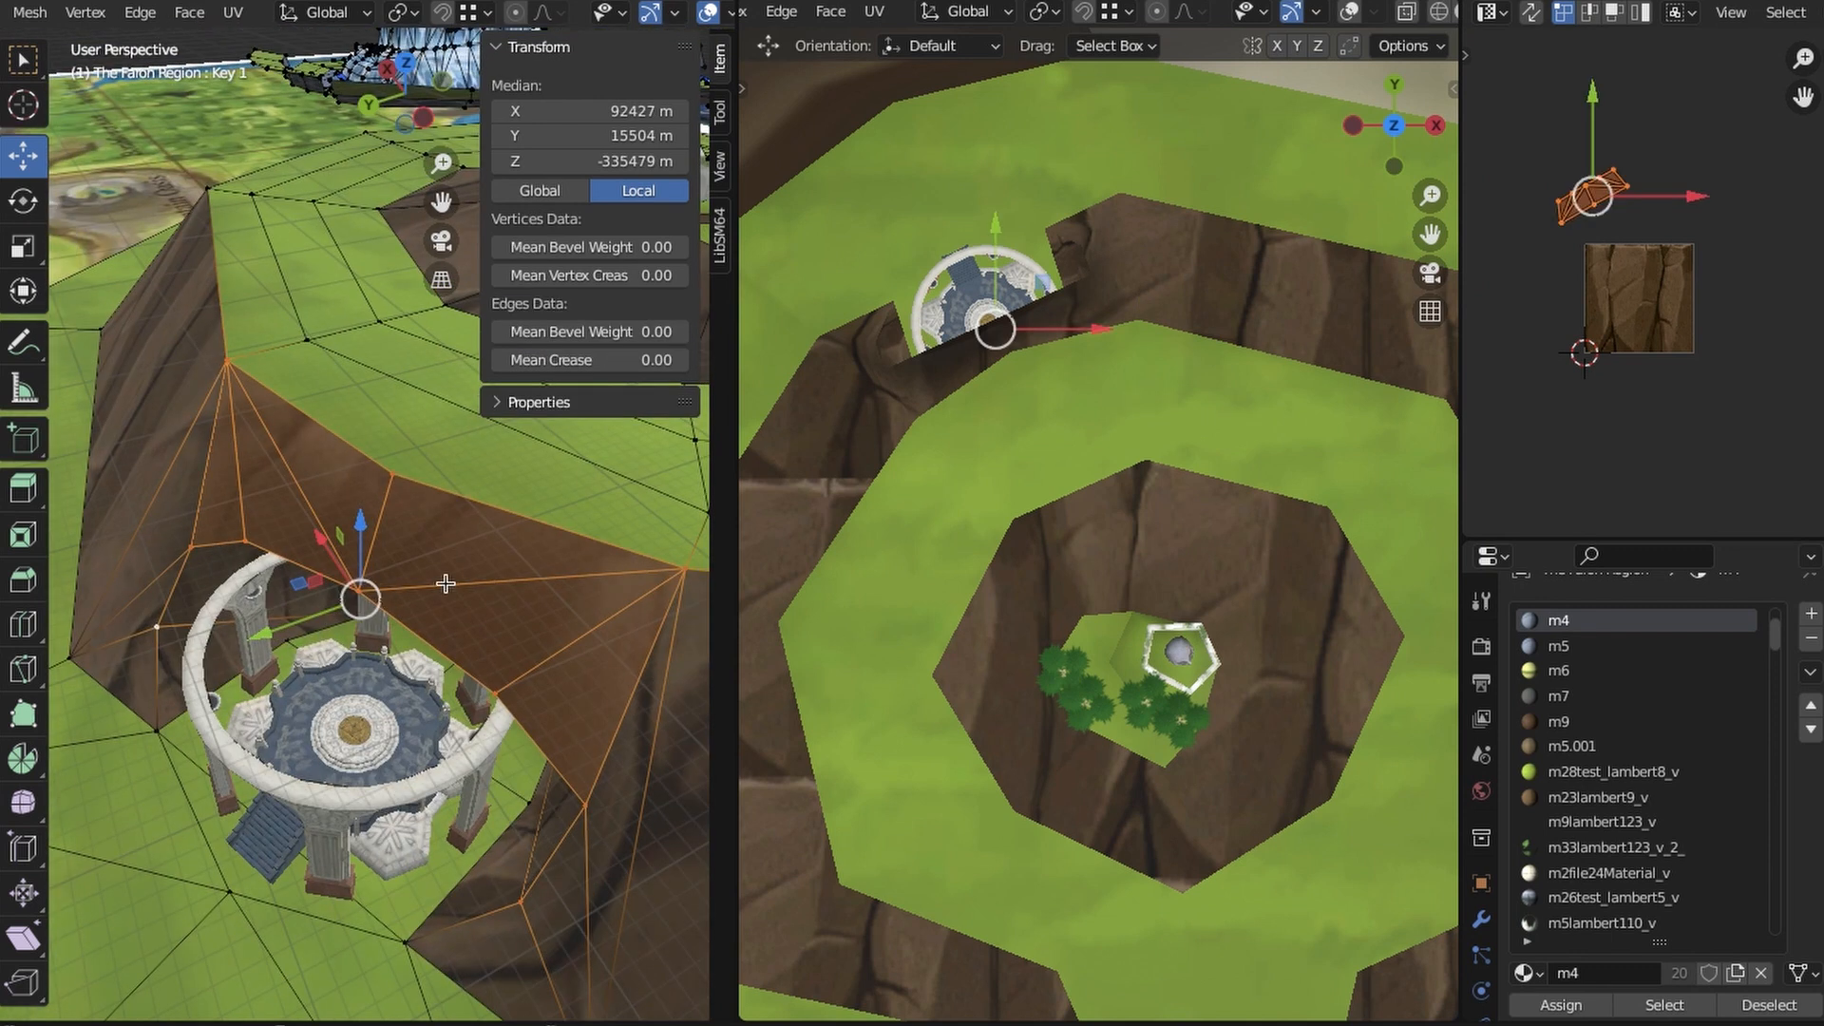
- Move the selected Faron Region cliff faces above the shard pavilion along Y and X in top view
left_click(406, 64)
key("KP_7")
key("g")
key("y")
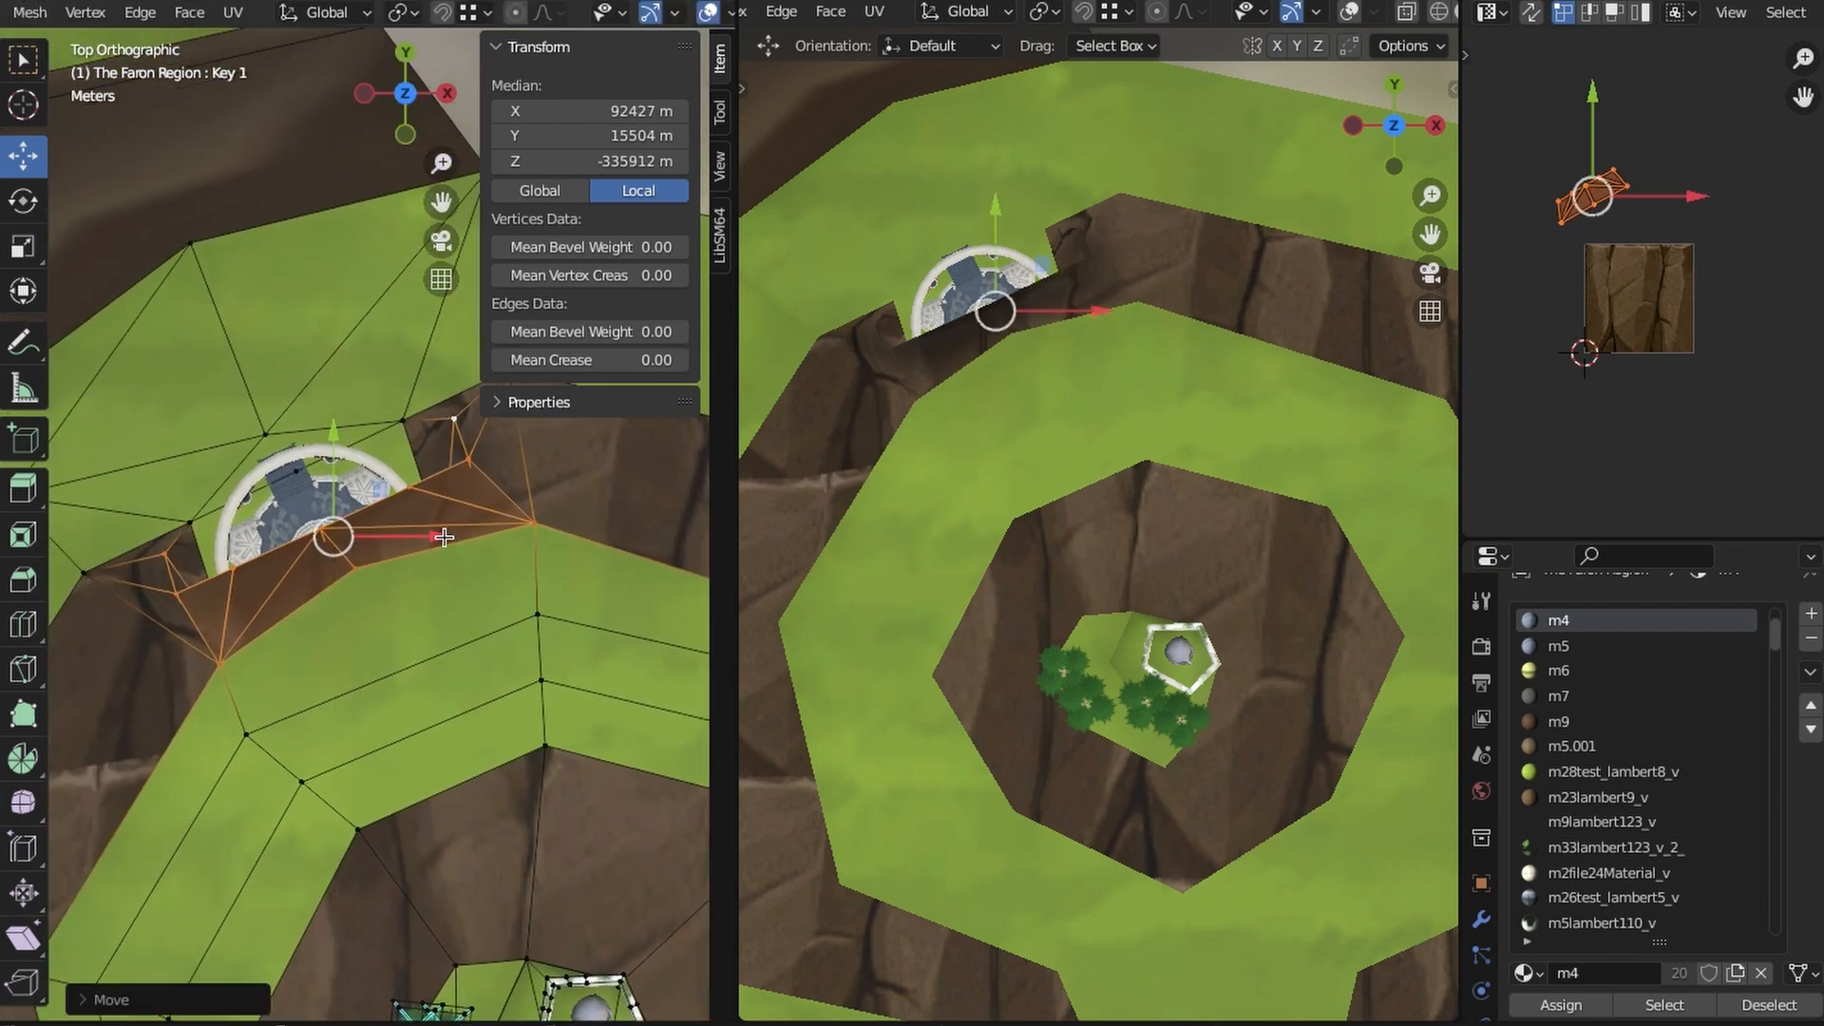
key("g")
key("x")
left_click(428, 535)
key("g")
key("y")
left_click(417, 520)
- Select the grassy ledge's rim vertices above the pavilion and move them along Y away from it in top view
left_click(160, 543)
middle_click_drag(271, 544, 414, 628)
key("KP_7")
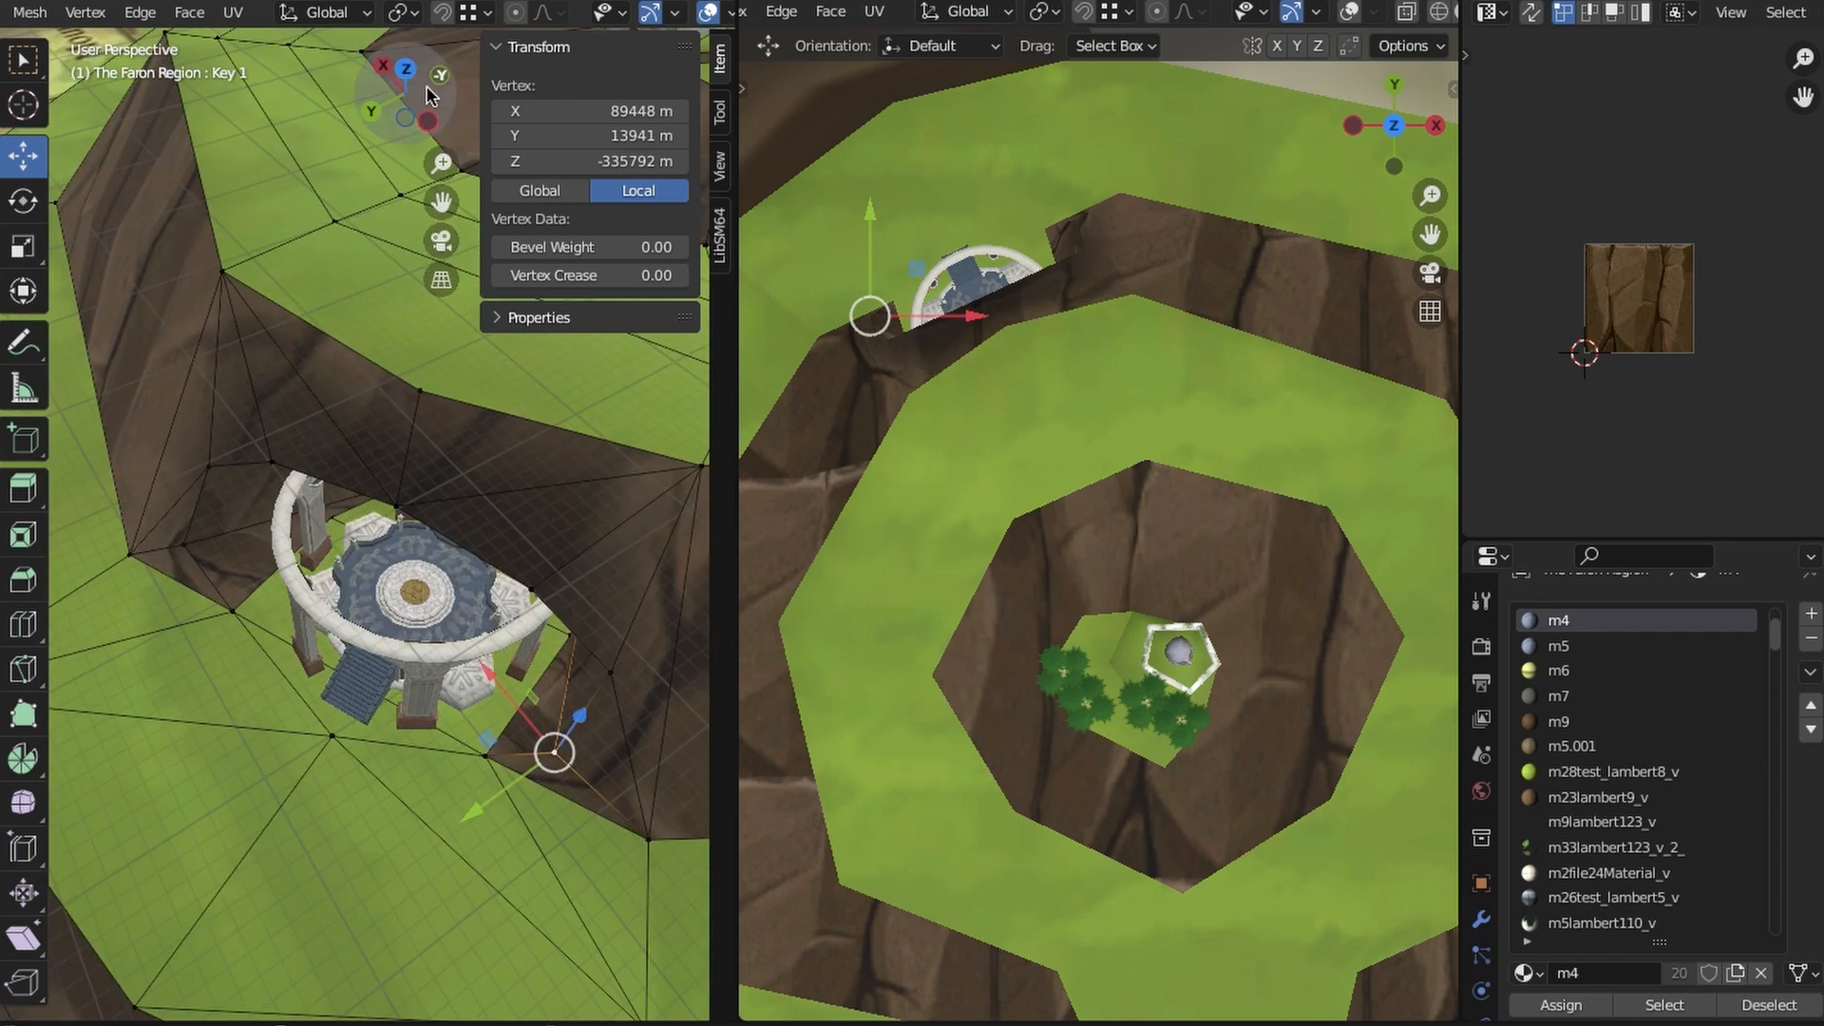
scroll(190, 710, "up", 3)
left_click(594, 513, "shift")
left_click(145, 711)
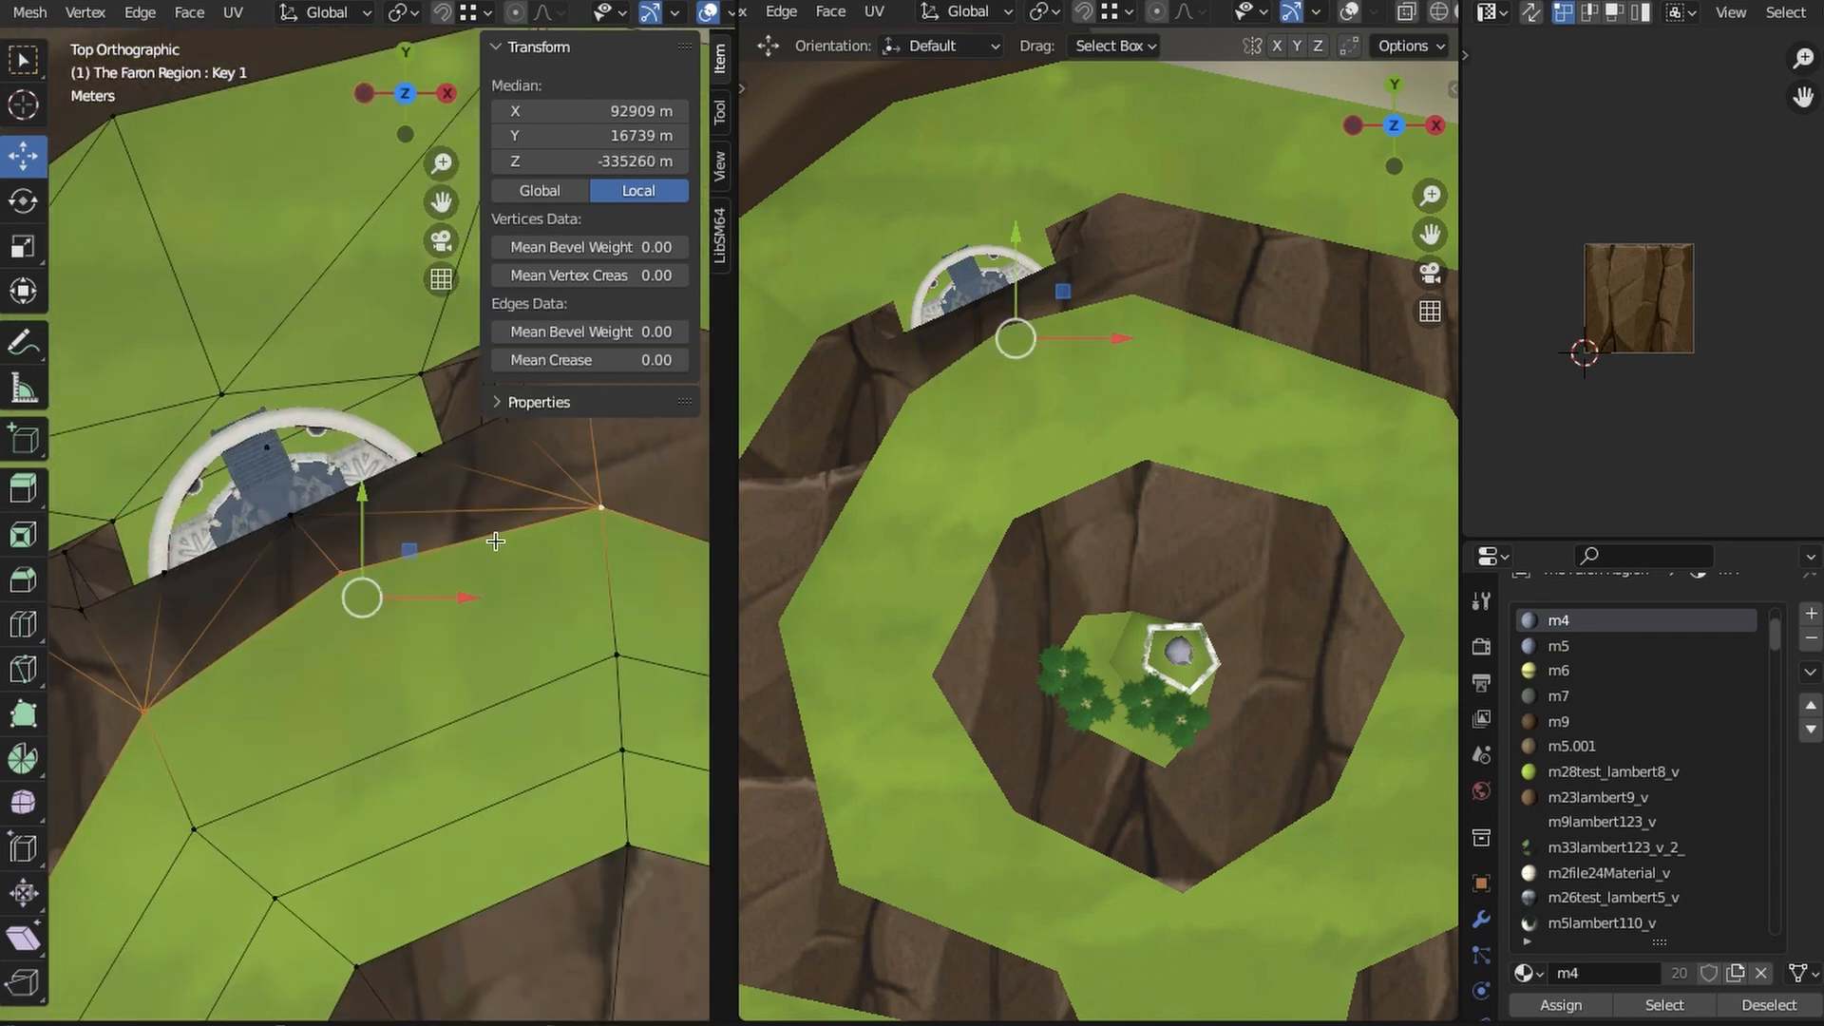
scroll(495, 542, "down", 2)
left_click_drag(368, 521, 371, 558)
mouse_move(447, 615)
left_mouse_down()
mouse_move(468, 618)
mouse_move(450, 616)
left_mouse_up()
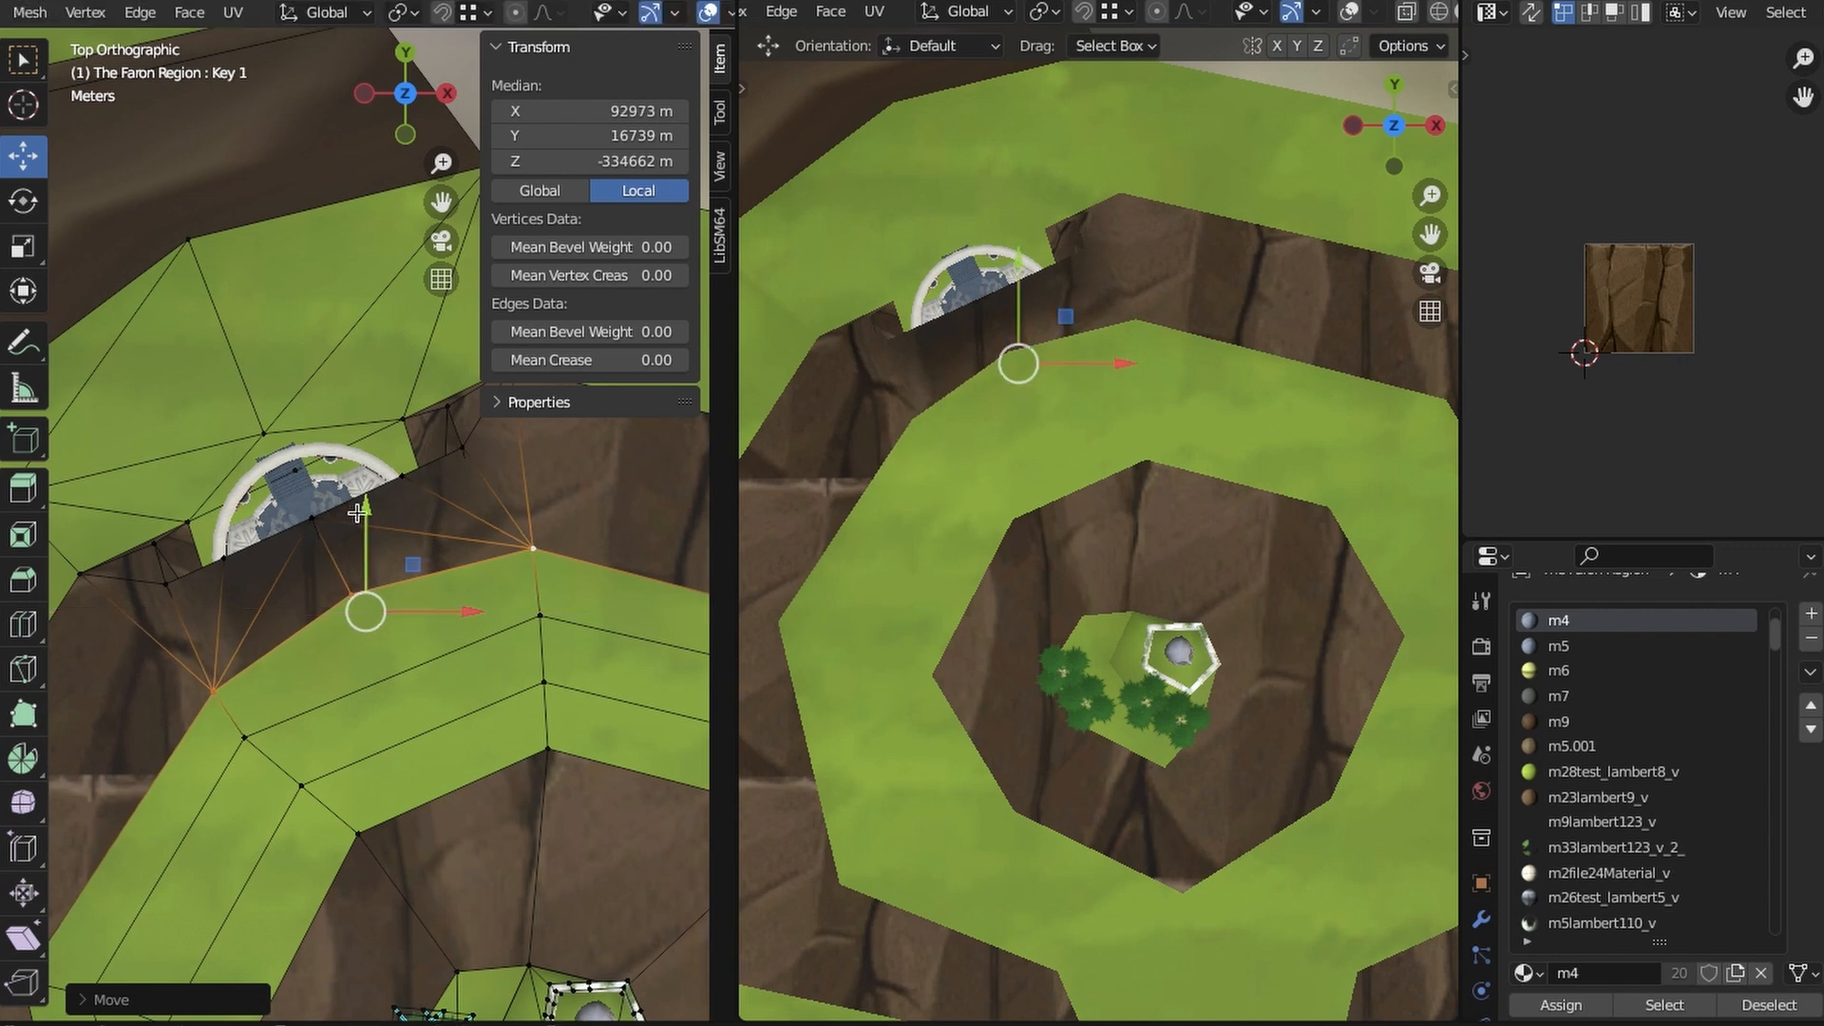
left_click_drag(357, 513, 357, 540)
- Fine-tune individual ledge rim vertices above the pavilion, clear the selection and check the cliff's slope
left_click(203, 685)
scroll(400, 704, "down", 3)
middle_click_drag(400, 704, 472, 676, "shift")
scroll(418, 655, "up", 2)
left_click_drag(336, 624, 331, 623)
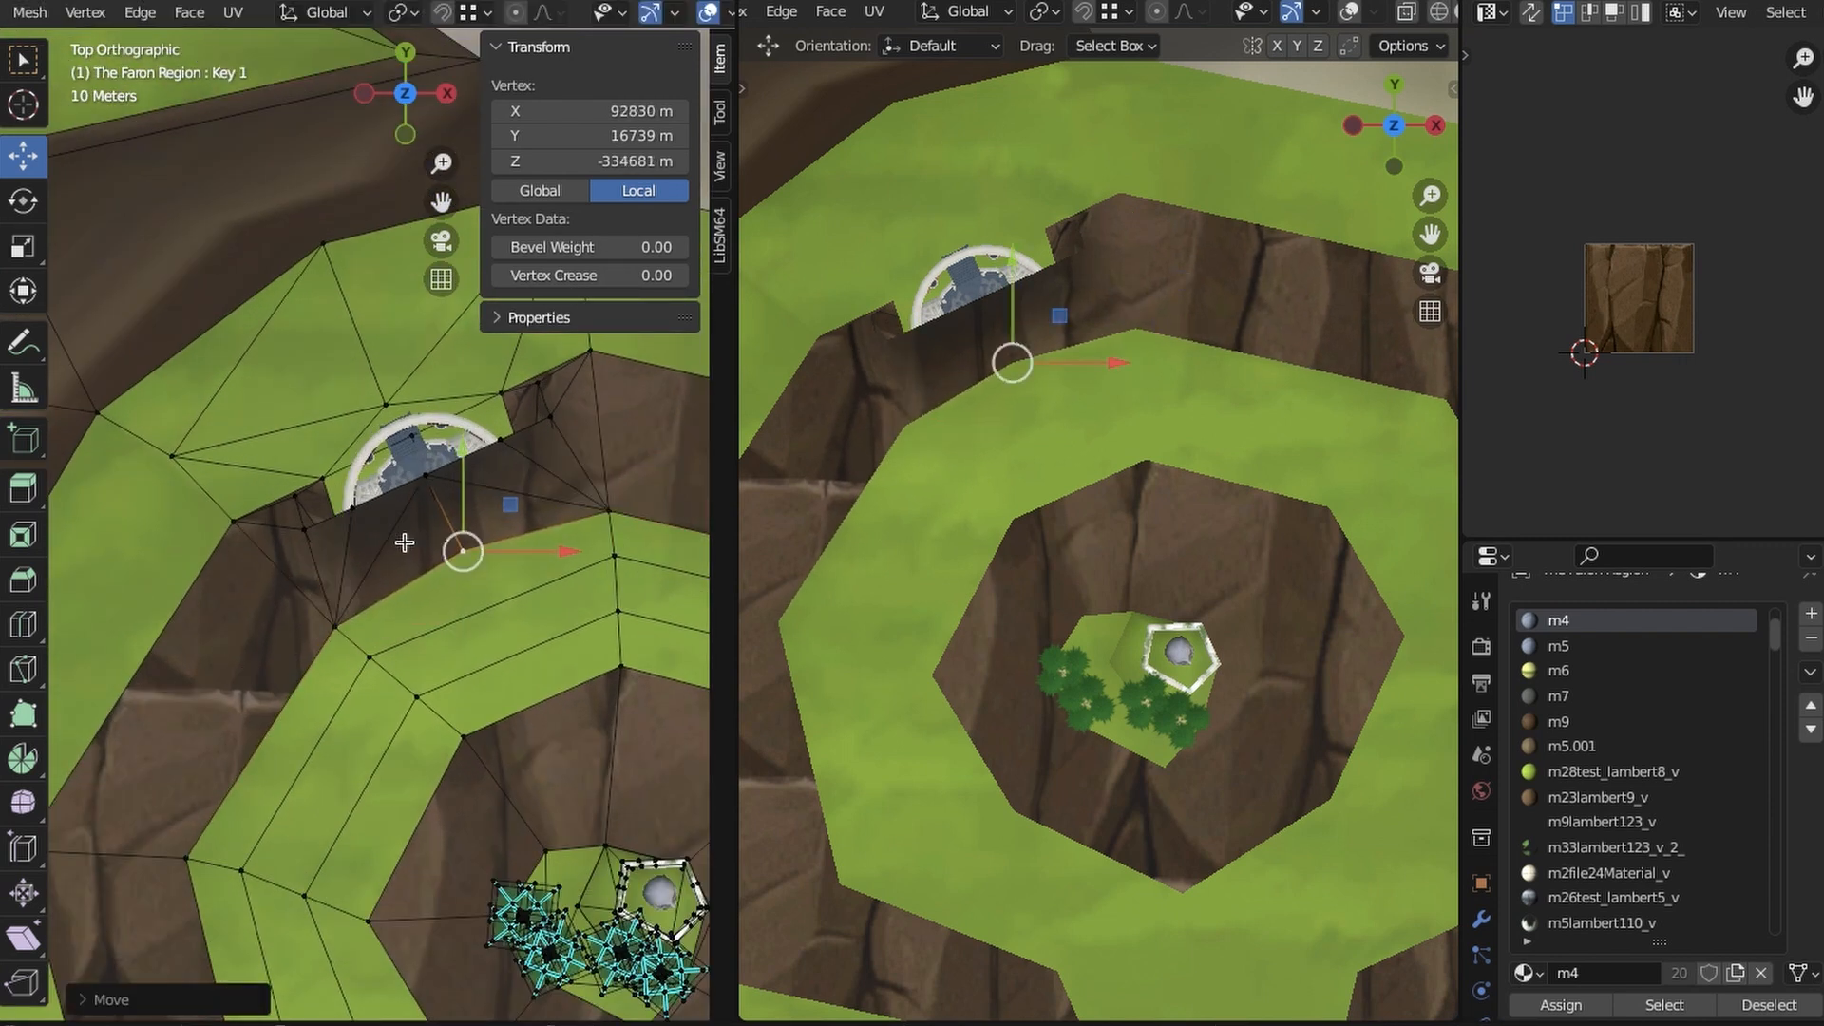
key("alt+a")
middle_click_drag(384, 623, 437, 583)
scroll(436, 582, "up", 1)
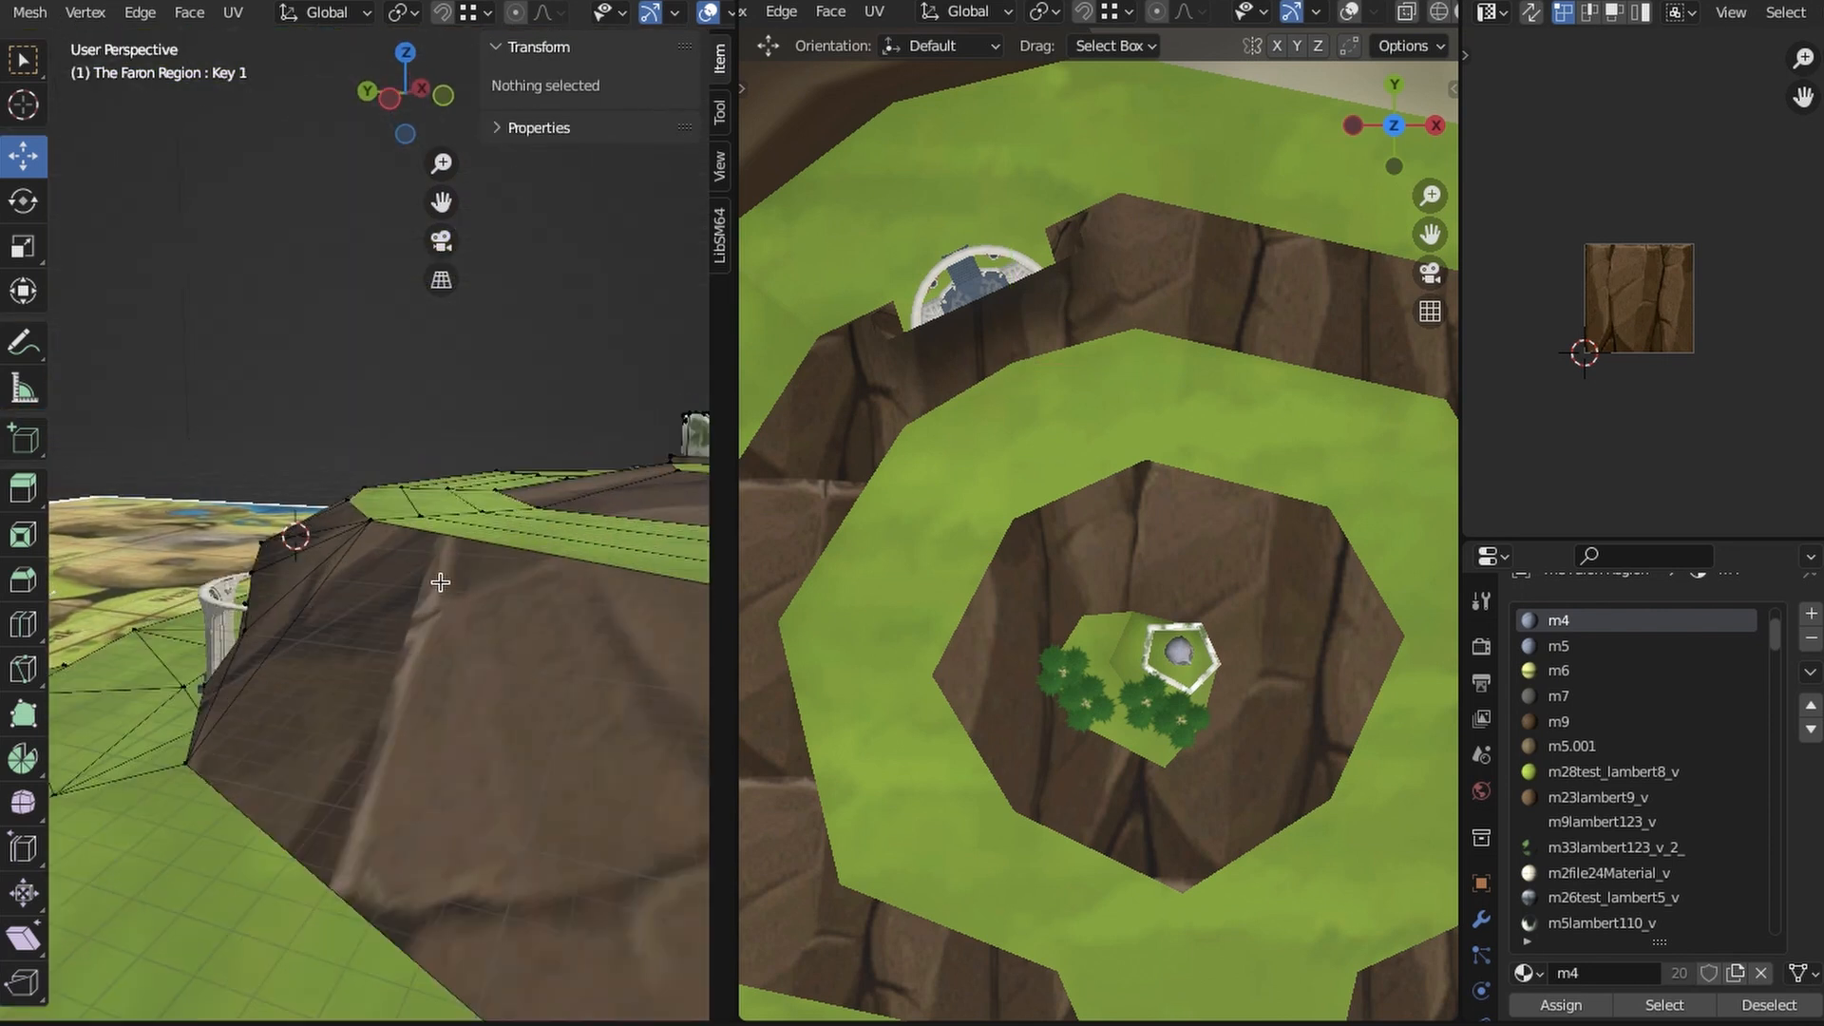
- Select the cliff vertices above the shard pavilion in top view and subdivide the faces between them
left_click(403, 57)
scroll(418, 285, "up", 2)
middle_click_drag(418, 285, 349, 466, "shift")
scroll(1001, 400, "up", 4)
middle_click_drag(1000, 400, 1124, 561, "shift")
key("z")
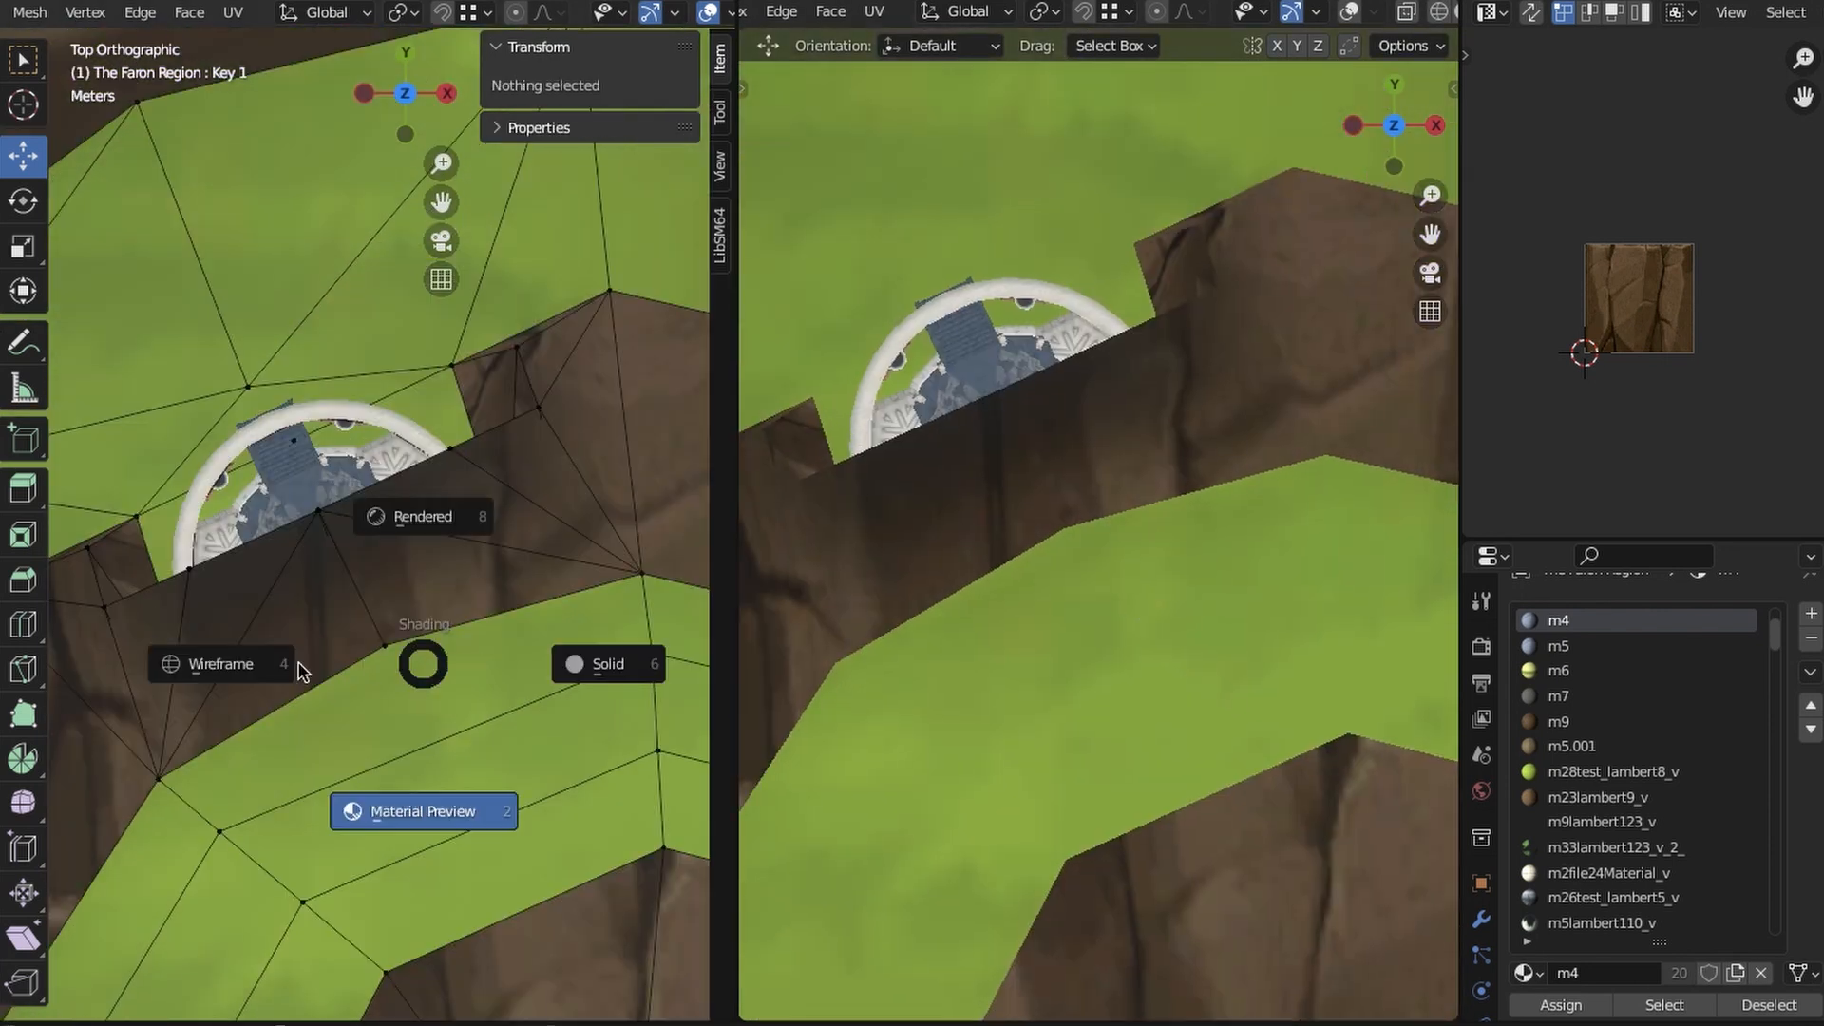
left_click(302, 670)
scroll(431, 579, "up", 1)
key("z")
left_click(434, 726)
left_click(321, 513)
left_click(389, 664, "shift")
left_click(132, 815, "shift")
left_click(681, 581, "shift")
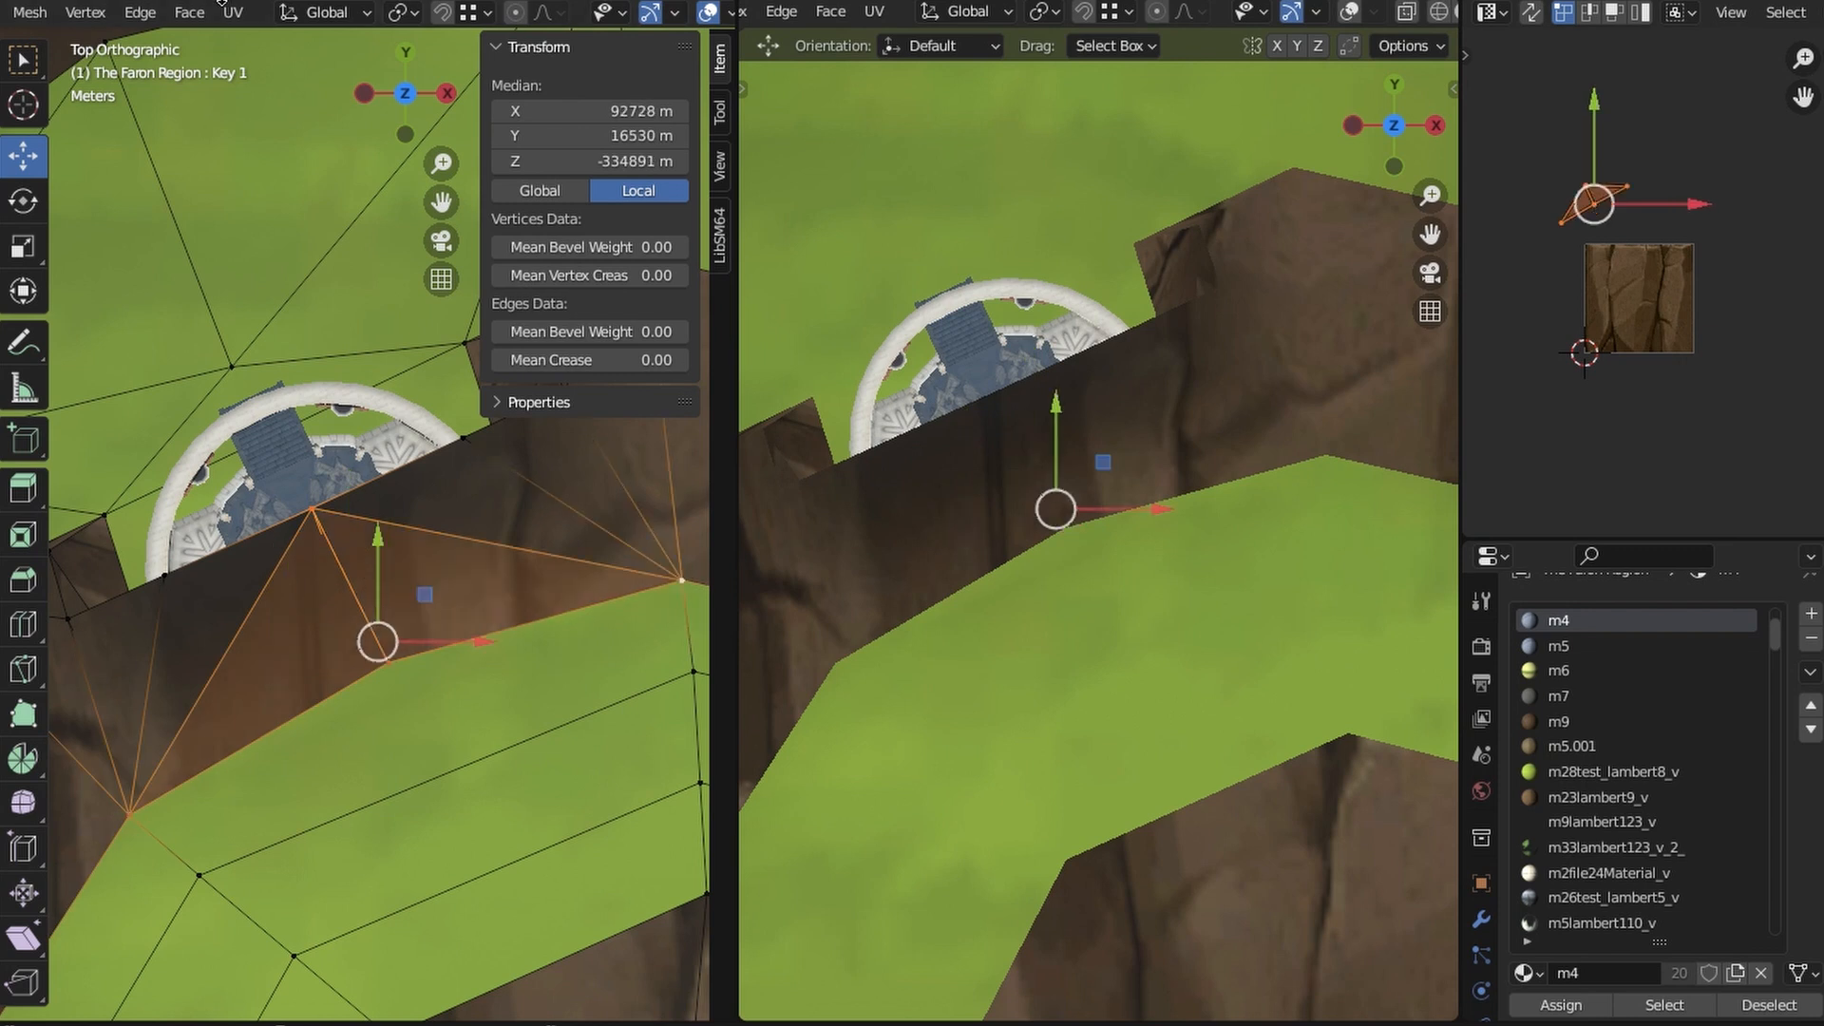
left_click(140, 13)
left_click(225, 156)
- Select the new vertices on the cliff above the pavilion, subdivide that area again, and clear the selection
left_click(536, 625)
left_click(224, 662)
left_click(261, 737, "shift")
left_click(350, 587, "shift")
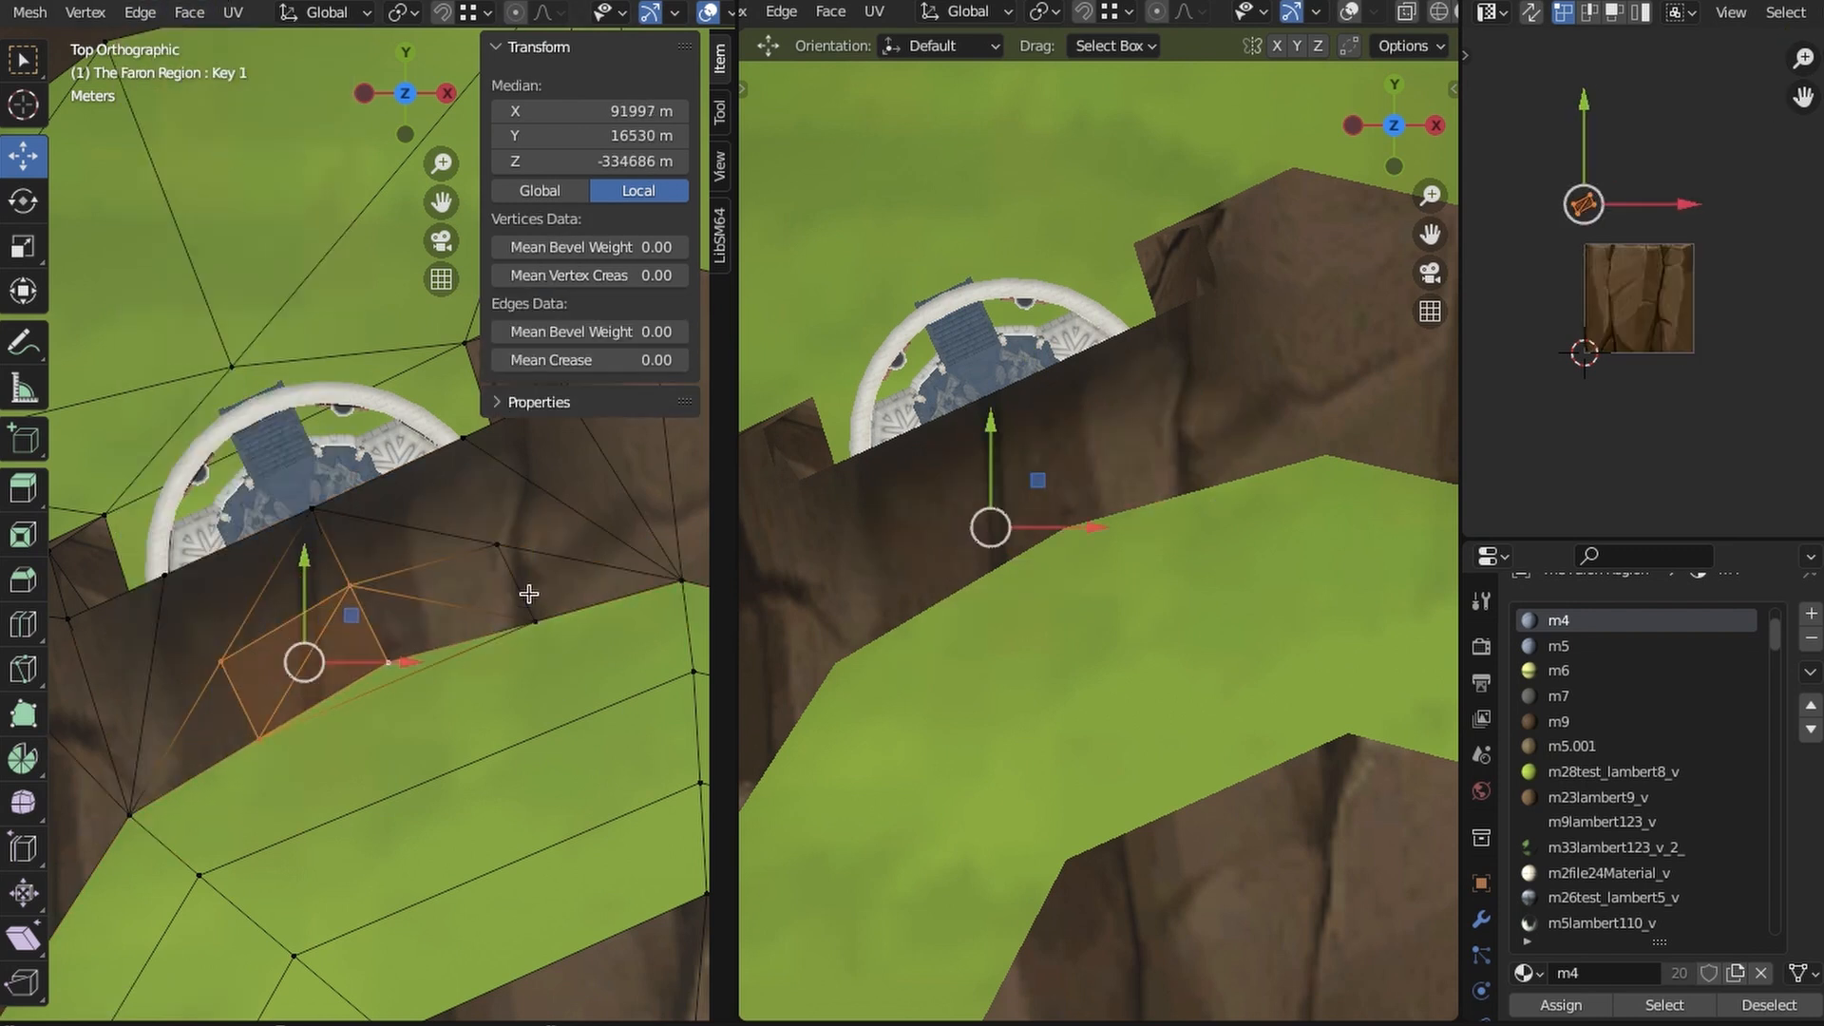
left_click(313, 510)
left_click(224, 661, "shift")
left_click(351, 587, "shift")
left_click(497, 546, "shift")
left_click(140, 13)
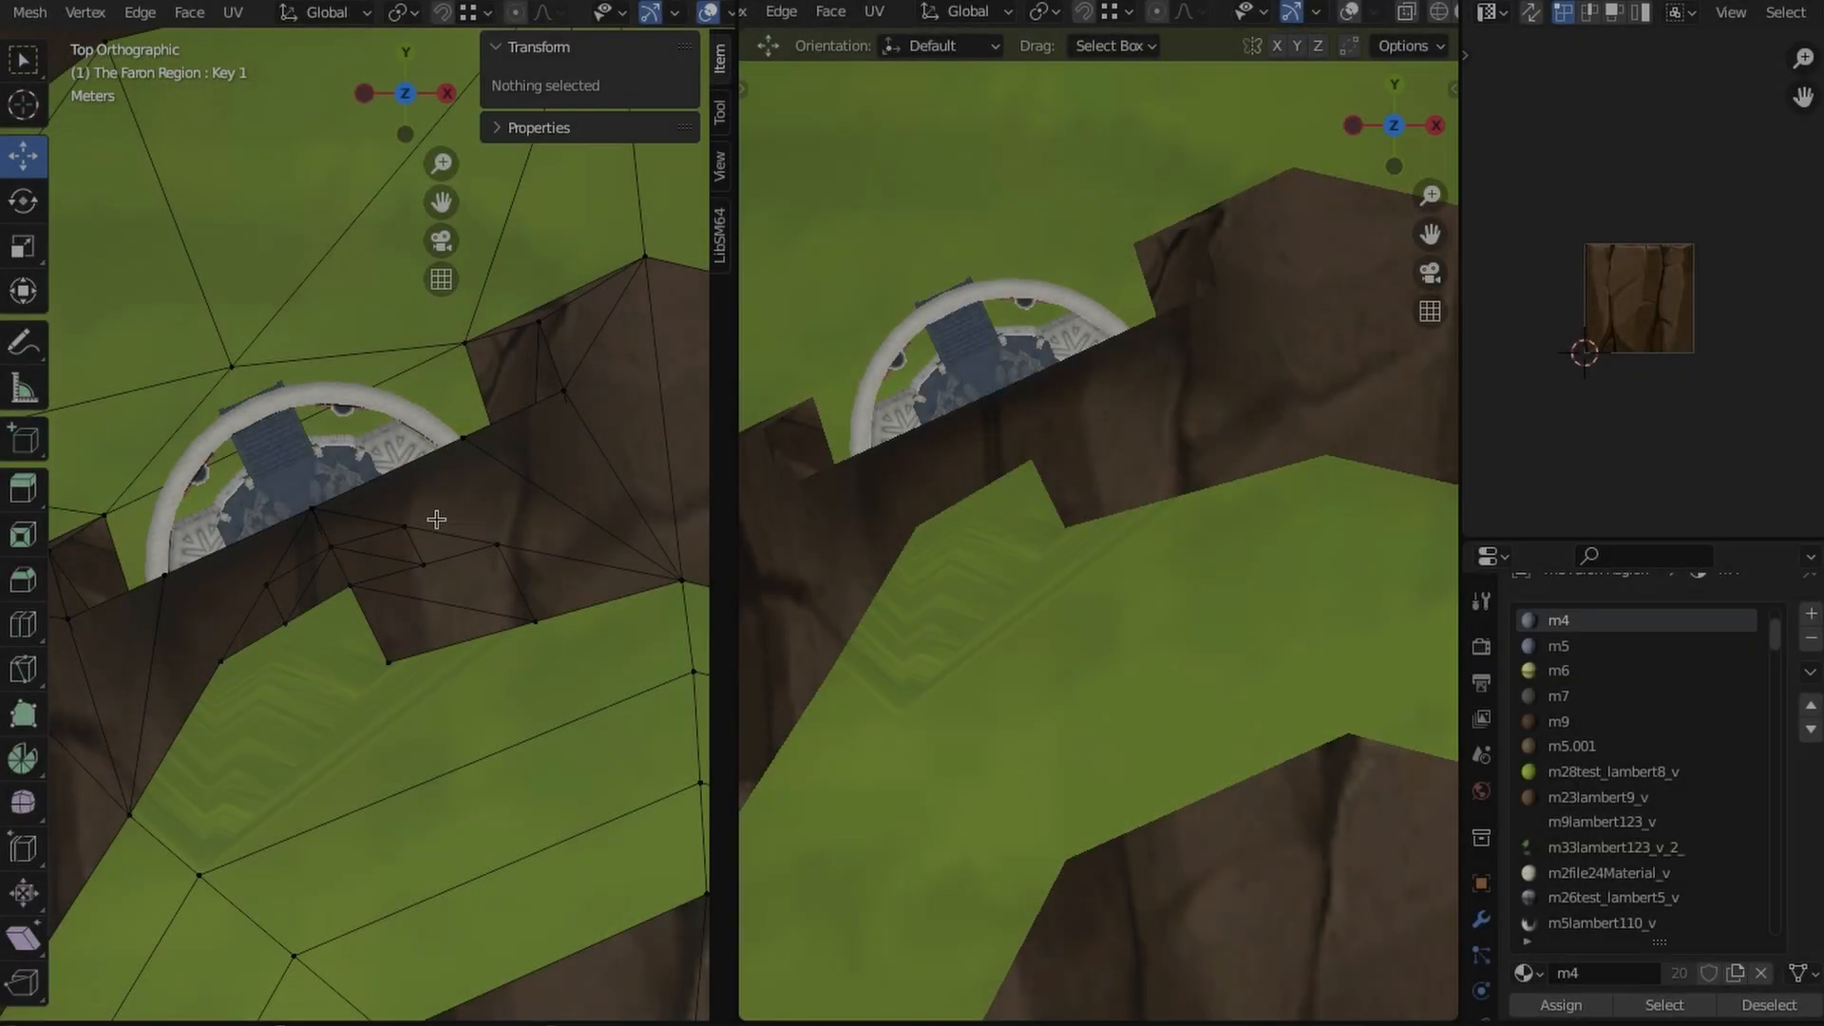
left_click(261, 737)
left_click(436, 659)
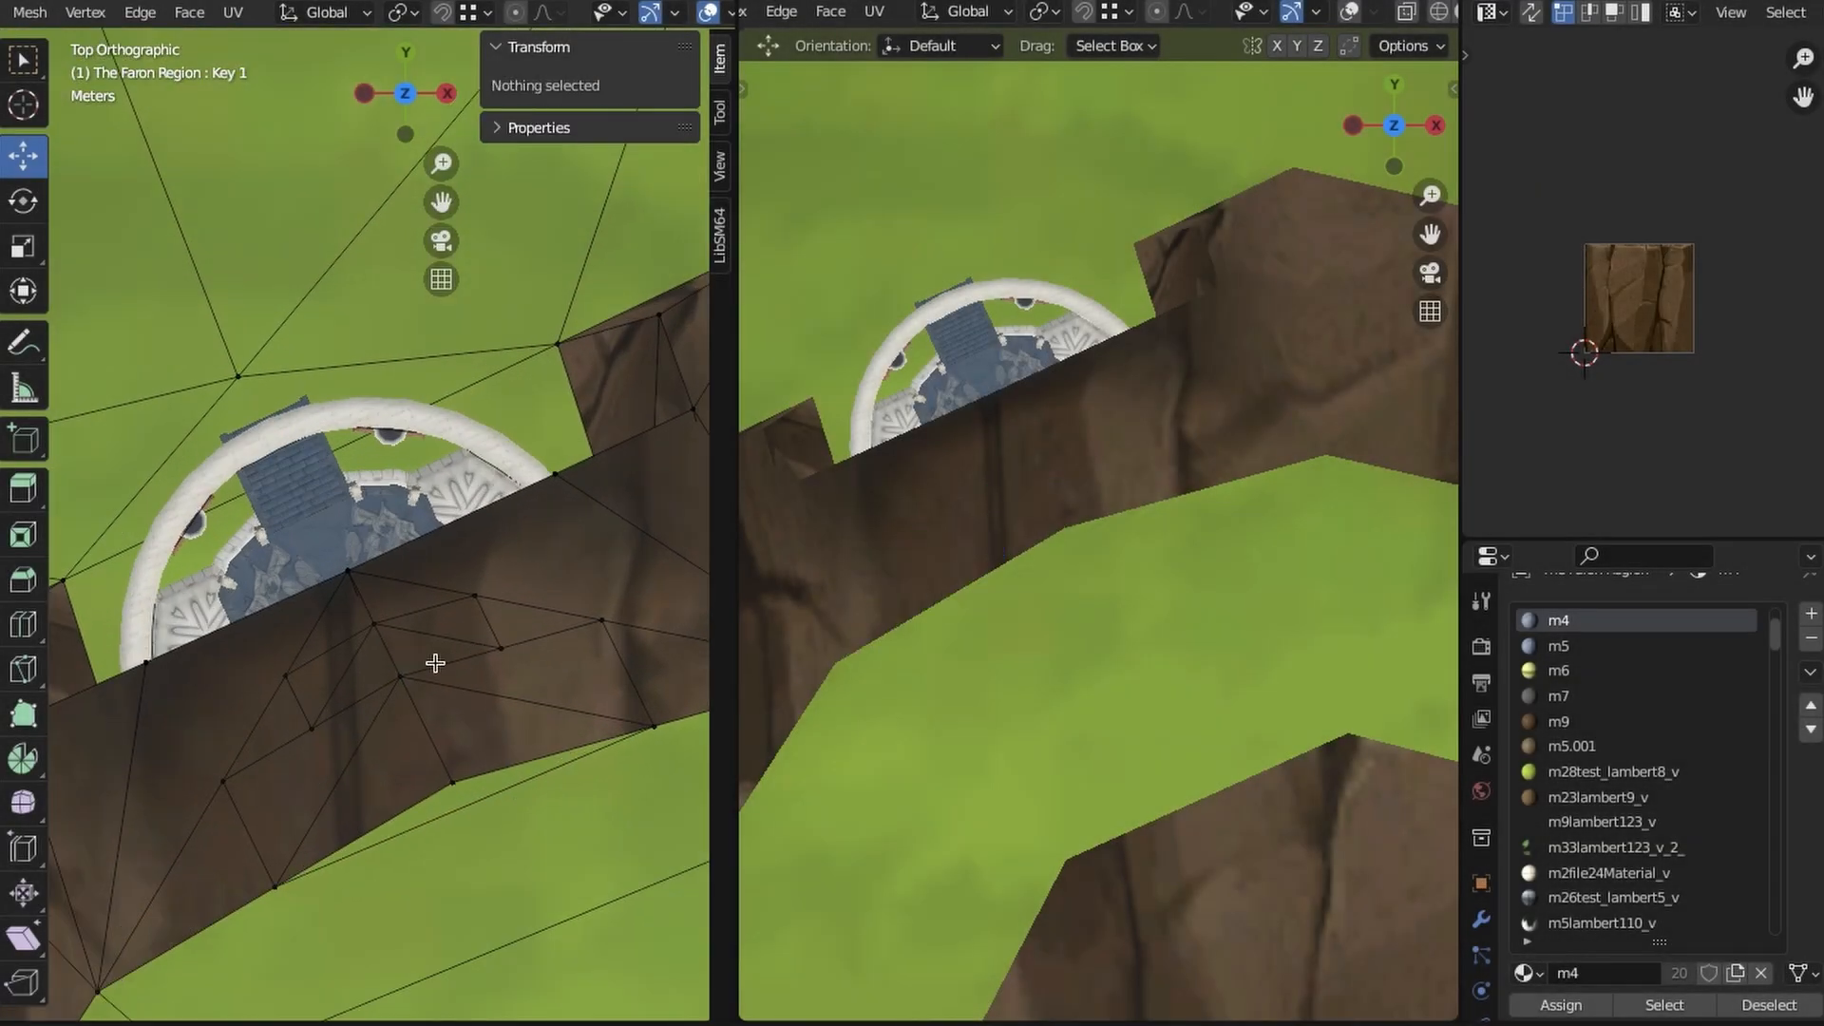
- Select the inner strip of subdivided cliff faces above the pavilion and delete it to open the roof
scroll(280, 646, "up", 2)
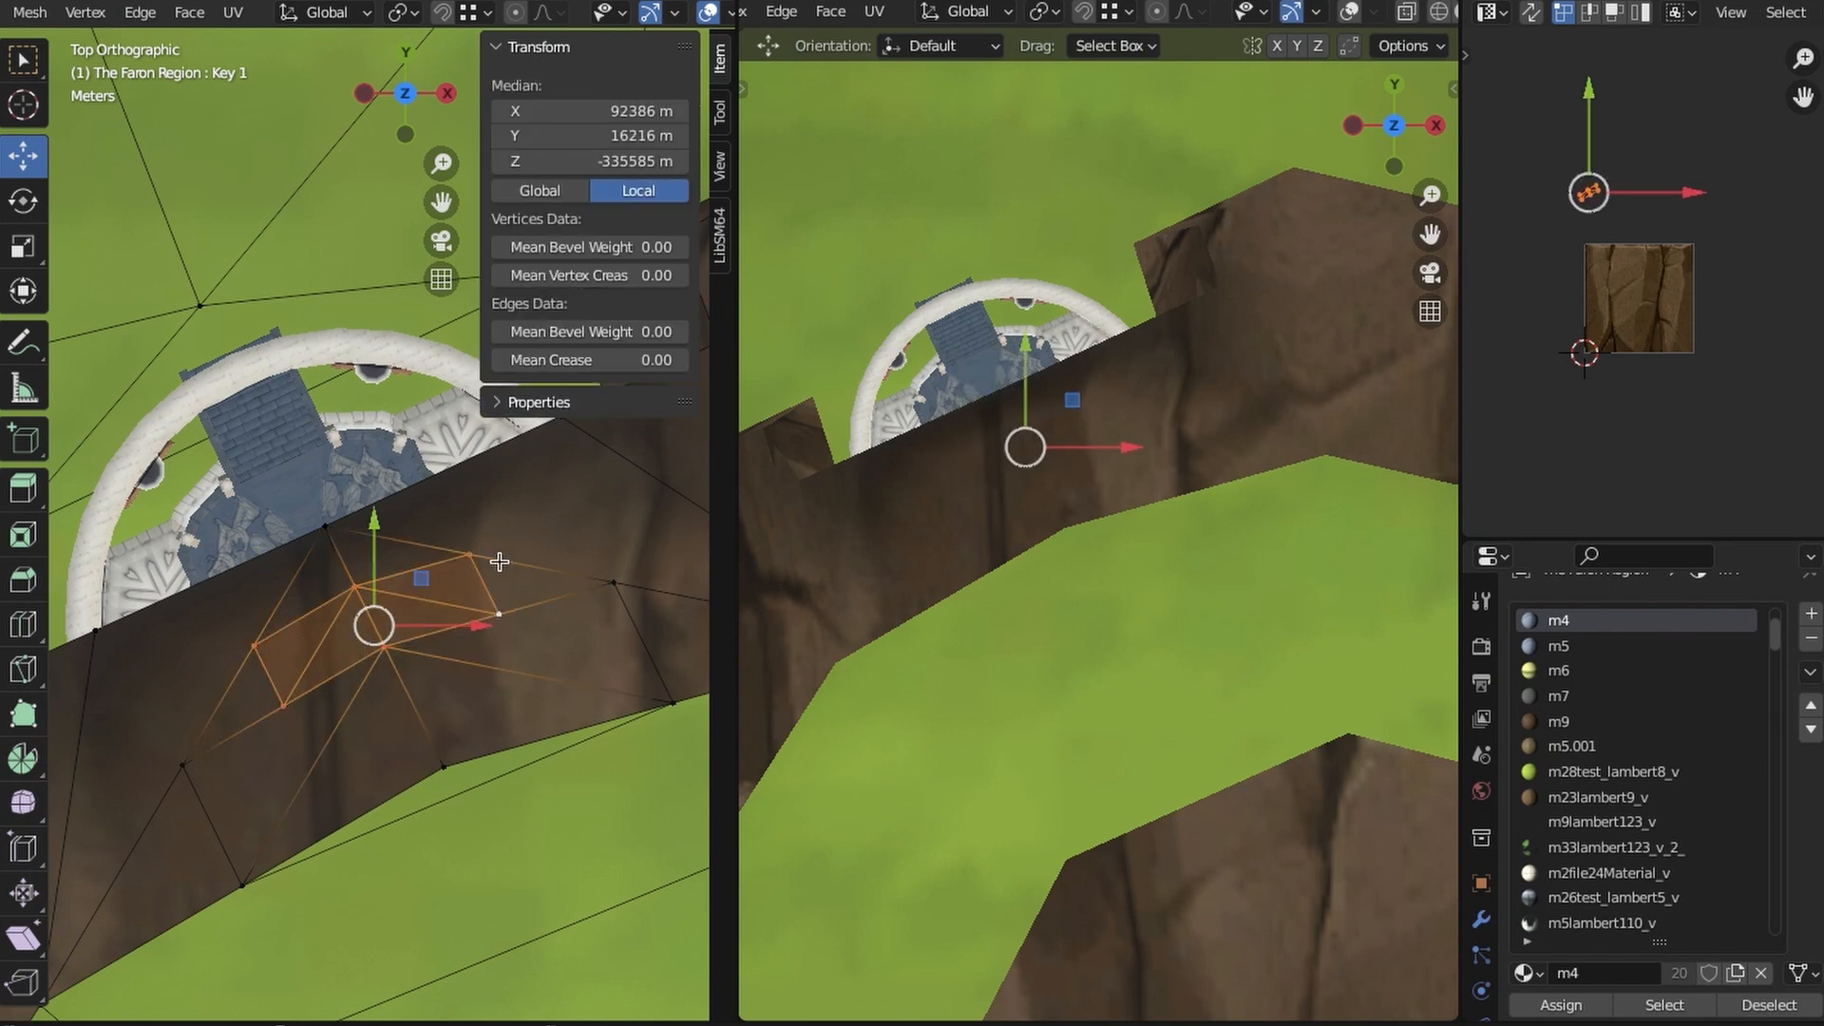
middle_click_drag(450, 635, 463, 581)
middle_click_drag(384, 749, 382, 846)
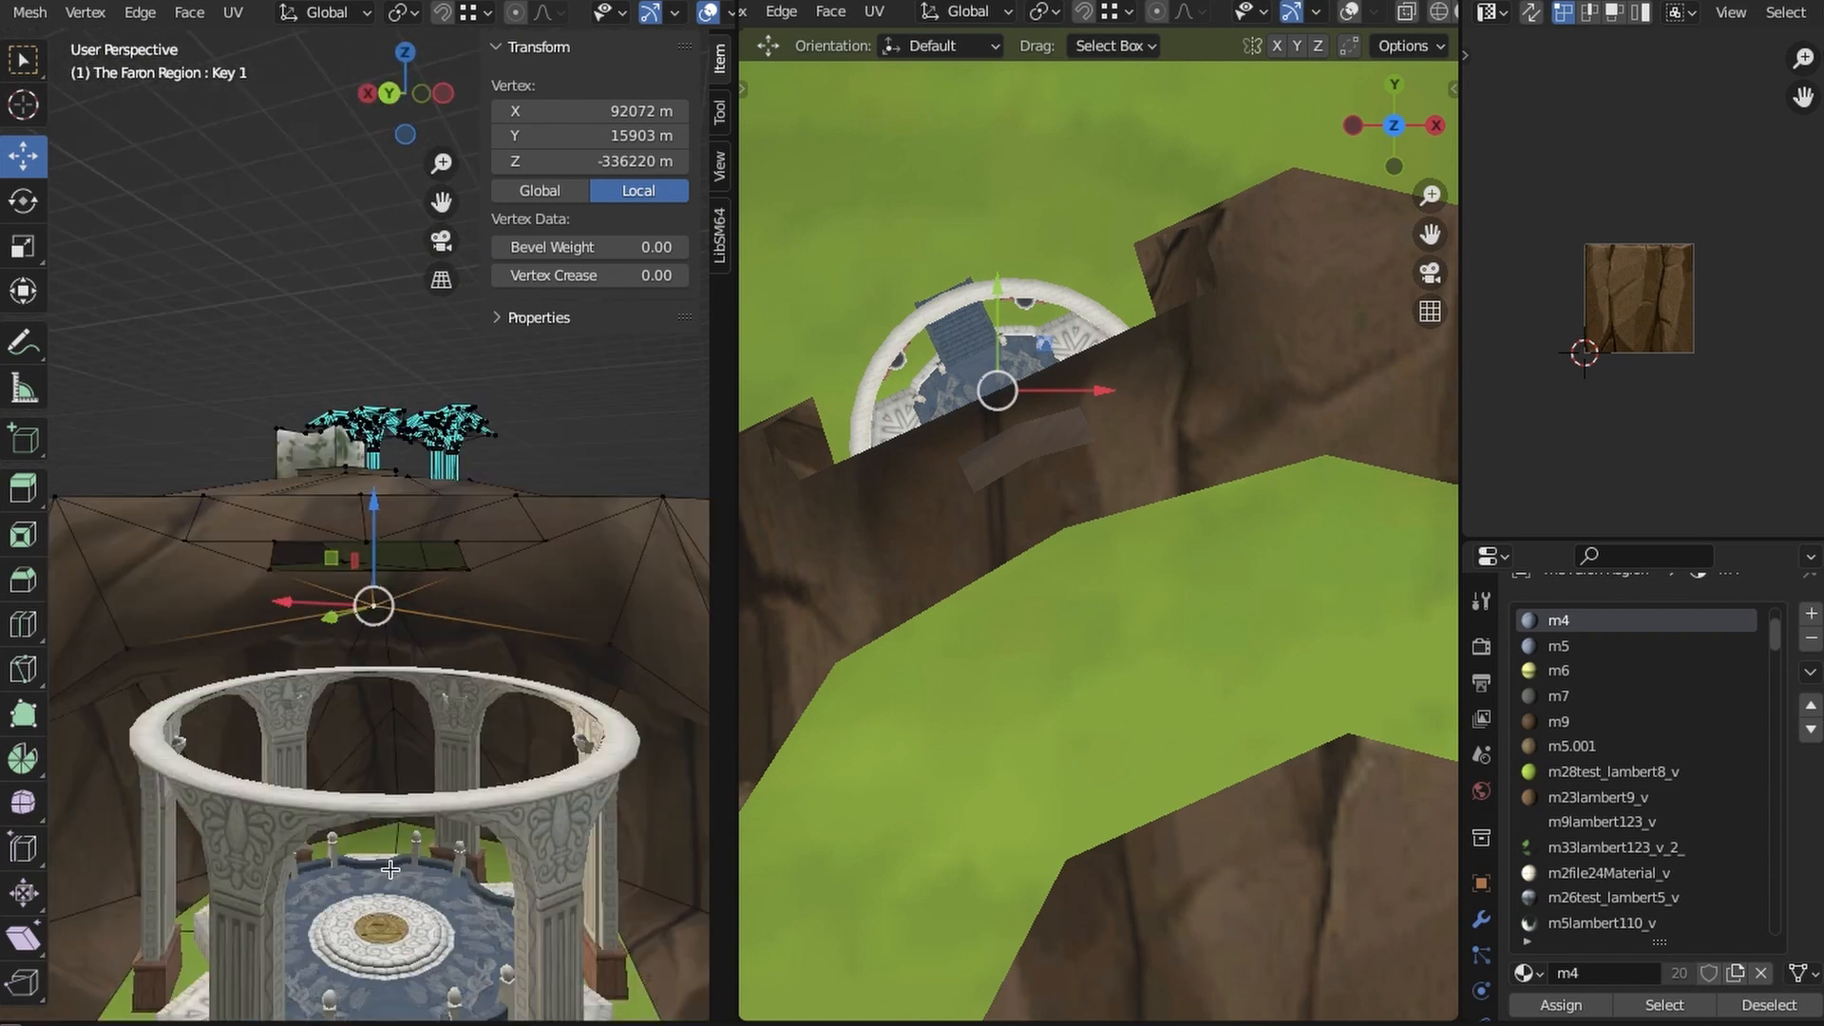
- Select the alcove ceiling triangles beneath the roof opening and inset them in top view
left_click(314, 656)
middle_click_drag(371, 694, 447, 670)
left_click(387, 684, "shift")
left_click(387, 684)
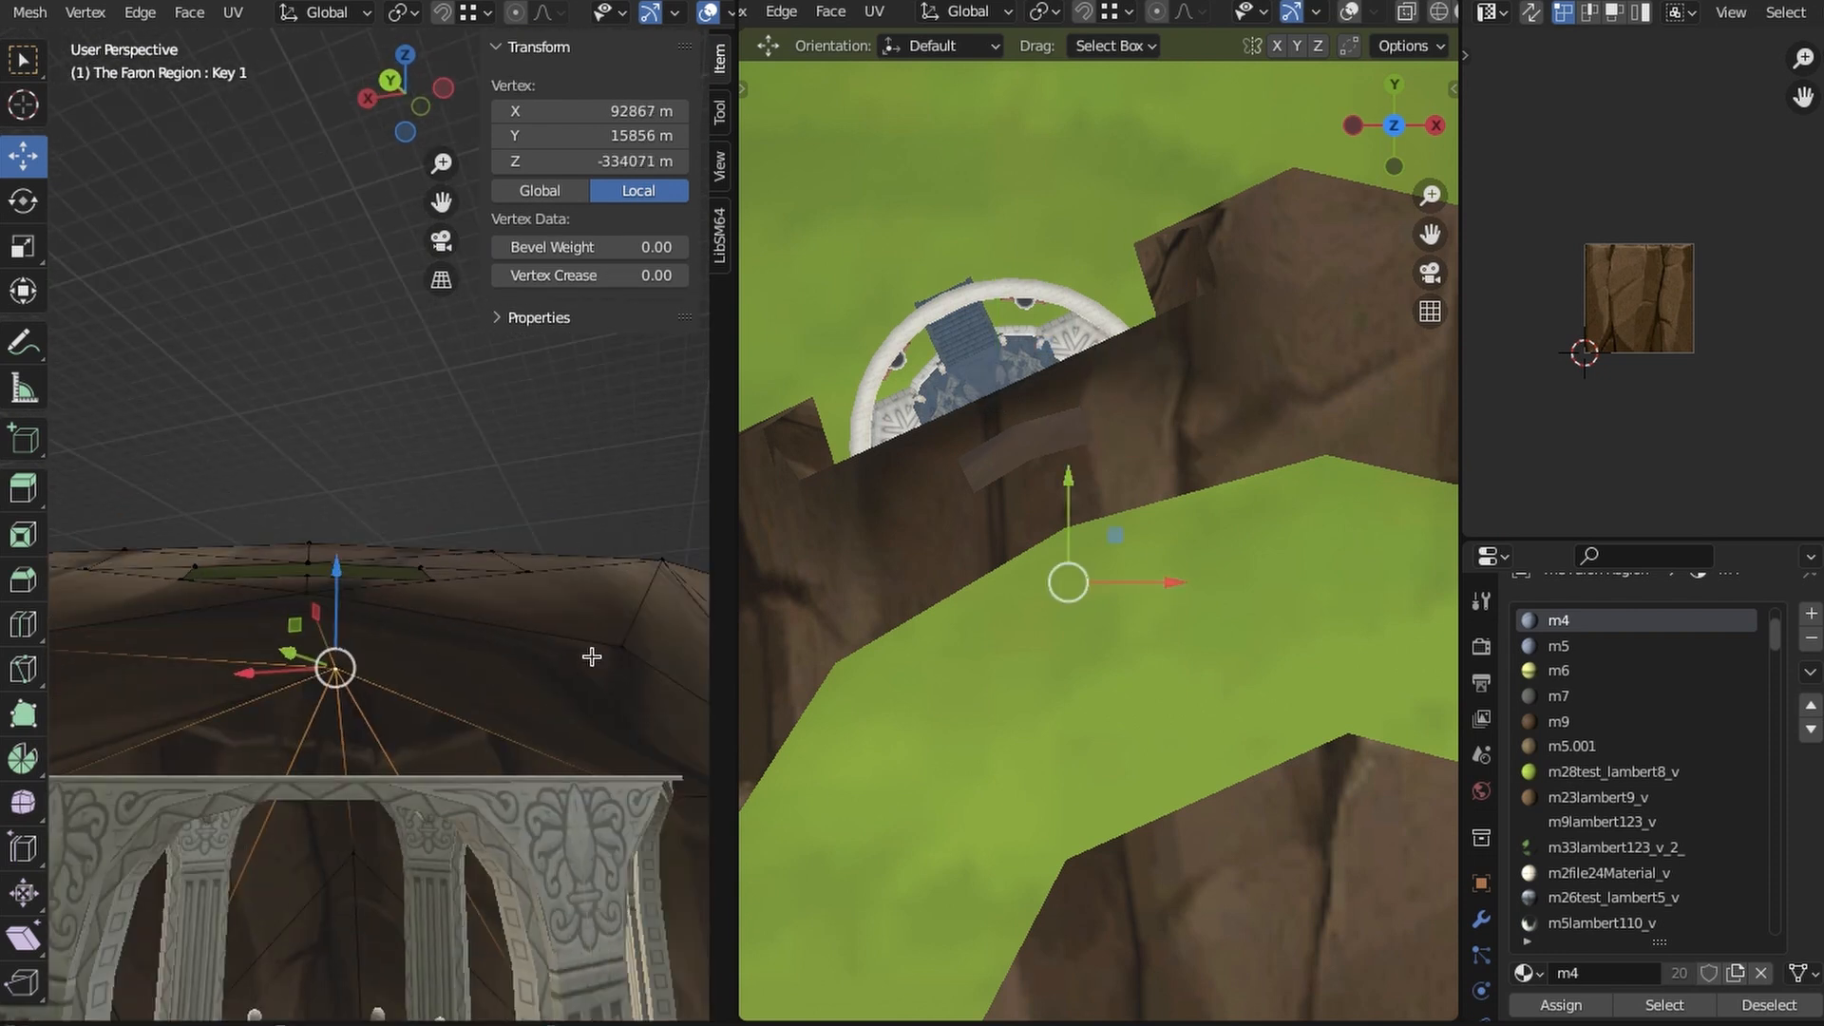
left_click(604, 651, "shift")
left_click(331, 665, "shift")
left_click(330, 665, "shift")
left_click(315, 599, "shift")
mouse_move(315, 617)
middle_mouse_down("shift")
mouse_move(431, 626)
mouse_move(468, 548)
middle_mouse_up("shift")
left_click(405, 56)
scroll(475, 574, "up", 1)
key("z")
left_click(317, 605)
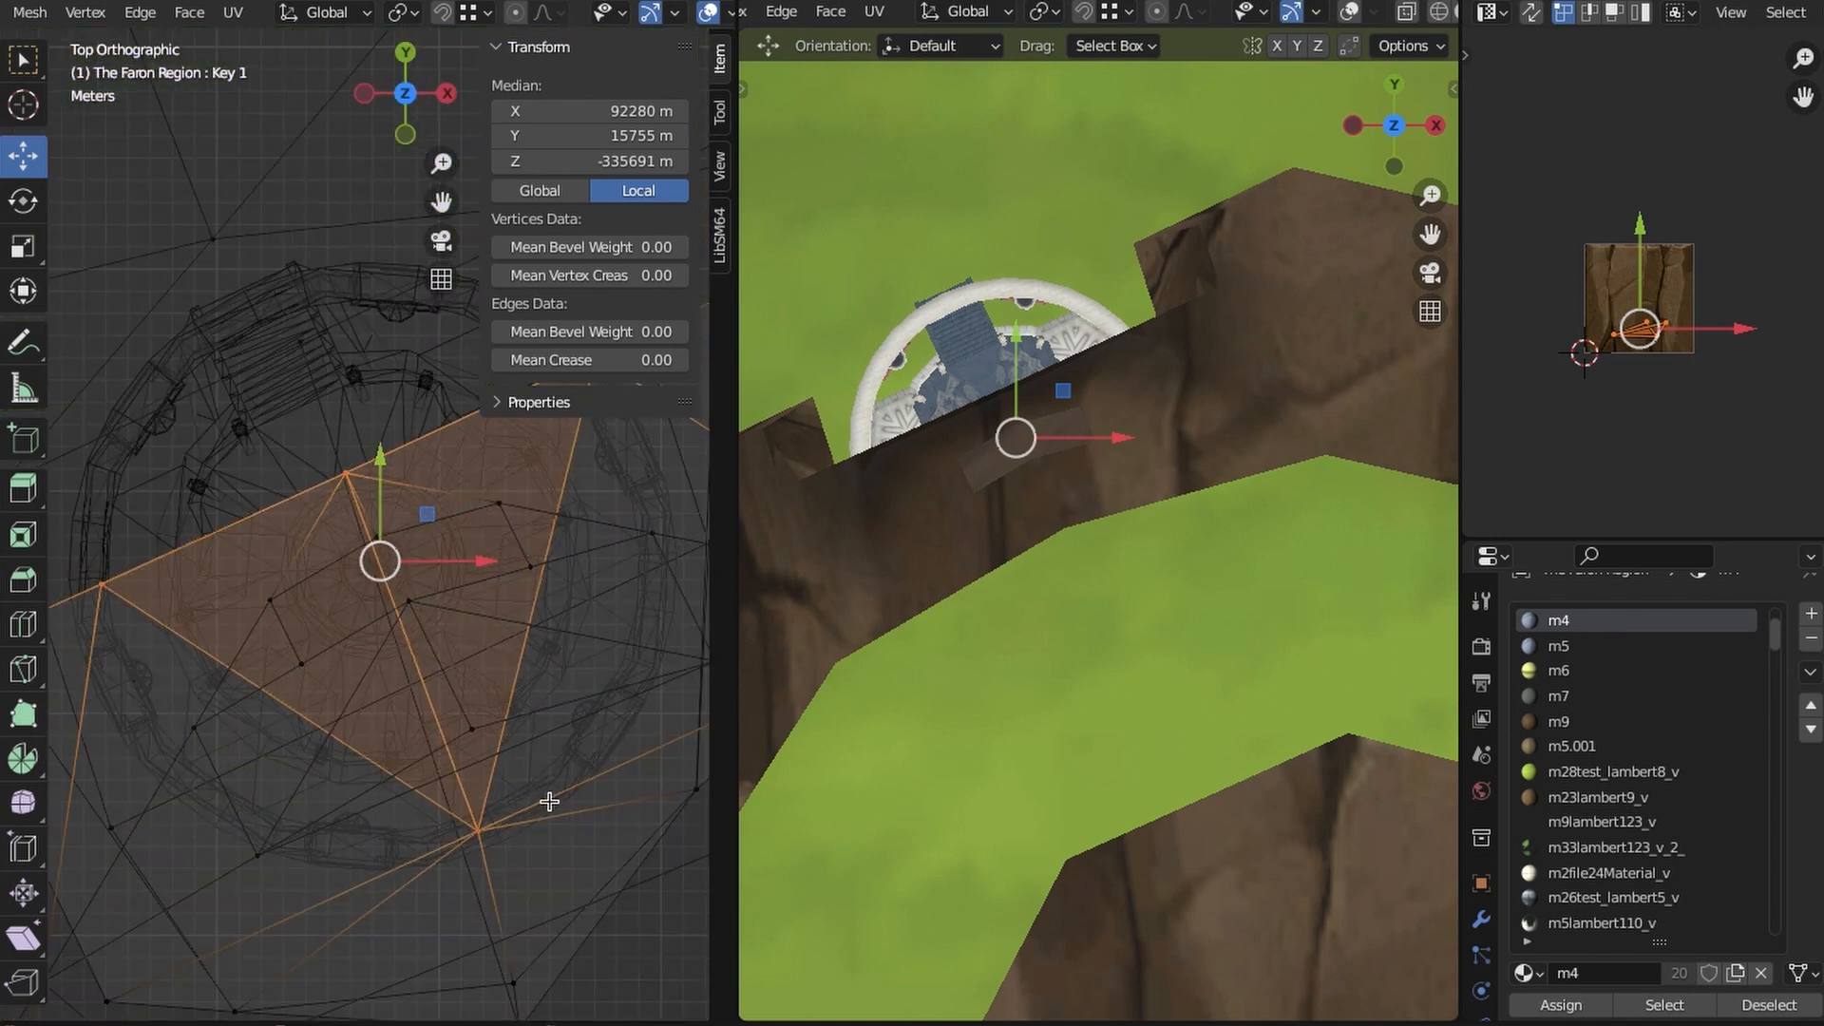
key("i")
left_click(489, 774)
- Move the inset ceiling faces over the pavilion's central pedestal and resize them
key("g")
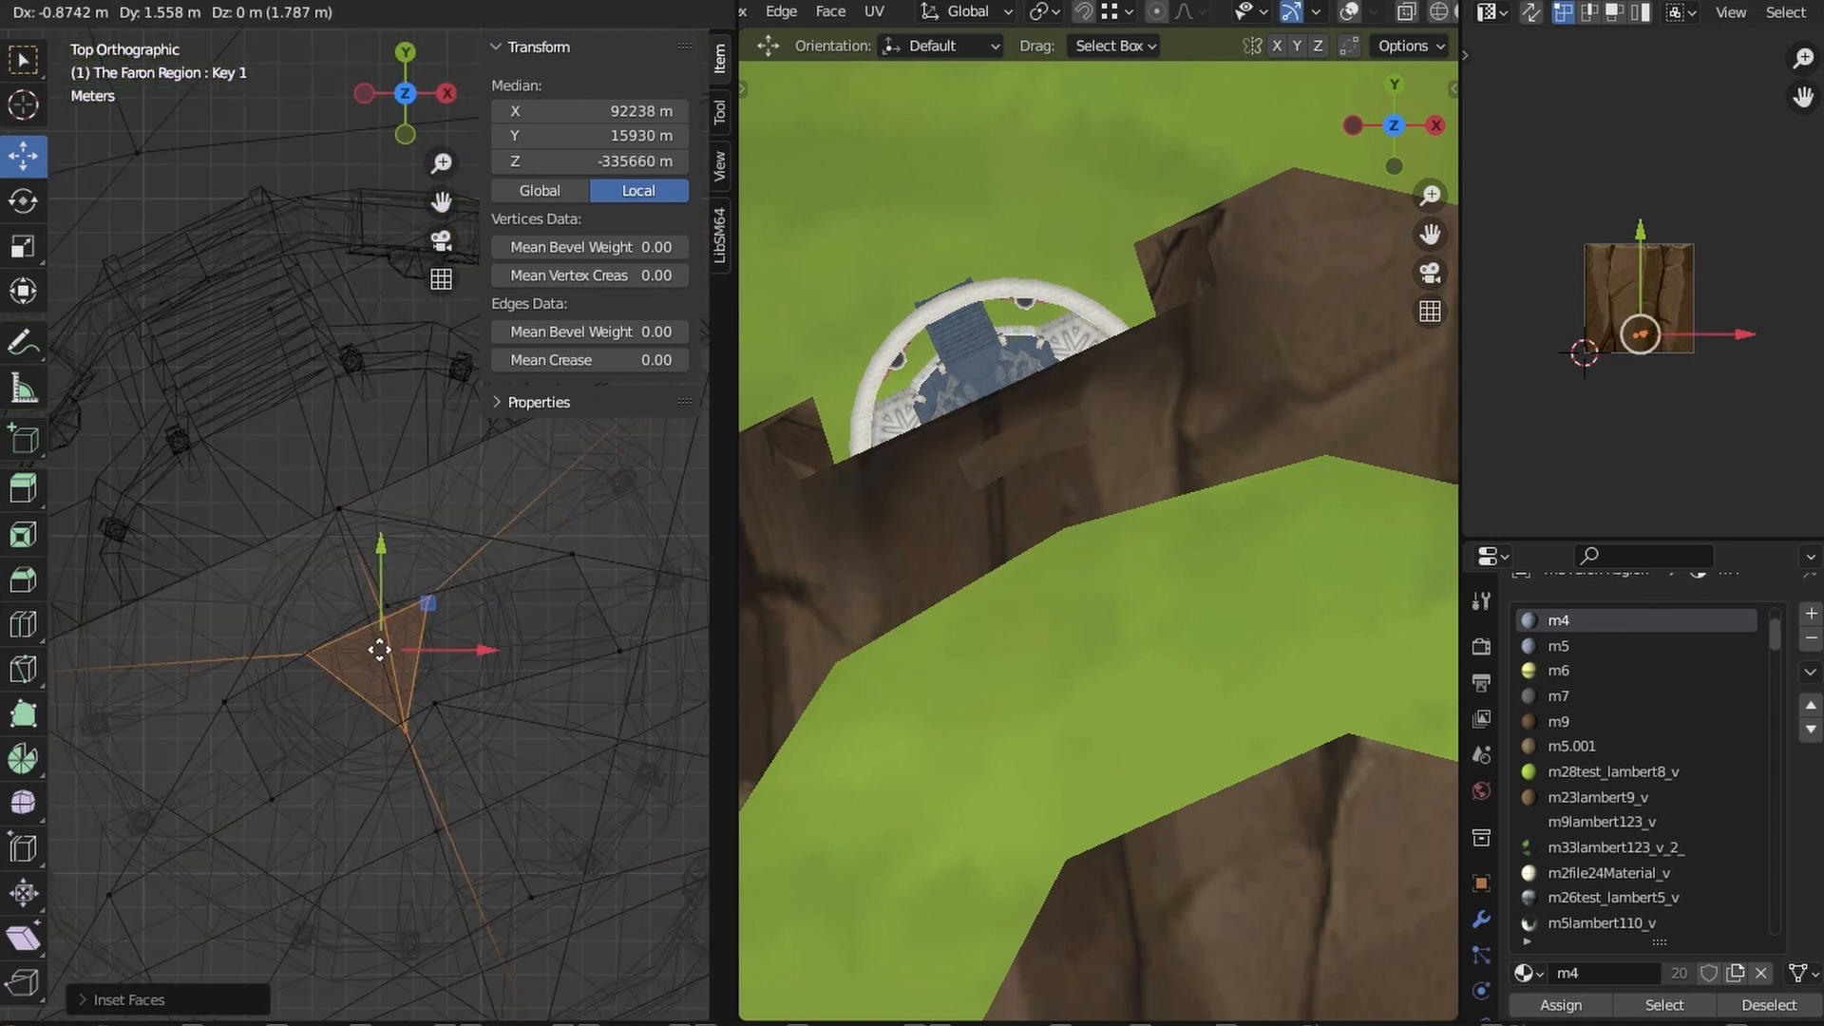
key("z")
left_click(439, 803)
mouse_move(442, 789)
middle_mouse_down()
mouse_move(533, 696)
mouse_move(454, 686)
middle_mouse_up()
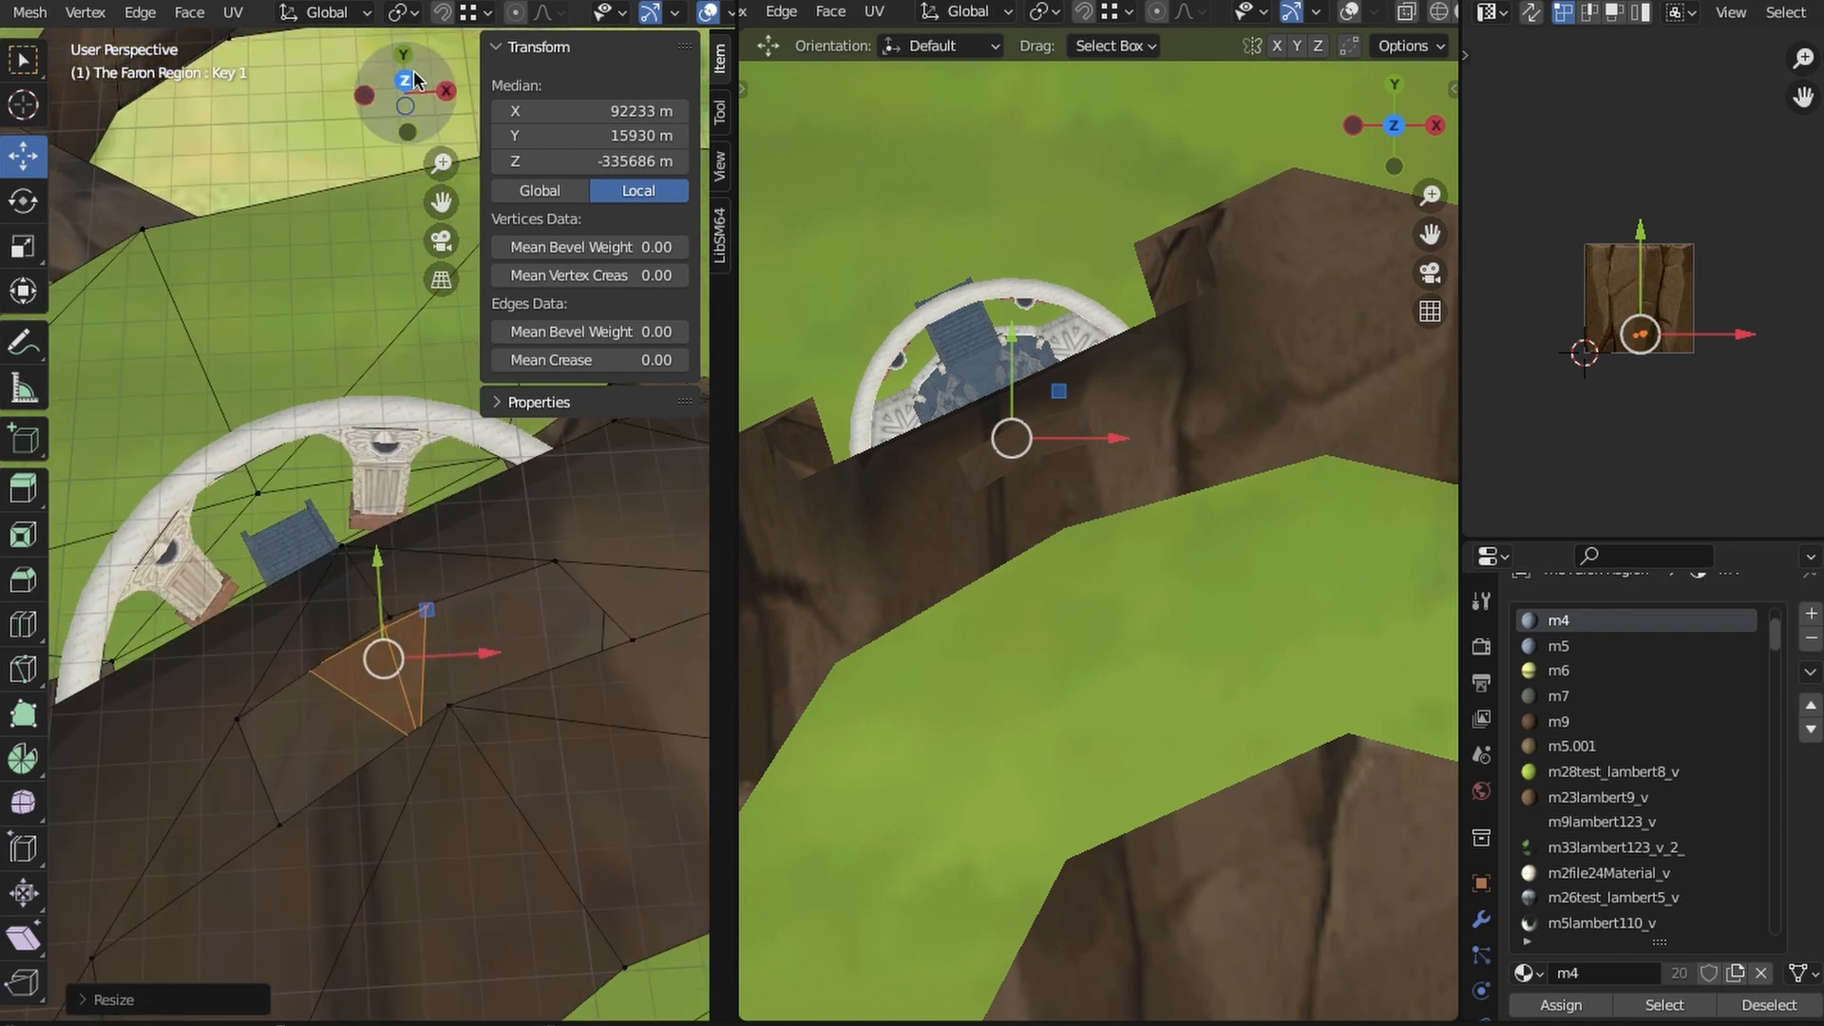
- Select the roof opening's rim vertices, fill them with faces and assign the m23lambert9_v material
left_click(406, 80)
left_click(239, 678)
left_click(284, 776, "shift")
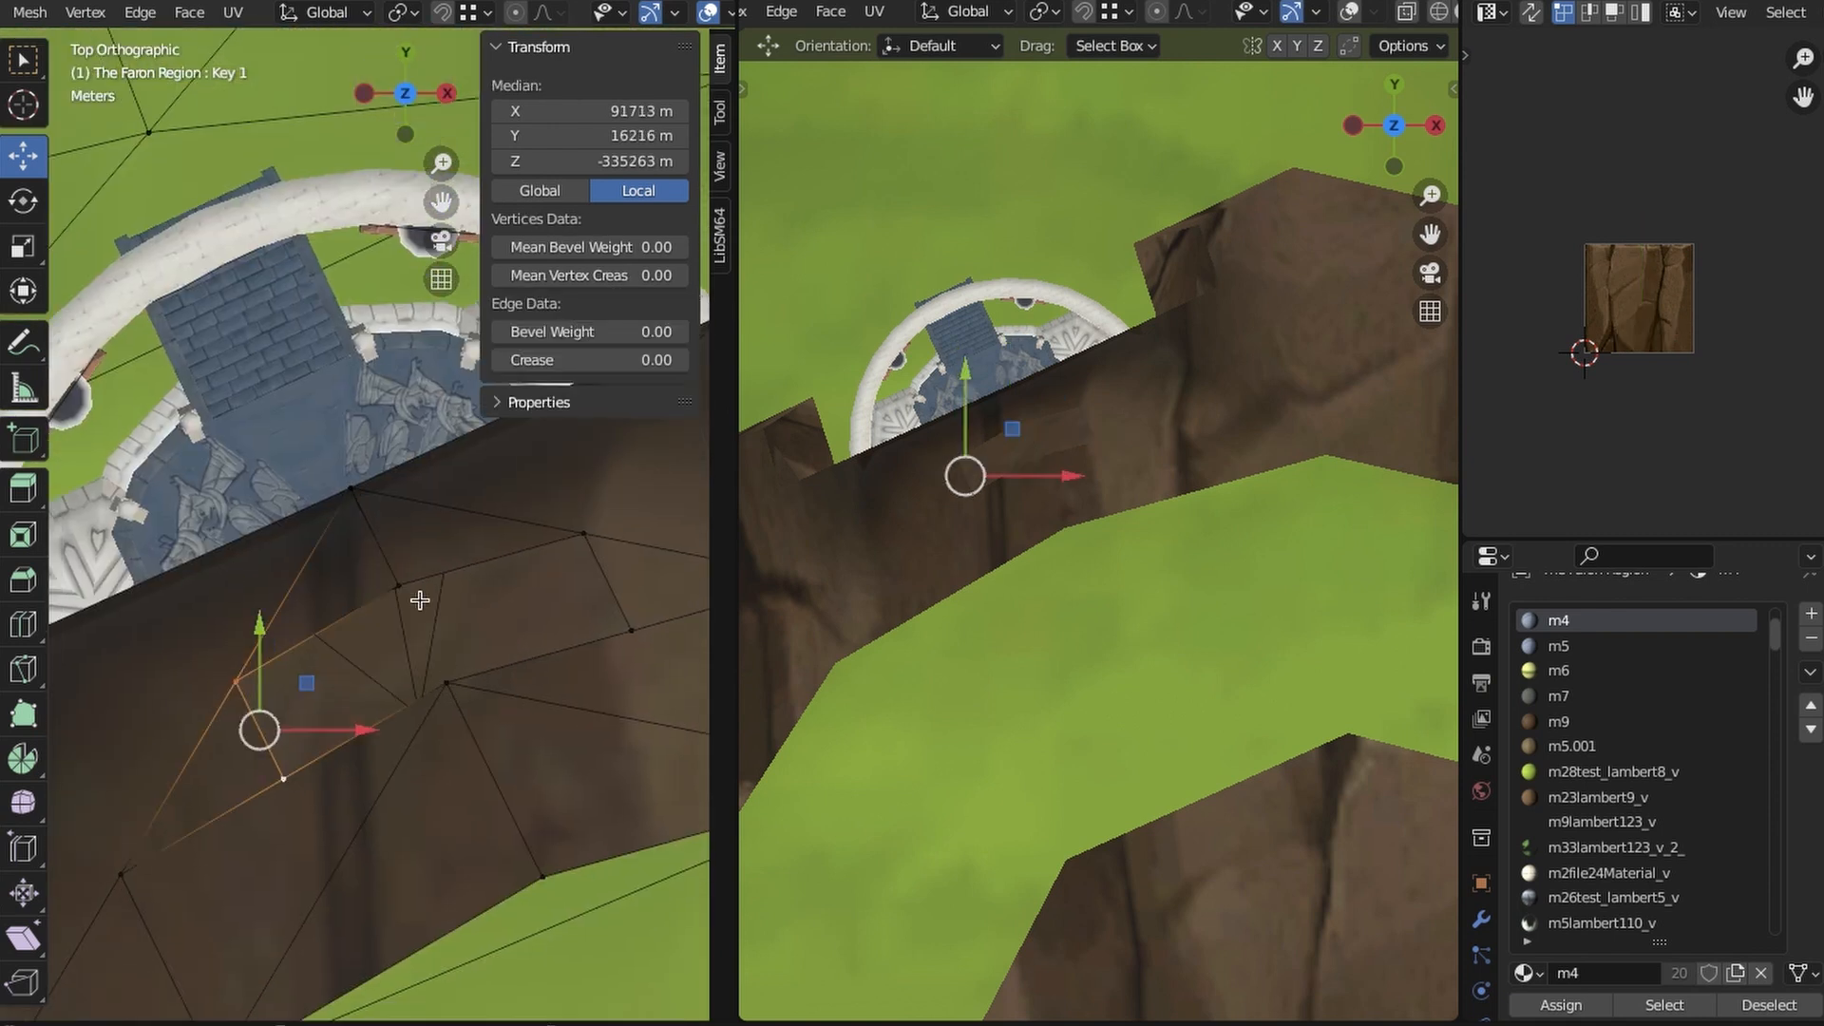
left_click(213, 13)
left_click(285, 293)
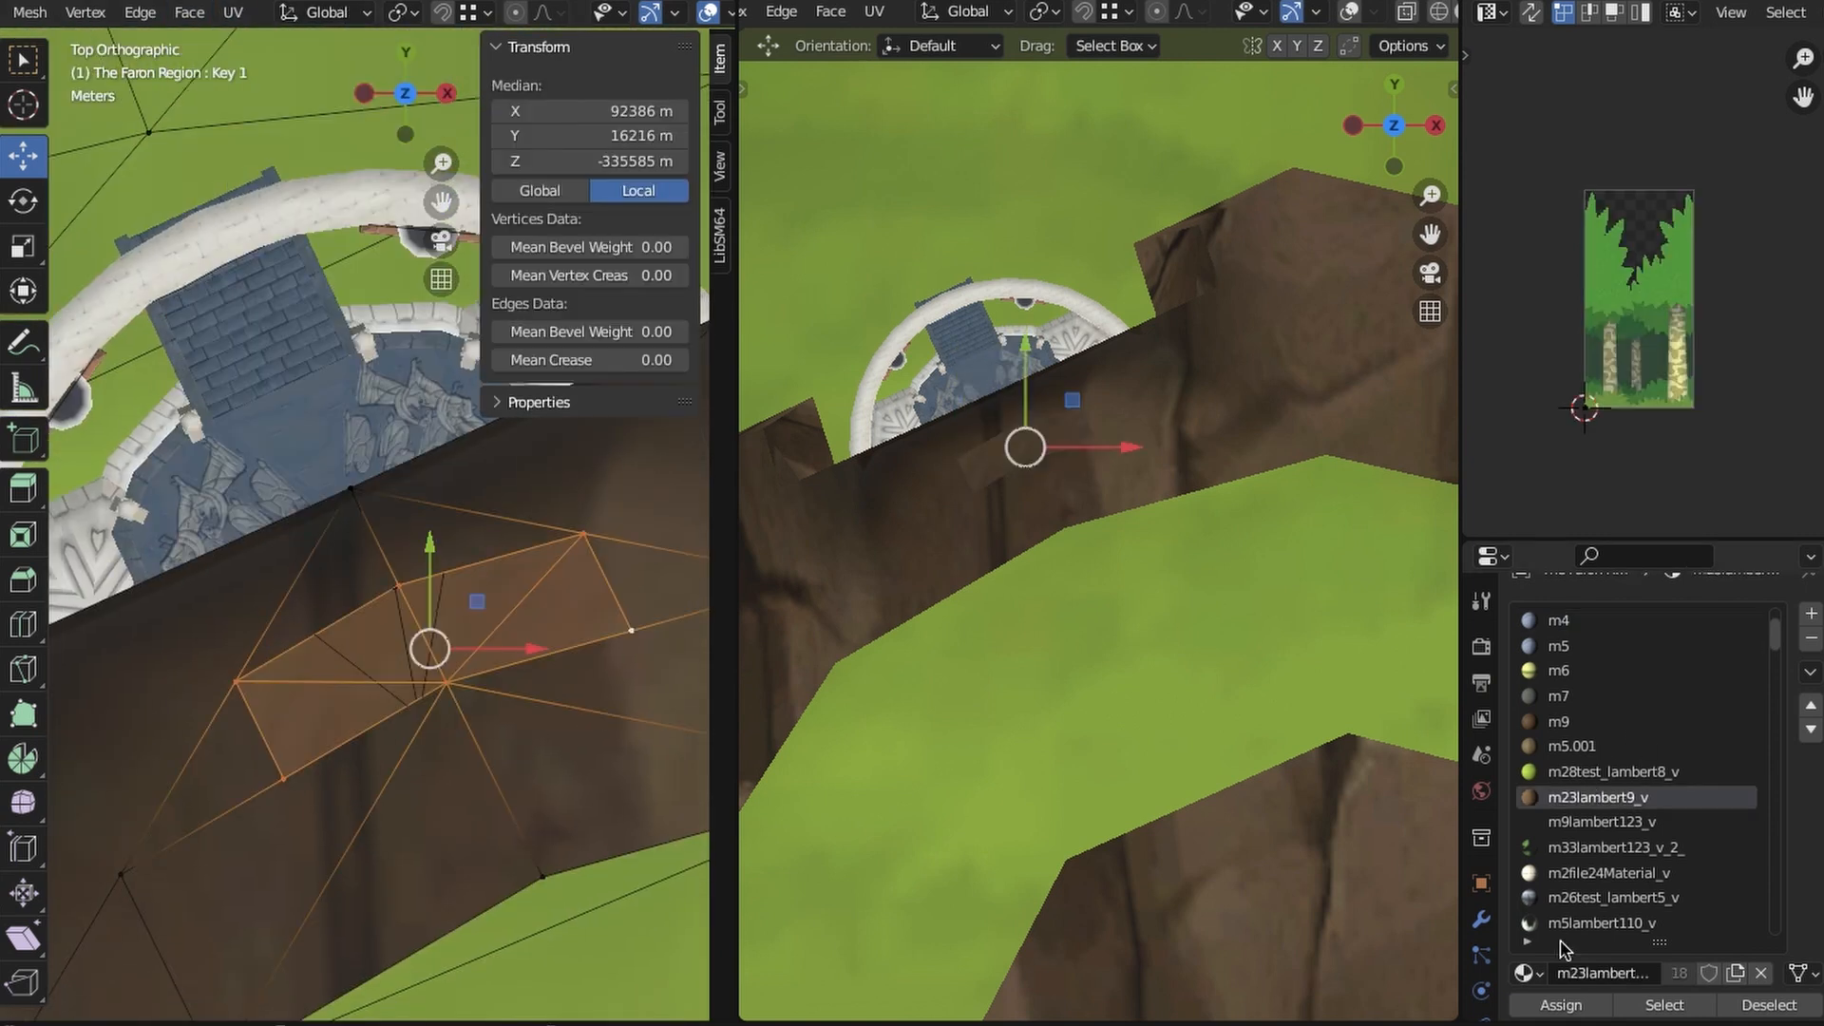
left_click(1561, 1005)
- Delete the middle fill faces on the cliff and the inset ceiling faces below to open a shaft above the pedestal
key("x")
left_click(557, 597)
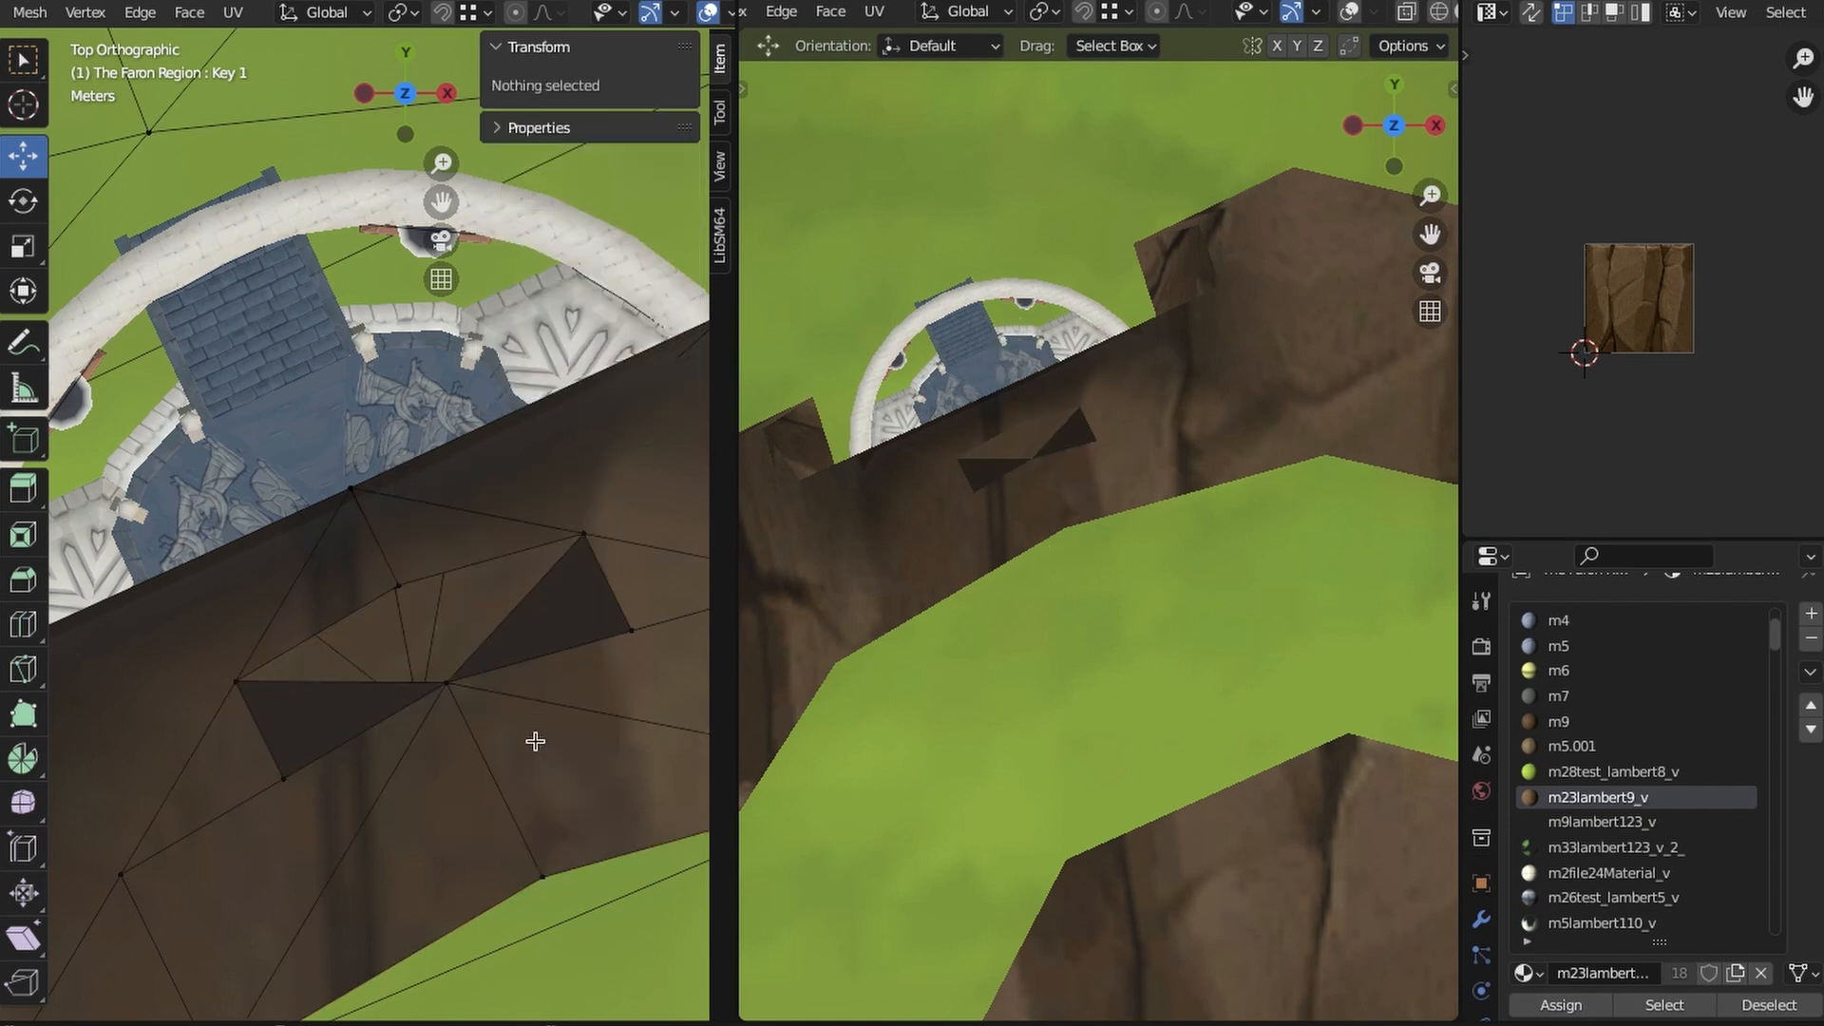
key("z")
left_click(344, 720)
left_click(416, 709)
left_click(316, 631, "shift")
left_click(441, 574, "shift")
mouse_move(639, 845)
middle_mouse_down()
mouse_move(496, 675)
mouse_move(493, 773)
middle_mouse_up()
left_click(428, 475, "shift")
mouse_move(427, 475)
middle_mouse_down()
mouse_move(330, 761)
mouse_move(484, 732)
mouse_move(448, 608)
mouse_move(358, 659)
mouse_move(387, 647)
mouse_move(419, 529)
mouse_move(404, 418)
middle_mouse_up()
key("x")
left_click(484, 732)
- Select the rims of the ceiling and cliff openings and join them with Bridge Edge Loops
key("z")
left_click(448, 703)
left_click(373, 591)
left_click(143, 559, "shift")
left_click(365, 440, "shift")
left_click(596, 555, "shift")
left_click(390, 618, "shift")
middle_click_drag(418, 613, 299, 531)
left_click(623, 629, "shift")
left_click(140, 13)
left_click(176, 94)
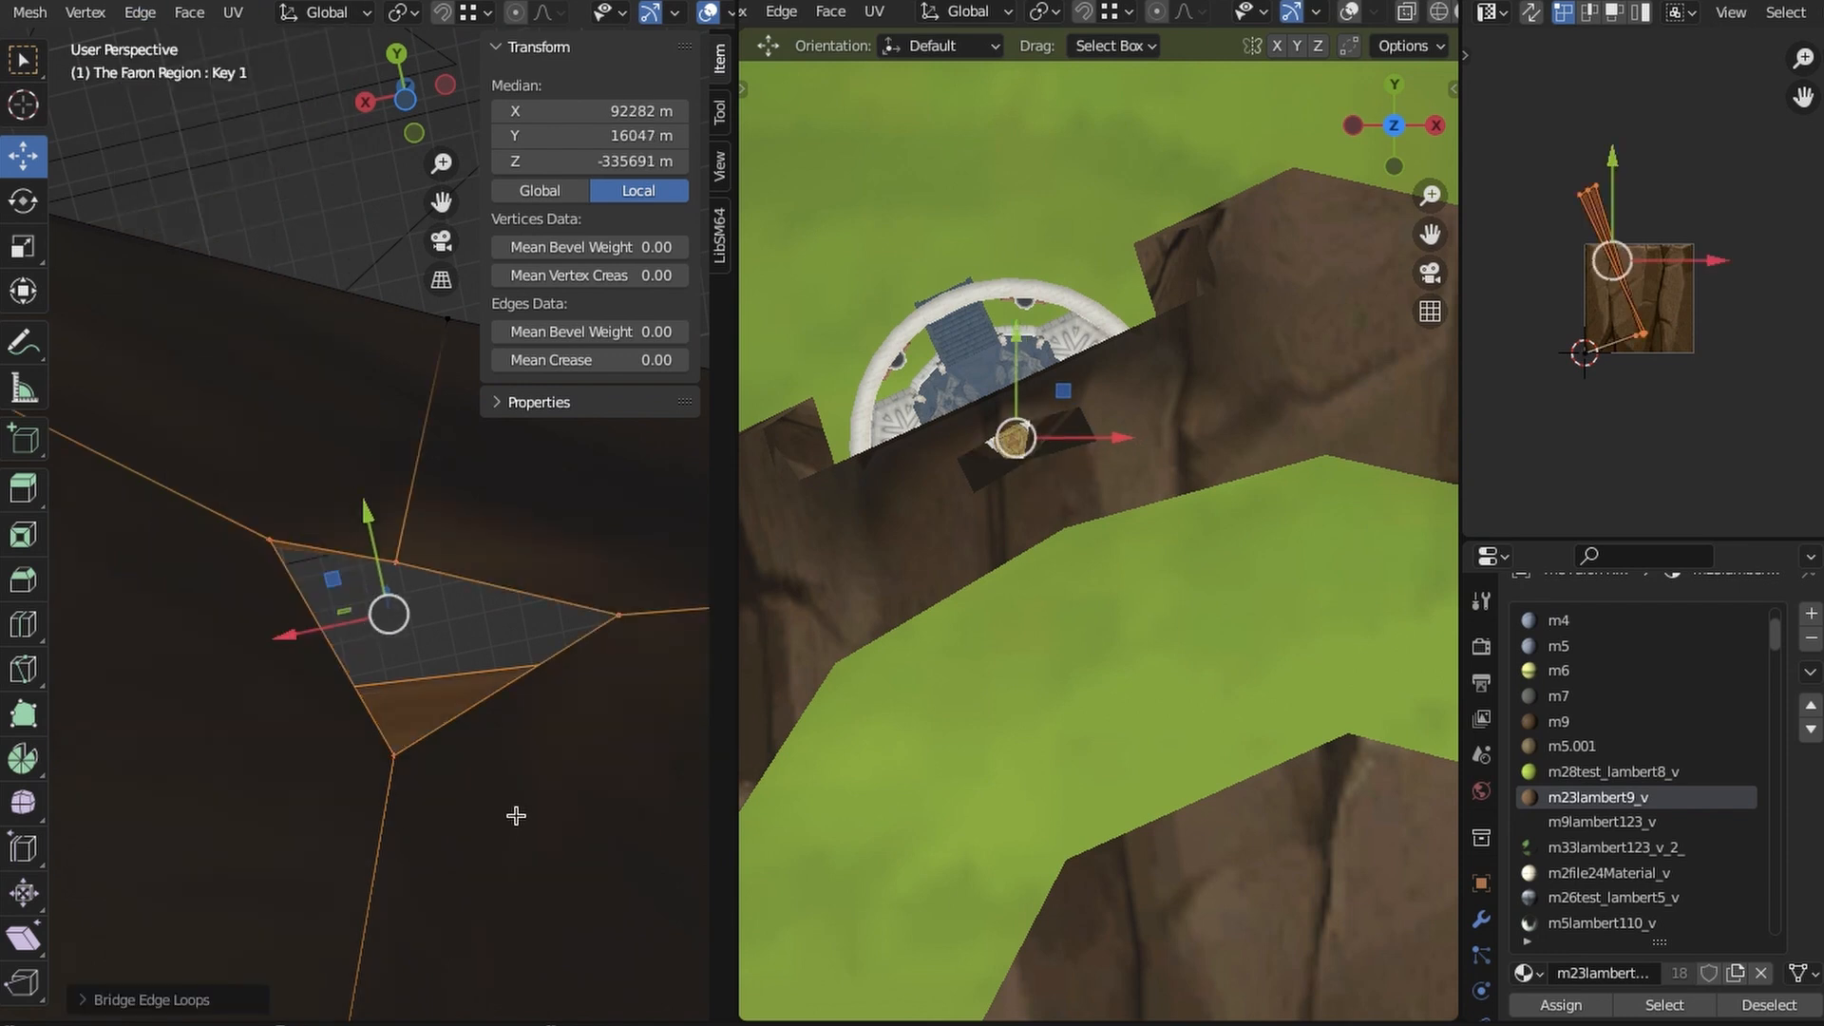
- Move the cliff opening's rim vertices outward in top view to widen the shaft above the pedestal
left_click(514, 815)
middle_click_drag(514, 815, 313, 703)
key("KP_7")
key("shift+z")
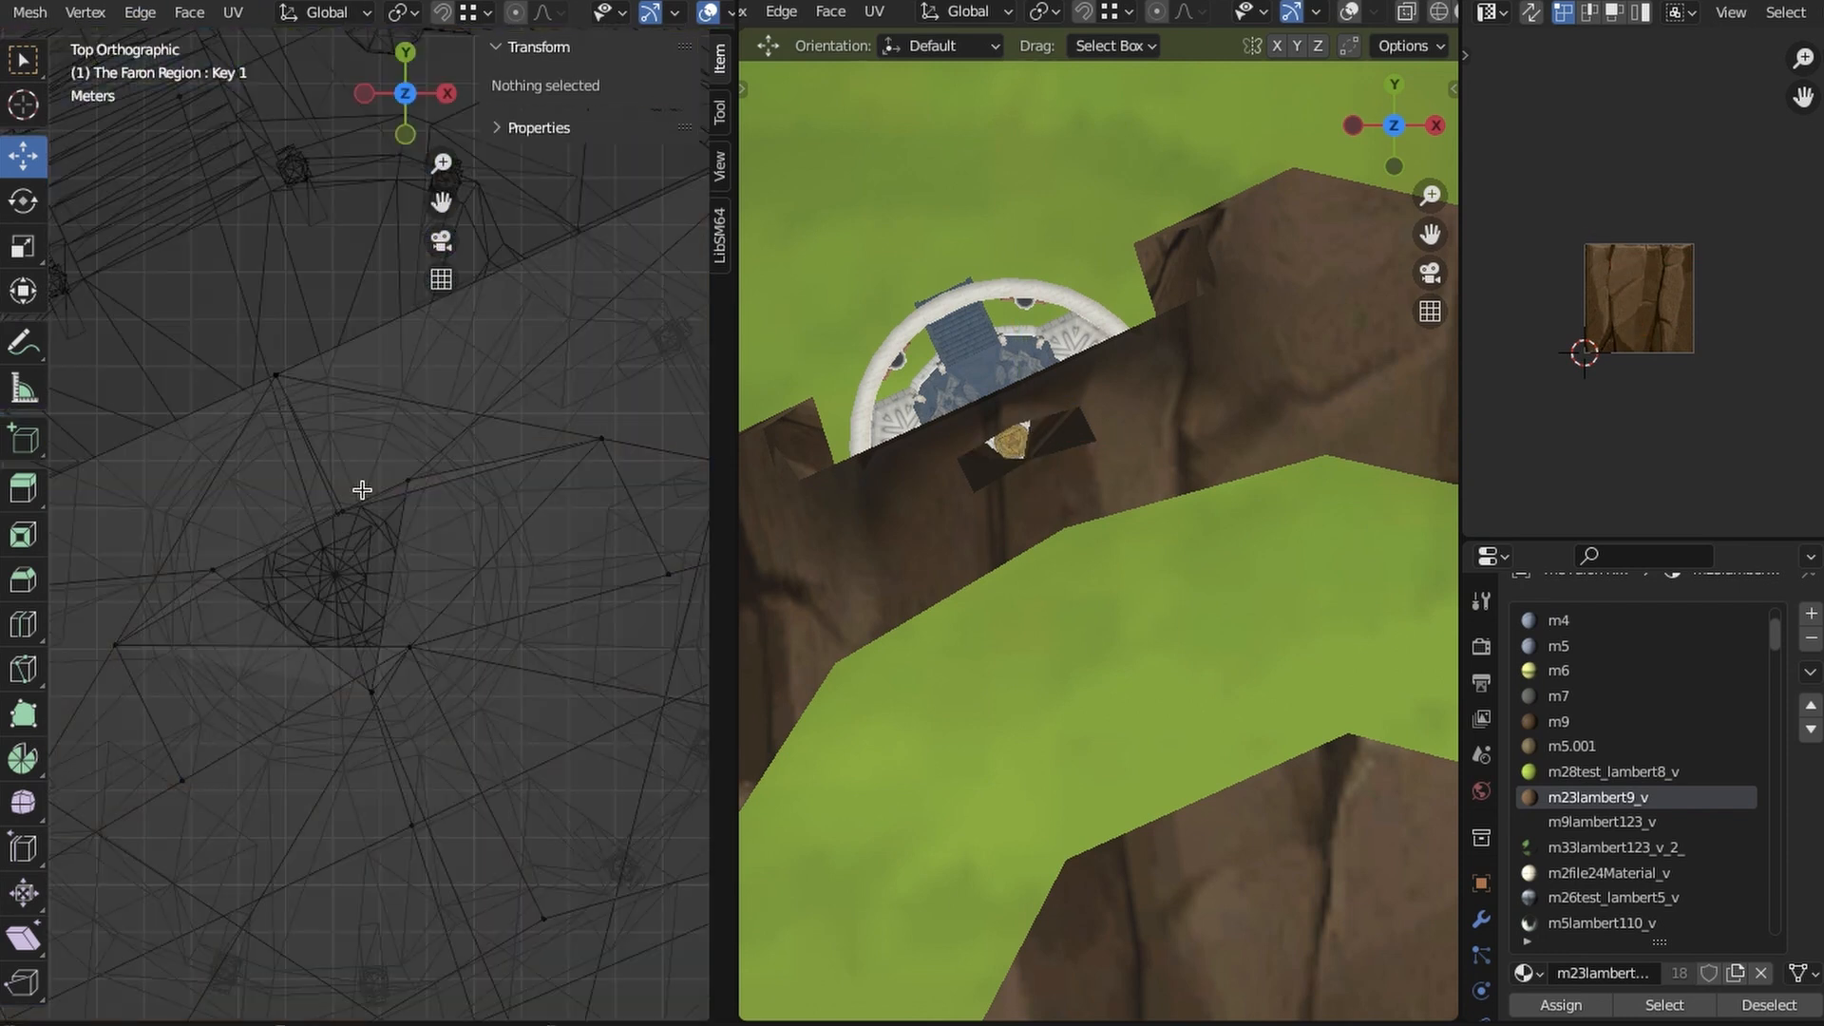
left_click(344, 506)
key("g")
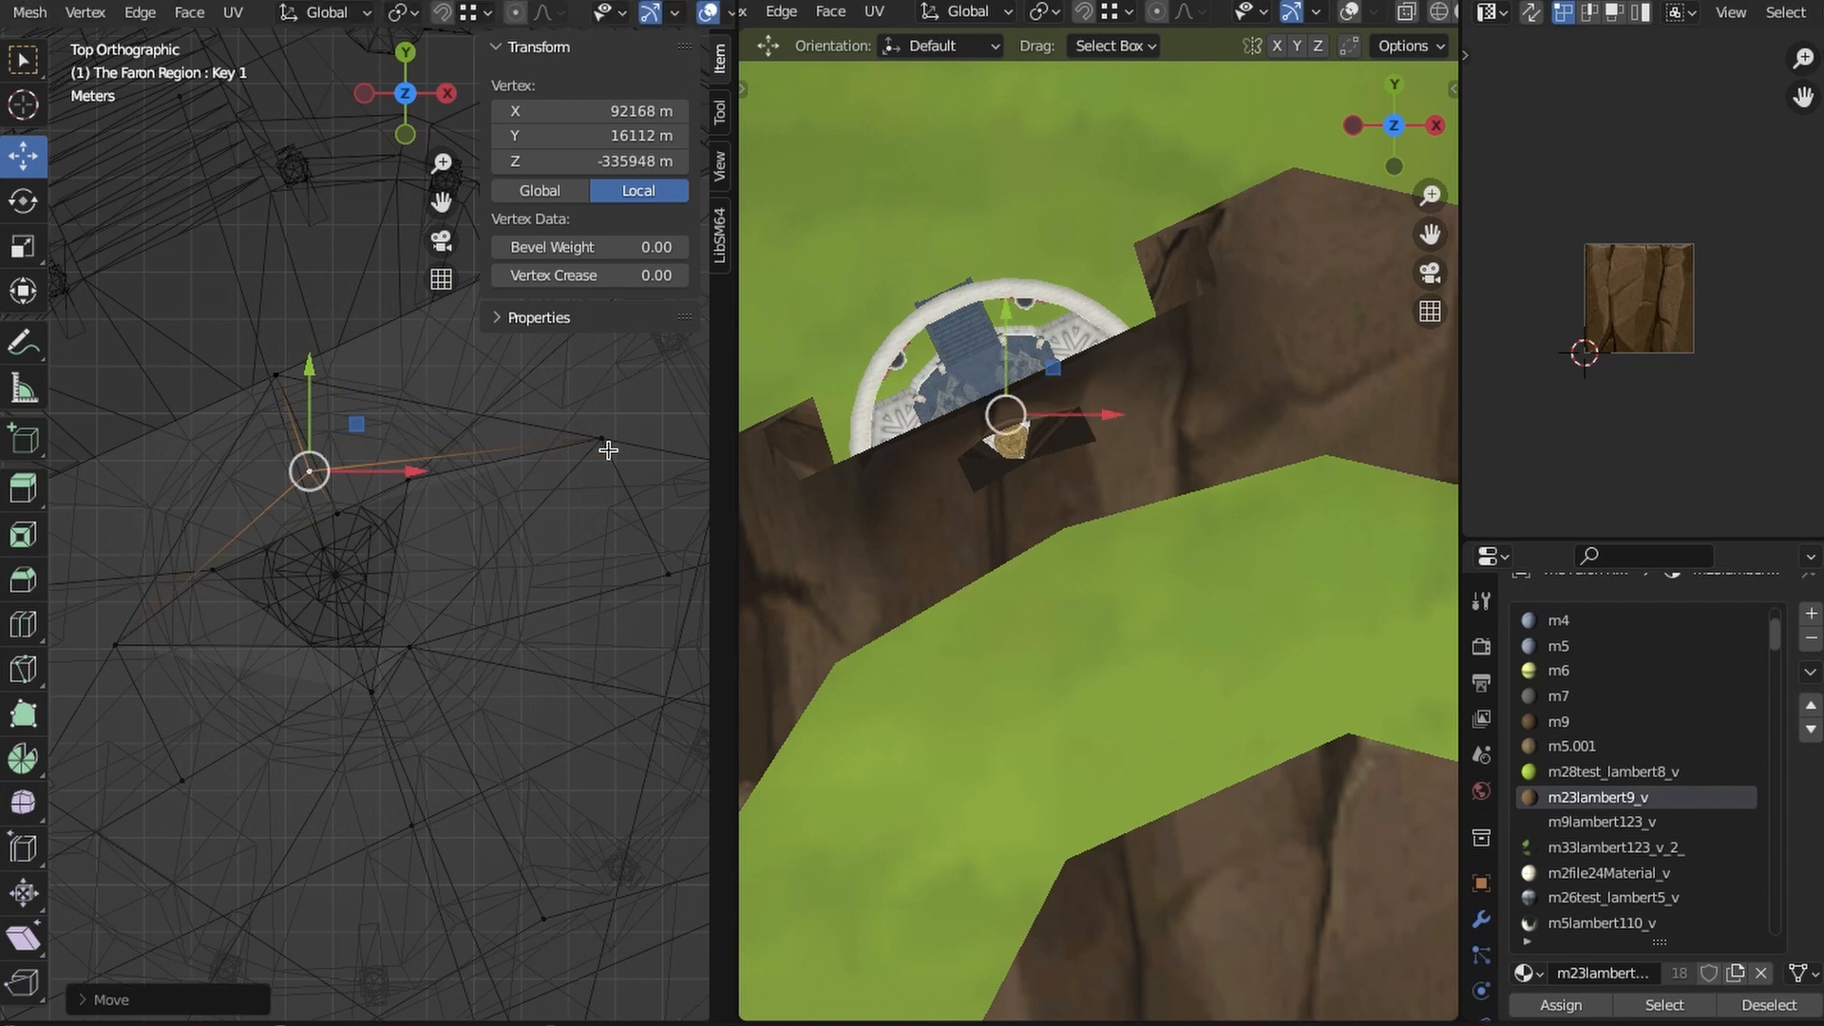
left_click(239, 480)
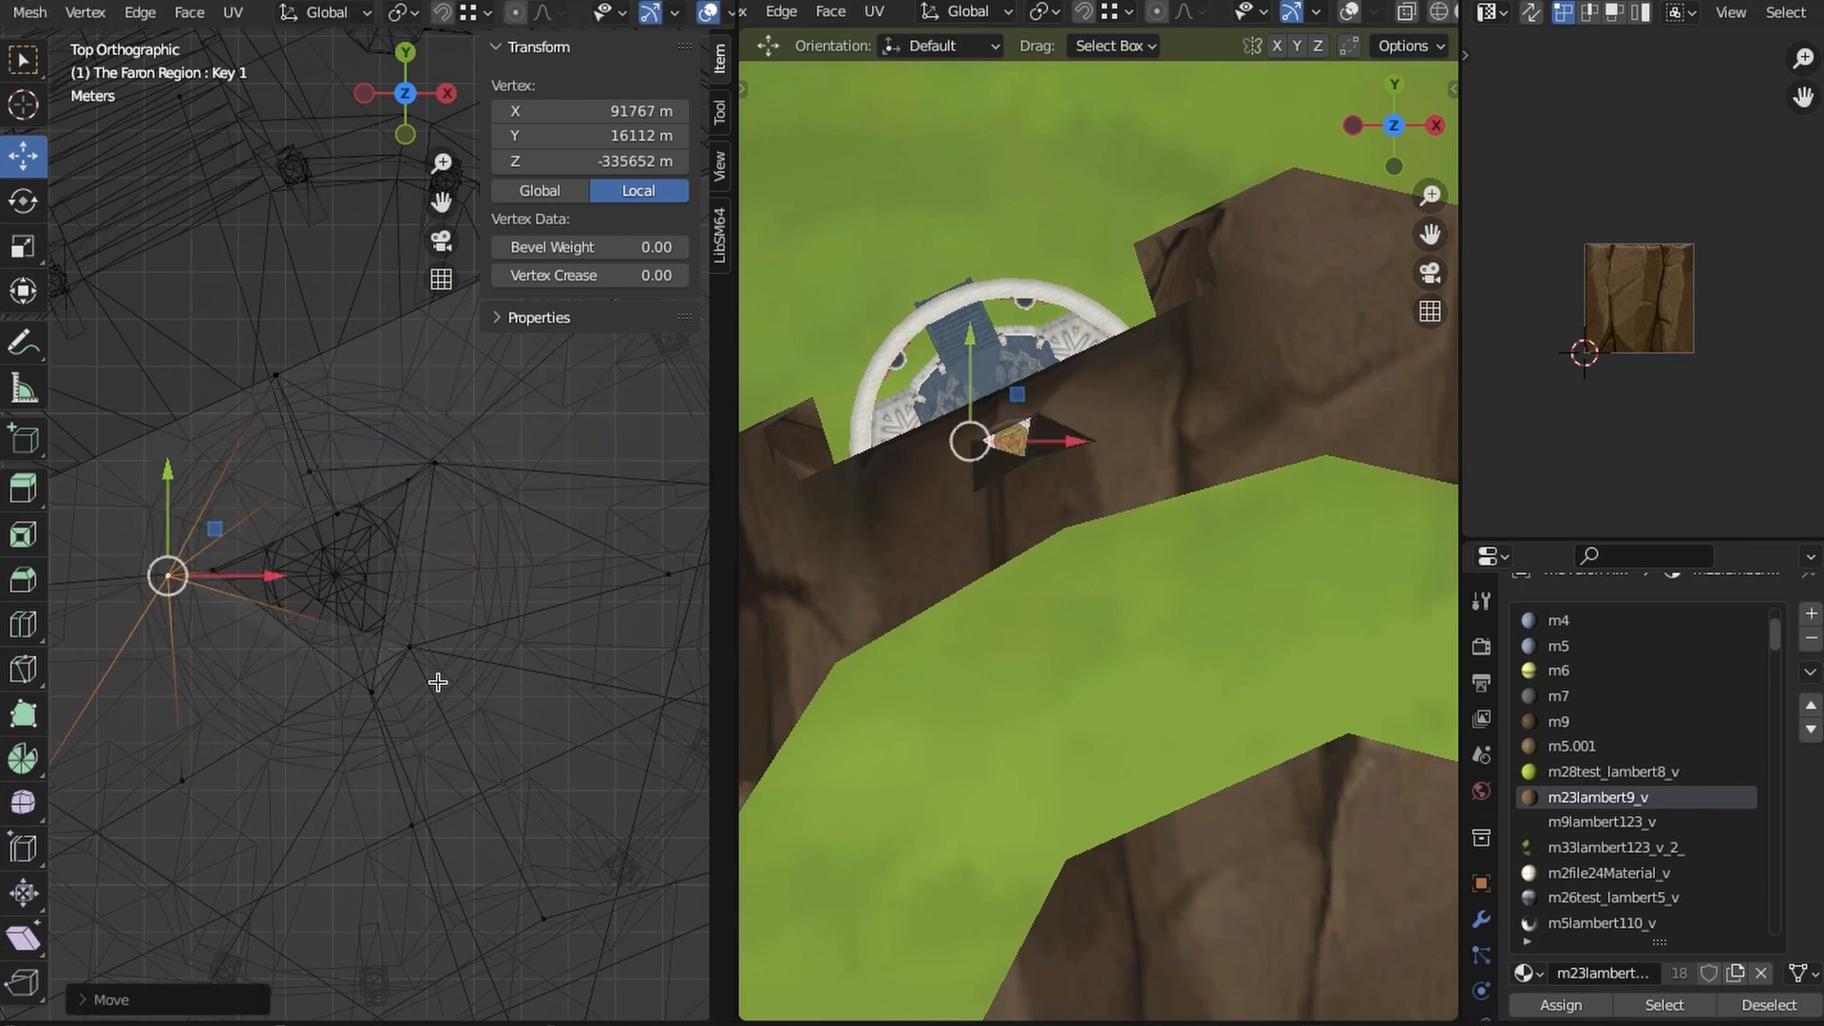
left_click(411, 654)
key("g")
left_click(369, 725)
key("z")
left_click(525, 751)
mouse_move(456, 860)
middle_mouse_down()
mouse_move(586, 755)
mouse_move(497, 836)
mouse_move(431, 761)
mouse_move(436, 731)
middle_mouse_up()
key("alt+a")
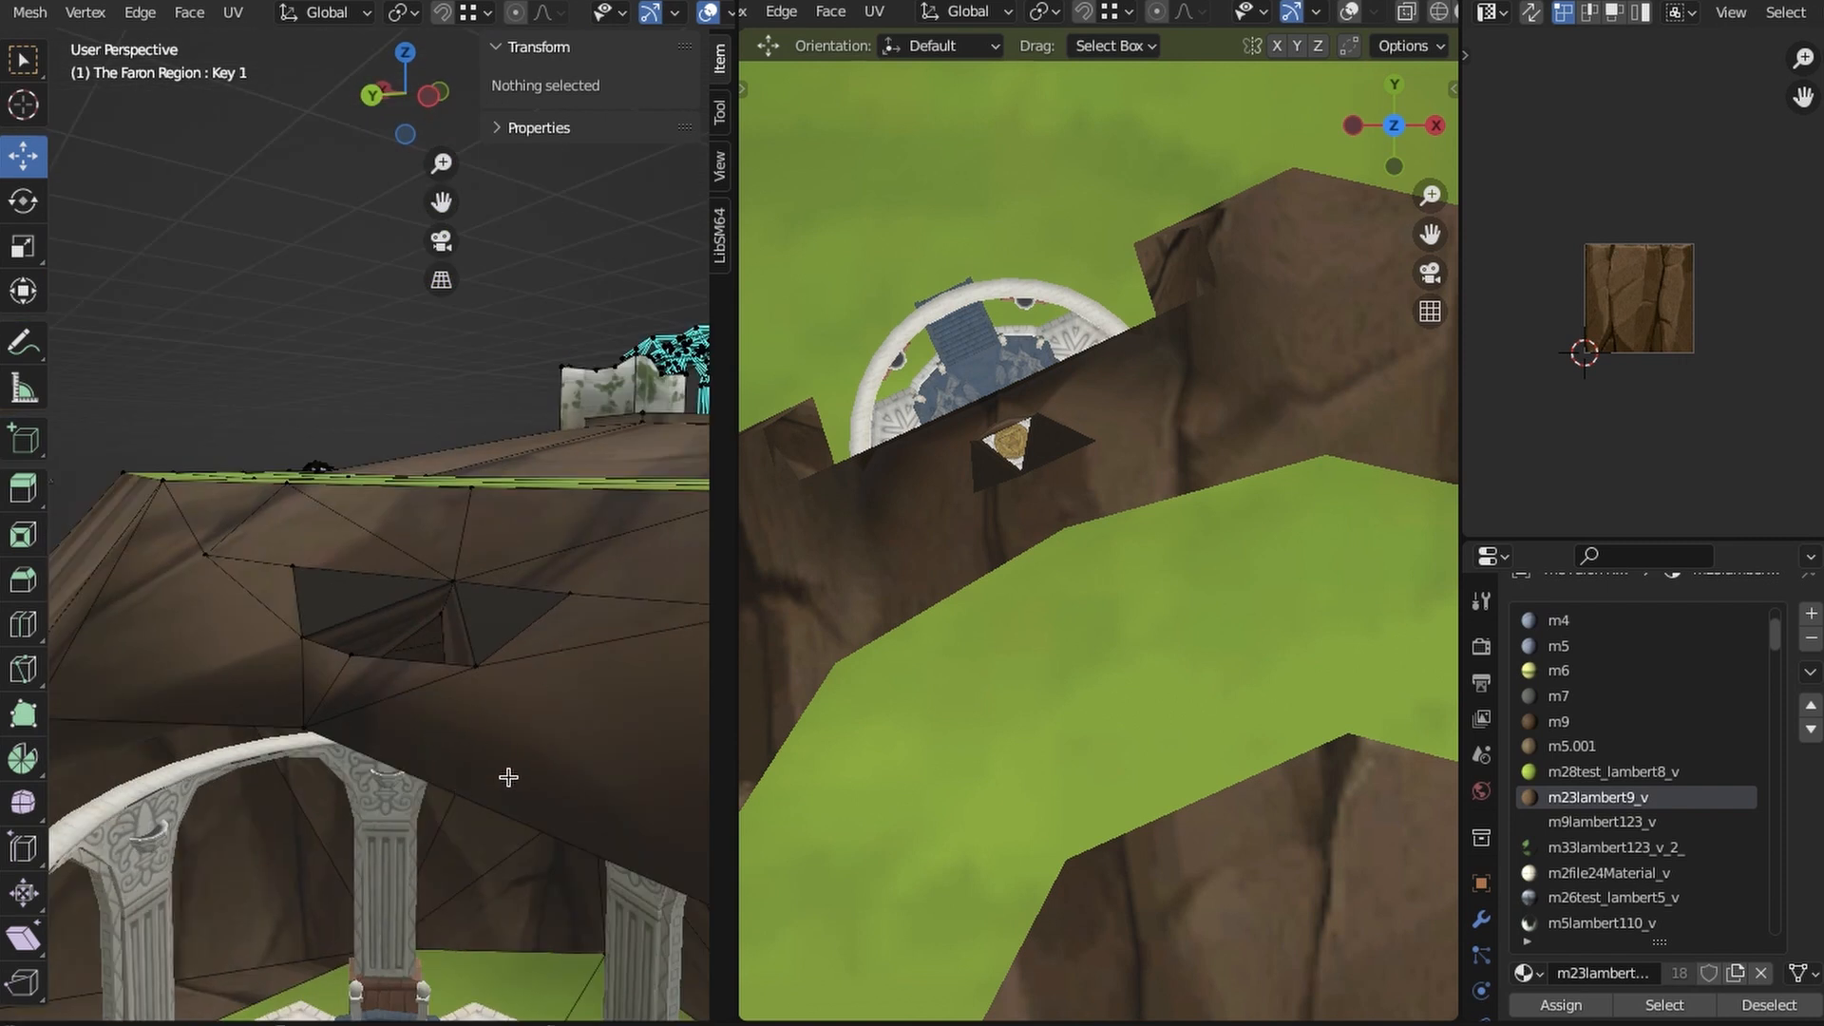
middle_click_drag(546, 736, 328, 846)
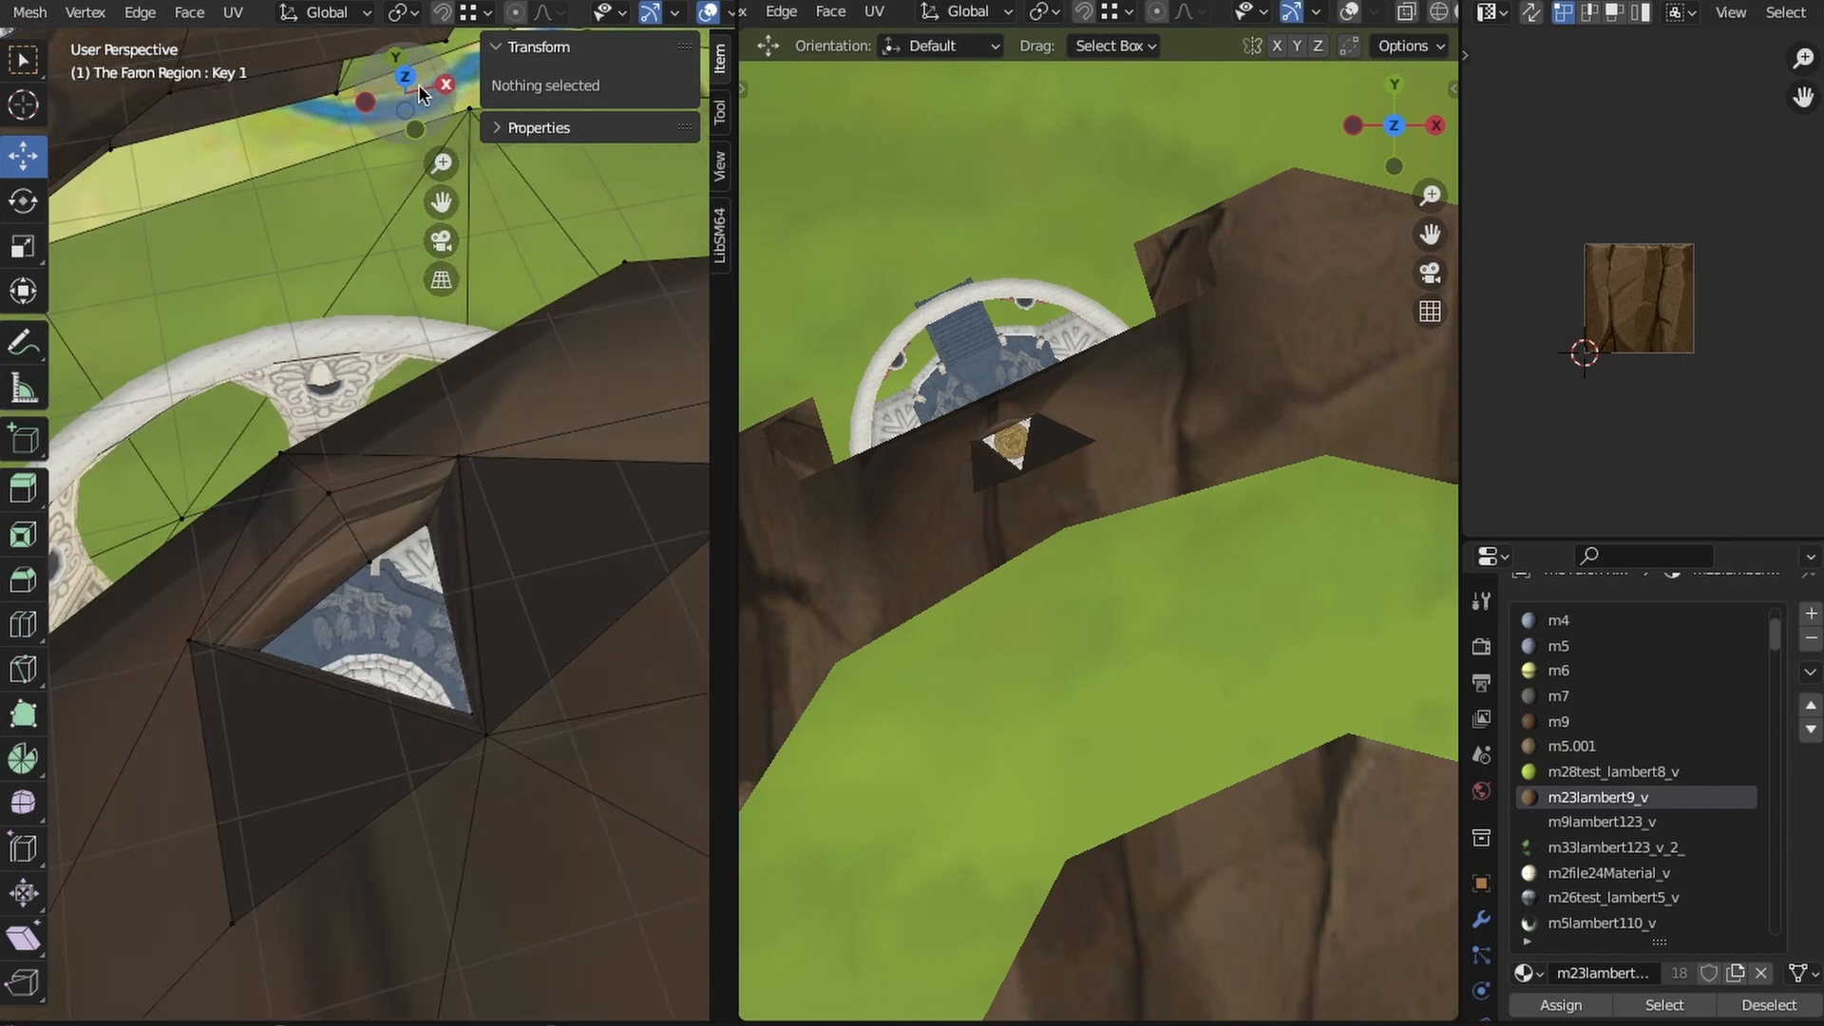
- Select the faces around the roof opening, project their UVs from the top view and scale them in the UV editor
left_click(414, 79)
left_click(210, 605)
left_click(339, 514, "shift")
key("z")
left_click(285, 594)
left_click_drag(180, 529, 512, 756)
left_click_drag(491, 537, 293, 482, "shift")
key("z")
left_click(530, 769)
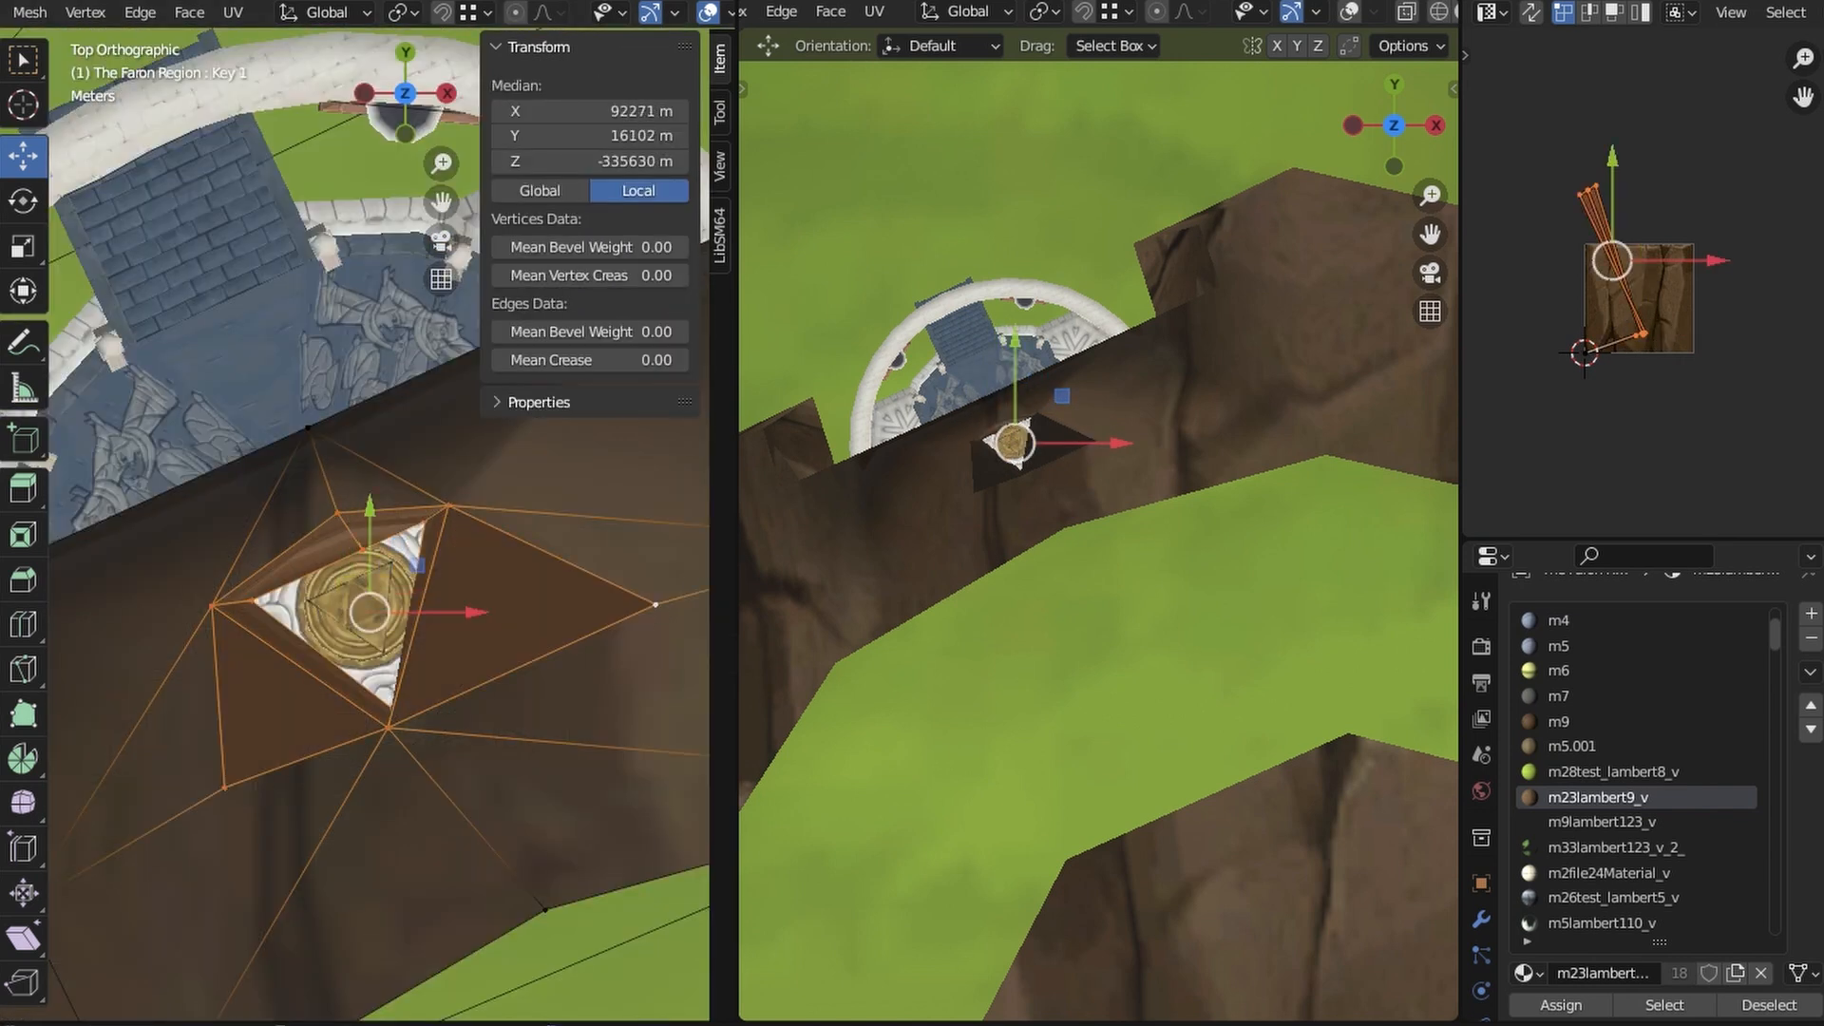
left_click(233, 12)
left_click(285, 255)
key("s")
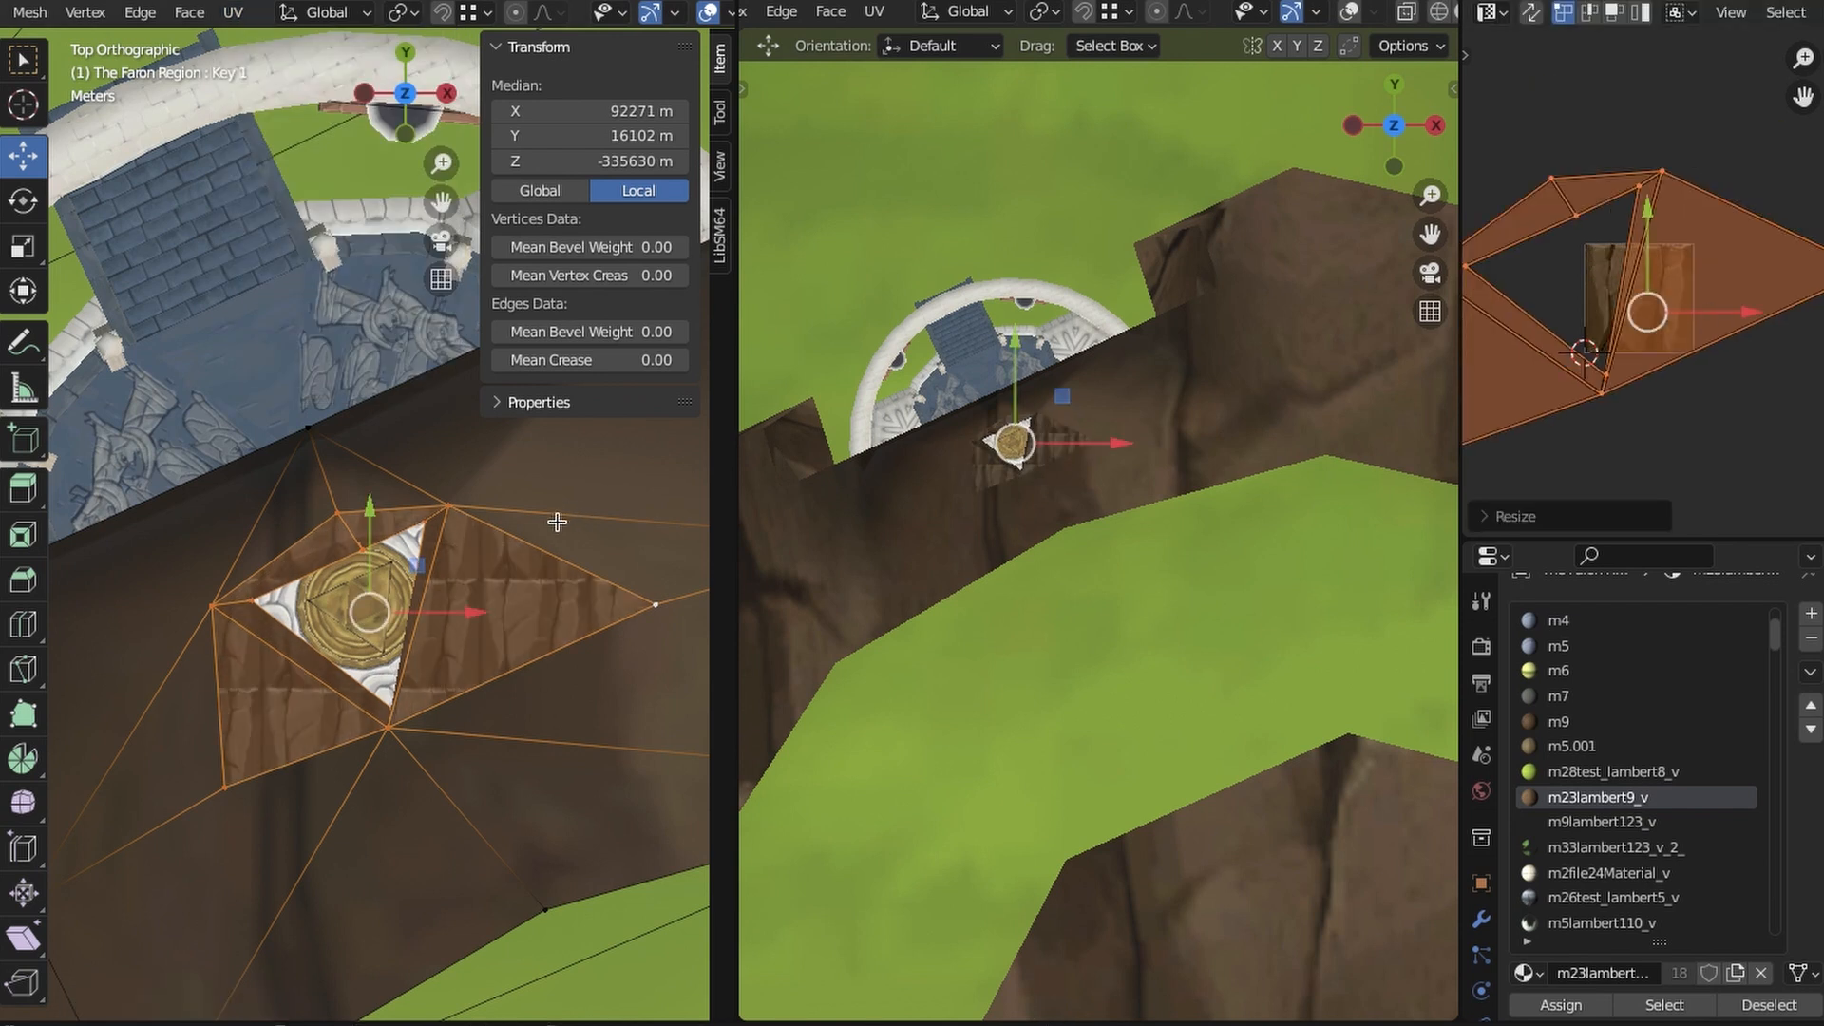
left_click(1701, 361)
- Extend the selection to the alcove's walls and roof, project their UVs from a front view, and scale them over the cliff texture
scroll(358, 782, "down", 4)
left_click(527, 674, "shift")
middle_click_drag(578, 643, 399, 703, "shift")
left_click(493, 576, "shift")
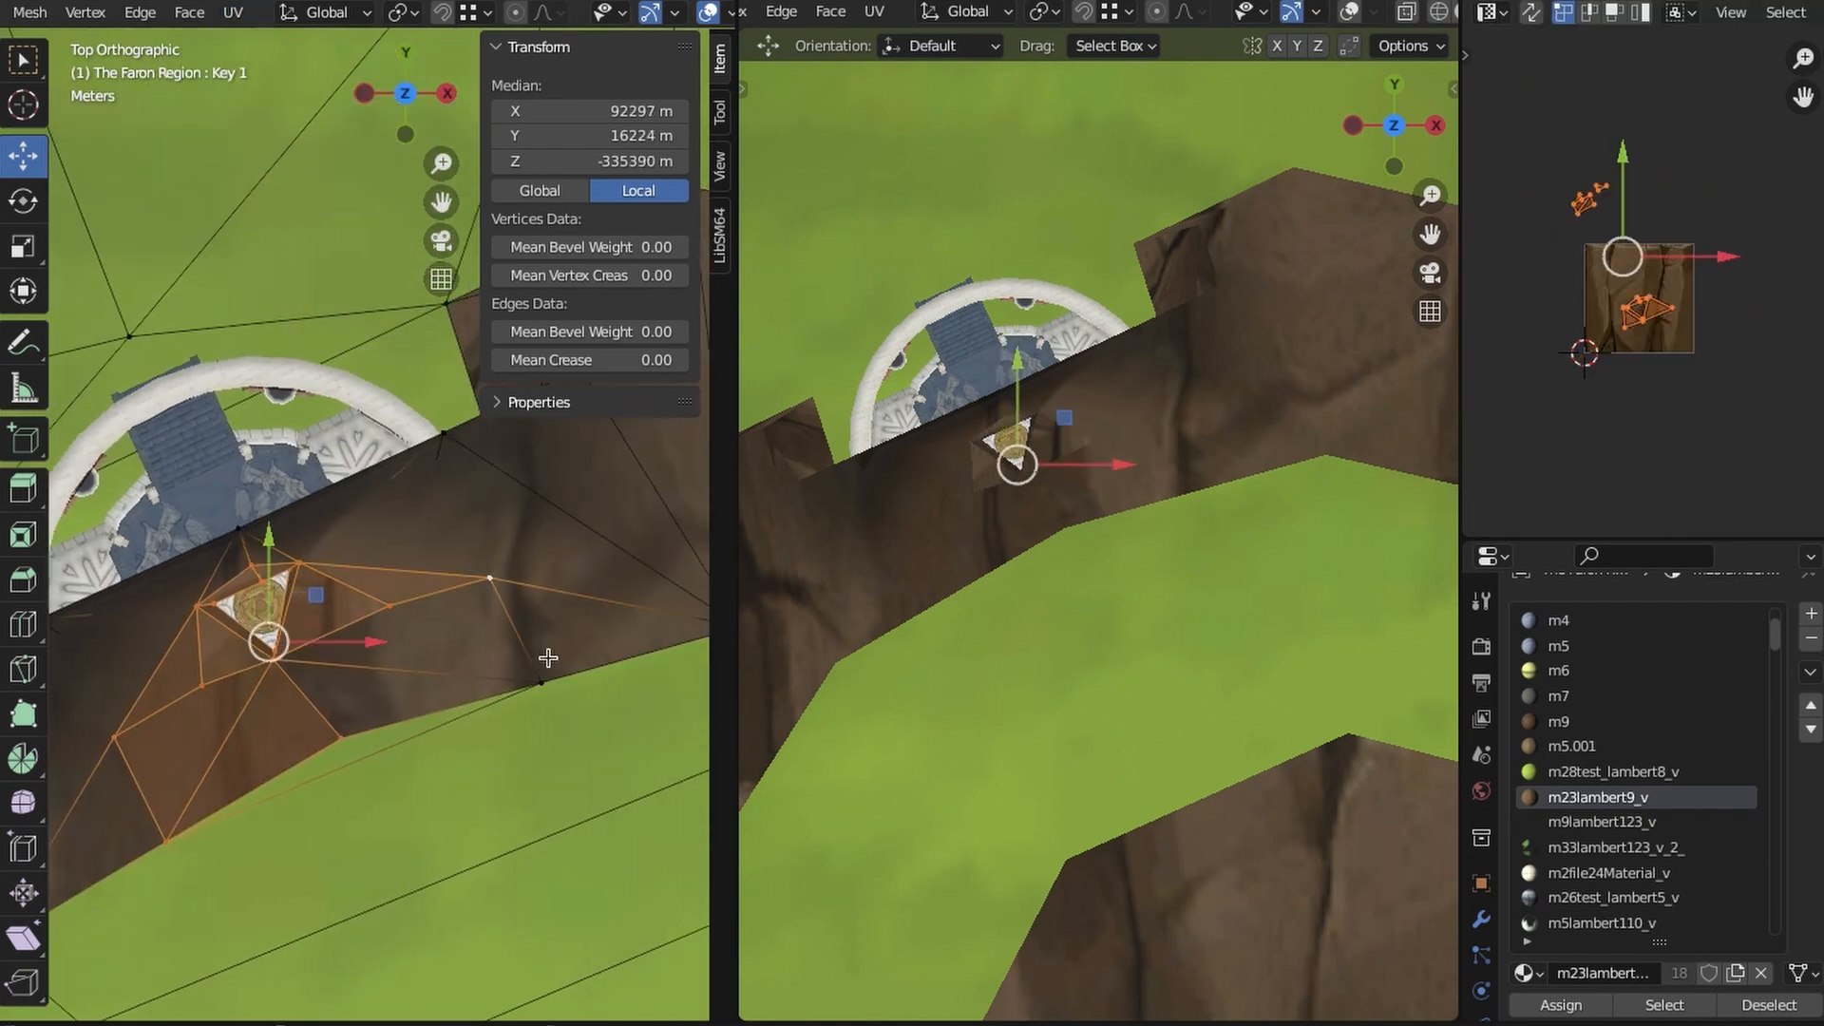
left_click(545, 676, "shift")
middle_click_drag(545, 676, 475, 808)
key("shift+z")
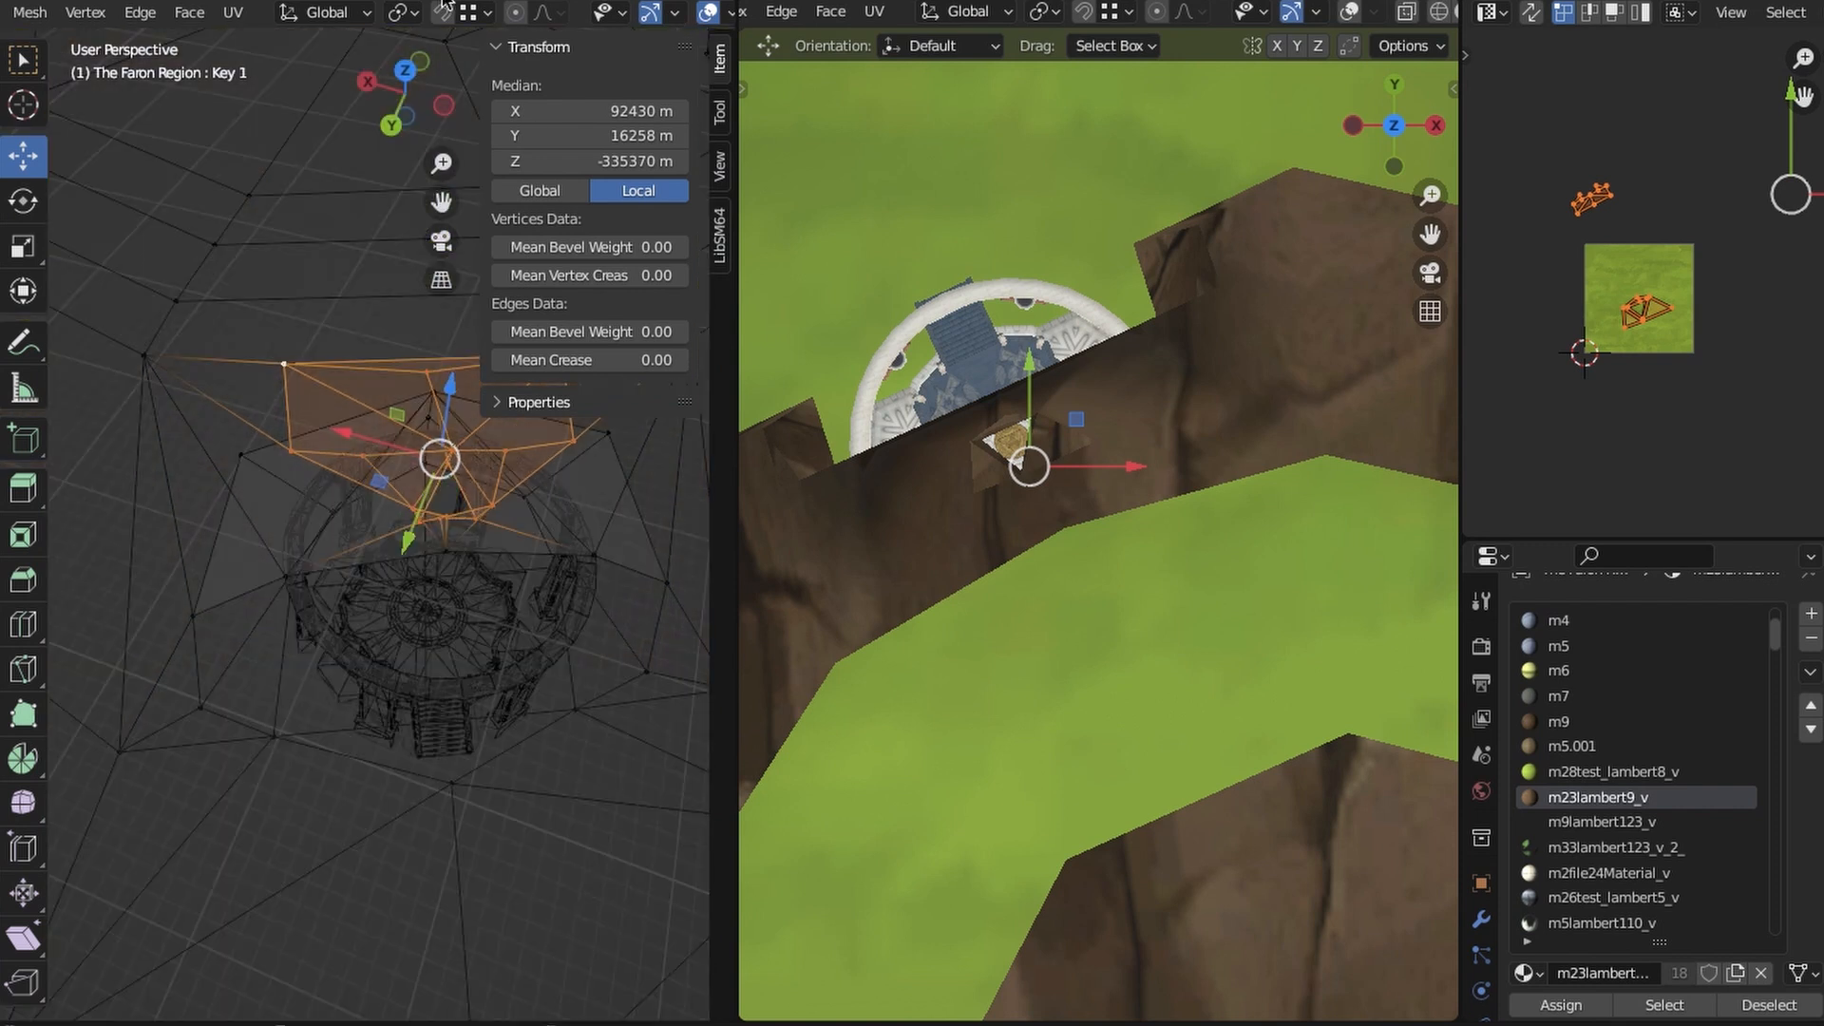
key("KP_7")
scroll(551, 617, "down", 2)
left_click_drag(574, 599, 233, 370)
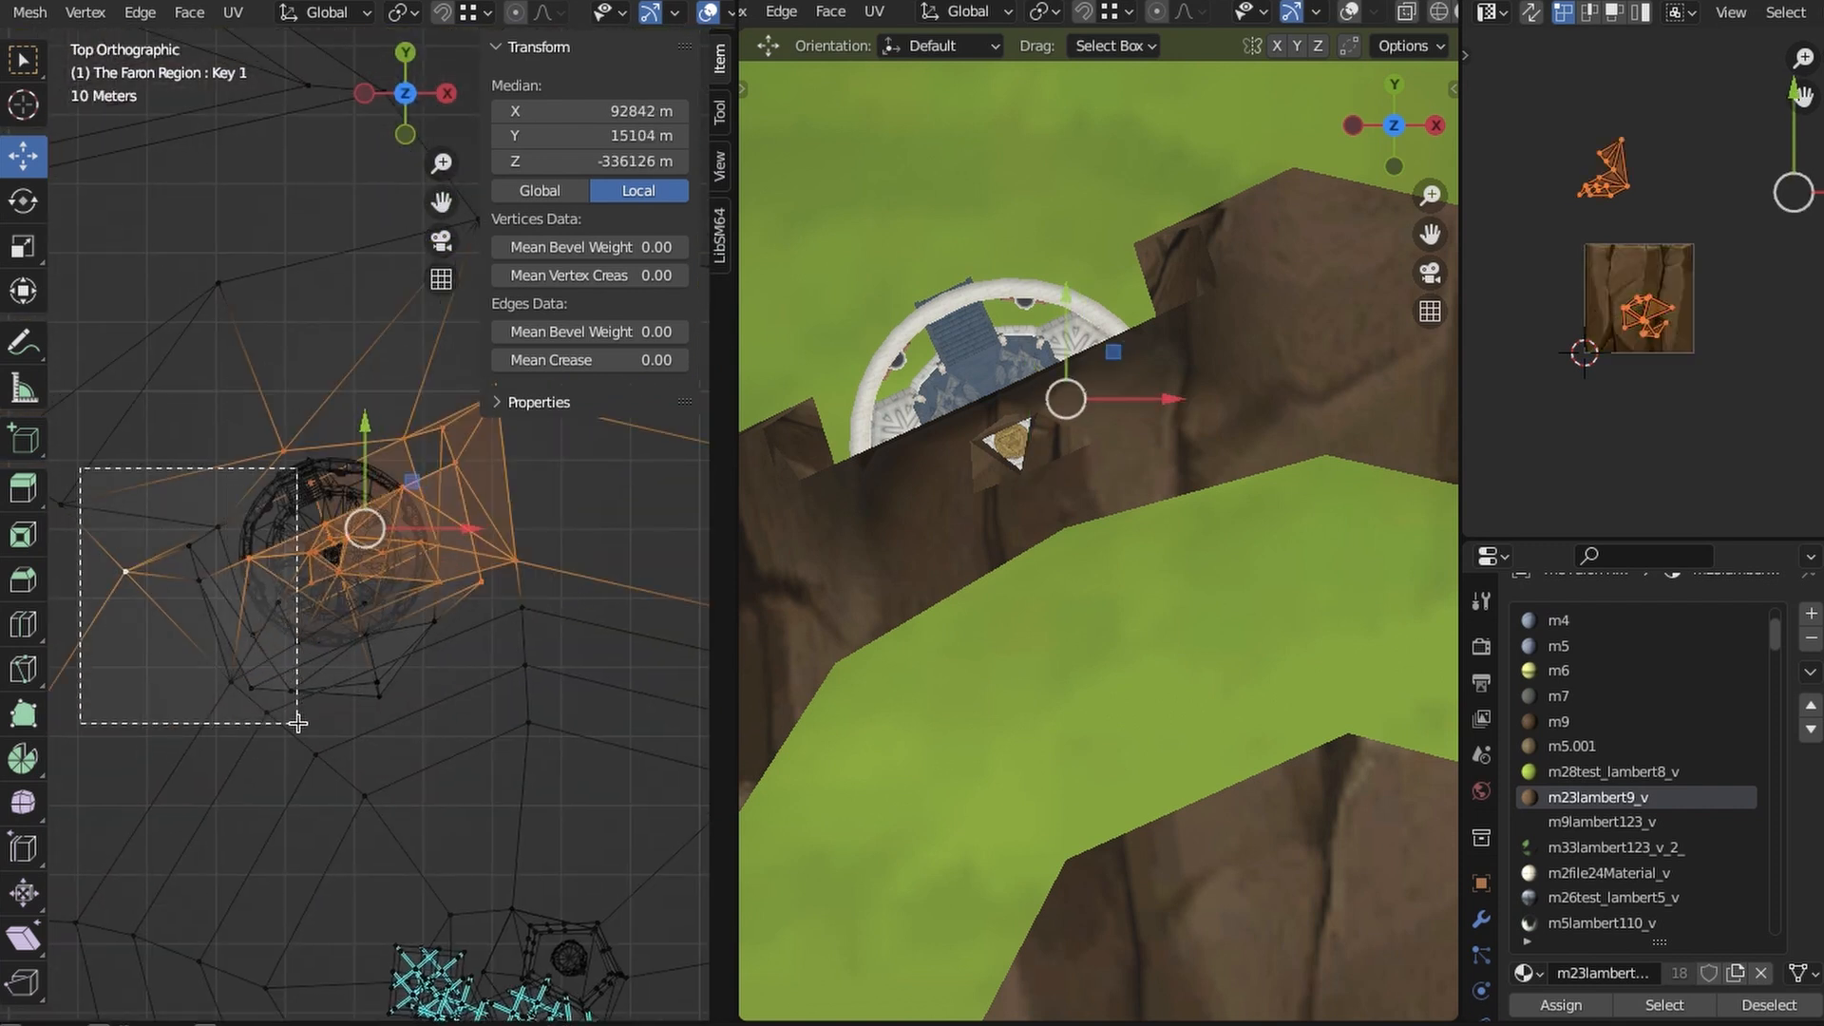
left_click_drag(428, 698, 428, 697)
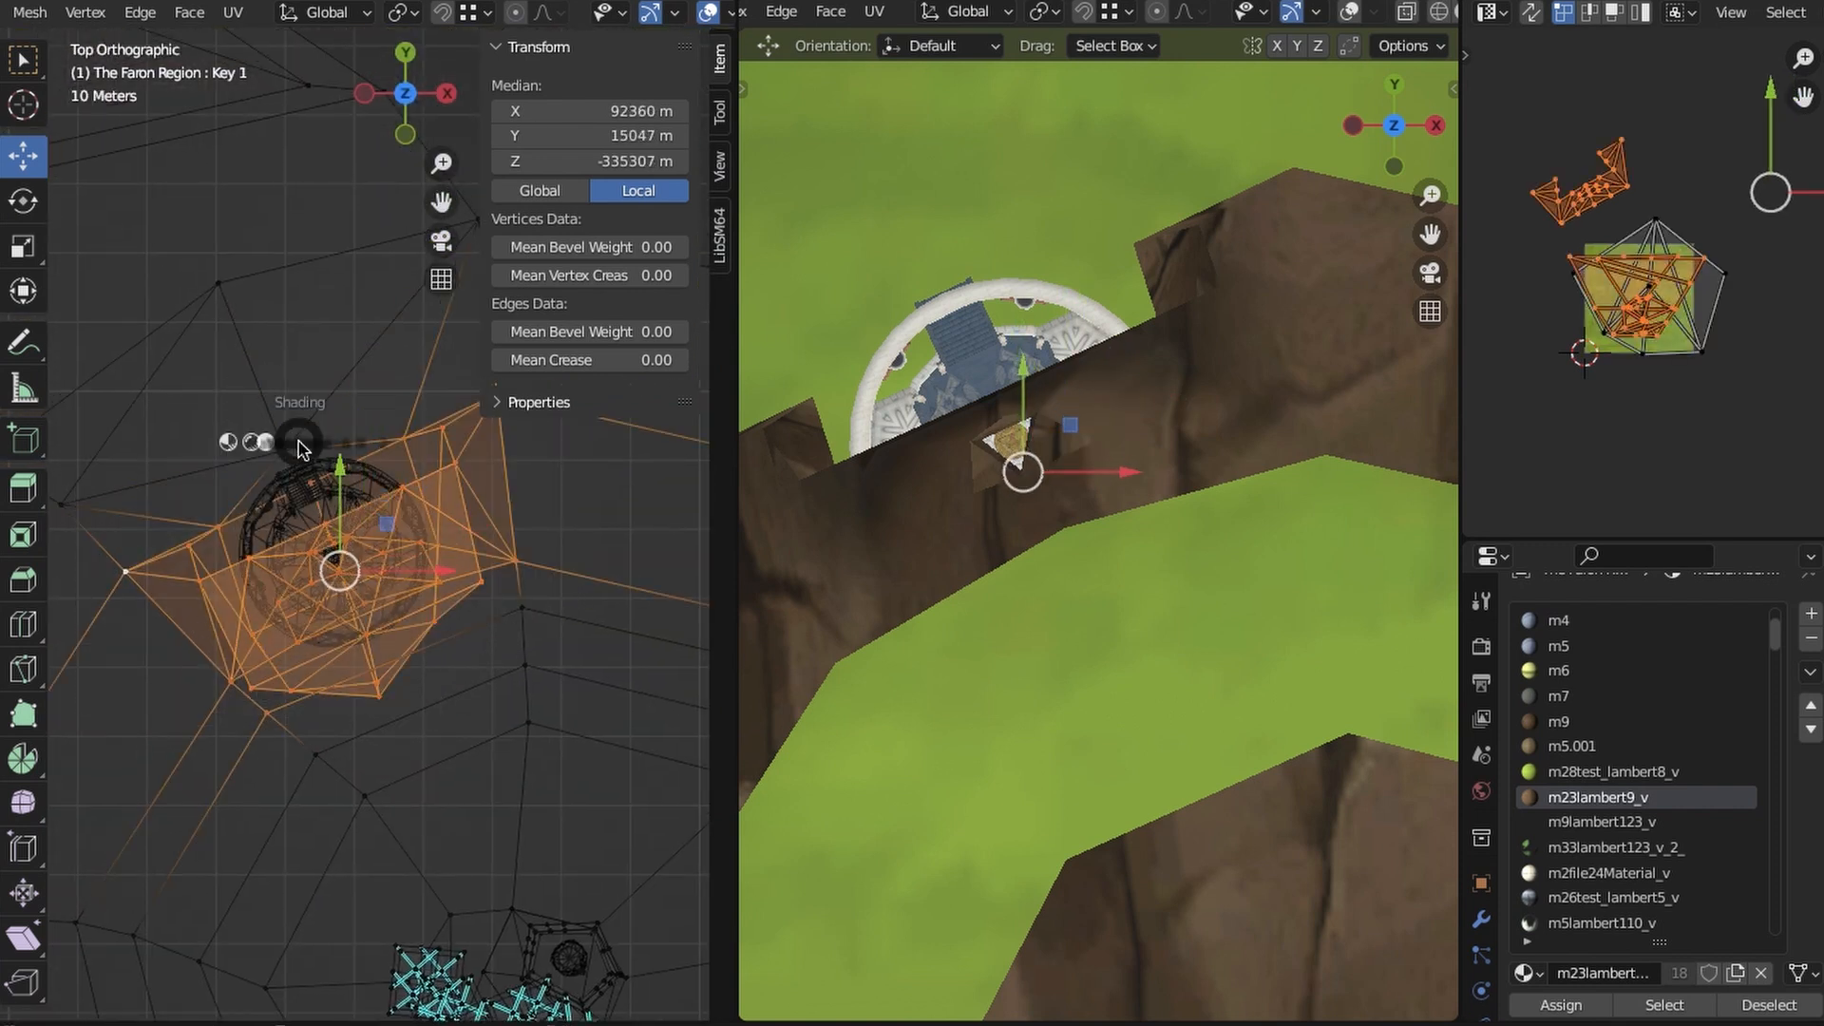
left_click(301, 517)
mouse_move(314, 570)
middle_mouse_down()
mouse_move(444, 760)
mouse_move(448, 708)
mouse_move(458, 783)
mouse_move(488, 655)
mouse_move(456, 807)
middle_mouse_up()
scroll(458, 783, "up", 4)
key("shift+z")
left_click(489, 655, "shift")
key("shift+z")
scroll(456, 808, "down", 4)
middle_click_drag(401, 415, 359, 522, "shift")
scroll(356, 634, "down", 4)
left_click(245, 13)
left_click(285, 234)
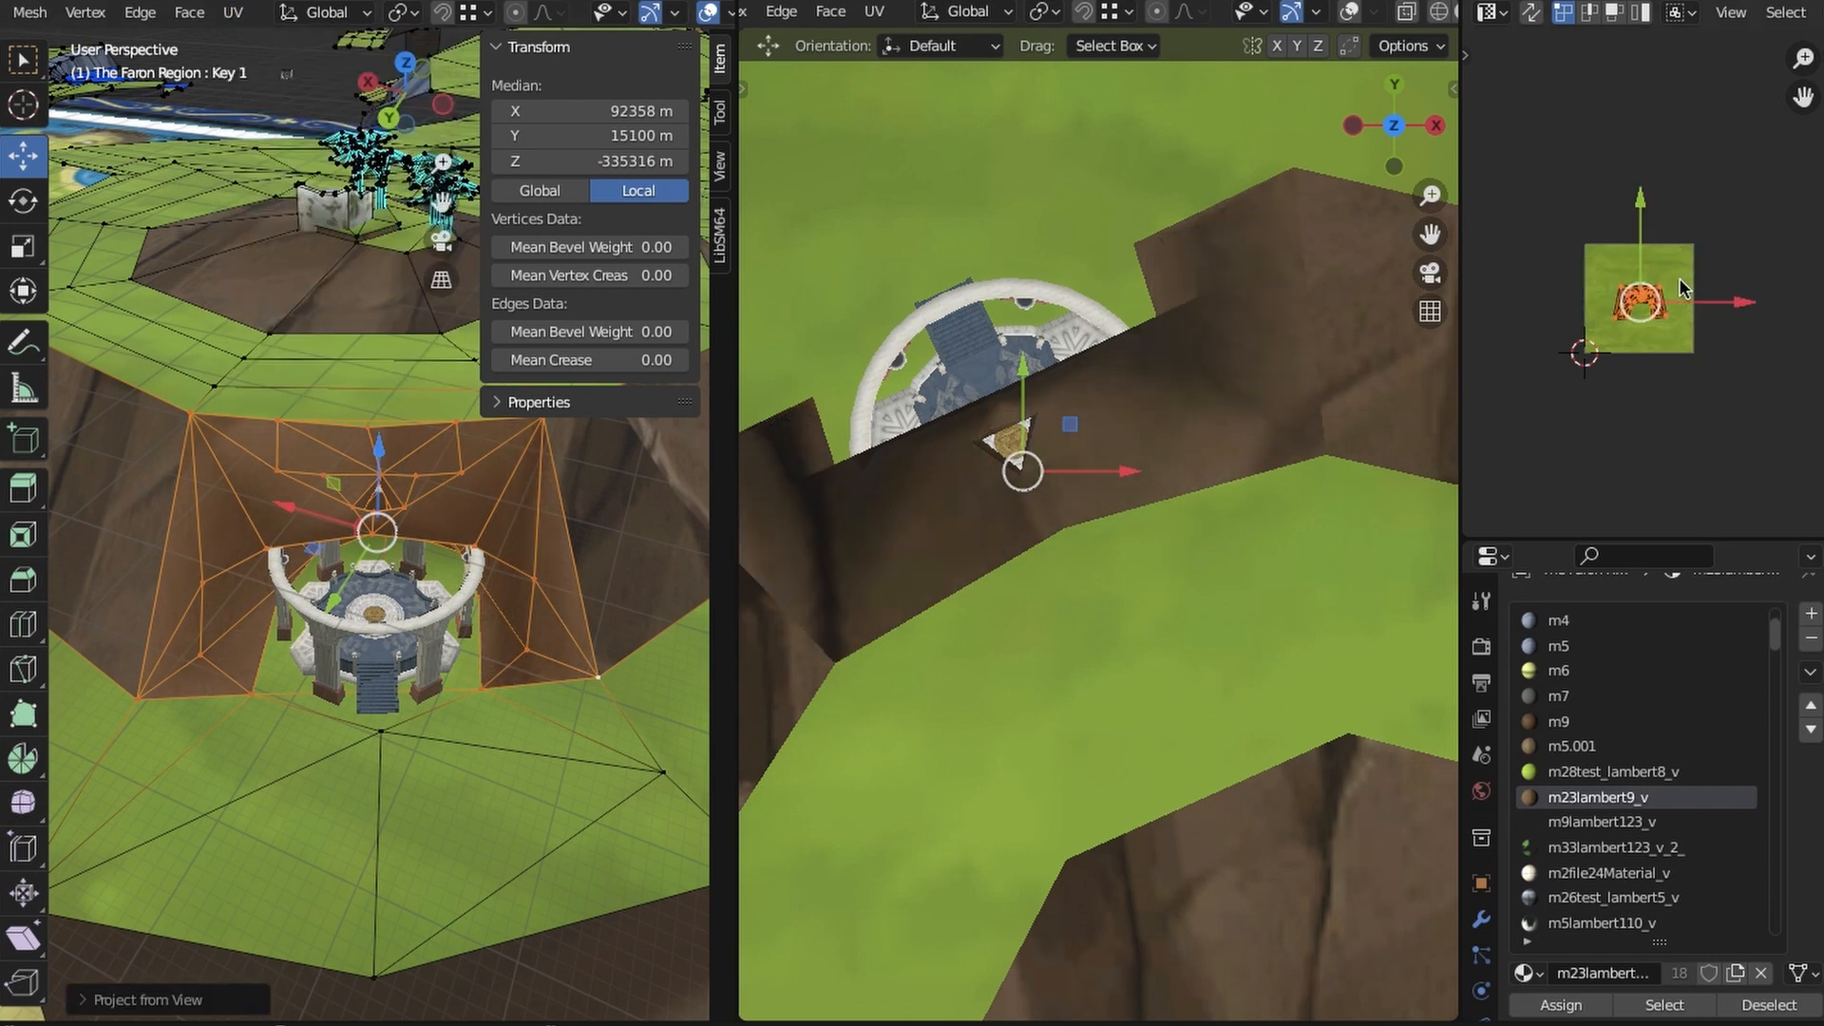
key("s")
left_click(1714, 379)
key("alt+a")
- Examine the retextured alcove and its roof opening from inside, above and in front
scroll(558, 785, "up", 5)
middle_click_drag(558, 785, 508, 438)
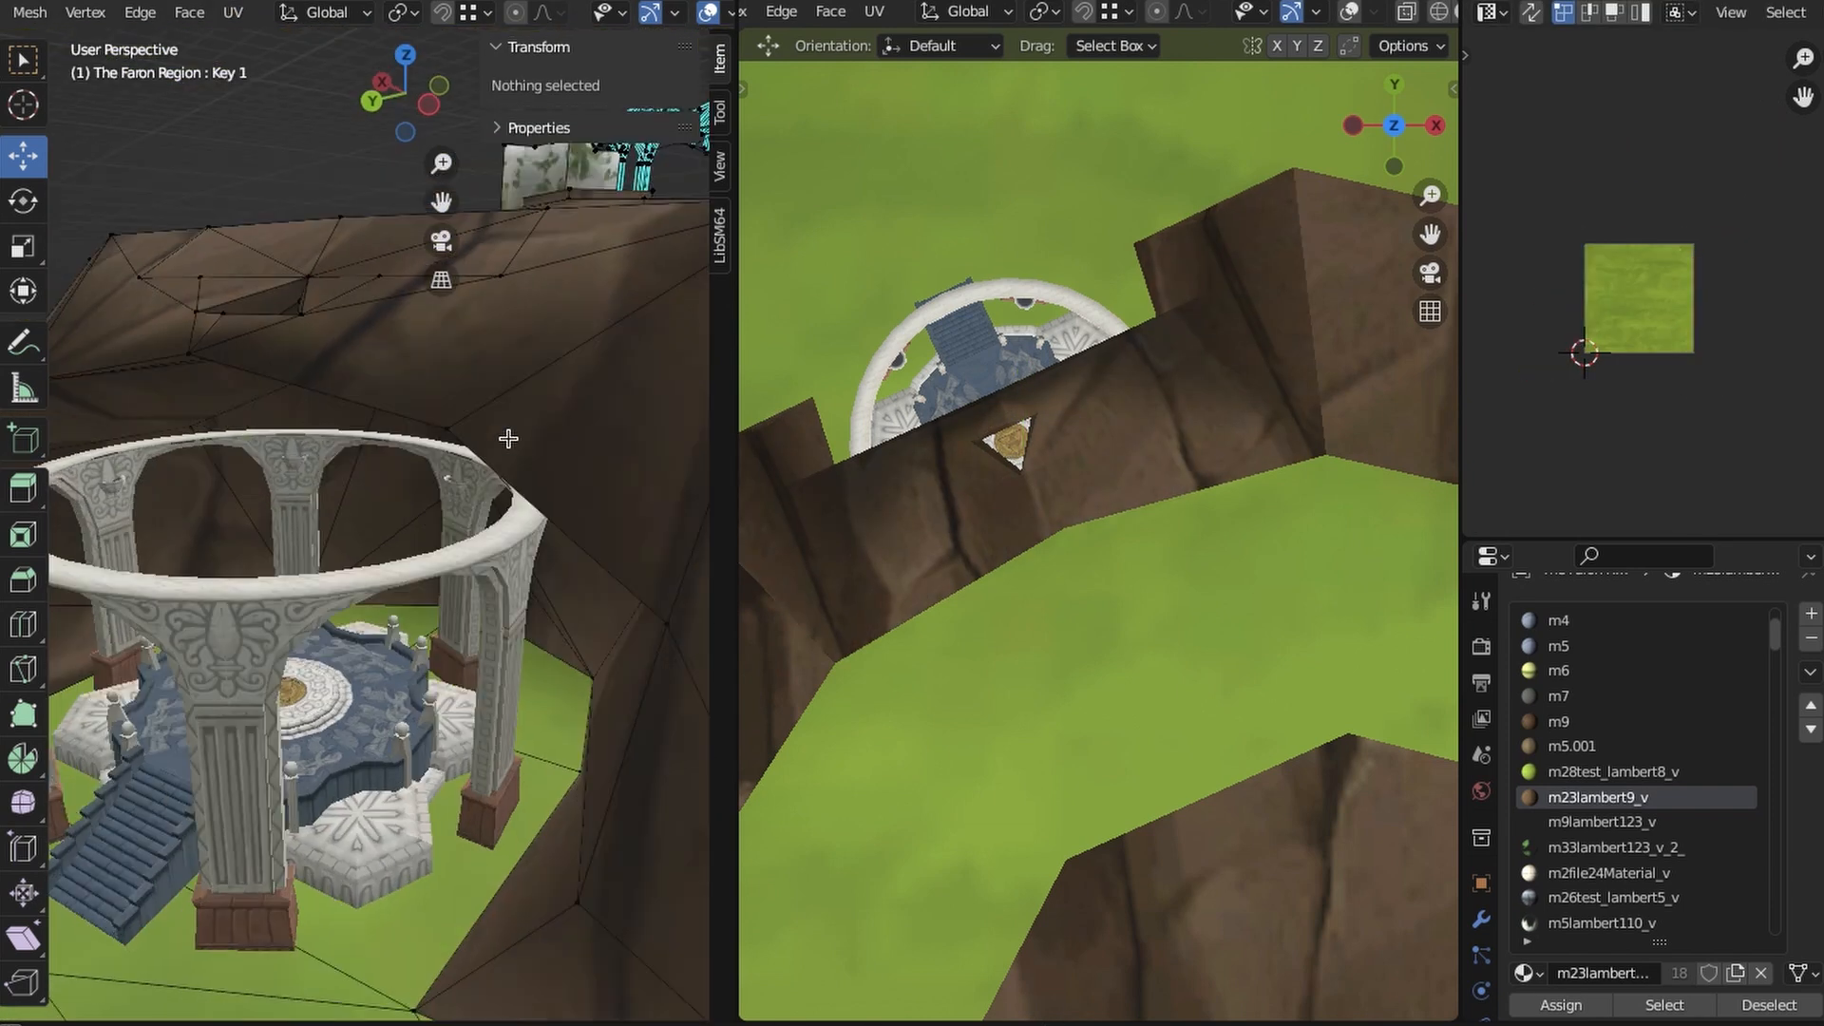
scroll(508, 438, "down", 5)
middle_click_drag(566, 599, 536, 769)
left_click(492, 680)
key("alt+a")
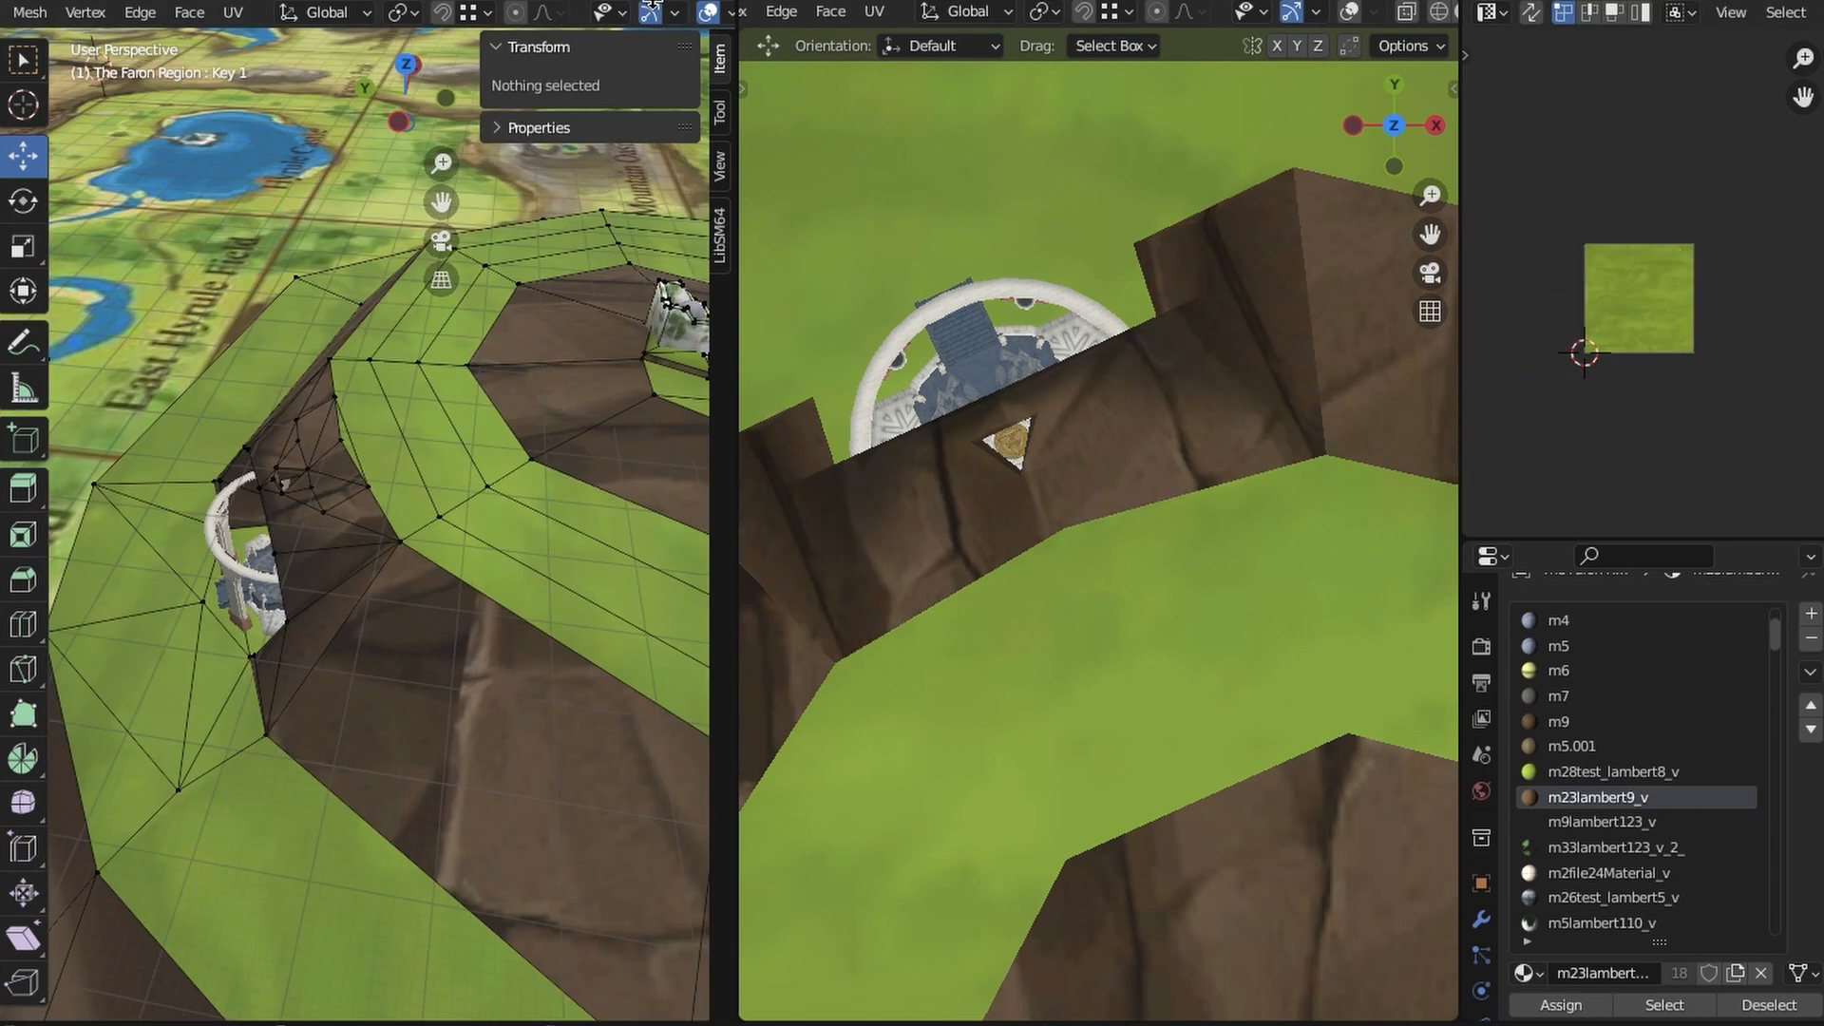
middle_click_drag(353, 566, 578, 591)
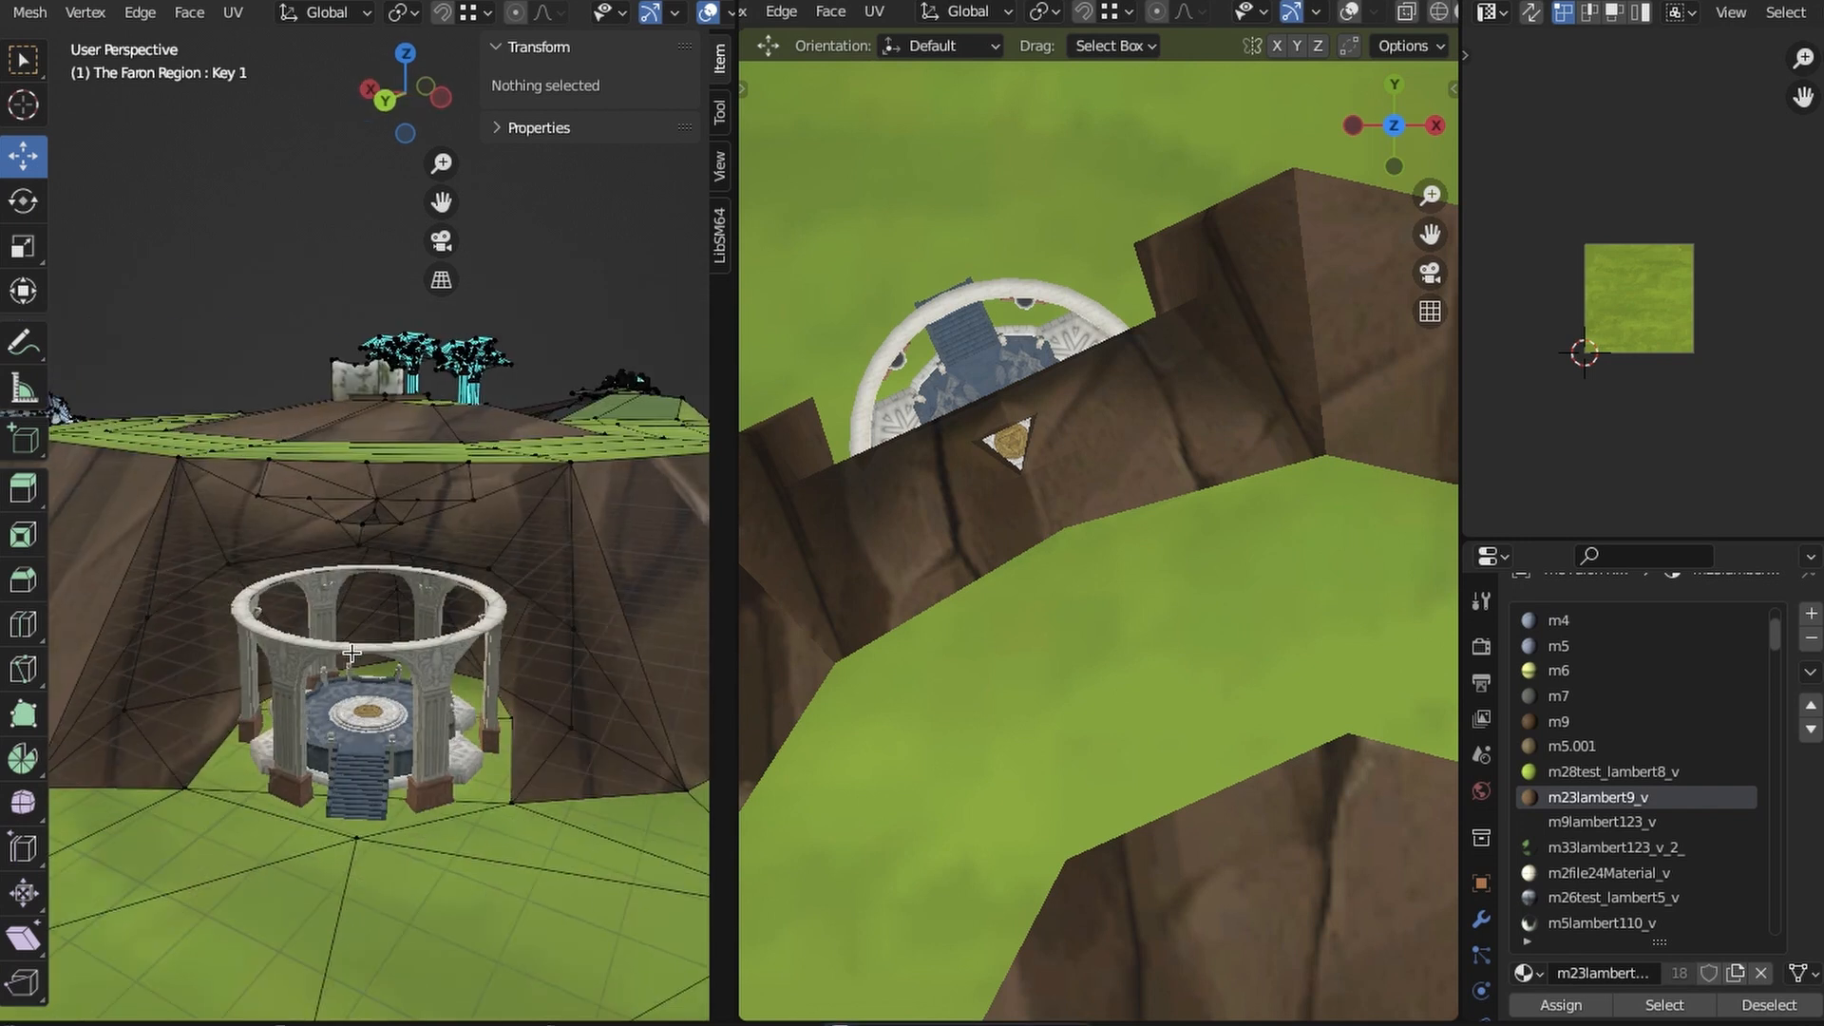
middle_click_drag(352, 654, 351, 538)
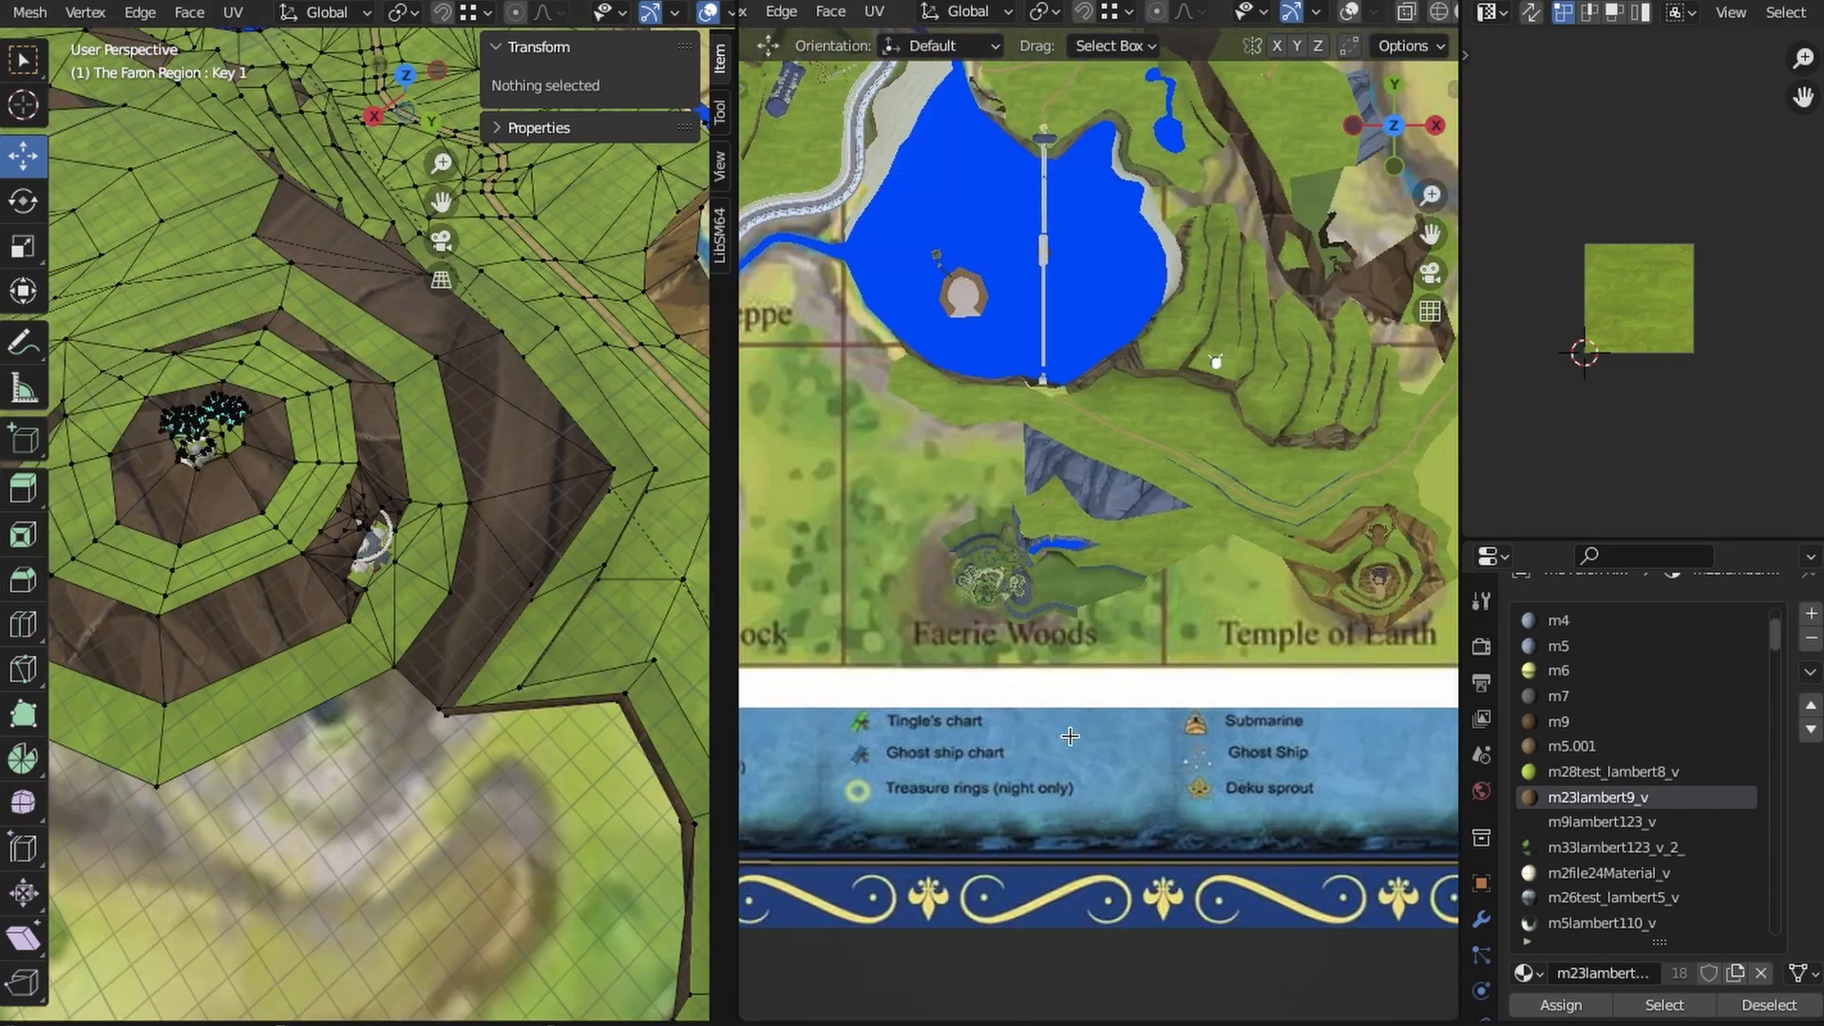
- Locate the pavilion embedded in the blue-grey cliff near the Faerie Woods in both 3D views and examine it
scroll(1136, 766, "up", 8)
middle_click_drag(1070, 736, 1246, 478, "shift")
scroll(1144, 640, "up", 7)
scroll(1185, 770, "up", 2)
middle_click_drag(1184, 770, 1120, 784, "shift")
scroll(1120, 784, "up", 4)
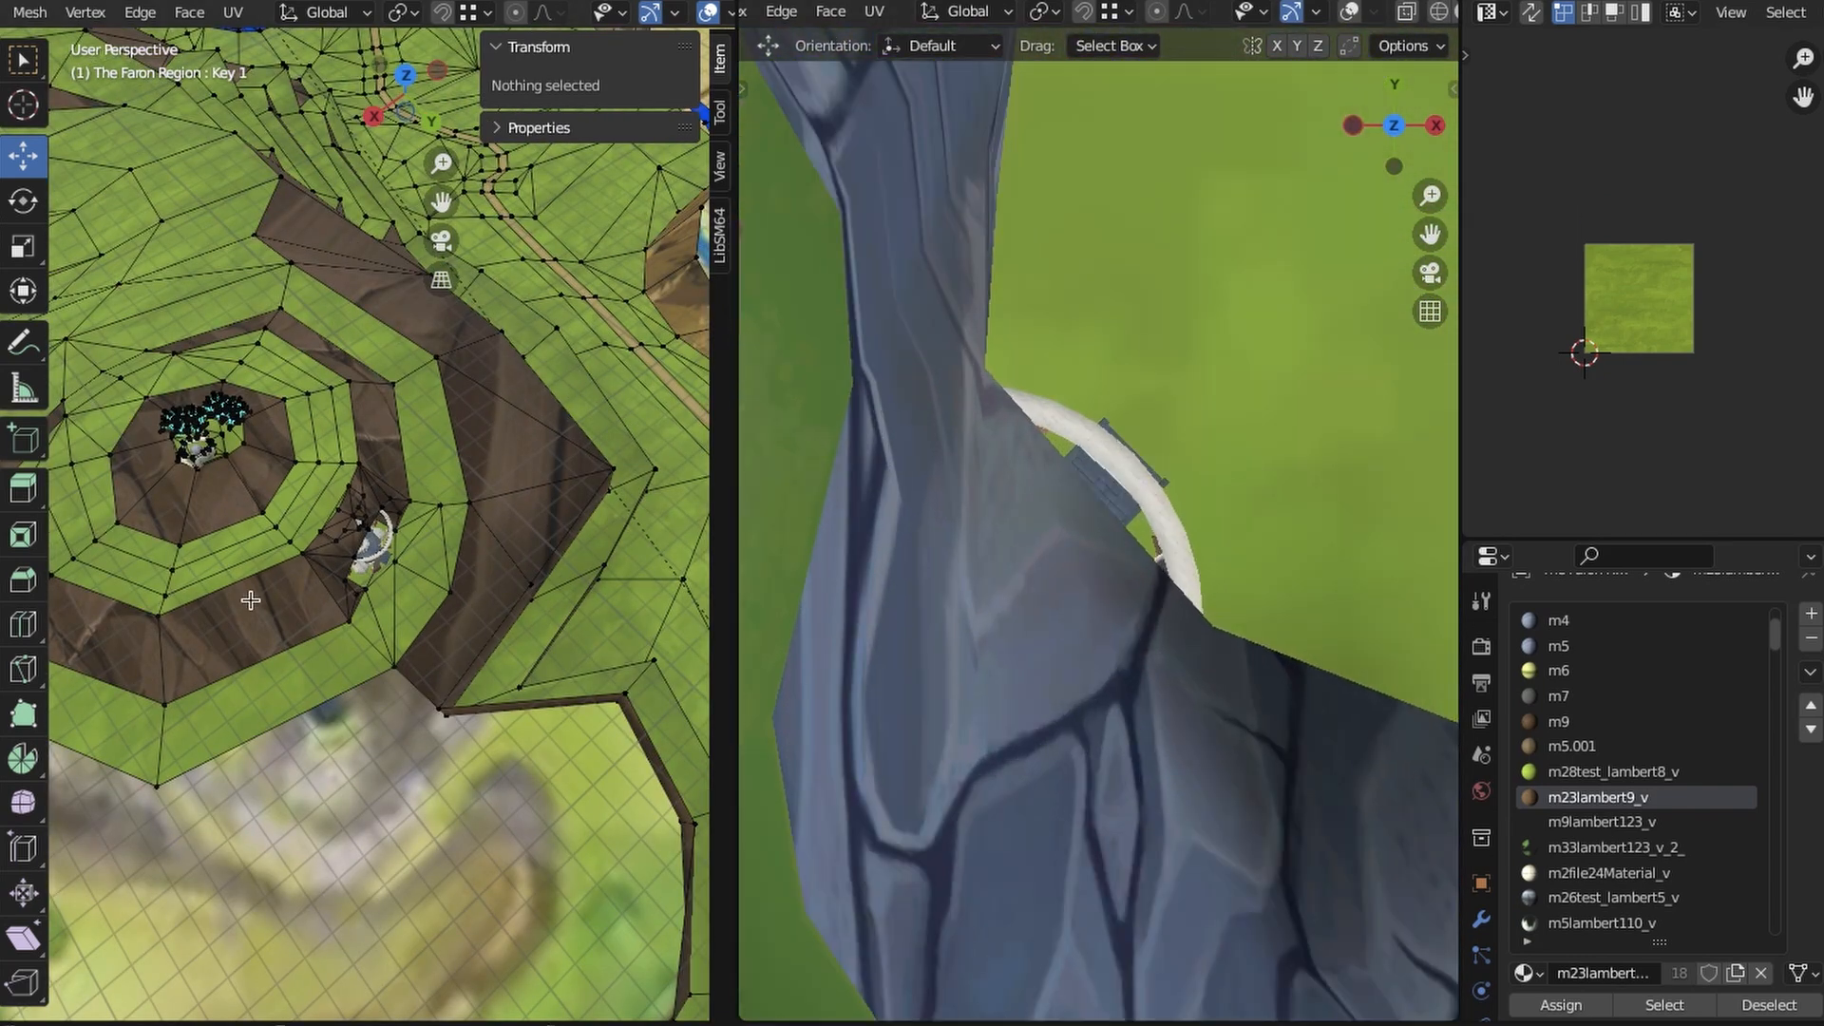
scroll(250, 600, "down", 8)
left_click(406, 75)
middle_click_drag(387, 893, 541, 561, "shift")
scroll(542, 560, "up", 4)
scroll(531, 557, "up", 7)
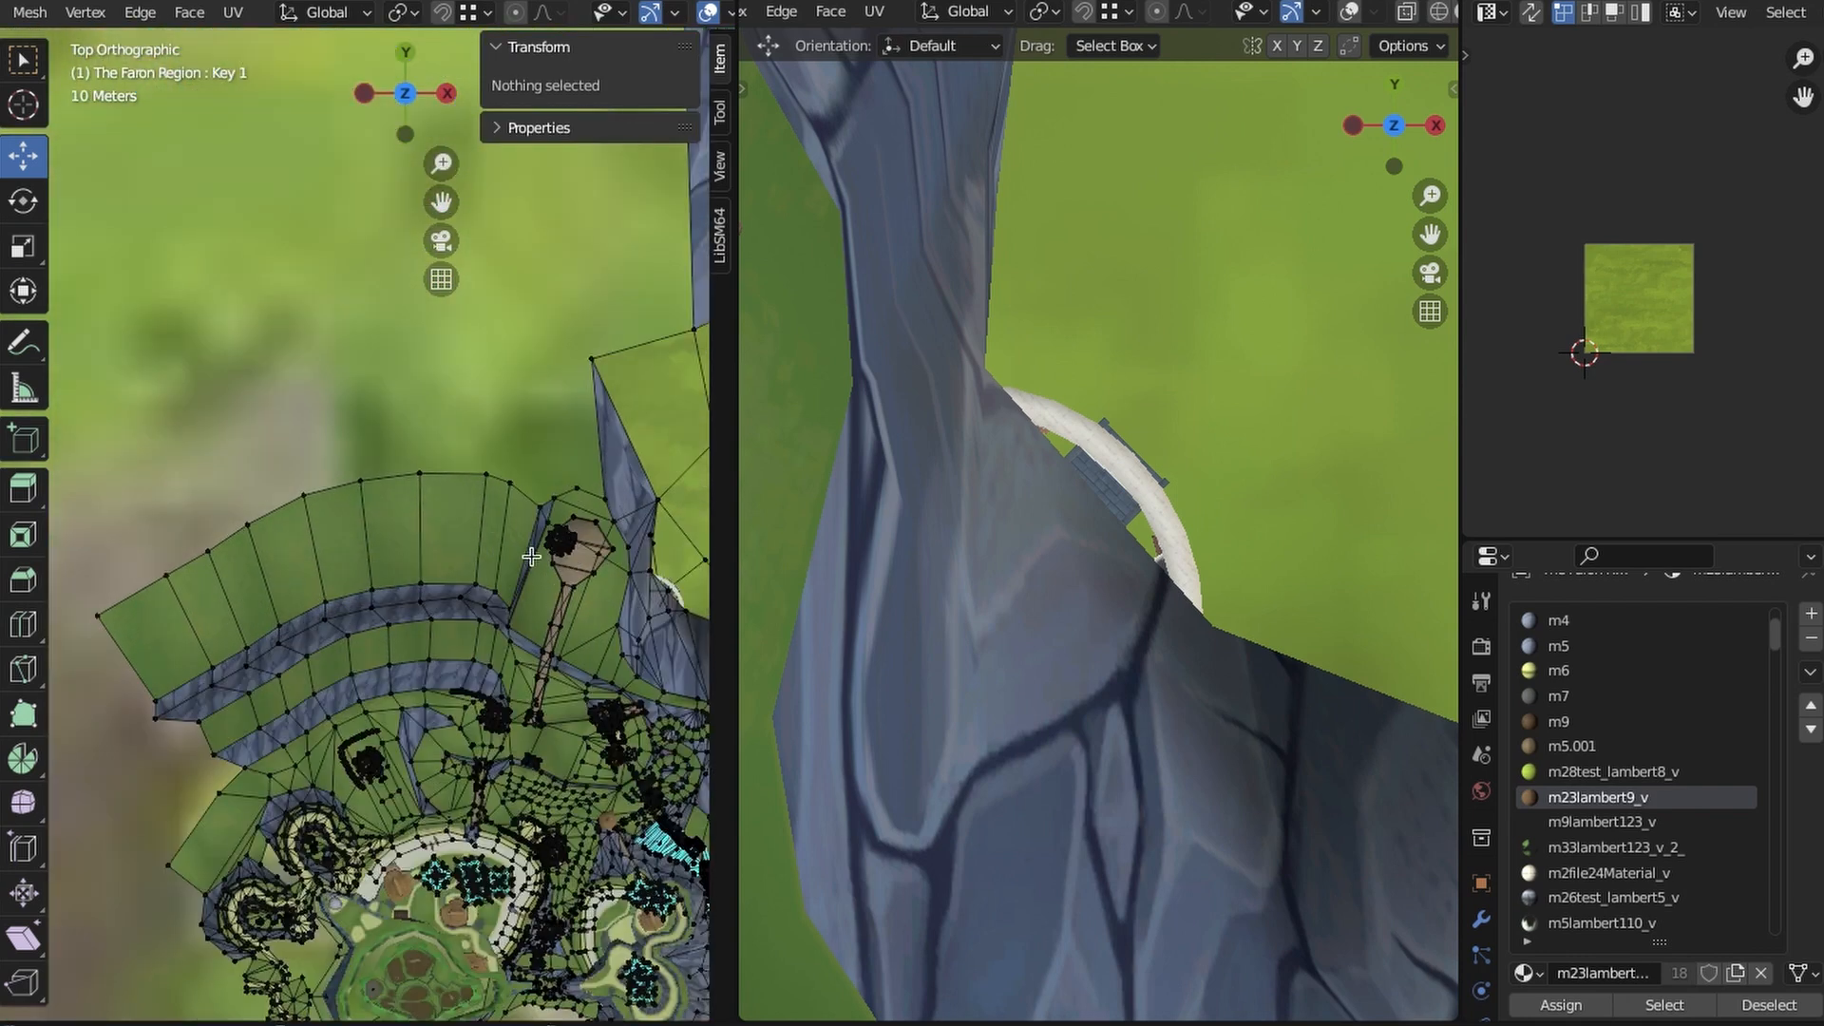
scroll(531, 557, "up", 8)
mouse_move(526, 795)
middle_mouse_down()
mouse_move(276, 358)
mouse_move(293, 435)
mouse_move(377, 340)
mouse_move(383, 427)
middle_mouse_up()
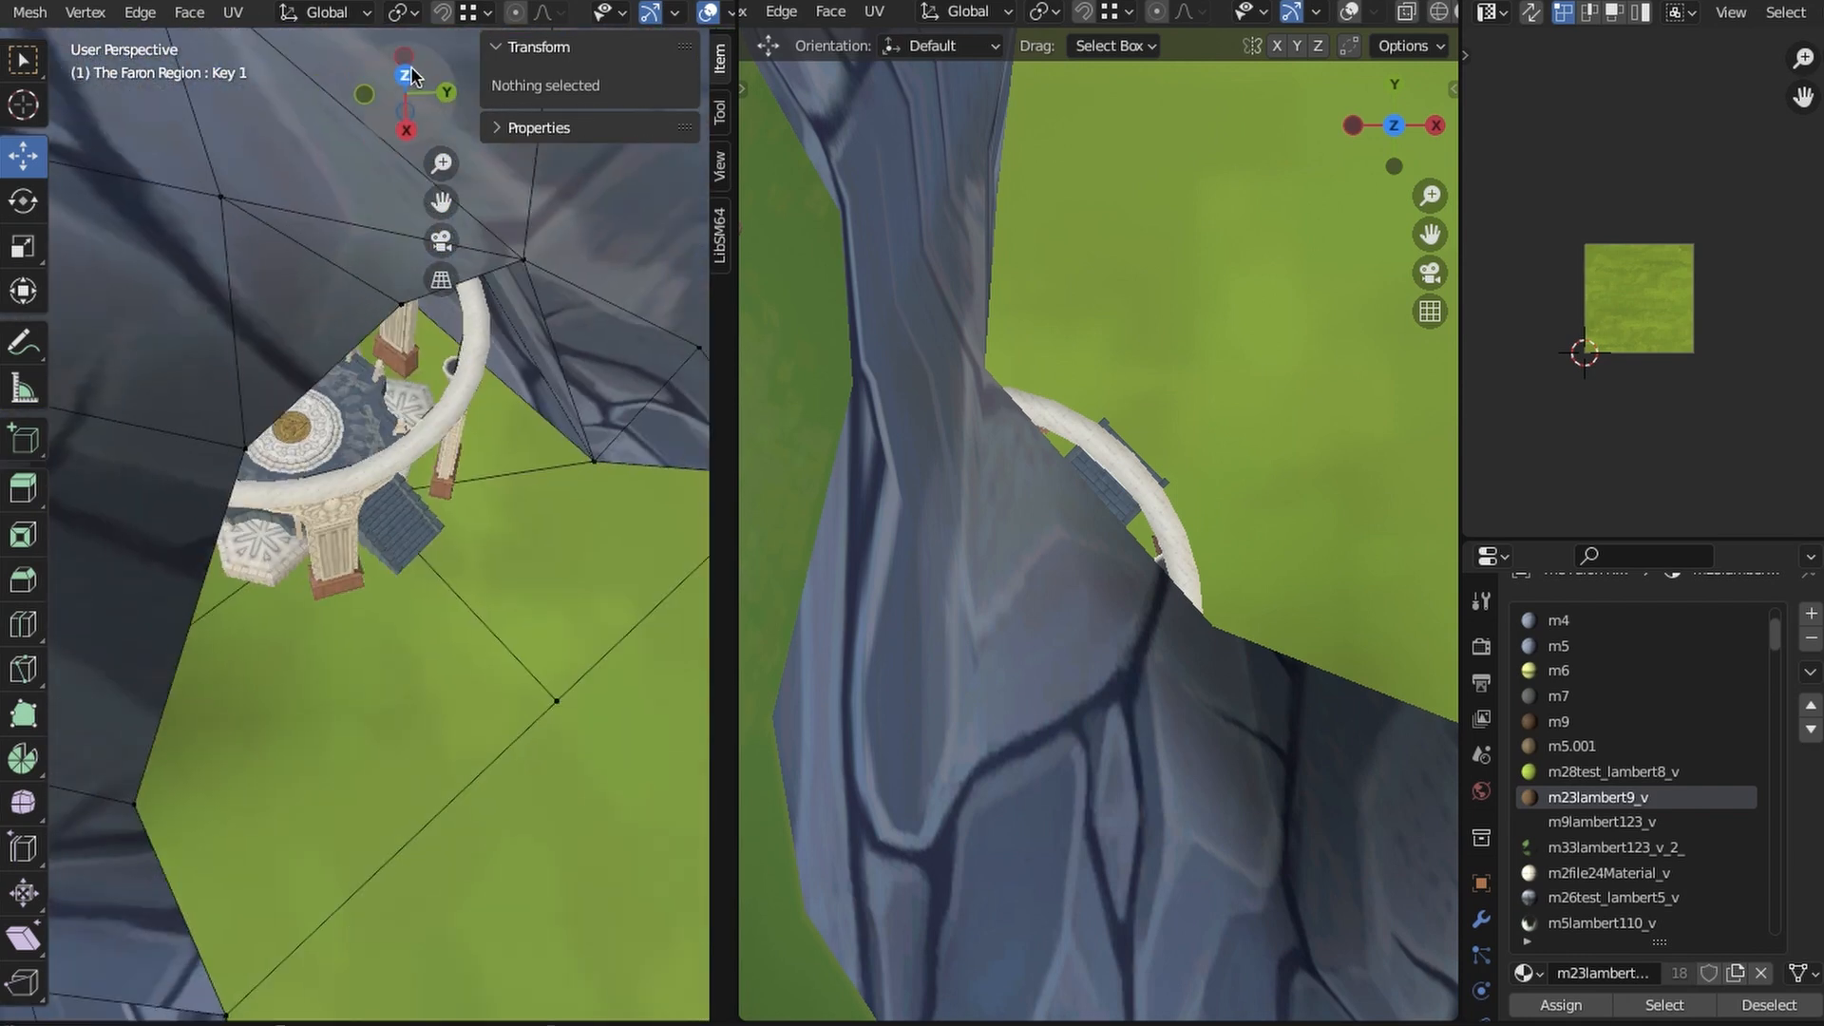
- From the top view, select the four corners of the cliff-top face beside the pavilion and inset that face
left_click(408, 70)
scroll(404, 513, "up", 4)
key("z")
left_click(248, 532)
key("z")
left_click(387, 760)
left_click(314, 631)
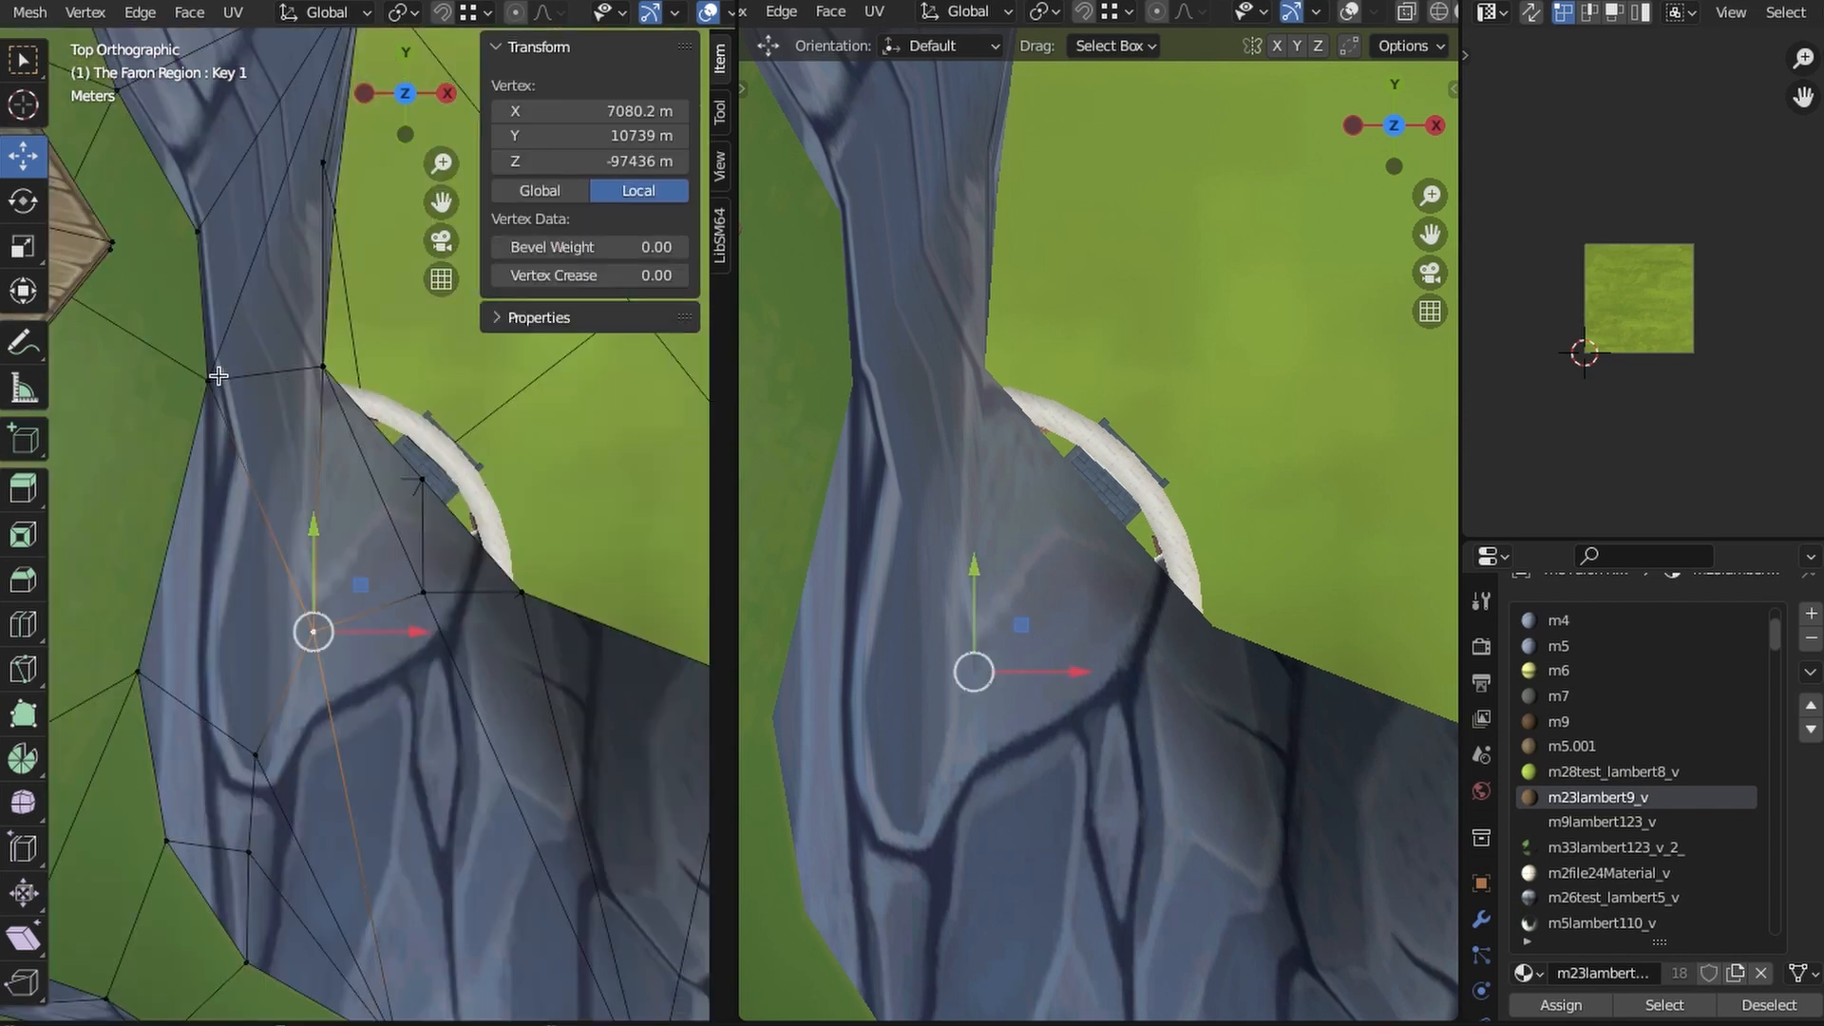
left_click(210, 380, "shift")
left_click(138, 673, "shift")
left_click(256, 756, "shift")
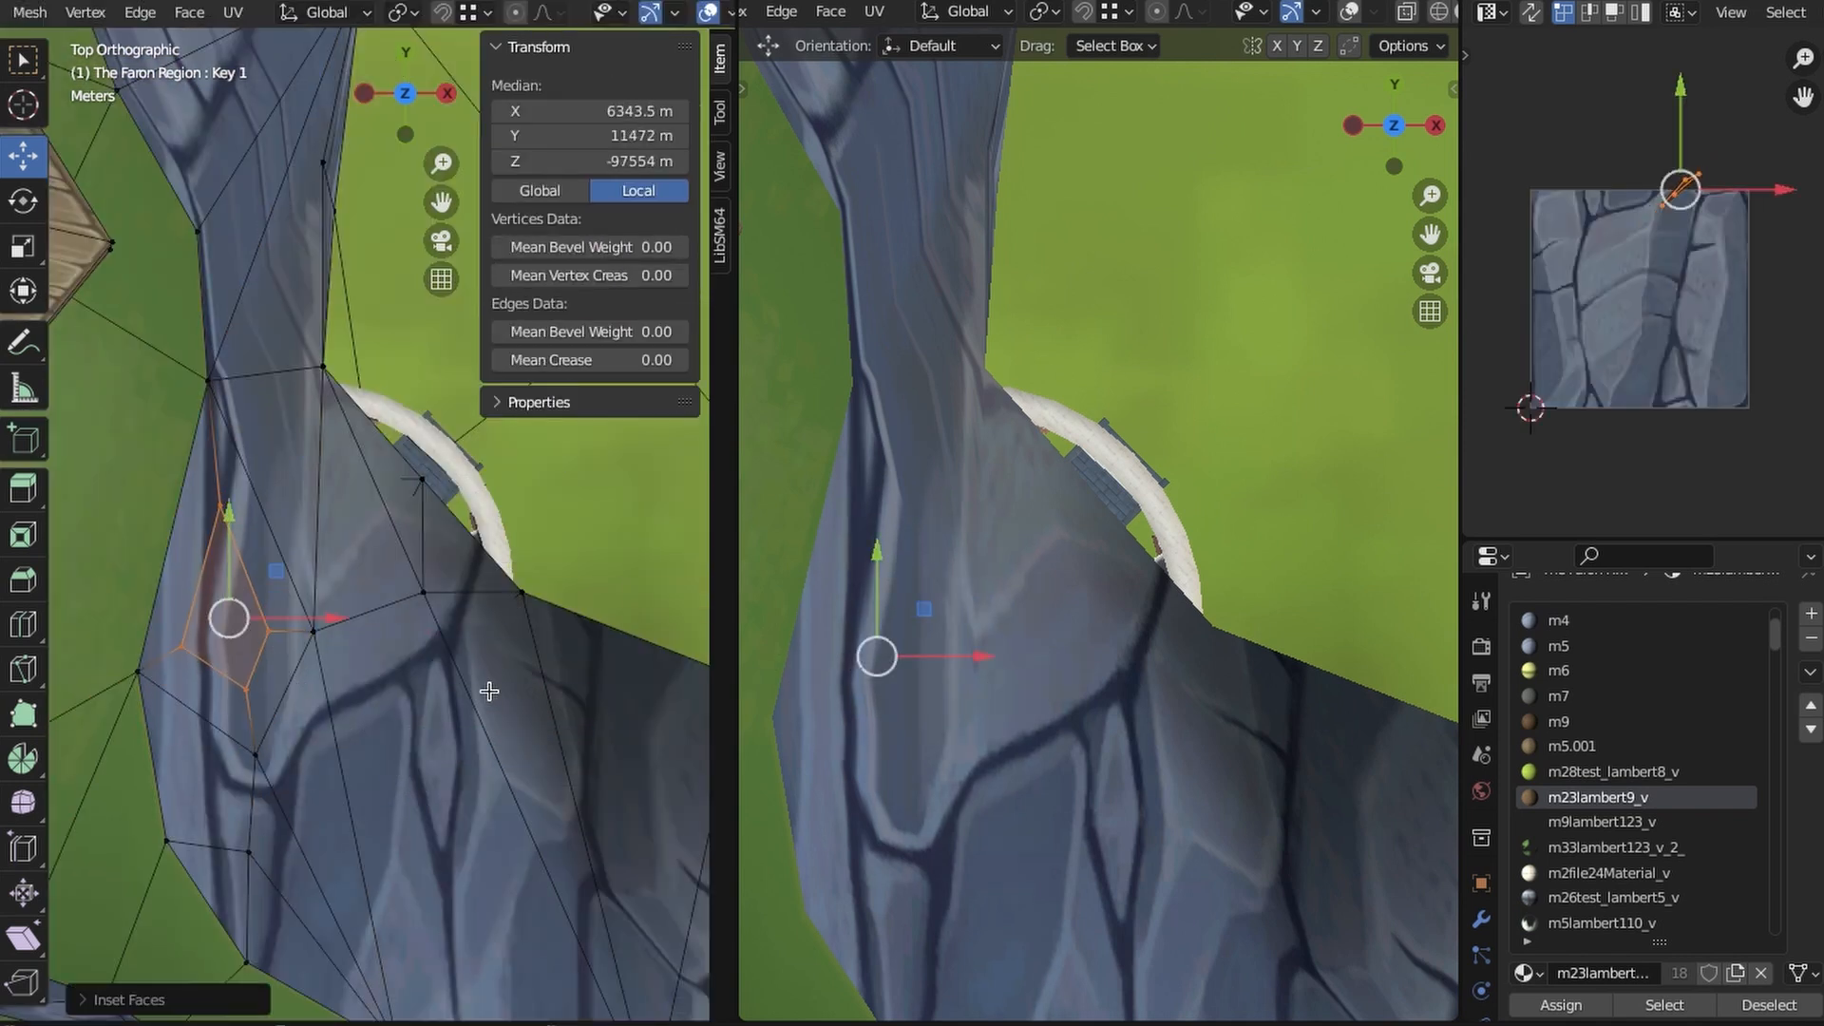
middle_click_drag(490, 692, 497, 693, "shift")
- Shift the adjoining cliff vertex and the inset outline over the pavilion's centre, and delete the inset faces to open the roof
key("shift+z")
key("shift+z")
left_click_drag(418, 631, 486, 610)
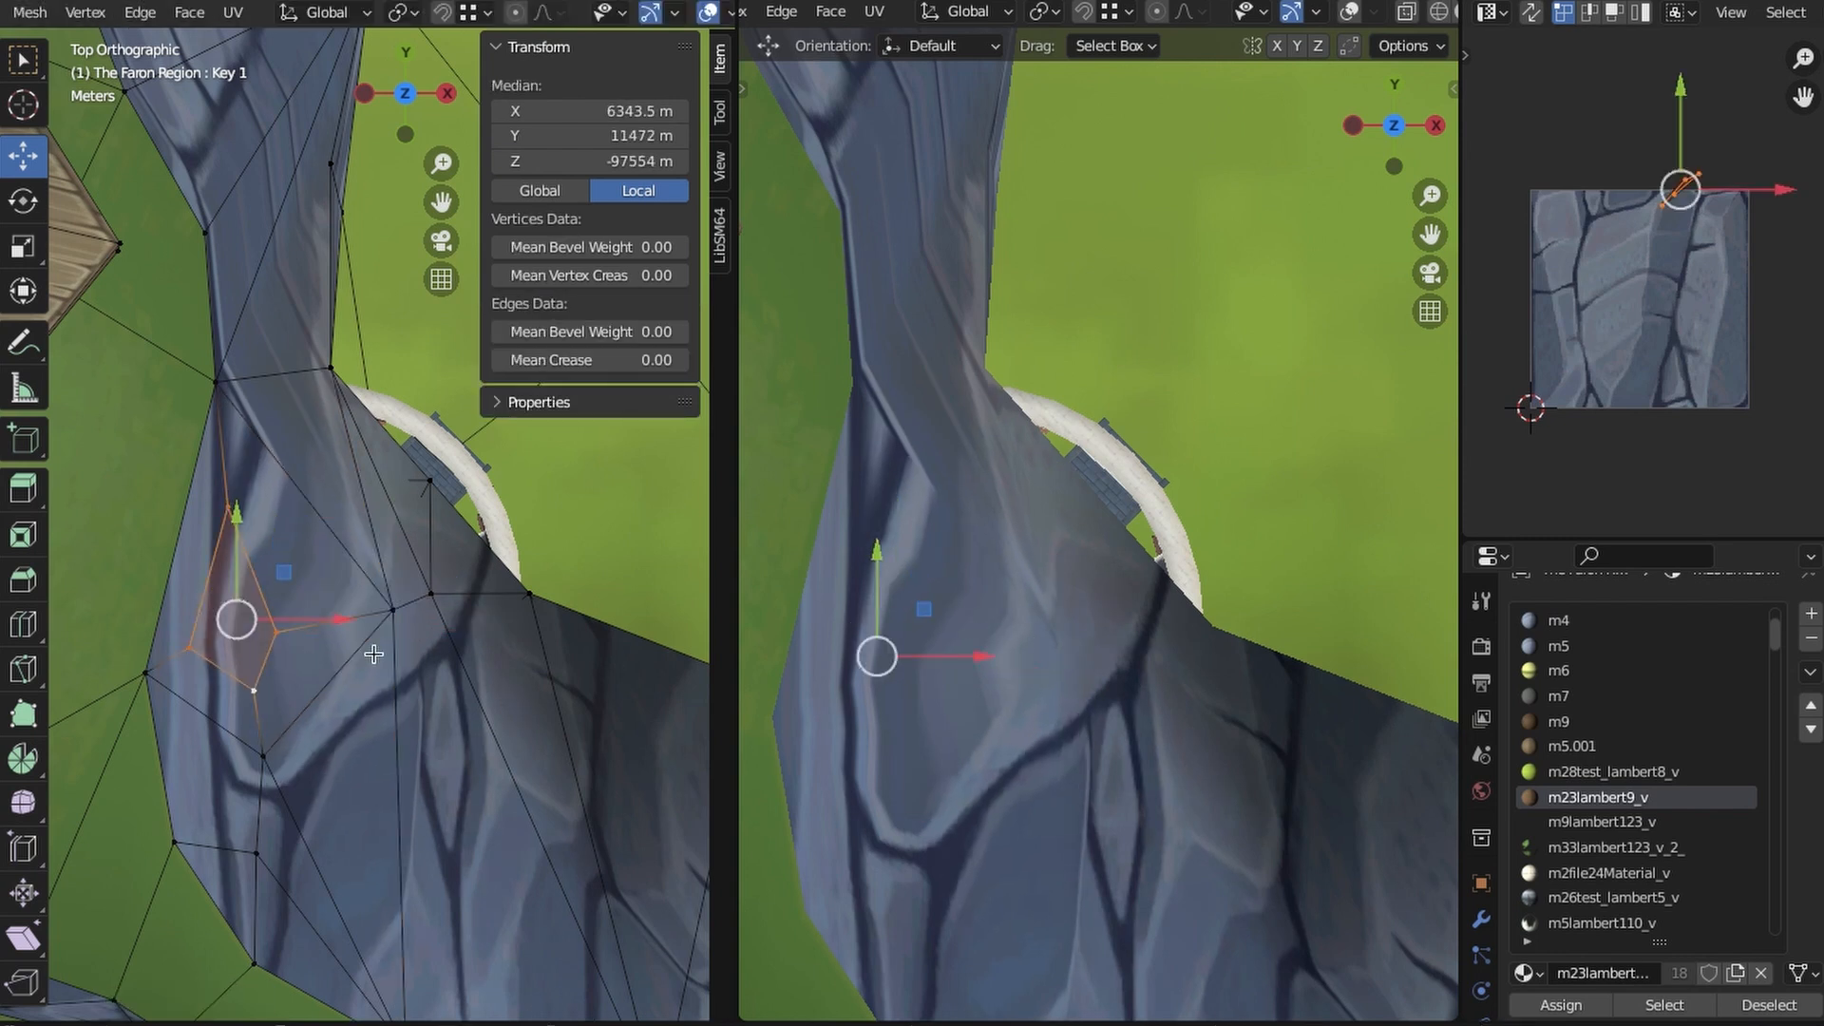
key("g")
left_click(408, 564)
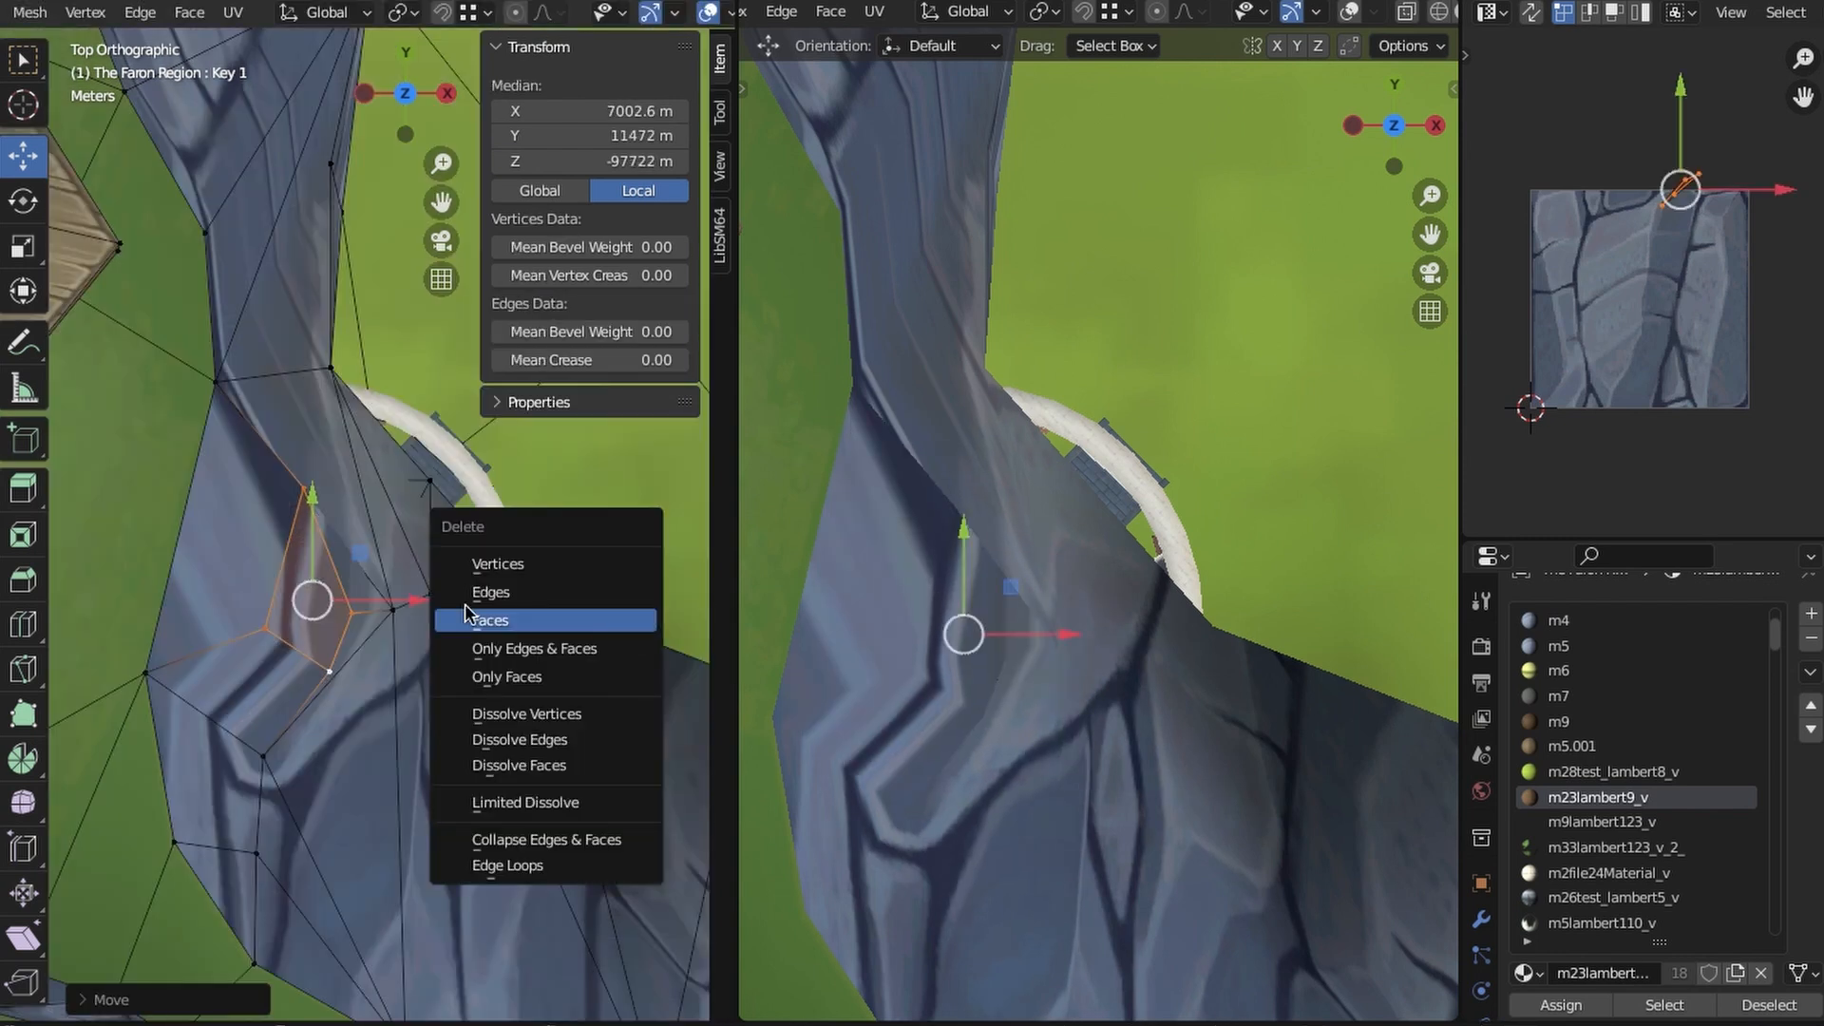
middle_click_drag(494, 644, 575, 592)
- Check the new hole against the pavilion below and reposition the cliff vertex beside it
middle_click_drag(403, 800, 435, 558)
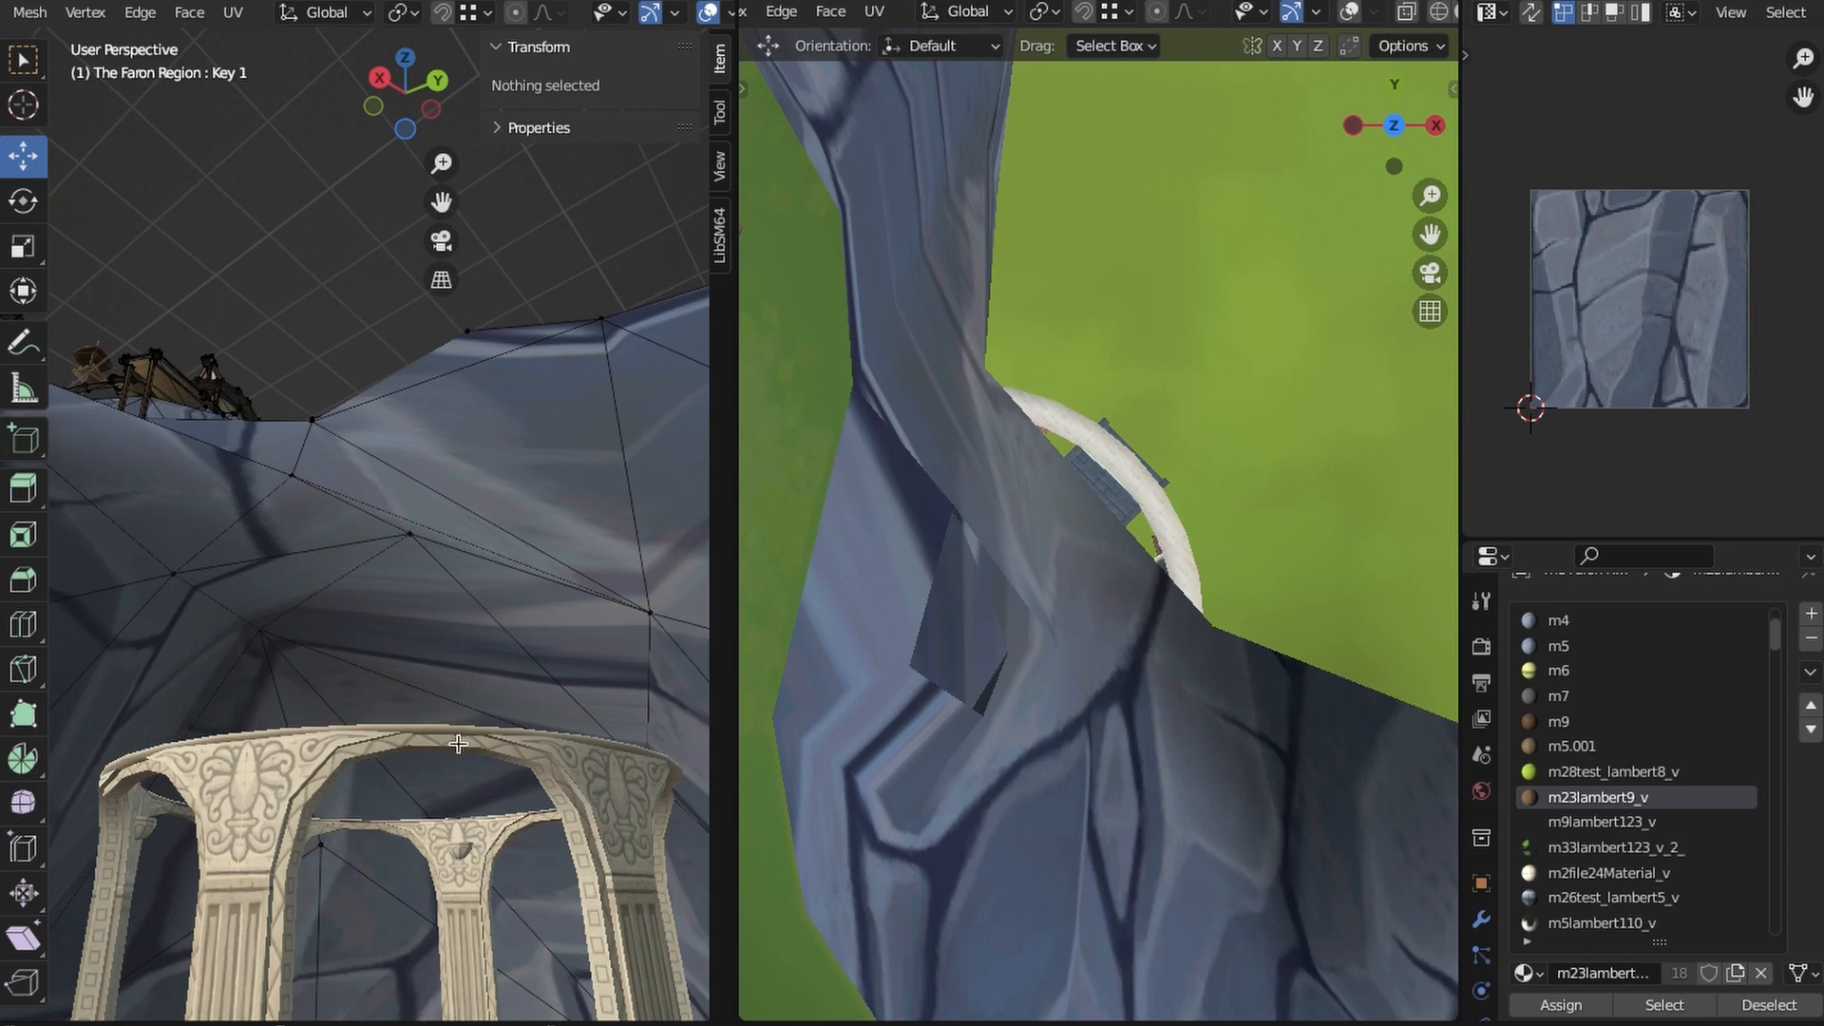
left_click(407, 55)
key("shift+z")
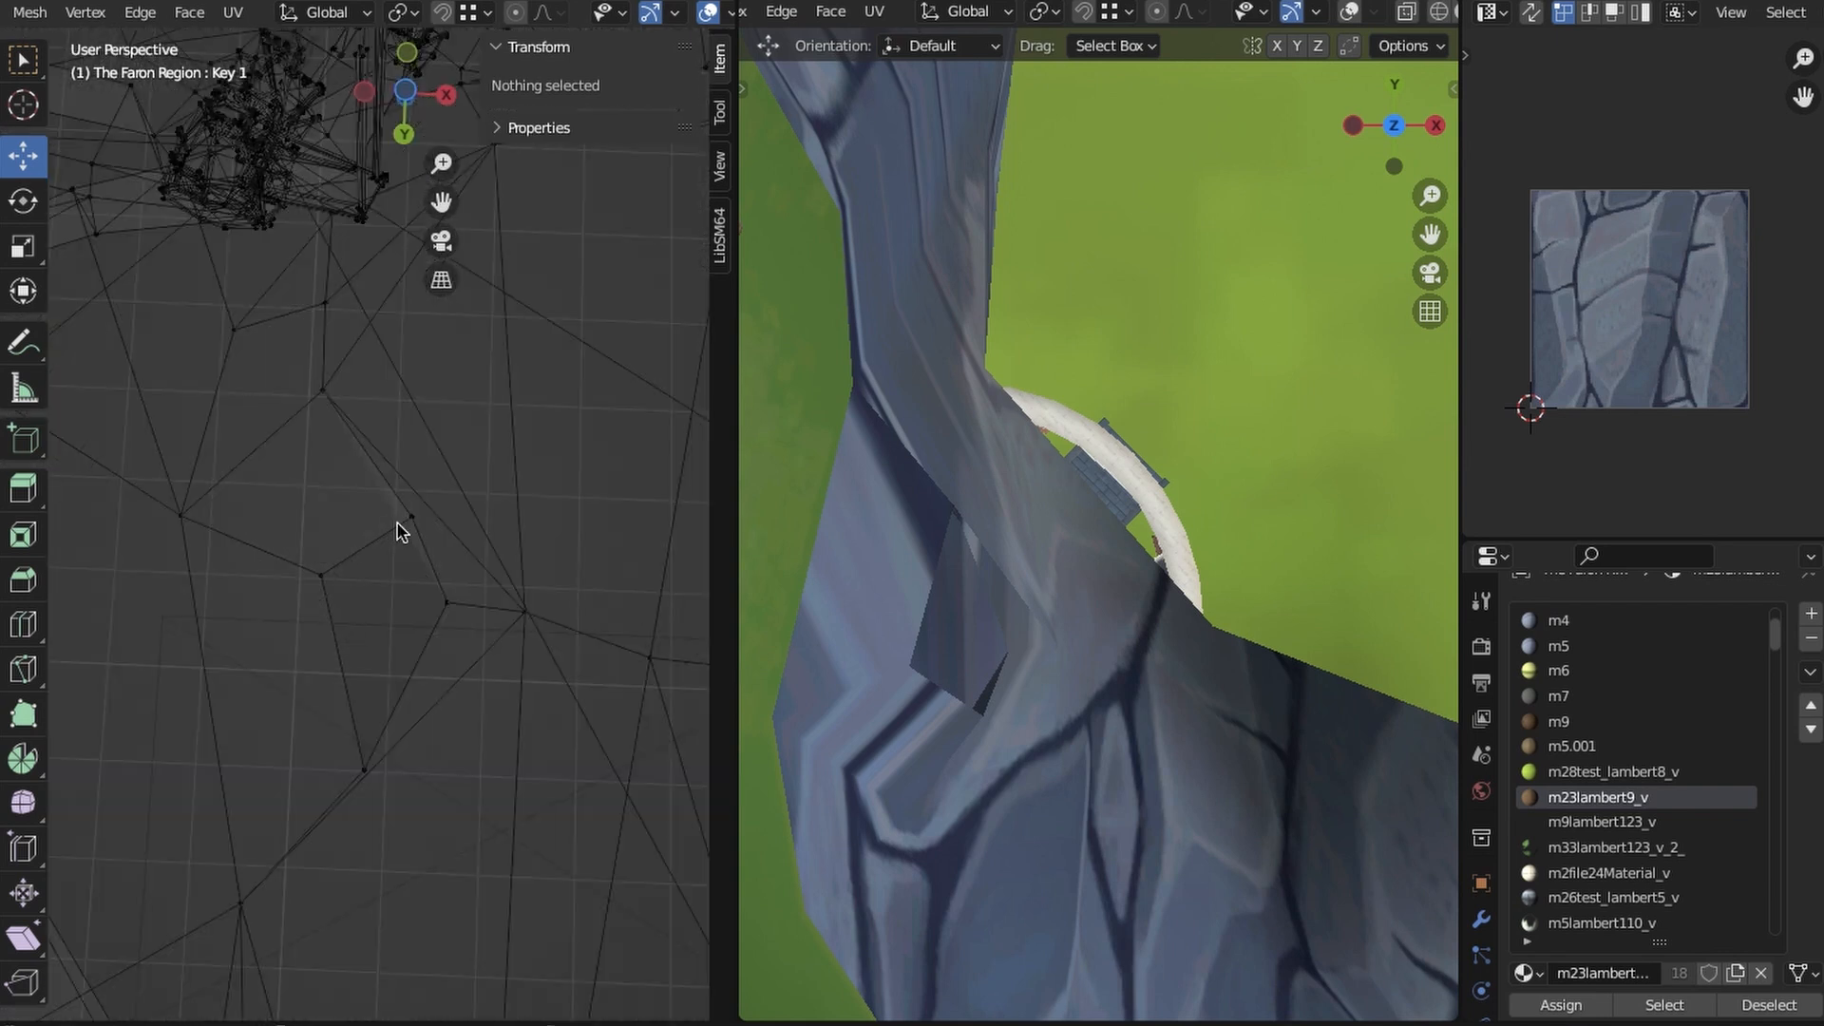
key("shift+z")
middle_click_drag(389, 700, 388, 678)
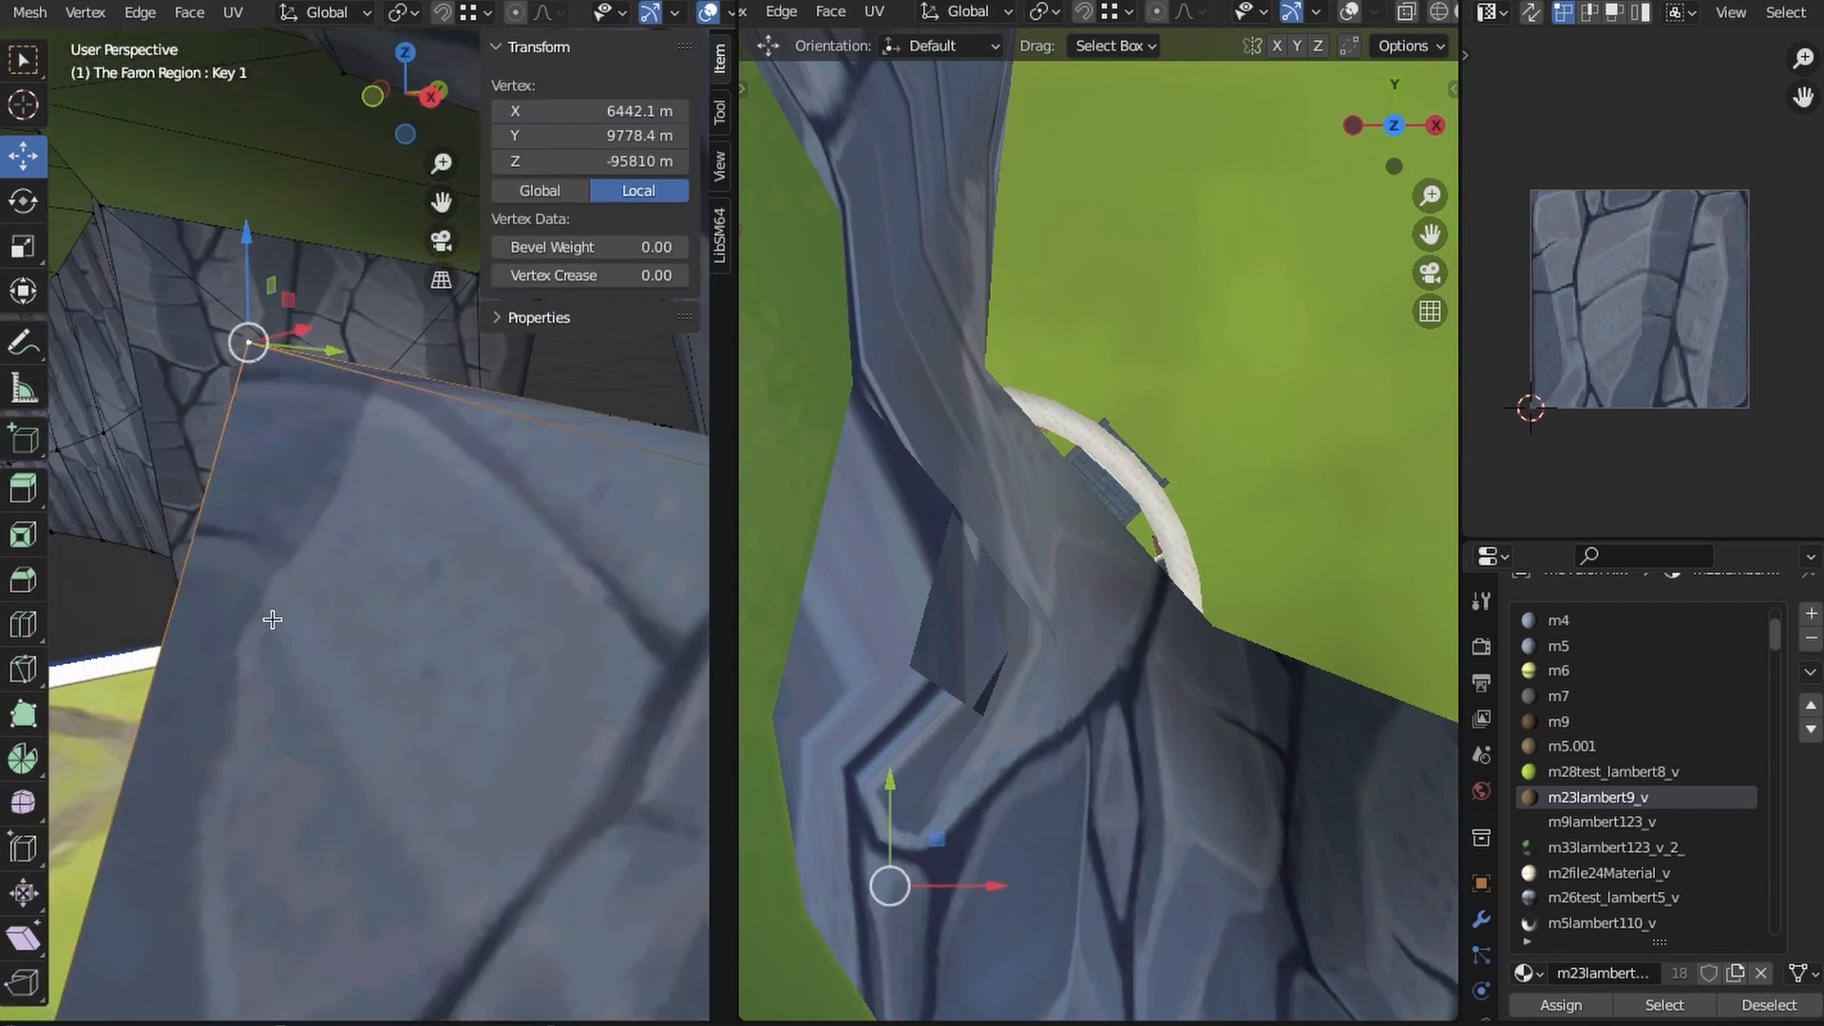
middle_click_drag(273, 619, 513, 605)
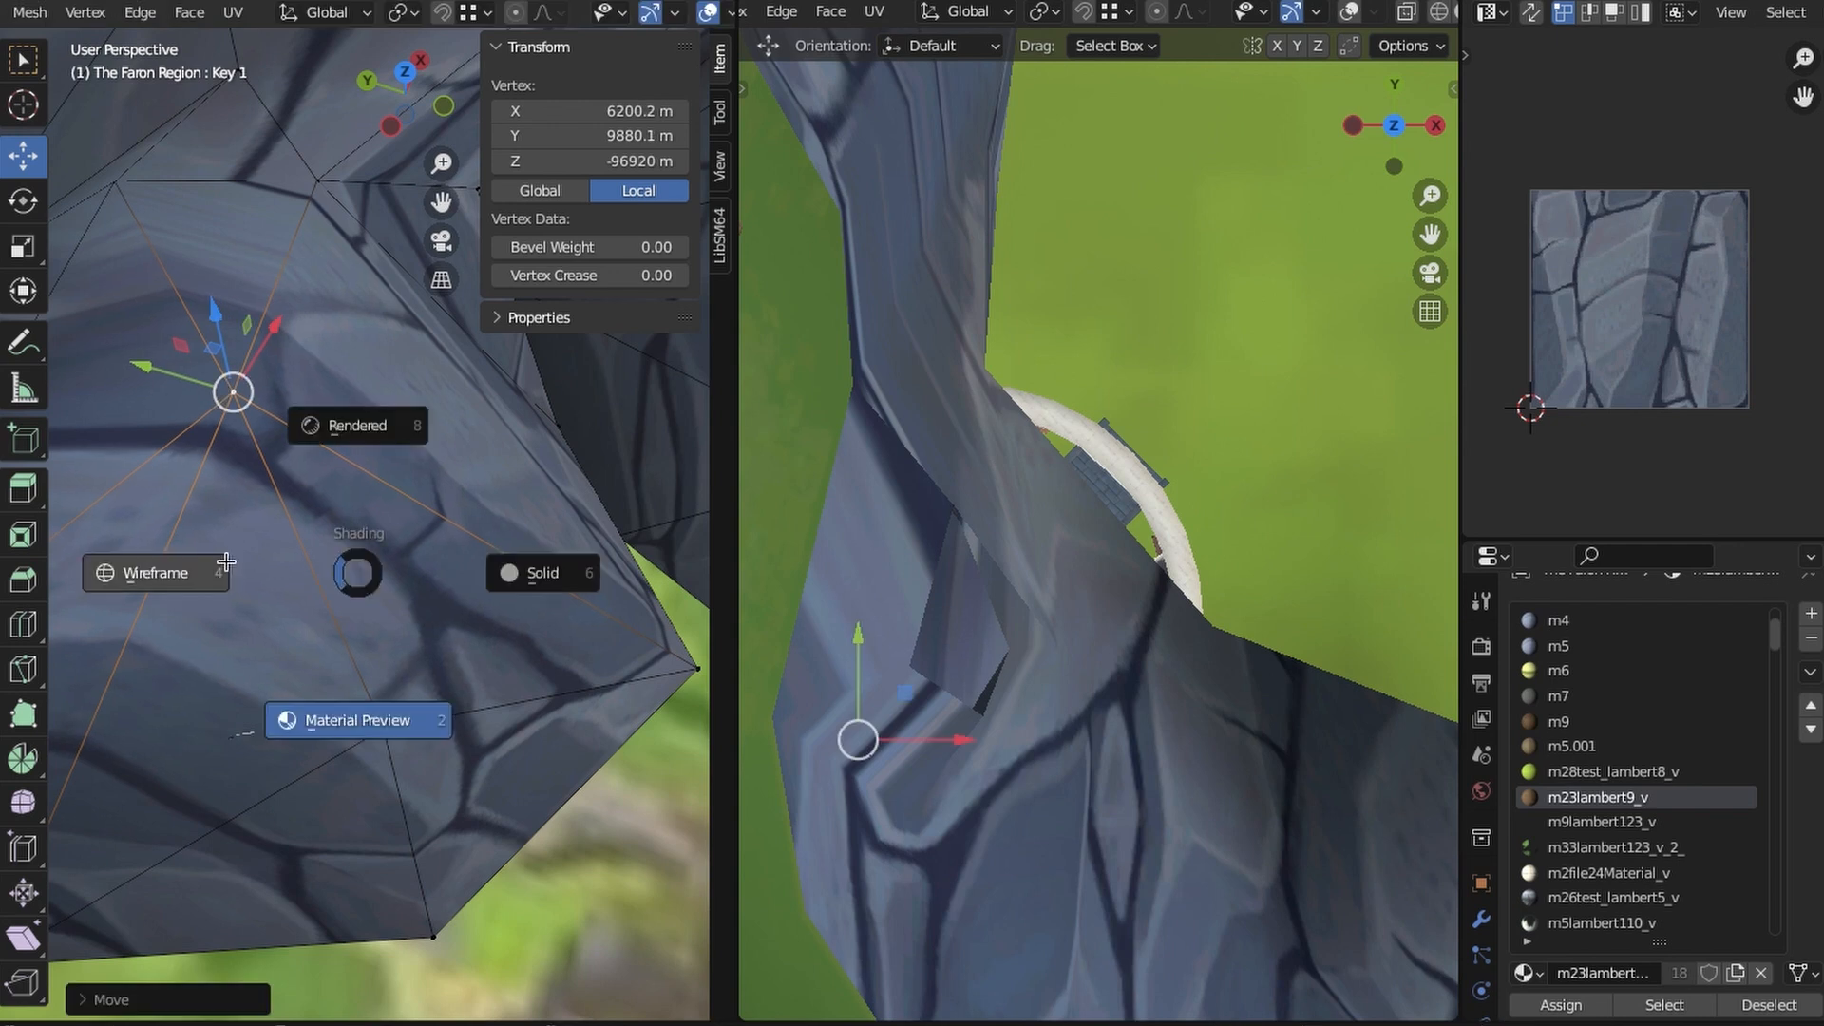
left_click(227, 562)
key("KP_7")
middle_click_drag(397, 561, 493, 562, "shift")
- Select the corner vertices of the alcove ceiling directly above the pavilion and inset the enclosed faces
key("z")
left_click(380, 703)
middle_click_drag(380, 703, 390, 624)
scroll(392, 452, "up", 4)
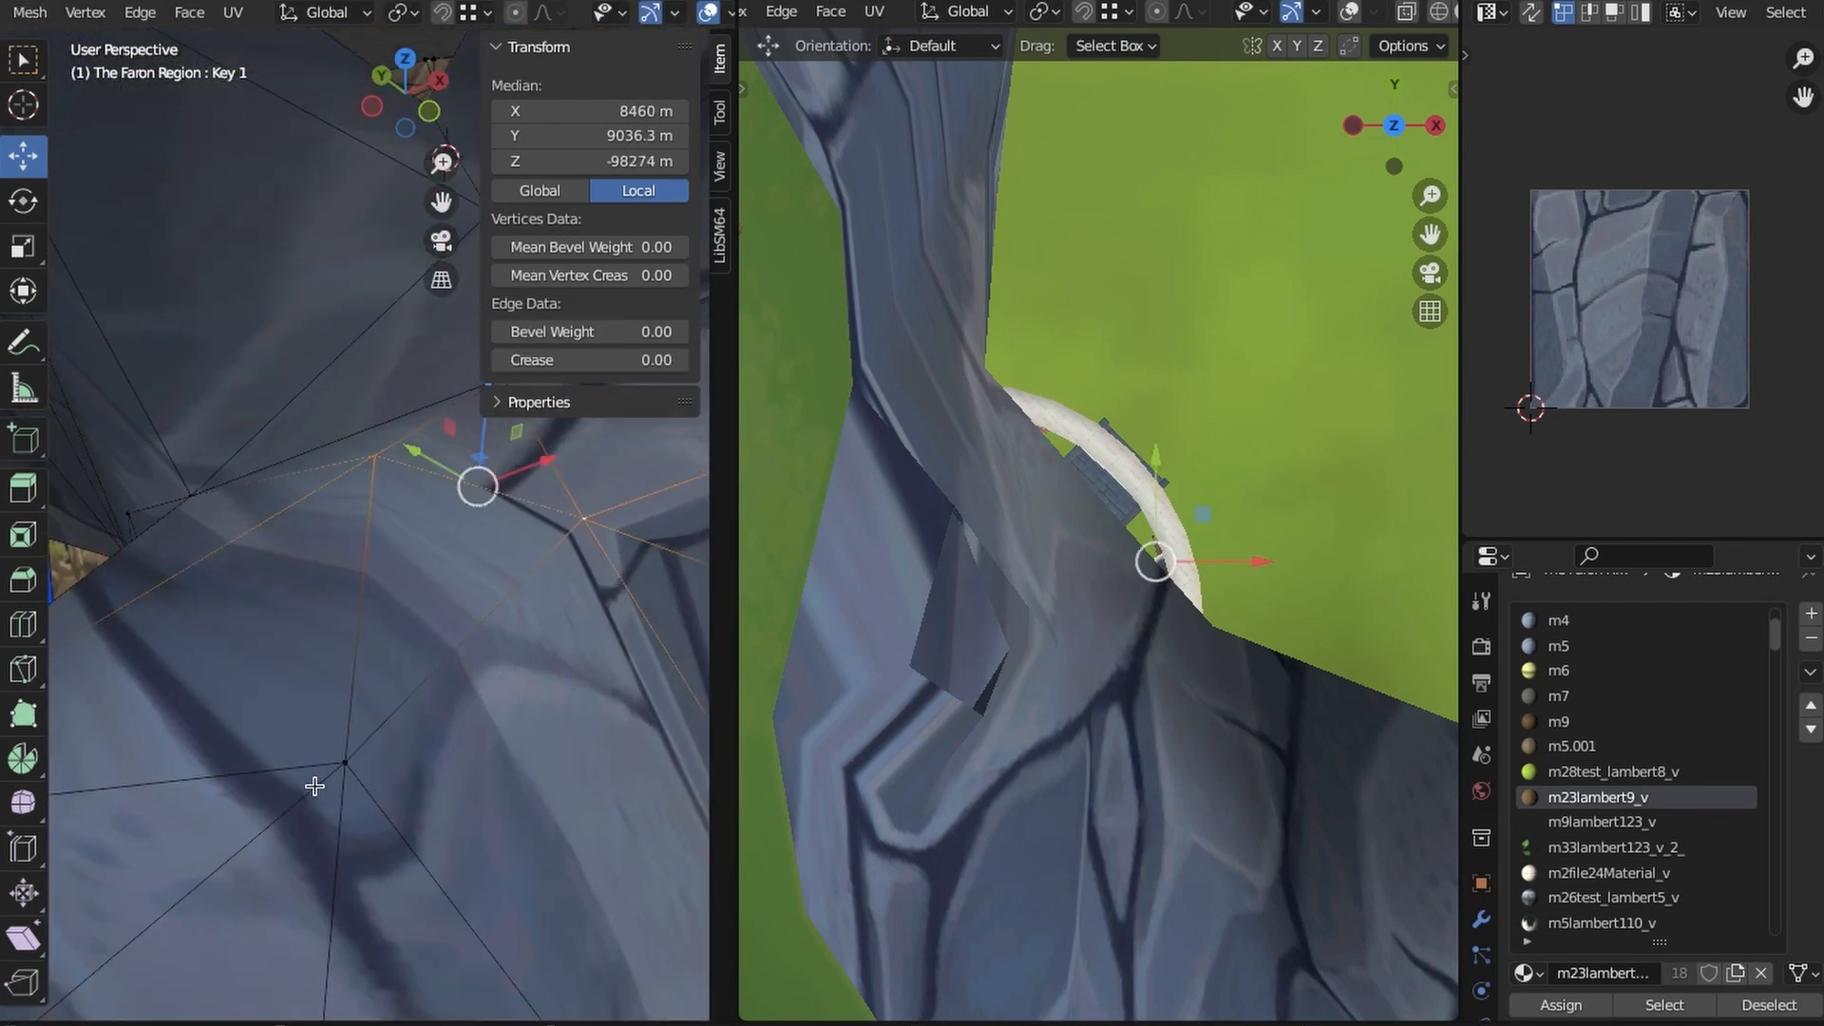
left_click(342, 763, "shift")
middle_click_drag(343, 764, 334, 676)
left_click(138, 725, "shift")
key("KP_7")
key("z")
left_click(233, 659)
scroll(381, 722, "down", 2)
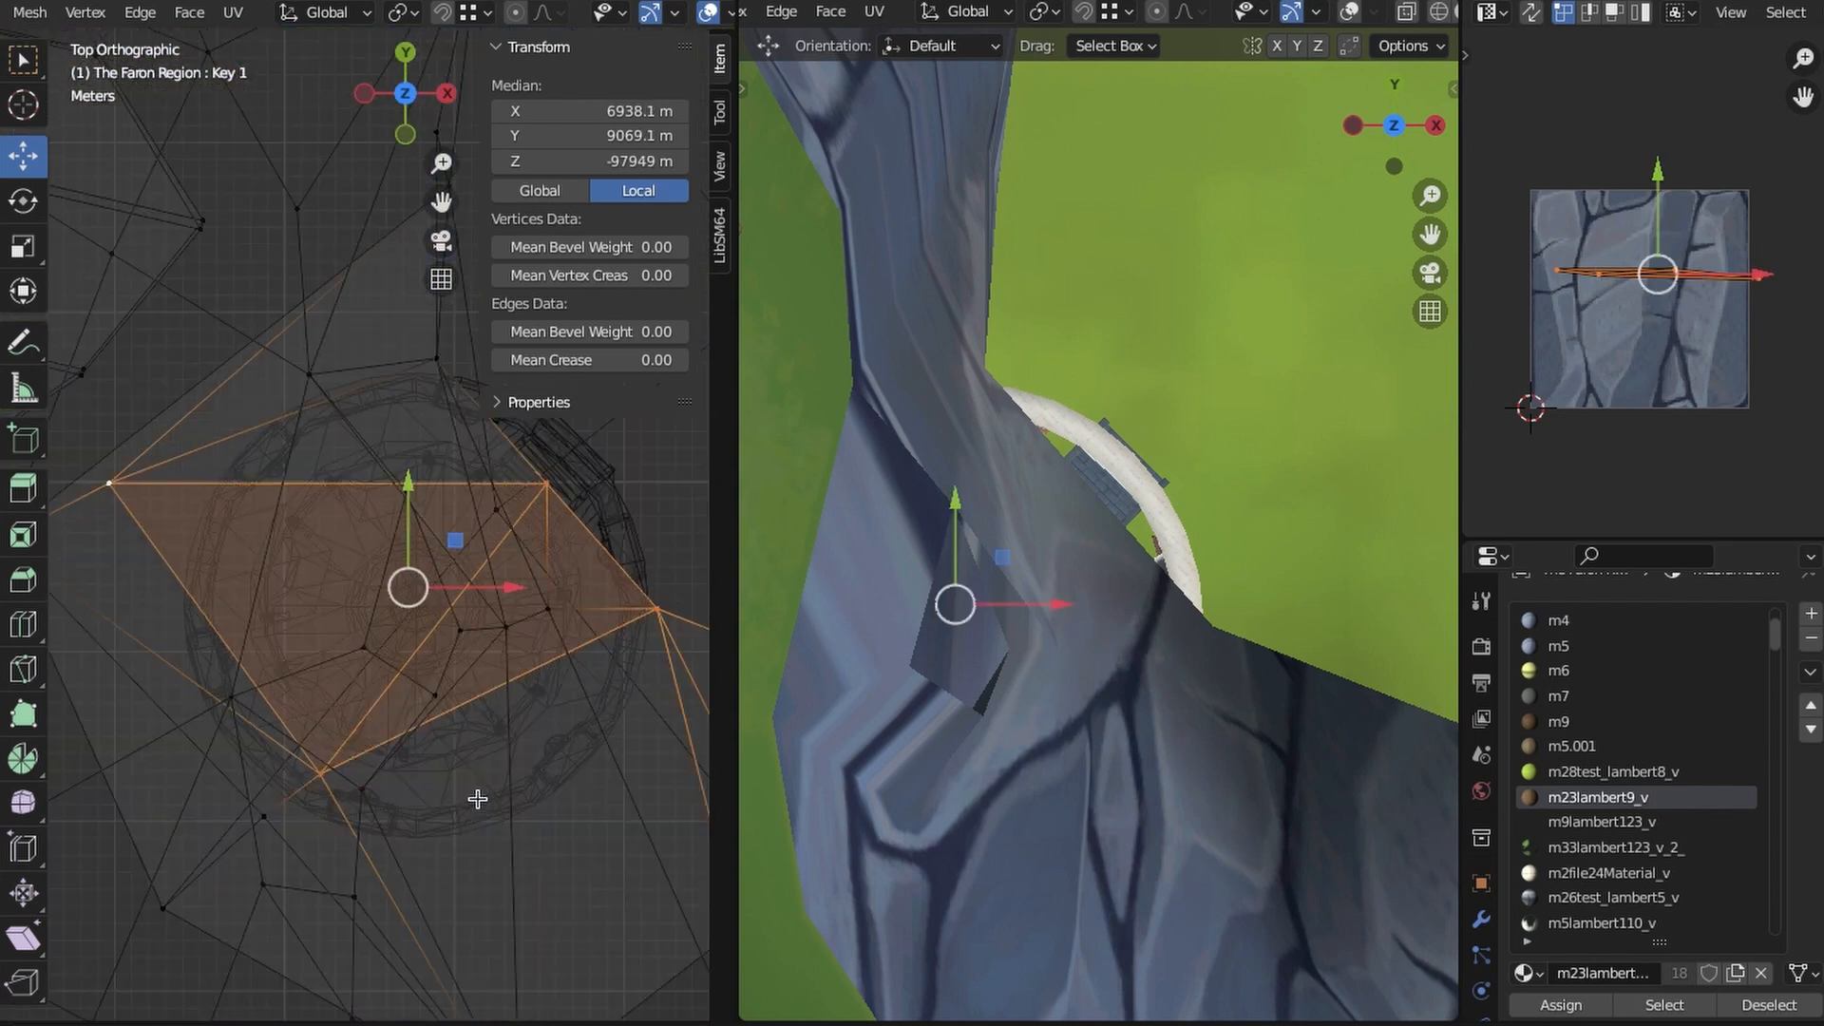
scroll(477, 799, "up", 1)
middle_click_drag(646, 790, 567, 807, "shift")
key("i")
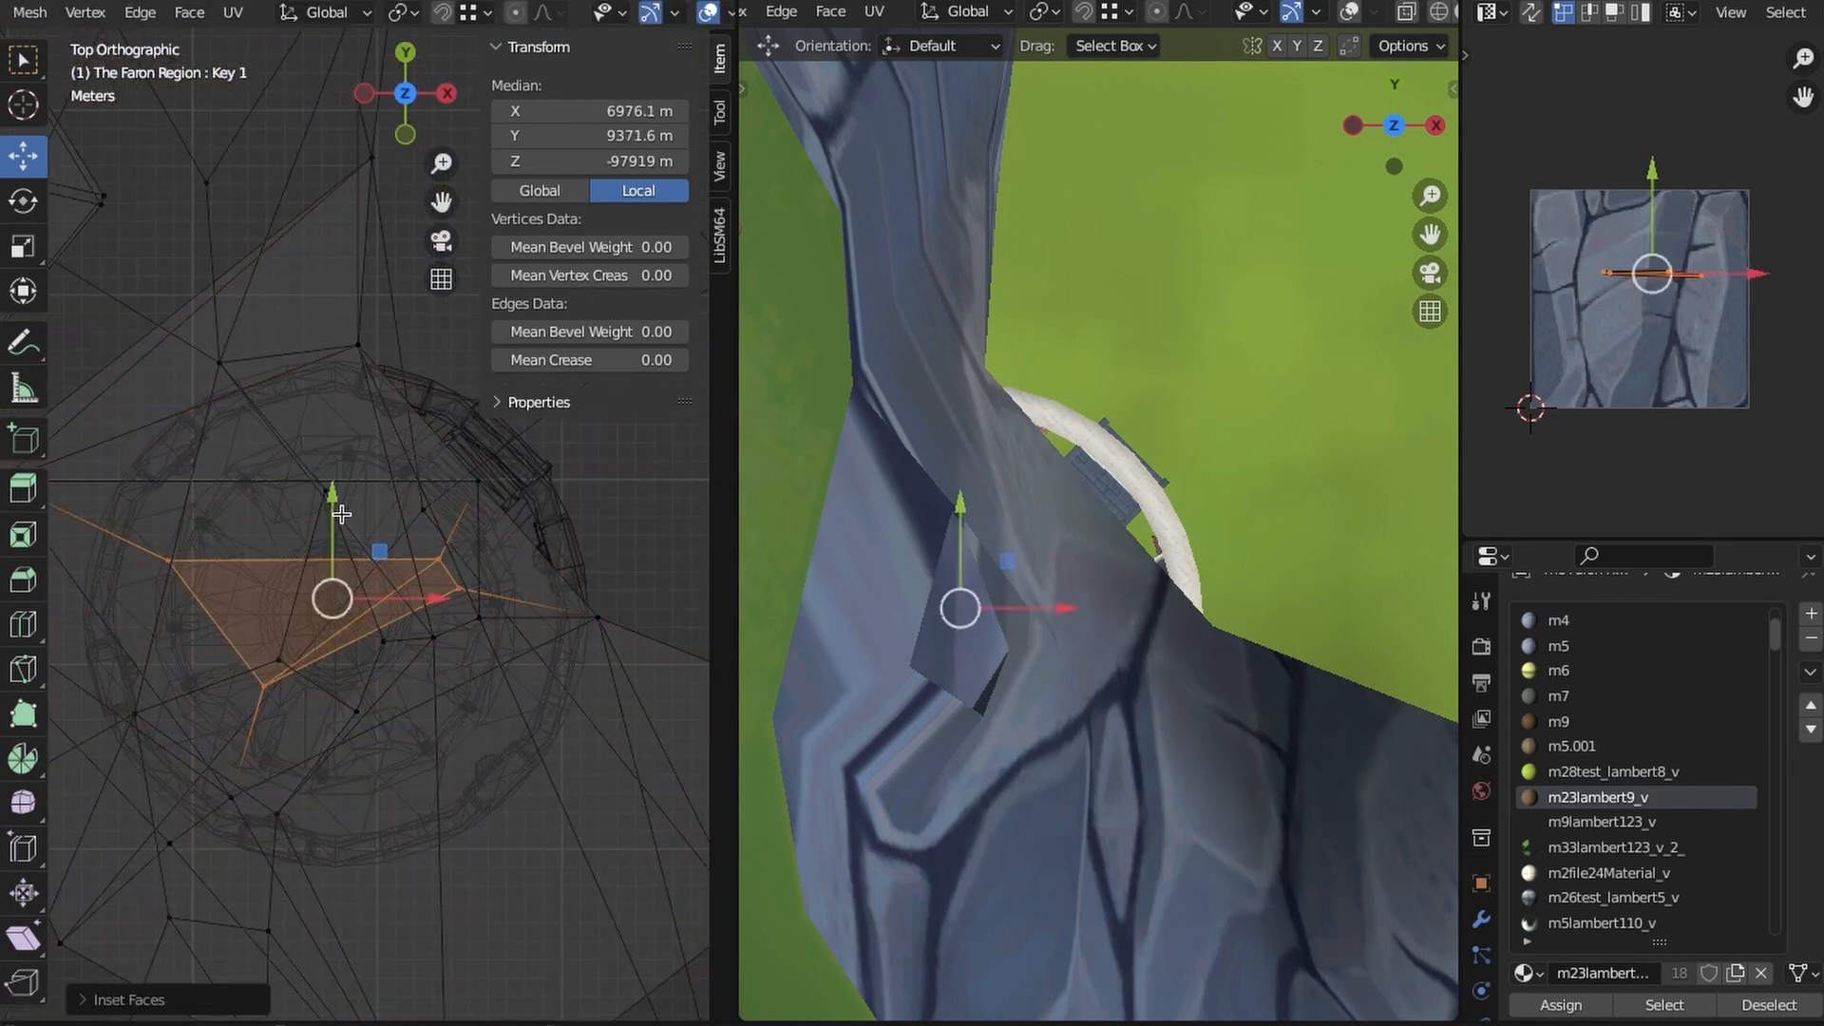
- Bridge the ceiling opening to the cliff-top opening and adjust the shaft's lower vertices around the pavilion's emblem
left_click(215, 93)
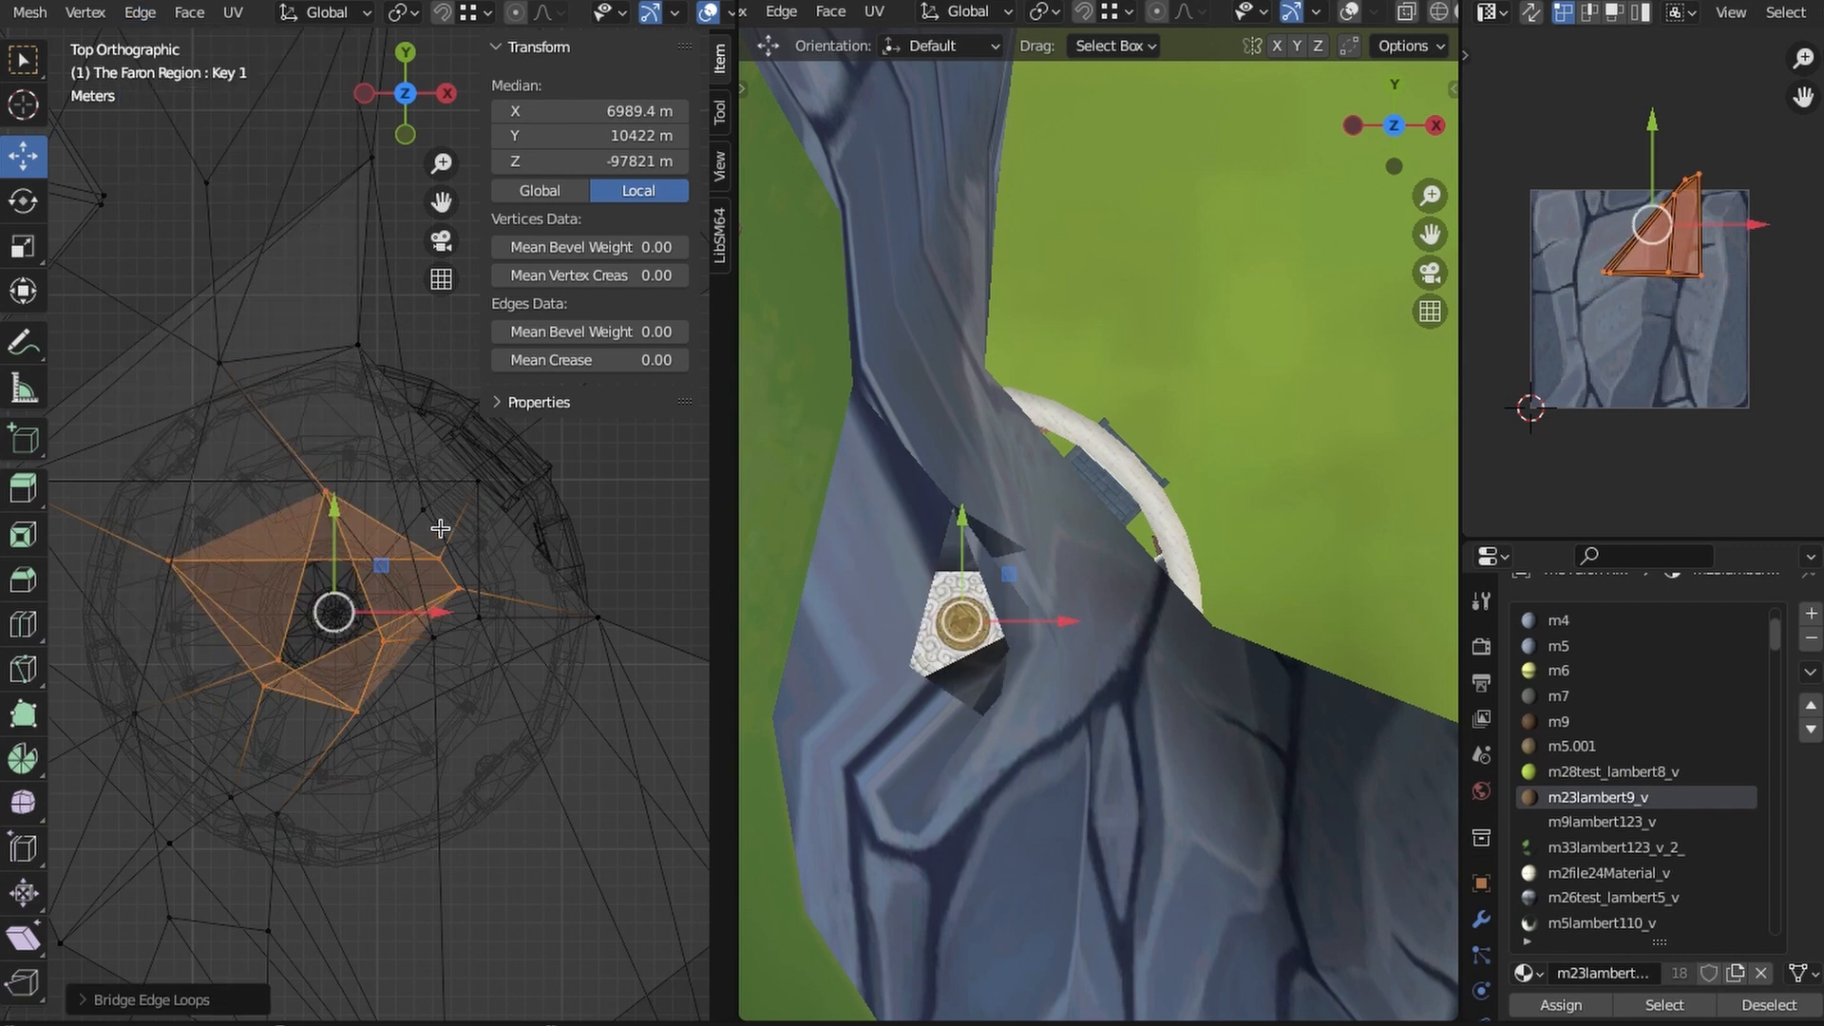
left_click_drag(458, 587, 326, 475)
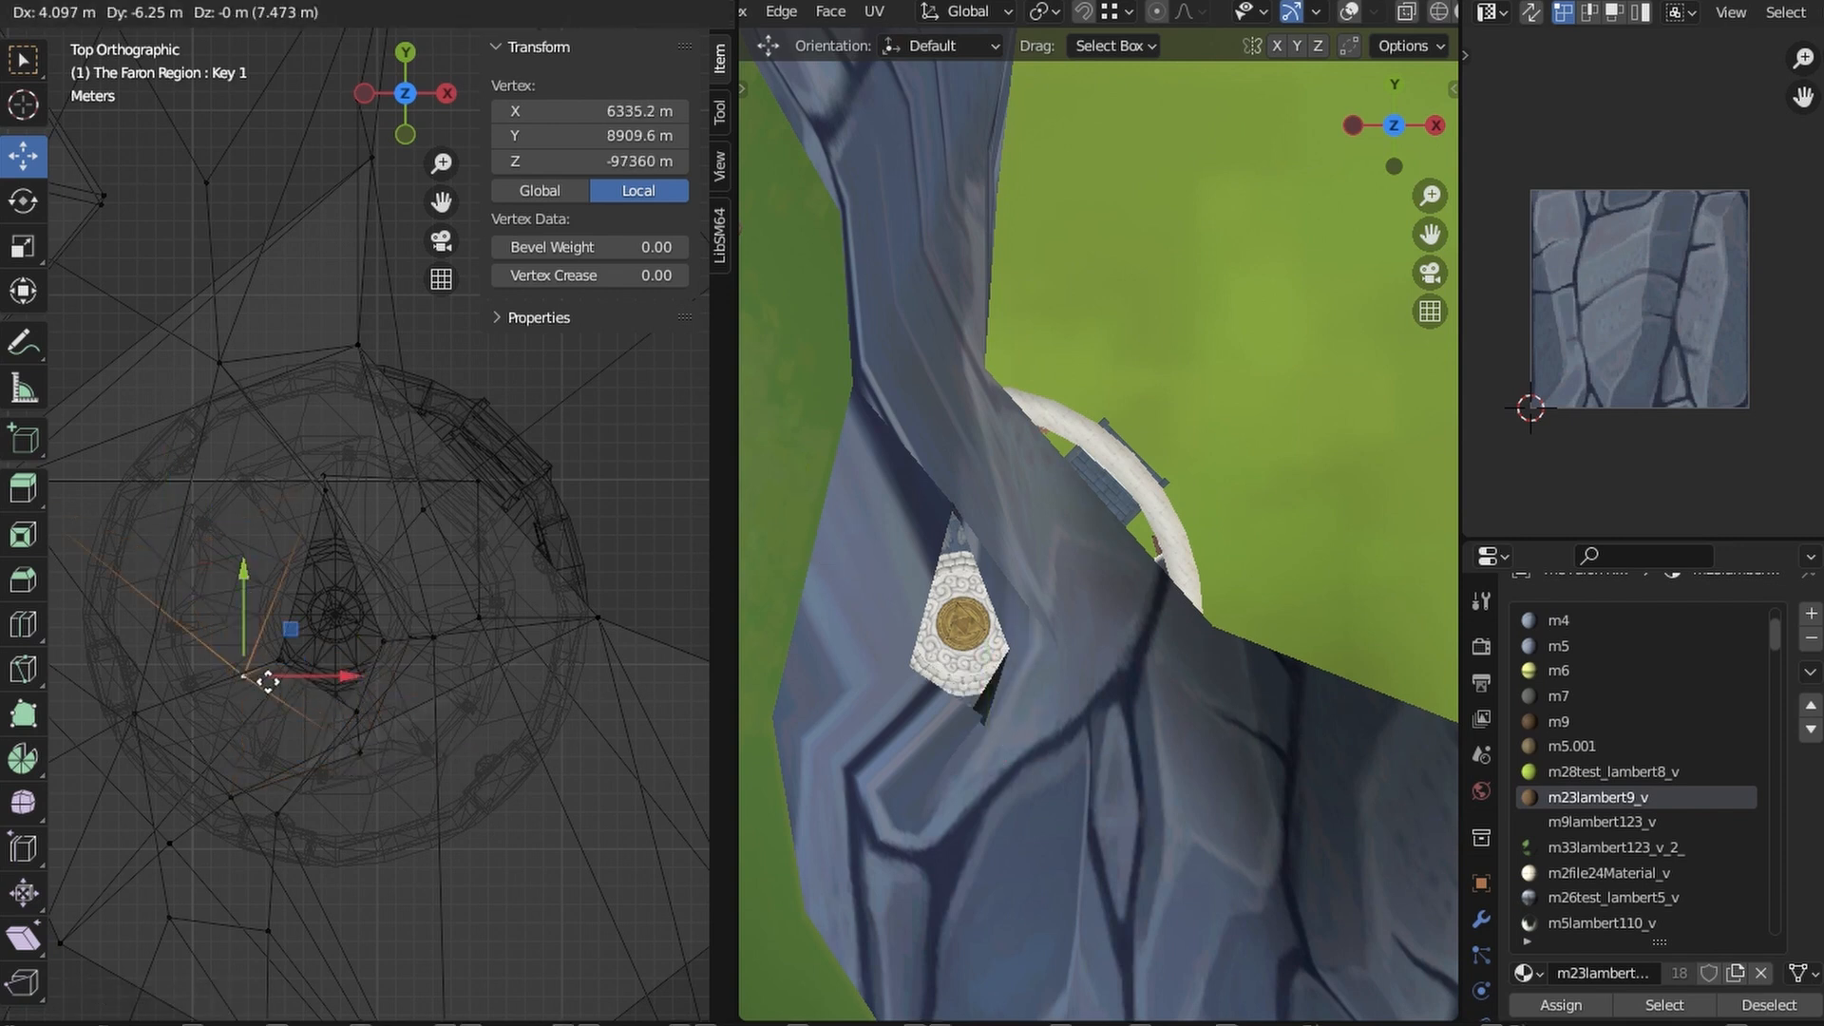
left_click(409, 744)
- Examine the new roof shaft and surrounding cliff from inside, outside and above in both 3D views
key("shift+z")
mouse_move(410, 744)
middle_mouse_down()
mouse_move(493, 680)
mouse_move(387, 460)
mouse_move(460, 652)
mouse_move(423, 510)
middle_mouse_up()
scroll(1071, 786, "up", 1)
middle_click_drag(1070, 786, 1123, 718, "shift")
scroll(1074, 746, "down", 3)
scroll(1123, 717, "down", 3)
mouse_move(454, 665)
middle_mouse_down()
mouse_move(456, 810)
mouse_move(465, 598)
mouse_move(404, 465)
mouse_move(394, 609)
mouse_move(440, 532)
mouse_move(408, 518)
mouse_move(458, 518)
mouse_move(424, 622)
middle_mouse_up()
scroll(456, 810, "down", 5)
scroll(408, 518, "up", 4)
key("shift+z")
key("shift+z")
- Select the two ends of the cliff edge above the pavilion and subdivide that edge
left_click(308, 523)
mouse_move(308, 523)
middle_mouse_down()
mouse_move(339, 594)
mouse_move(531, 479)
middle_mouse_up()
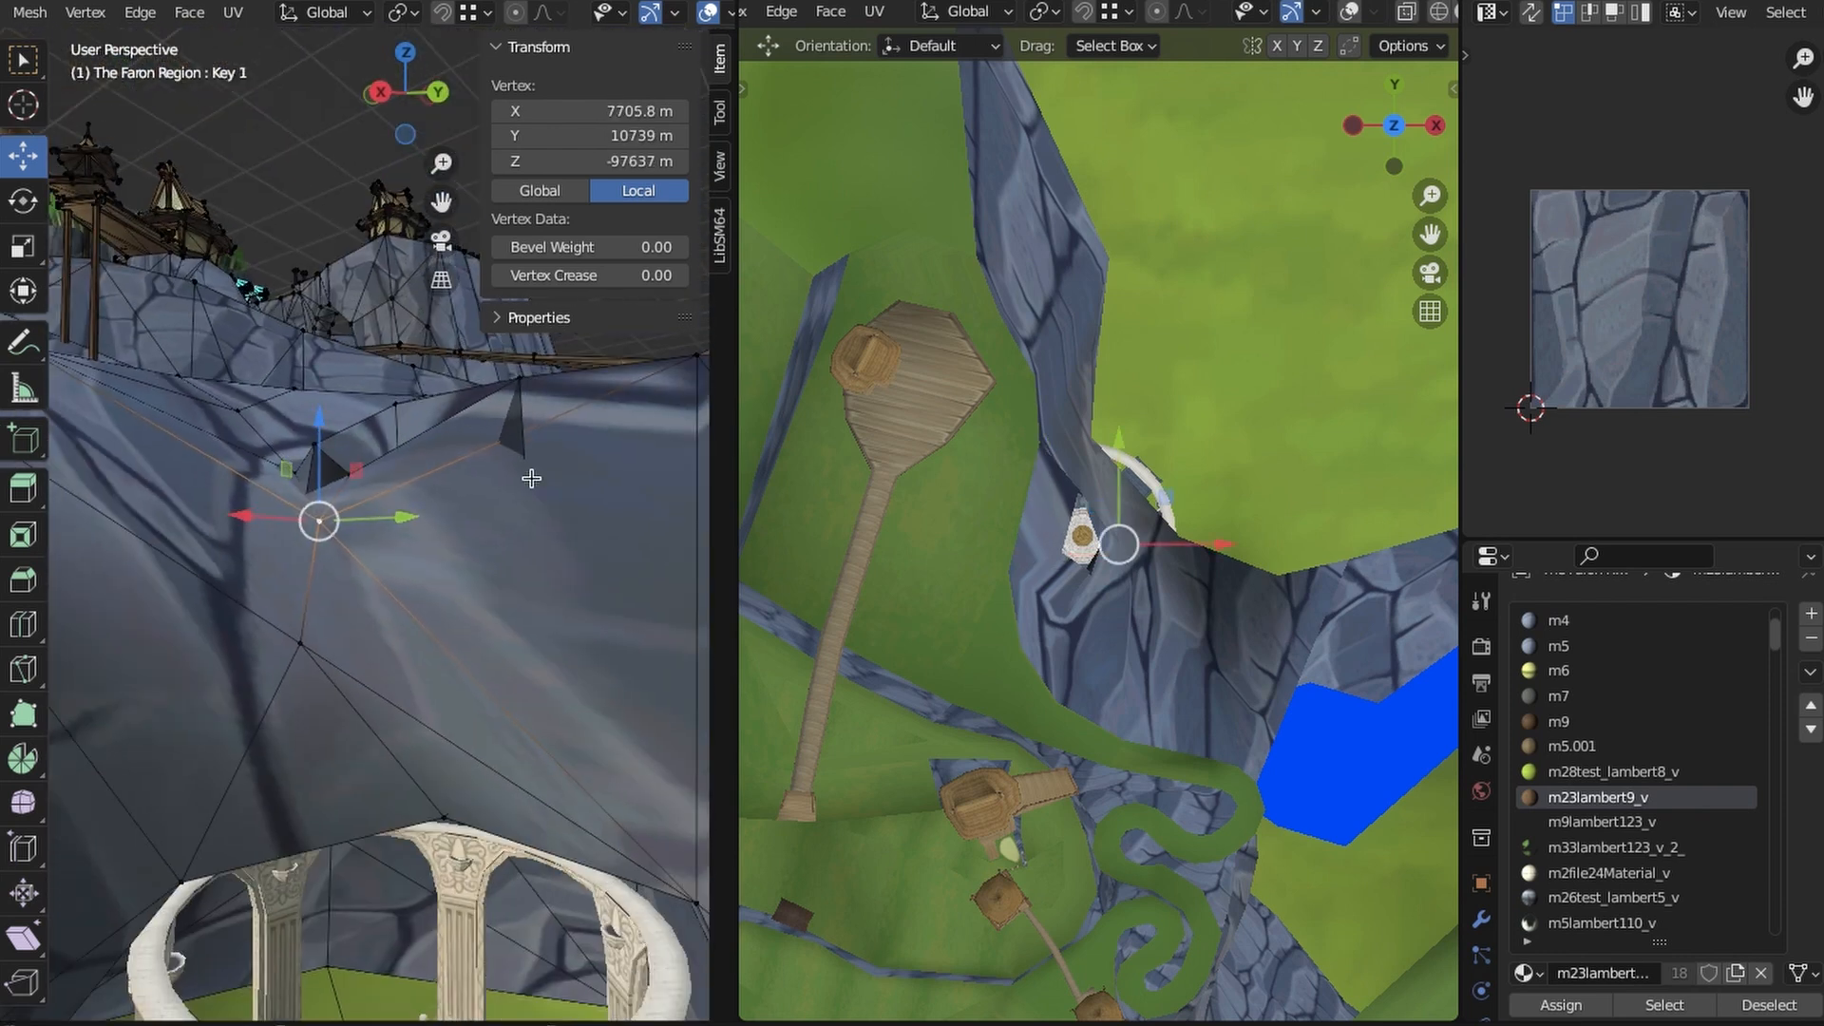
left_click_drag(332, 313, 331, 311)
middle_click_drag(332, 312, 477, 639)
left_click(533, 723, "shift")
middle_click_drag(514, 430, 434, 498, "shift")
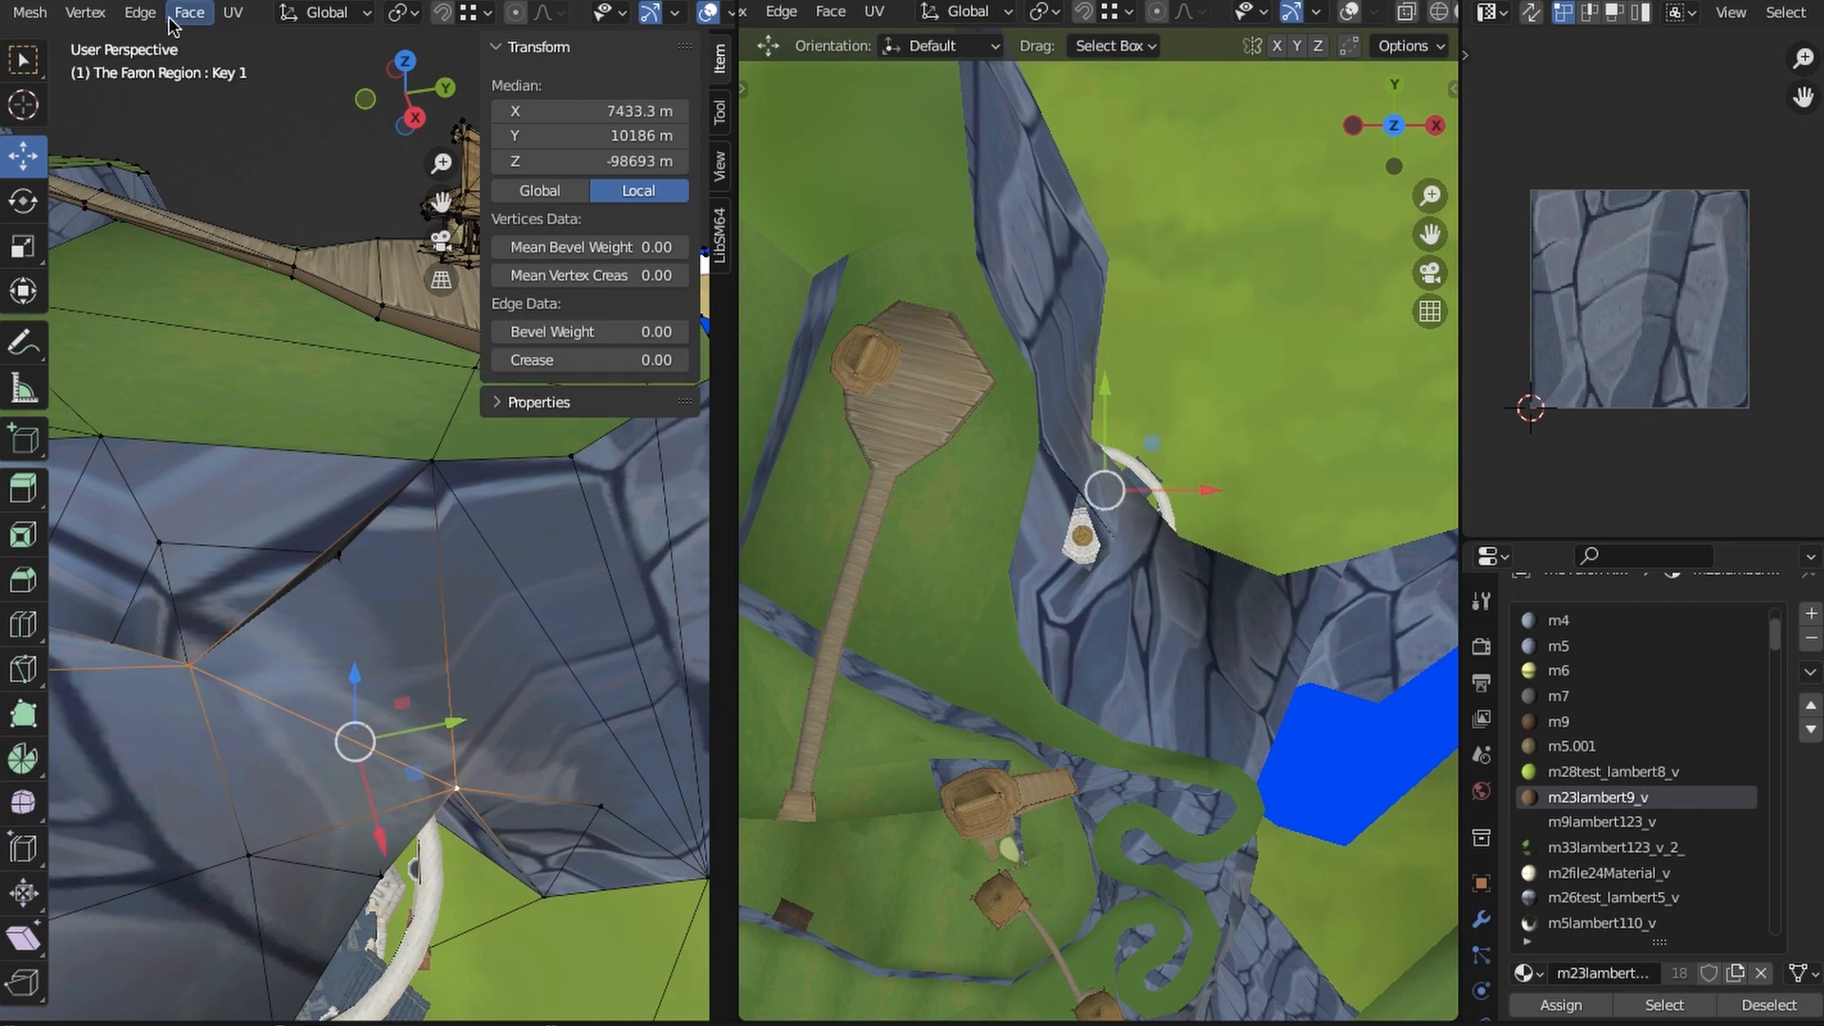
left_click(140, 13)
left_click(241, 145)
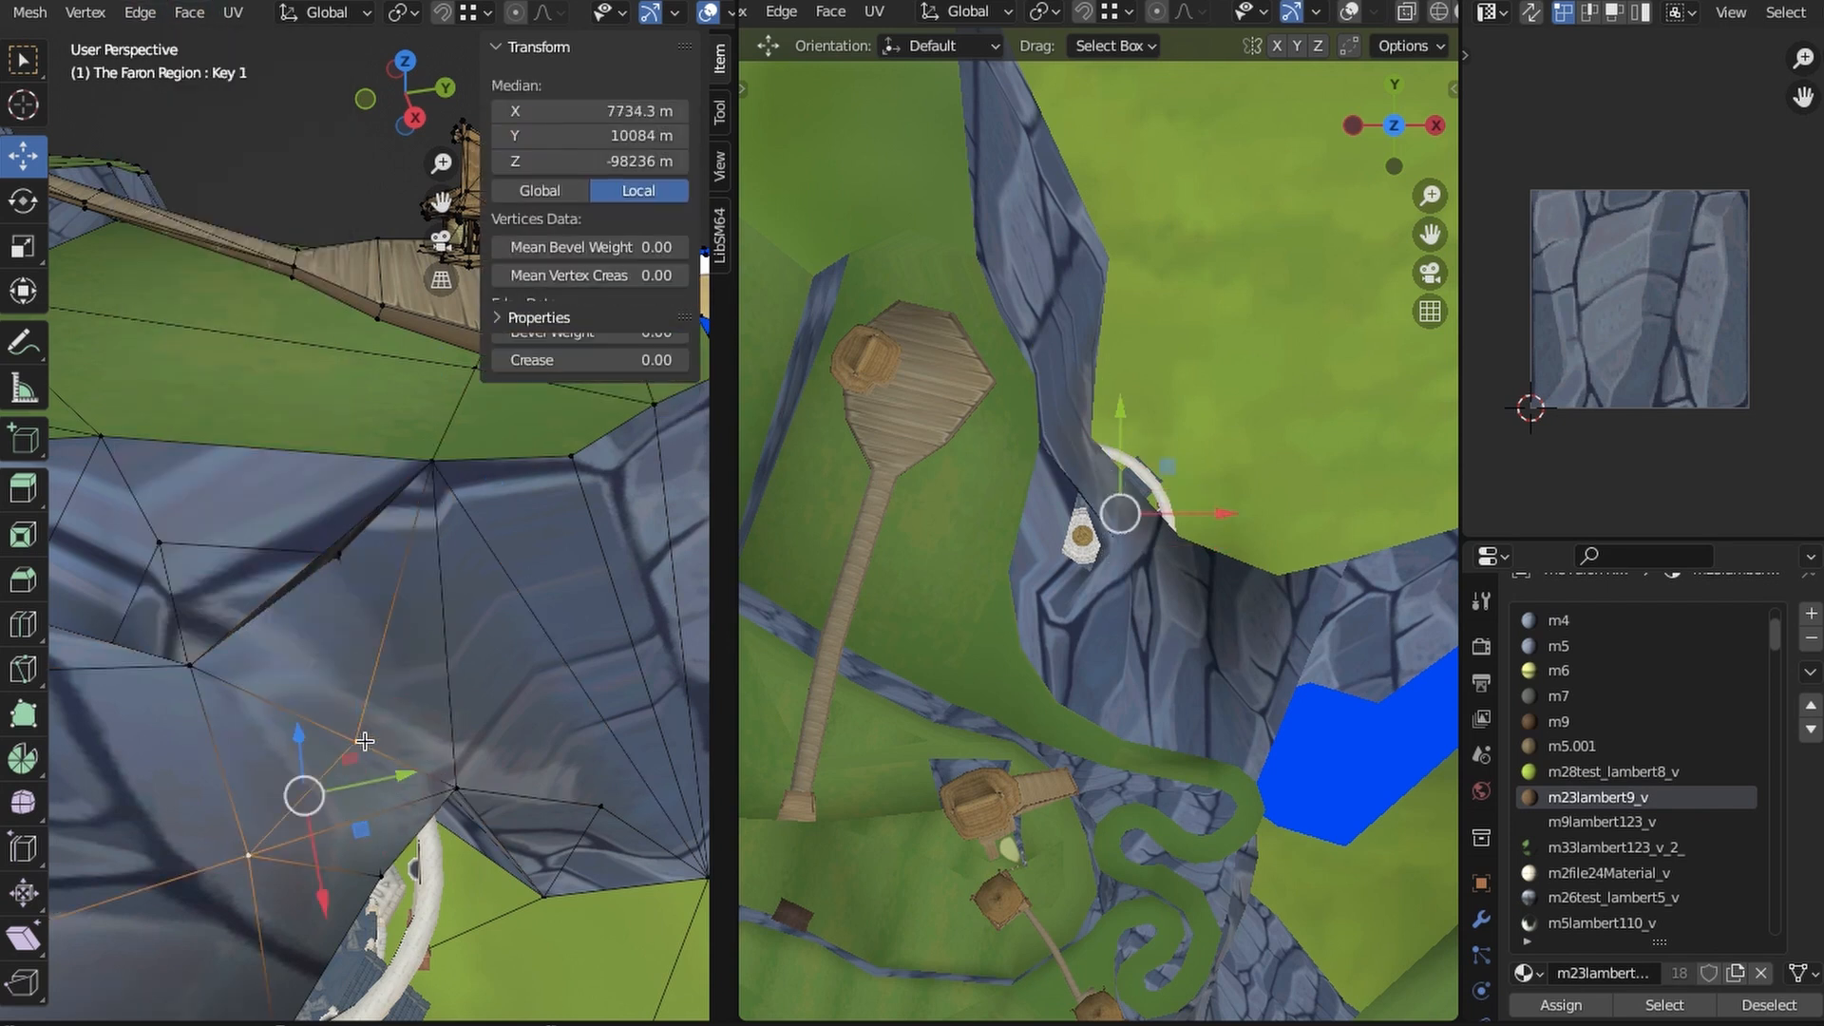
- Connect the new midpoint to the neighbouring cliff vertex and move it to reshape the ridge beside the opening
left_click(365, 741)
middle_click_drag(365, 741, 366, 691)
mouse_move(467, 591)
left_mouse_down()
mouse_move(472, 611)
mouse_move(412, 656)
mouse_move(446, 602)
left_mouse_up()
middle_click_drag(418, 574, 299, 598)
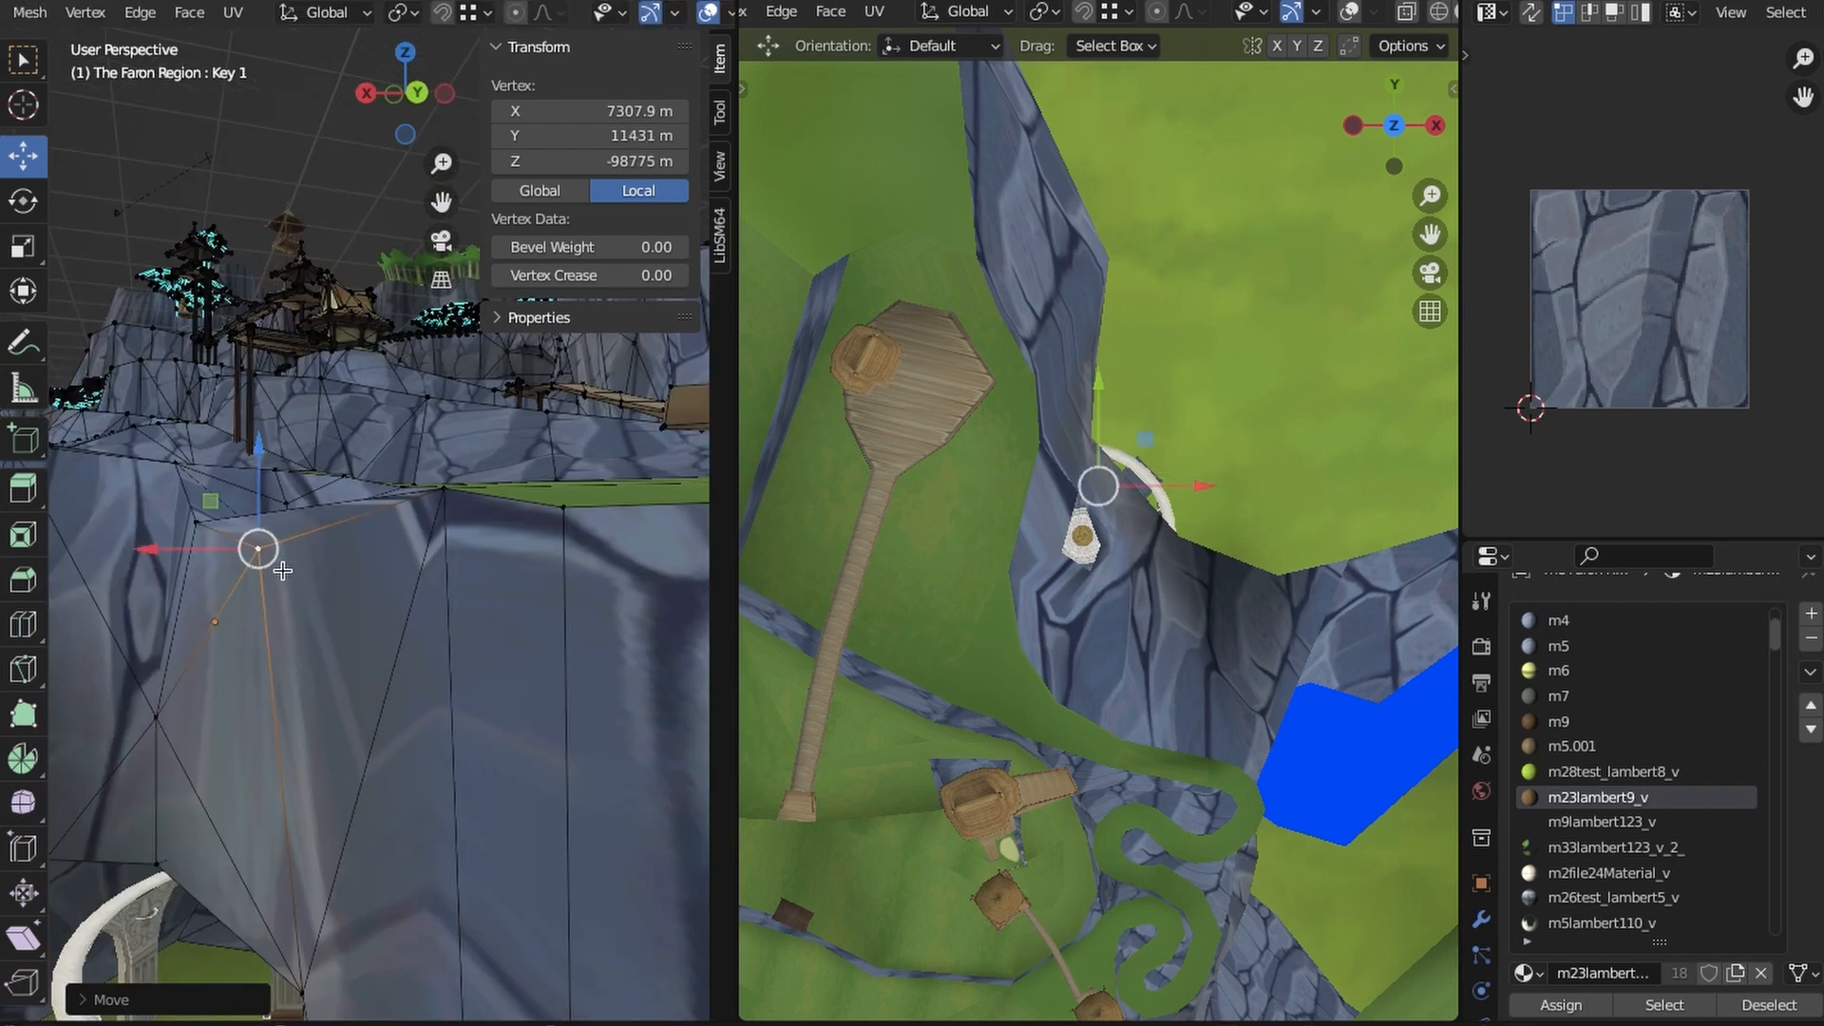
left_click_drag(259, 549, 323, 570)
middle_click_drag(418, 570, 332, 650)
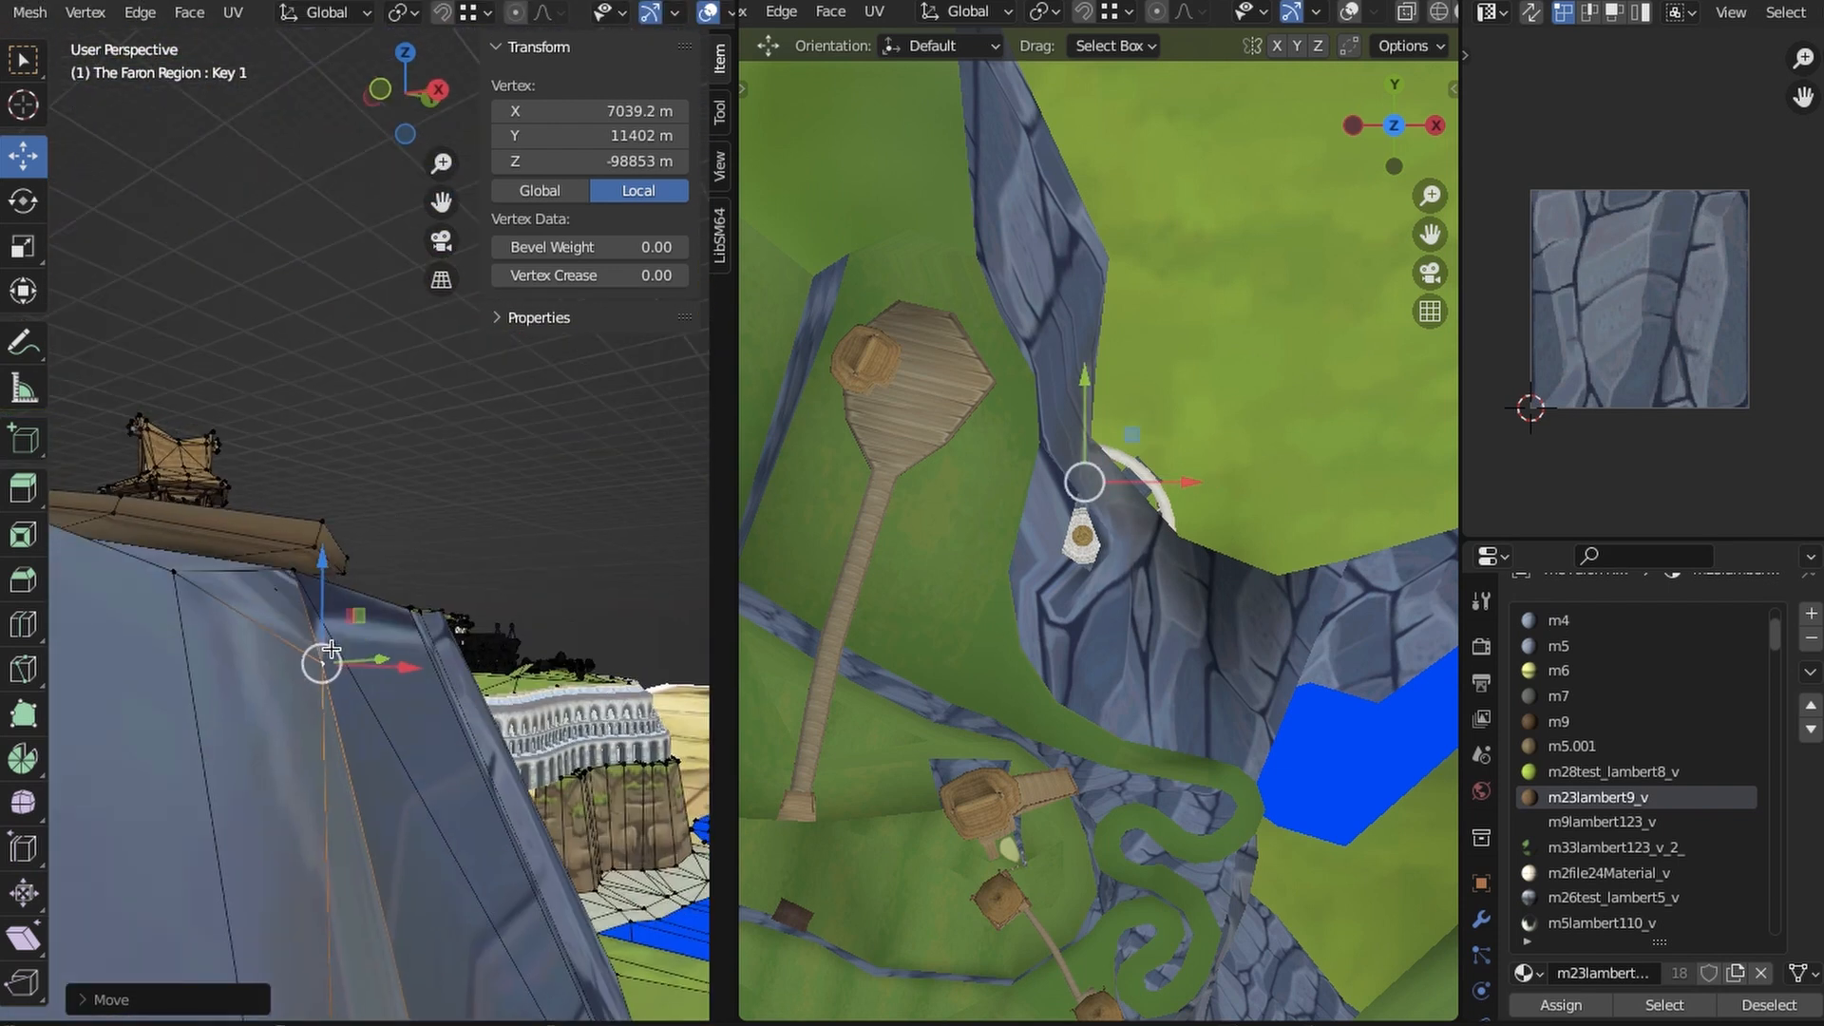
- Select the upper rim vertices of the roof opening and raise them above the surrounding cliff top
left_click_drag(370, 616, 365, 619)
middle_click_drag(365, 620, 548, 79)
left_click(403, 582)
middle_click_drag(369, 652, 443, 729)
left_click(339, 608)
left_click(418, 560, "shift")
left_click(383, 702, "shift")
left_click(421, 506, "shift")
left_click(261, 676)
key("ctrl+z")
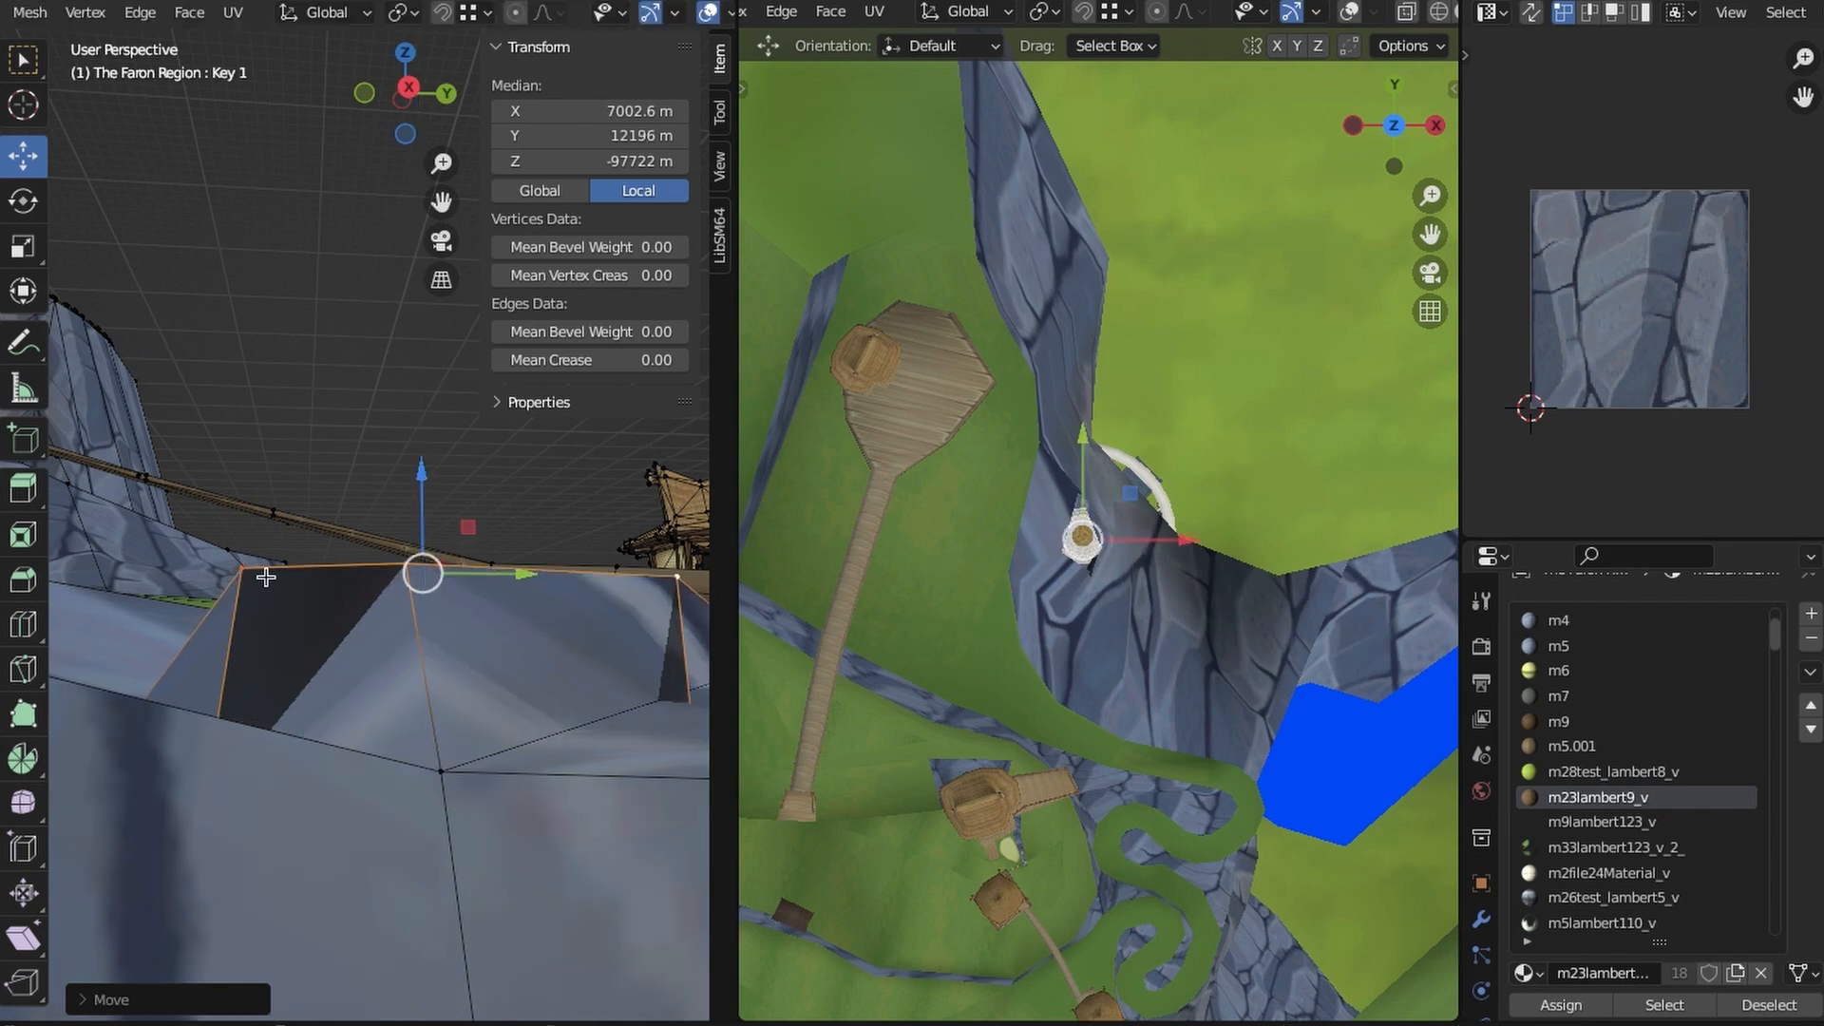
- Reposition the cliff-top vertices around the raised rim to blend it into the slope
middle_click_drag(374, 713, 336, 672)
left_click(390, 778)
left_click(335, 672)
left_click_drag(272, 653, 275, 656)
left_click(404, 708)
middle_click_drag(404, 708, 656, 641)
left_click(186, 727)
middle_click_drag(186, 727, 259, 687)
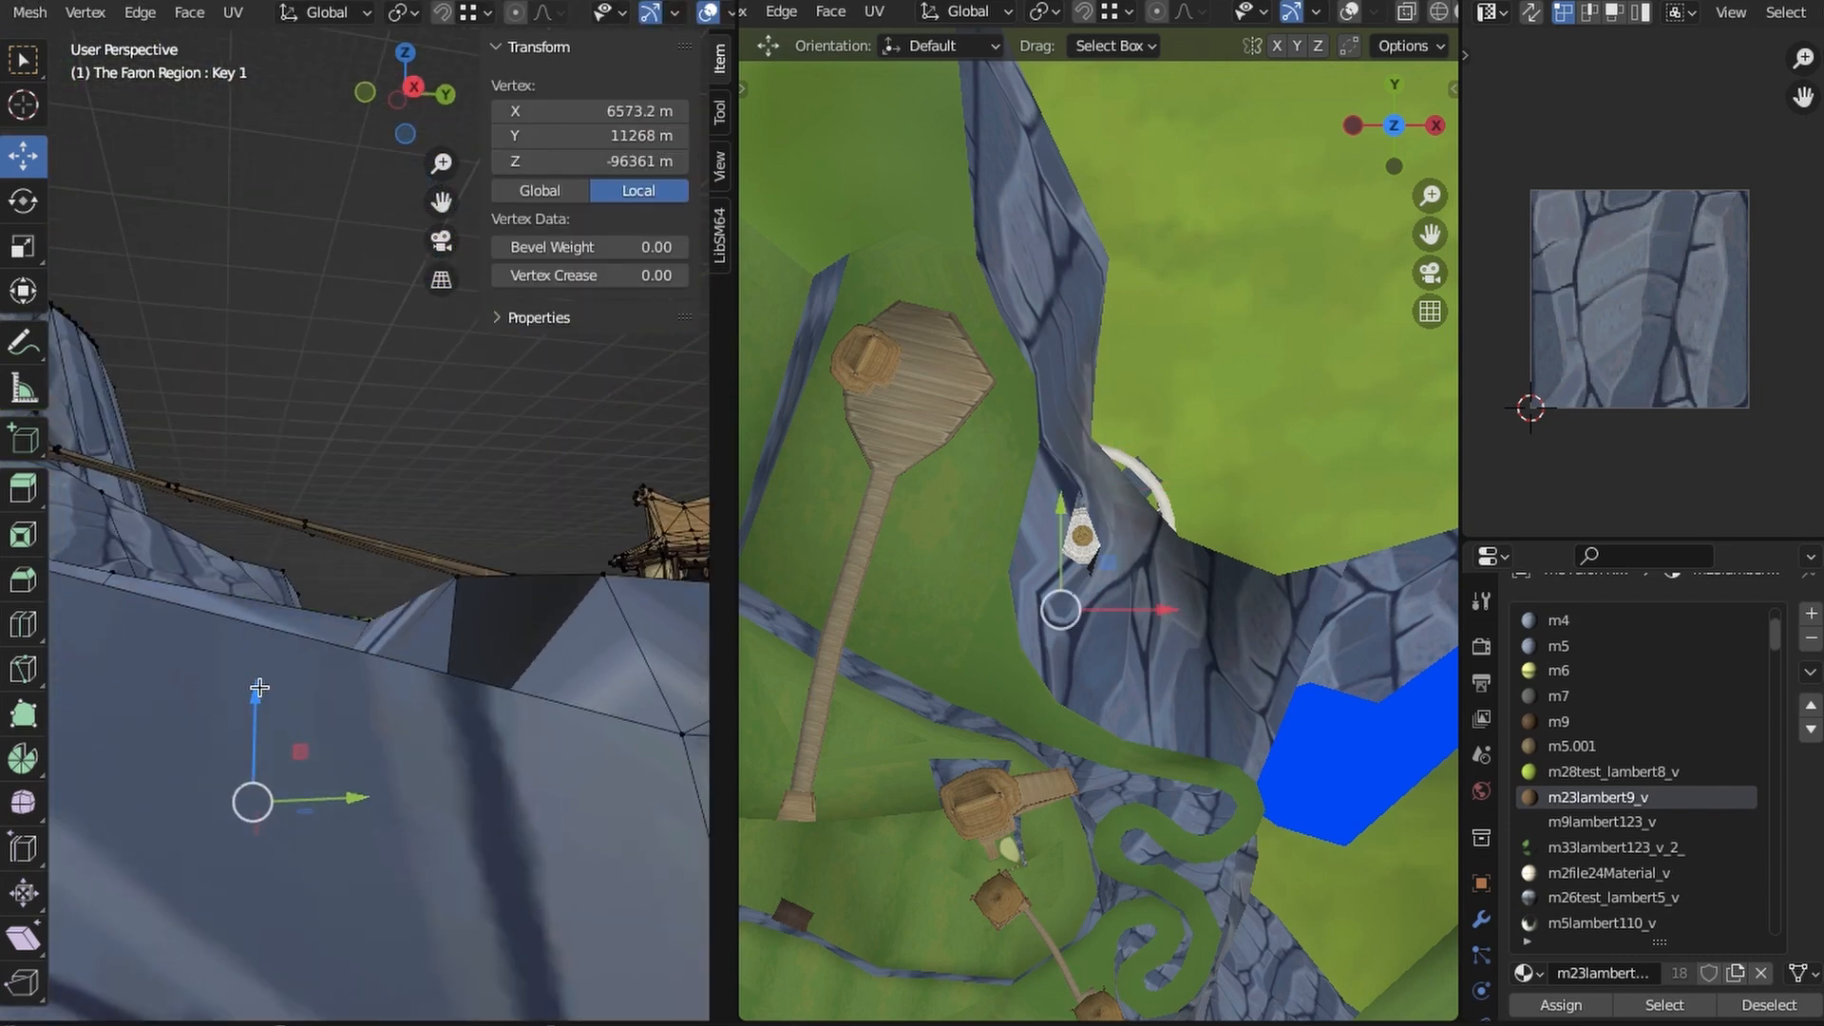
left_click_drag(266, 458, 267, 459)
middle_click_drag(267, 460, 403, 696)
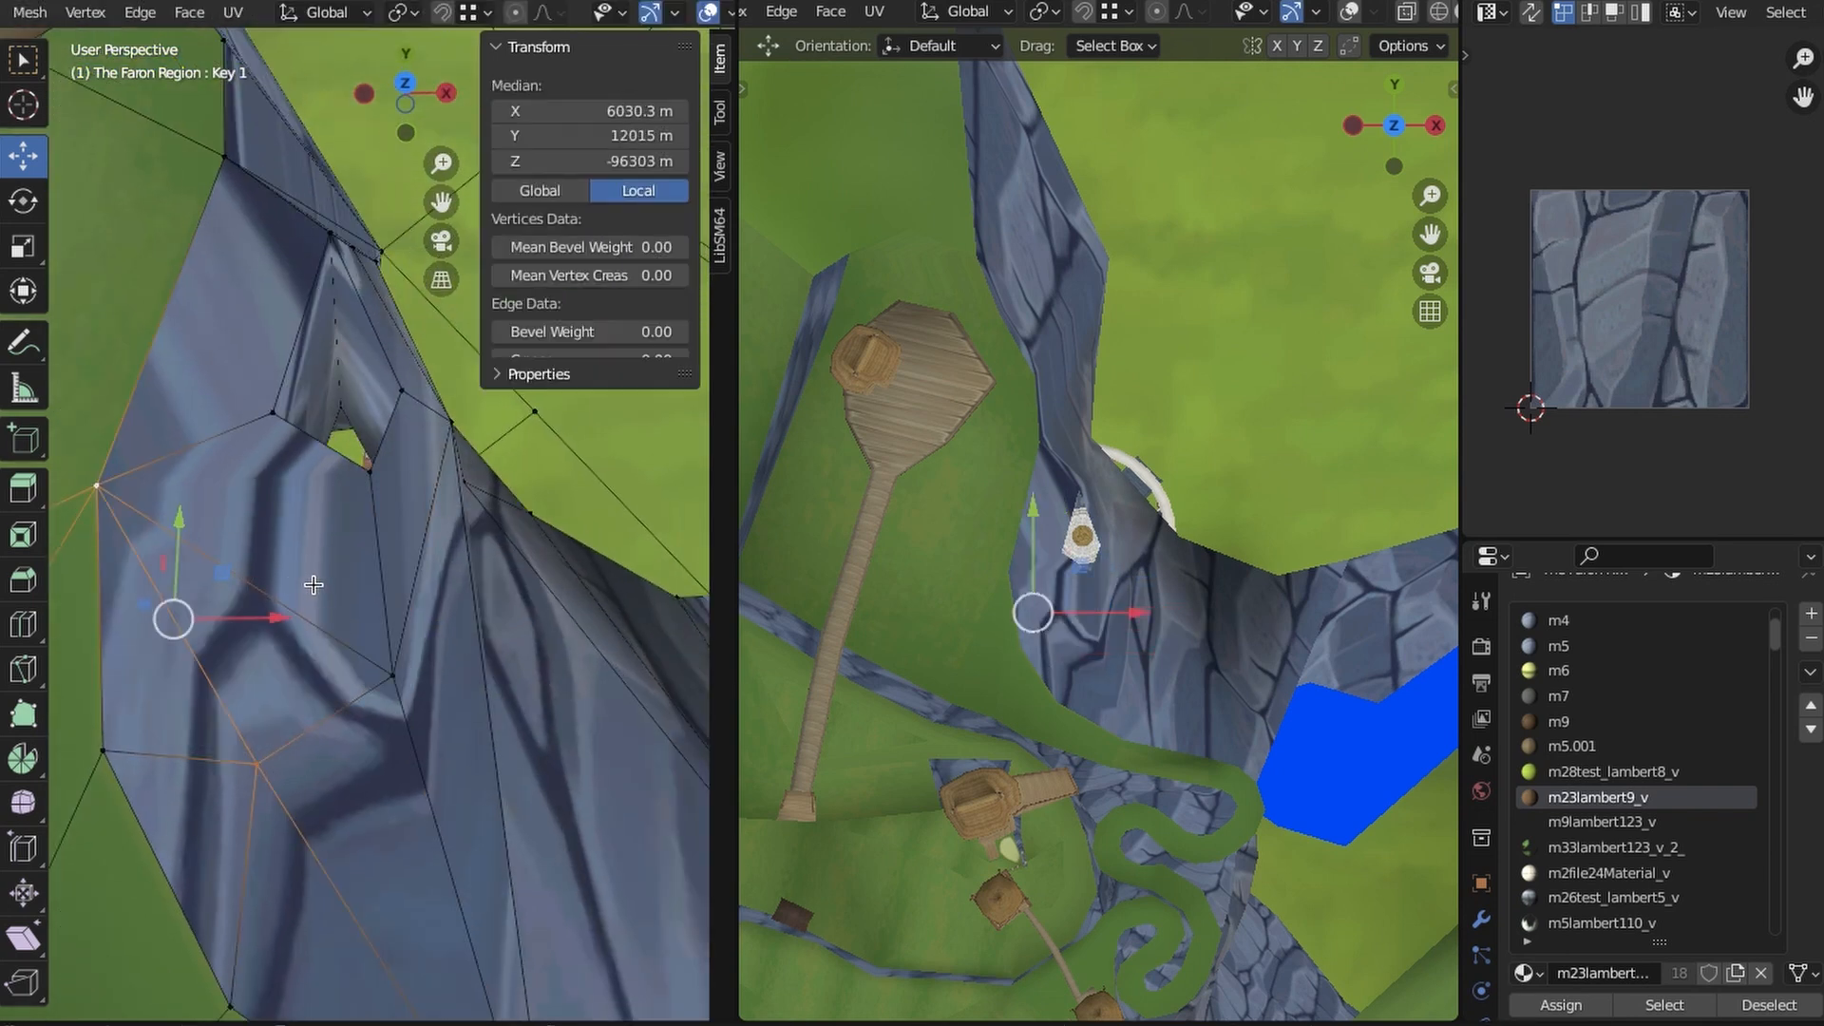
left_click(314, 585)
- Examine the reshaped cliff and its roof opening from several sides, and survey the Faerie Woods area from above
middle_click_drag(314, 585, 478, 681)
middle_click_drag(164, 752, 434, 691)
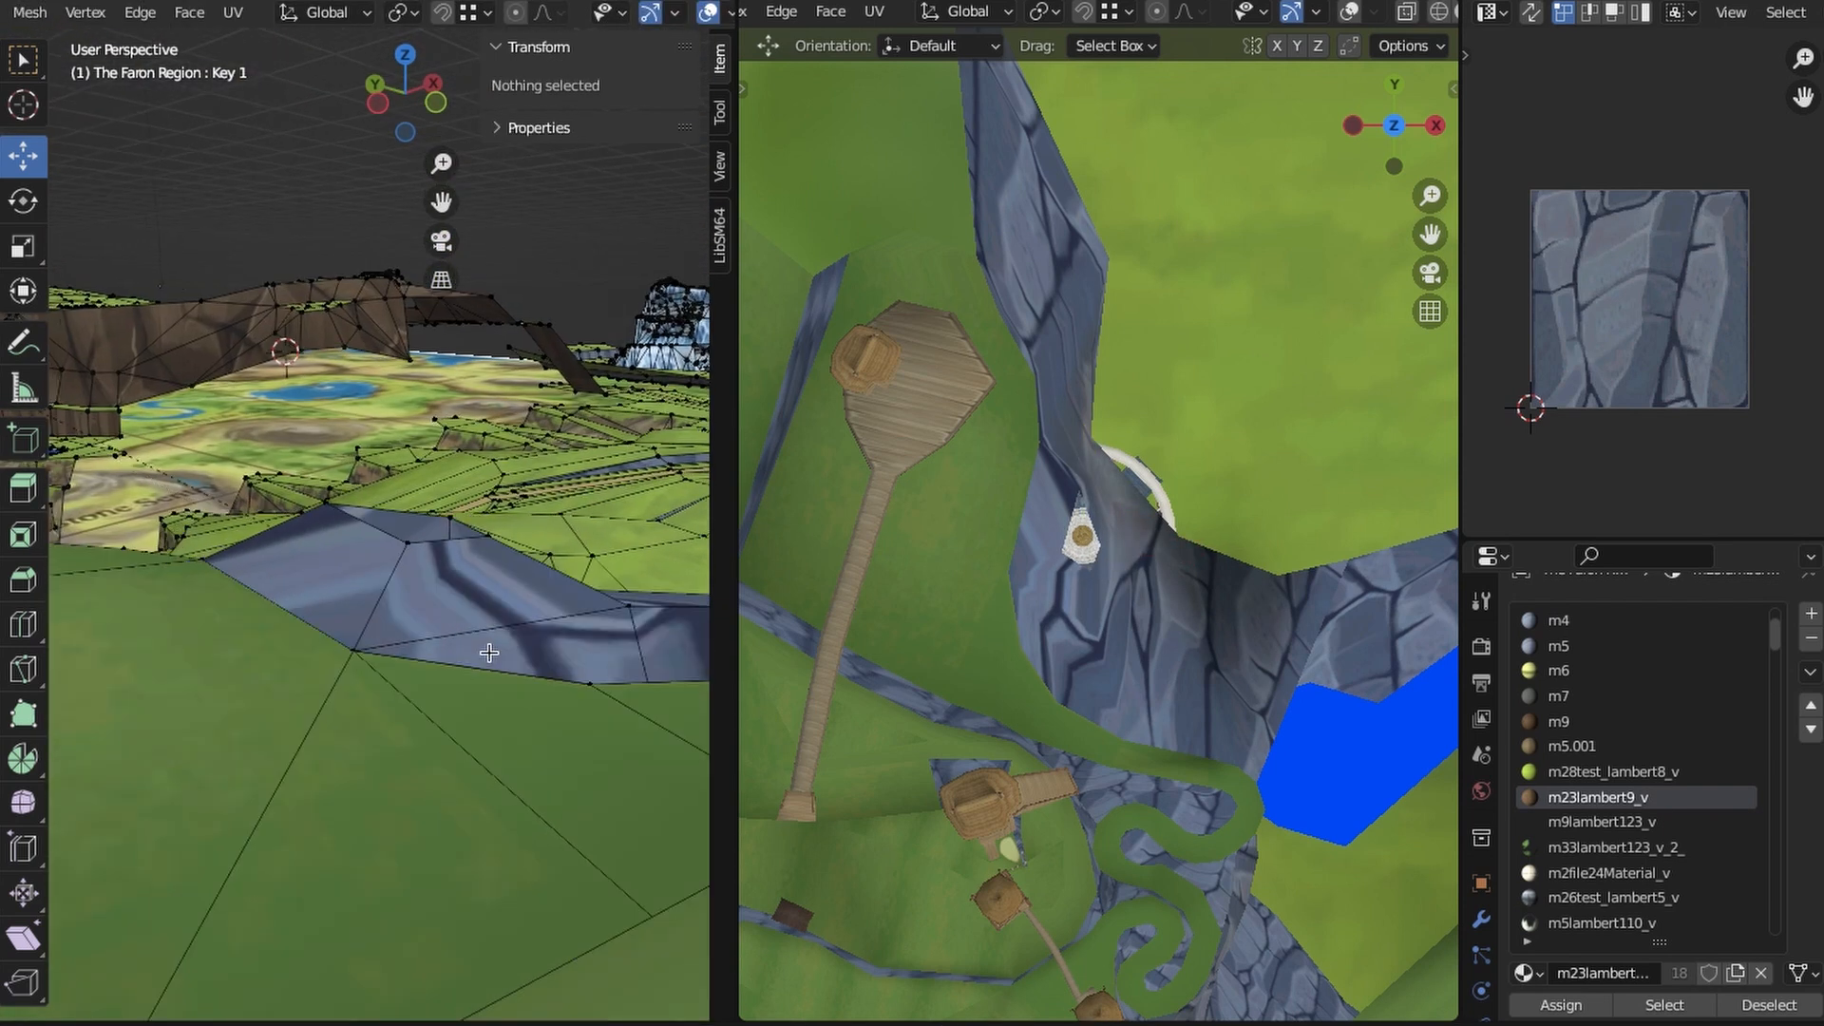
middle_click_drag(475, 635, 514, 671)
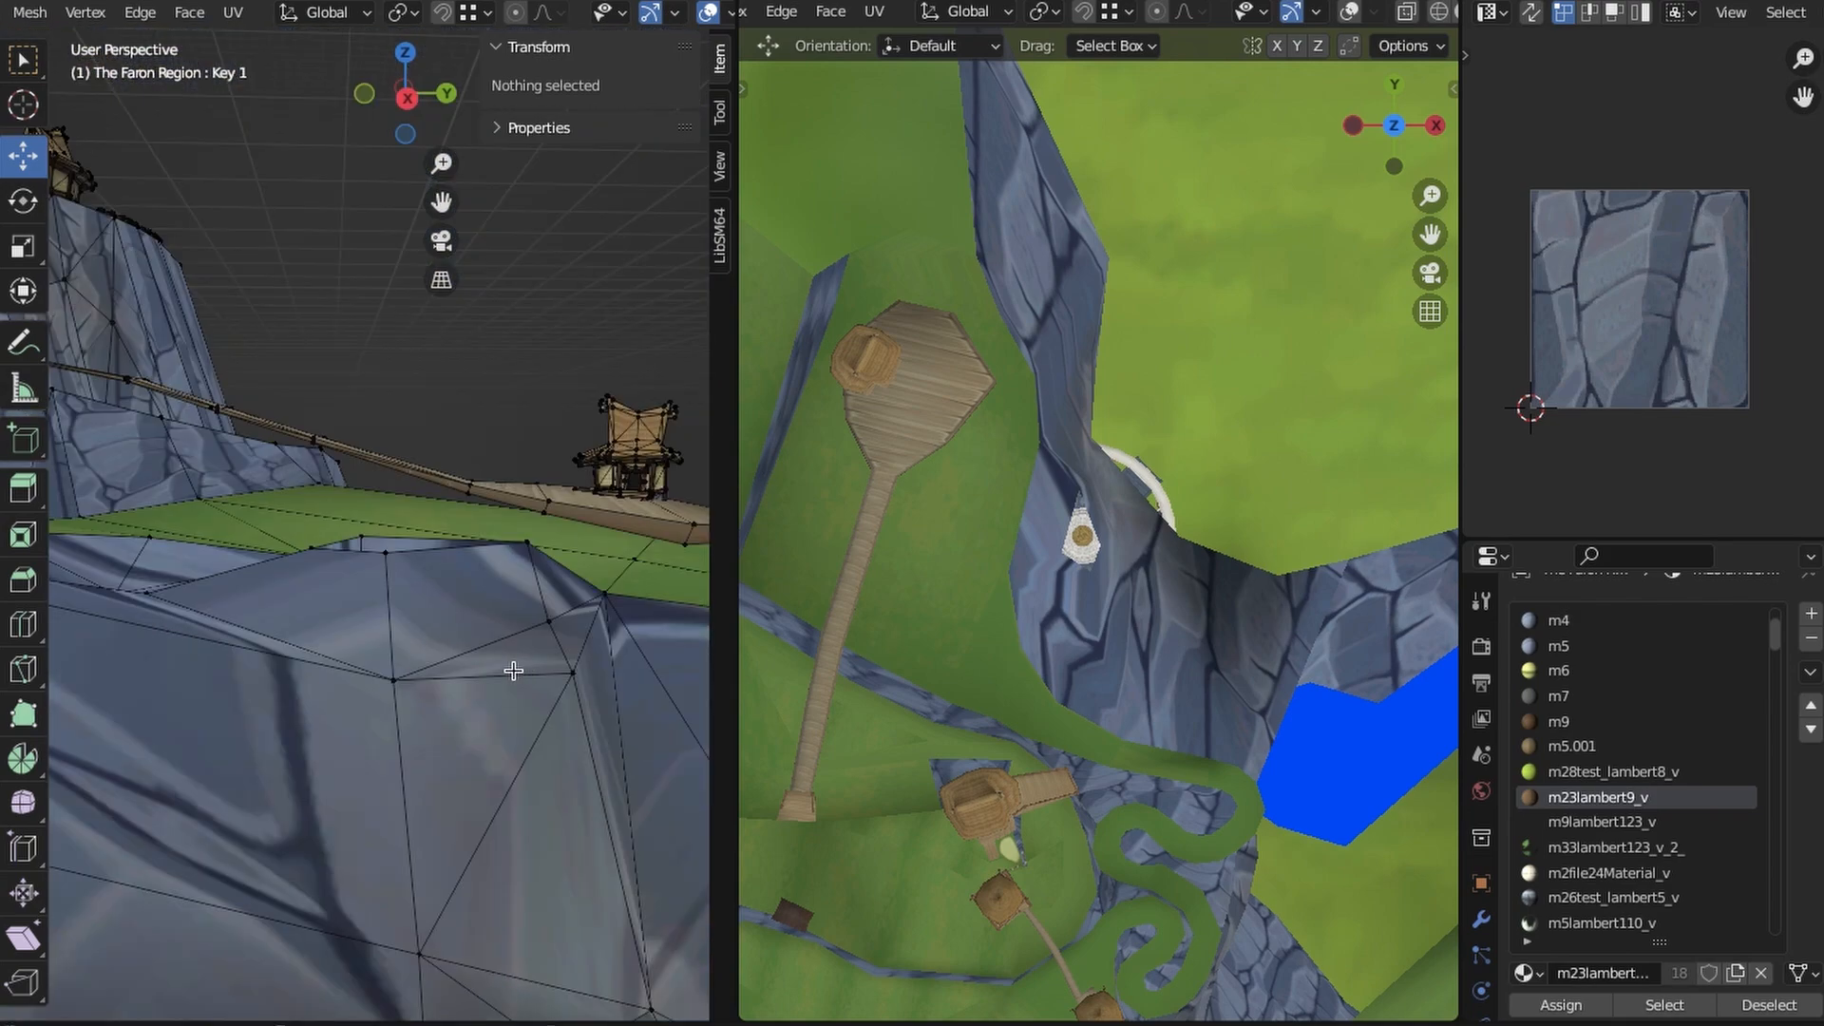
middle_click_drag(392, 696, 411, 493)
middle_click_drag(234, 723, 421, 514)
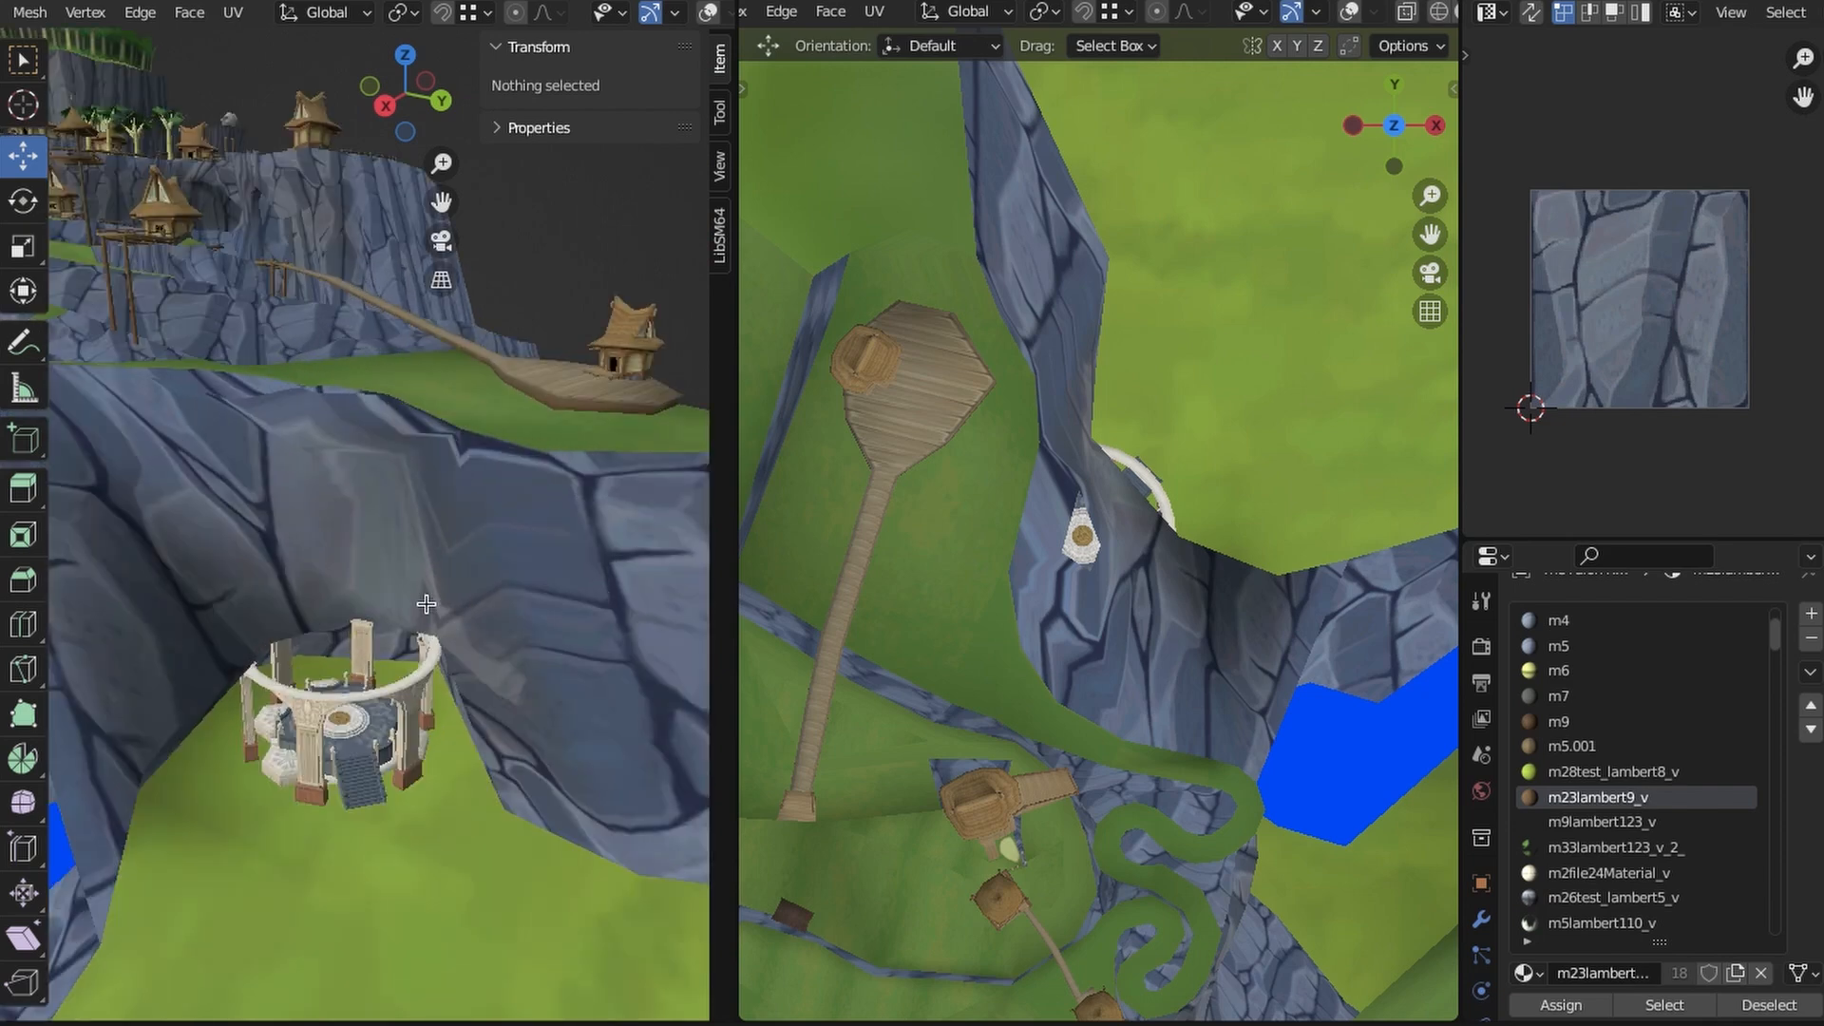
scroll(476, 615, "up", 5)
middle_click_drag(476, 615, 418, 632)
scroll(408, 570, "down", 10)
middle_click_drag(409, 514, 451, 656)
key("KP_7")
scroll(532, 589, "down", 6)
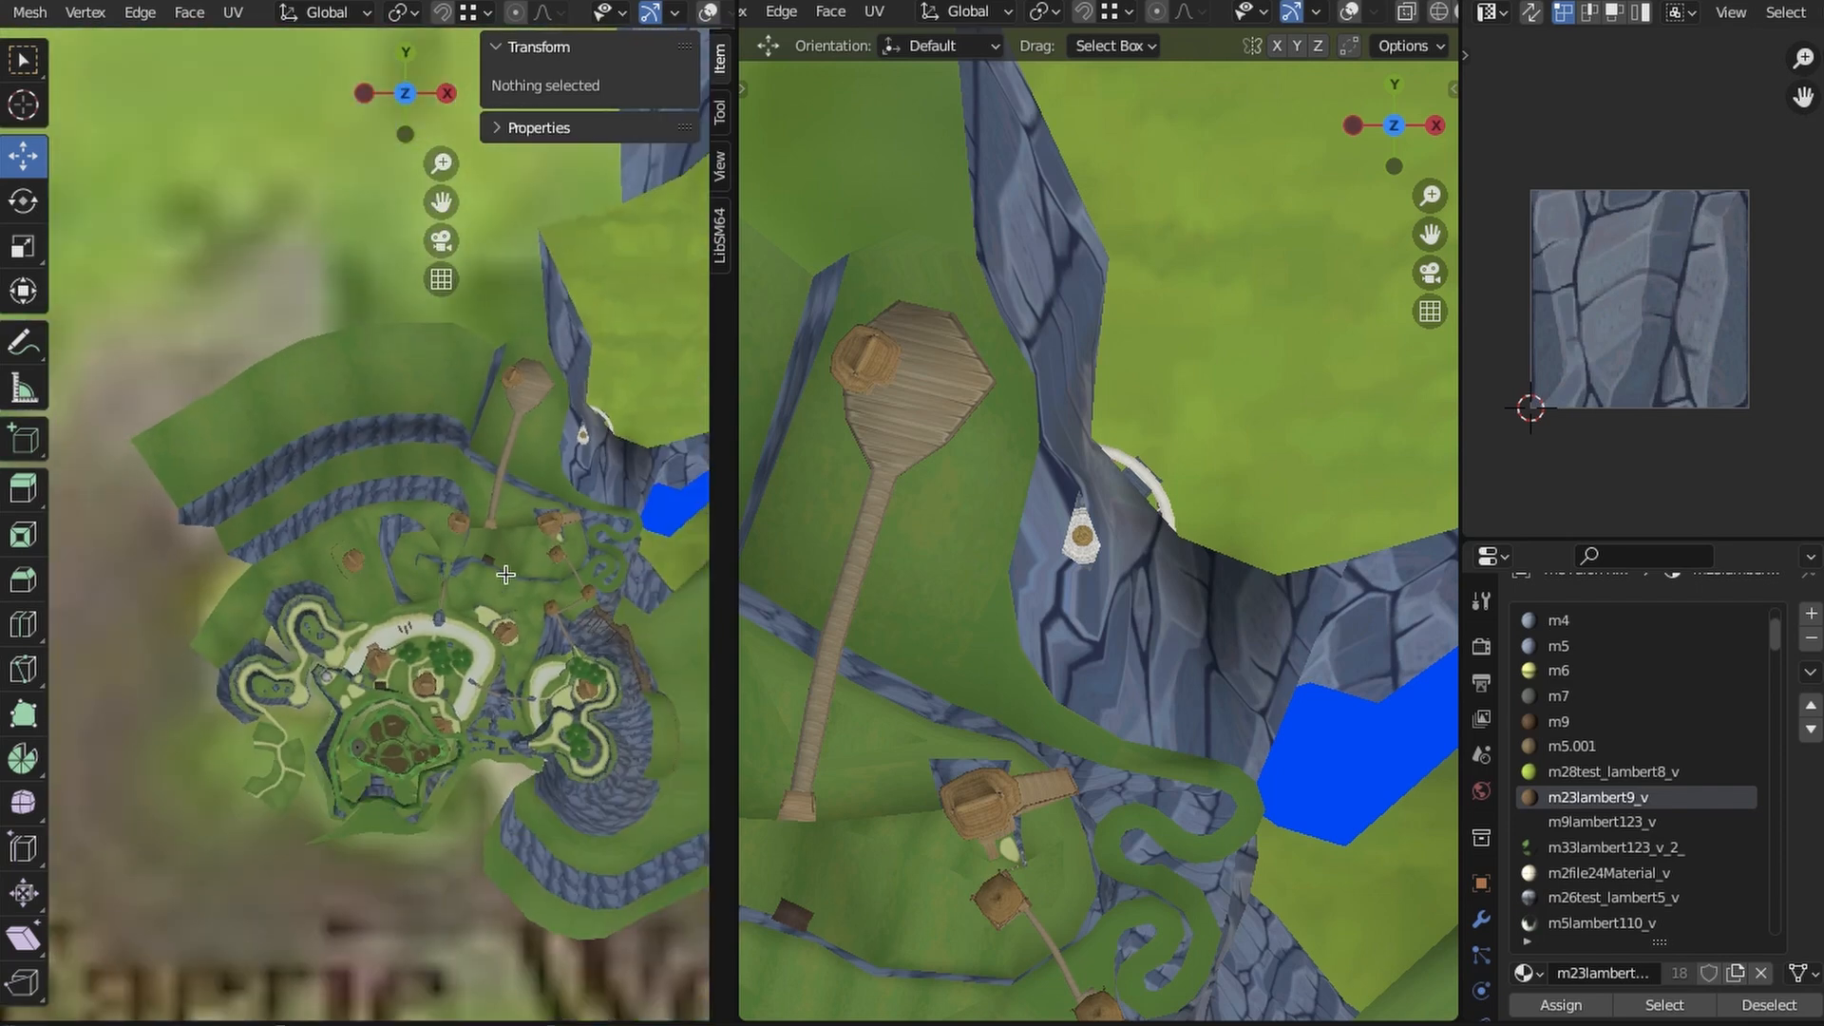
scroll(481, 544, "up", 1)
middle_click_drag(599, 583, 516, 534, "shift")
scroll(516, 534, "up", 1)
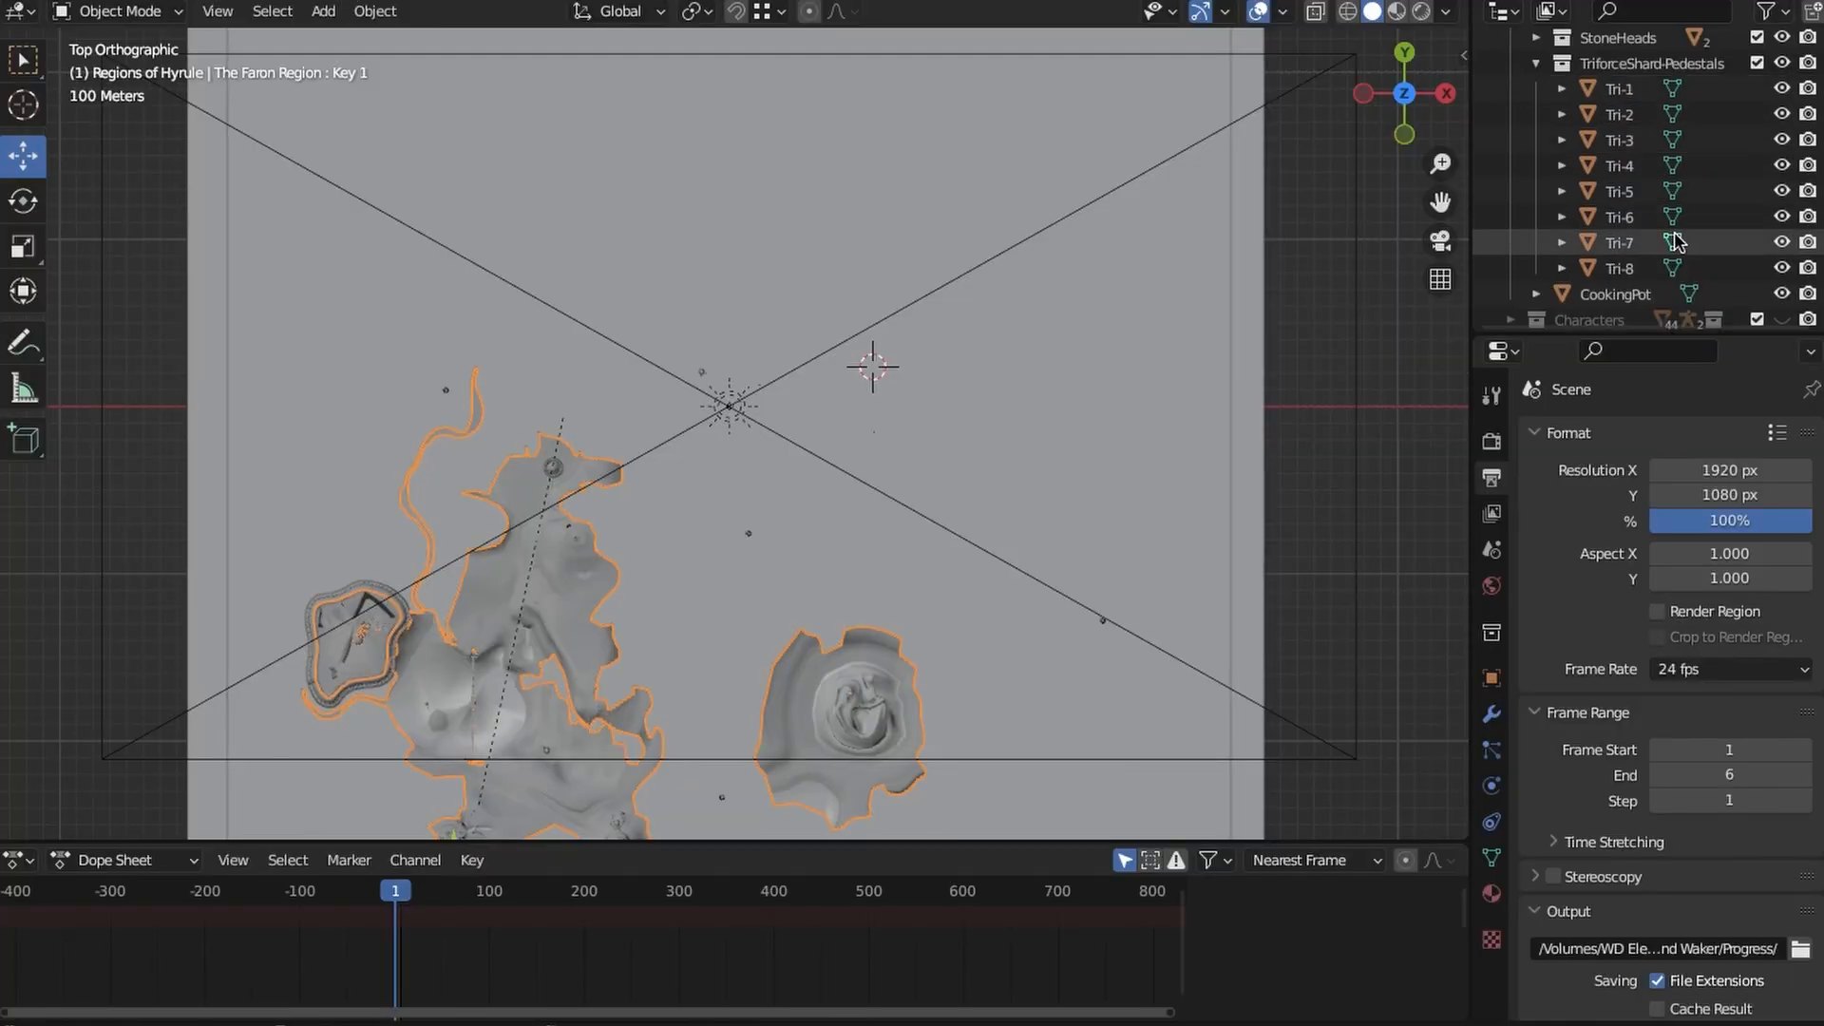
- Go through the Triforce shard pedestals to Tri-6, find it on the map and select the Central Hyrule mesh there
left_click(1632, 166)
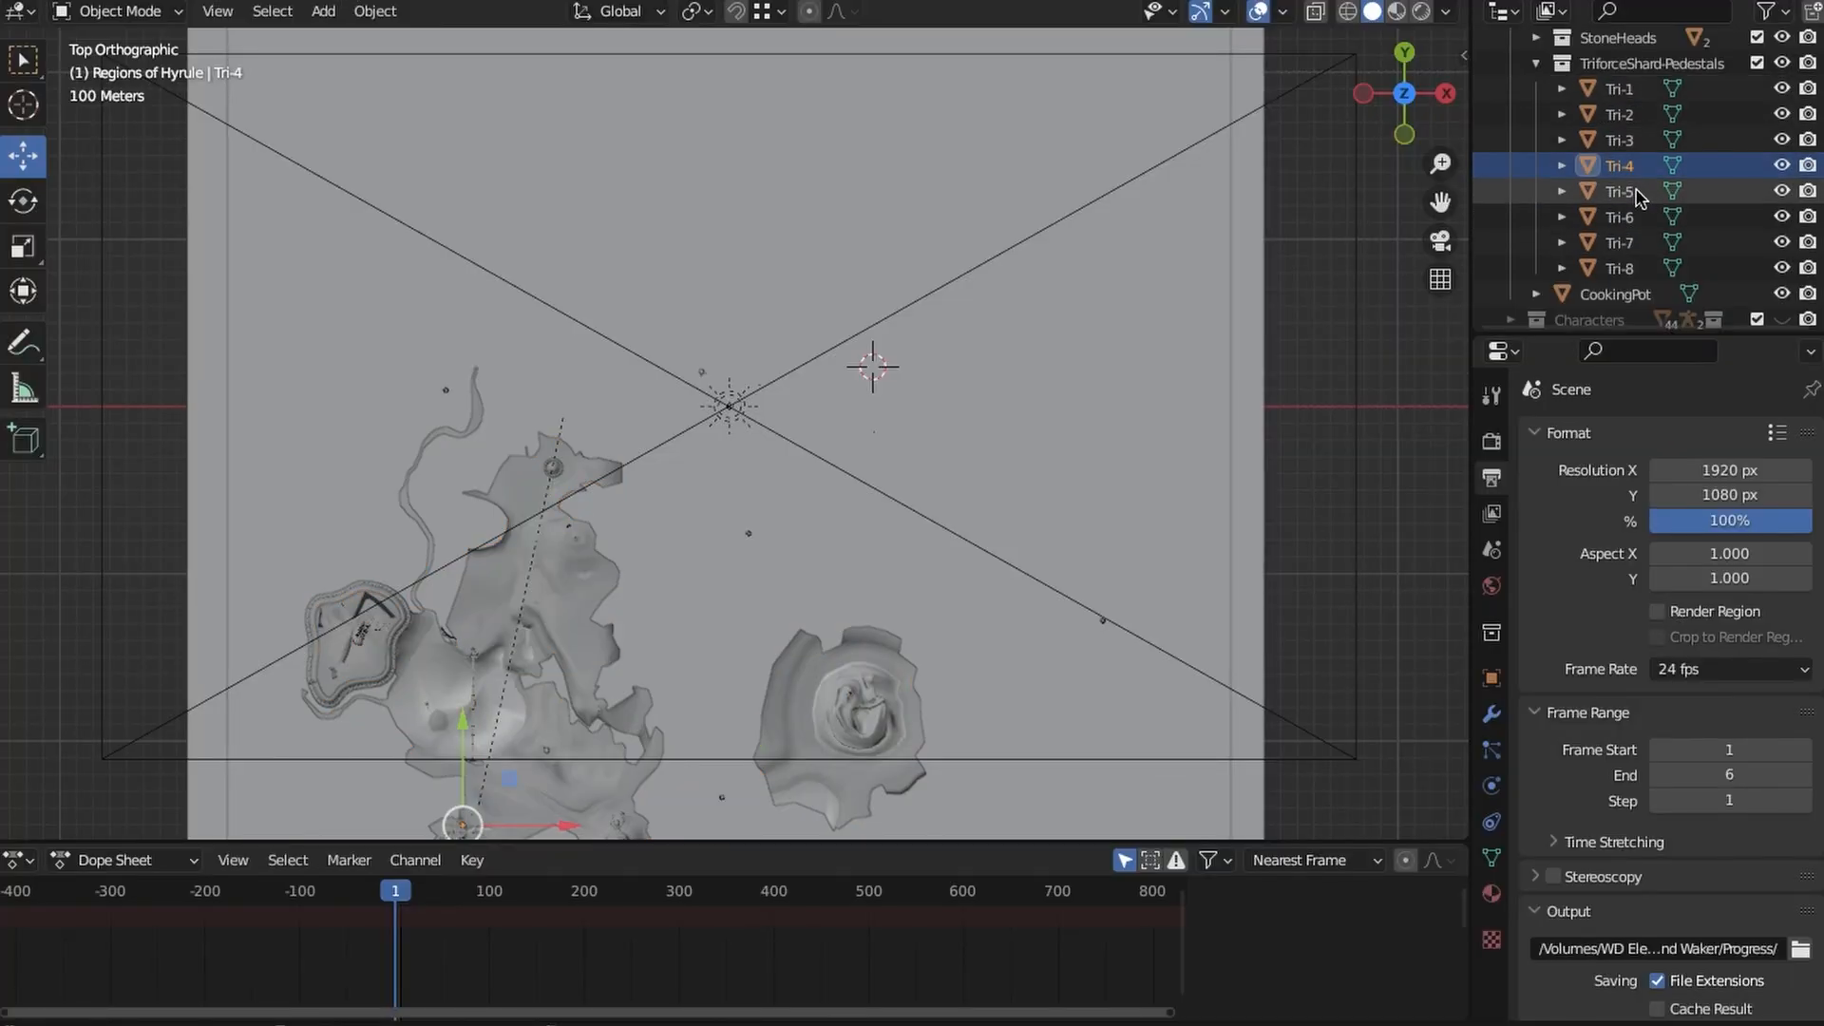
scroll(936, 378, "down", 1)
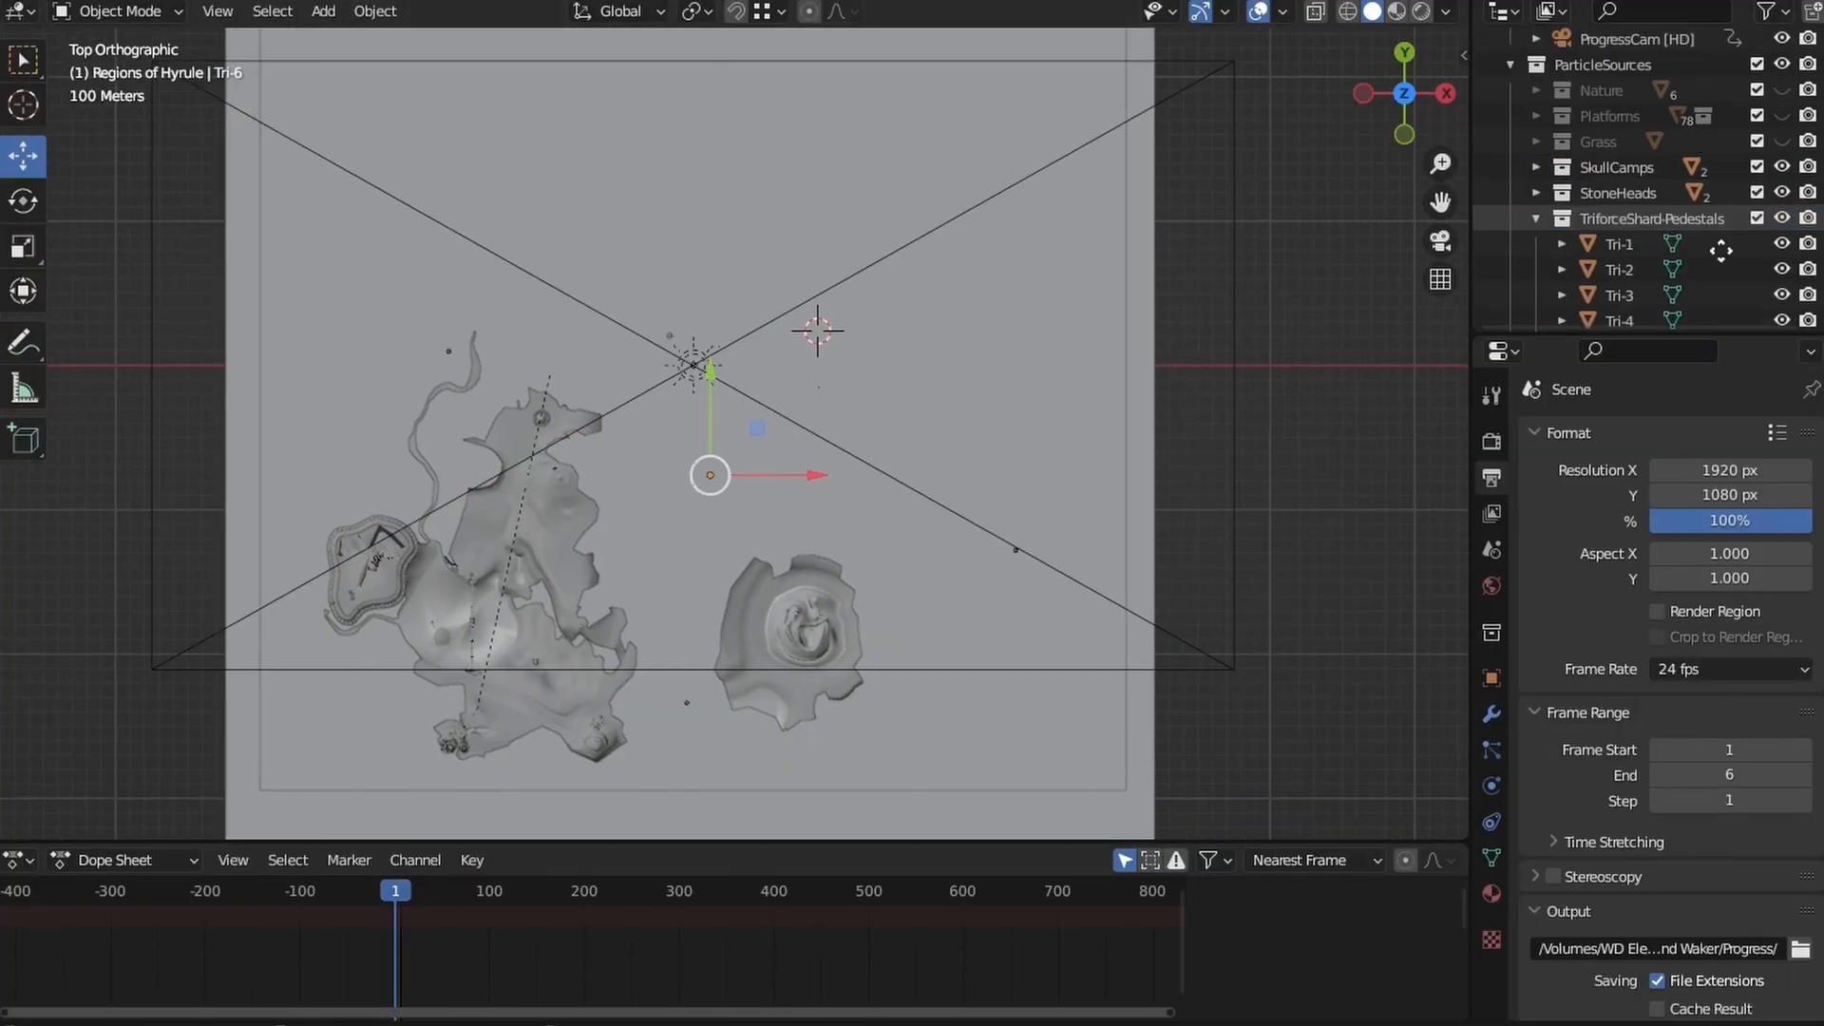
scroll(1093, 500, "up", 11)
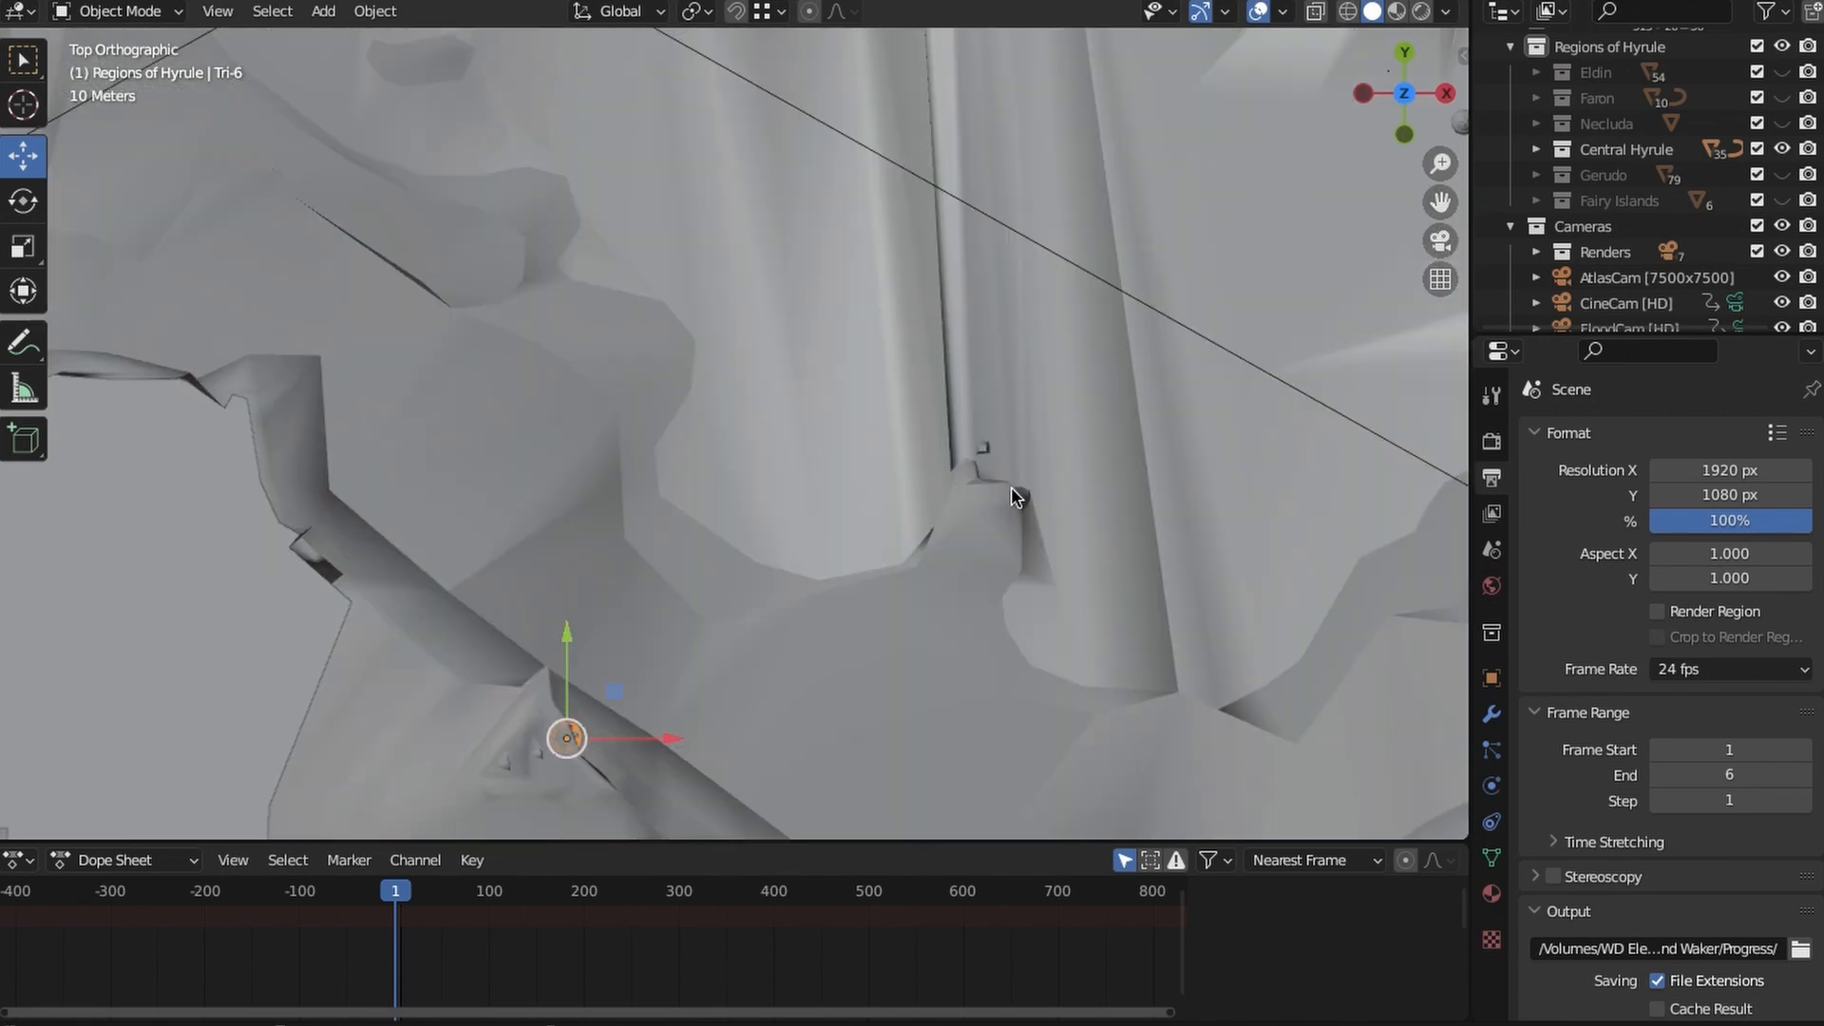
middle_click_drag(1018, 497, 1135, 237, "shift")
left_click(819, 606)
scroll(818, 606, "up", 6)
middle_click_drag(818, 606, 901, 395, "shift")
scroll(1648, 186, "up", 5)
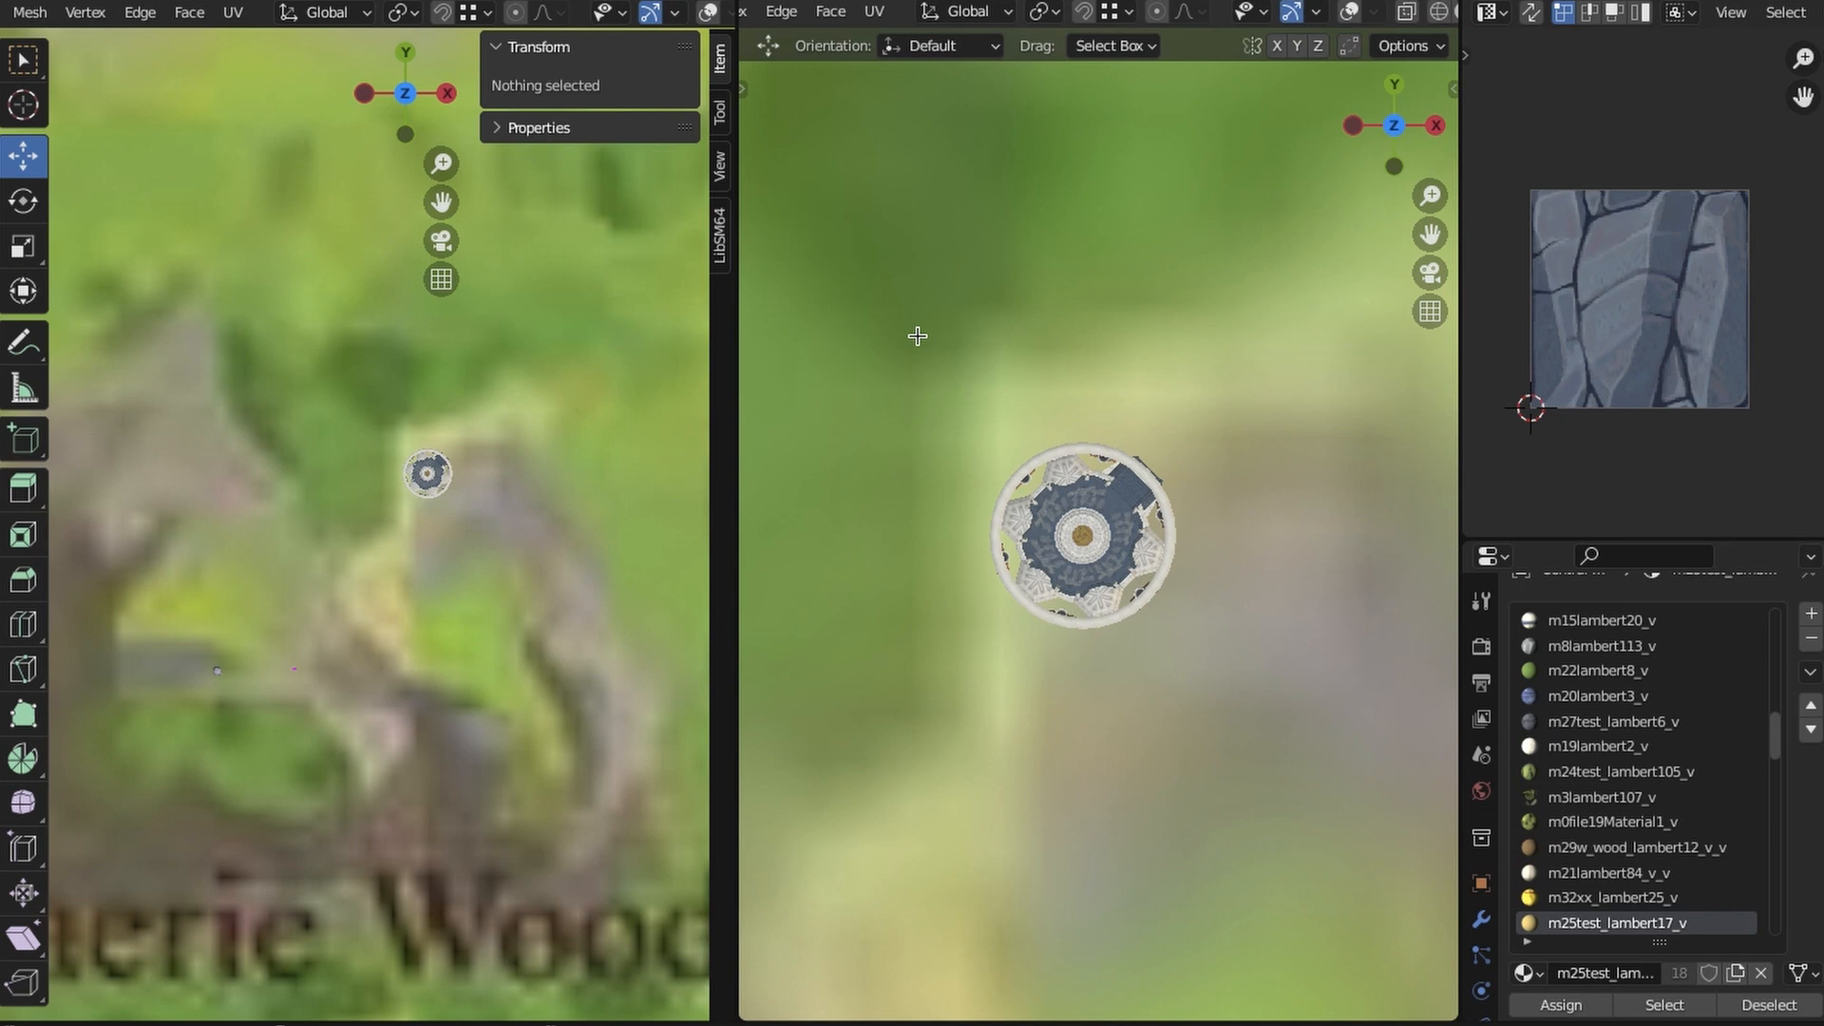
- Bring the triangular summit beside the pavilion into both textured 3D views and show the Central Hyrule mesh's edit wireframe
scroll(1041, 433, "down", 3)
middle_click_drag(1040, 433, 1459, 795, "shift")
scroll(1030, 505, "up", 7)
middle_click_drag(1029, 505, 1229, 499, "shift")
scroll(1230, 499, "up", 1)
scroll(448, 615, "down", 5)
middle_click_drag(448, 614, 503, 673, "shift")
left_click(707, 13)
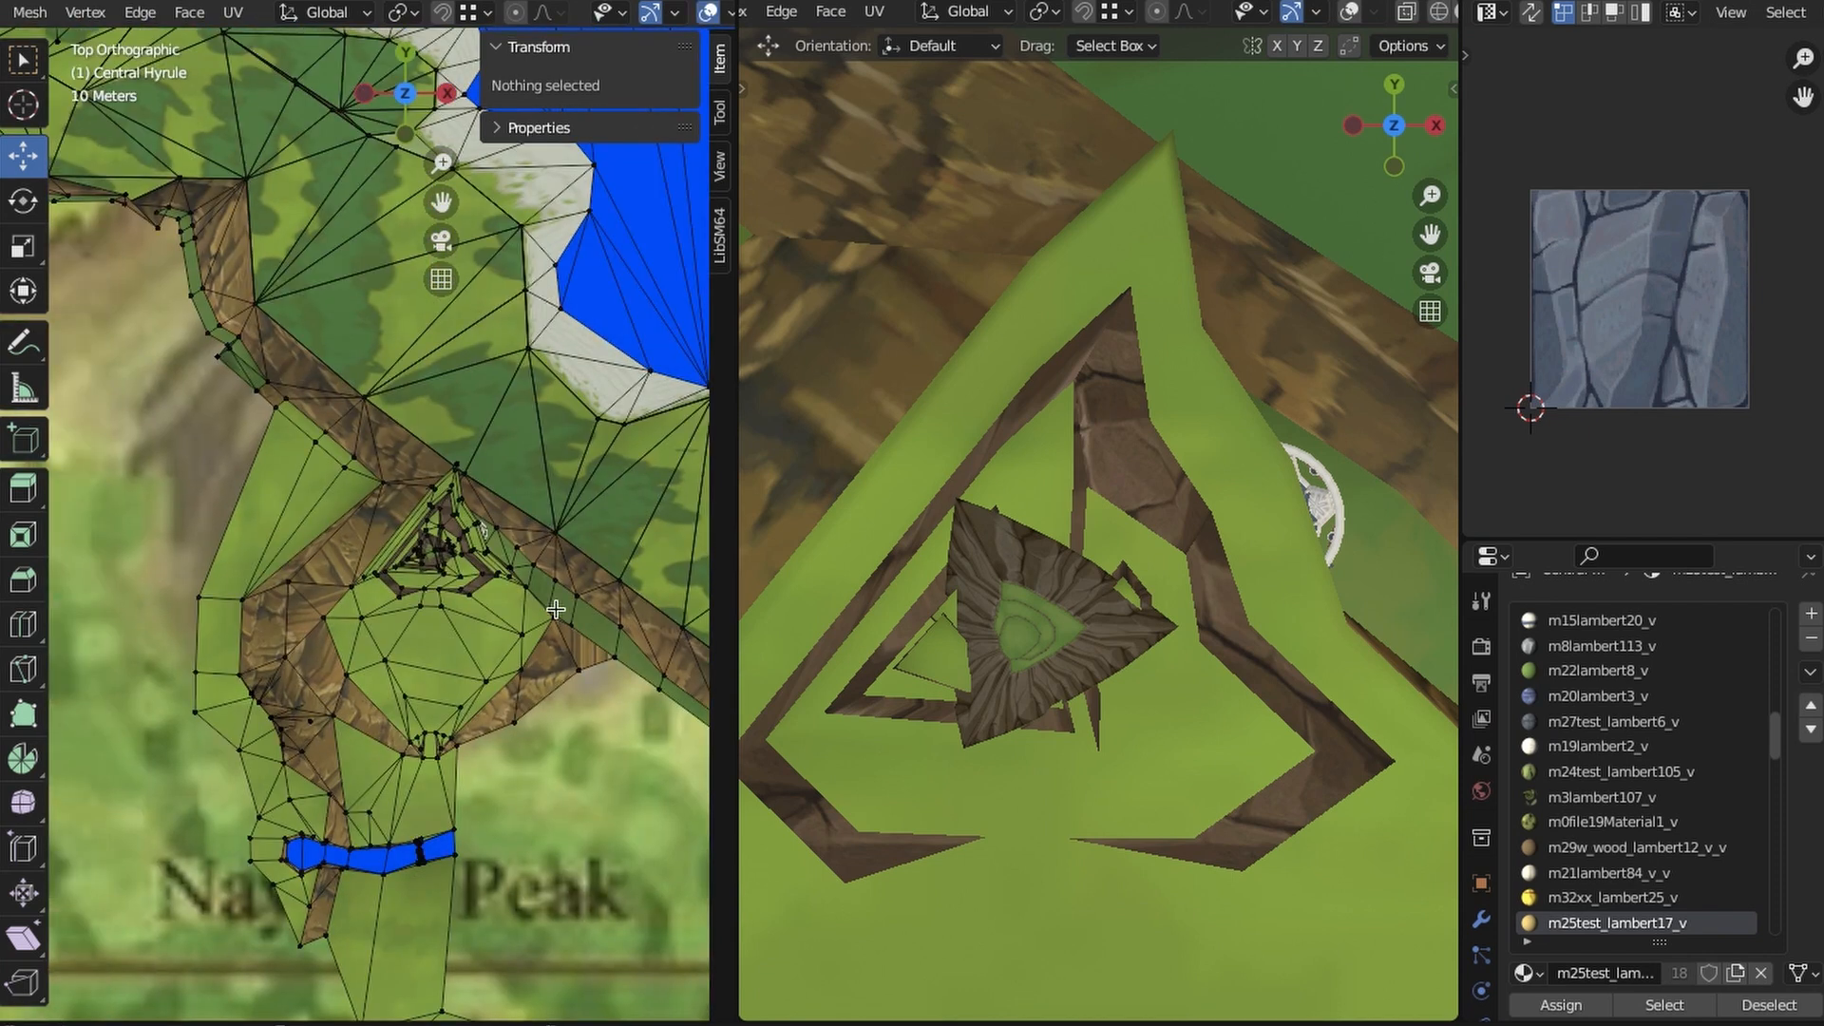
- Select the vertices of the small triangular outline nearest the pavilion on the summit and dissolve them
scroll(555, 609, "up", 5)
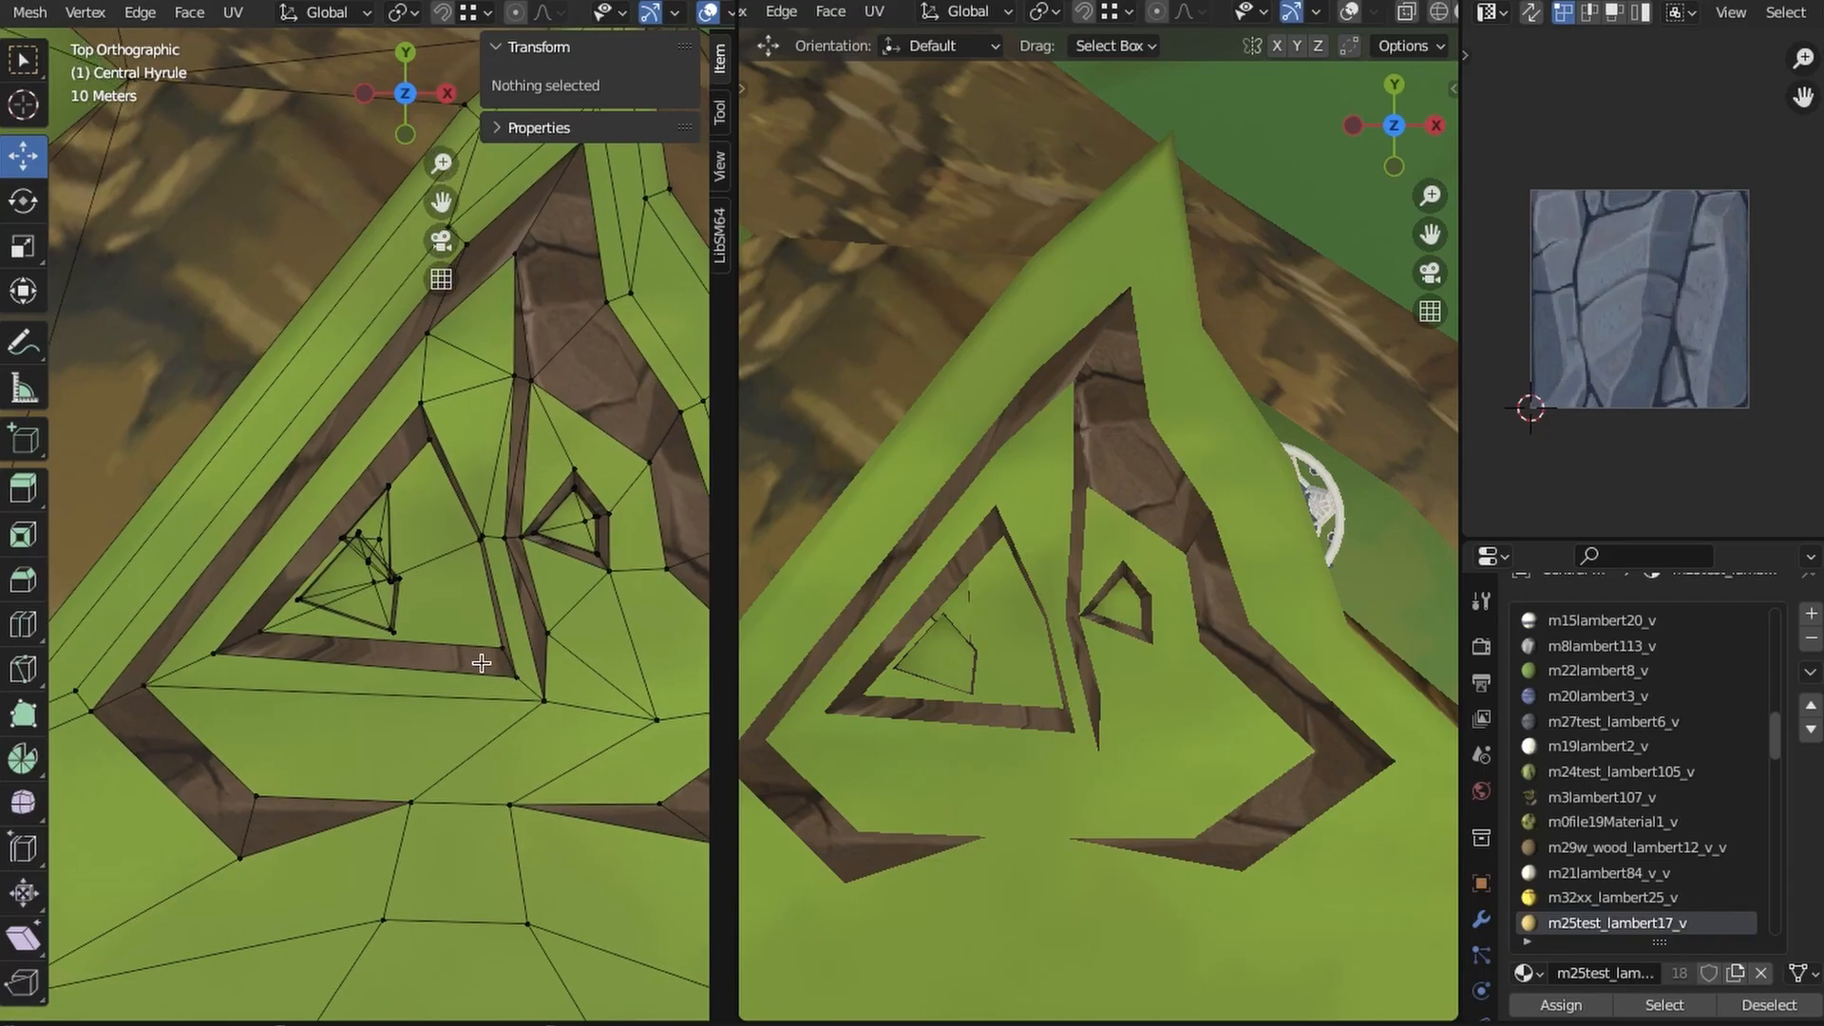
key("z")
left_click(581, 513)
left_click_drag(557, 587, 507, 496)
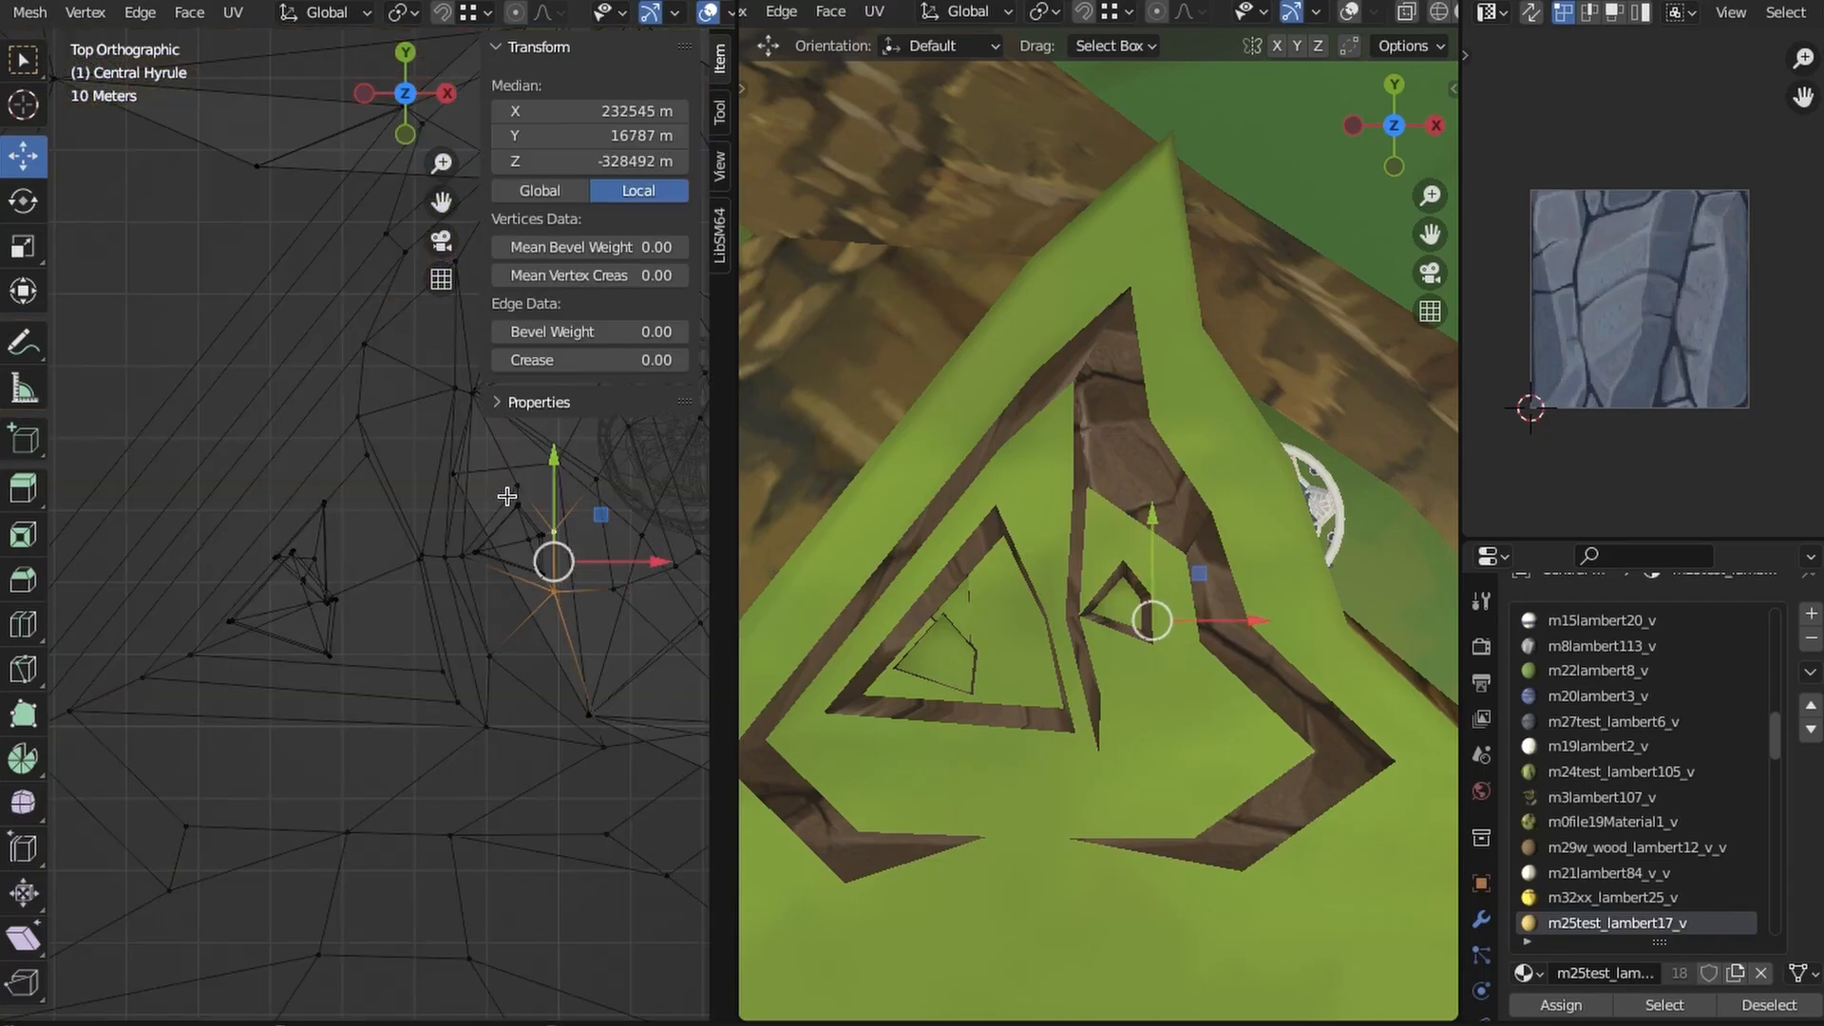
middle_click_drag(554, 568, 448, 582)
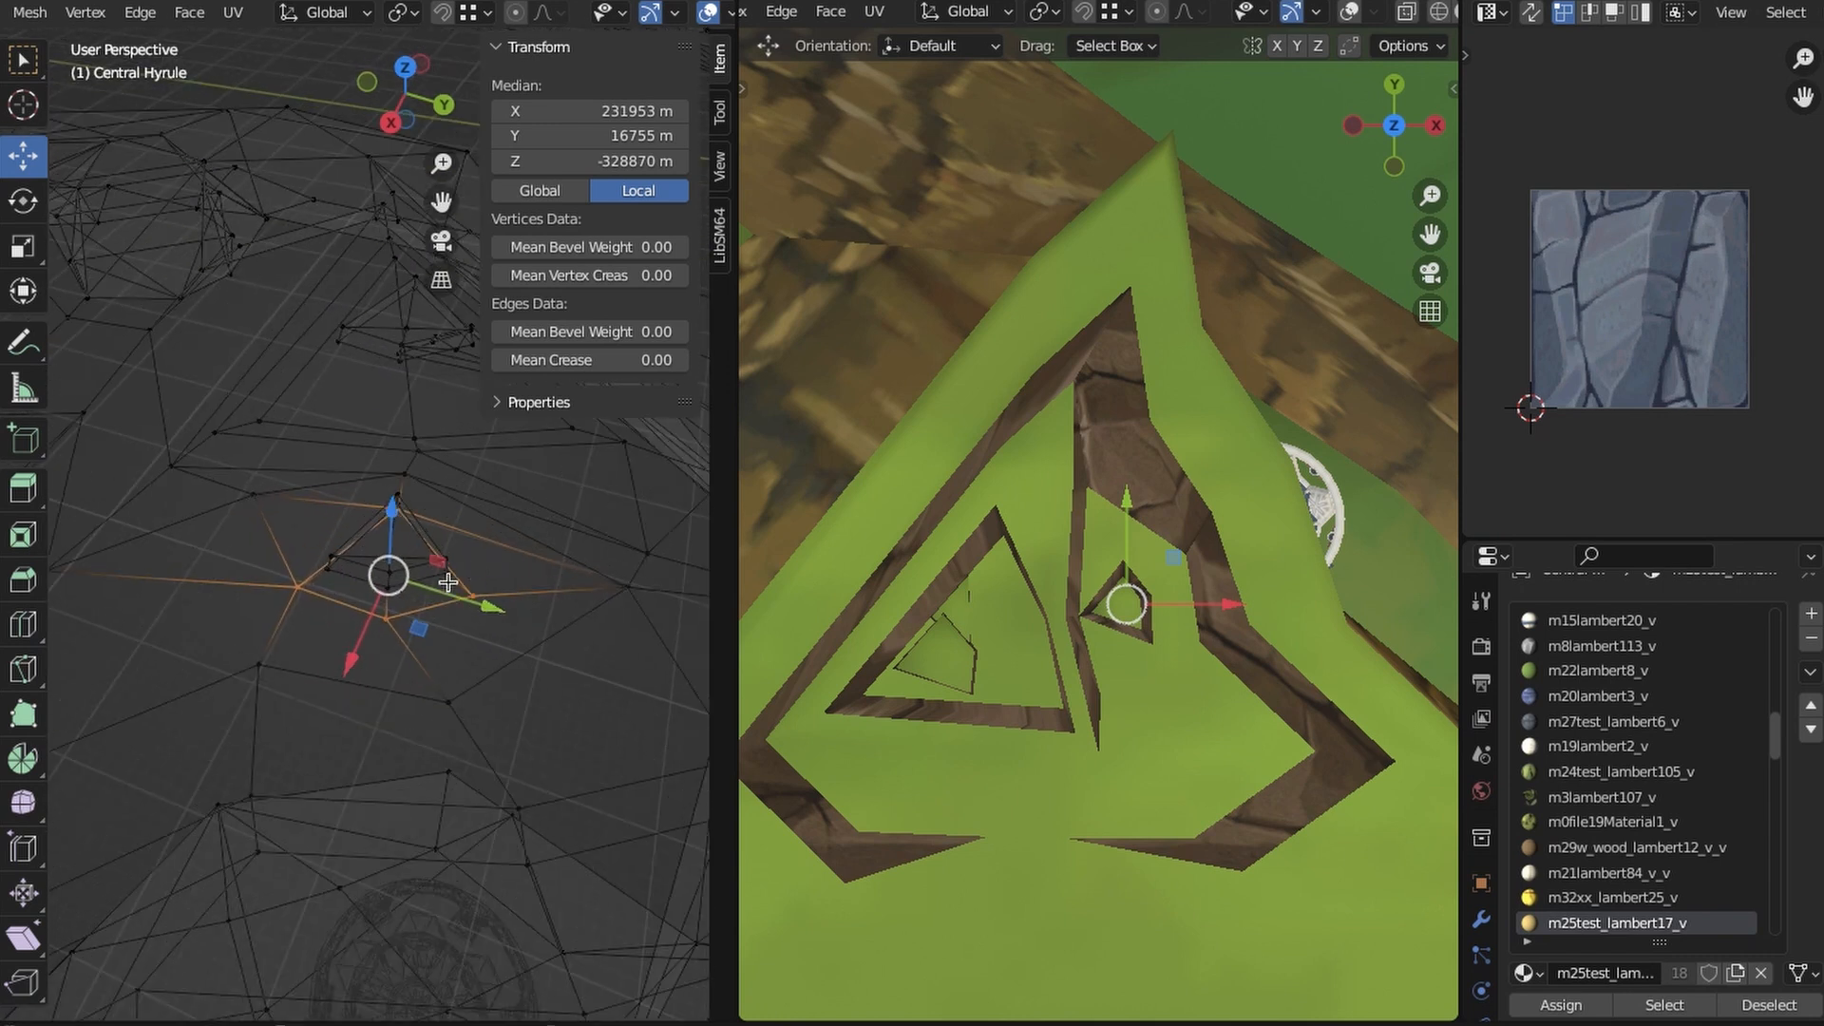
right_click(343, 608)
left_click(375, 987)
key("z")
left_click(379, 557)
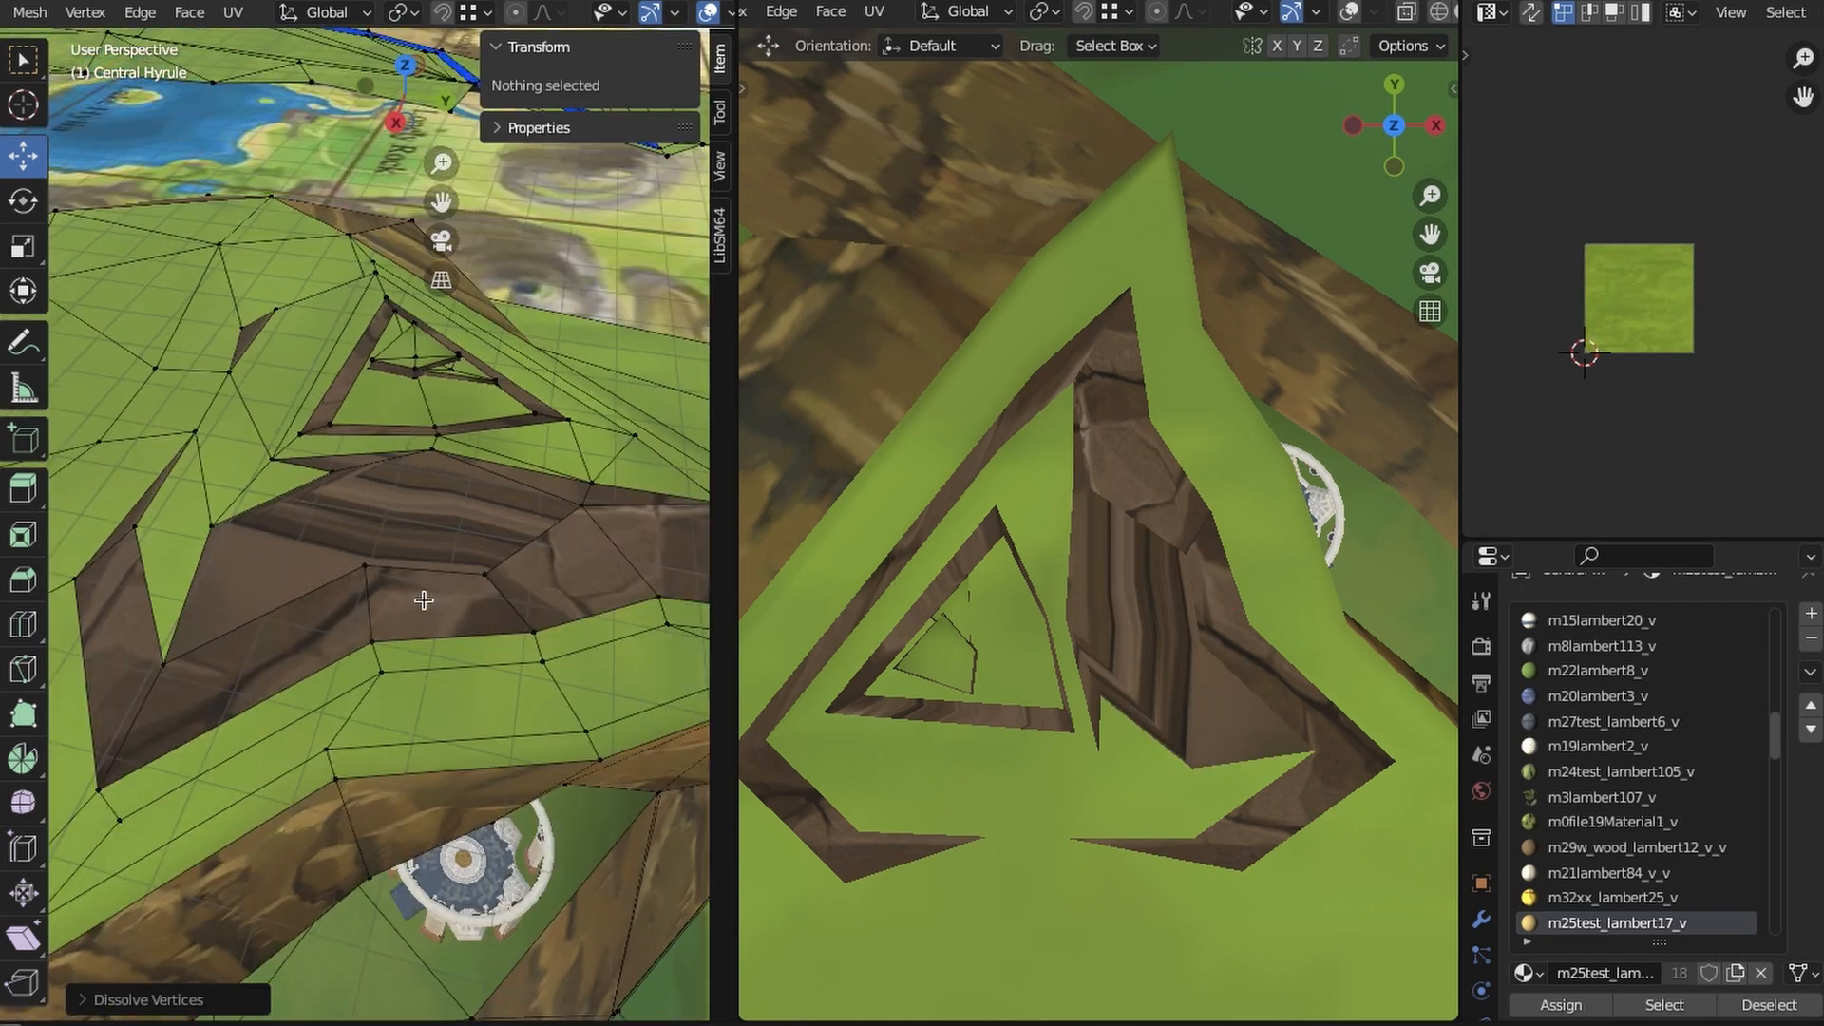
- Dissolve the vertices of the remaining triangular outlines on the summit and one neighbouring vertex below them
scroll(395, 601, "up", 2)
middle_click_drag(395, 600, 127, 704, "shift")
left_click_drag(327, 379, 117, 412)
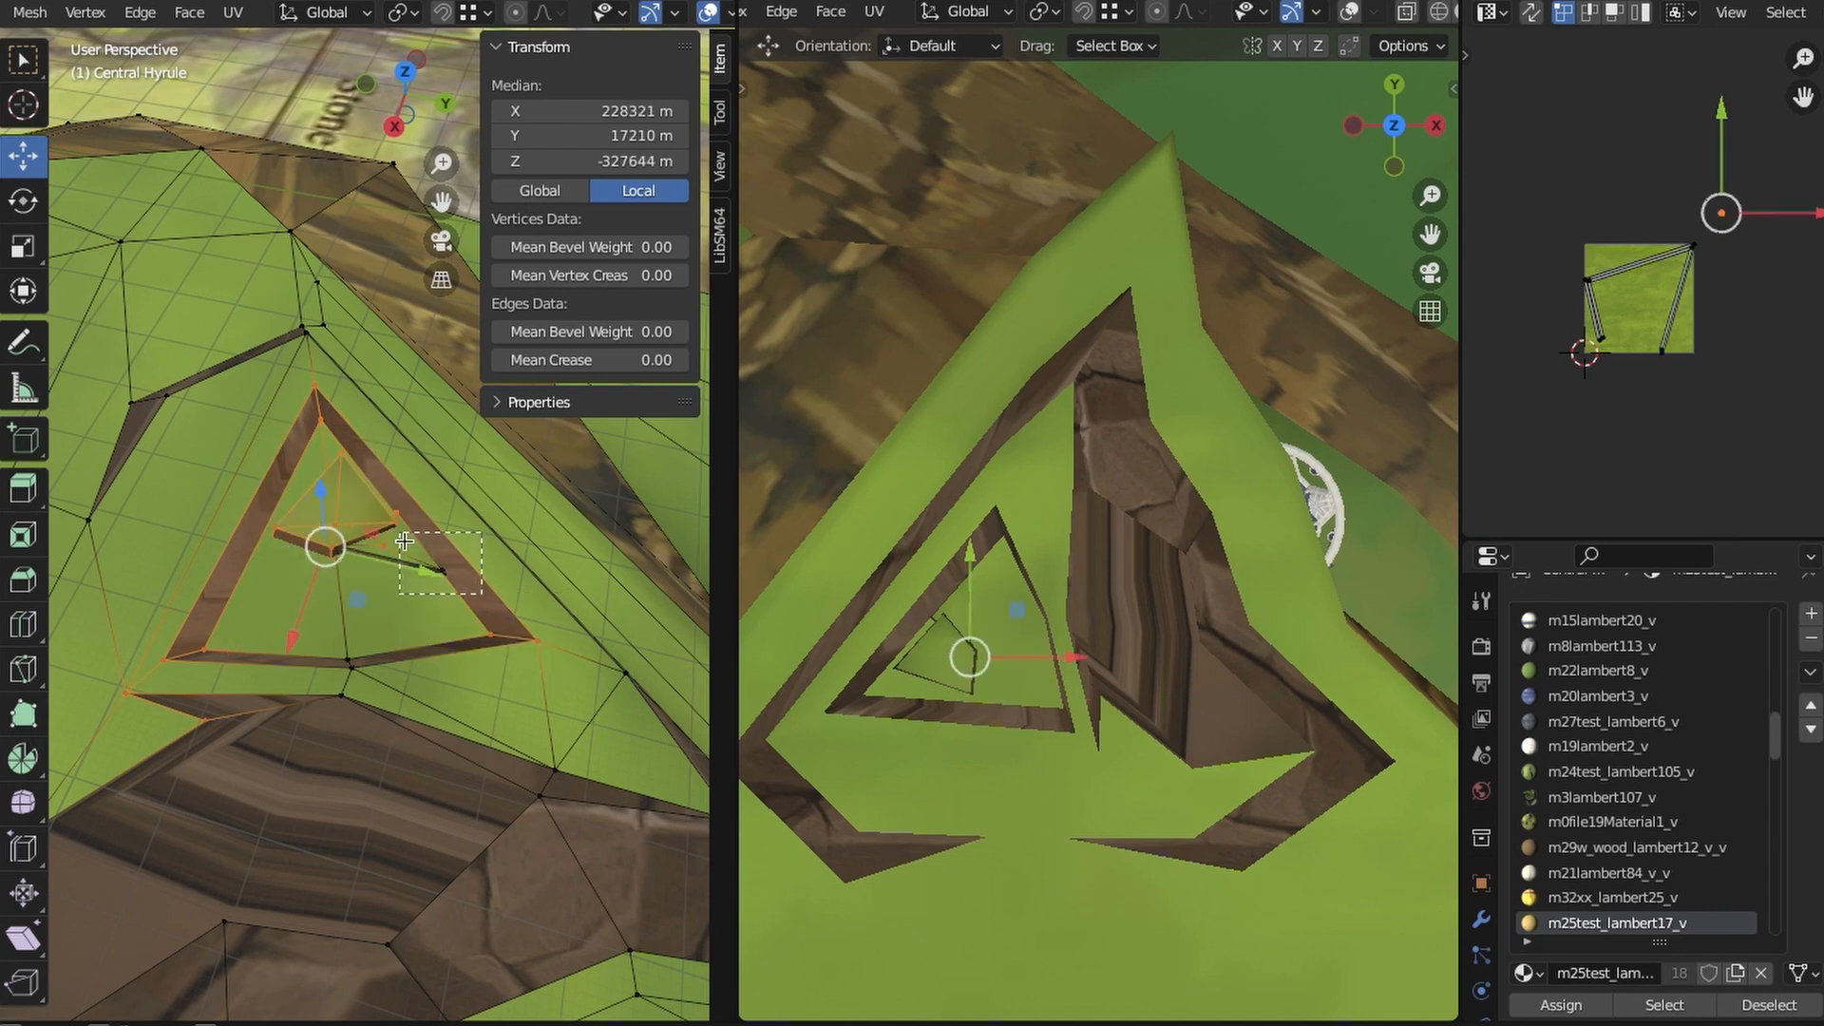
right_click(375, 618)
left_click(370, 983)
right_click(352, 694)
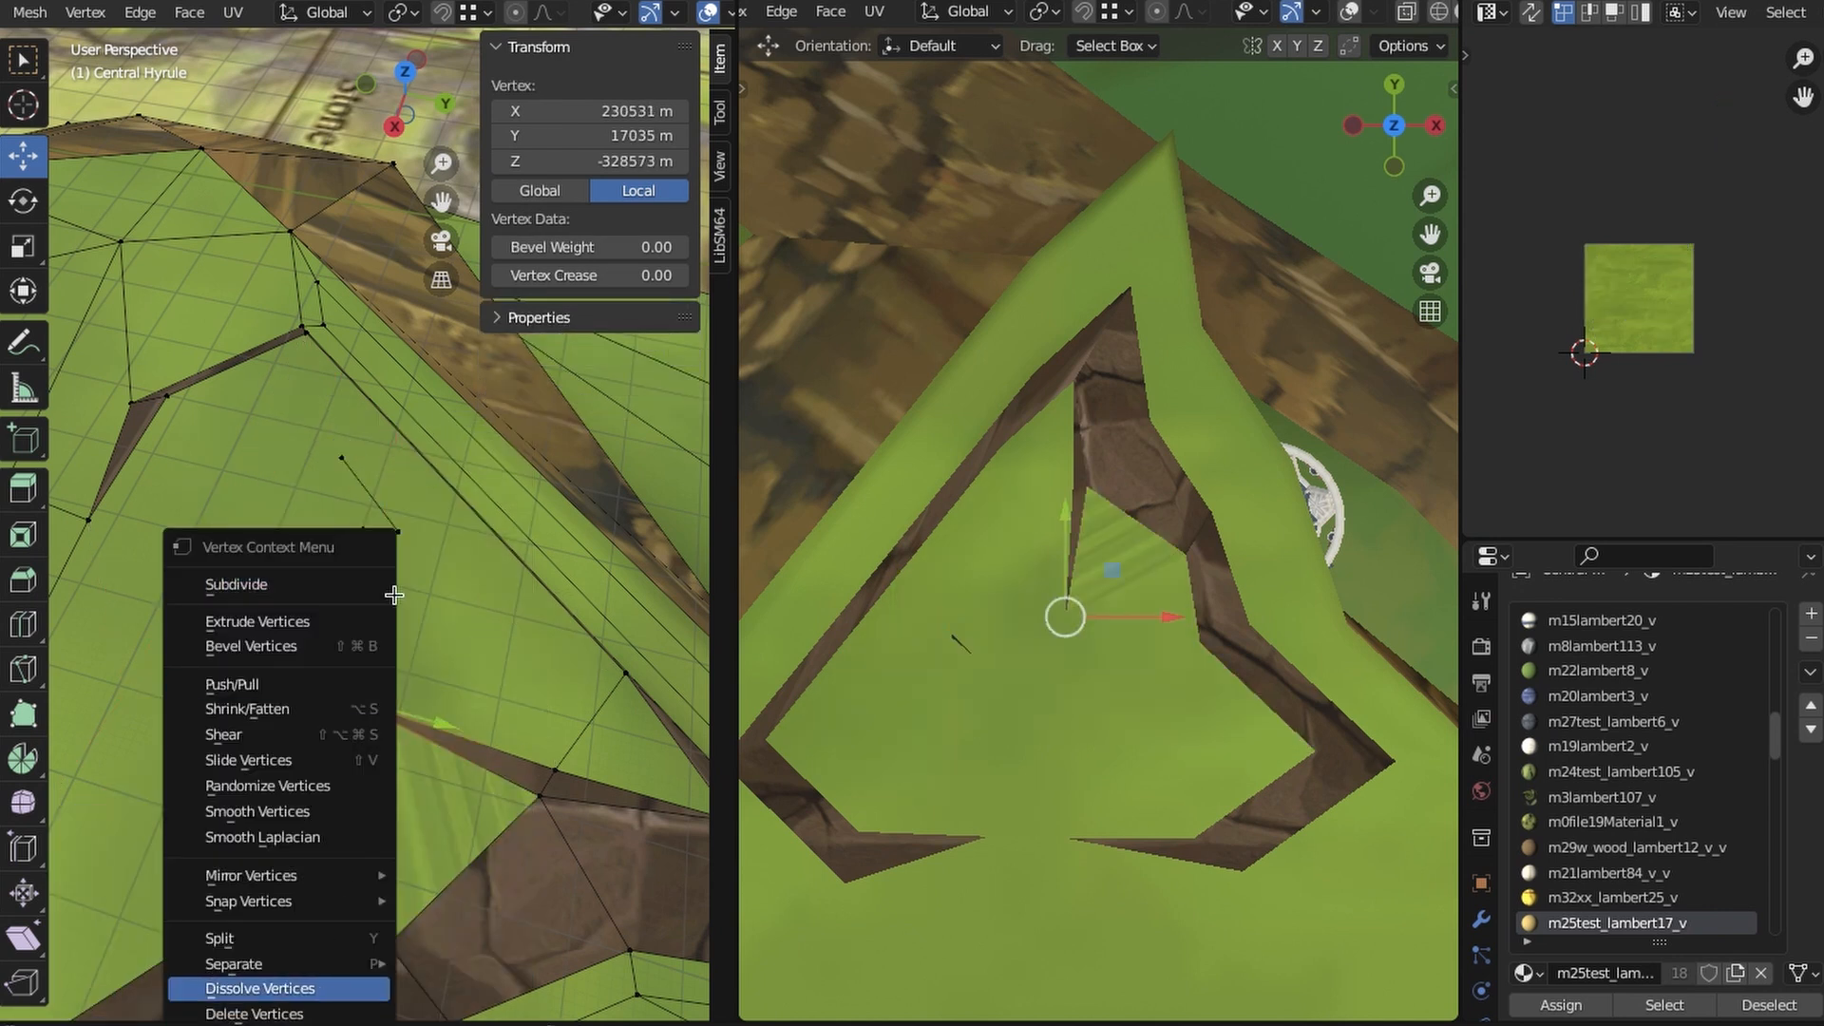
left_click(365, 988)
- Delete the loose vertices left inside the summit's grass area
left_click(398, 534)
left_click(343, 459, "shift")
left_click(363, 530, "shift")
left_click(332, 544, "shift")
right_click(415, 579)
left_click(387, 987)
left_click(400, 535)
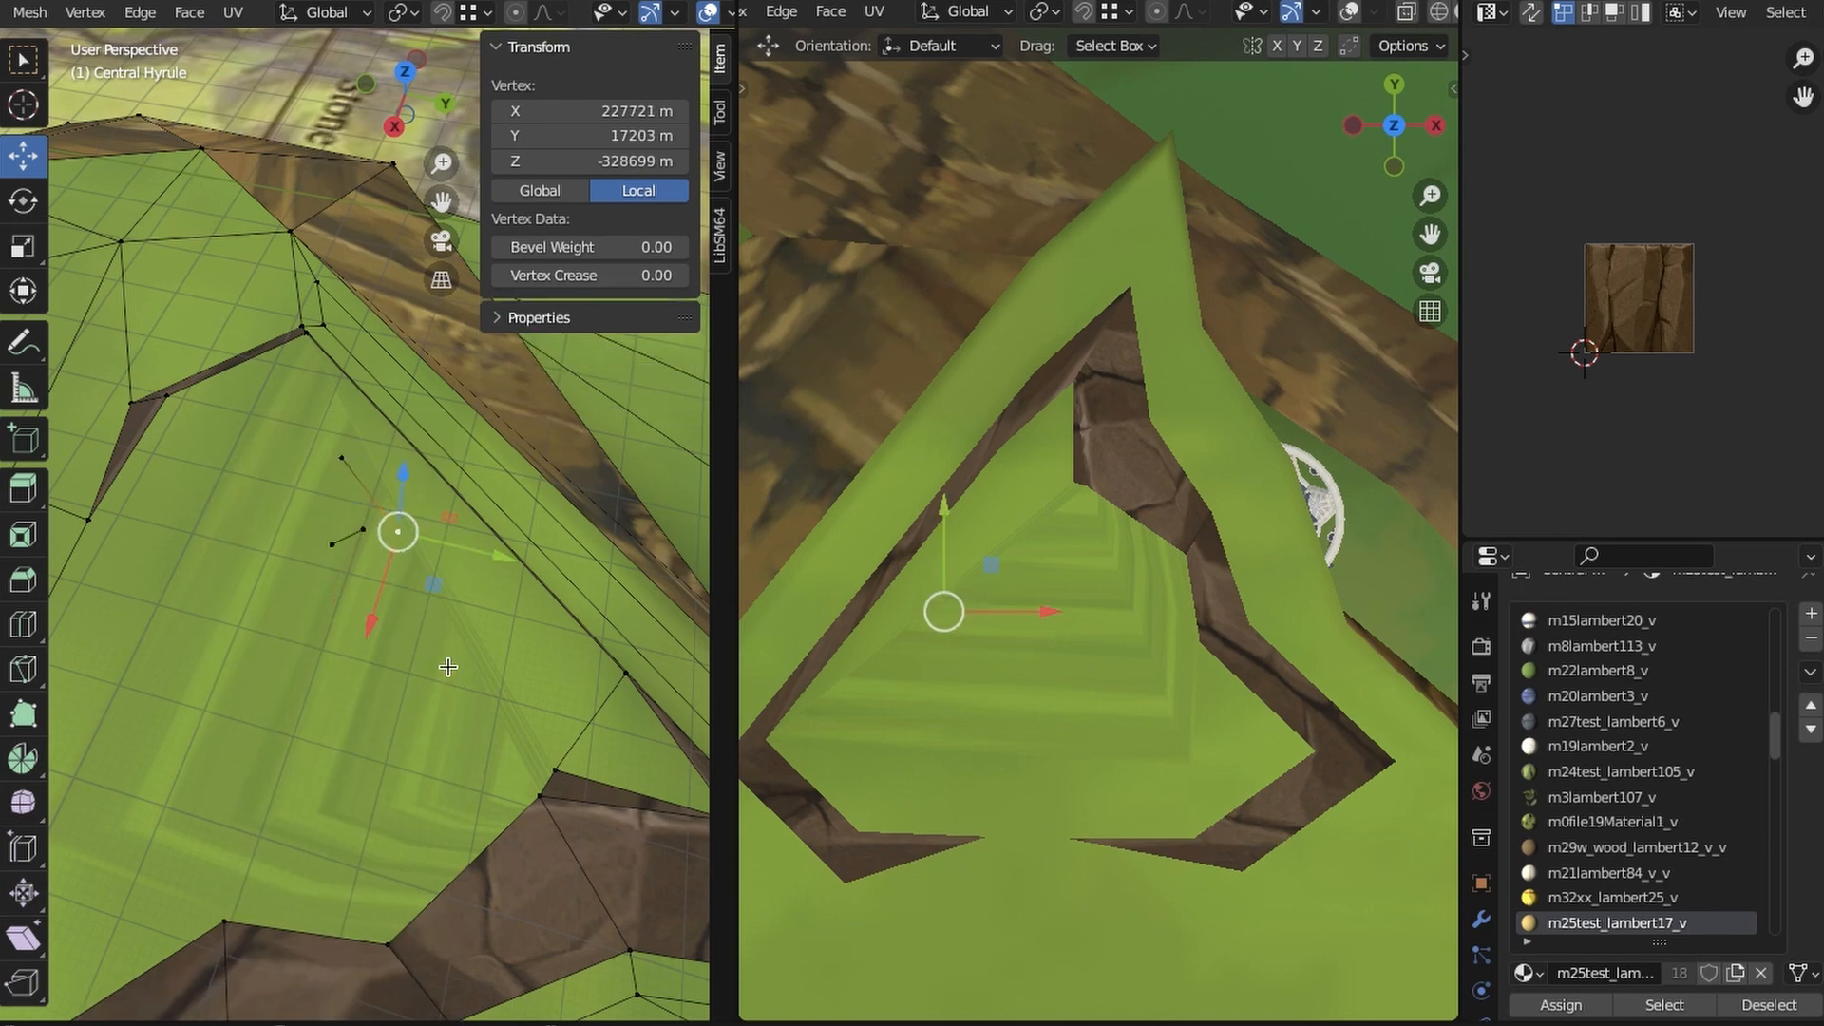
key("ctrl+z")
key("x")
left_click(443, 578)
- Dissolve the surplus vertices along the inner edge of the summit's rock border
middle_click_drag(442, 578, 377, 554)
left_click(357, 609)
right_click(358, 611)
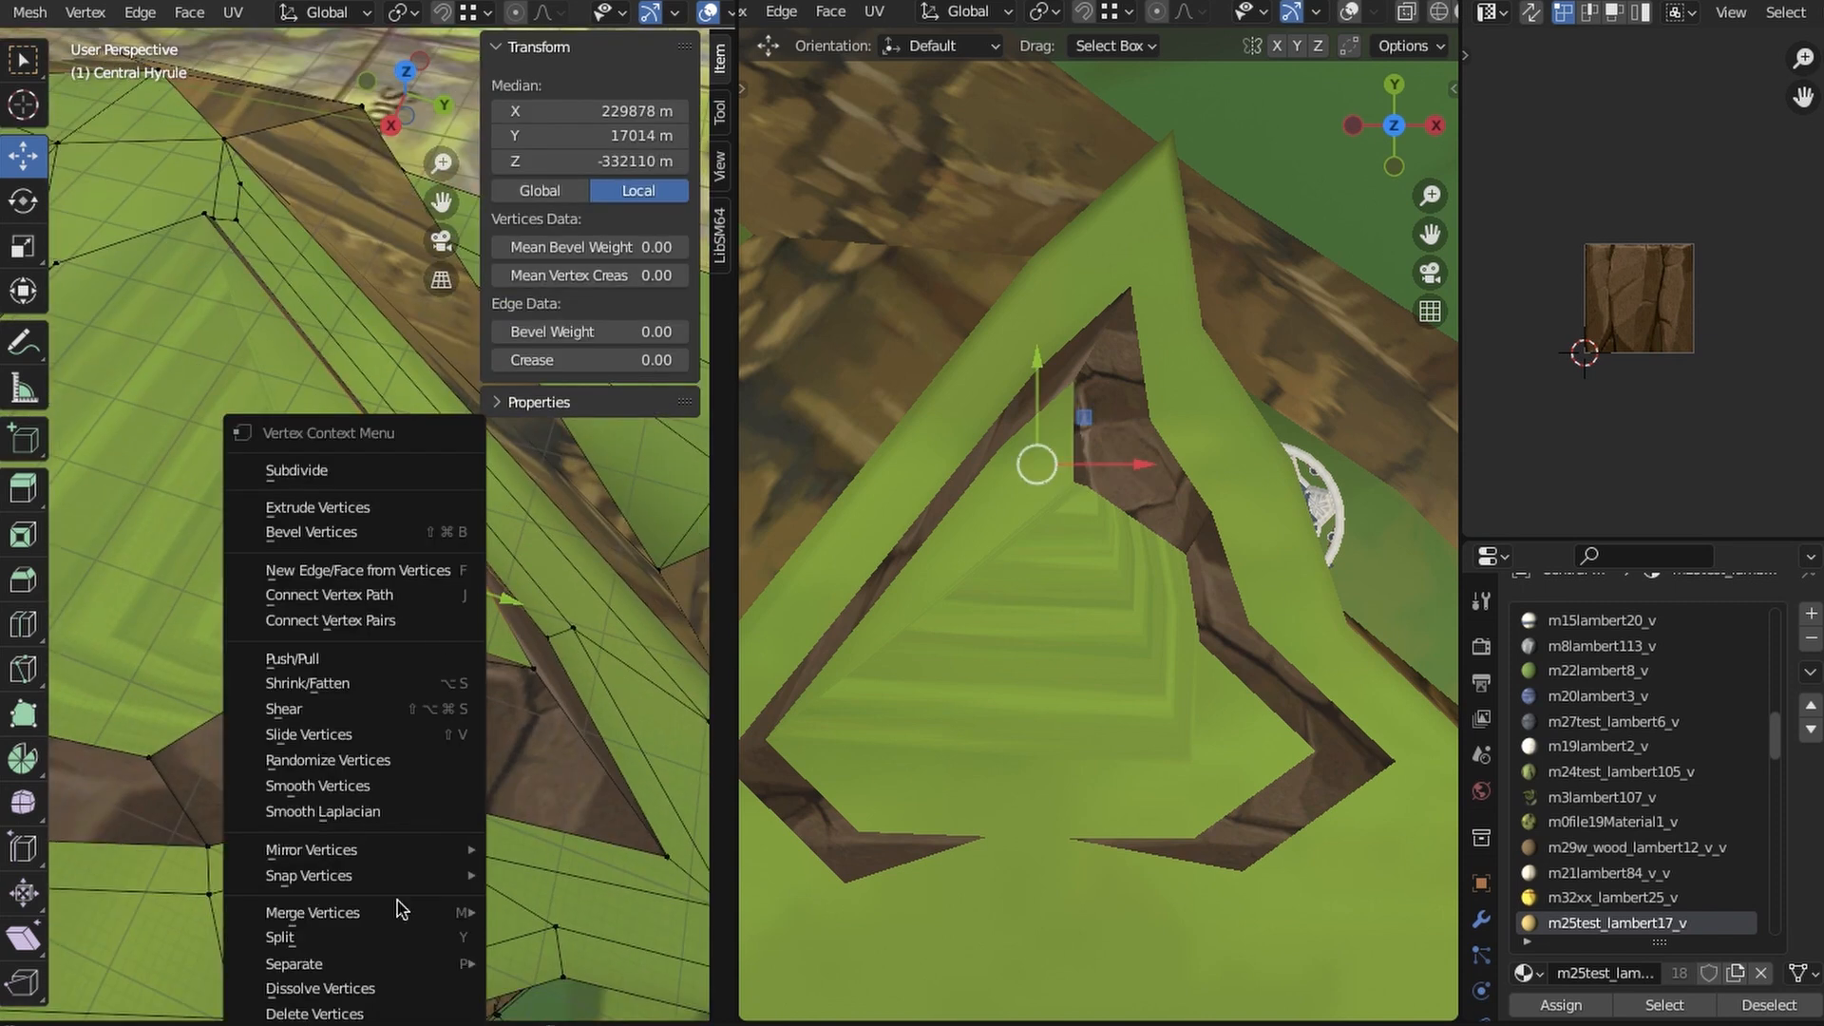
left_click(404, 993)
middle_click_drag(404, 993, 348, 692)
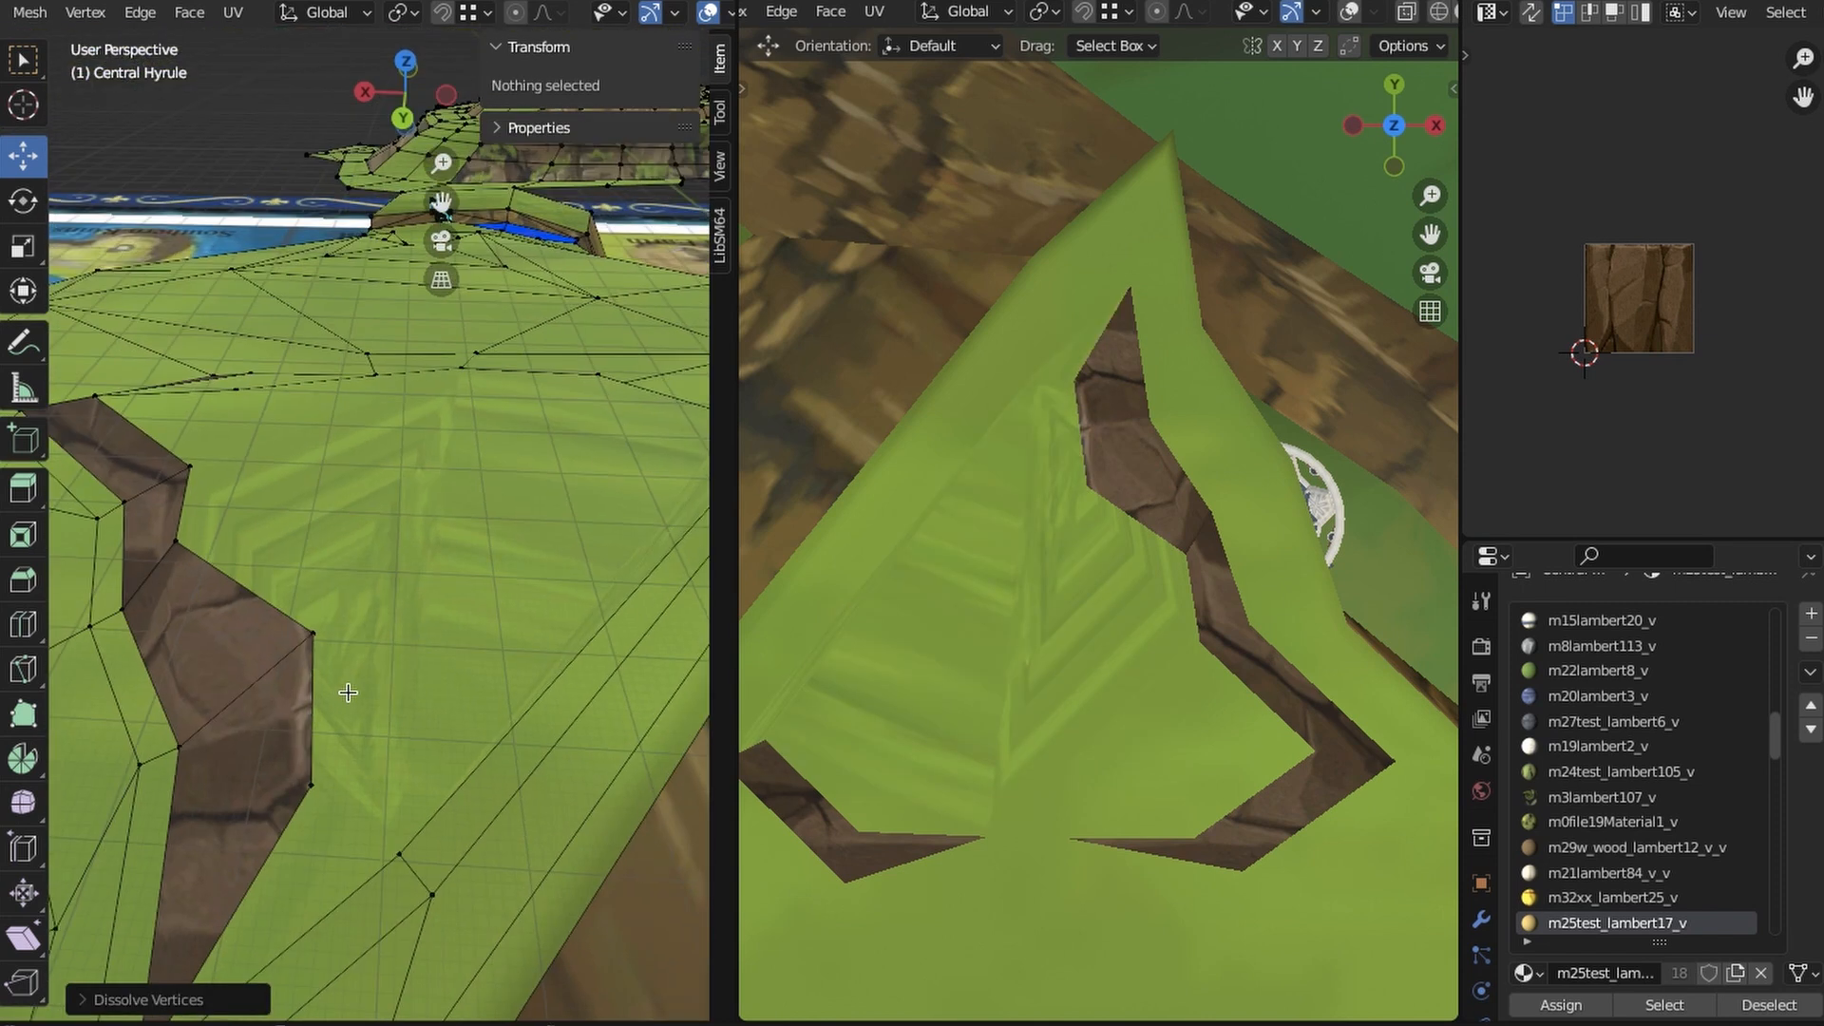
left_click(399, 668)
right_click(399, 668)
left_click(476, 529)
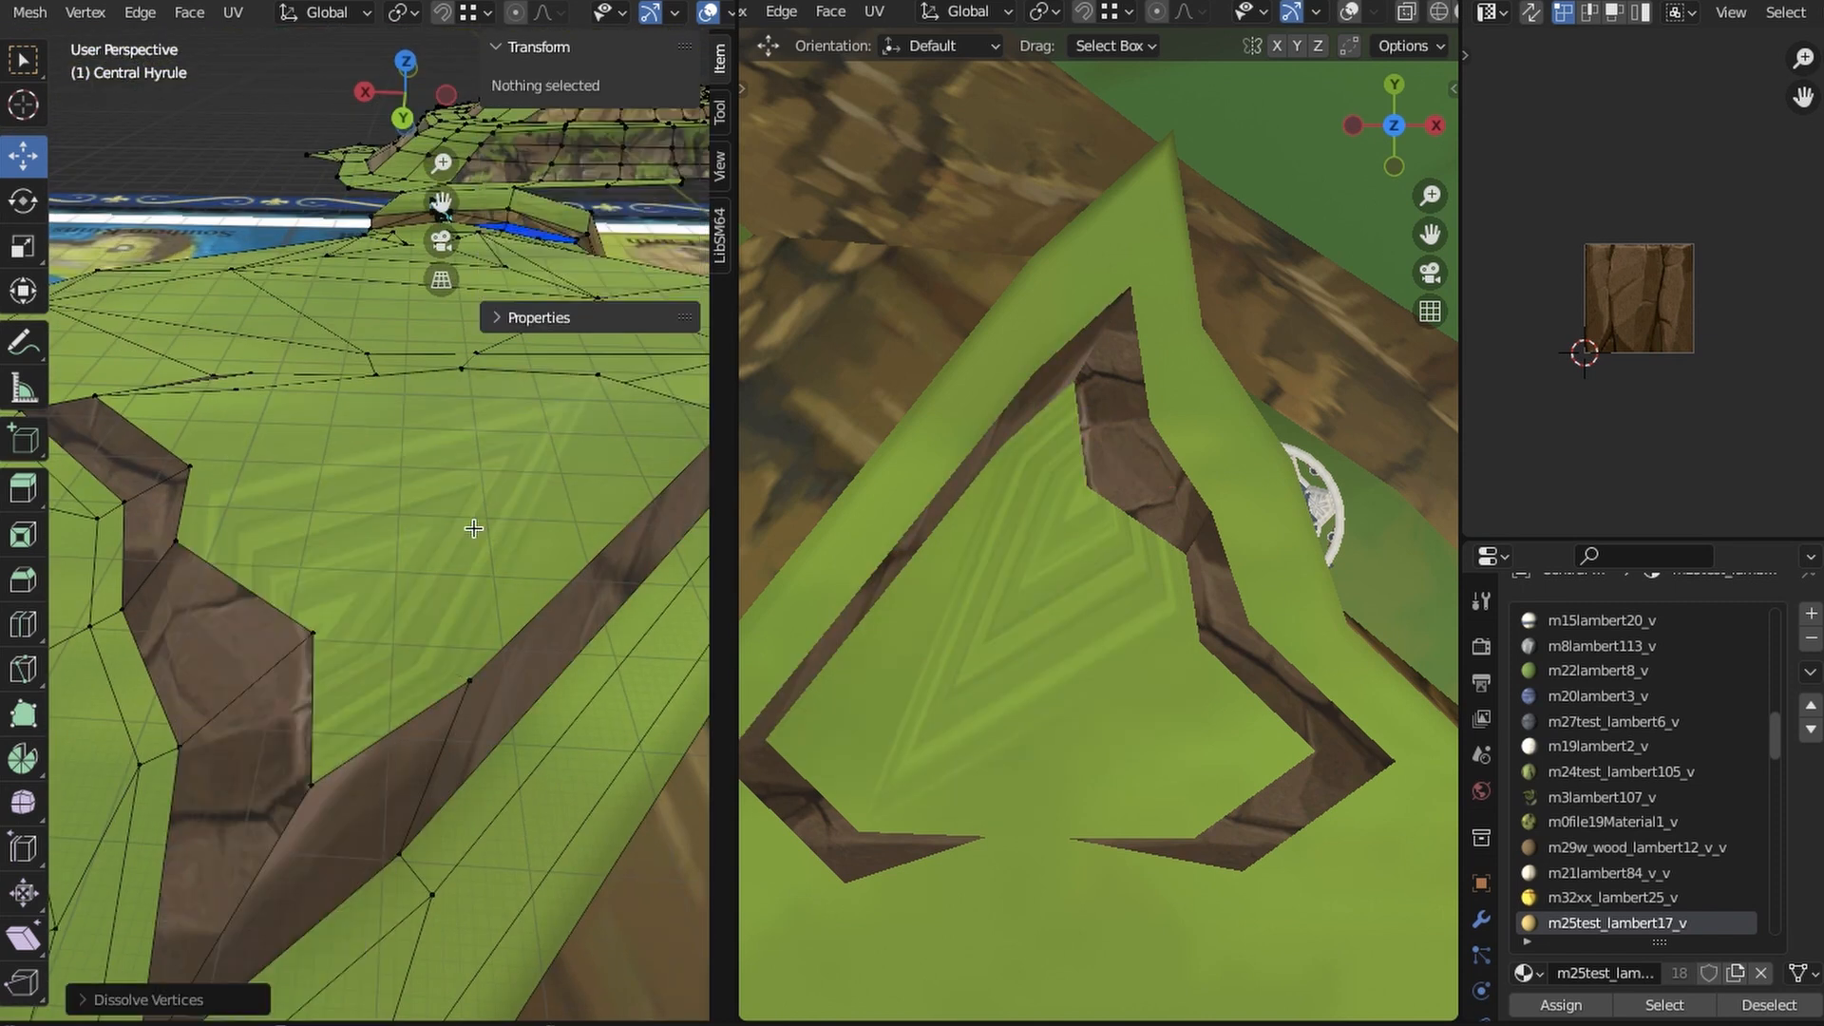
middle_click_drag(476, 529, 582, 640)
left_click(384, 661)
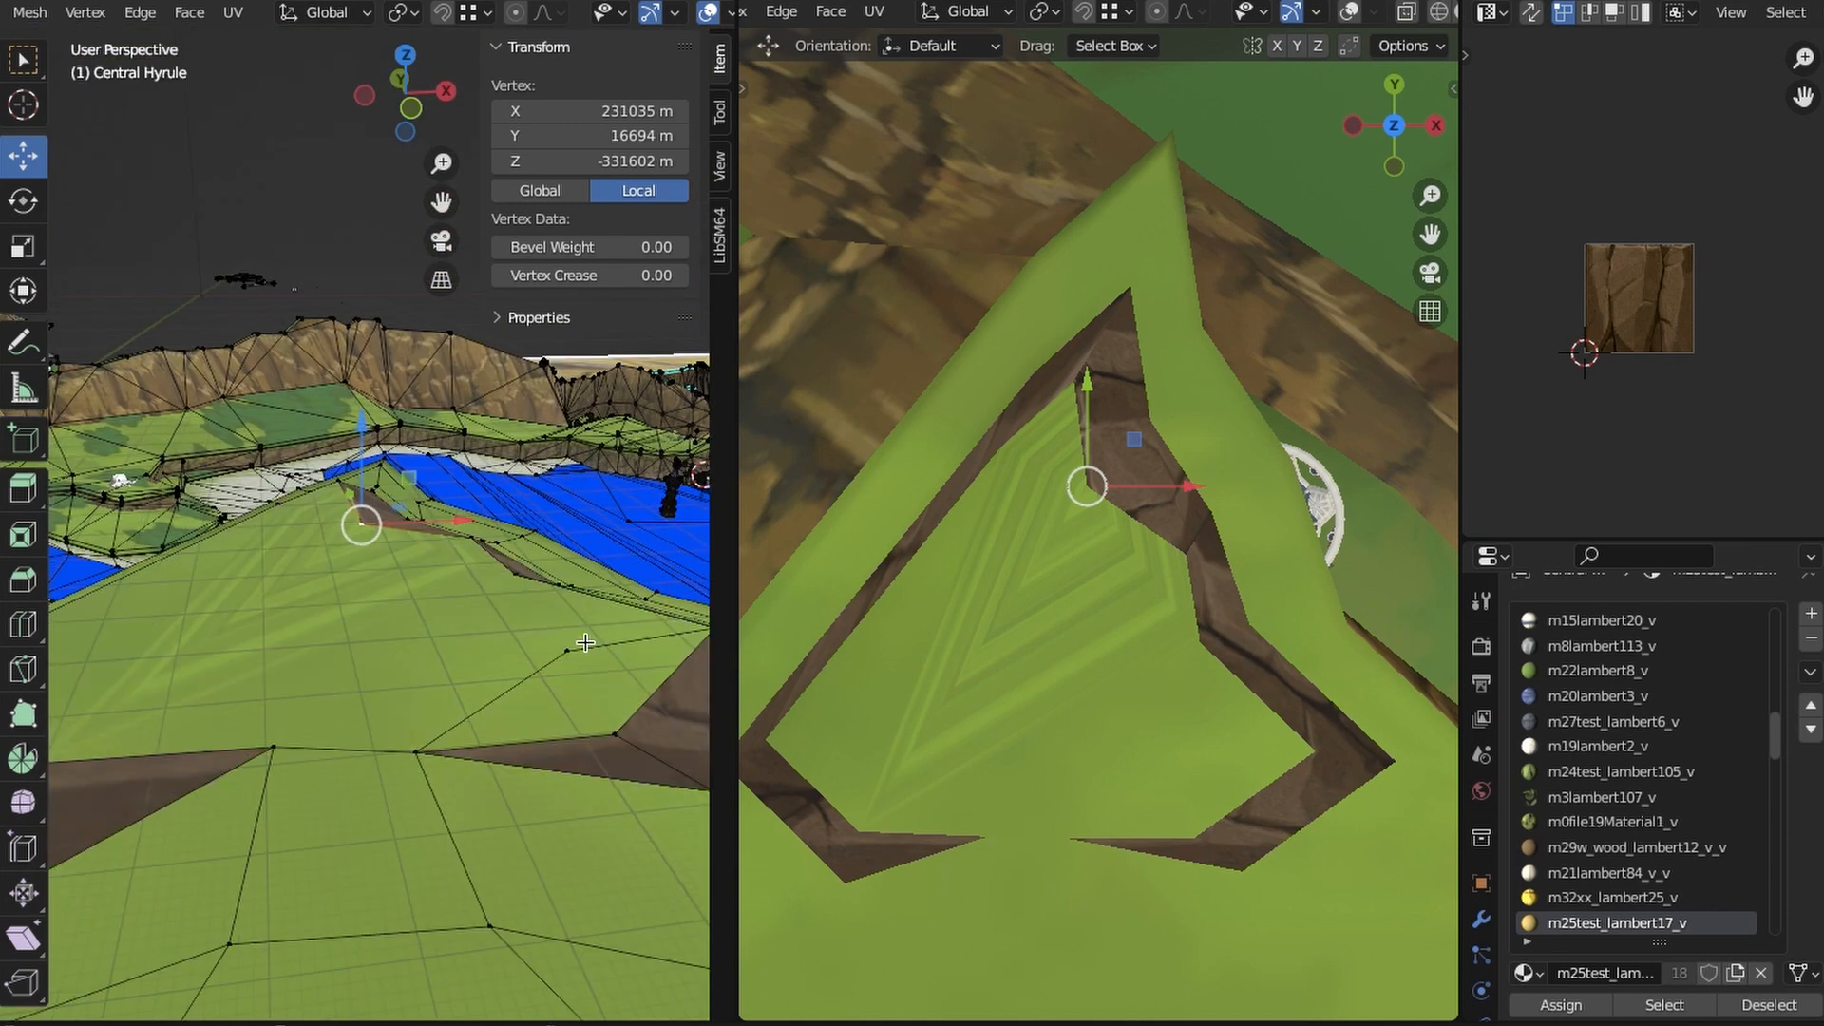
right_click(583, 640)
left_click(513, 988)
- Connect the rock border's inner corner vertices across the grass to the vertices at its open end
middle_click_drag(436, 590, 320, 723)
left_click(320, 723)
left_click(354, 423, "shift")
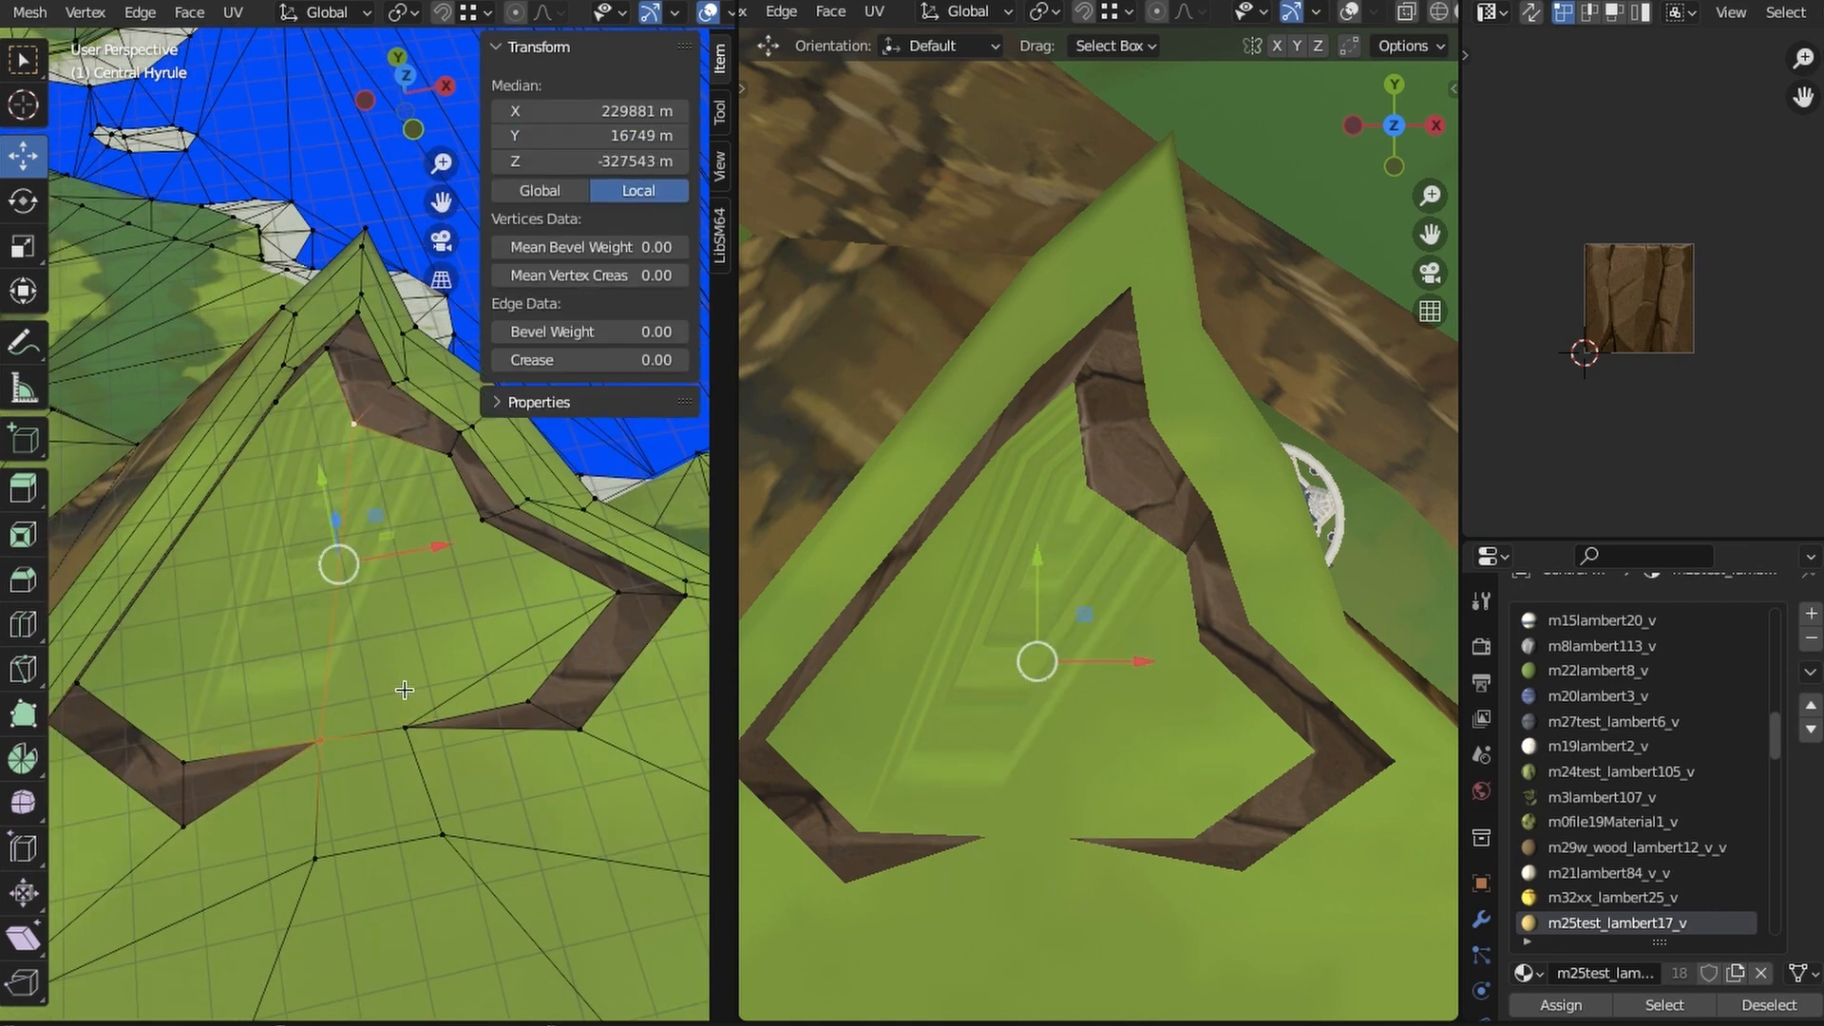
key("j")
left_click(483, 520)
mouse_move(482, 521)
middle_mouse_down()
mouse_move(390, 494)
mouse_move(288, 639)
mouse_move(456, 623)
mouse_move(439, 590)
middle_mouse_up()
key("z")
left_click(623, 589)
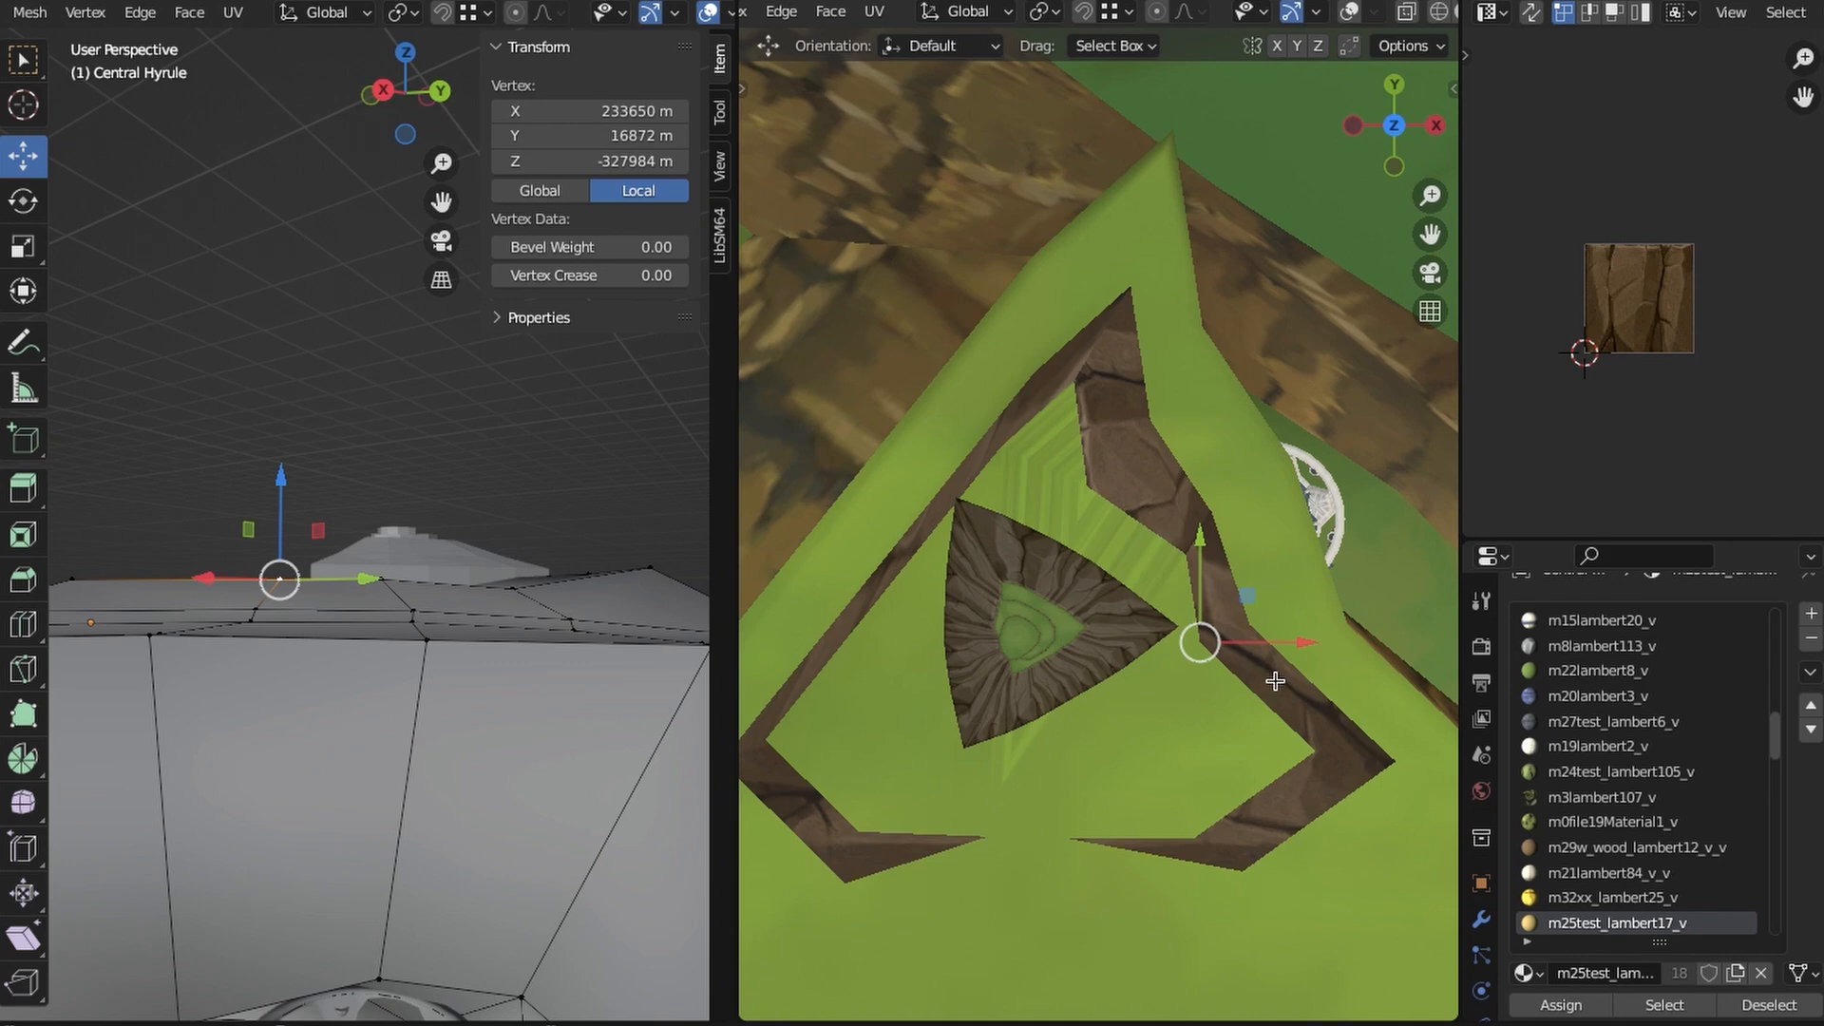
- Toggle the Regions of Hyrule and Islands collections in the map's top view to compare the triangular island with the summit
middle_click_drag(1274, 680, 1121, 817)
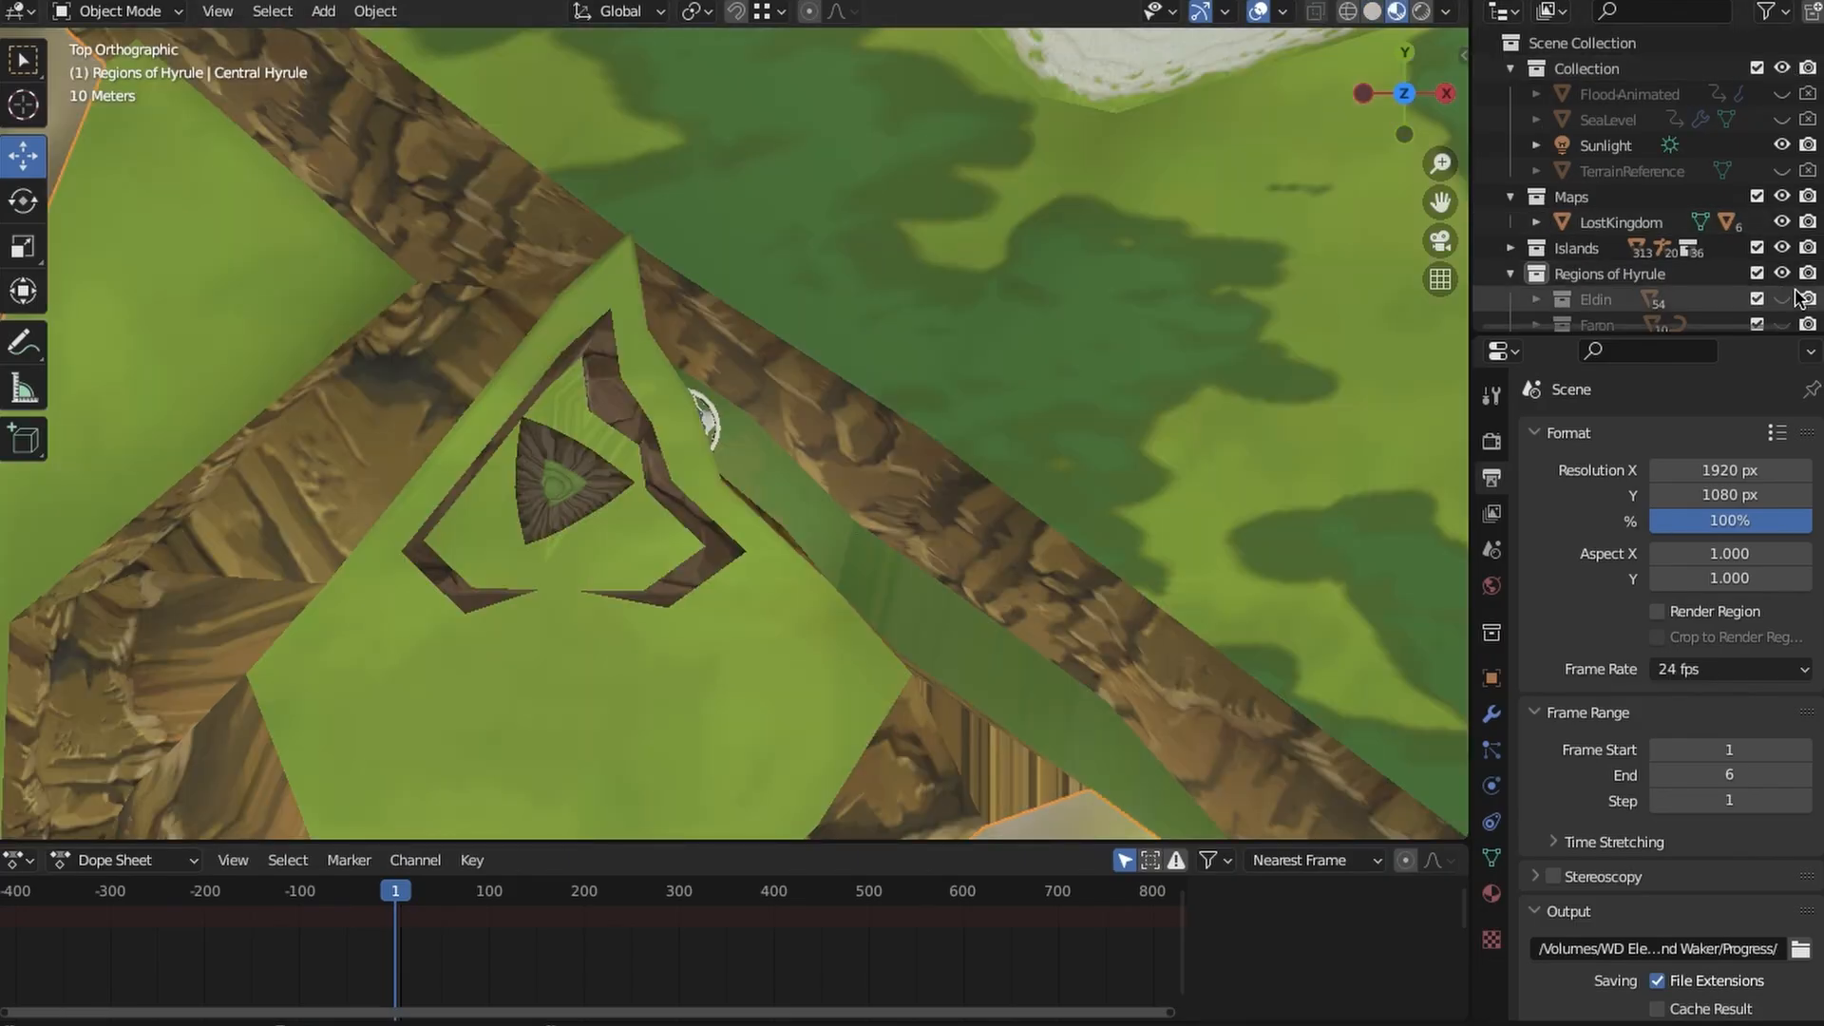
left_click(1786, 273)
left_click(1787, 248)
left_click(1786, 248)
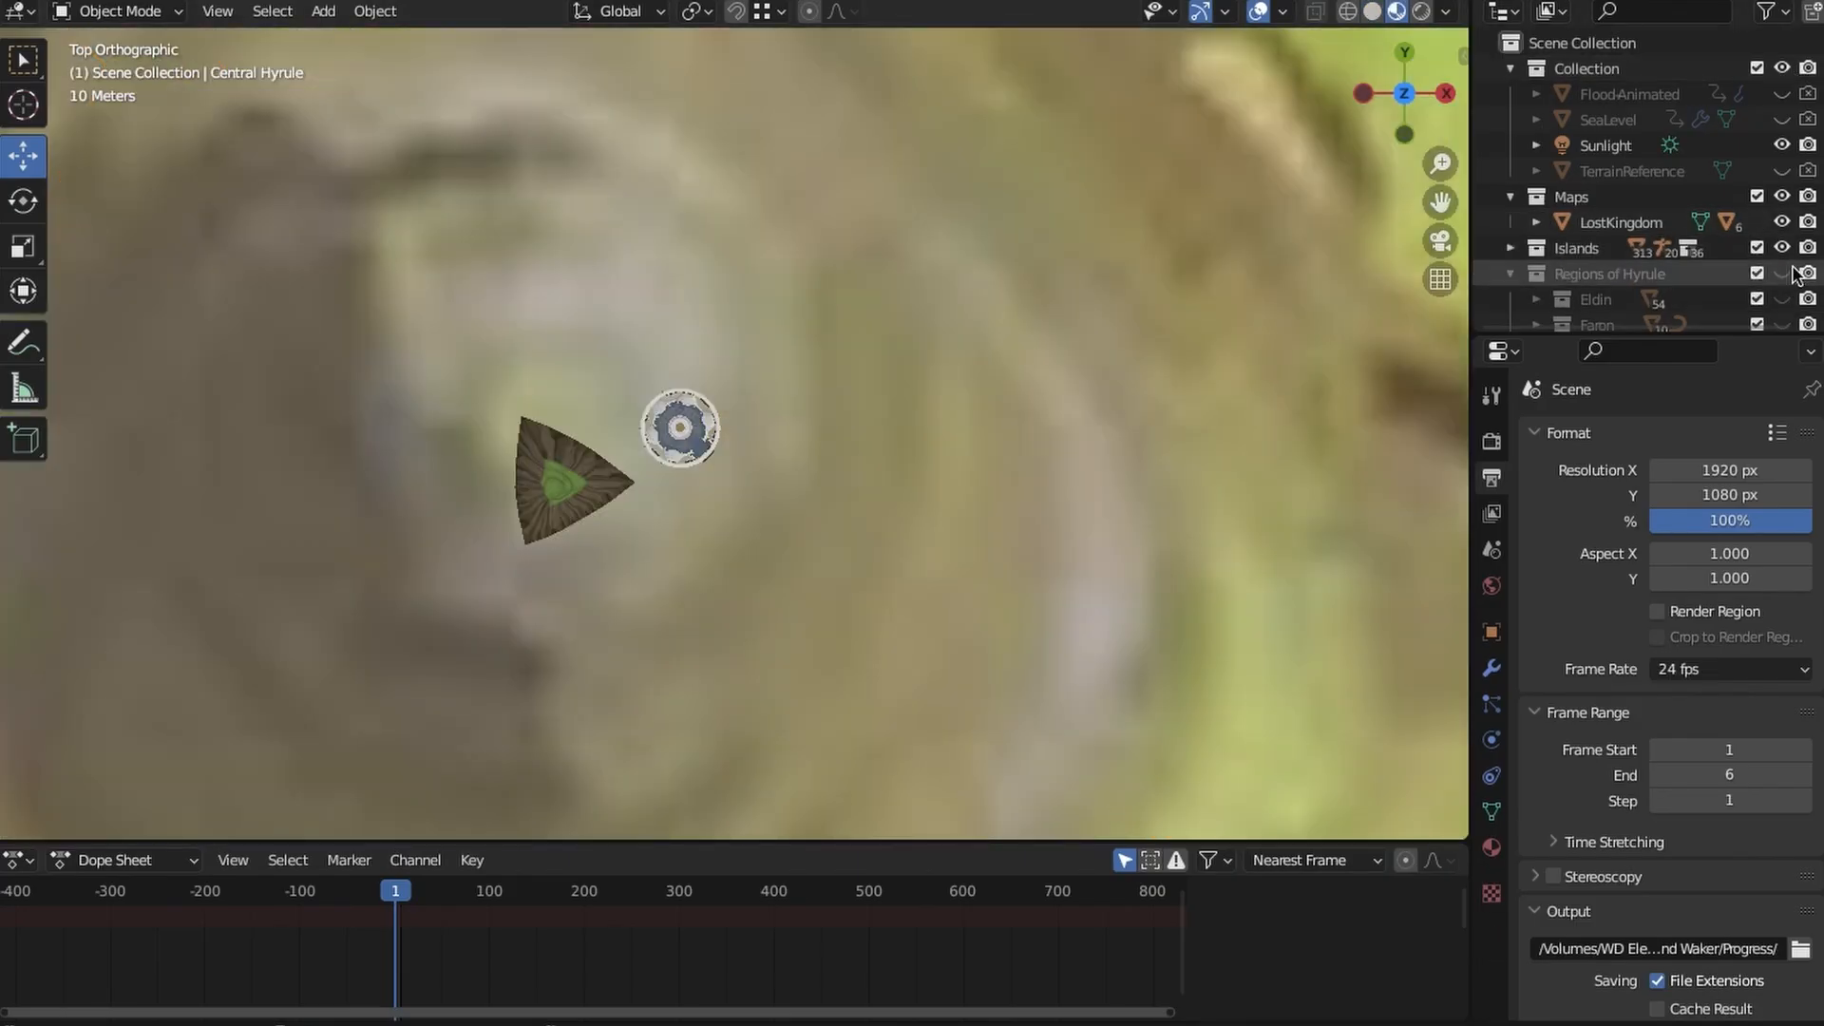
left_click(1786, 274)
left_click(1786, 274)
left_click(1786, 248)
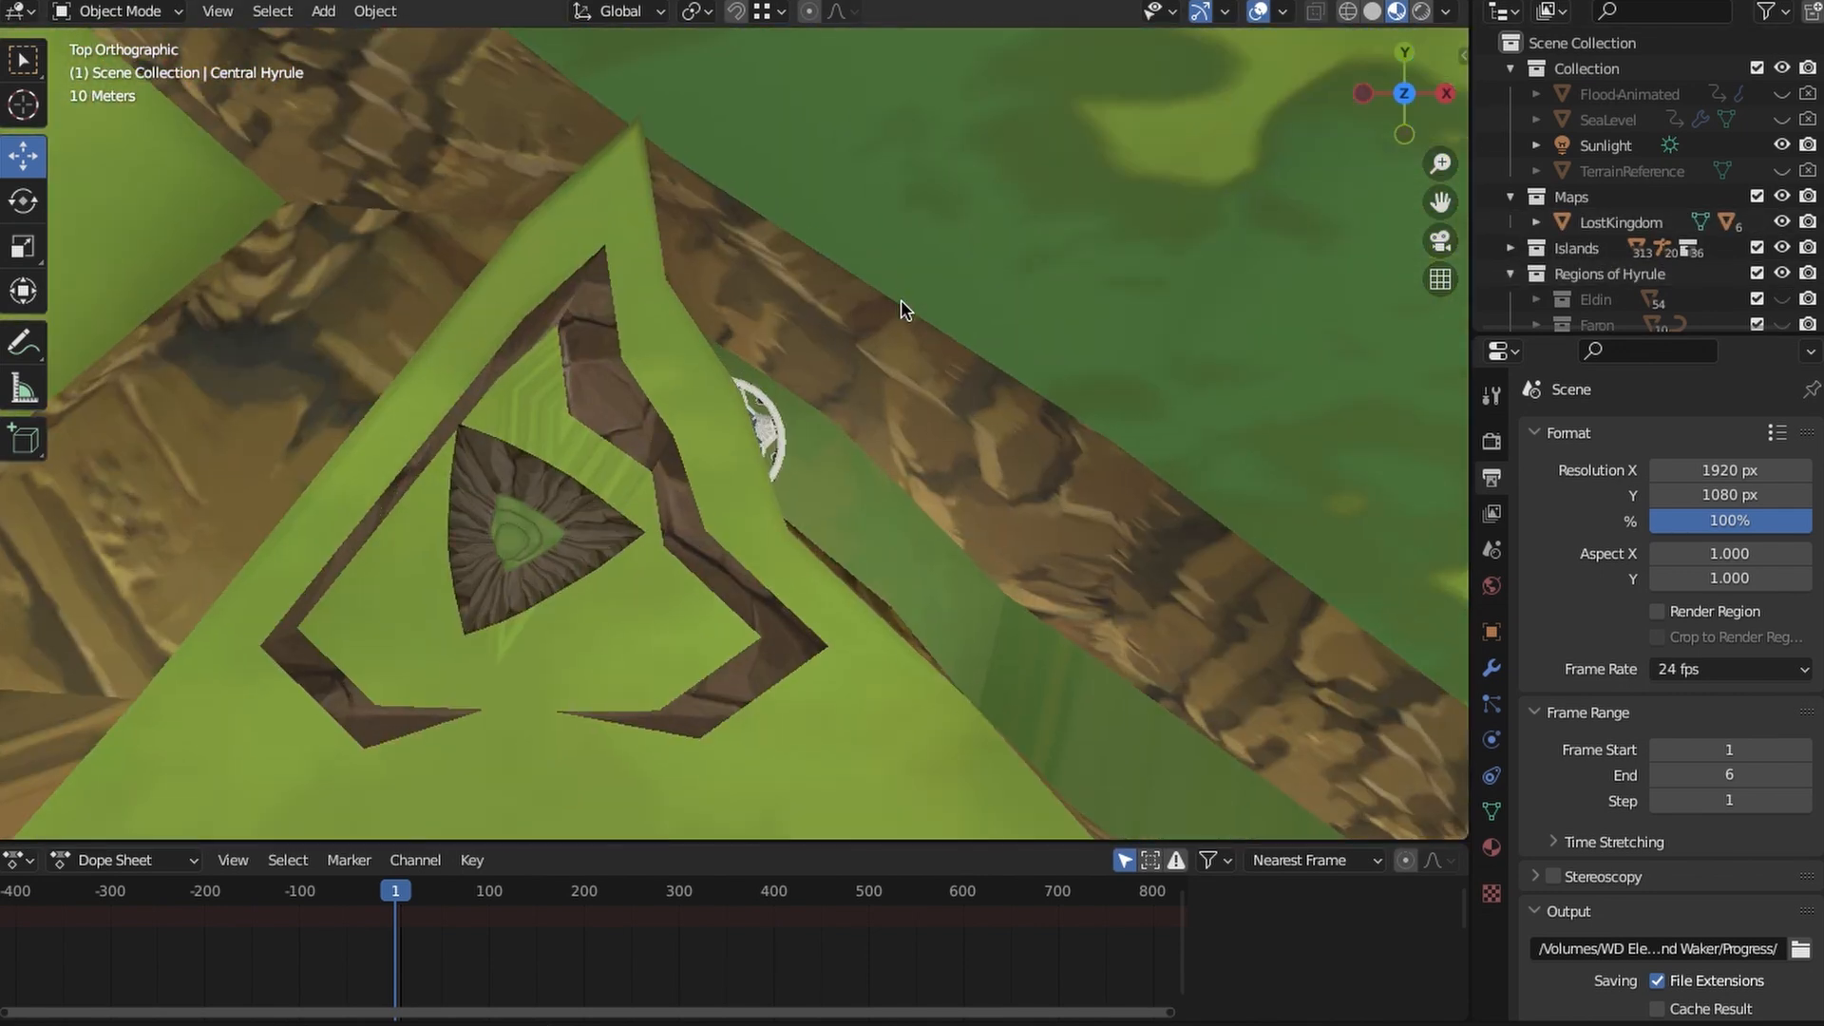
scroll(739, 368, "down", 5)
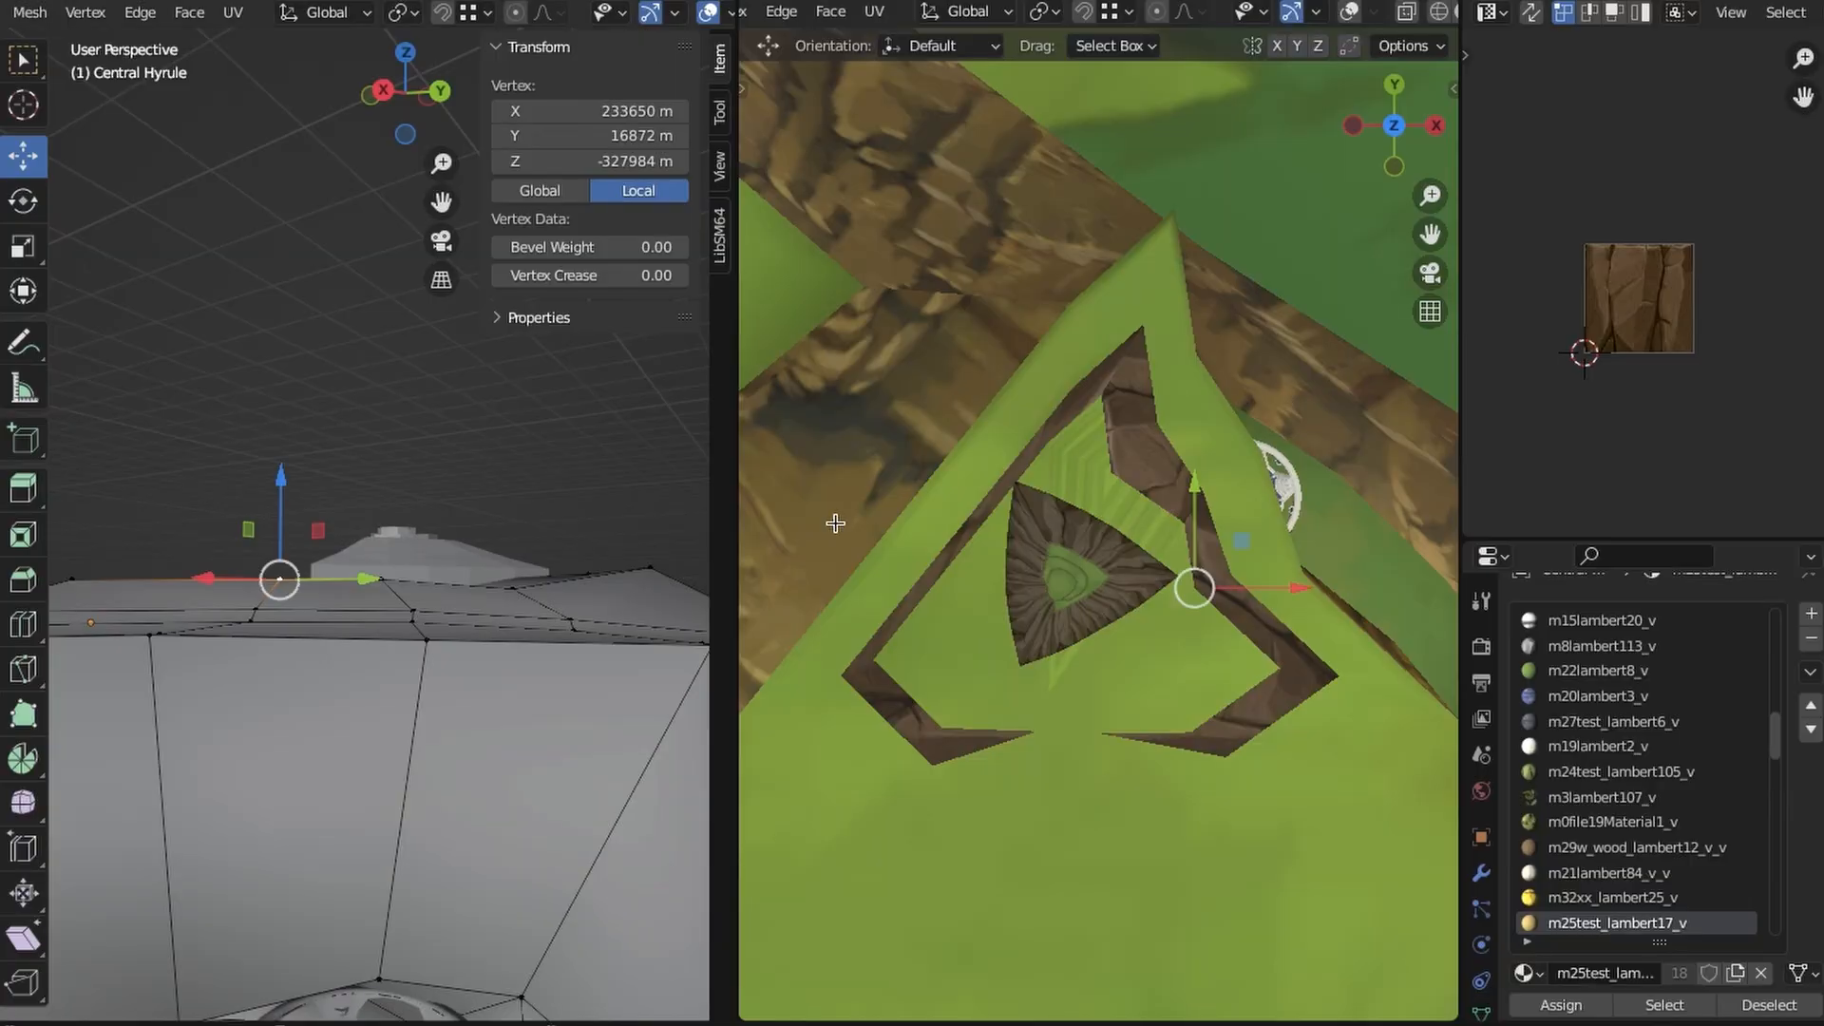
- From above, move the upper west vertices of the summit's rock border outward, away from the triangular island
left_click(373, 734)
left_click(406, 53)
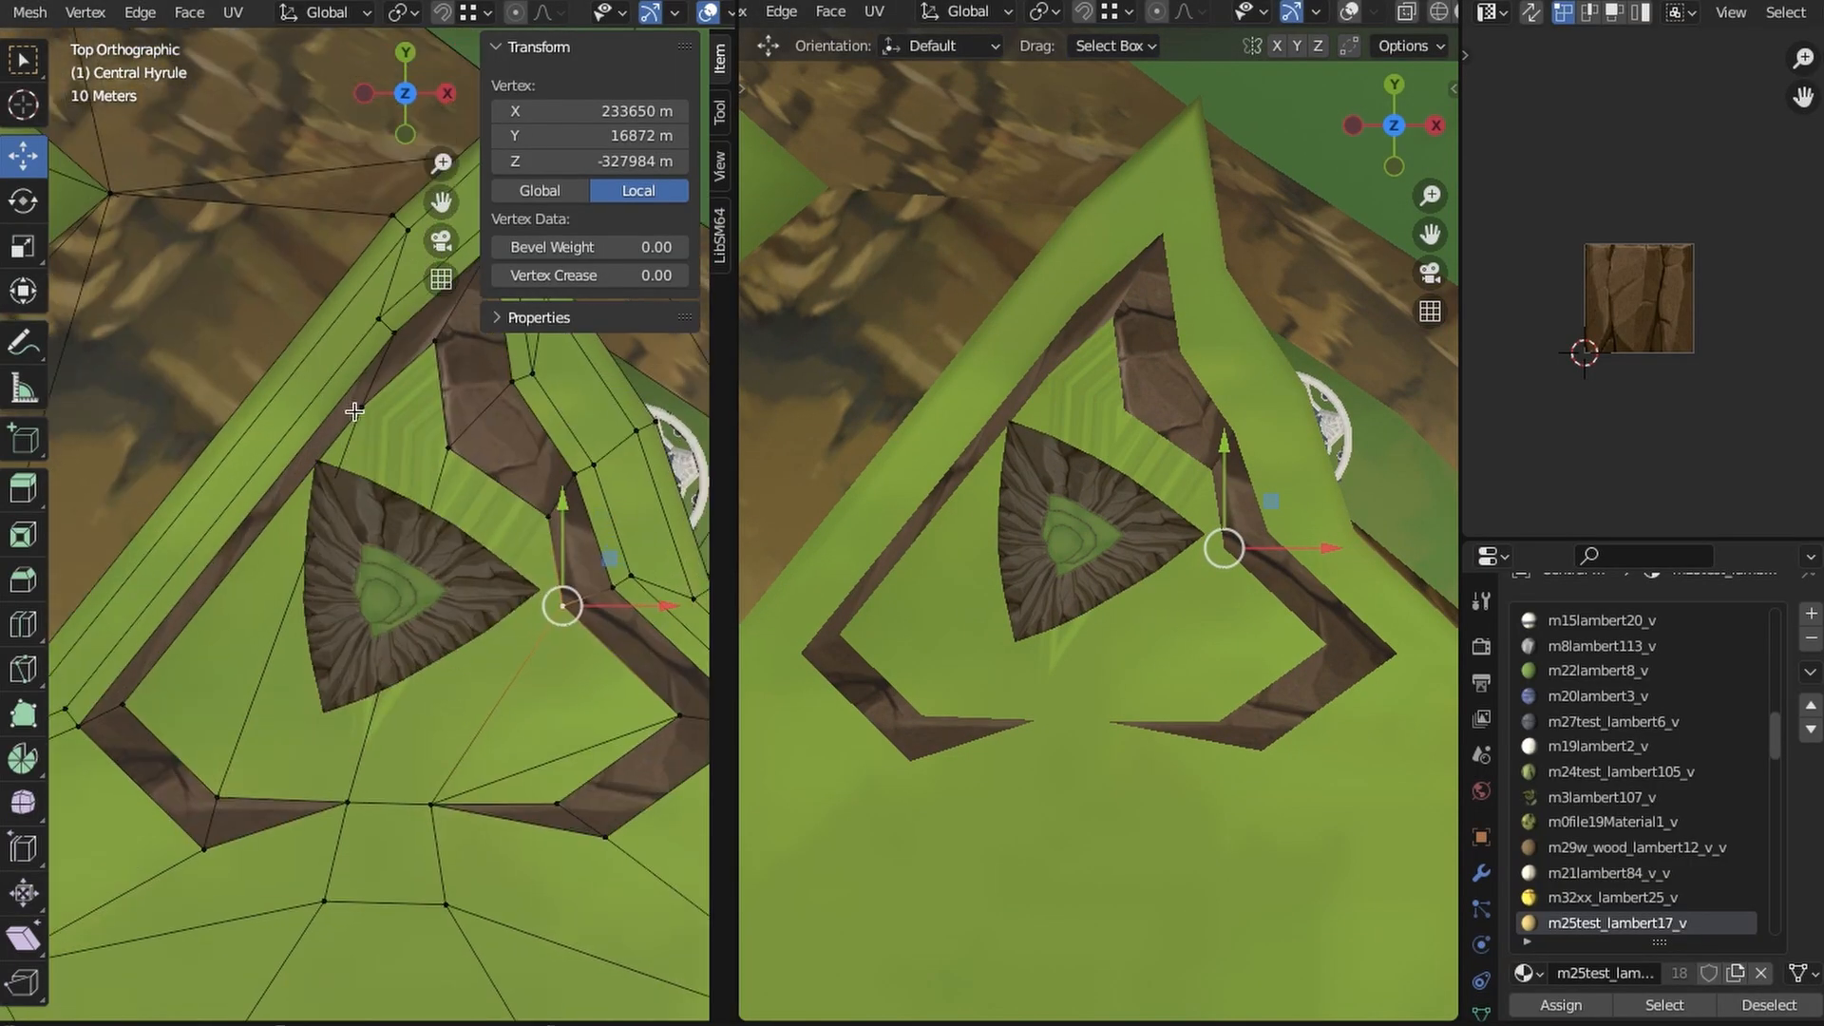
left_click(395, 333, "shift")
left_click(379, 320, "shift")
middle_click_drag(337, 511, 269, 569, "shift")
left_click_drag(415, 404, 391, 402)
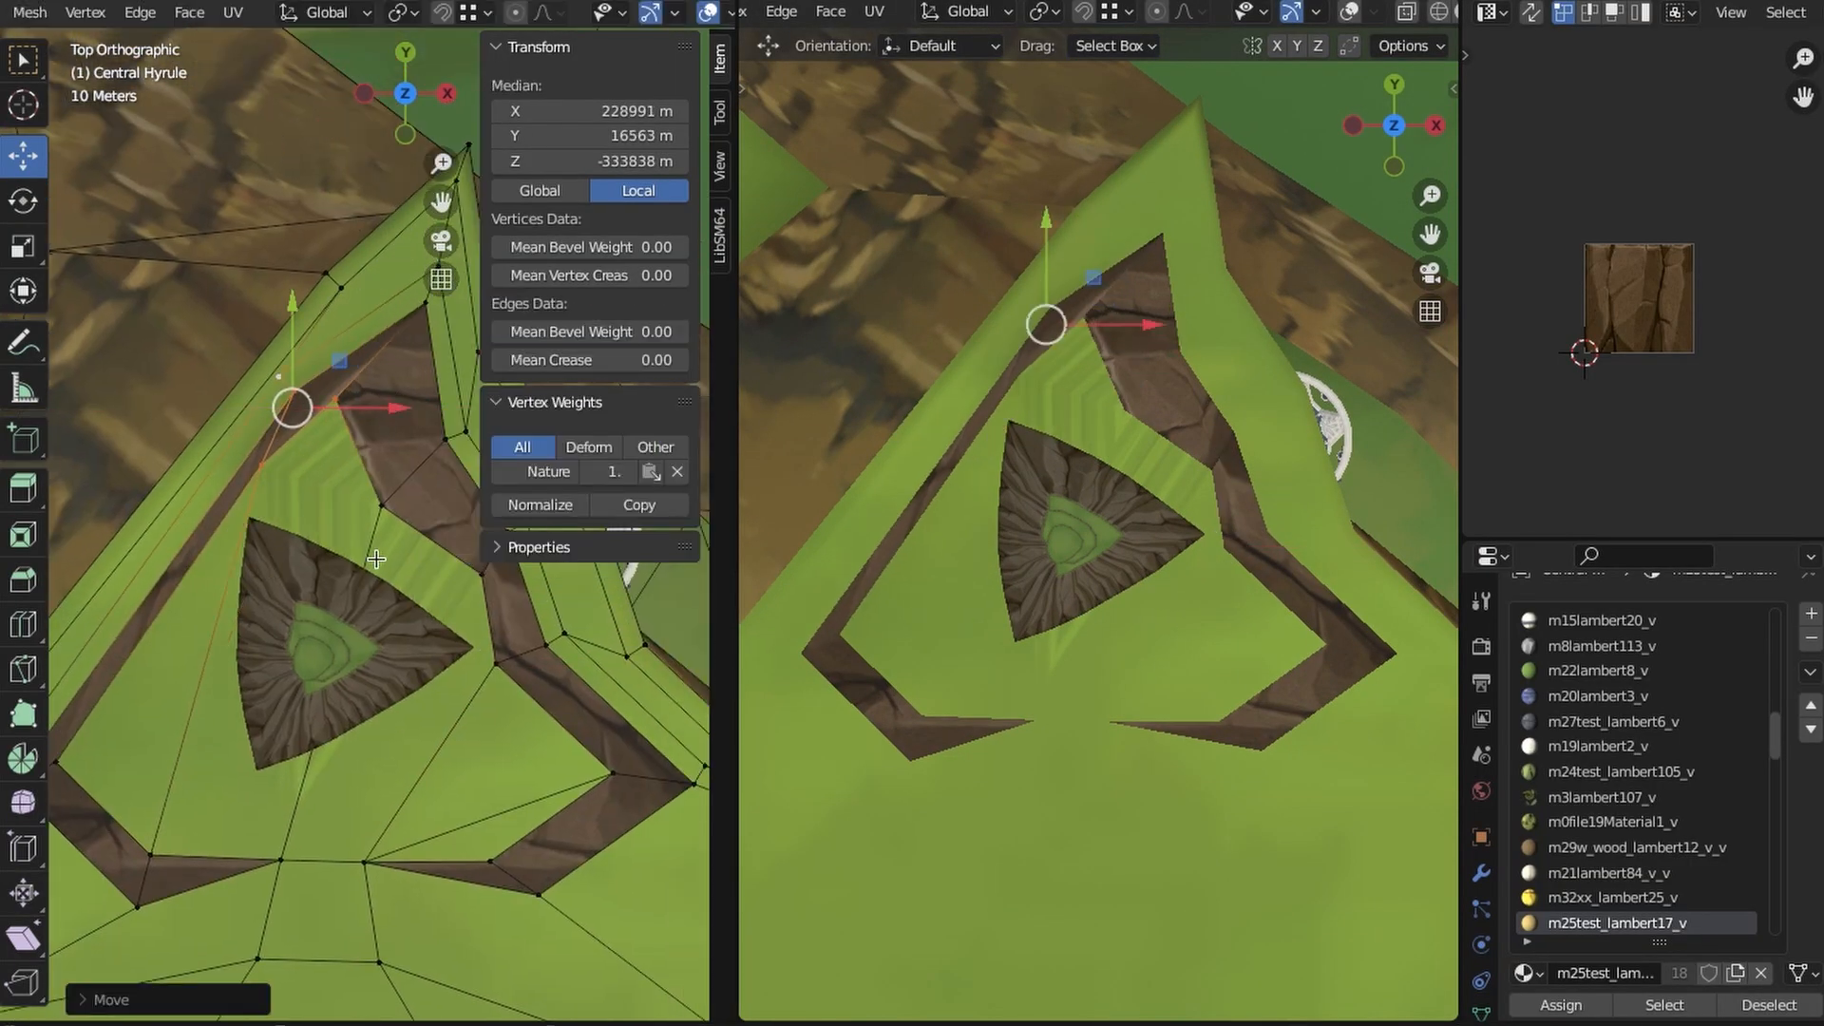
left_click(382, 511)
scroll(380, 518, "down", 1)
middle_click_drag(376, 532, 413, 481, "shift")
- Move the rock border's southern end vertices on both sides of the gap closer to the triangular island
left_click(335, 733, "shift")
left_click(226, 771, "shift")
left_click_drag(247, 608, 250, 568)
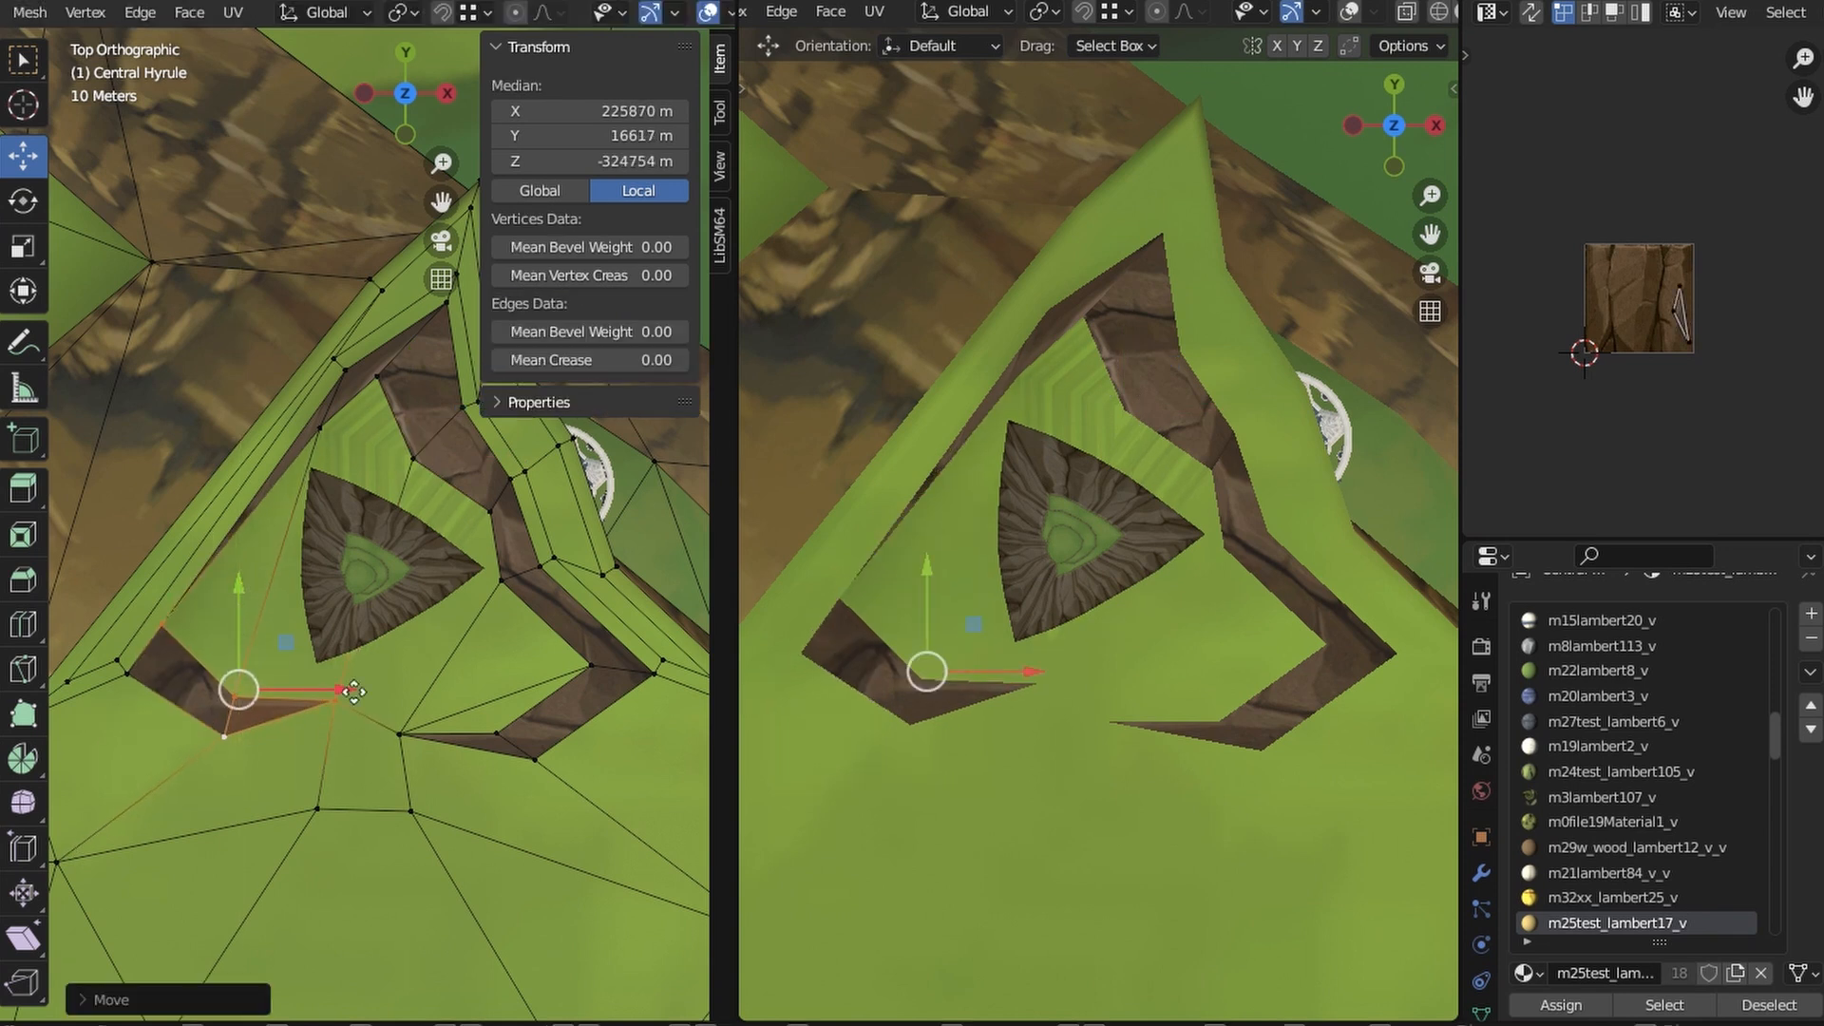
left_click(496, 836)
middle_click_drag(578, 815, 477, 841, "shift")
left_click(312, 840)
left_click(301, 762, "shift")
left_click(397, 761, "shift")
left_click(440, 787, "shift")
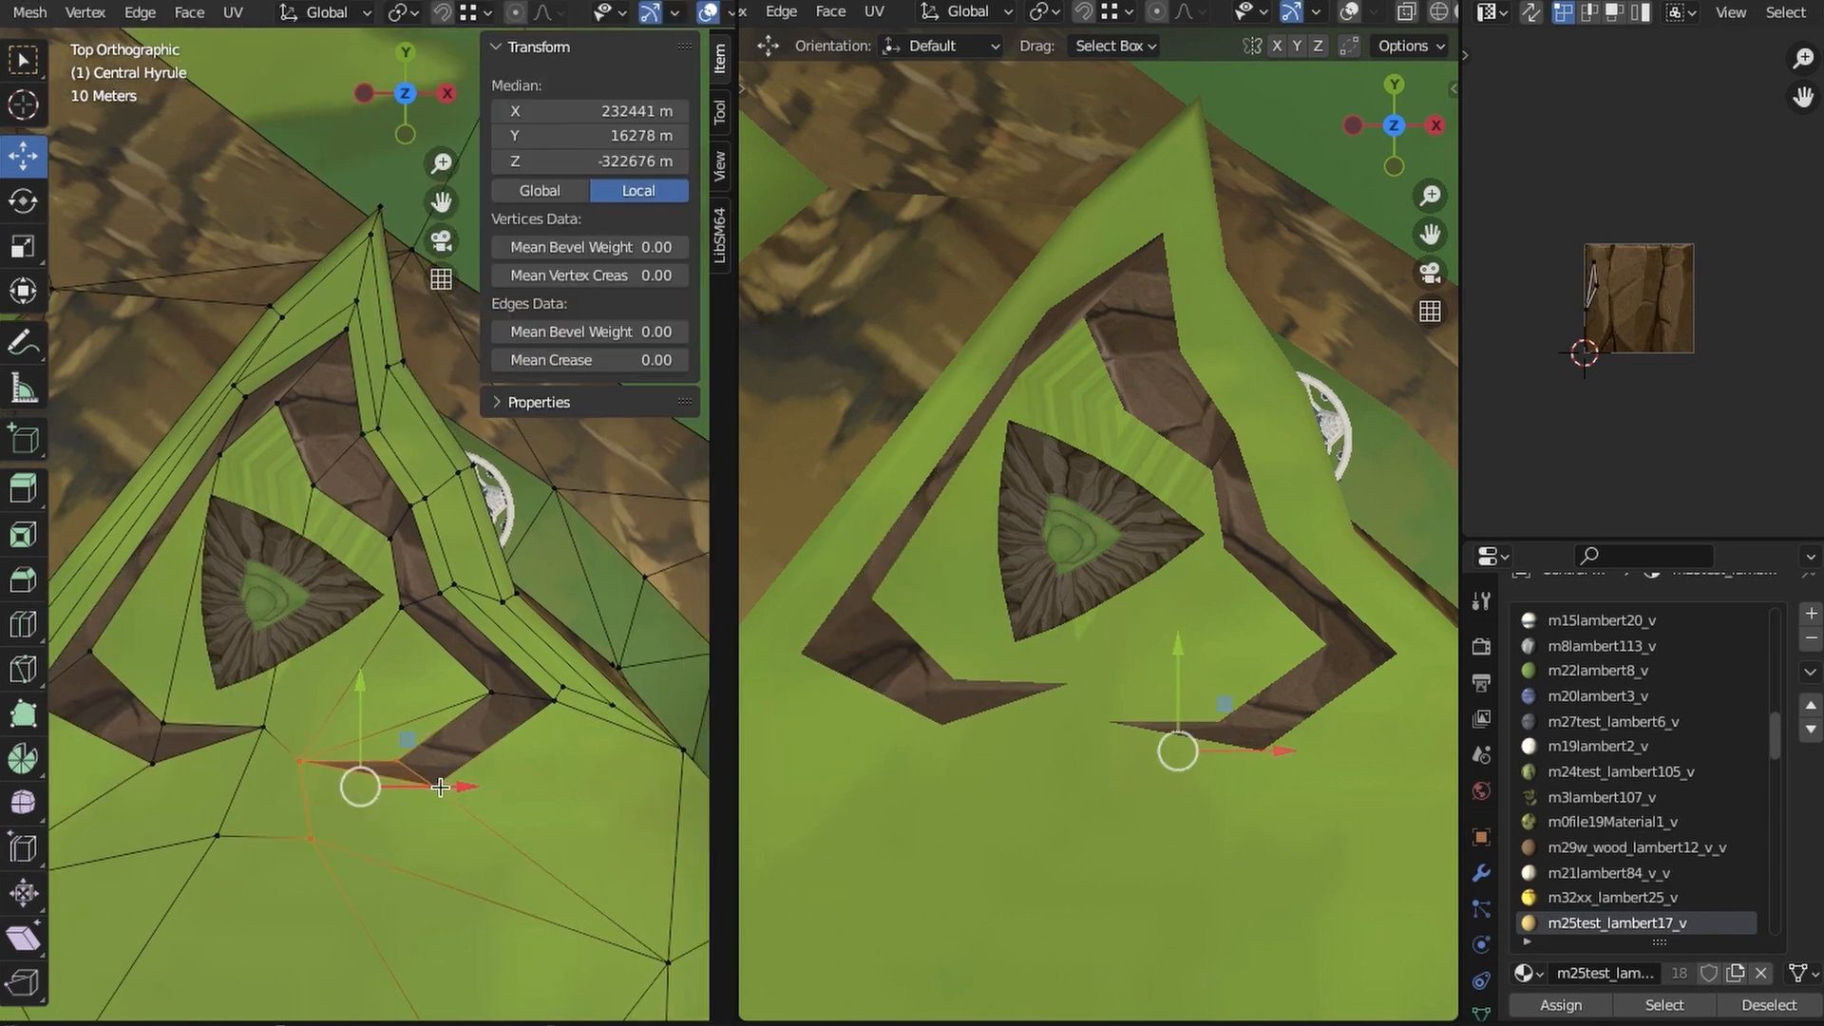
left_click_drag(458, 763, 455, 763)
left_click(317, 701)
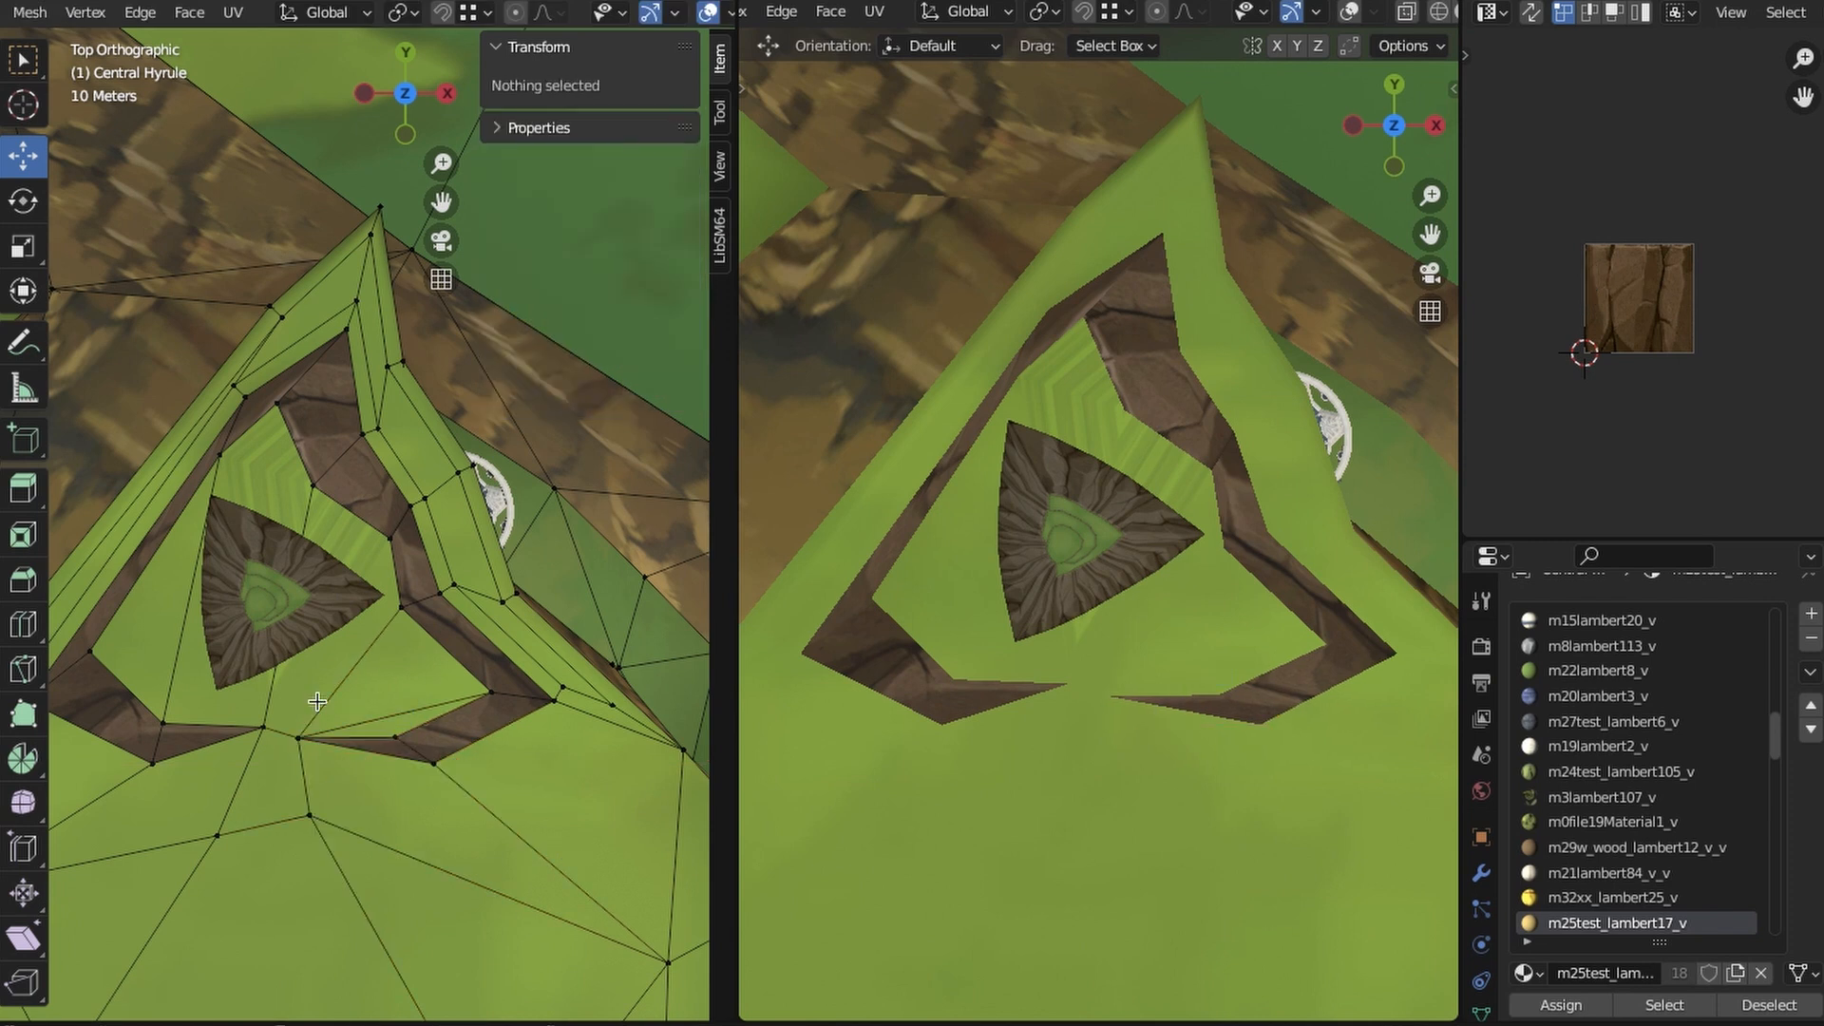
- Examine the reshaped summit from several sides and the mesh wireframe over the pavilion from above
middle_click_drag(317, 700, 591, 682, "shift")
left_click(173, 729)
left_click_drag(173, 729, 172, 727)
left_click(248, 791)
middle_click_drag(504, 327, 391, 541, "shift")
left_click(371, 495)
scroll(390, 541, "up", 2)
left_click_drag(438, 498, 332, 632)
left_click(394, 561)
mouse_move(394, 561)
middle_mouse_down()
mouse_move(551, 533)
mouse_move(437, 722)
middle_mouse_up()
scroll(473, 773, "down", 4)
left_click(408, 74)
scroll(435, 484, "up", 2)
key("z")
scroll(472, 635, "up", 6)
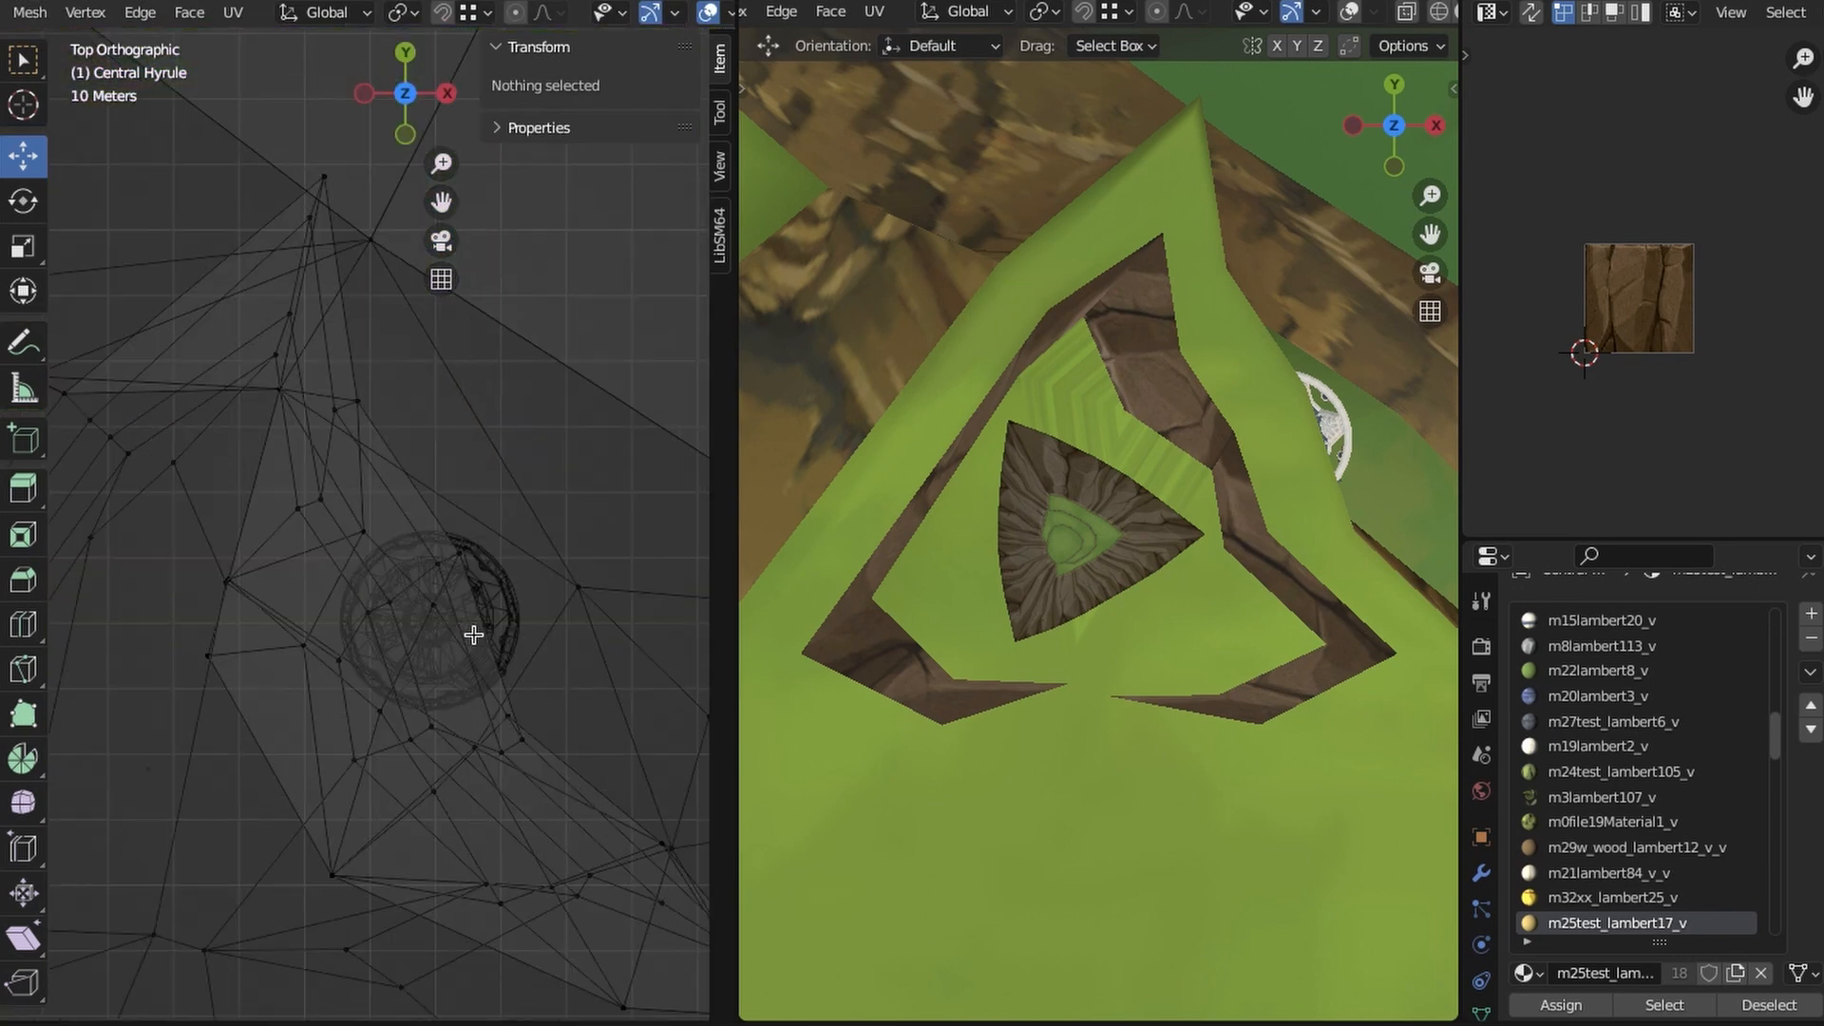
- Inset the long grass face above the pavilion and delete its inner face to open a roof hole
key("z")
left_click(486, 667)
scroll(485, 667, "up", 1)
left_click(286, 479)
left_click(387, 400, "shift")
left_click(520, 792, "shift")
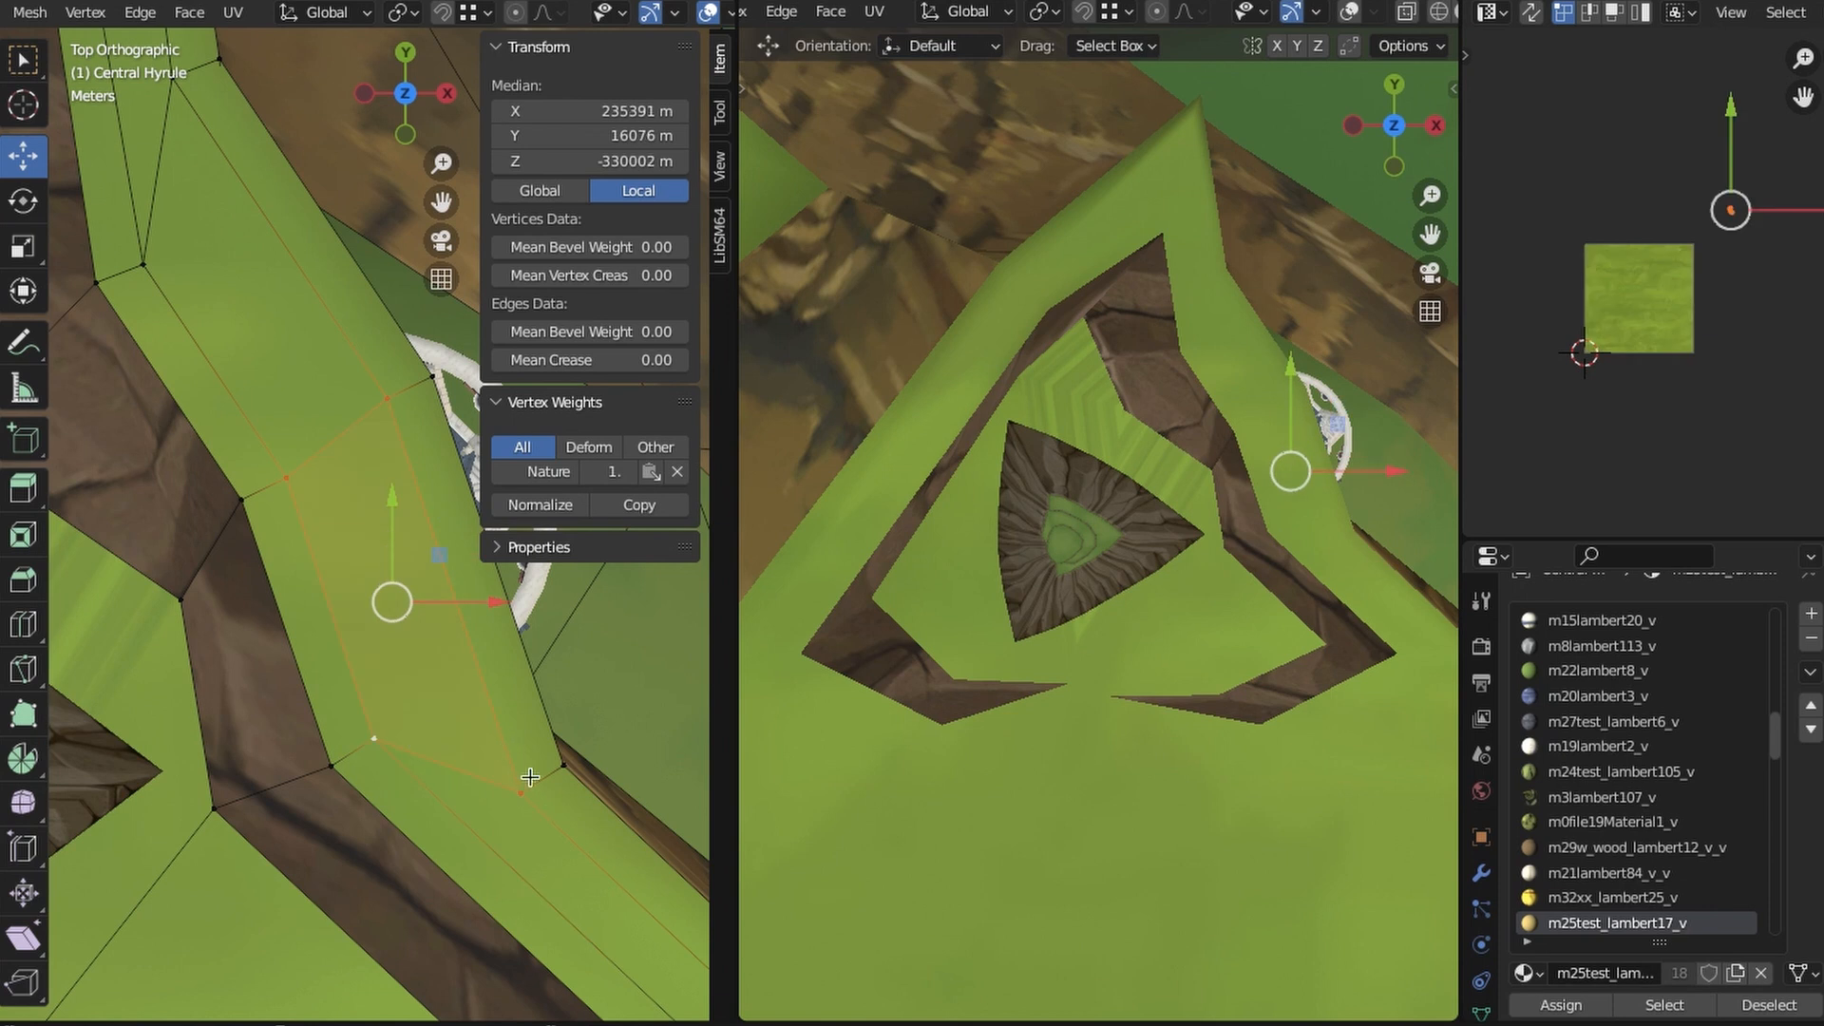
key("i")
key("ctrl+z")
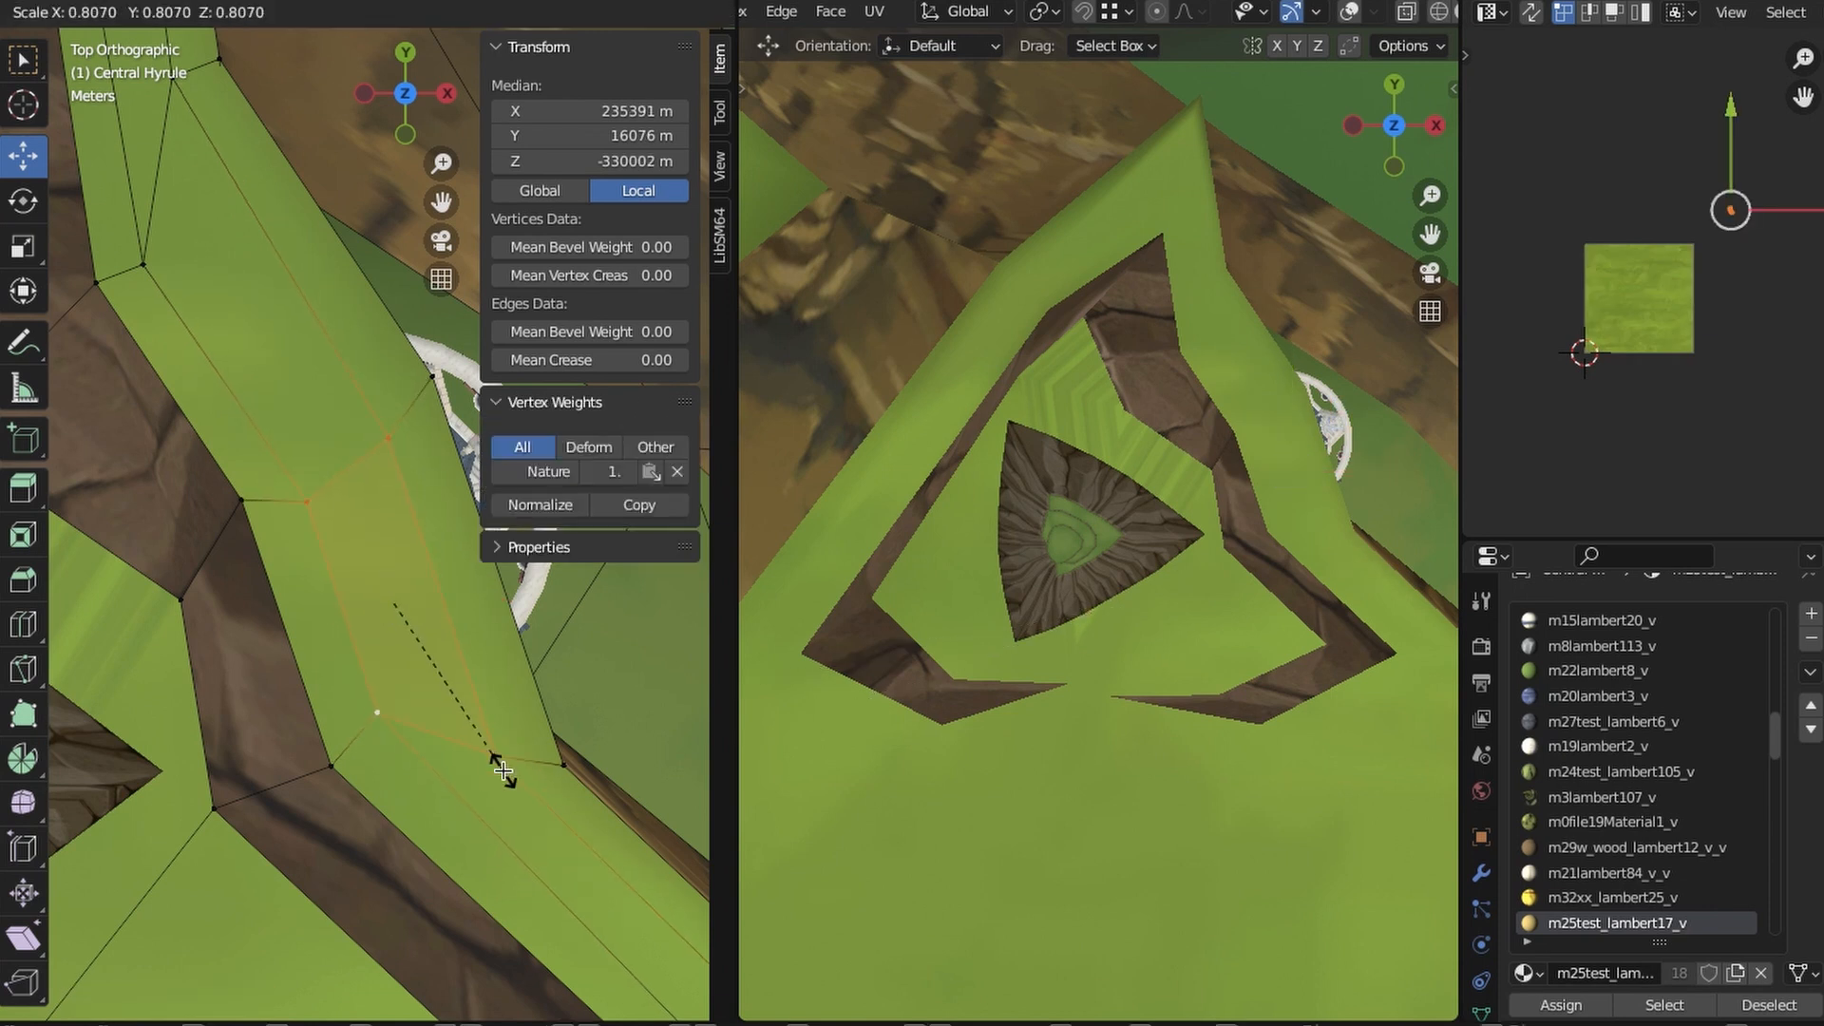
key("i")
left_click(523, 775)
key("x")
left_click(524, 777)
- Reposition the roof hole's corners in wireframe to form a small square over the pavilion's centre
key("z")
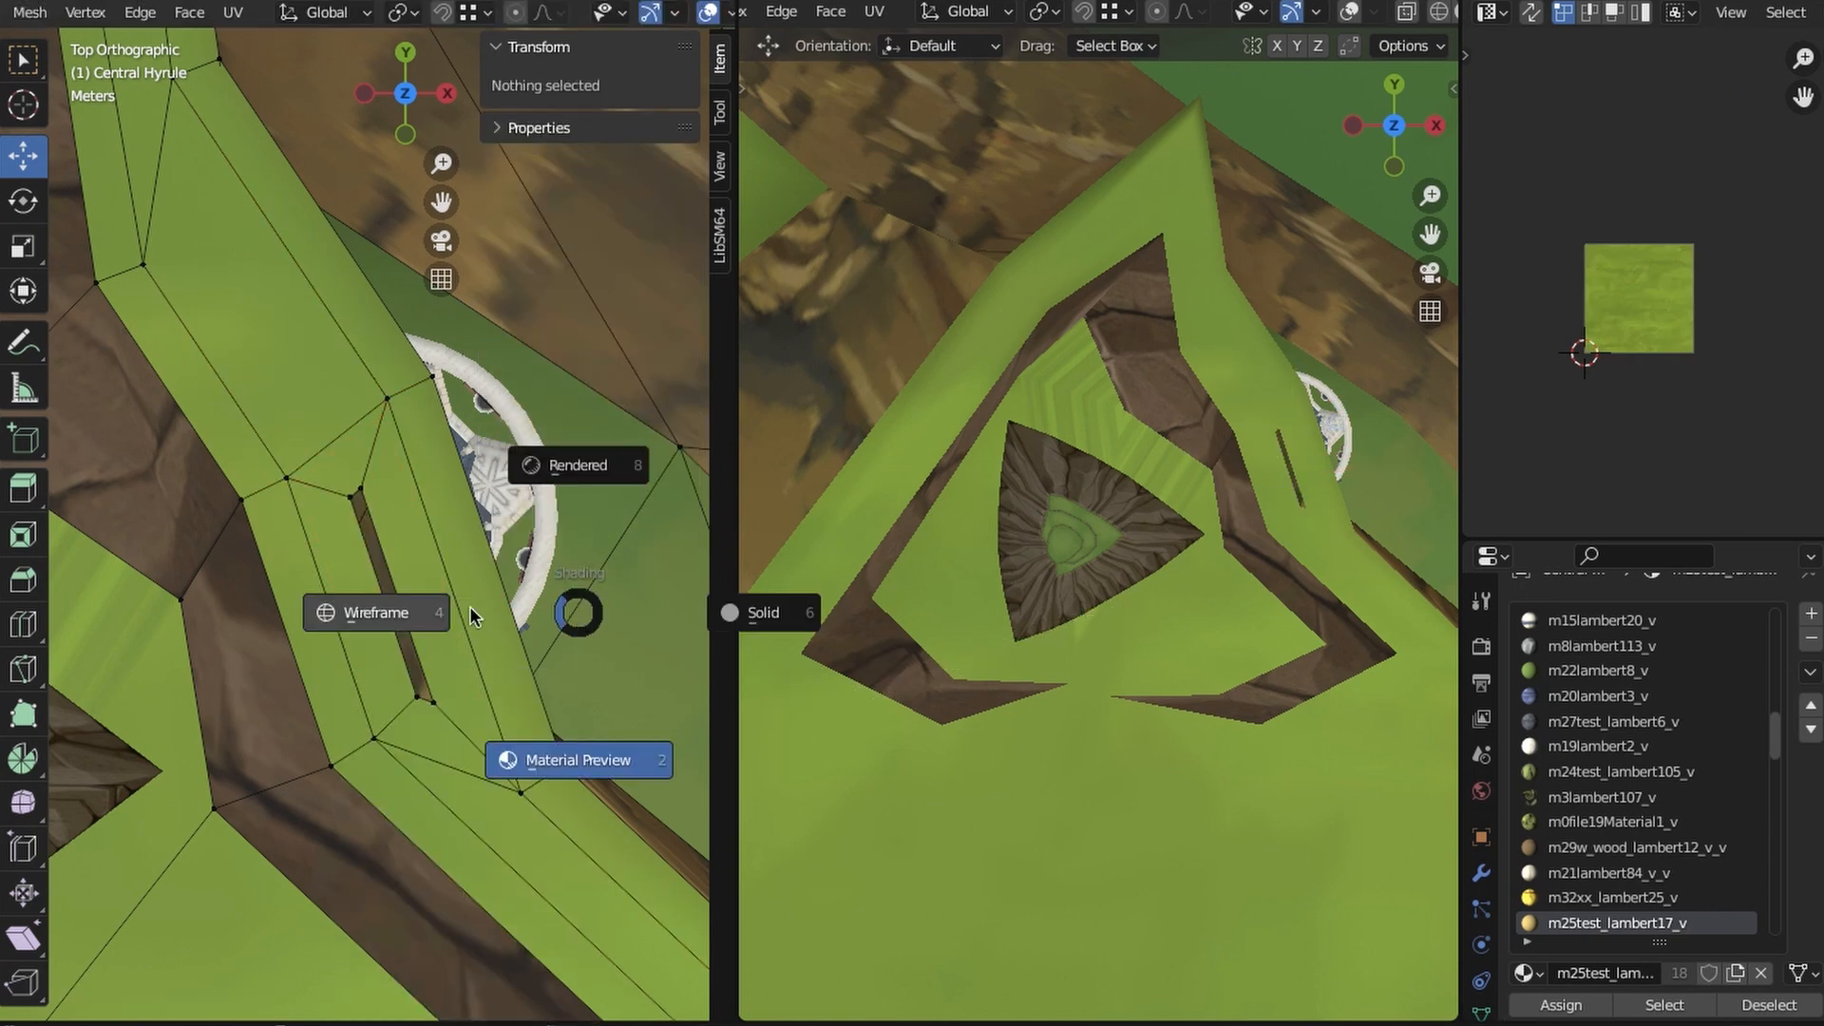
left_click(467, 613)
left_click(342, 503)
left_click_drag(338, 500, 365, 494)
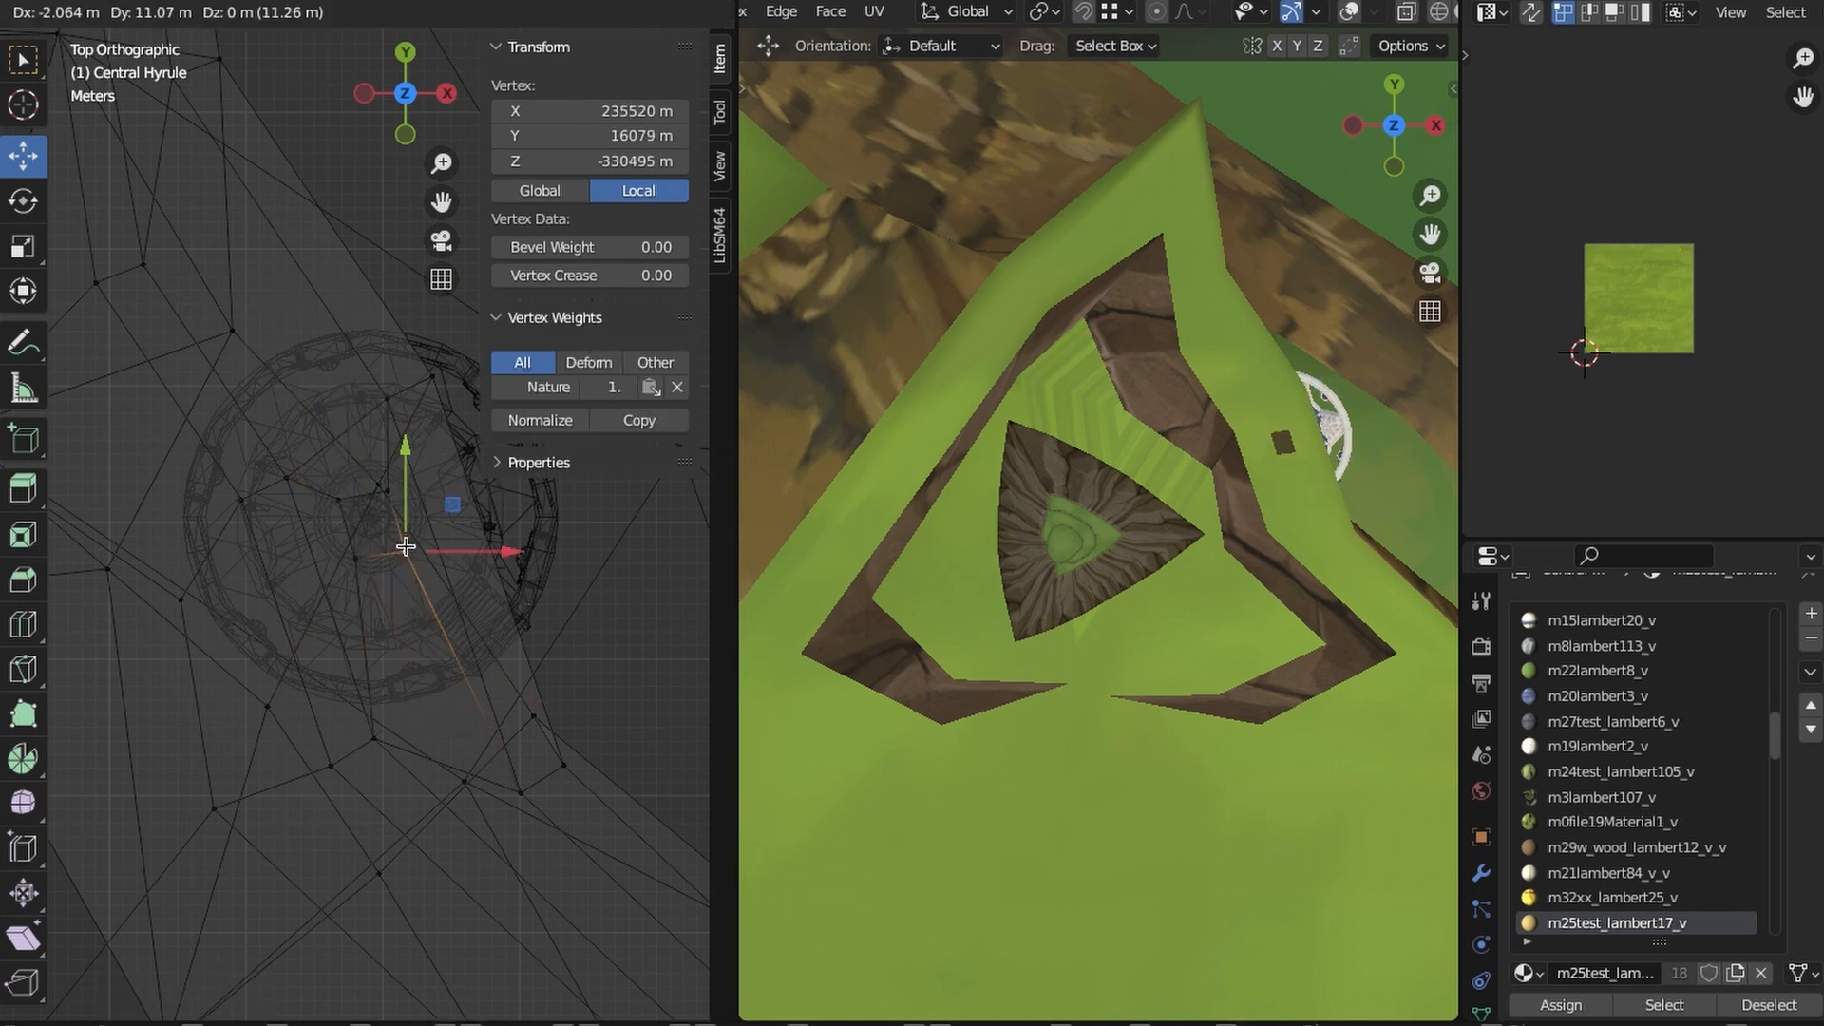
left_click_drag(405, 546, 407, 548)
key("shift+z")
middle_click_drag(407, 550, 437, 593, "shift")
scroll(437, 595, "up", 1)
- Scale the square roof hole's four corners and subdivide its edges
left_click(421, 597)
left_click(394, 608)
left_click(449, 588, "alt")
mouse_move(486, 697)
middle_mouse_down("shift")
mouse_move(475, 740)
mouse_move(440, 750)
mouse_move(450, 712)
mouse_move(460, 774)
middle_mouse_up("shift")
scroll(450, 741, "up", 4)
left_click(407, 57)
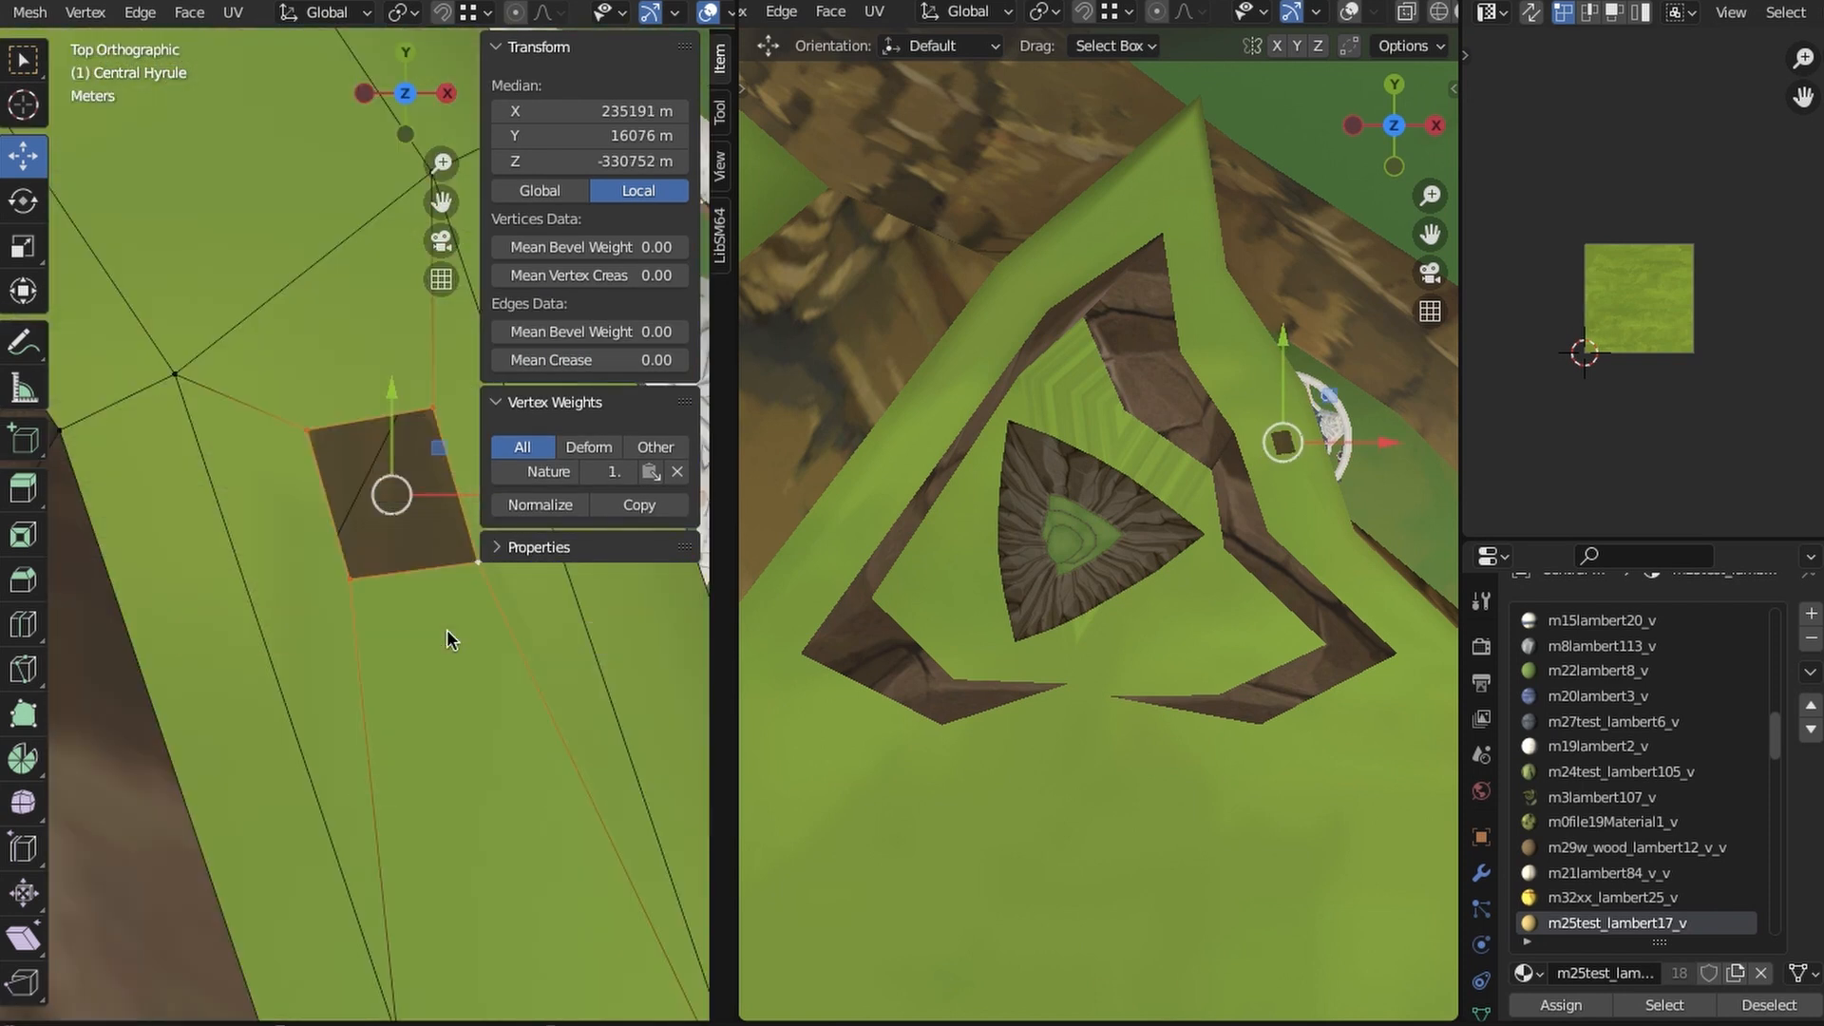
key("s")
left_click(557, 691)
middle_click_drag(558, 692, 513, 794, "shift")
left_click(139, 13)
left_click(169, 155)
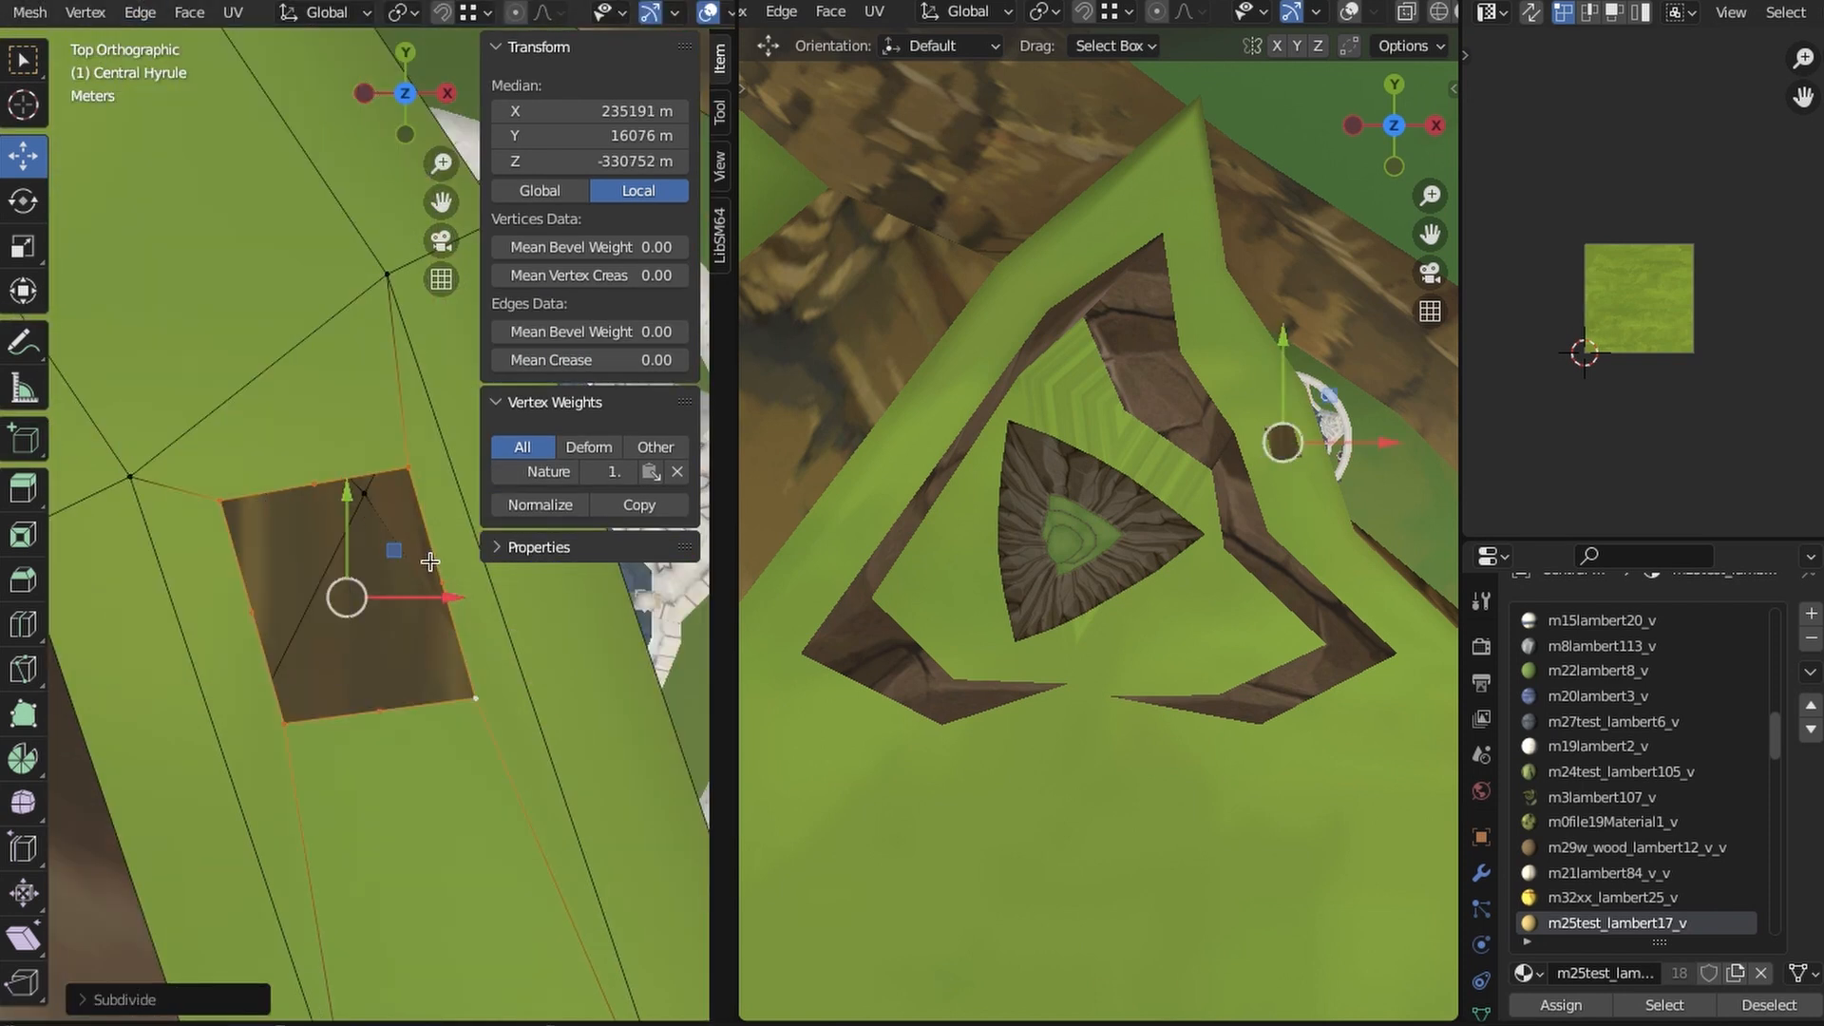
- Fill the roof hole with m23lambert9_v faces and pull its corners inward into an octagon
left_click_drag(1771, 745, 1789, 560)
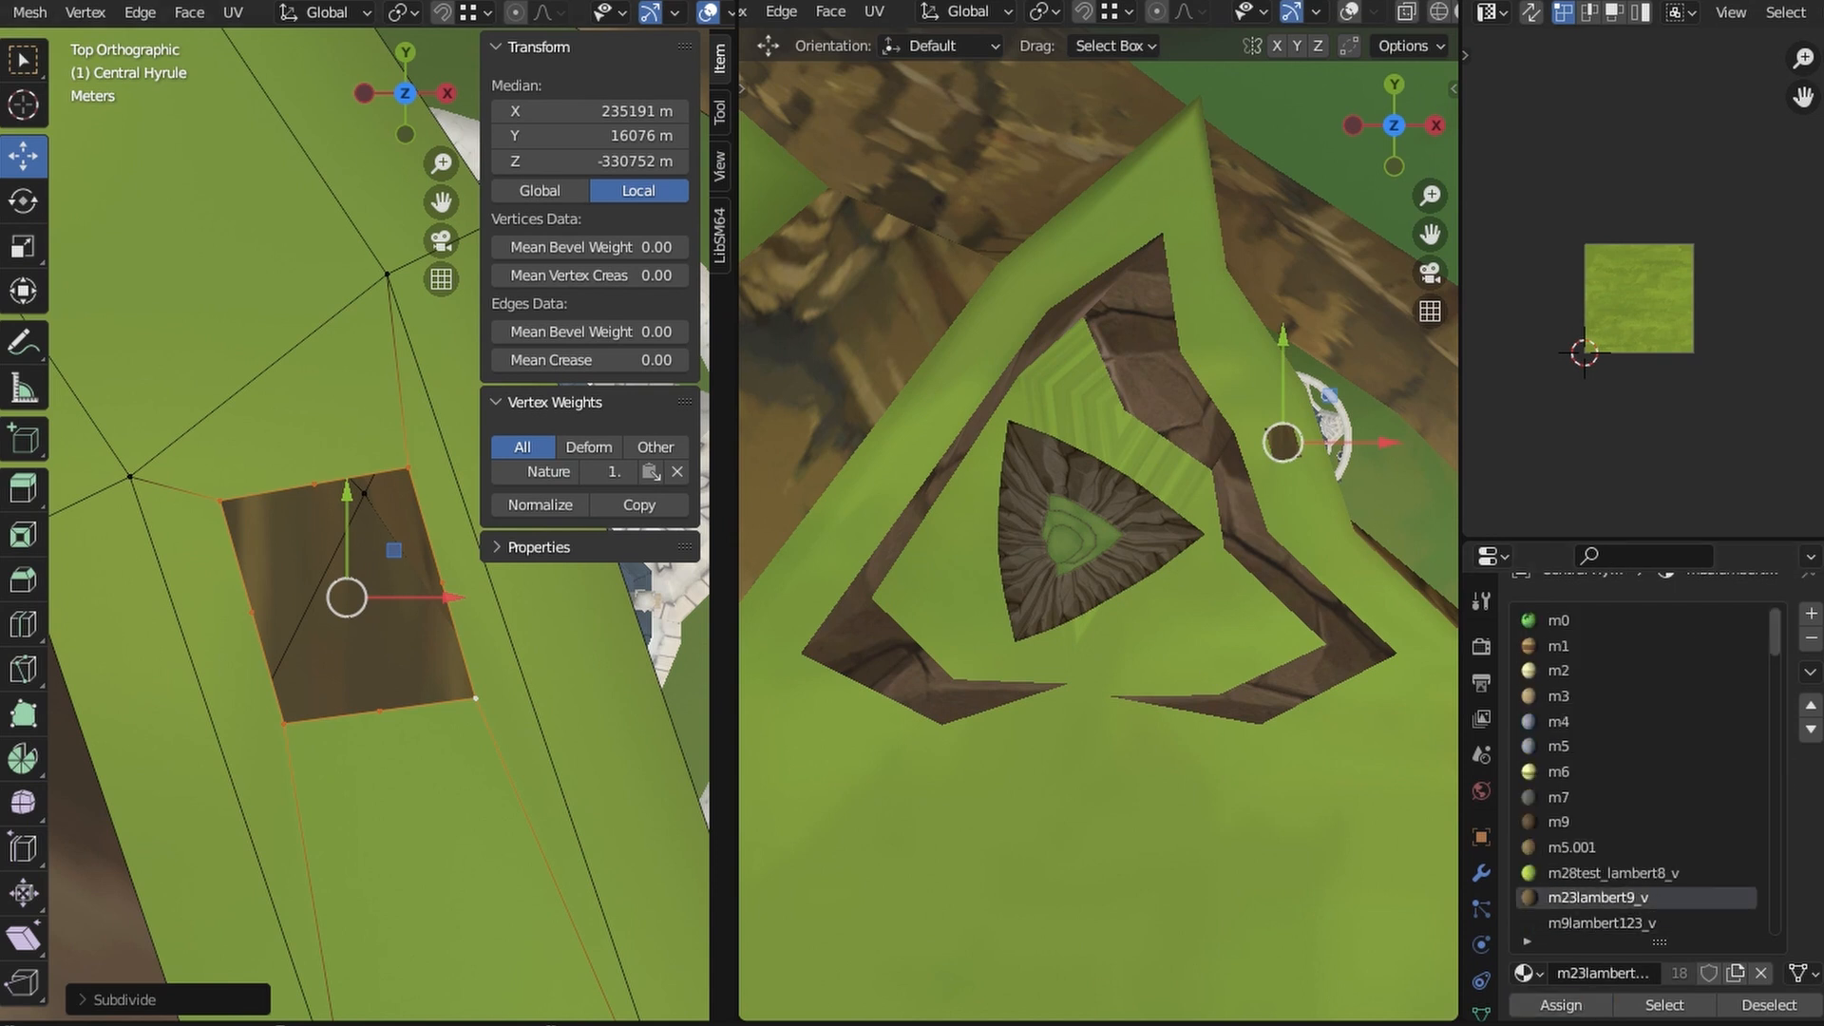
left_click(189, 12)
left_click(270, 295)
middle_click_drag(404, 696, 432, 719, "shift")
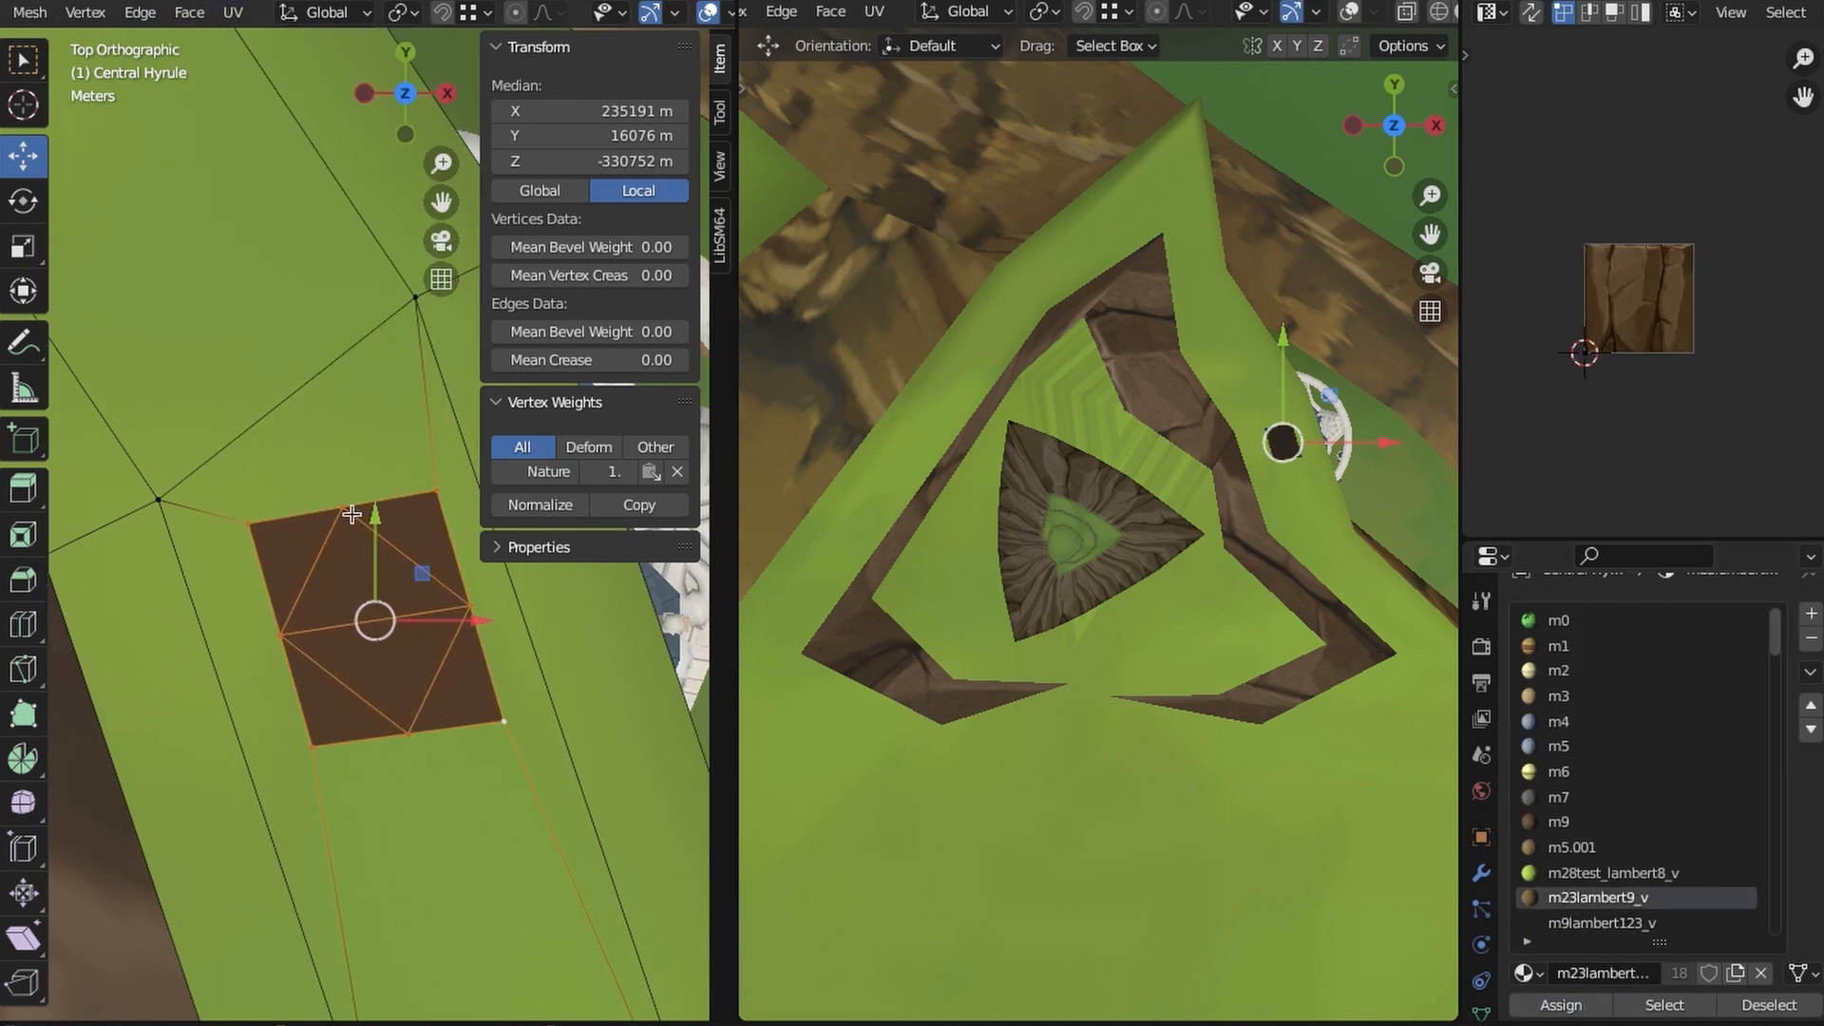
left_click(253, 539)
key("g")
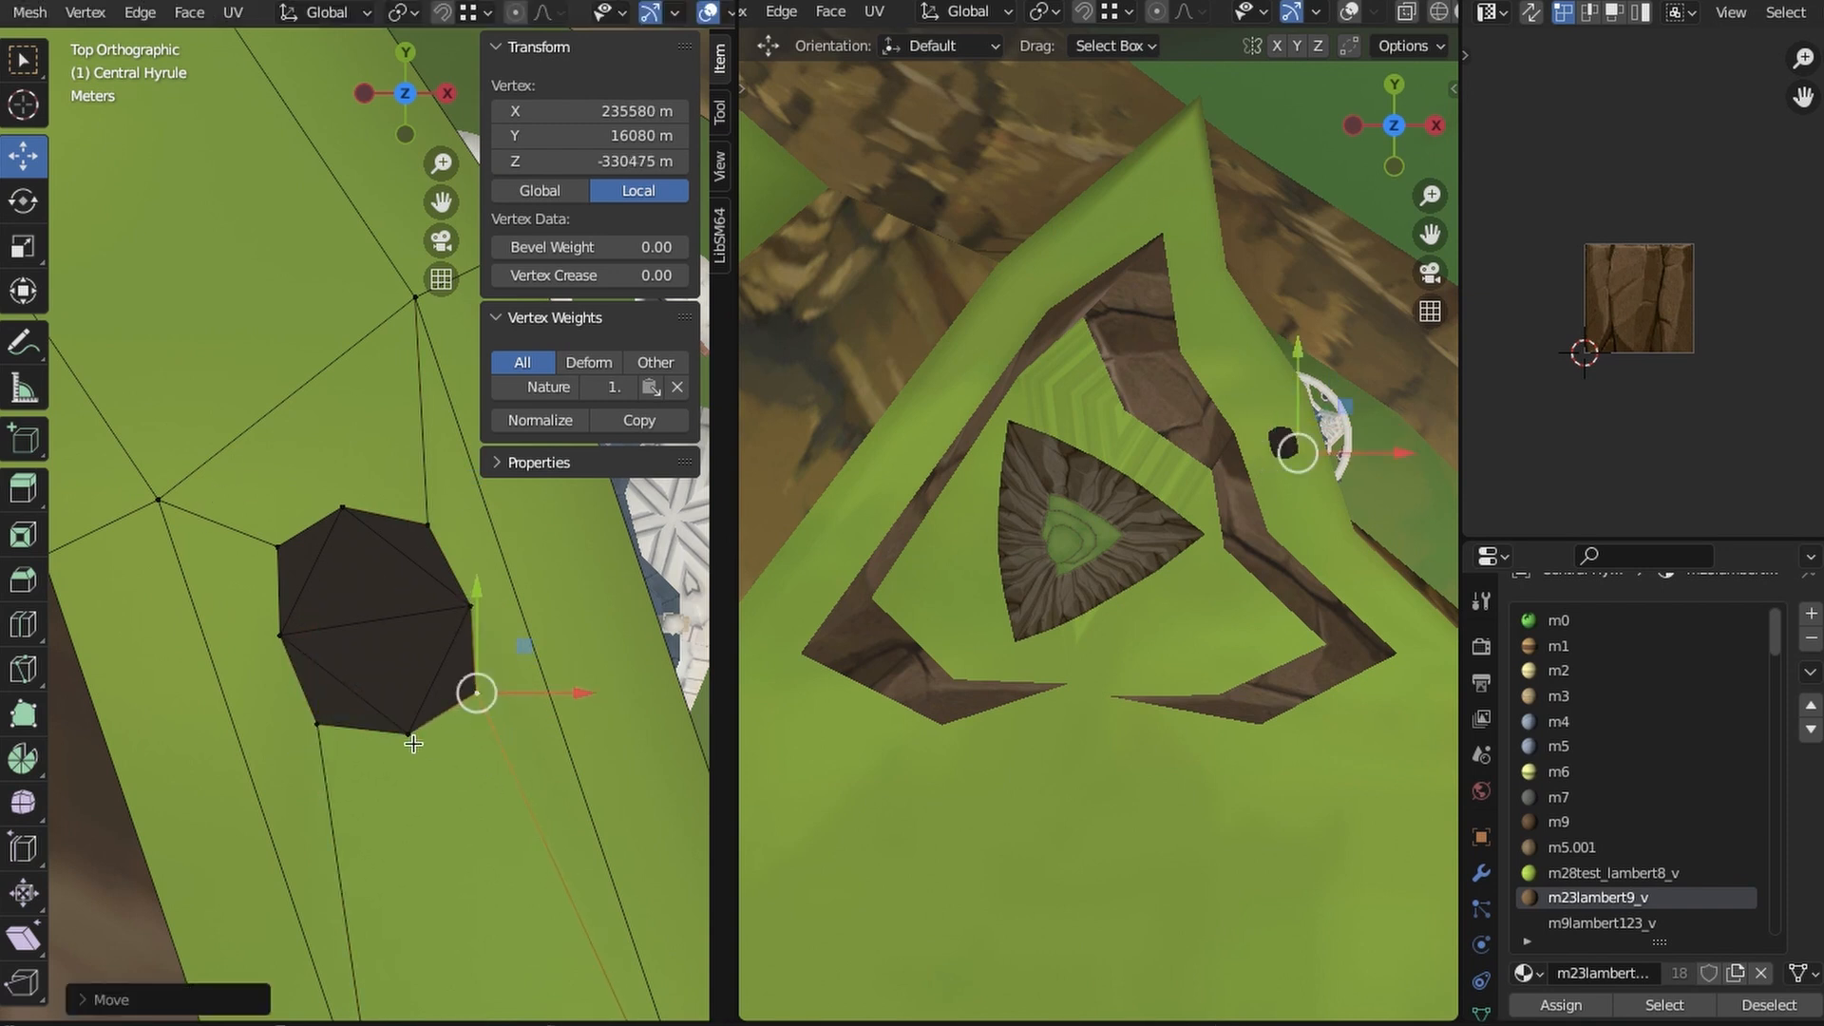
- Project the octagon's UVs from the top view and scale them to fit the rock texture
key("alt+a")
left_click_drag(544, 789, 544, 788)
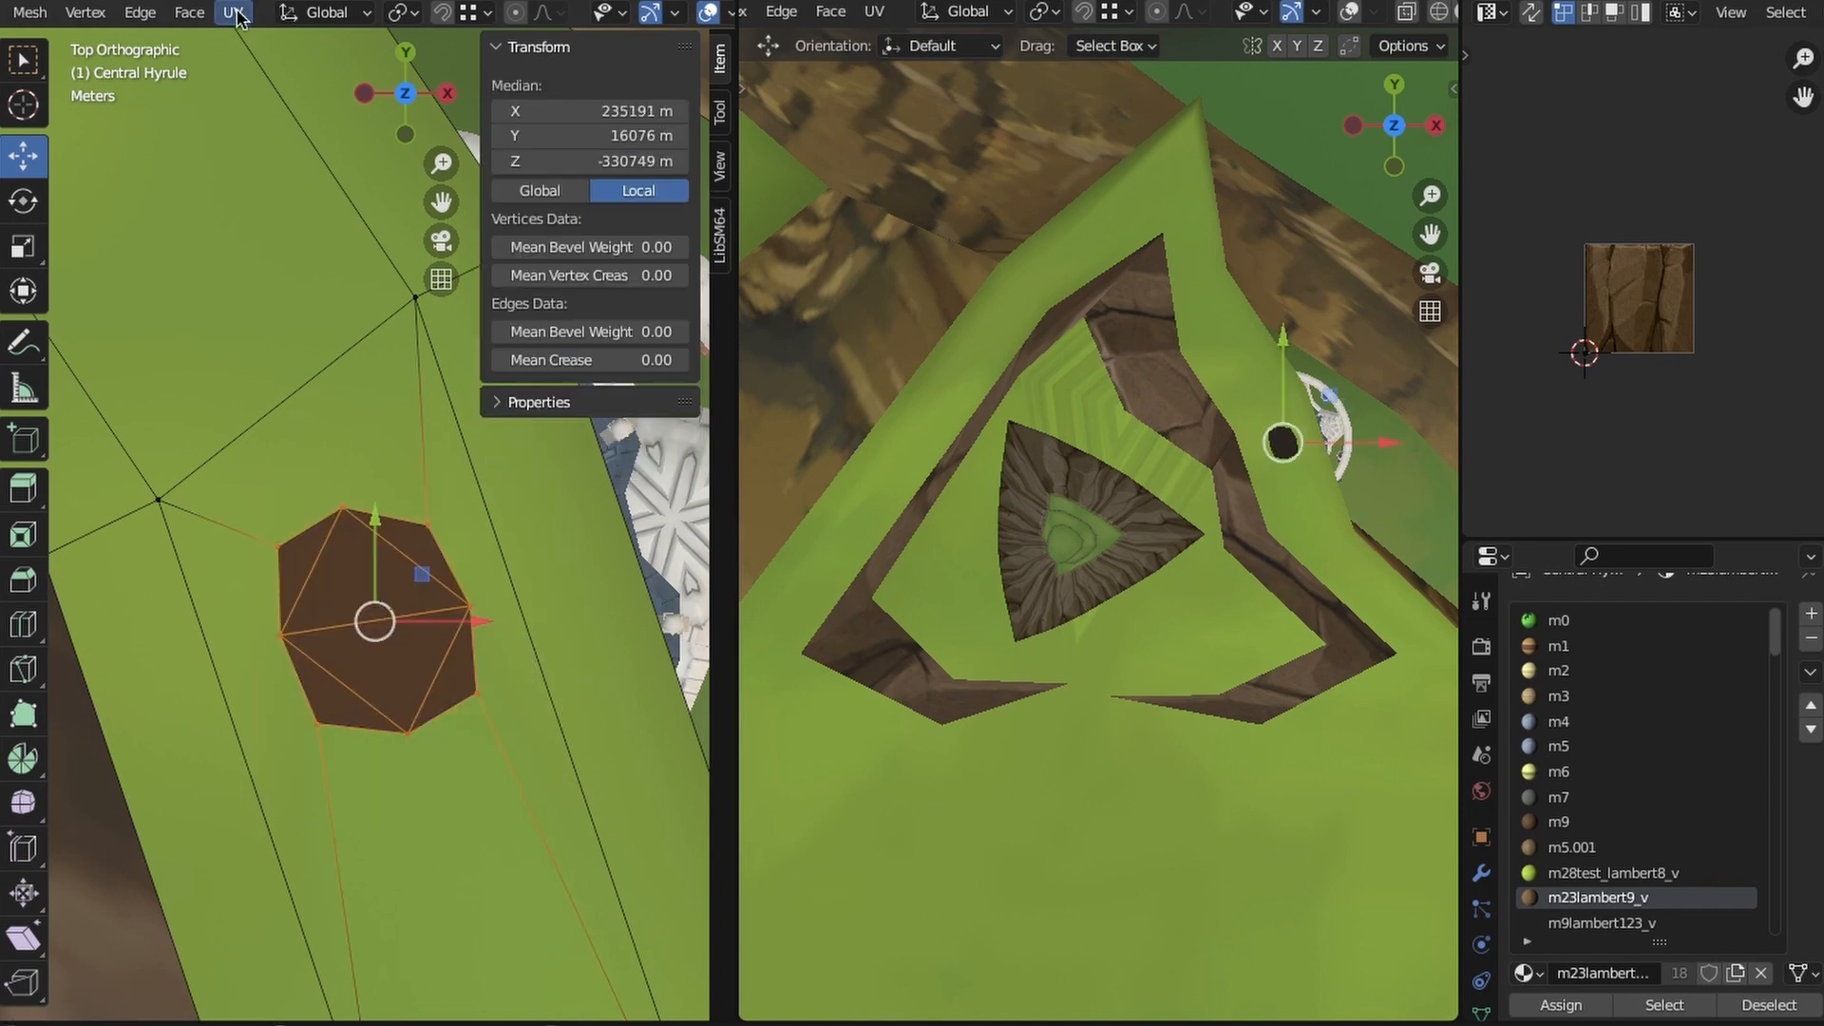
key("u")
left_click(372, 257)
left_click(1784, 415)
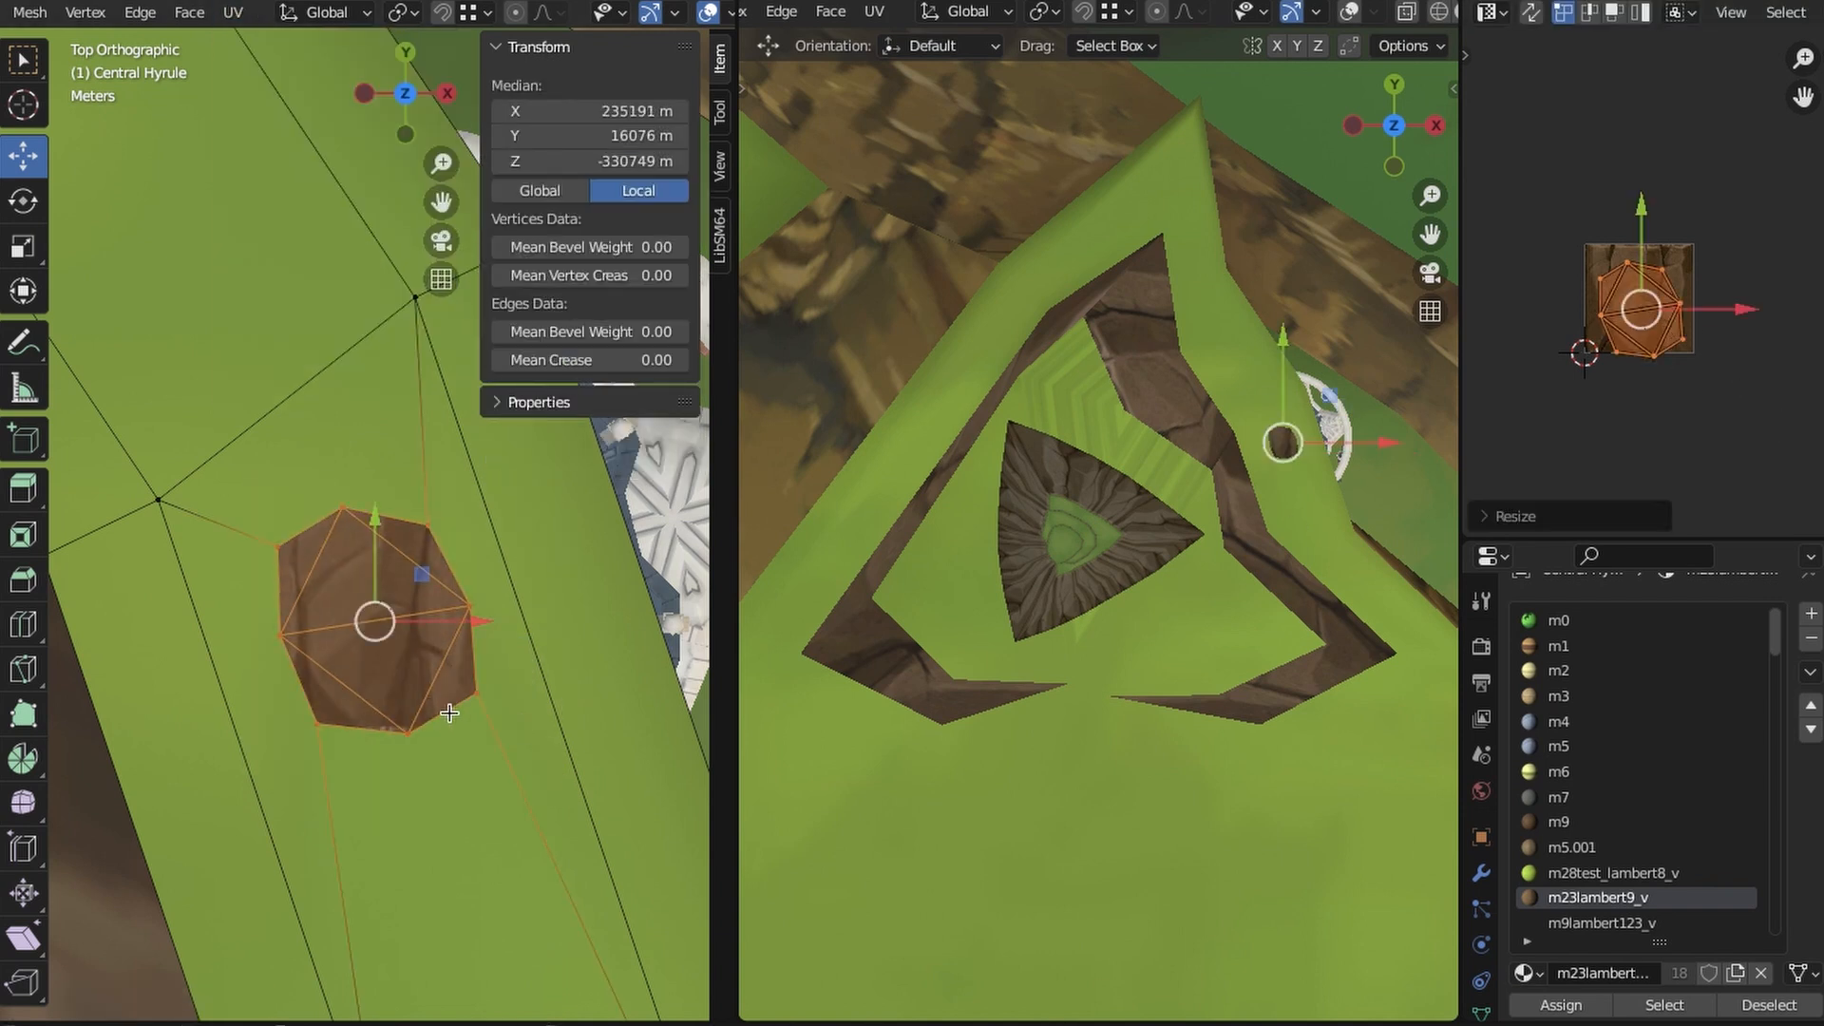
- Extrude the octagon and raise the new faces about 1.8 m straight up
middle_click_drag(465, 742, 433, 656)
key("e")
right_click(412, 741)
middle_click_drag(399, 760, 355, 724)
key("g")
key("z")
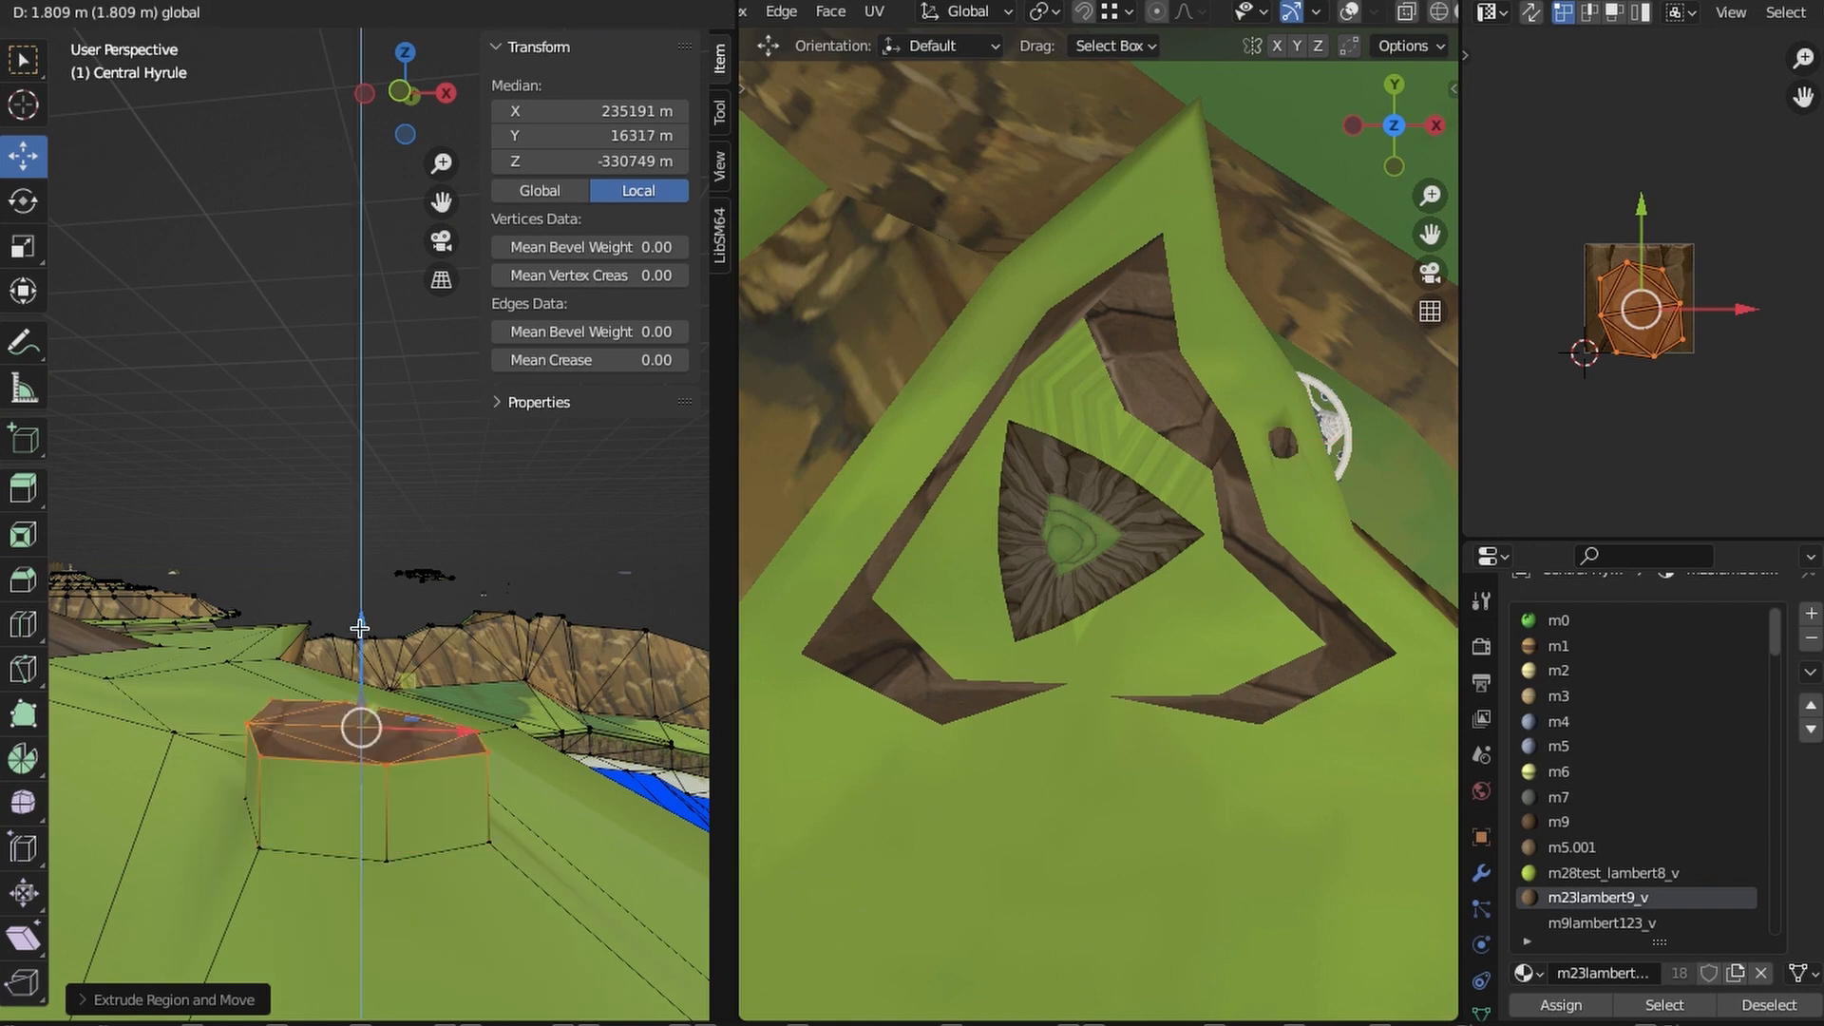
- Shrink the raised octagon and shift it to align with the pavilion's centre in the top wireframe view
left_click(407, 55)
key("shift+z")
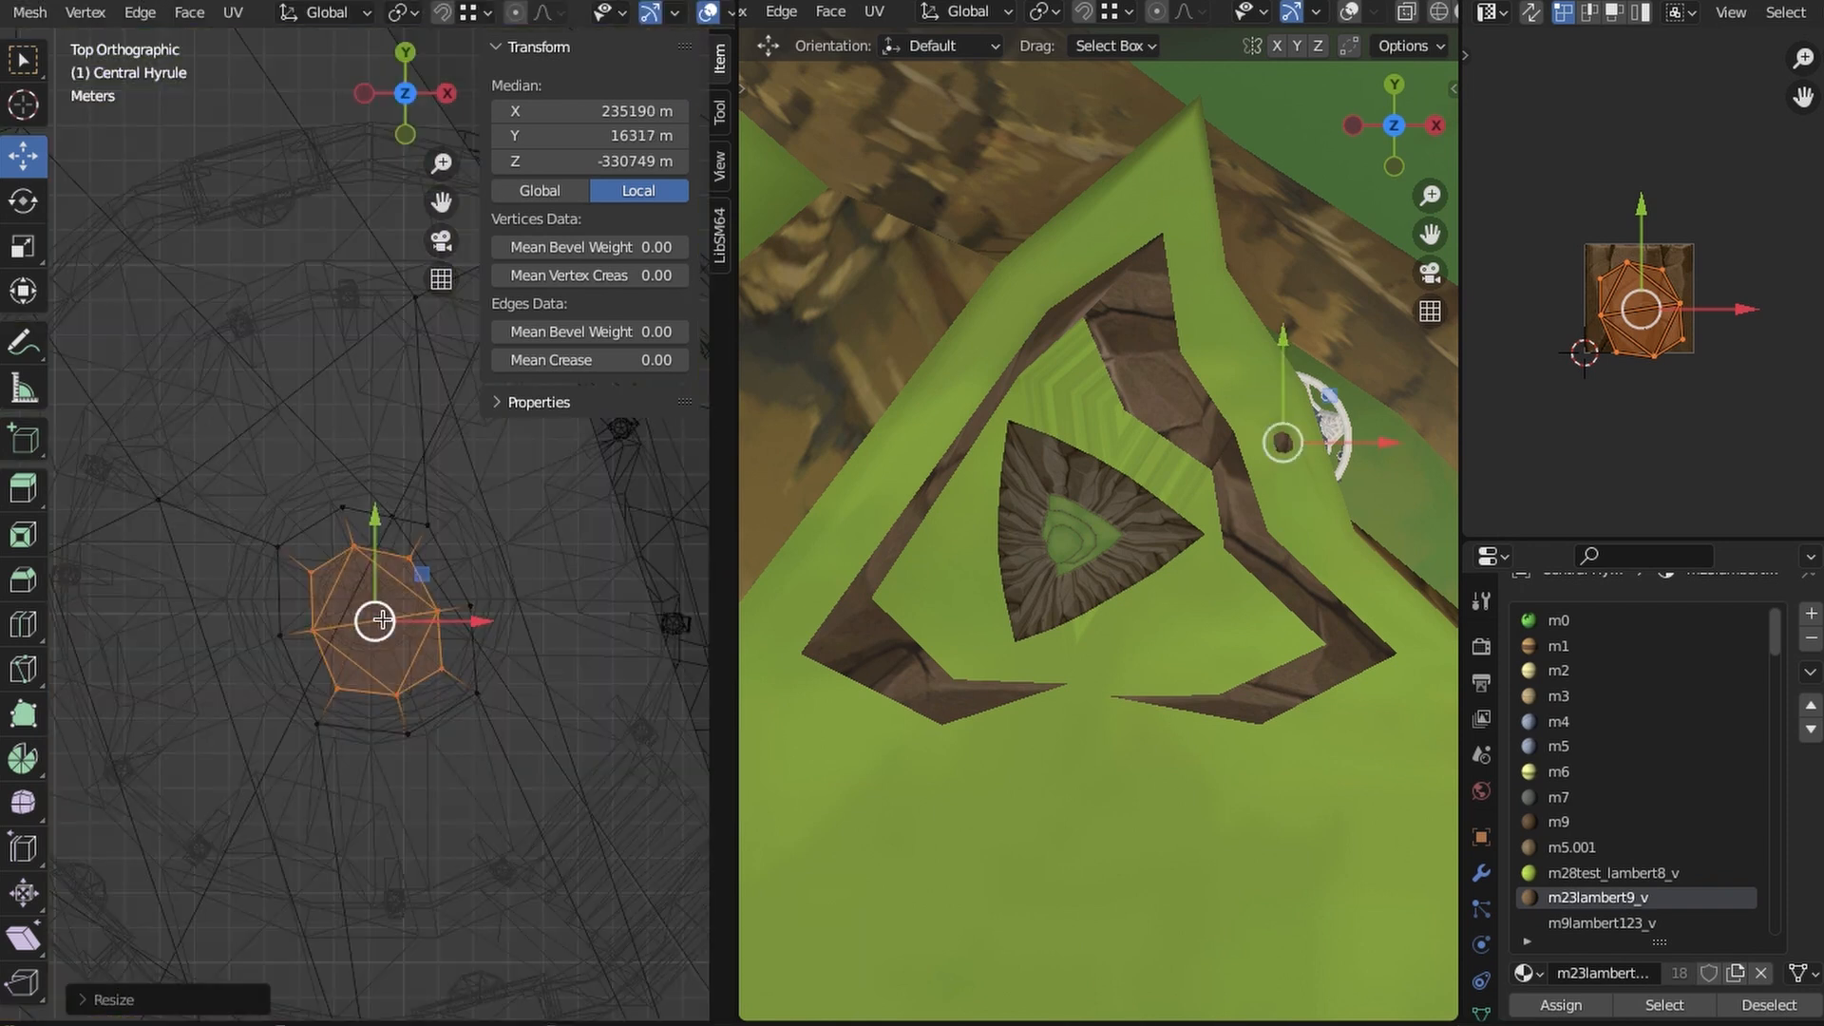
left_click(493, 730)
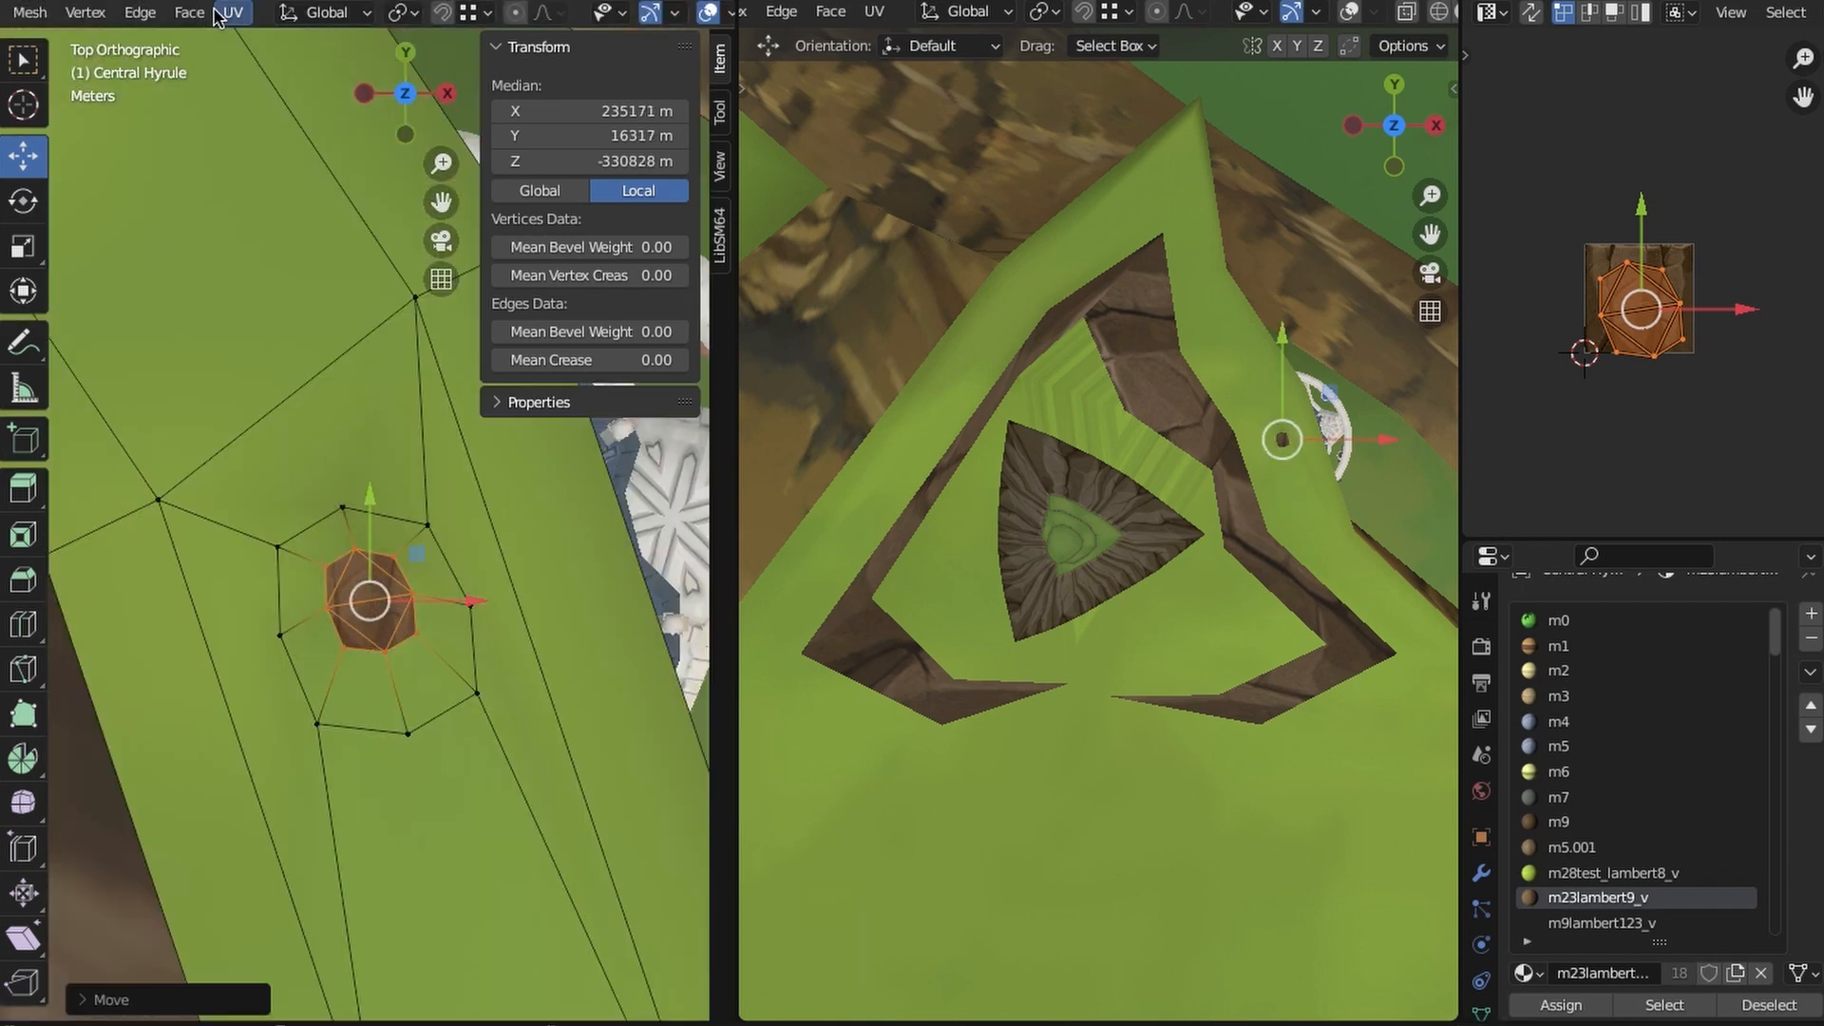
- Give the raised octagon's sides the m23lambert9_v material and project all its faces' UVs from above onto the rock texture
key("ctrl+KP_Add")
left_click(233, 12)
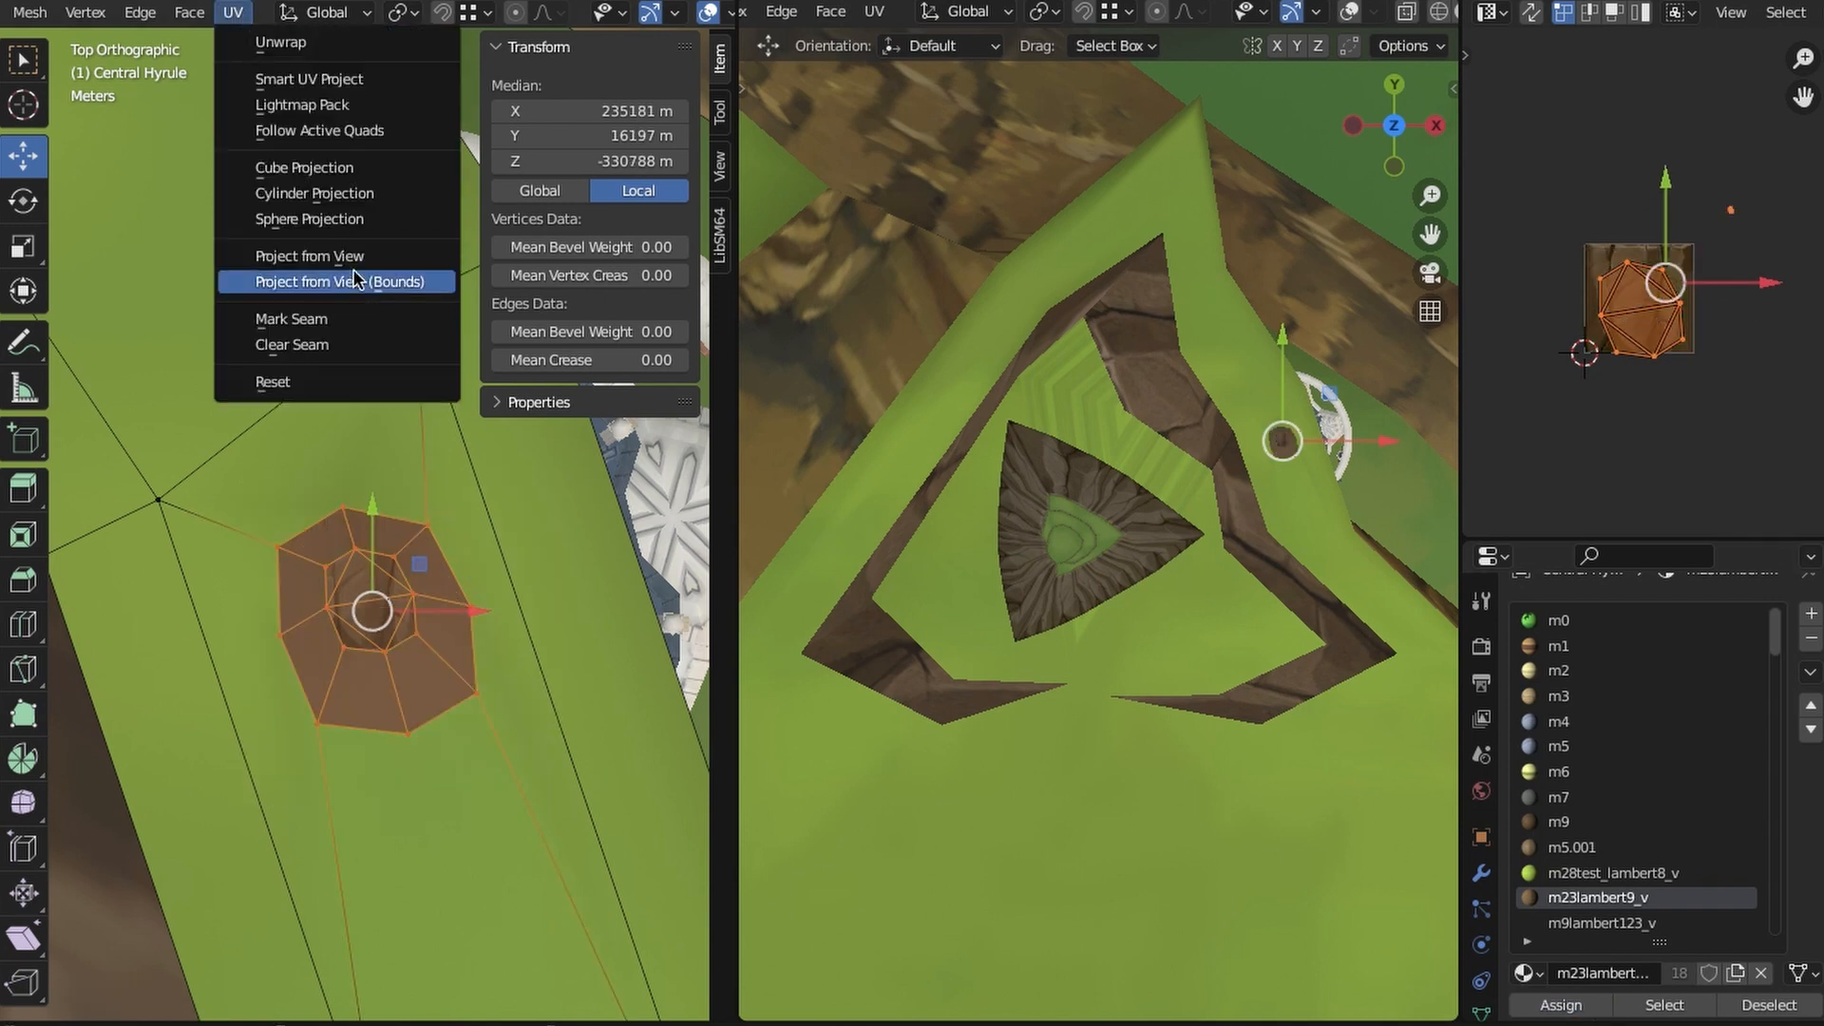
left_click(285, 253)
key("s")
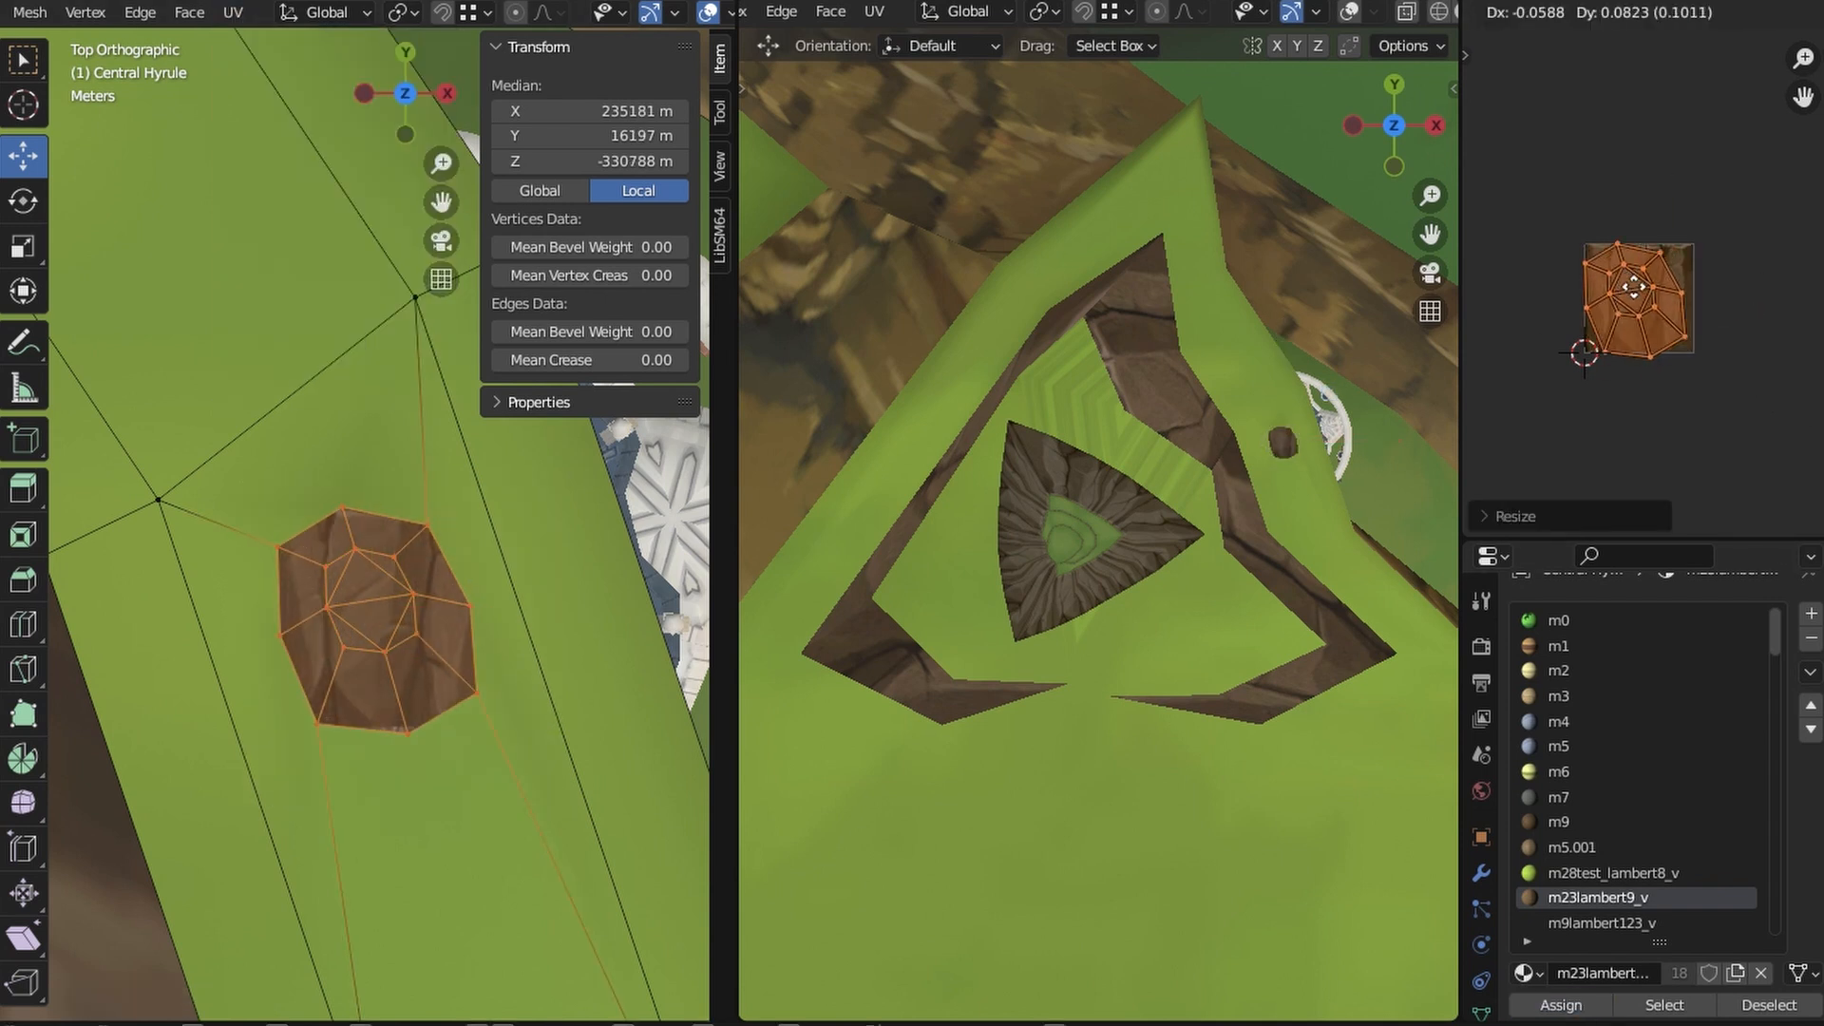
- Delete the small inner cap of the raised octagon
key("alt+a")
left_click_drag(313, 522, 446, 669)
key("x")
left_click(448, 669)
- Connect the two vertices on either side of the cave ceiling above the pavilion with an edge
middle_click_drag(501, 750, 330, 675)
scroll(415, 778, "down", 4)
middle_click_drag(415, 778, 489, 698, "shift")
left_click(251, 663)
left_click(554, 504, "shift")
middle_click_drag(560, 532, 550, 589)
left_click(673, 629)
left_click(191, 664, "shift")
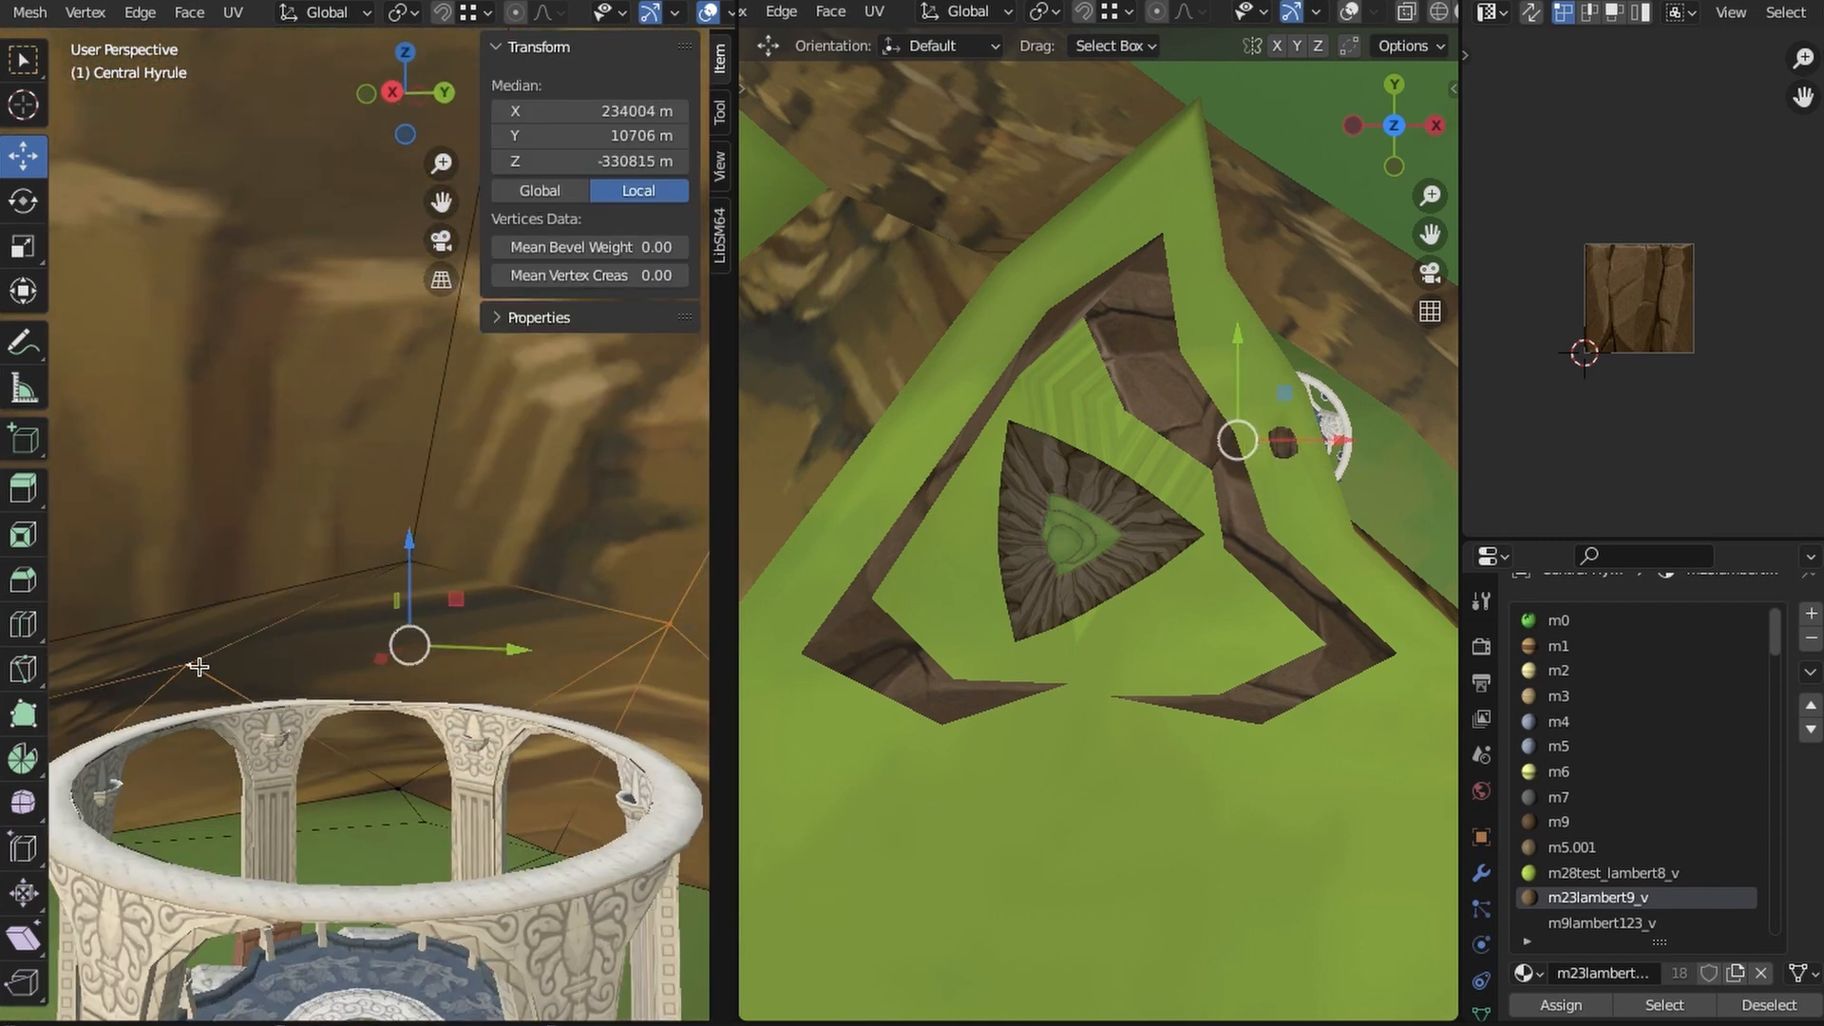
key("j")
- Move the inner corner vertex of the cave ceiling triangle outward so the triangle surrounds the octagon's opening in top view
left_click(191, 664)
left_click(412, 562, "shift")
left_click(647, 675, "shift")
left_click(405, 53)
middle_click_drag(318, 614, 184, 716, "shift")
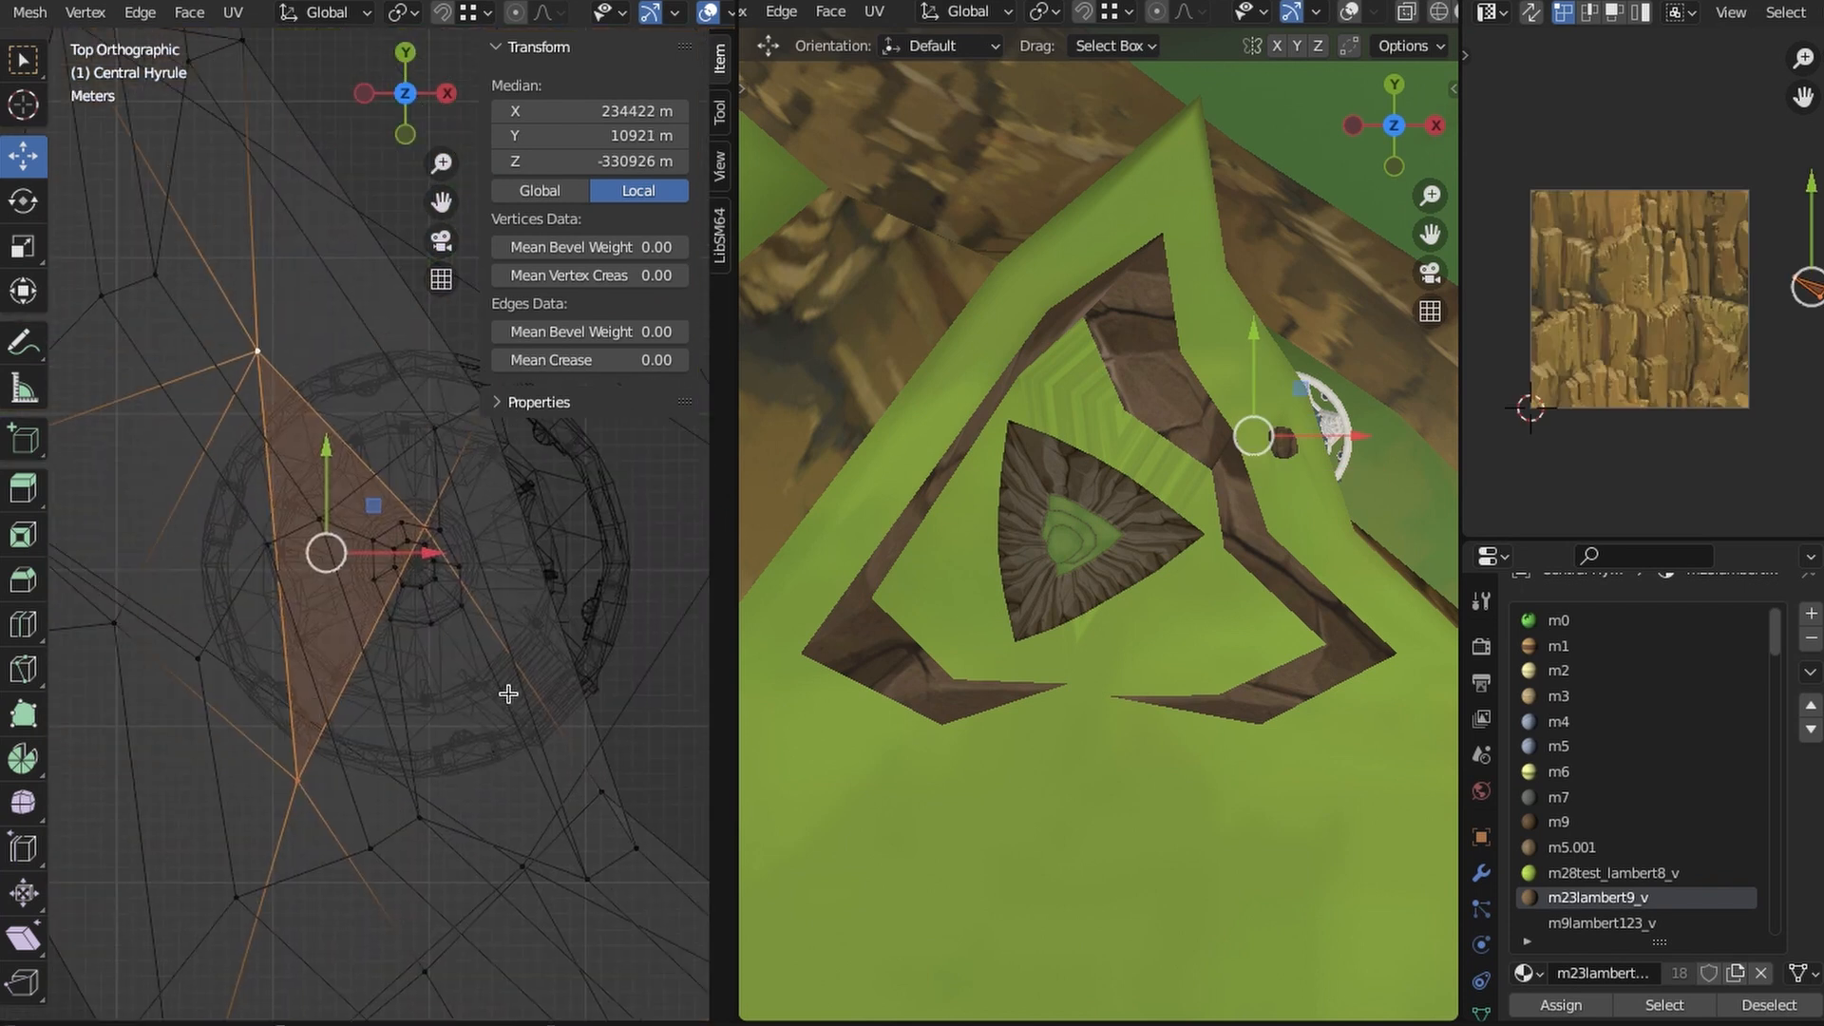
left_click(432, 521)
key("z")
mouse_move(445, 631)
middle_mouse_down()
mouse_move(355, 368)
mouse_move(335, 597)
mouse_move(281, 652)
mouse_move(138, 629)
middle_mouse_up()
left_click(407, 619)
left_click(134, 628)
middle_click_drag(491, 673, 456, 660)
left_click(416, 560, "shift")
middle_click_drag(415, 561, 380, 556)
left_click(623, 610, "shift")
key("z")
left_click(523, 608)
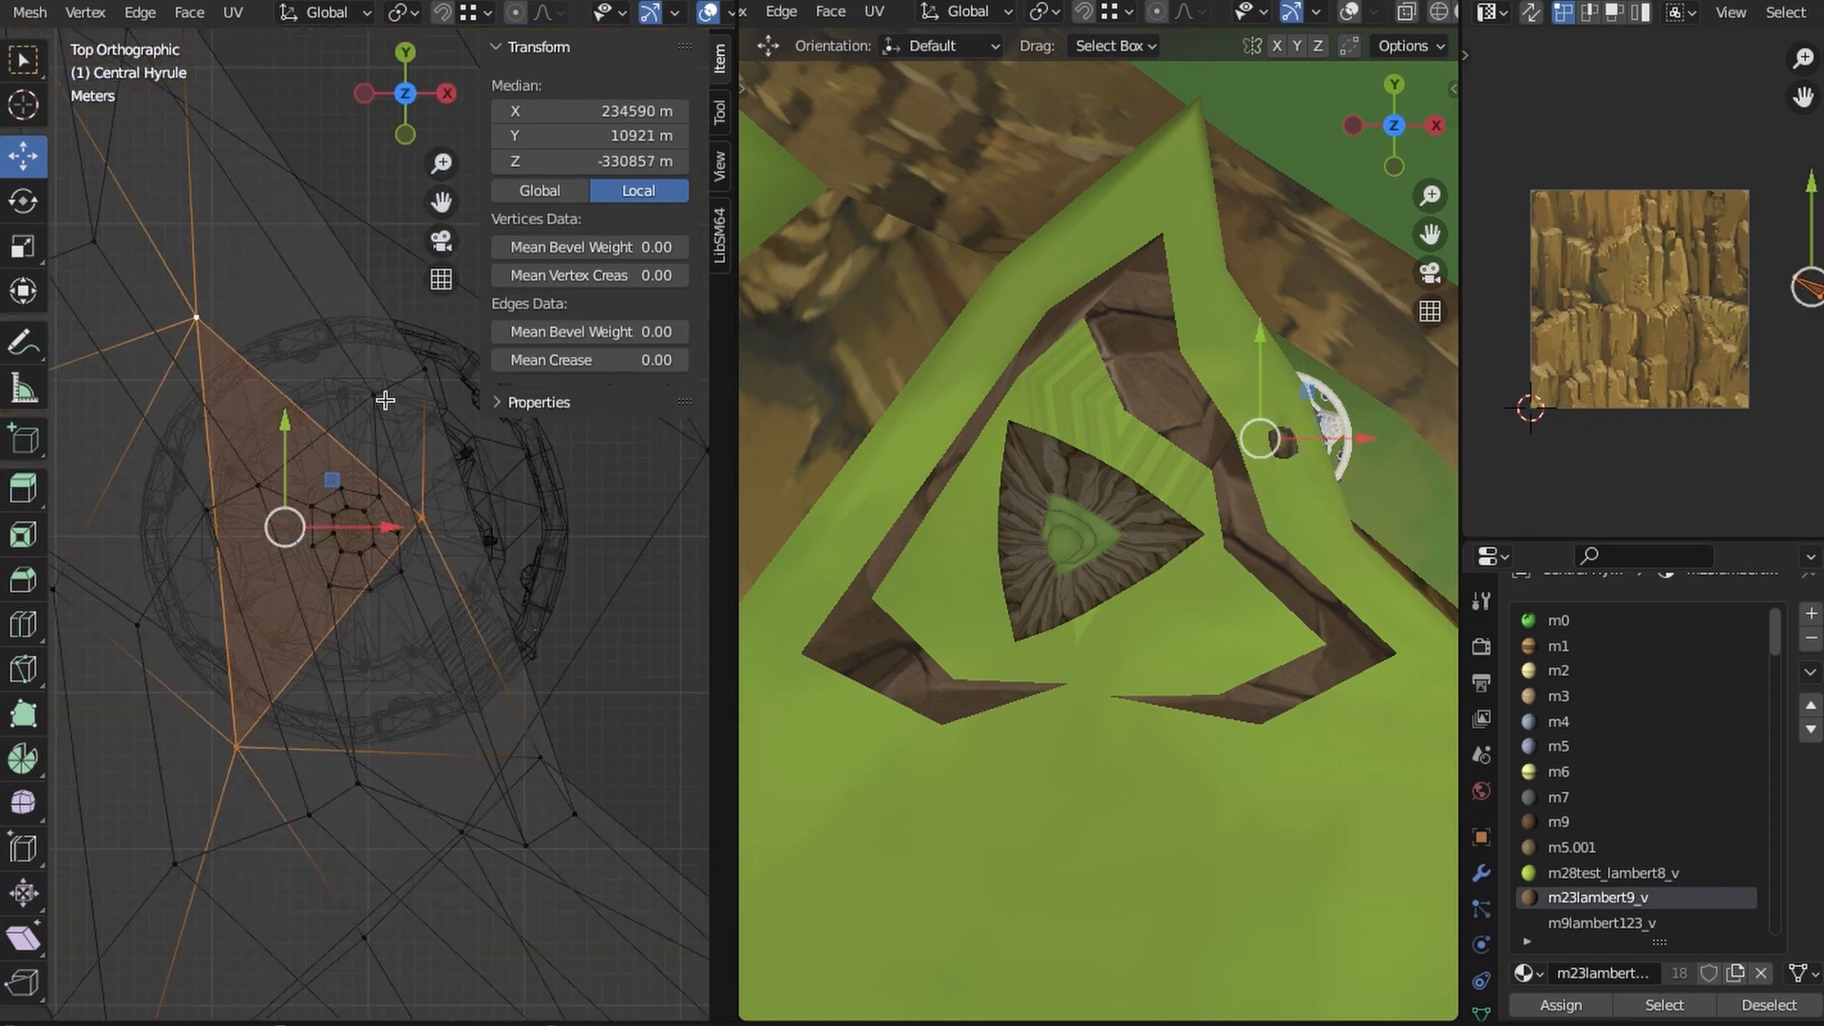
- Inset the ceiling triangle, then scale and shift the inset face to centre it on the octagonal opening
middle_click_drag(483, 735, 512, 787, "shift")
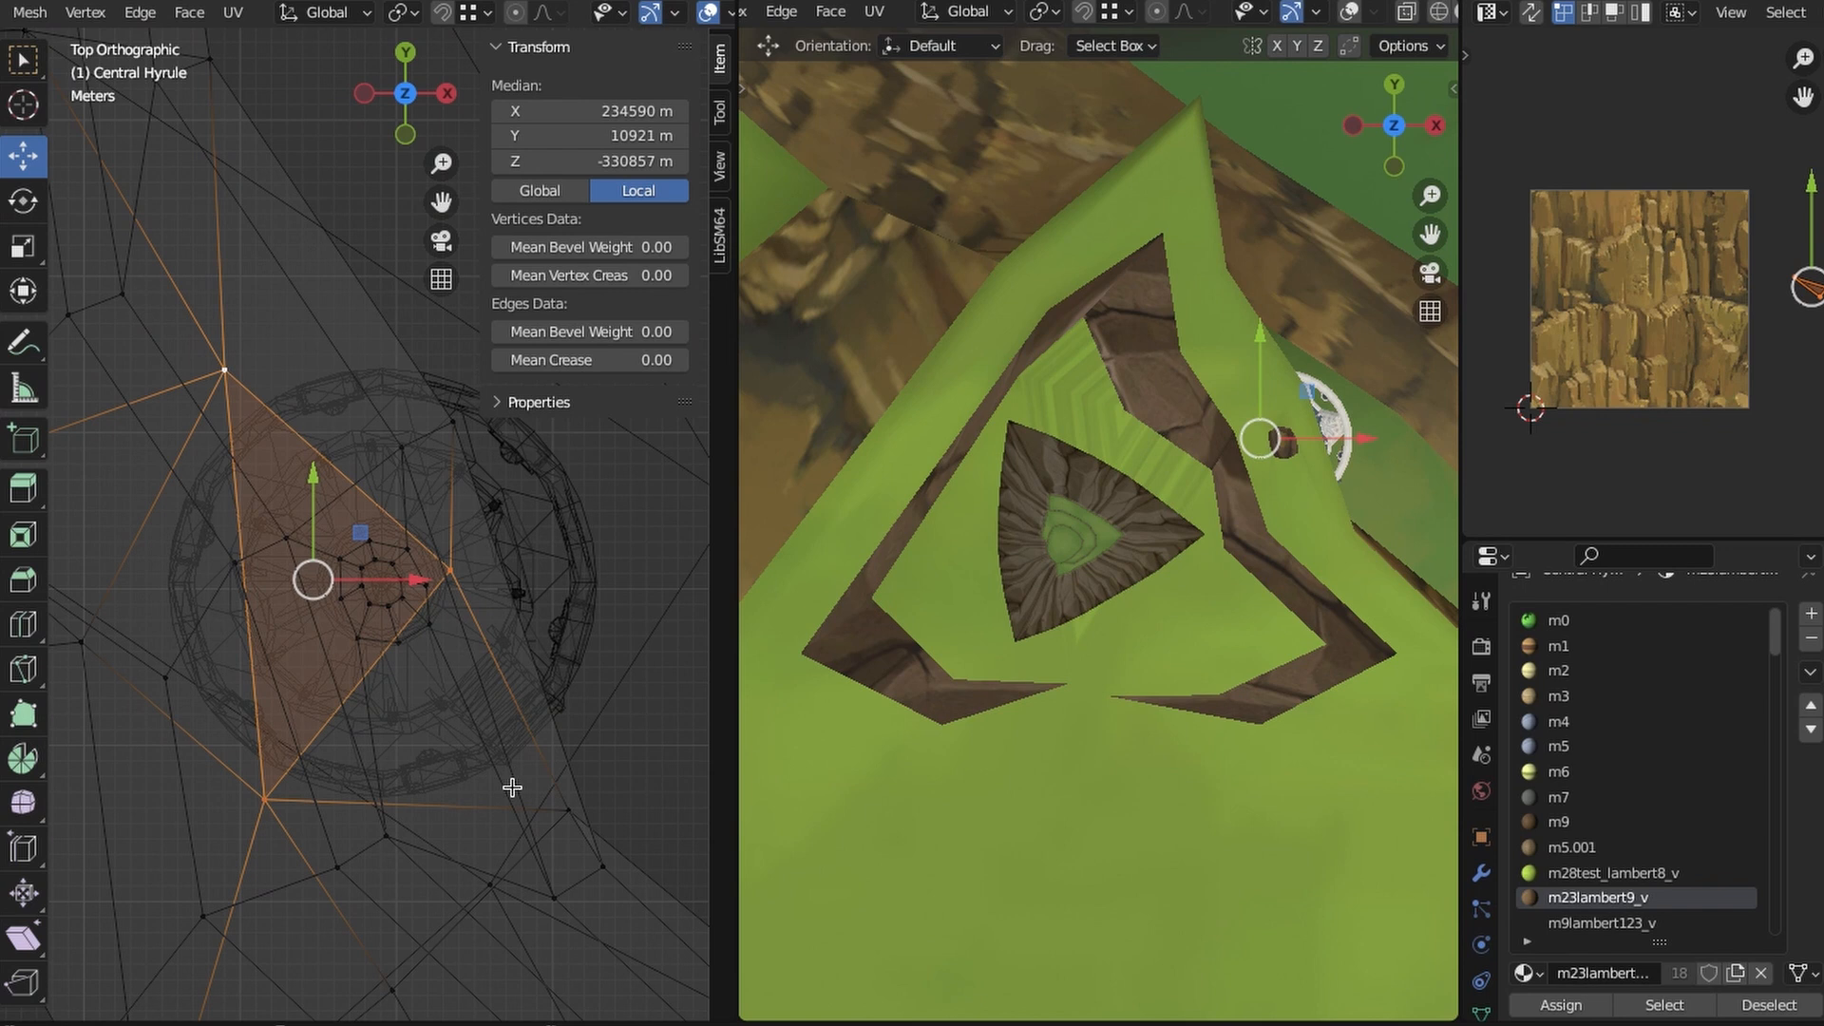
left_click(398, 596)
scroll(398, 597, "up", 4)
key("s")
key("z")
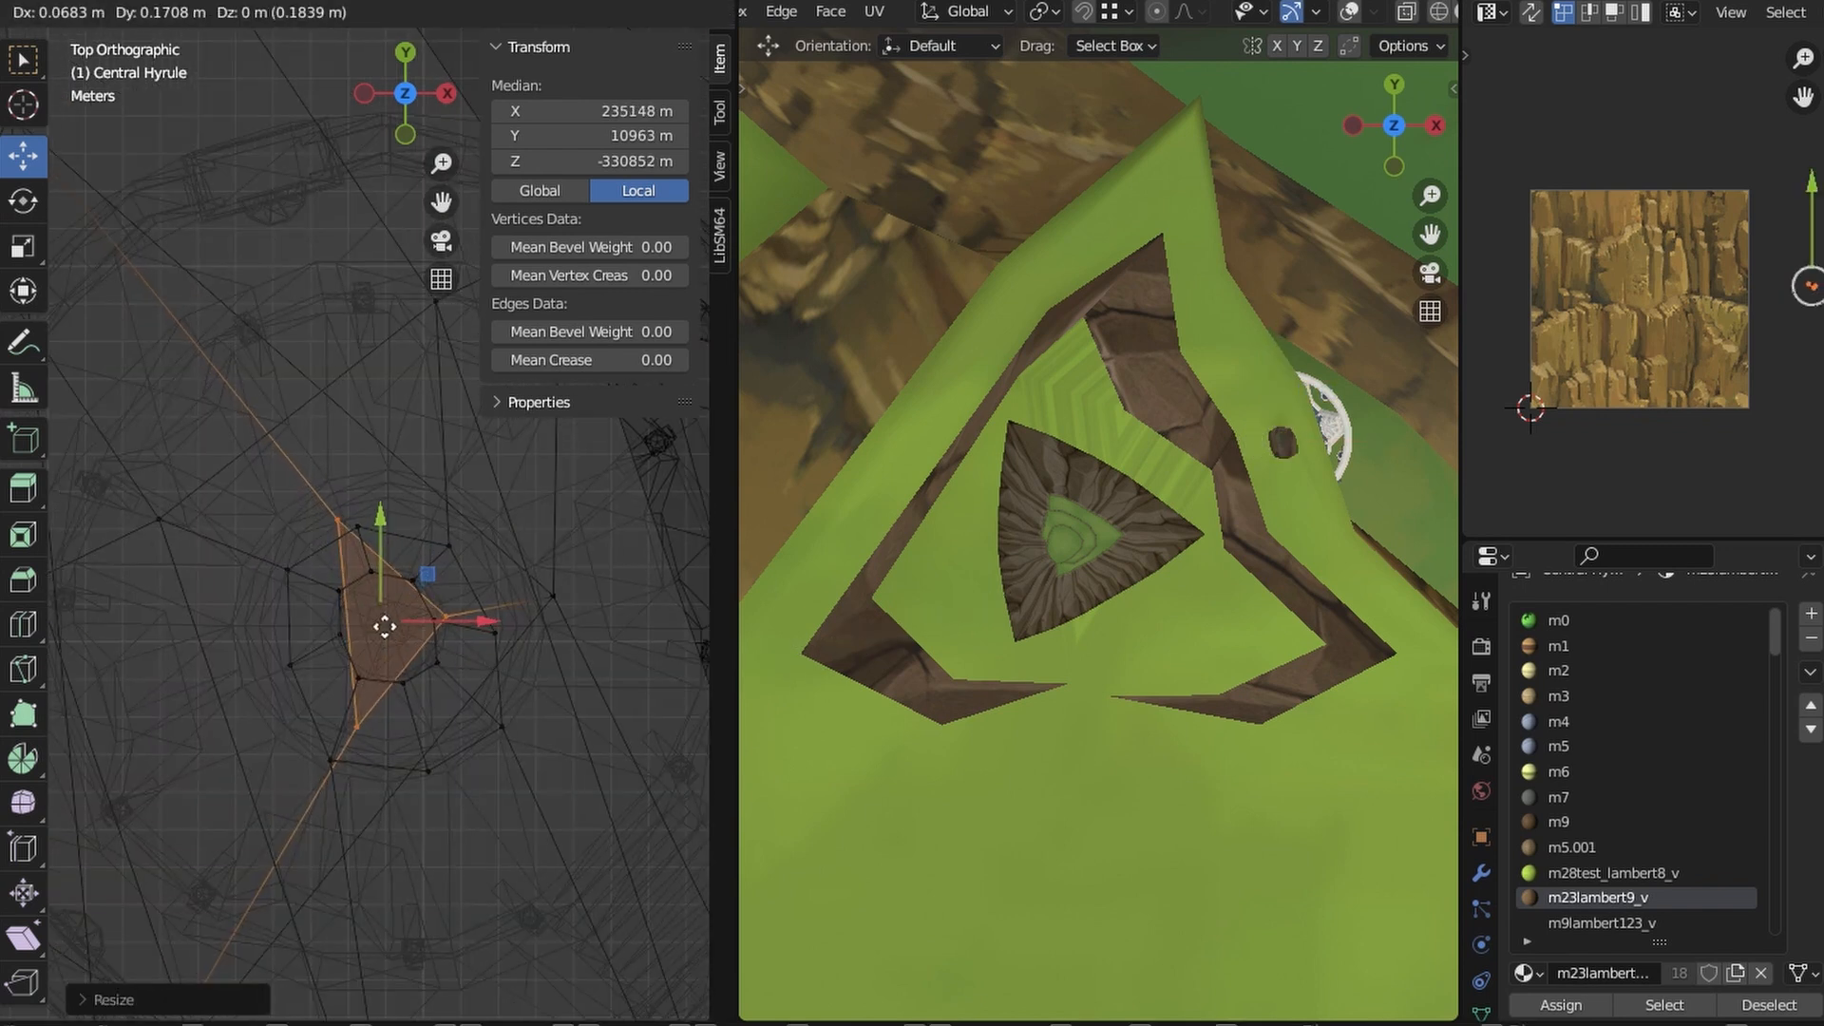
left_click(384, 626)
scroll(411, 606, "up", 1)
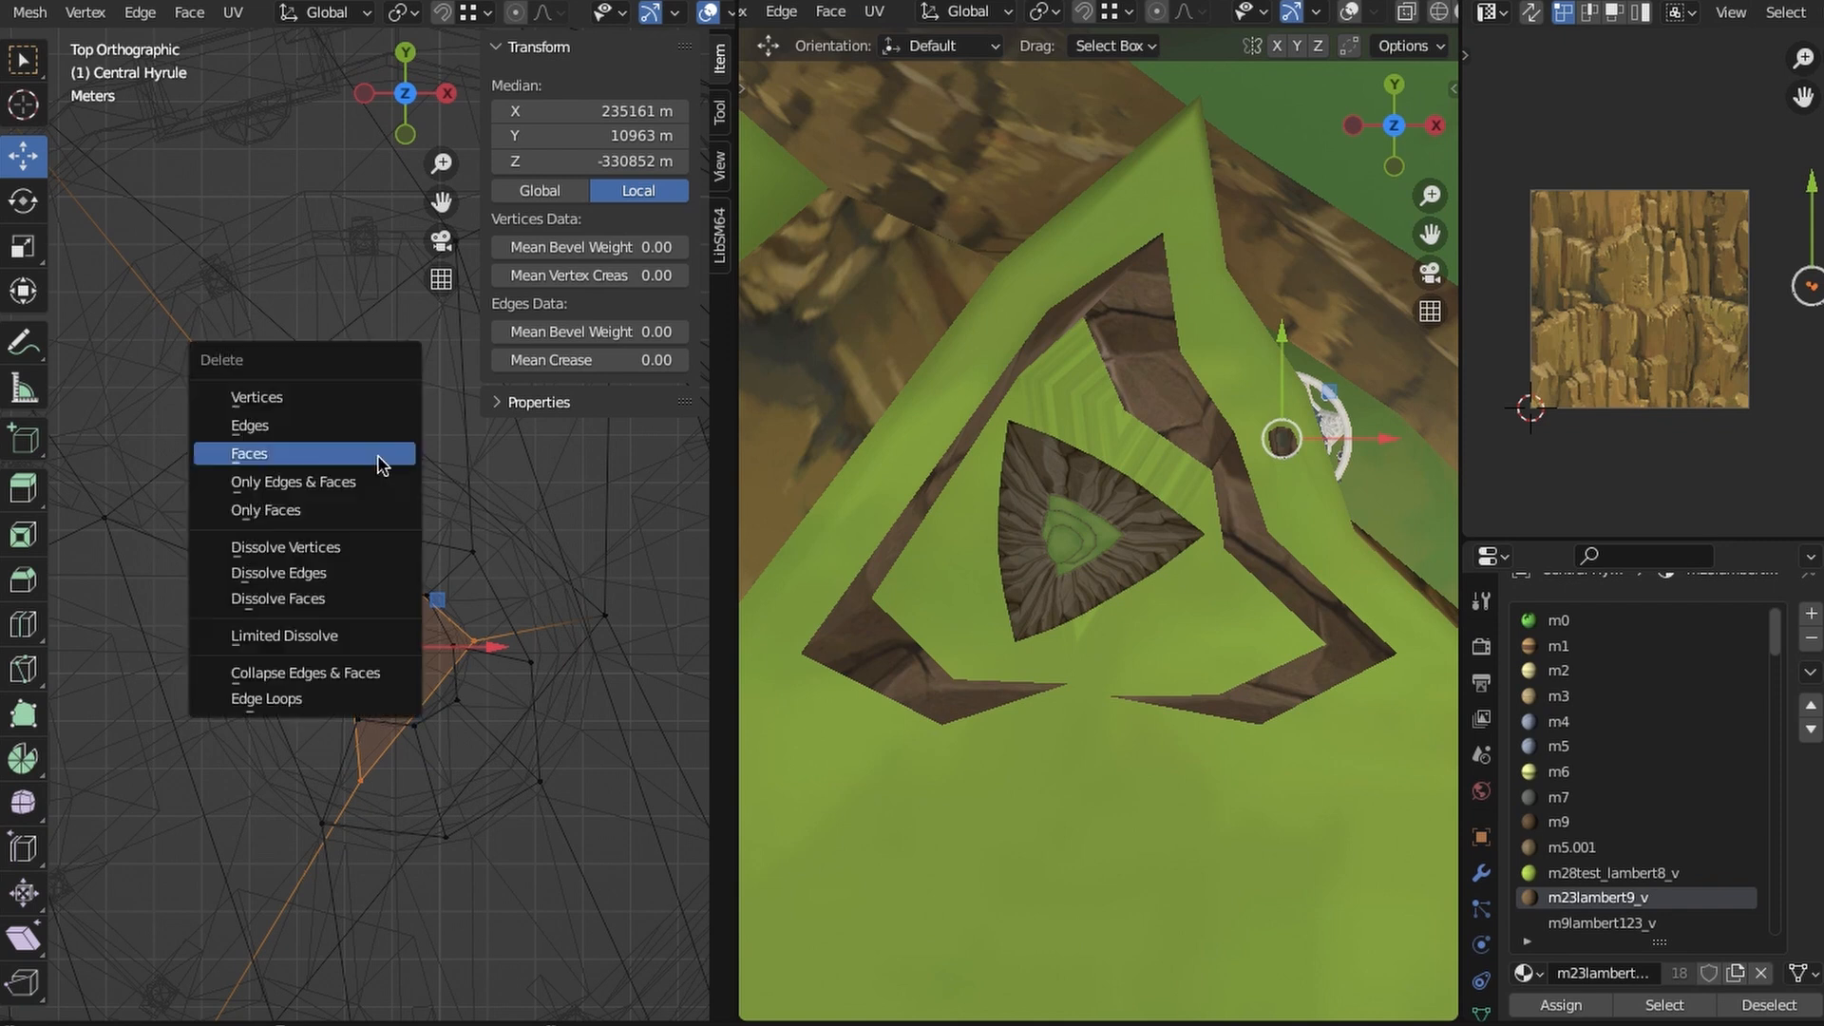
- Delete the inset ceiling face and bridge the hole's edge loop to the octagon's open inner loop
left_click(378, 464)
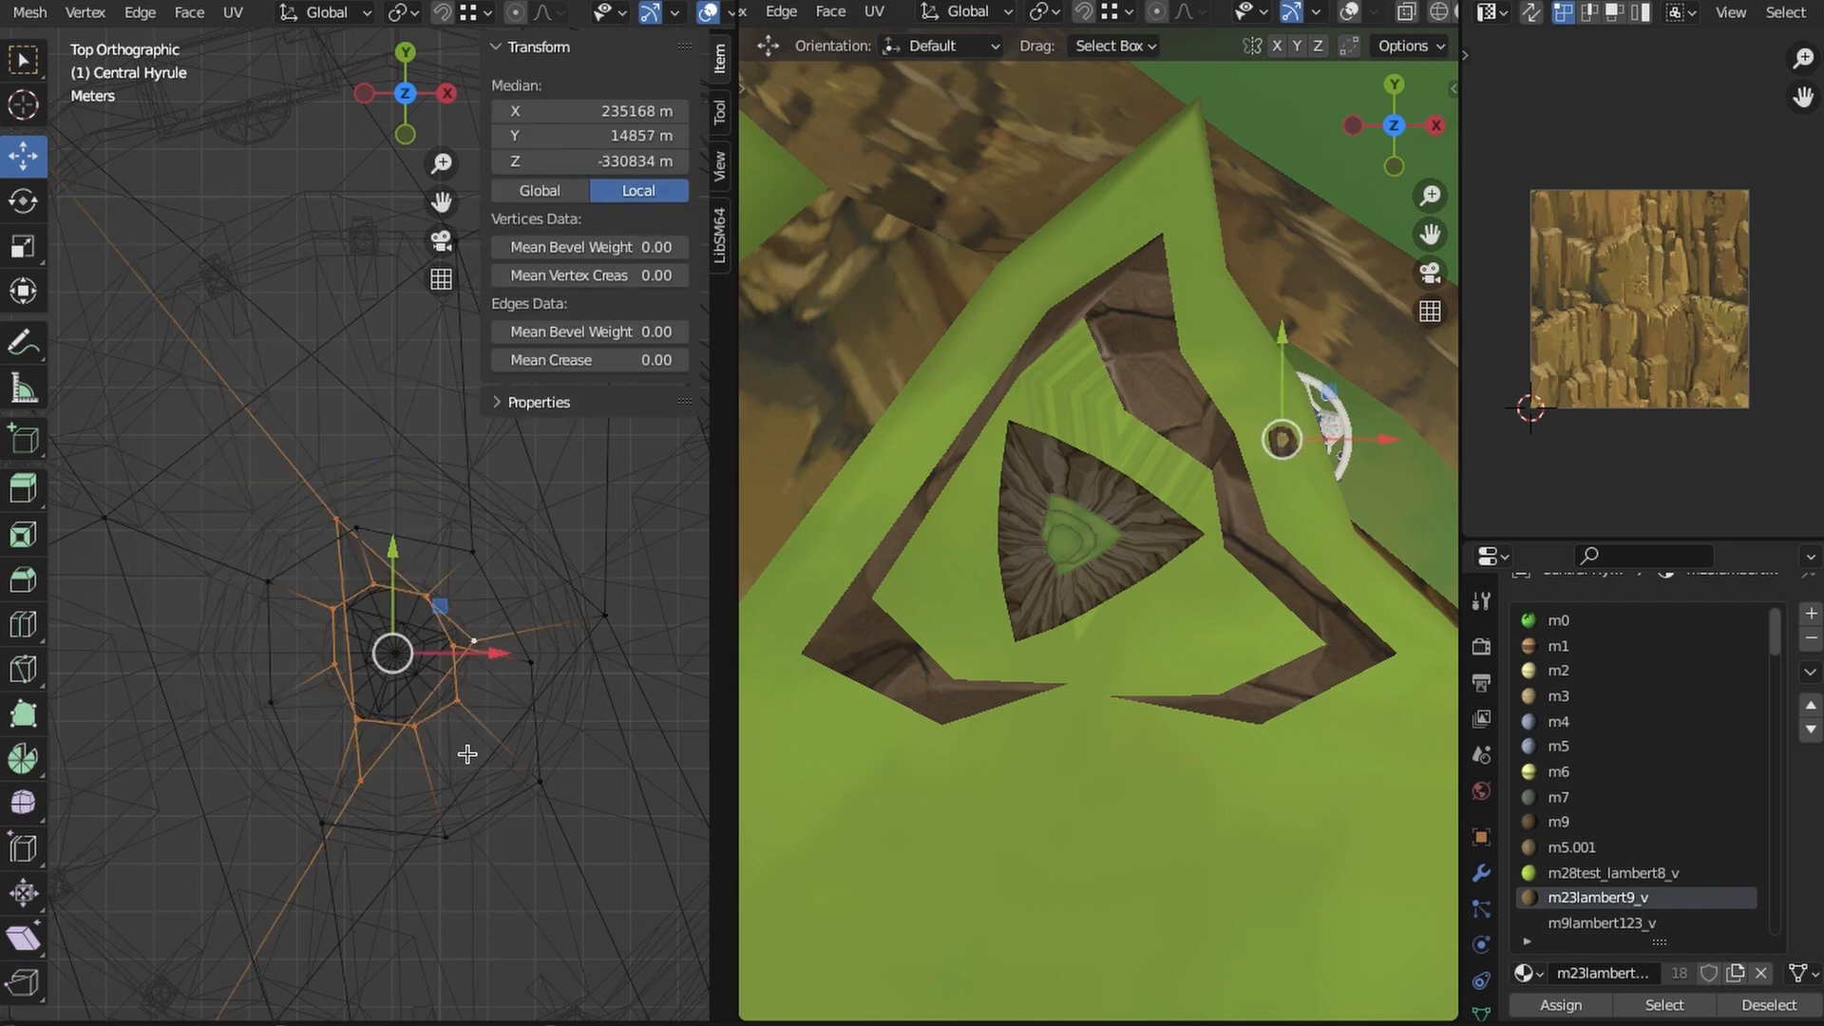
left_click(145, 15)
left_click(182, 94)
- Examine the bridged roof shaft above the pavilion from several angles and from above
key("shift+z")
mouse_move(508, 746)
middle_mouse_down()
mouse_move(228, 367)
mouse_move(269, 709)
mouse_move(380, 627)
mouse_move(419, 721)
mouse_move(513, 665)
mouse_move(465, 709)
mouse_move(390, 516)
middle_mouse_up()
left_click(388, 613)
left_click(389, 577)
left_click(464, 709)
scroll(391, 517, "down", 8)
middle_click_drag(1128, 556, 1109, 613, "shift")
scroll(859, 623, "up", 8)
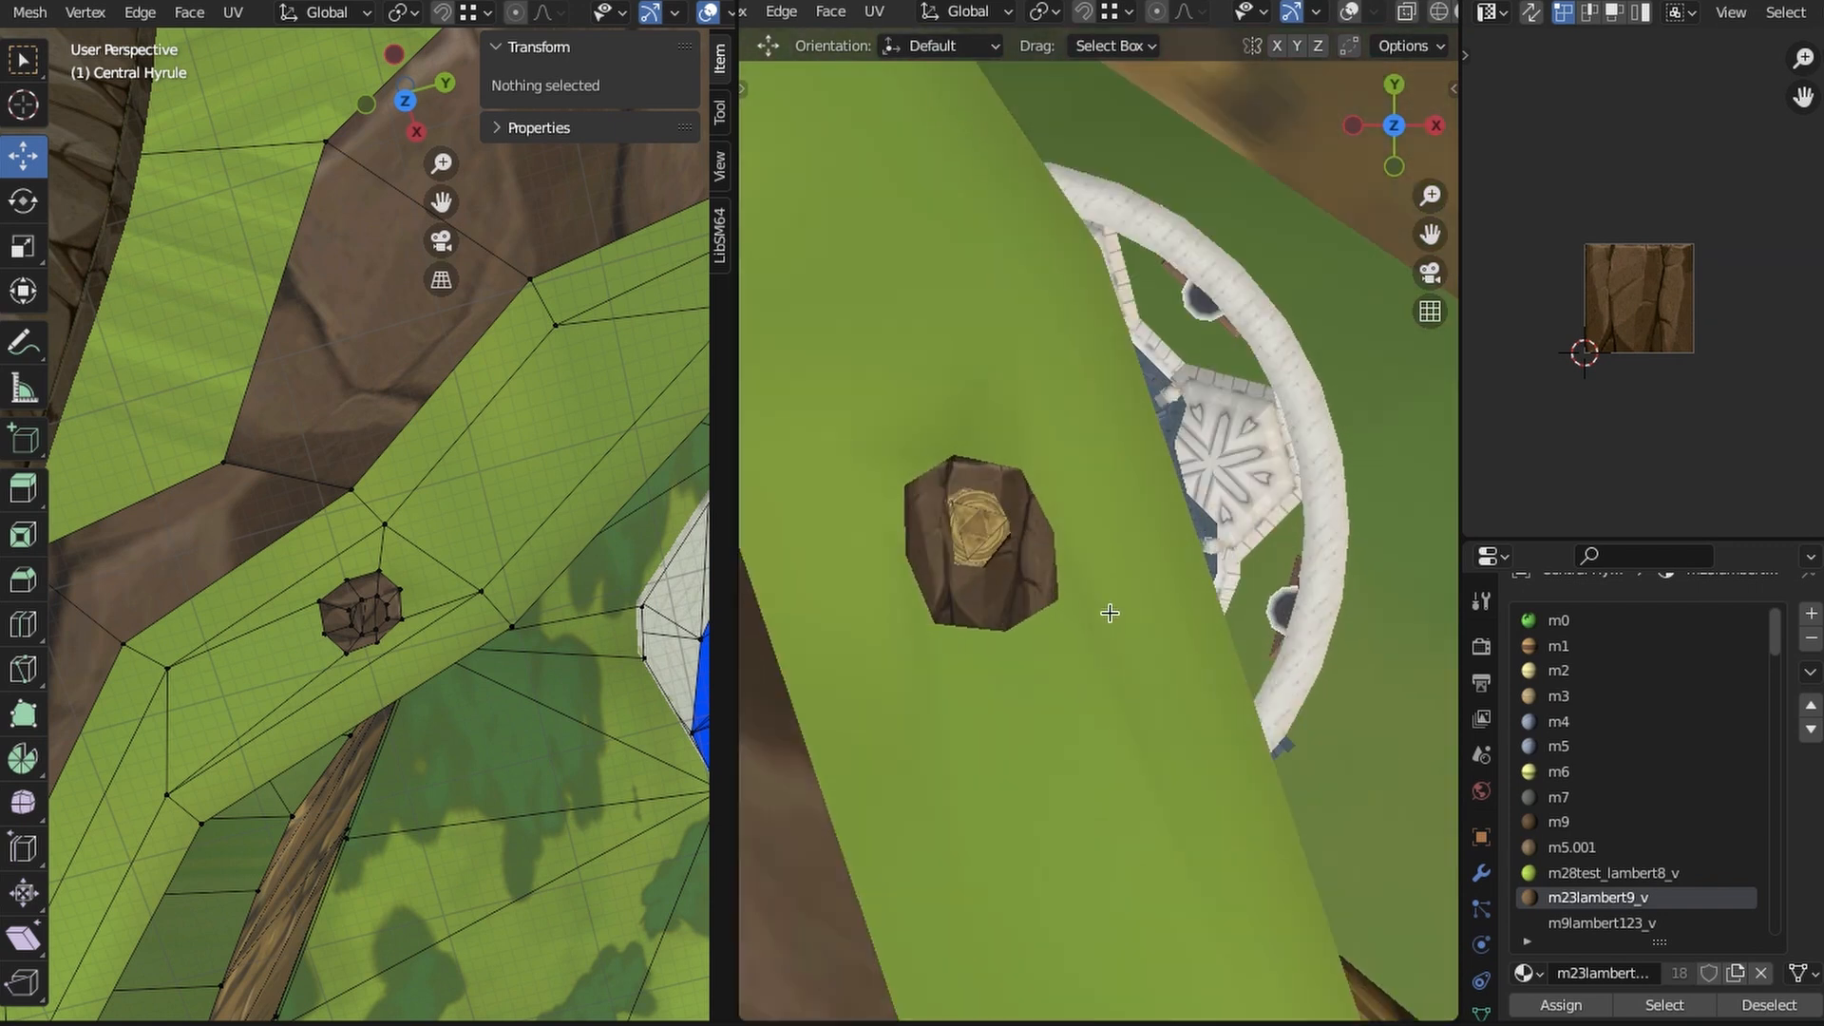
scroll(1110, 613, "down", 5)
middle_click_drag(407, 522, 425, 554)
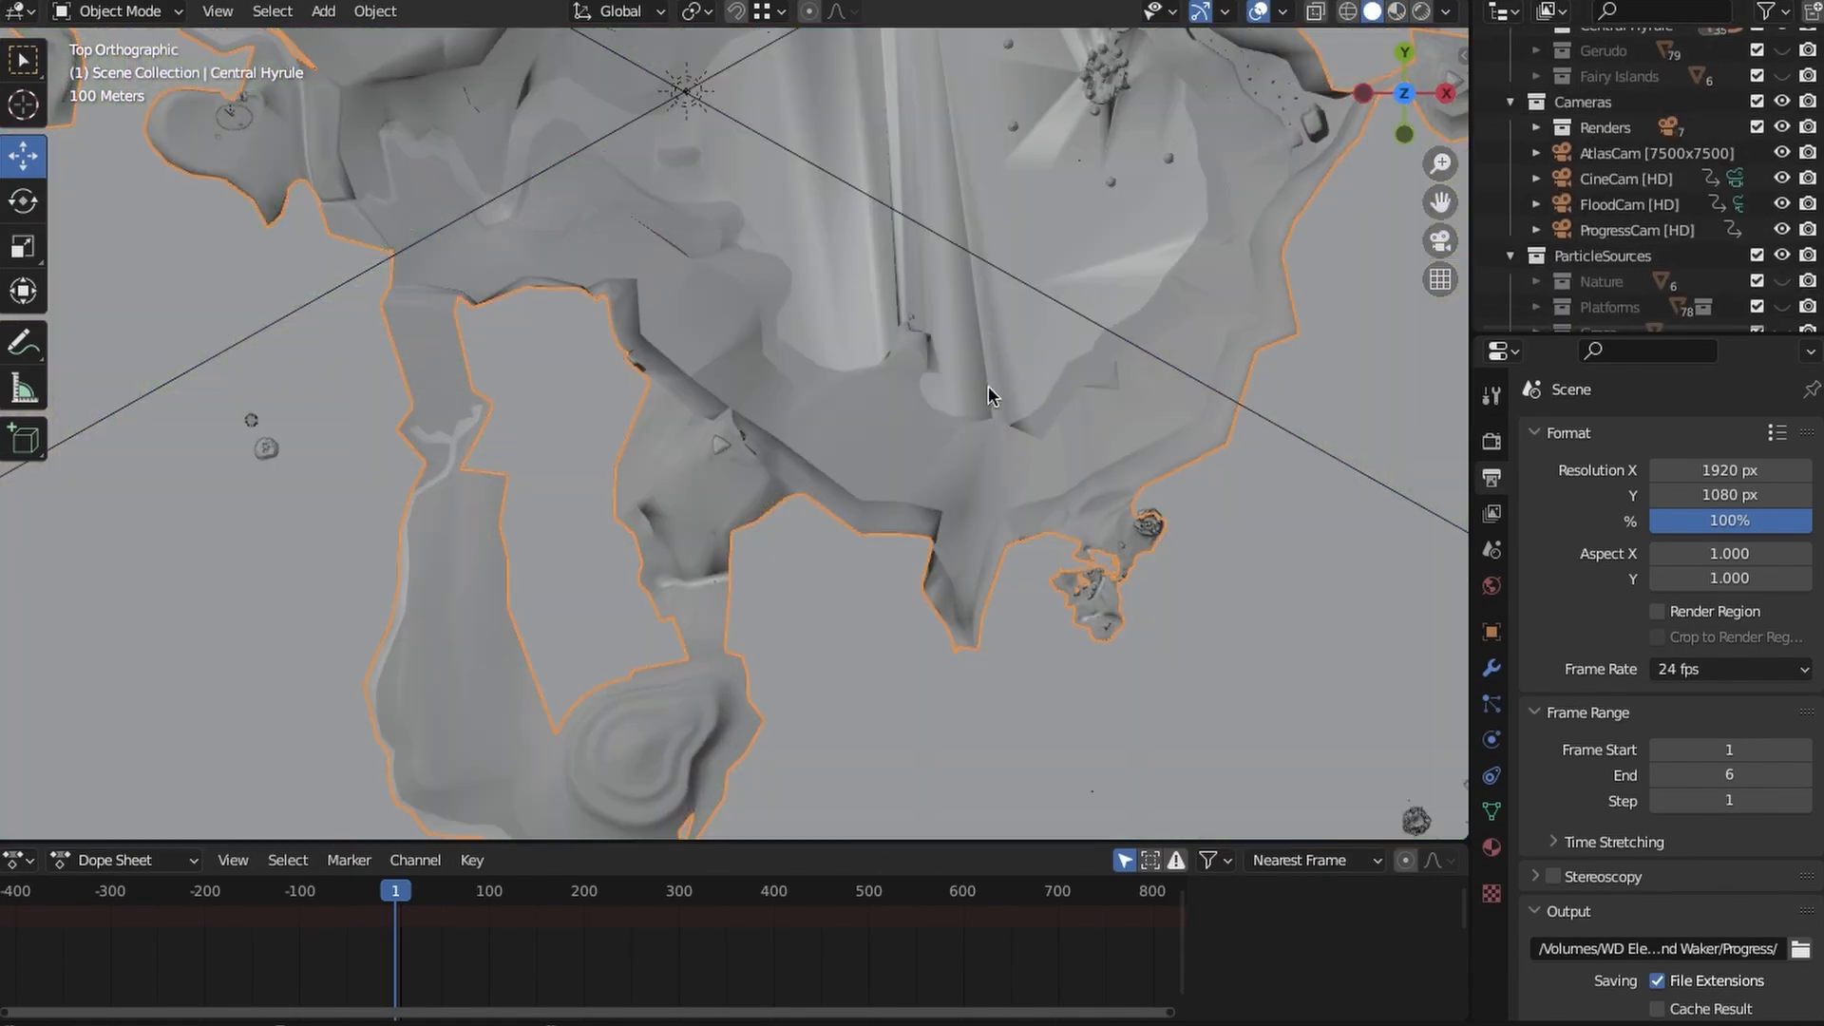
- Select Tri-5, Tri-6 and Tri-8 in the TriforceShard-Pedestals collection in turn to check their locations on the whole map
scroll(988, 386, "down", 8)
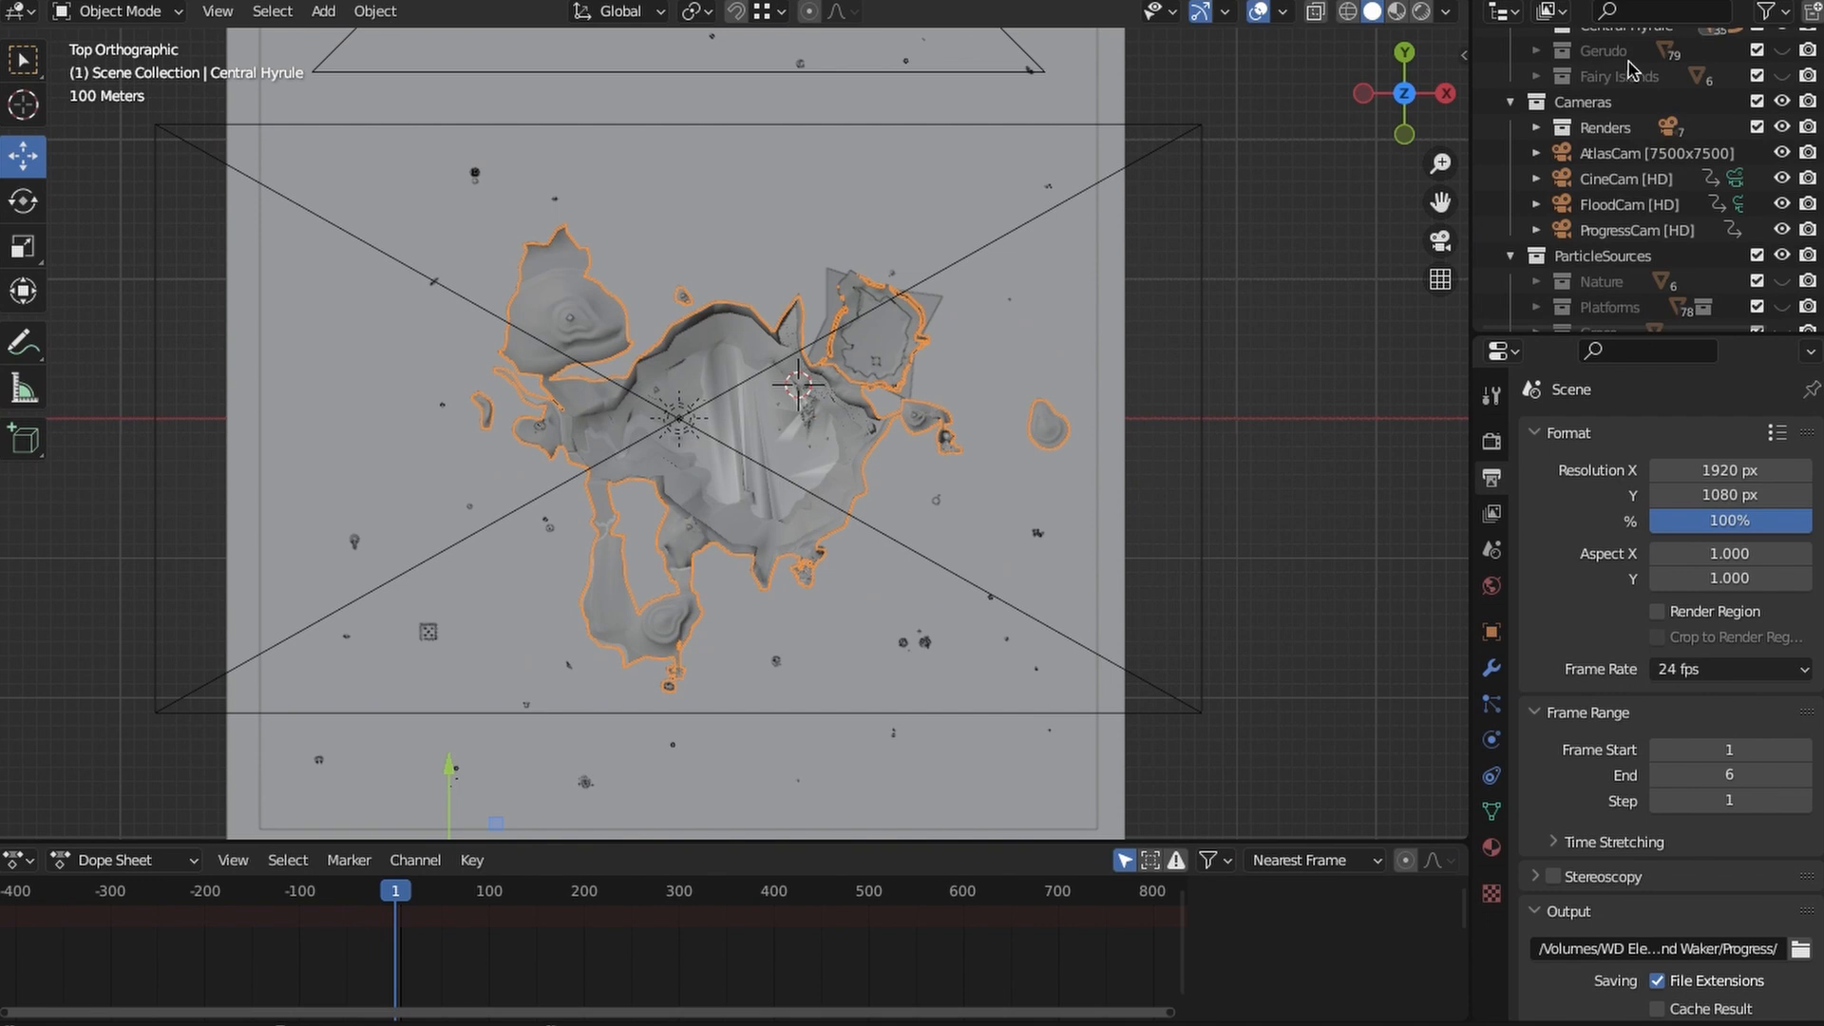
scroll(1641, 107, "up", 5)
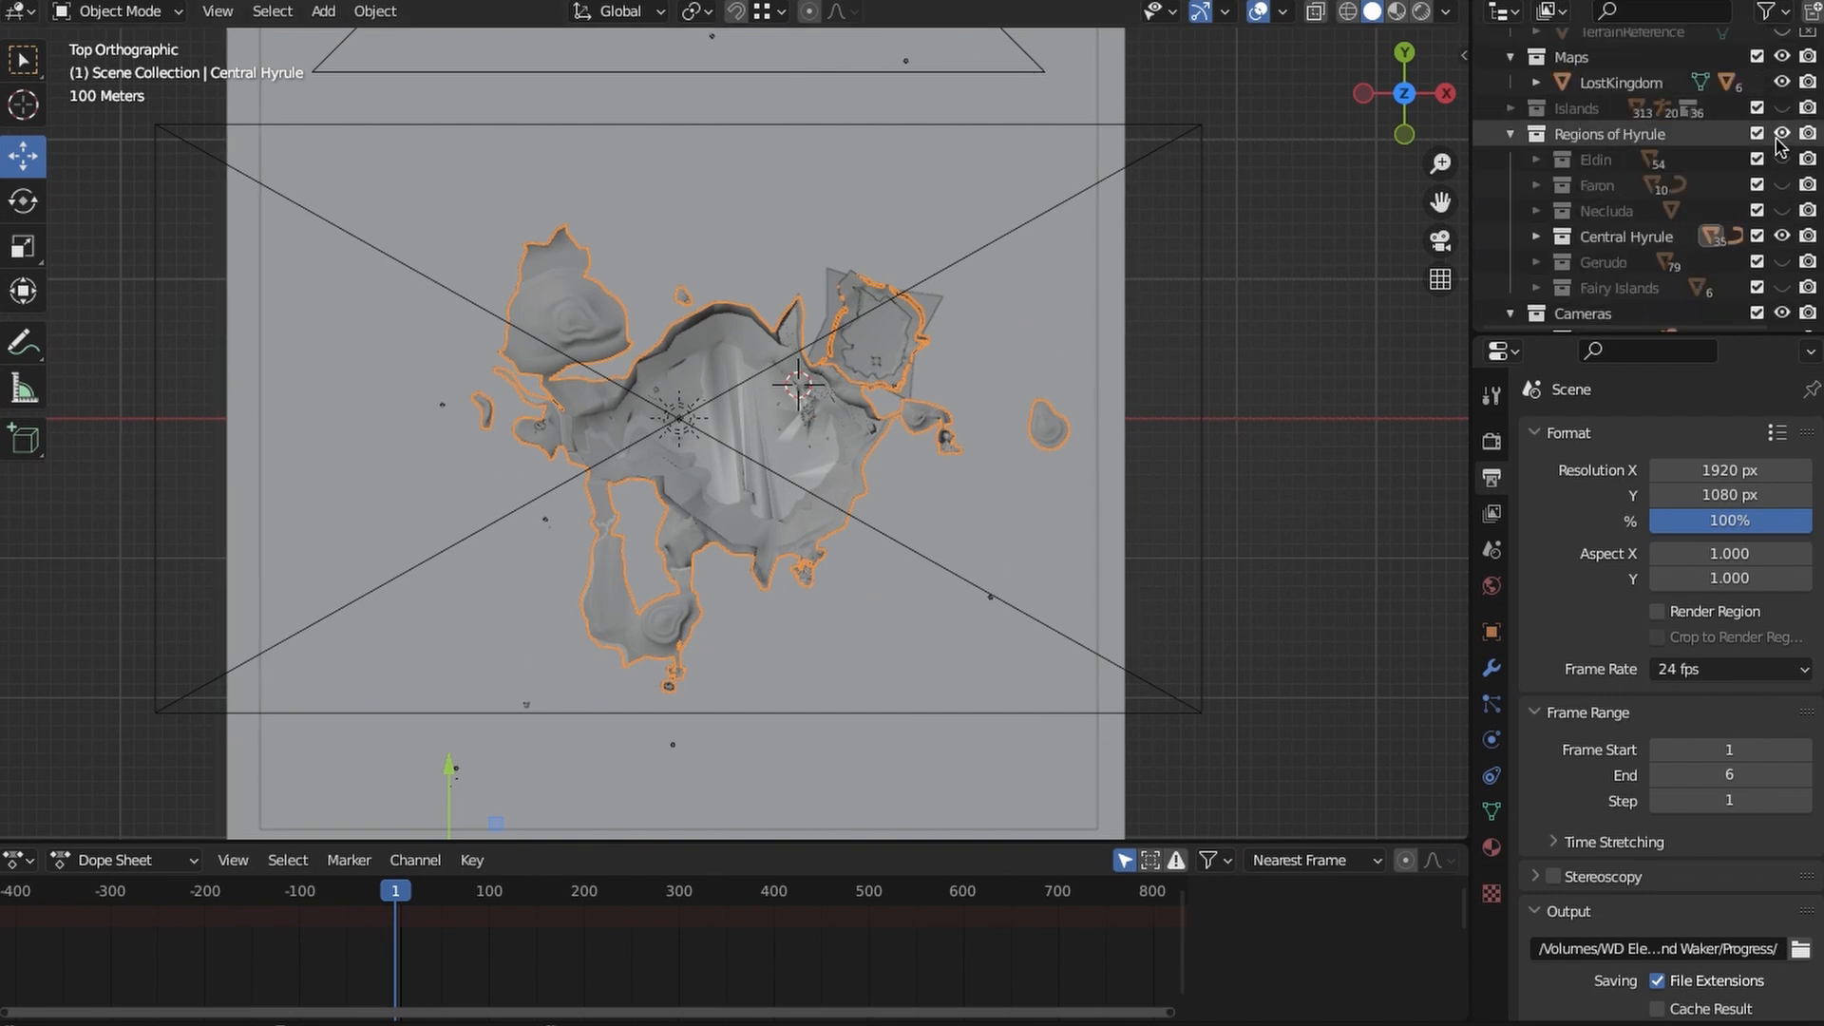
scroll(1710, 171, "down", 10)
left_click(1619, 182)
left_click(1627, 207)
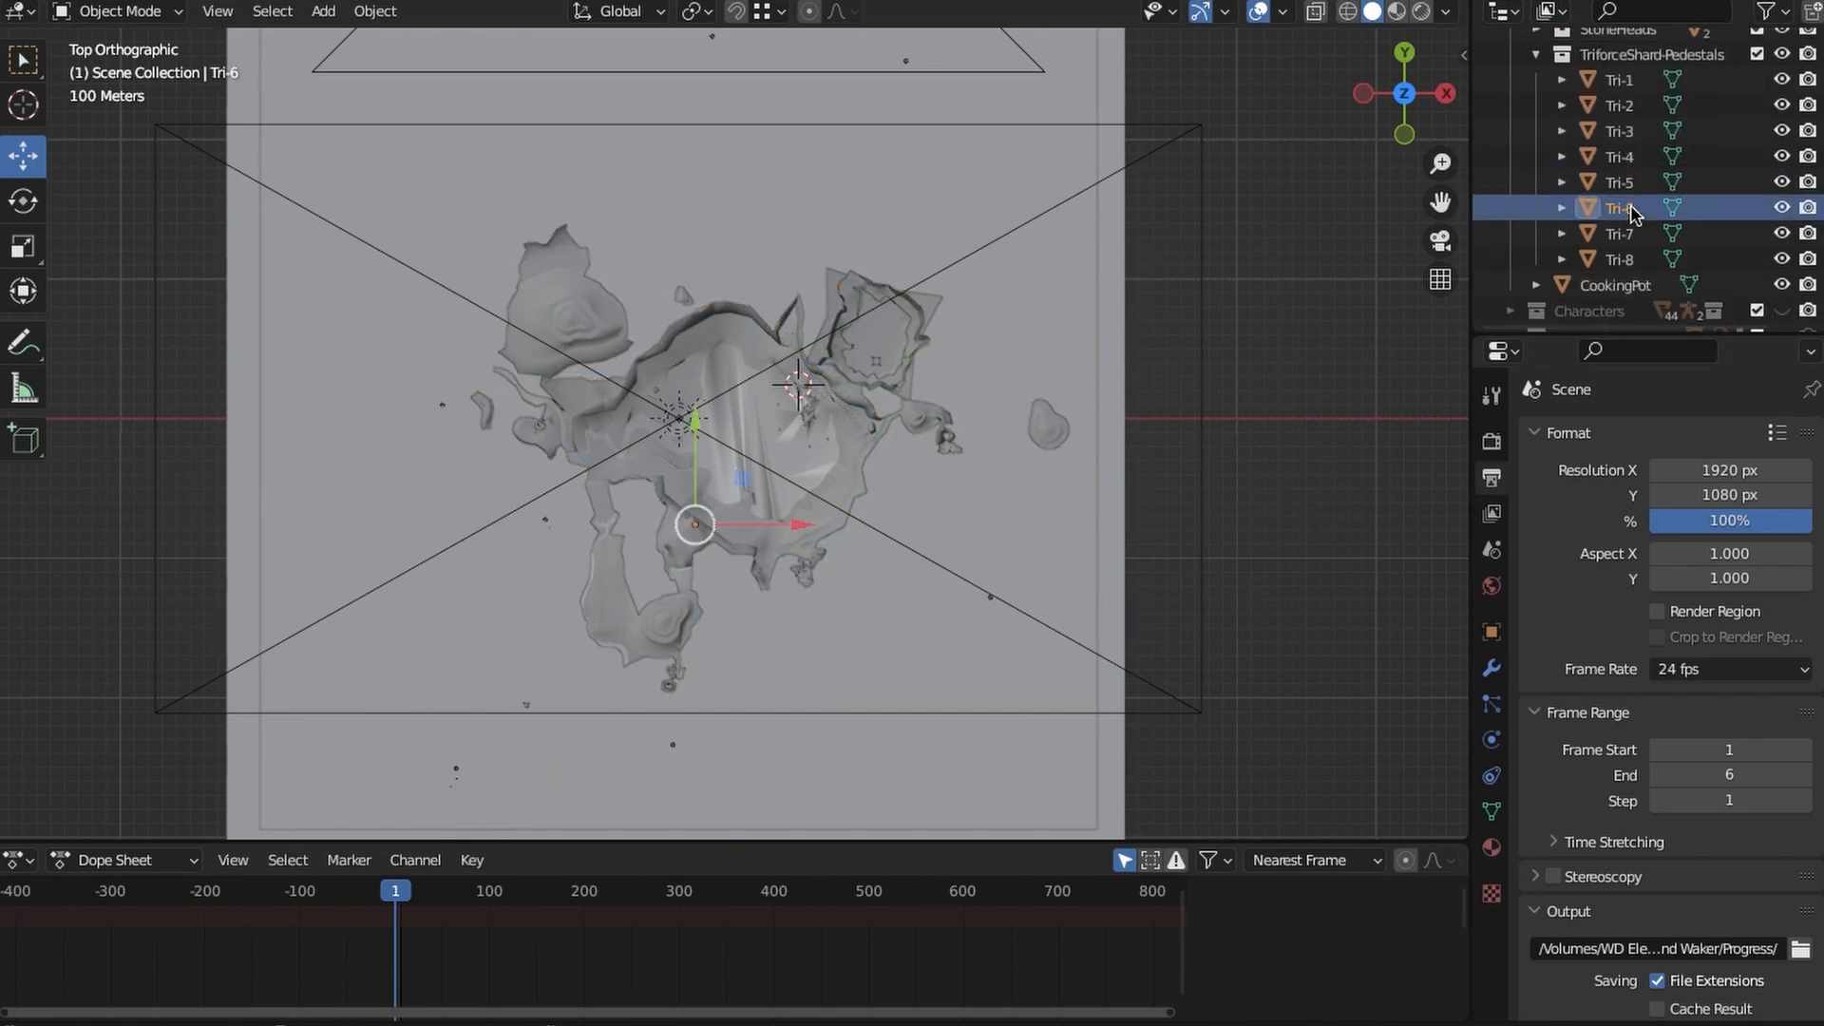
left_click(1625, 259)
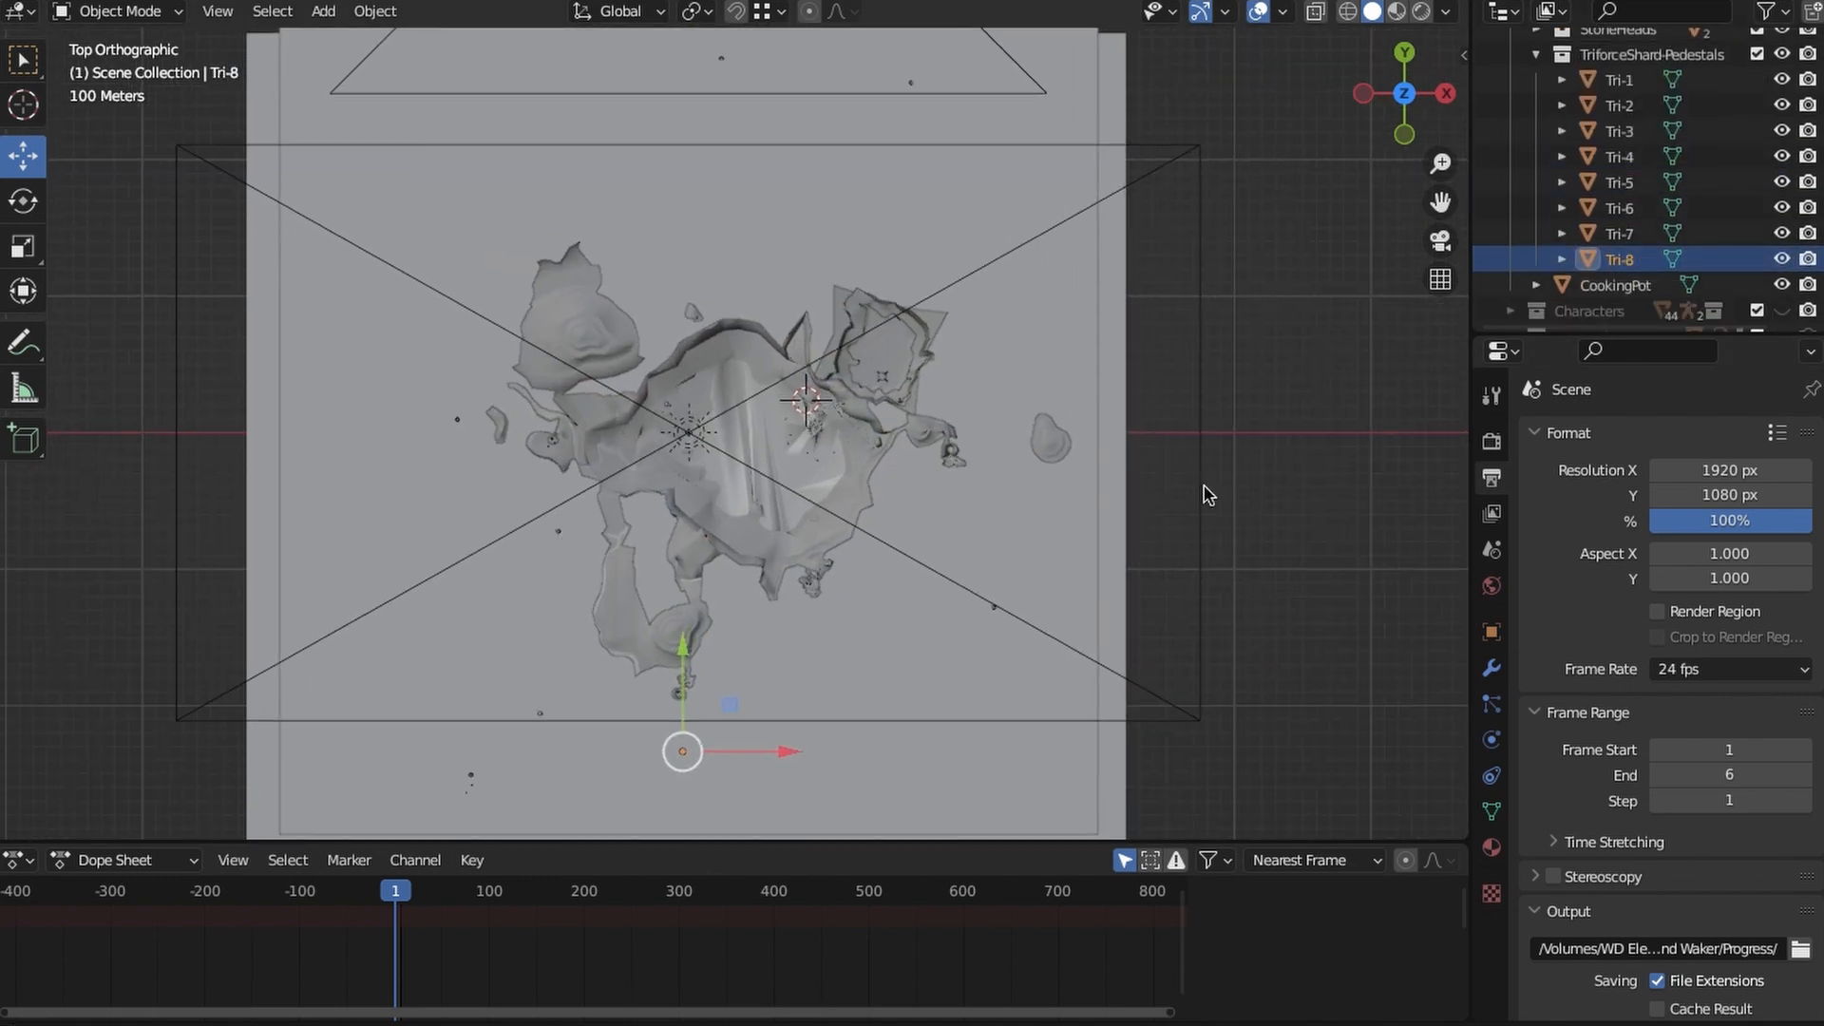
scroll(1689, 106, "up", 8)
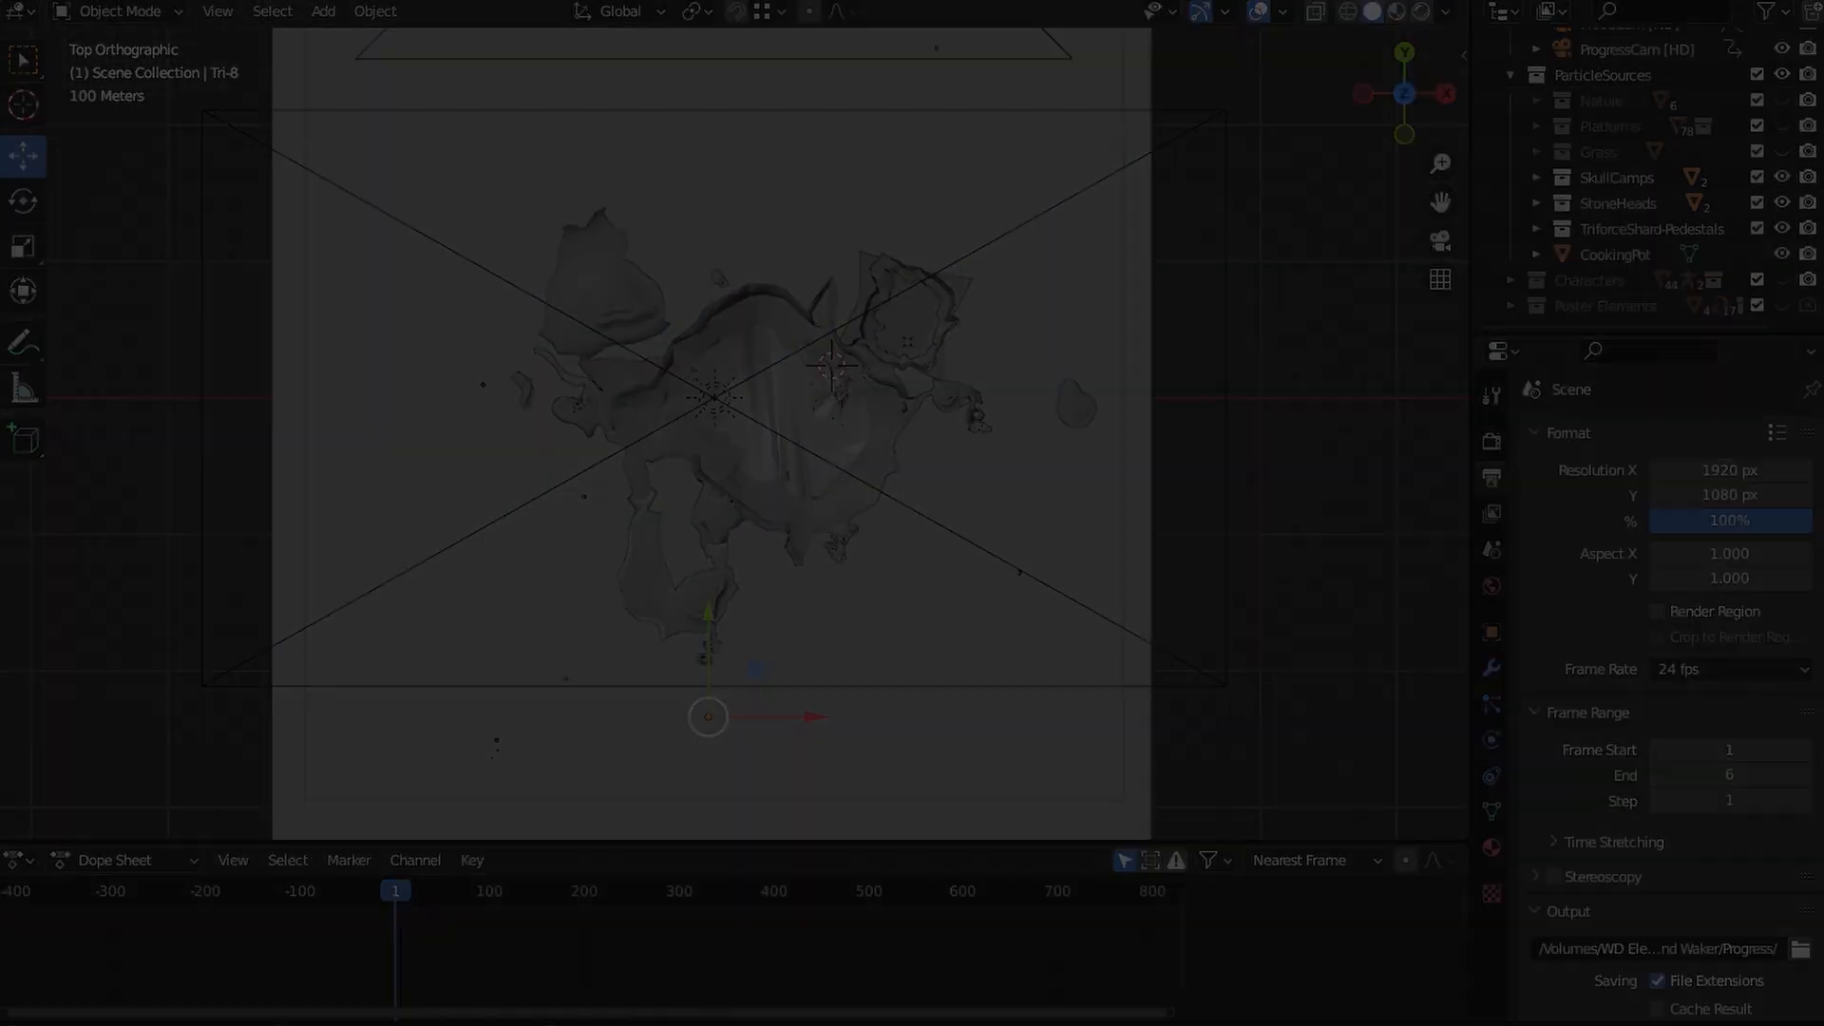